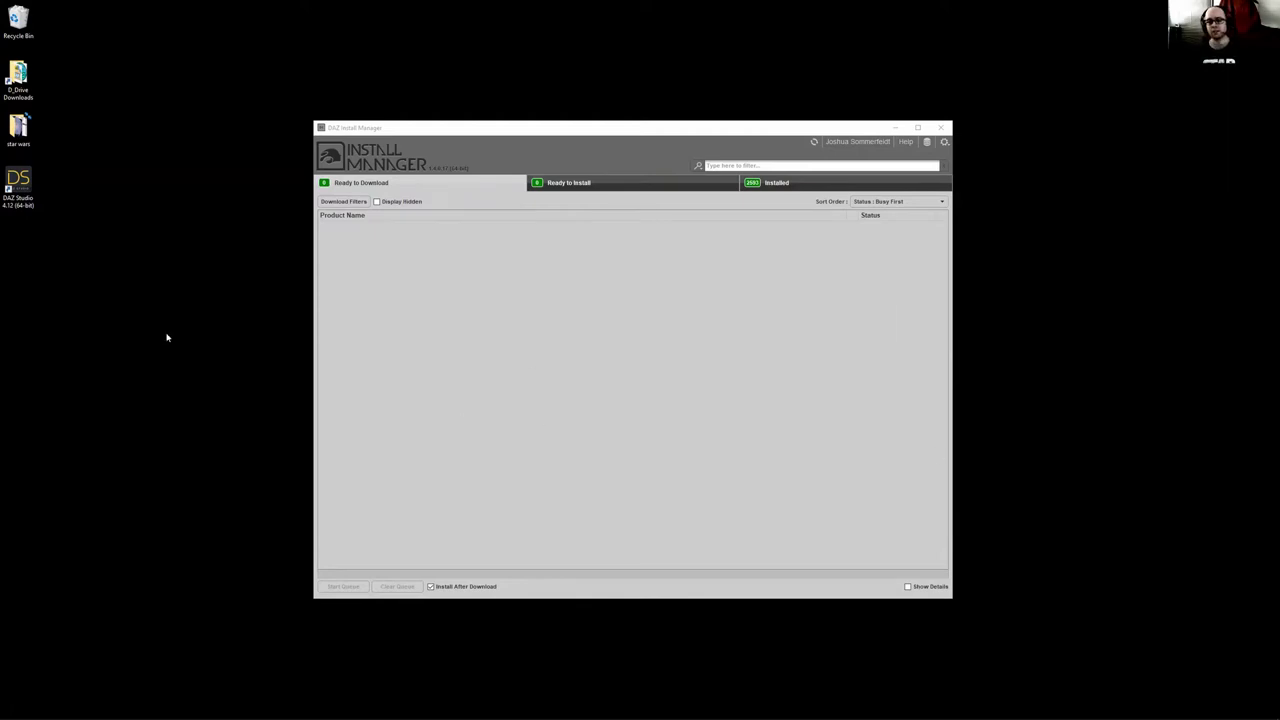
Refresh the list of available packages, then download and install Garden Outfit for Genesis 3 Female(s)
{"action": "left_click", "coordinate": [595, 350]}
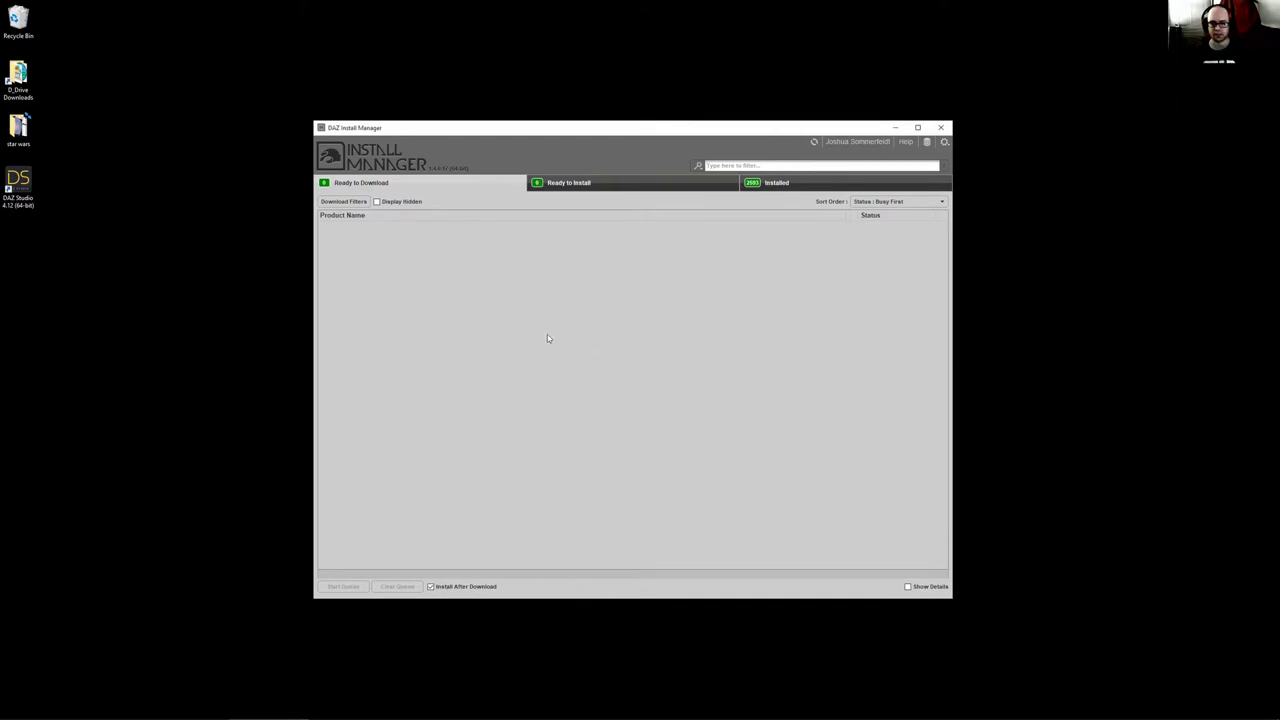
{"action": "left_click", "coordinate": [814, 143]}
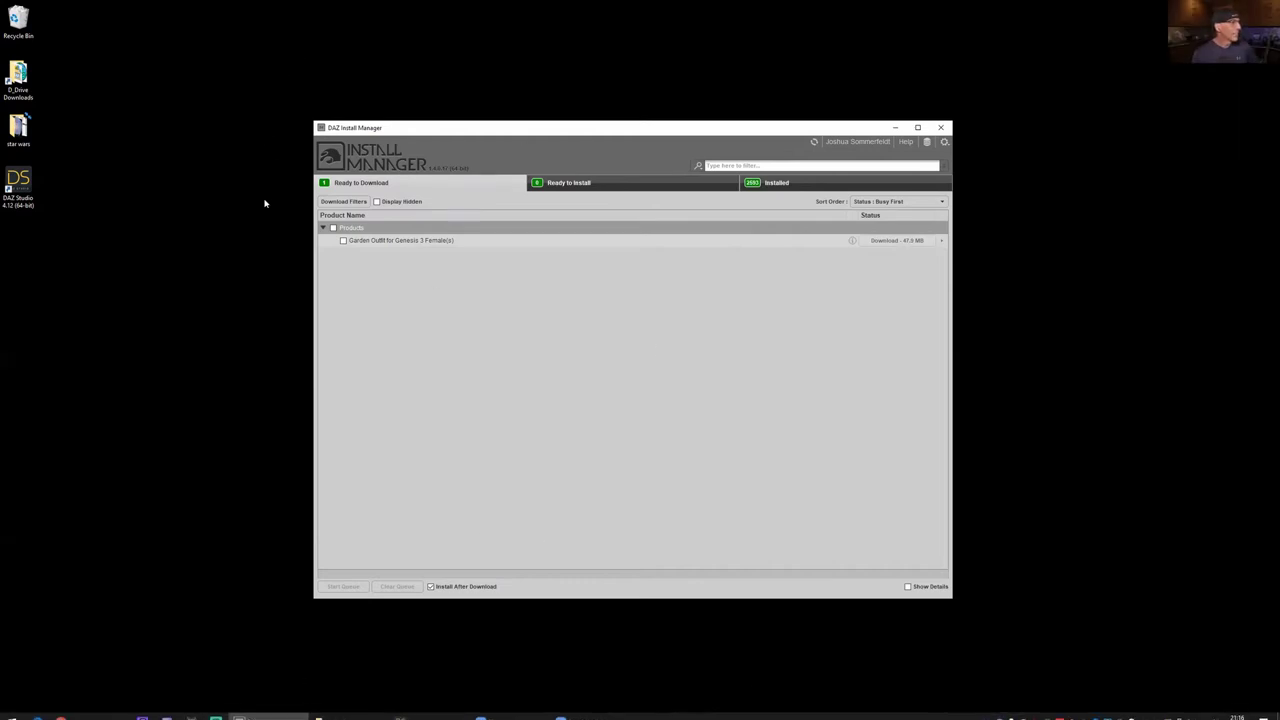
{"action": "left_click", "coordinate": [428, 242]}
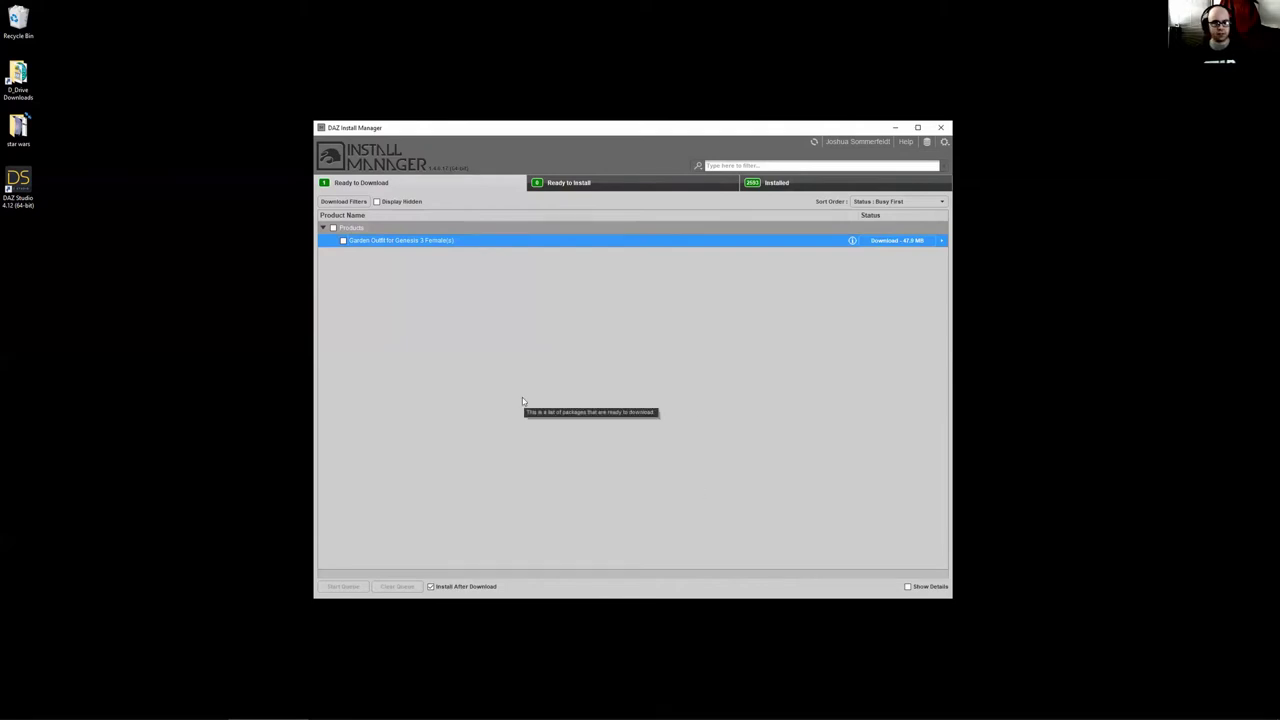
{"action": "left_click", "coordinate": [333, 228]}
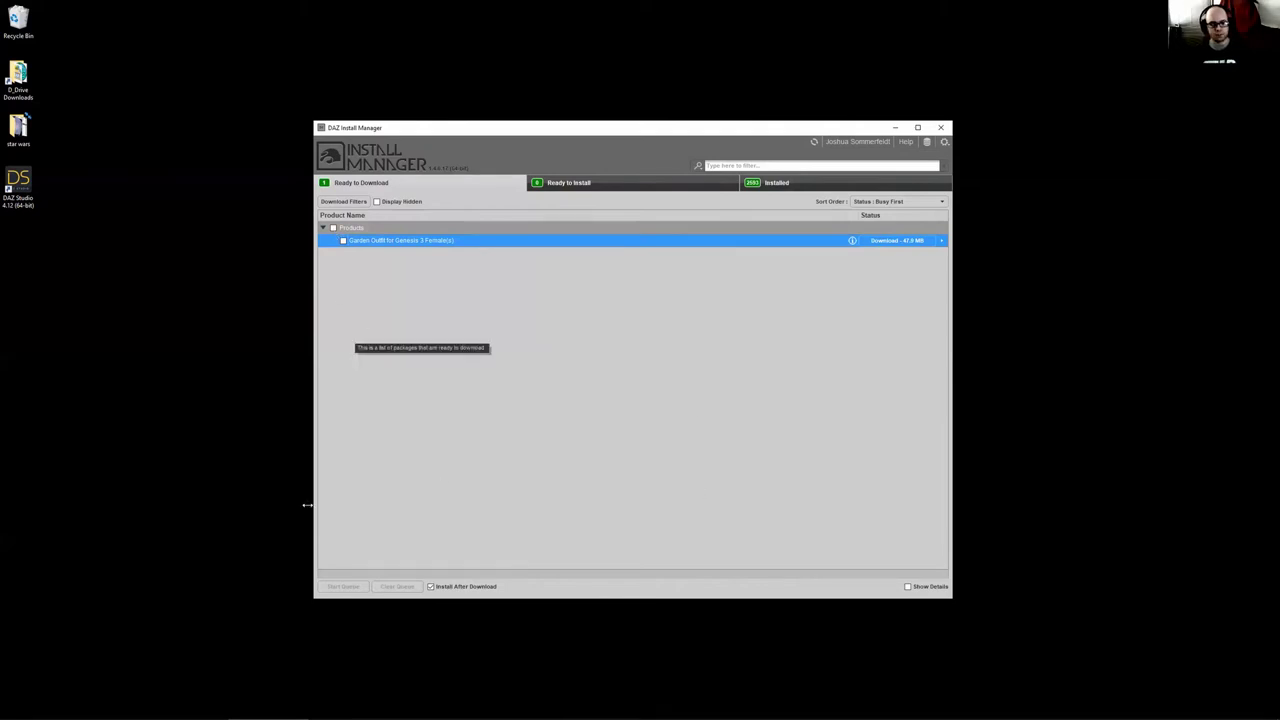
{"action": "left_click", "coordinate": [343, 587]}
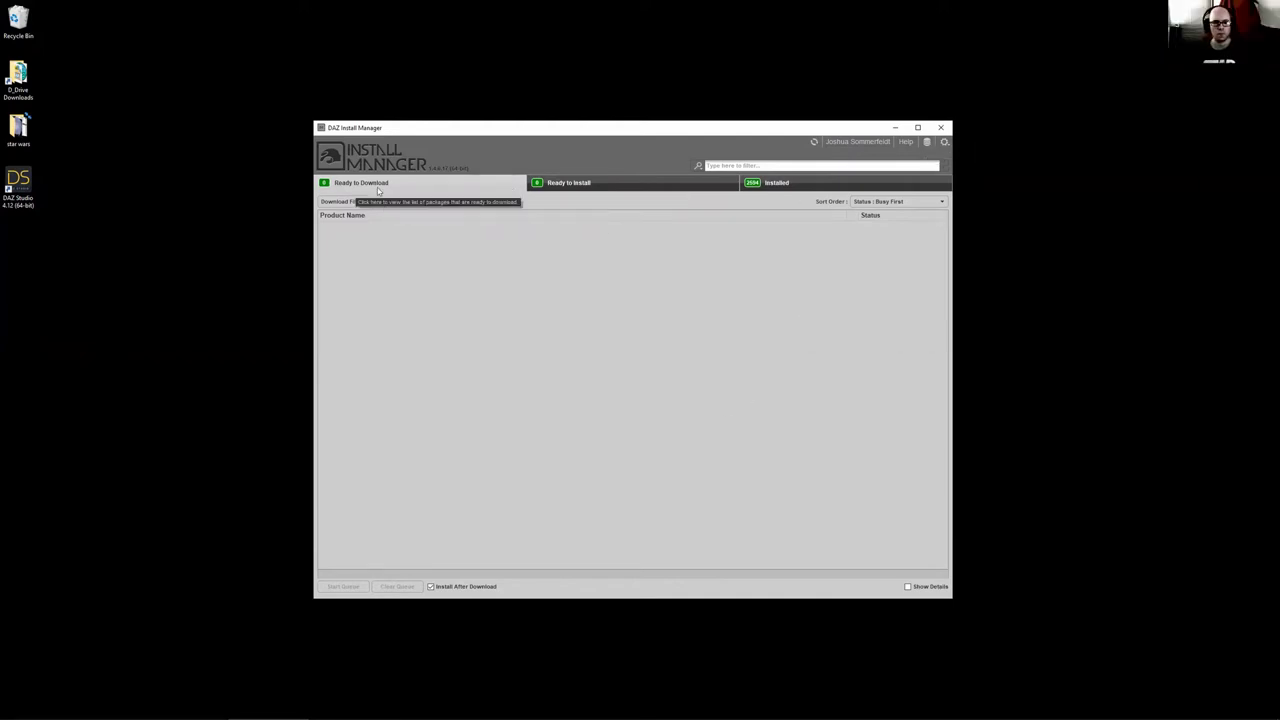
Review the Ready to Install and Installed package lists and close Install Manager
{"action": "left_click", "coordinate": [640, 184]}
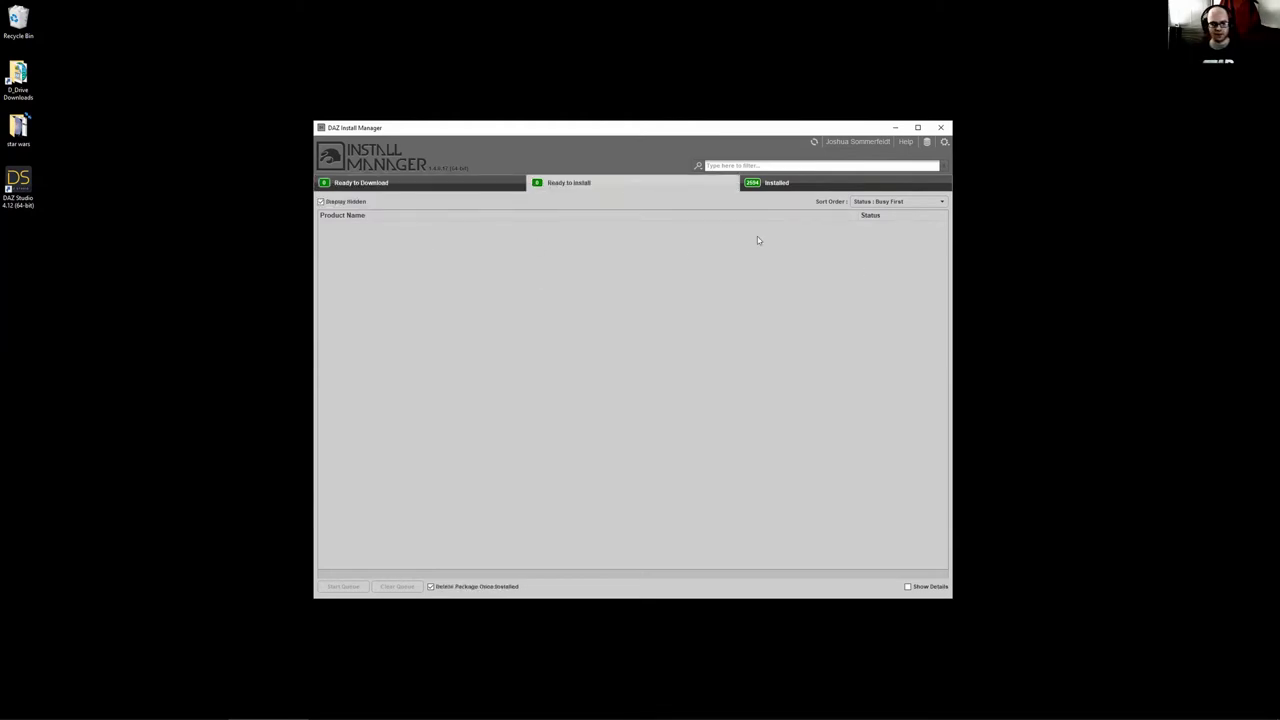
{"action": "key", "text": "ctrl+Tab"}
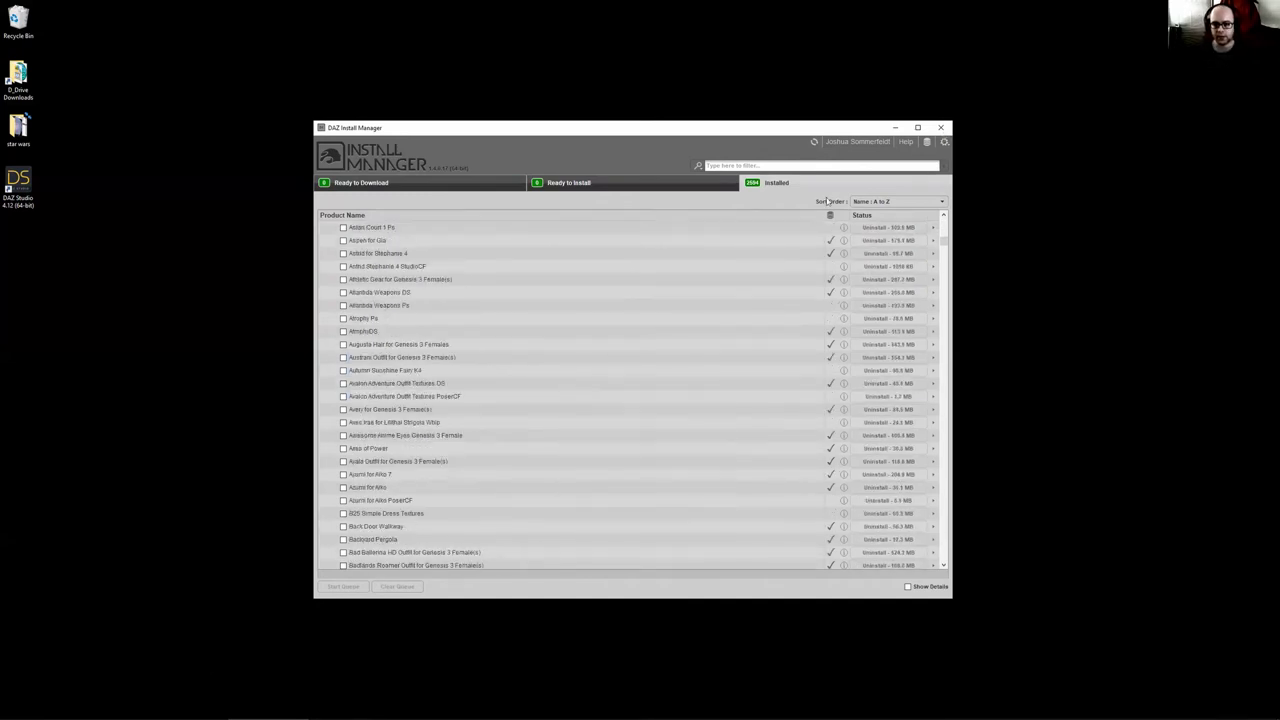
{"action": "key", "text": "alt+F4"}
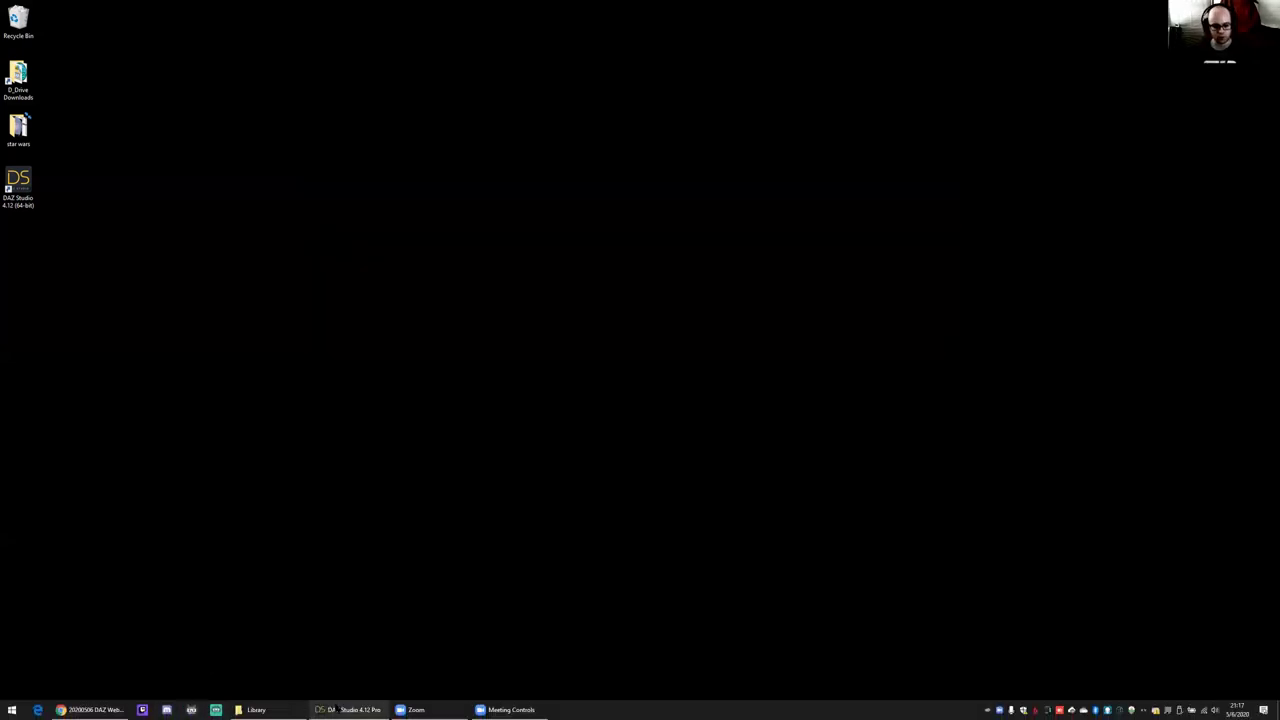
Switch to DAZ Studio, deselect Genesis 2 Female in the scene, and view the Smart Content without the figure filter
{"action": "left_click", "coordinate": [336, 709]}
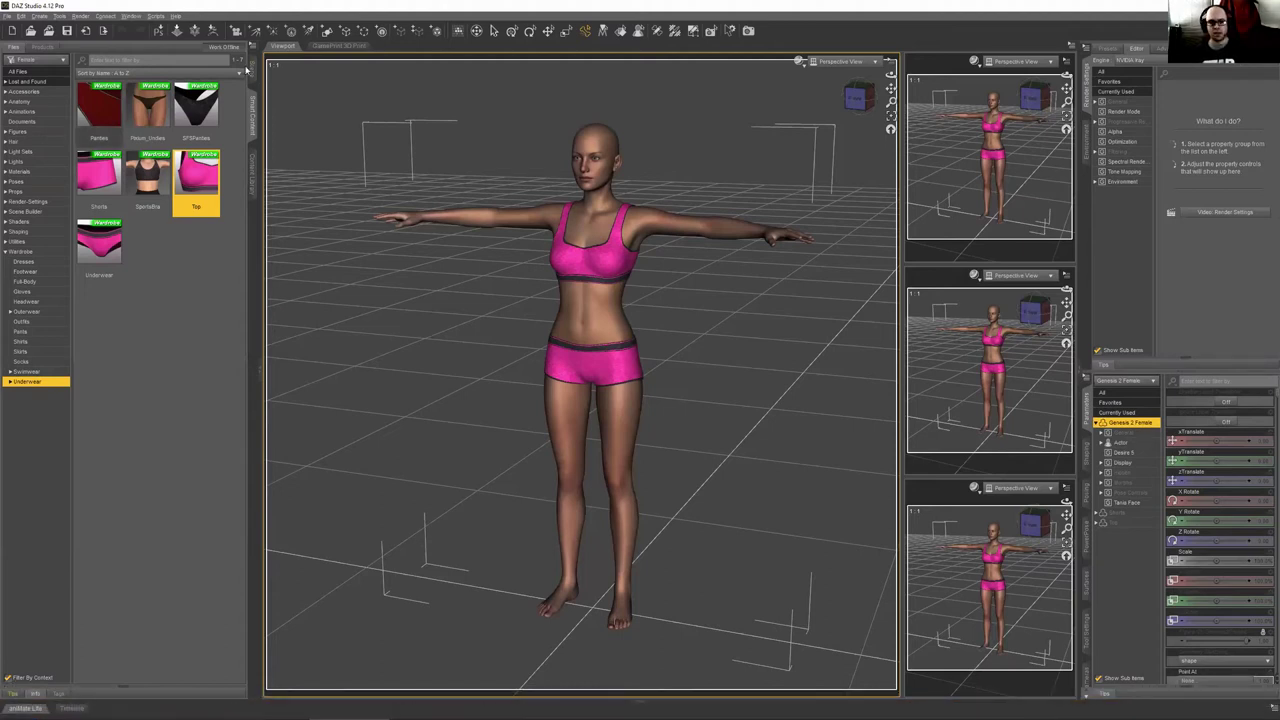
{"action": "left_click", "coordinate": [252, 72]}
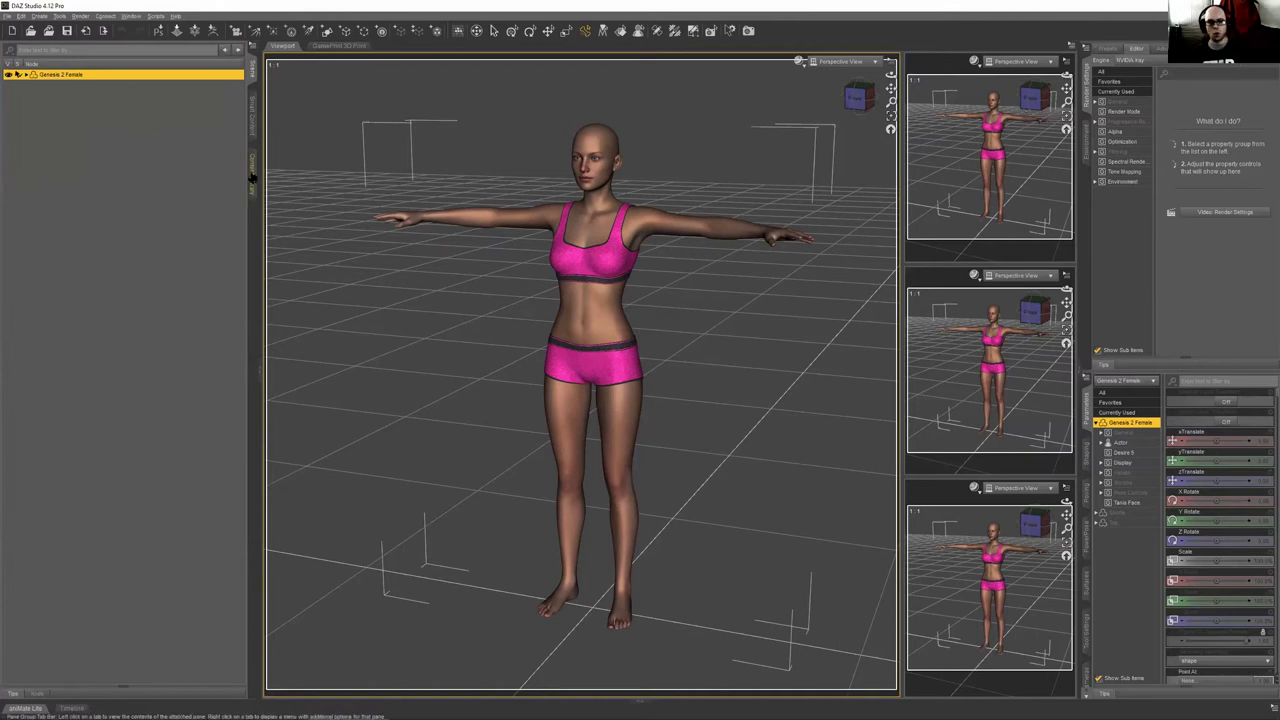
{"action": "left_click", "coordinate": [250, 130]}
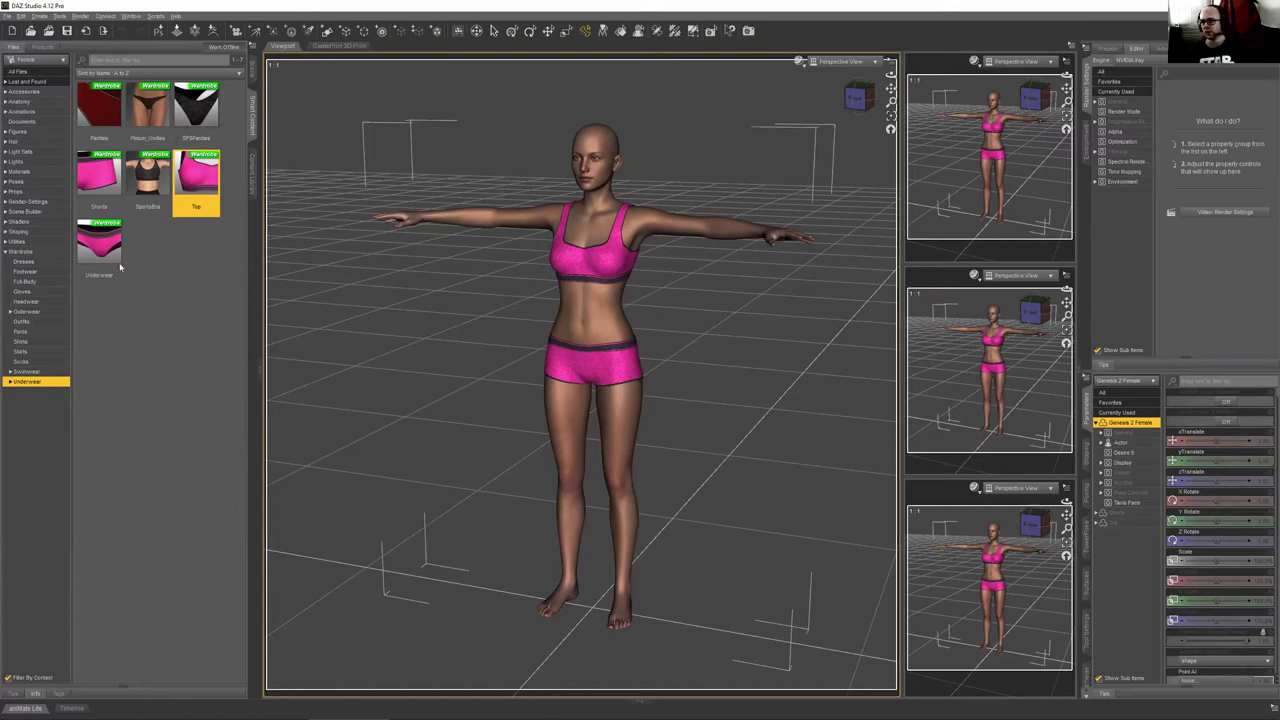
{"action": "left_click", "coordinate": [240, 50]}
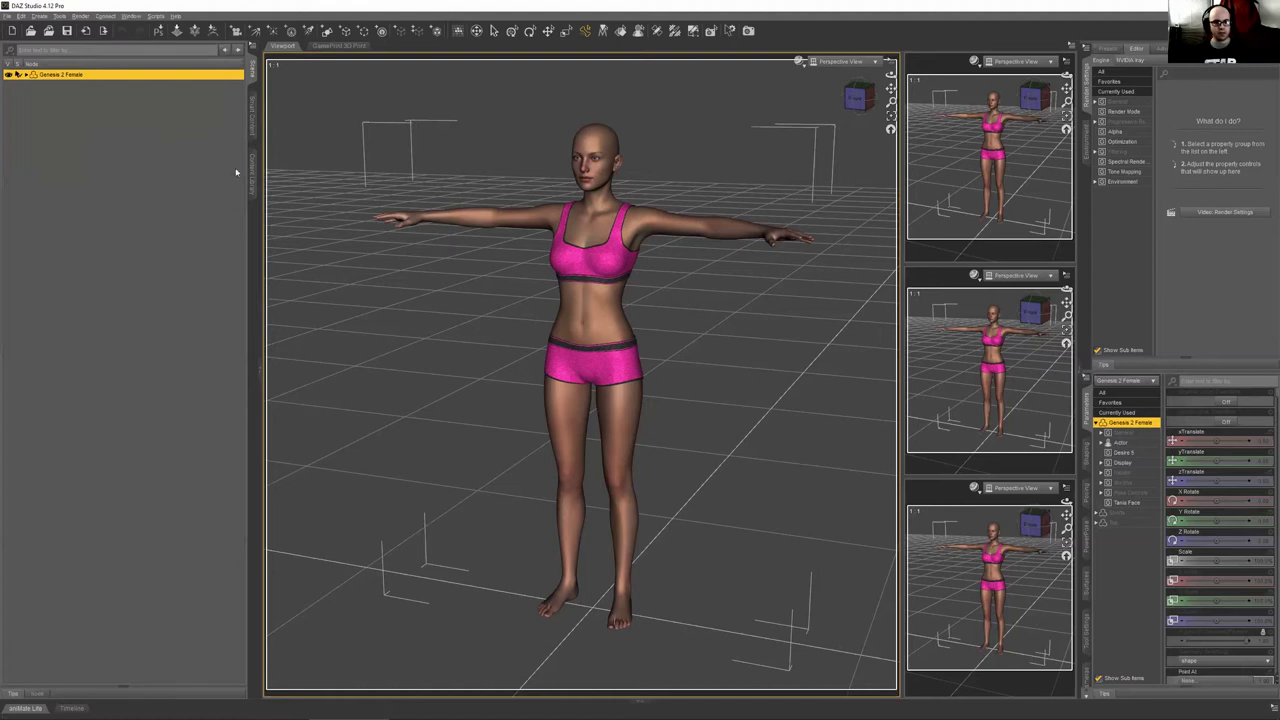
{"action": "left_click", "coordinate": [112, 183]}
{"action": "left_click", "coordinate": [254, 110]}
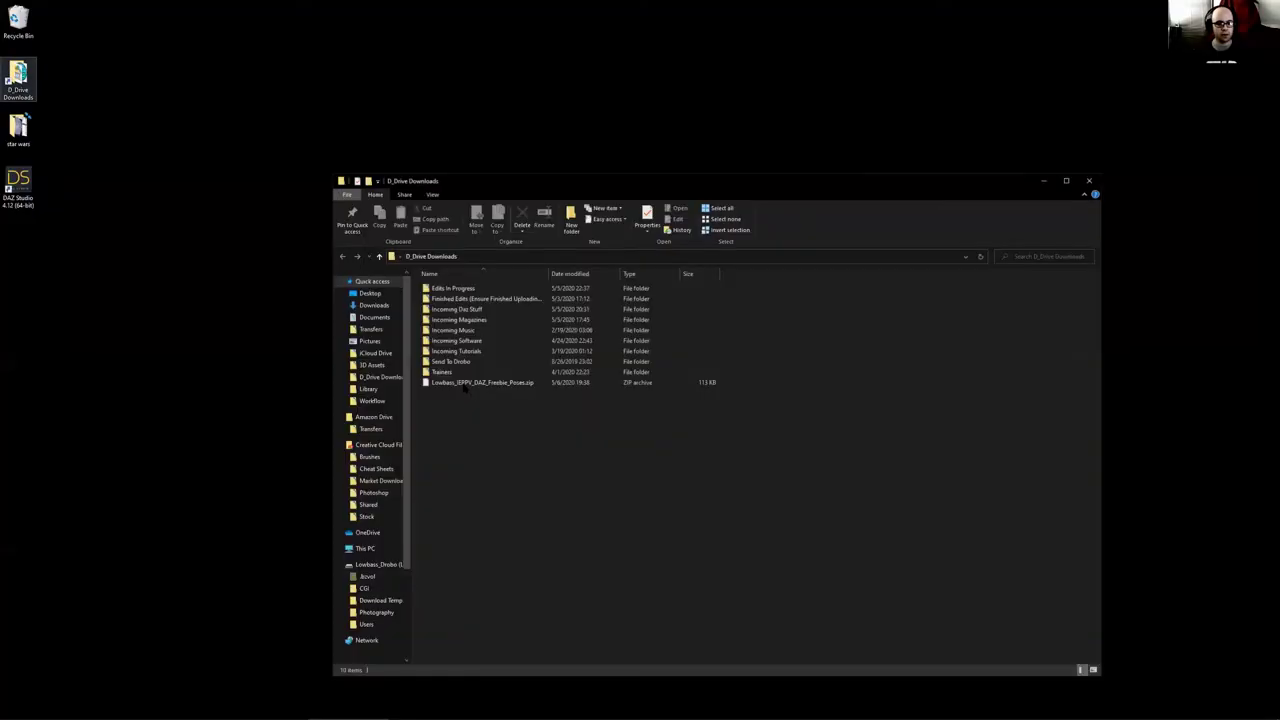
Put Lowbass_IEPPV_DAZ_Freebie_Poses.zip from the D_Drive Downloads folder on the desktop, below the DAZ Studio shortcut
{"action": "left_click_drag", "start_coordinate": [463, 382], "coordinate": [210, 347]}
{"action": "left_click", "coordinate": [210, 343]}
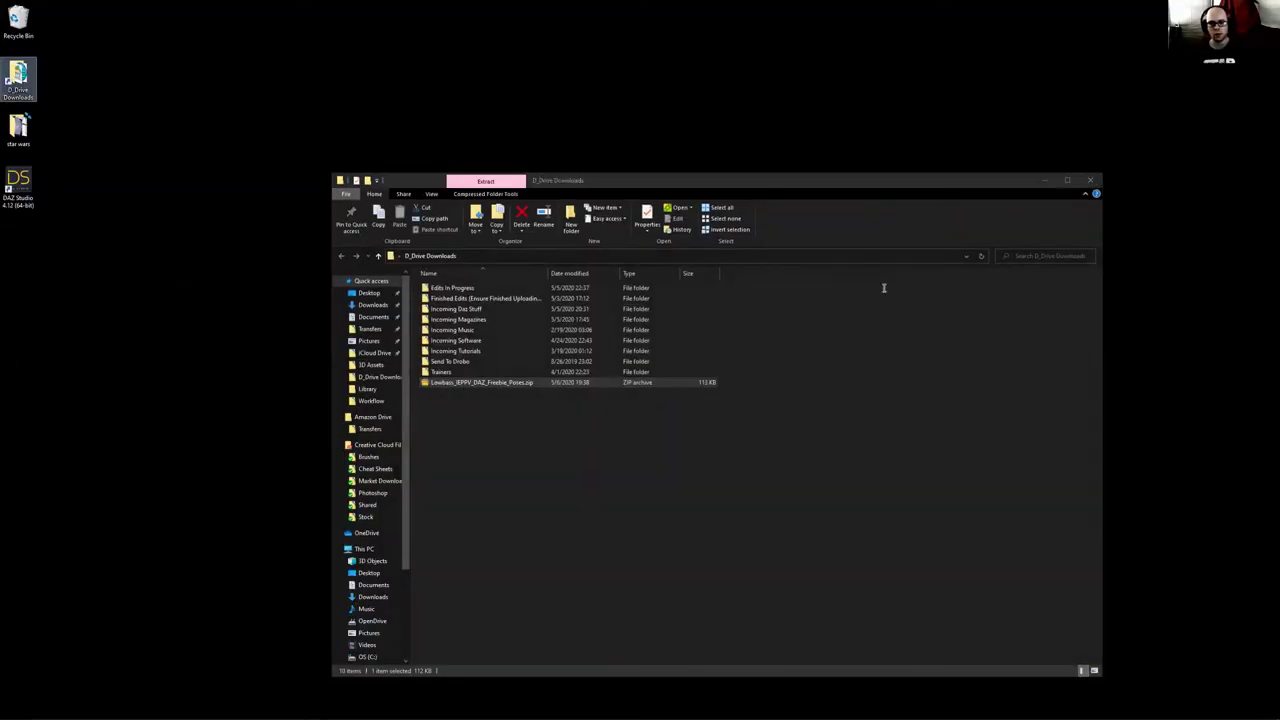
{"action": "left_click", "coordinate": [1091, 180]}
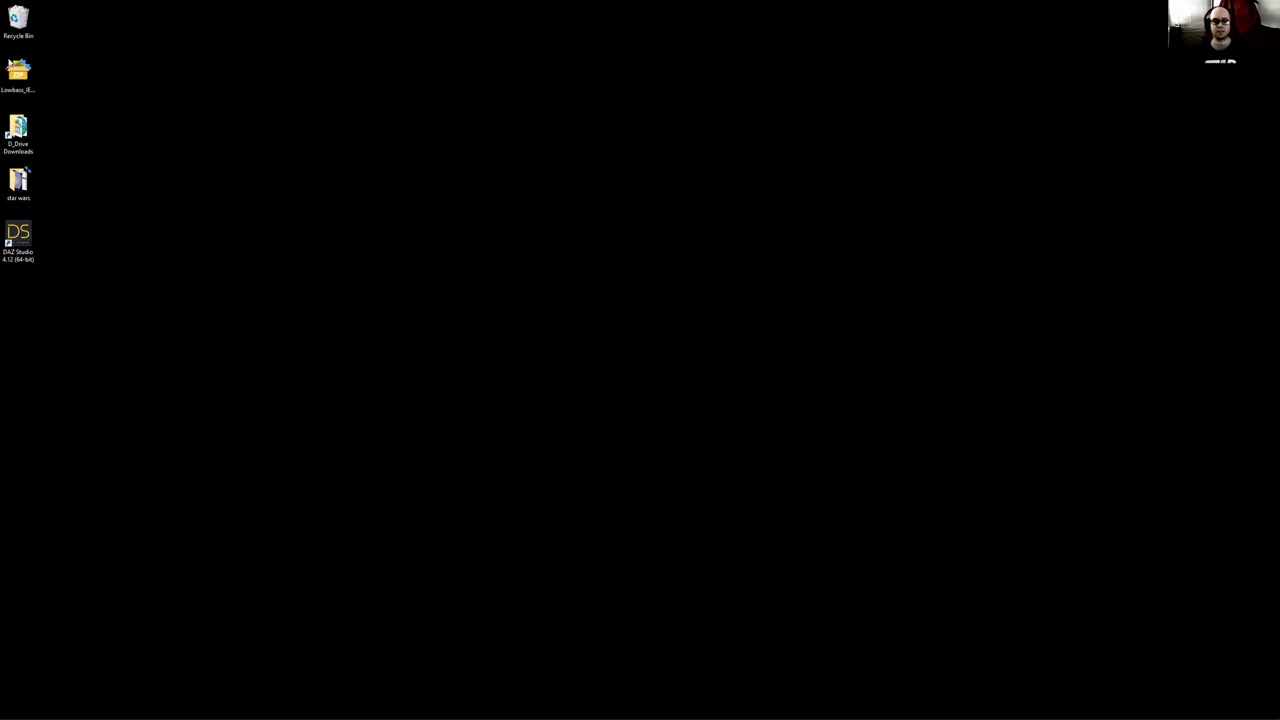
{"action": "left_click_drag", "start_coordinate": [18, 72], "coordinate": [83, 257]}
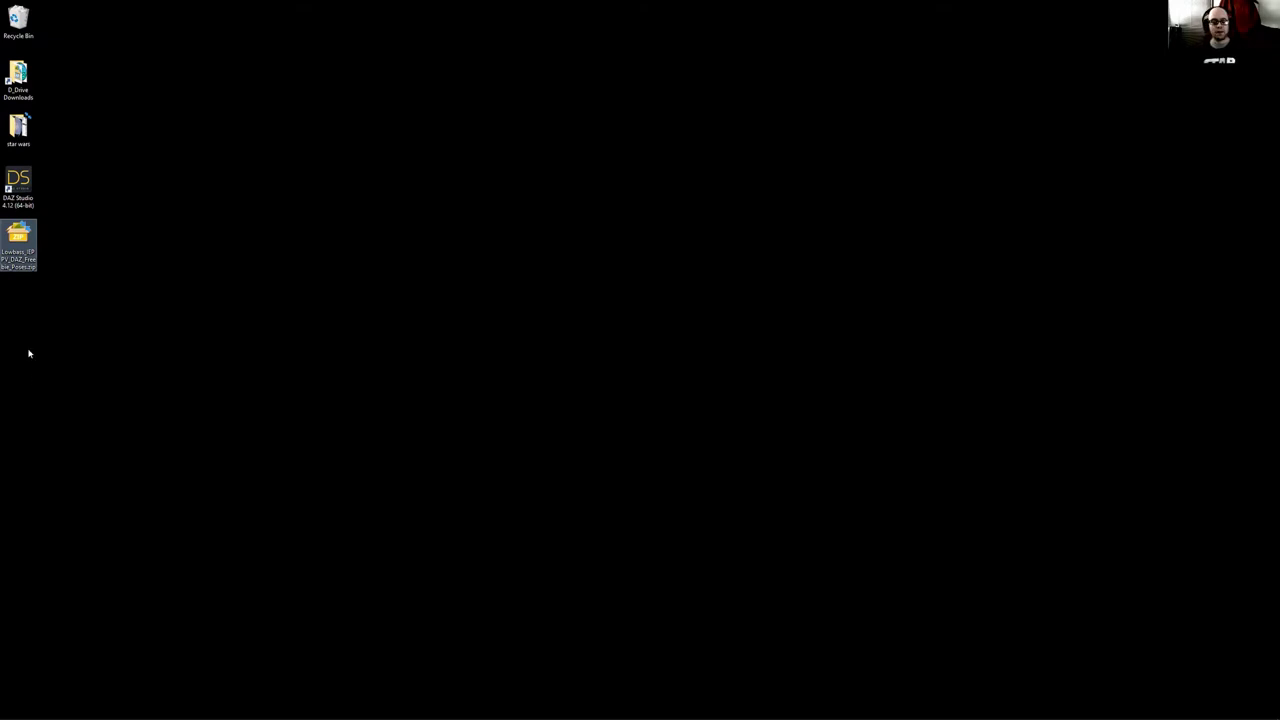
Extract the freebie poses archive directly onto the desktop with PeaZip and place the extracted People folder below the archive
{"action": "right_click", "coordinate": [22, 257]}
{"action": "mouse_move", "coordinate": [80, 272]}
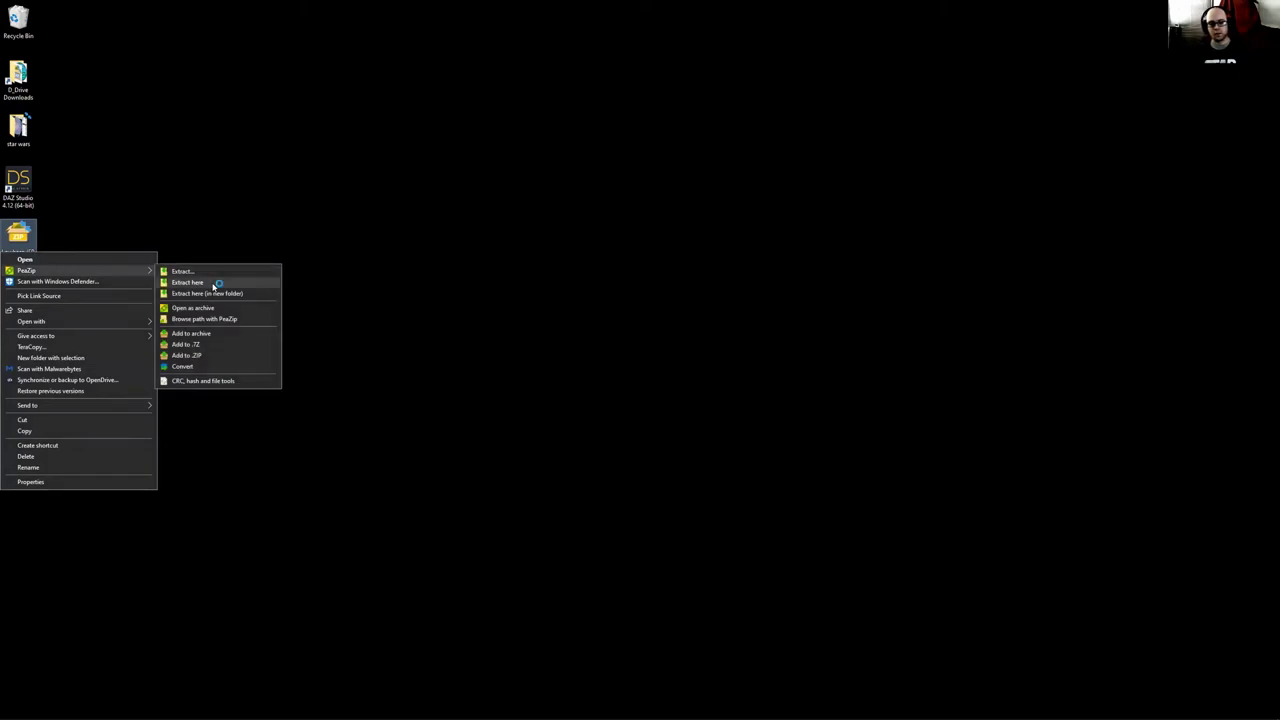
{"action": "left_click", "coordinate": [213, 286]}
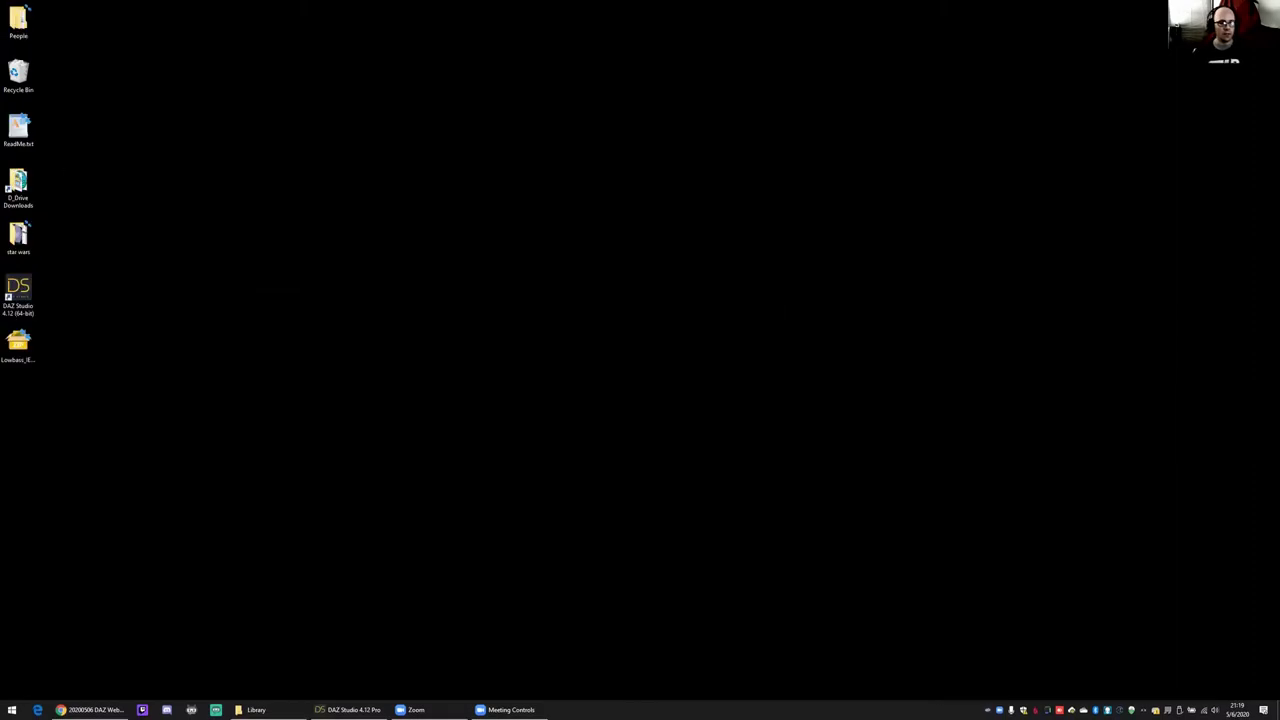
{"action": "left_click_drag", "start_coordinate": [109, 368], "coordinate": [29, 368]}
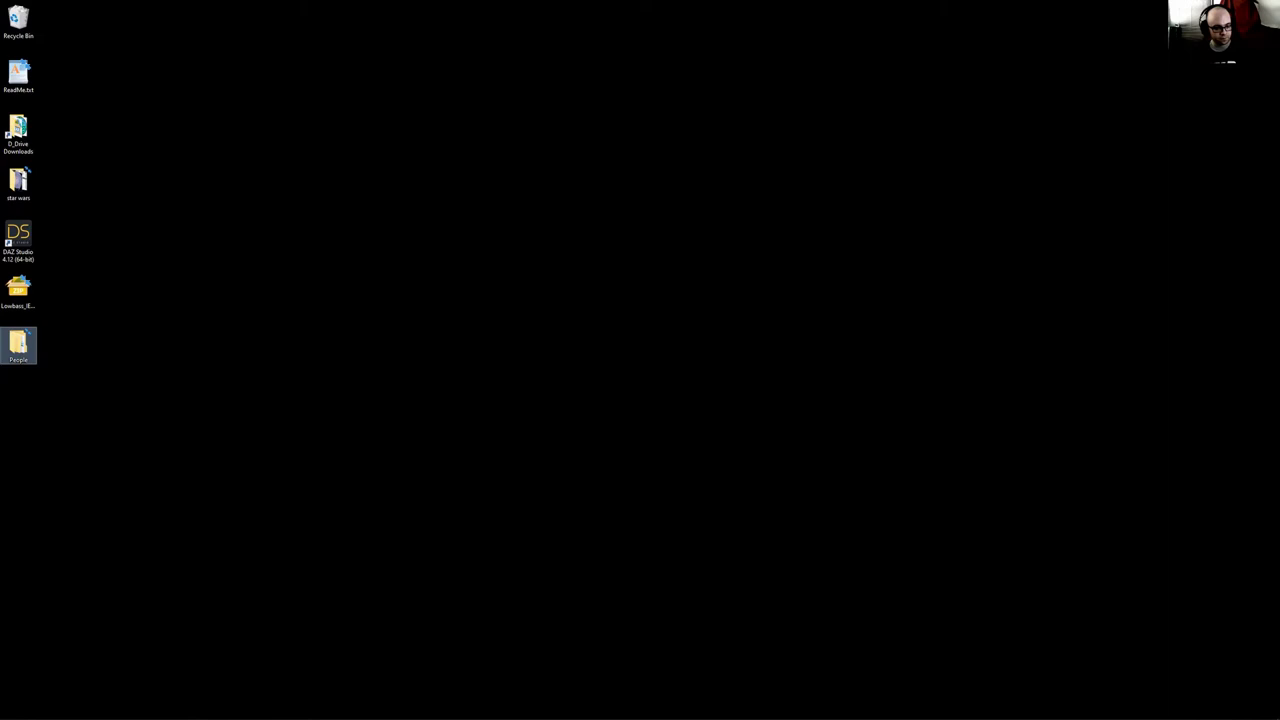
{"action": "left_click", "coordinate": [14, 358]}
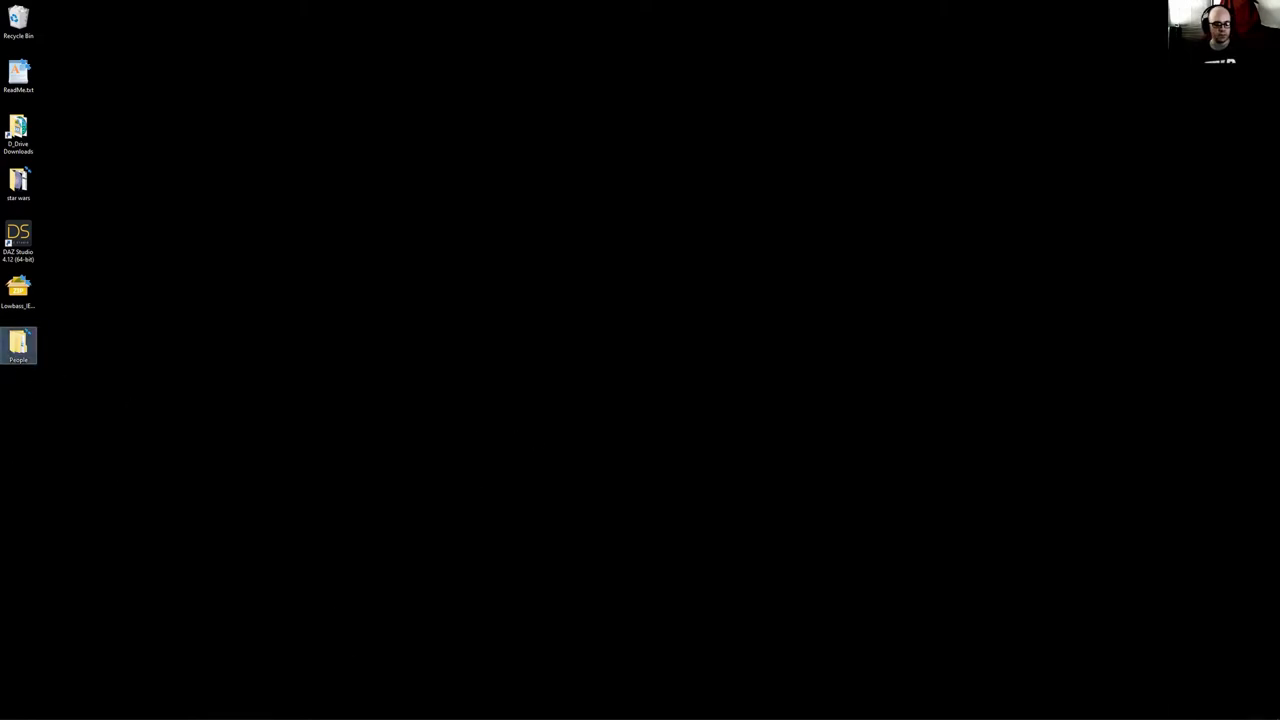
{"action": "mouse_move", "coordinate": [345, 709]}
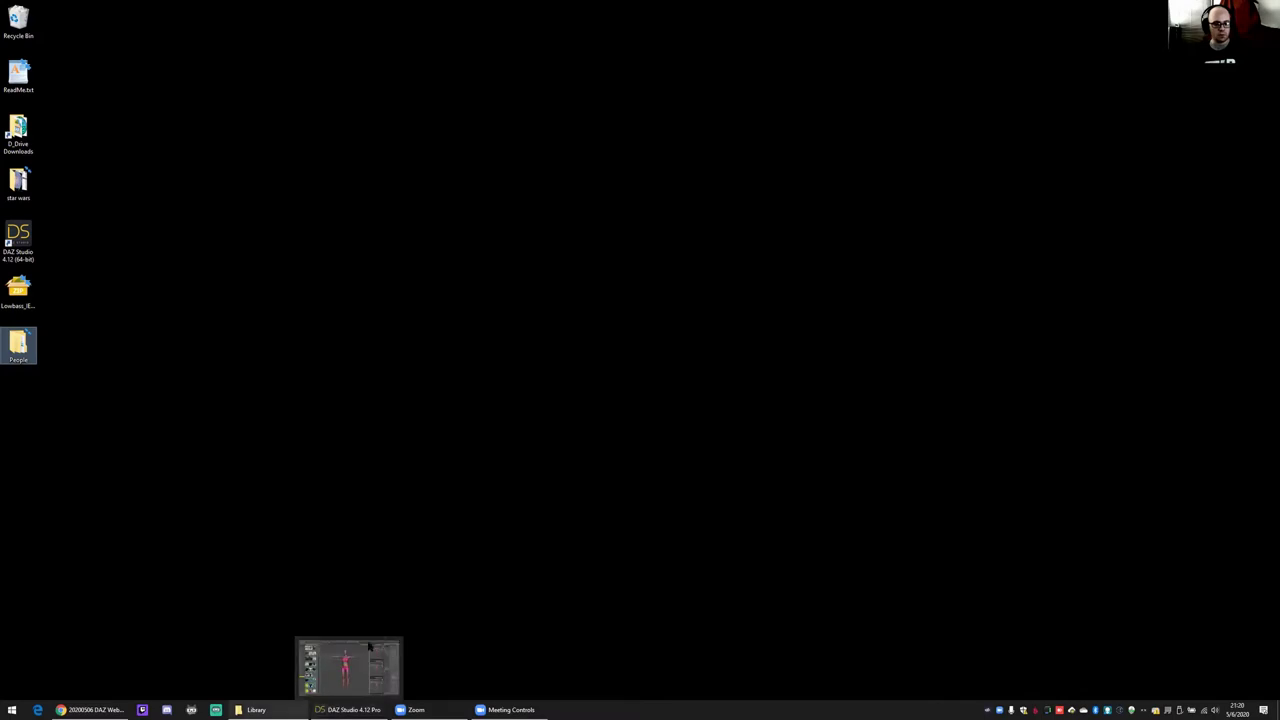
{"action": "left_click", "coordinate": [256, 709]}
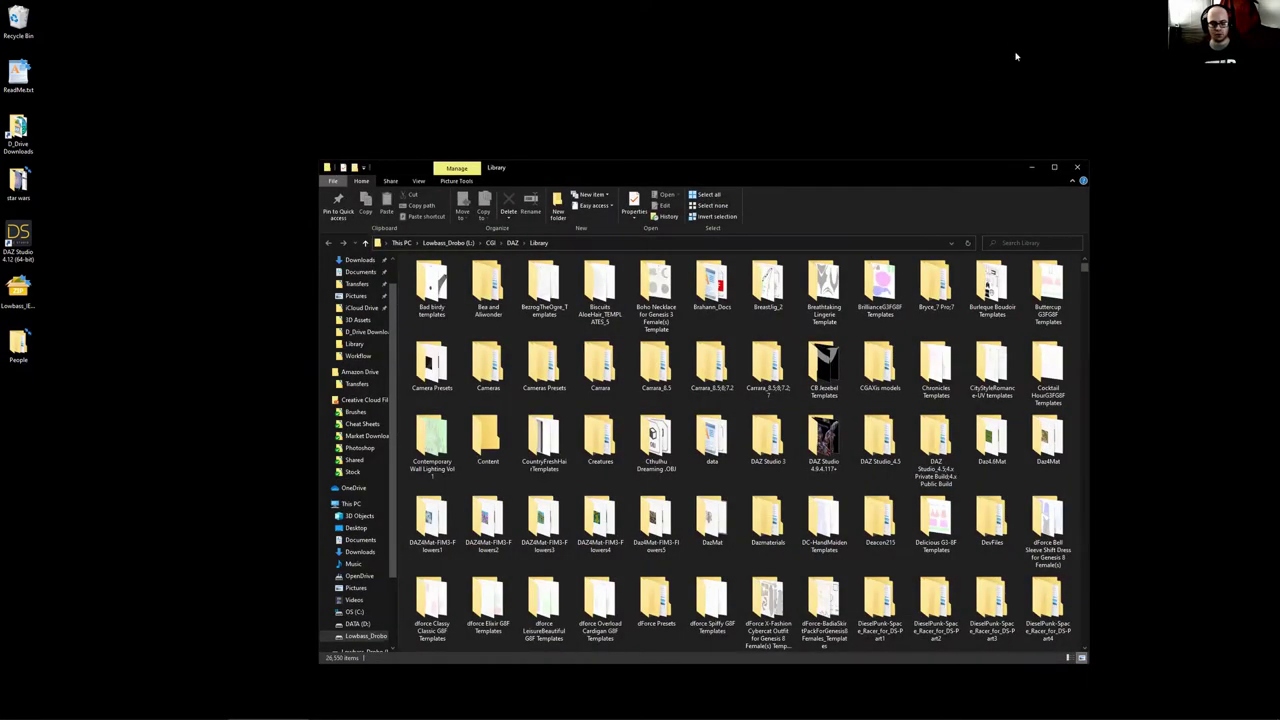
{"action": "key", "text": "super+d"}
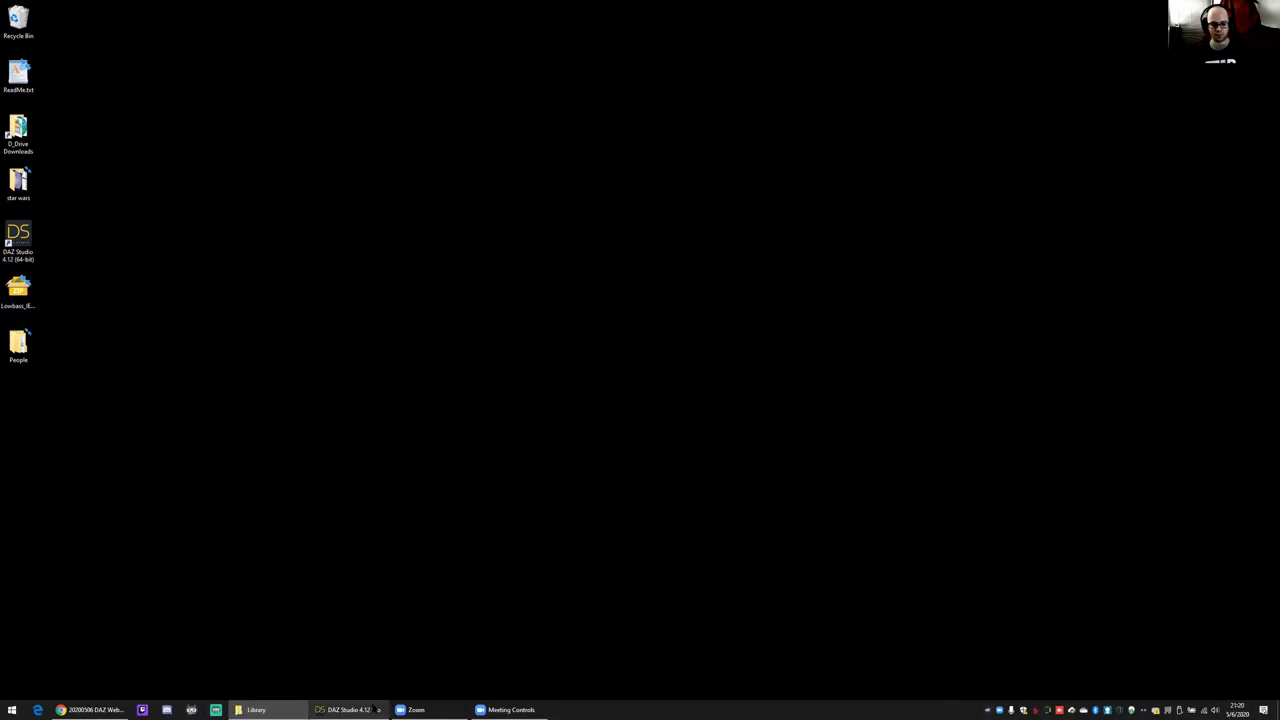
Switch to DAZ Studio and list the directories under DAZ Studio Formats in the Content Library
{"action": "key", "text": "alt+Tab"}
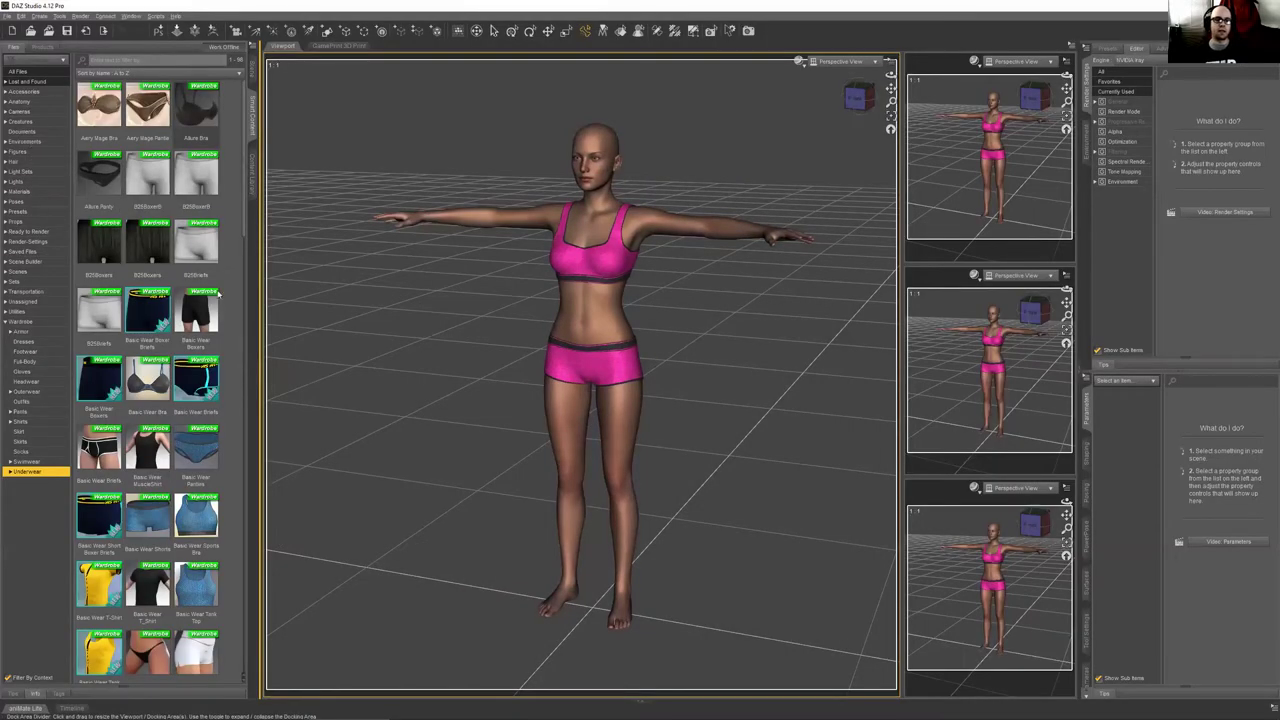
{"action": "left_click", "coordinate": [252, 167]}
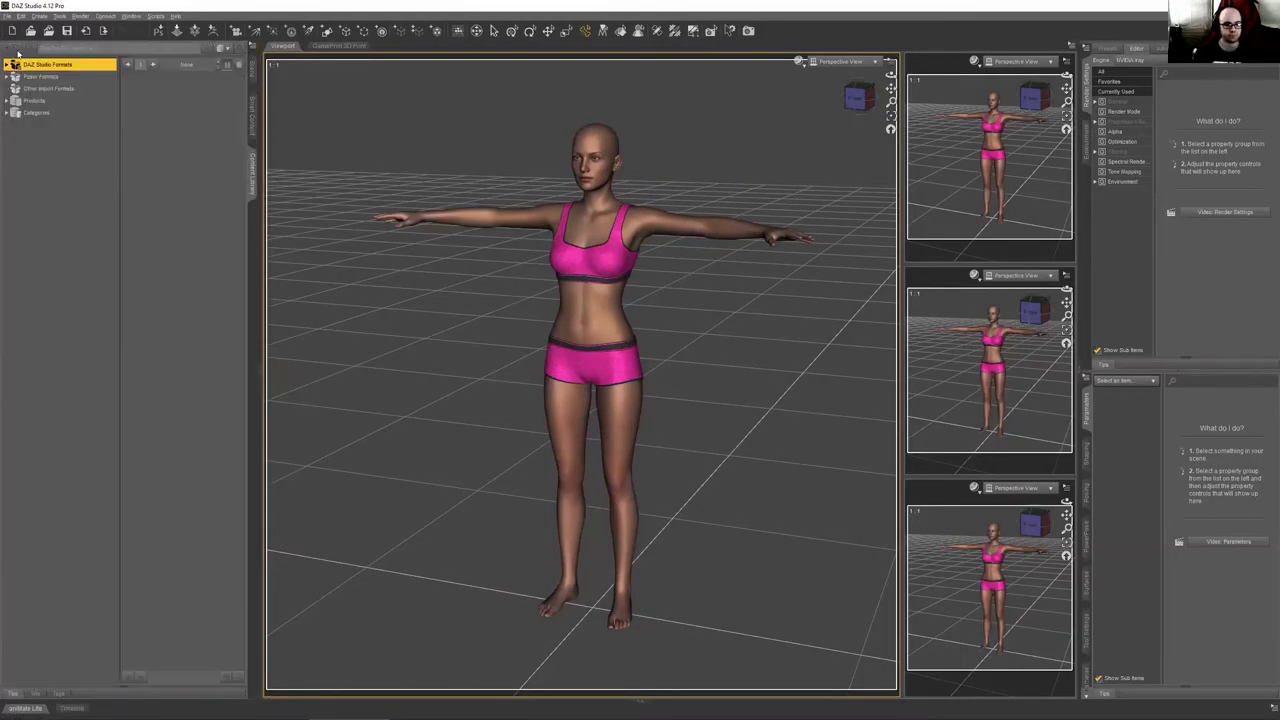
{"action": "left_click", "coordinate": [7, 65]}
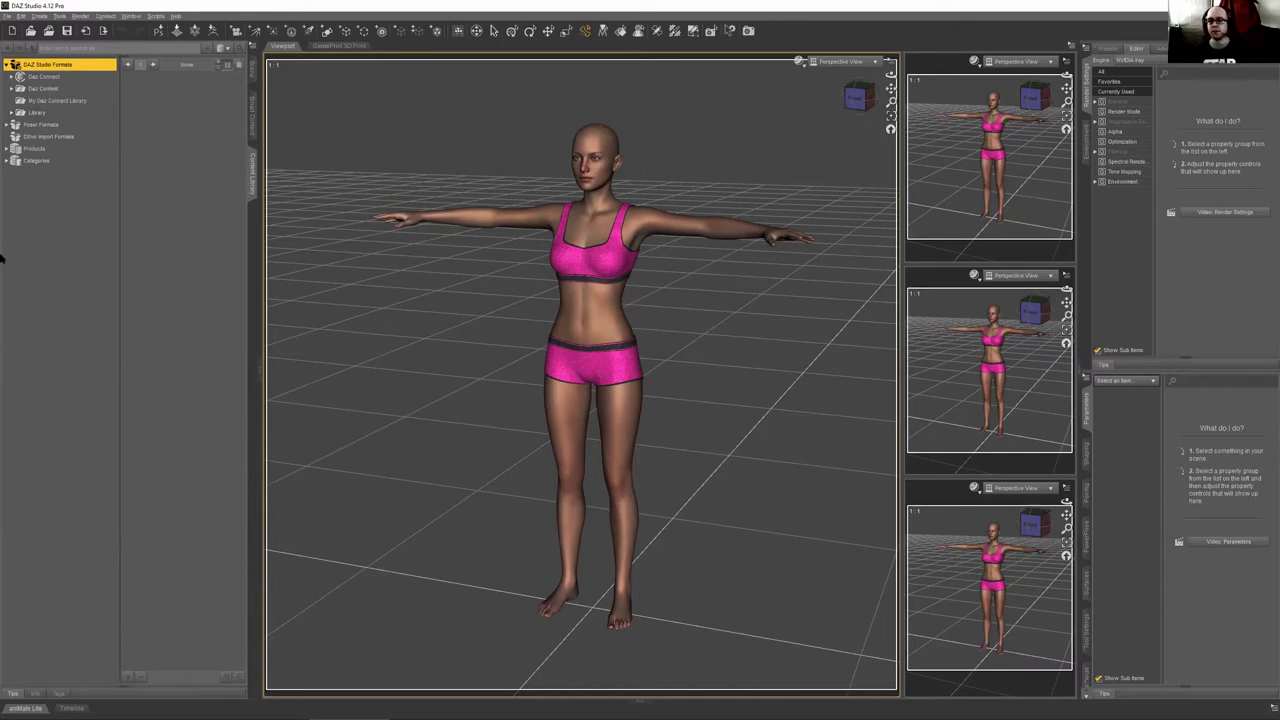
Locate the Library directory of DAZ Studio Formats and bring up its matching folder in File Explorer
{"action": "mouse_move", "coordinate": [265, 716]}
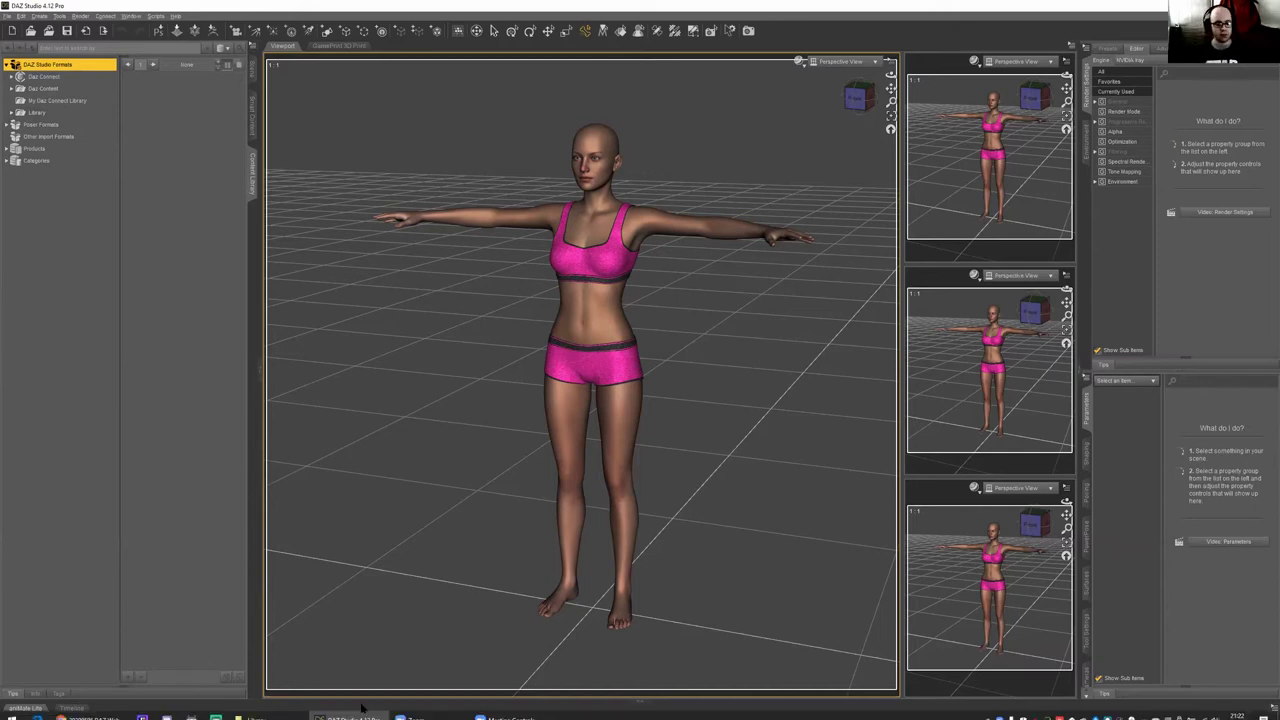
{"action": "left_click", "coordinate": [262, 709]}
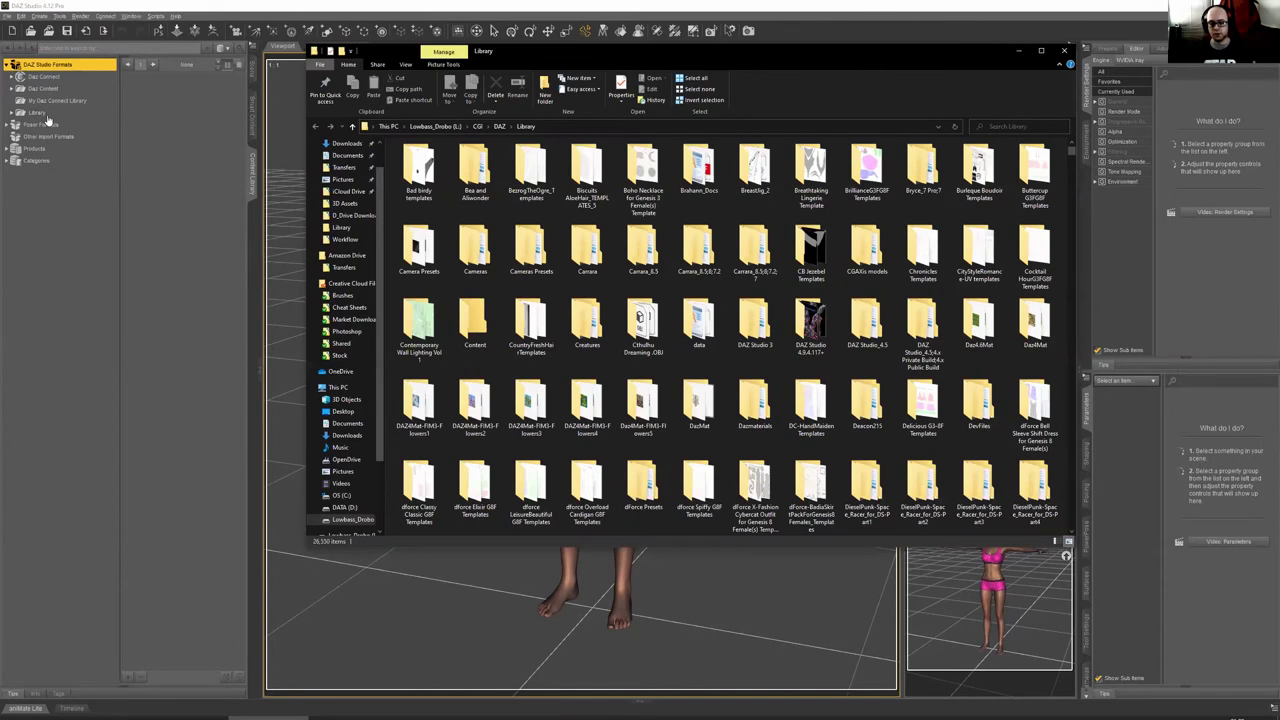
{"action": "left_click", "coordinate": [36, 113]}
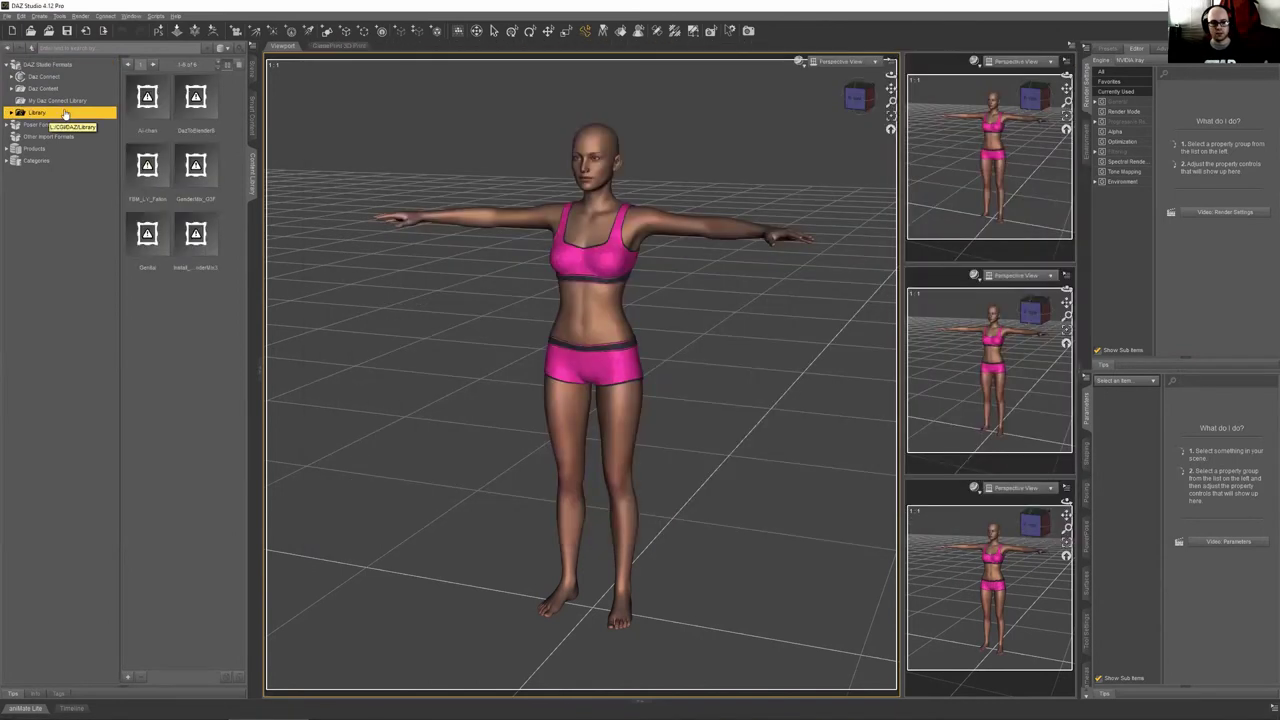
{"action": "right_click", "coordinate": [62, 113]}
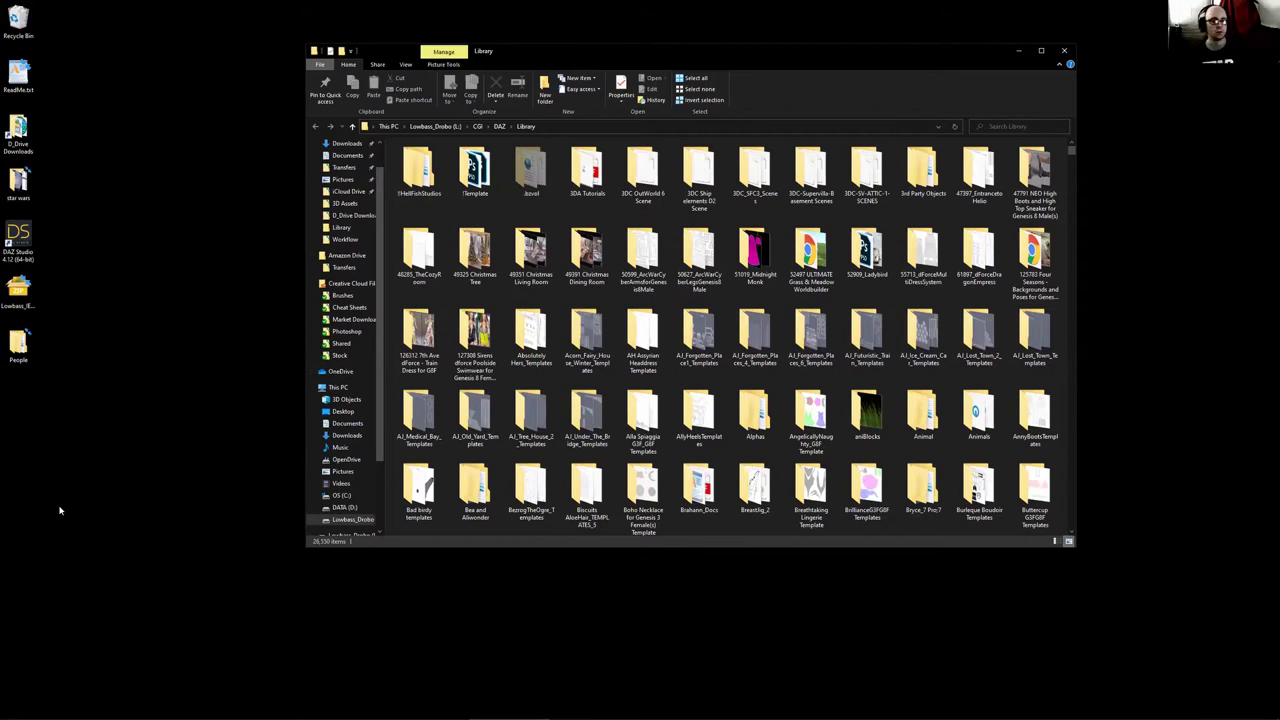
Copy the extracted People folder from the desktop into the DAZ Library folder with TeraCopy, overwriting all existing files
{"action": "left_click", "coordinate": [22, 358]}
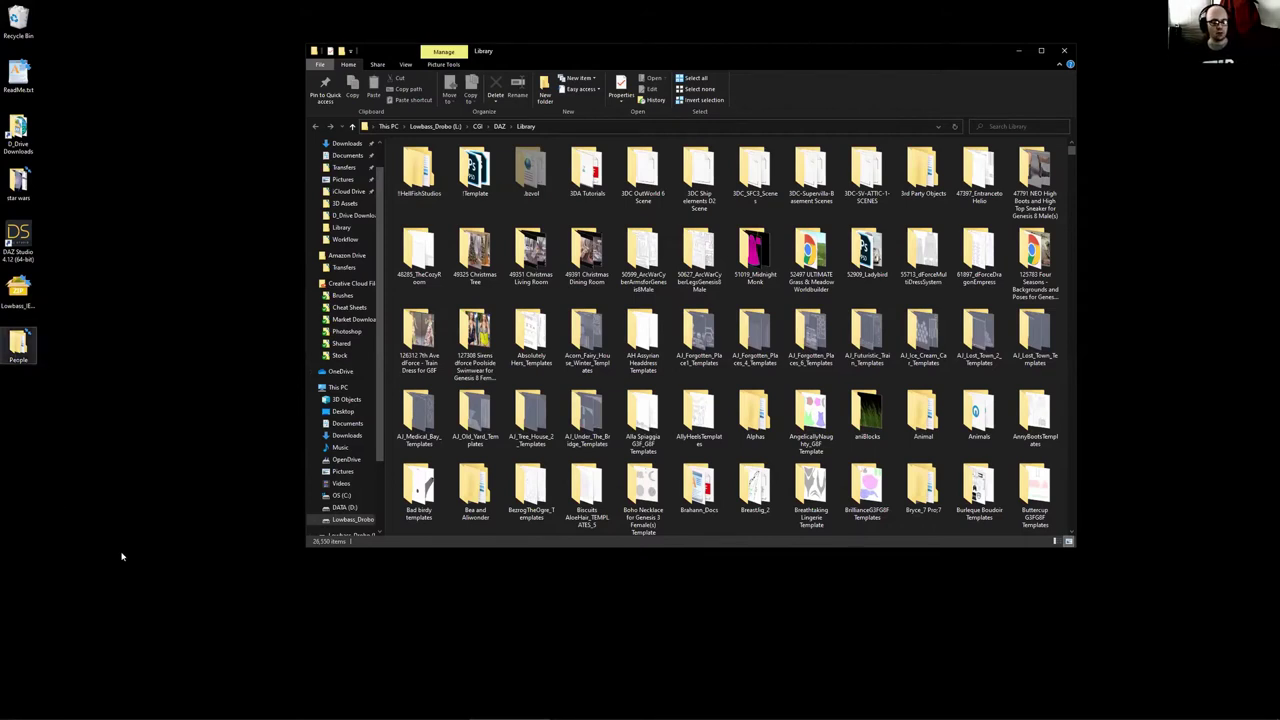
{"action": "key", "text": "ctrl+v"}
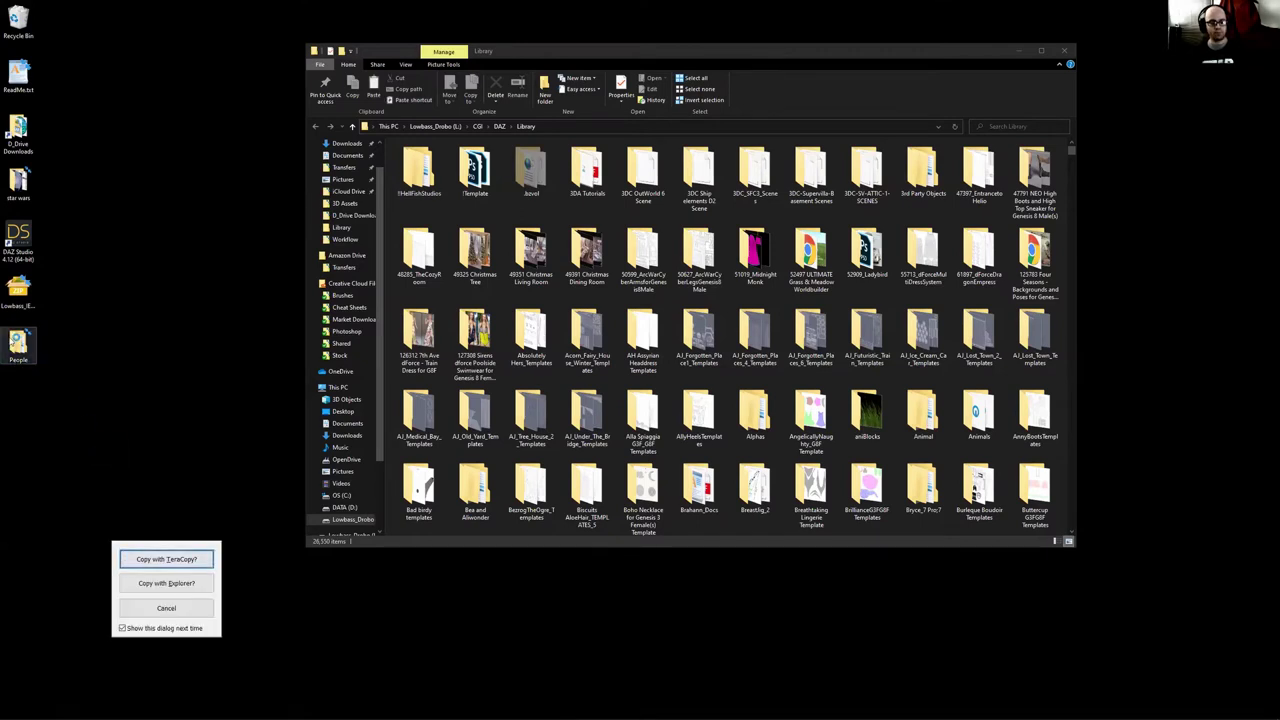
{"action": "key", "text": "Escape"}
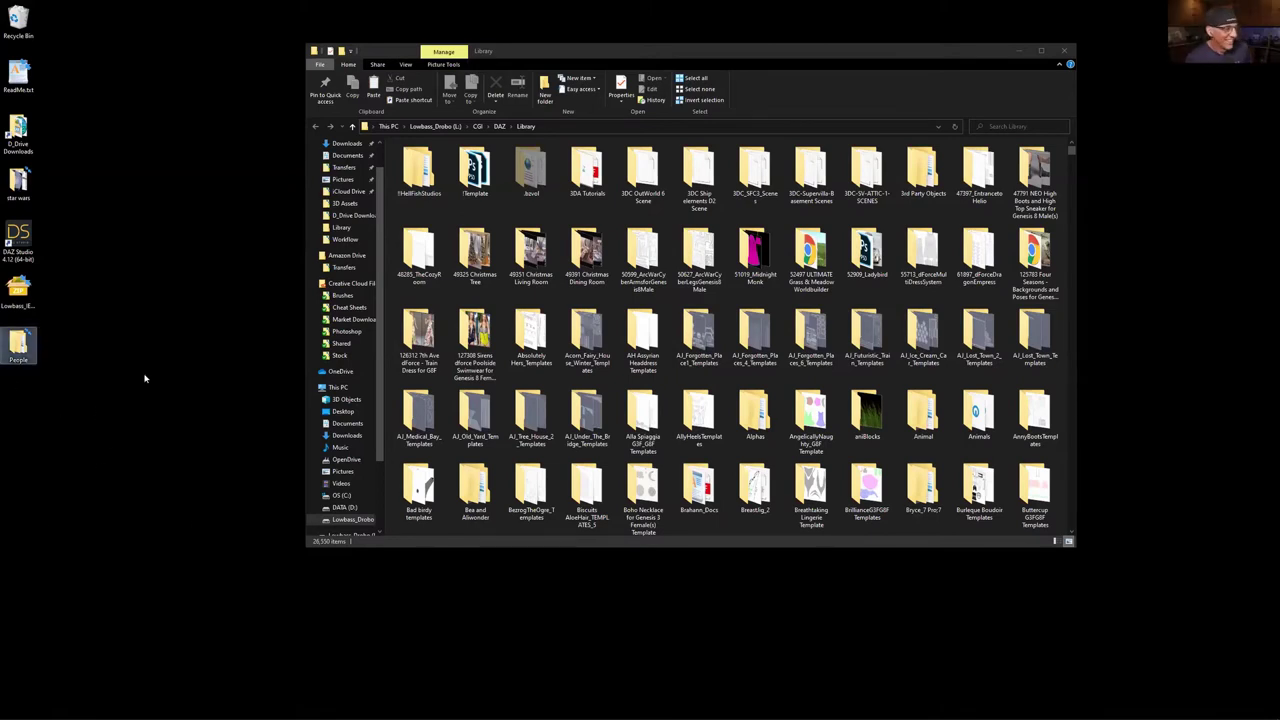
{"action": "left_click", "coordinate": [734, 58]}
{"action": "key", "text": "ctrl+v"}
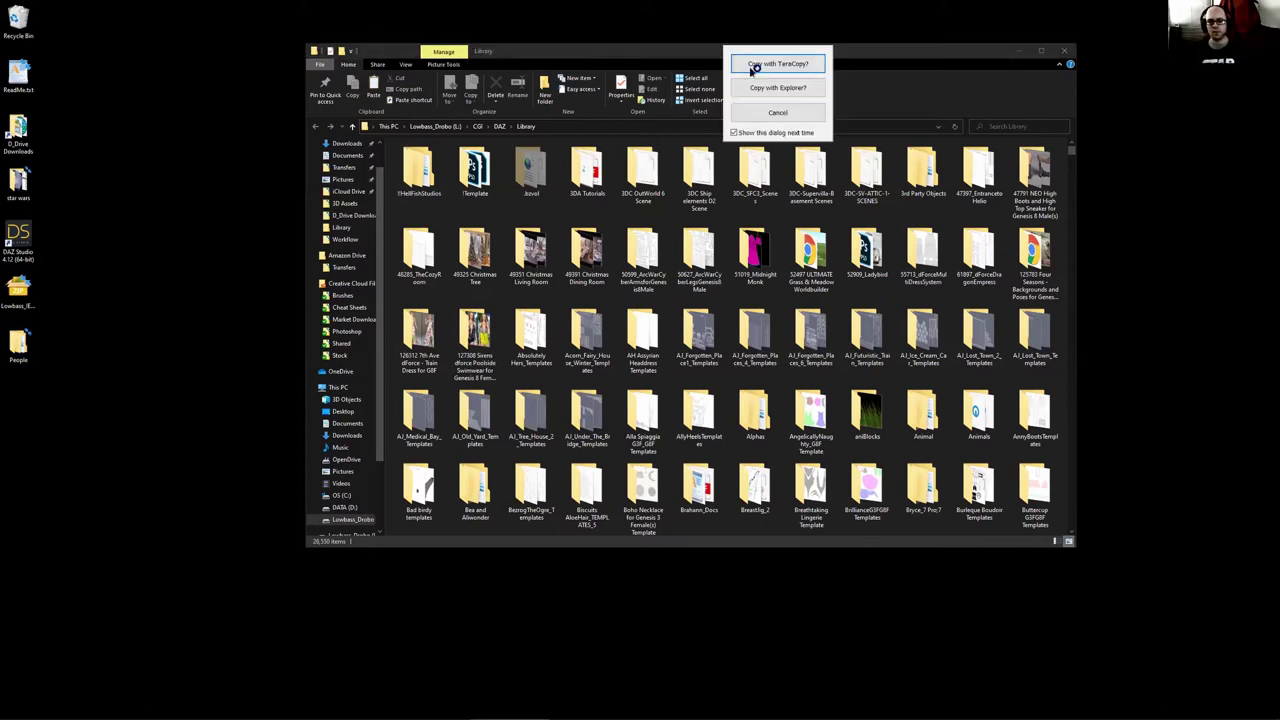
{"action": "key", "text": "Escape"}
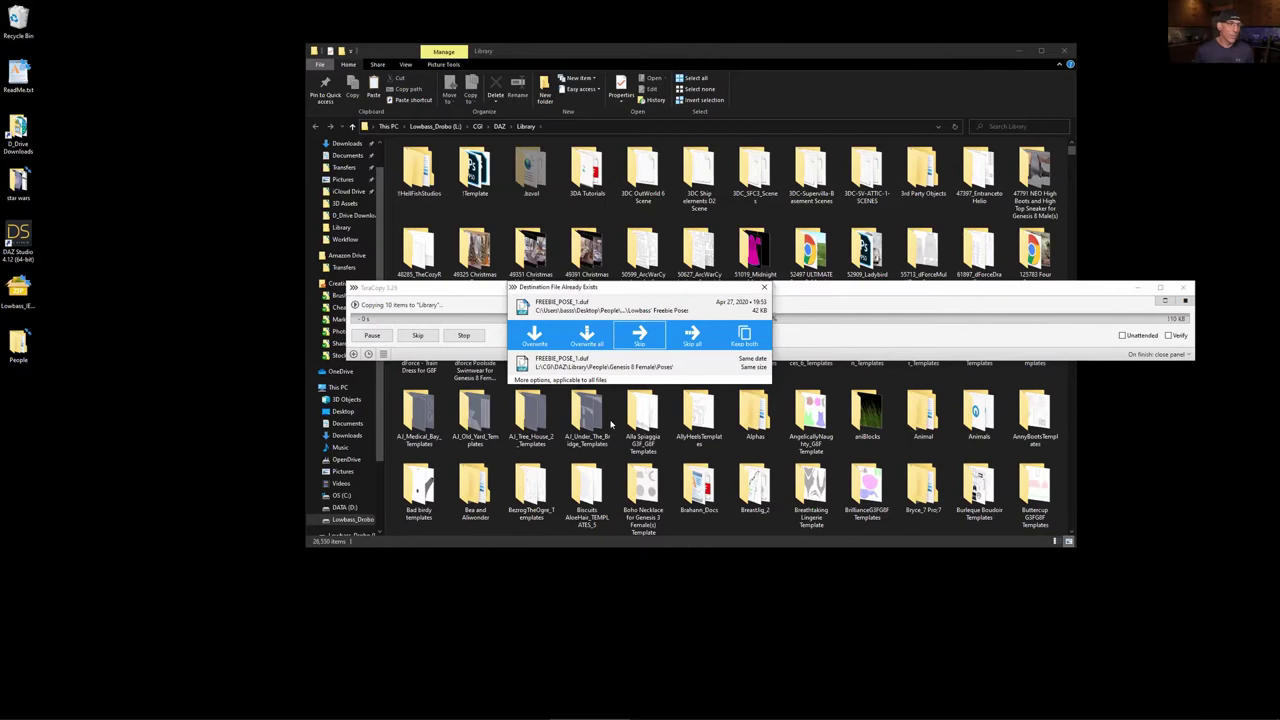
{"action": "left_click", "coordinate": [587, 336]}
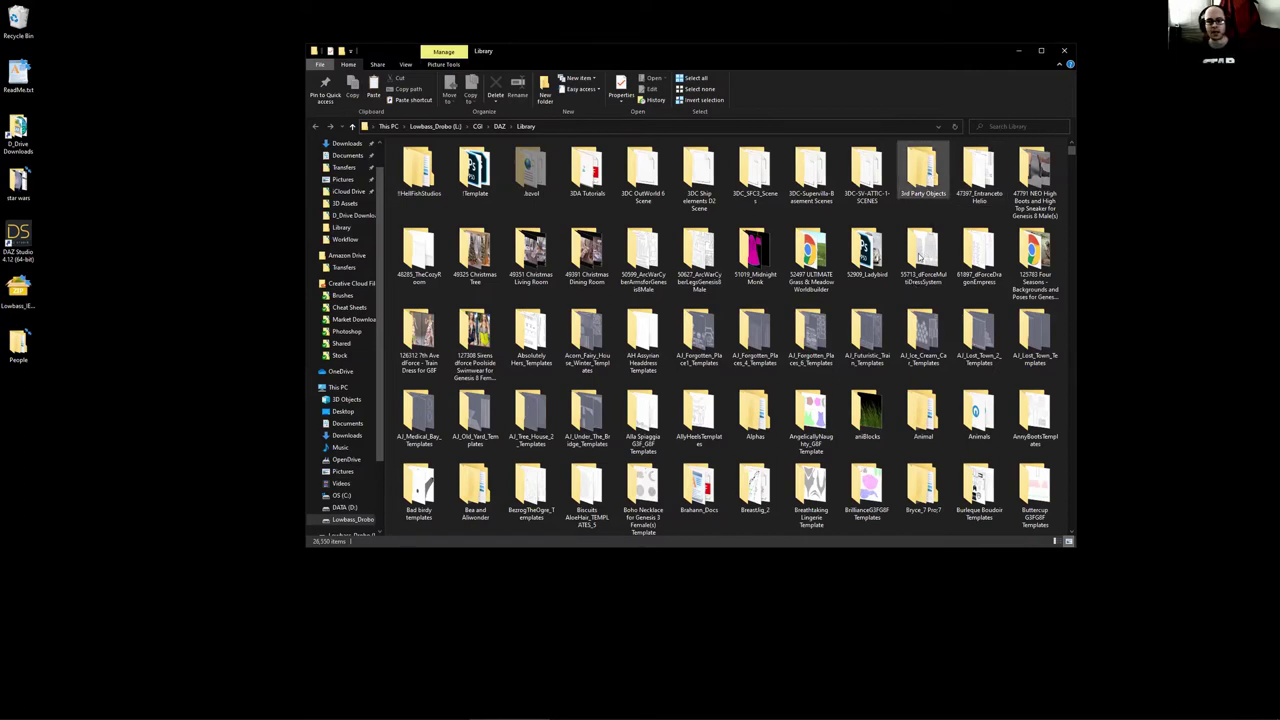
Look through the contents of the DAZ Library folder and refresh its listing
{"action": "scroll", "coordinate": [922, 258], "scroll_direction": "down", "scroll_amount": 3}
{"action": "scroll", "coordinate": [891, 331], "scroll_direction": "down", "scroll_amount": 10}
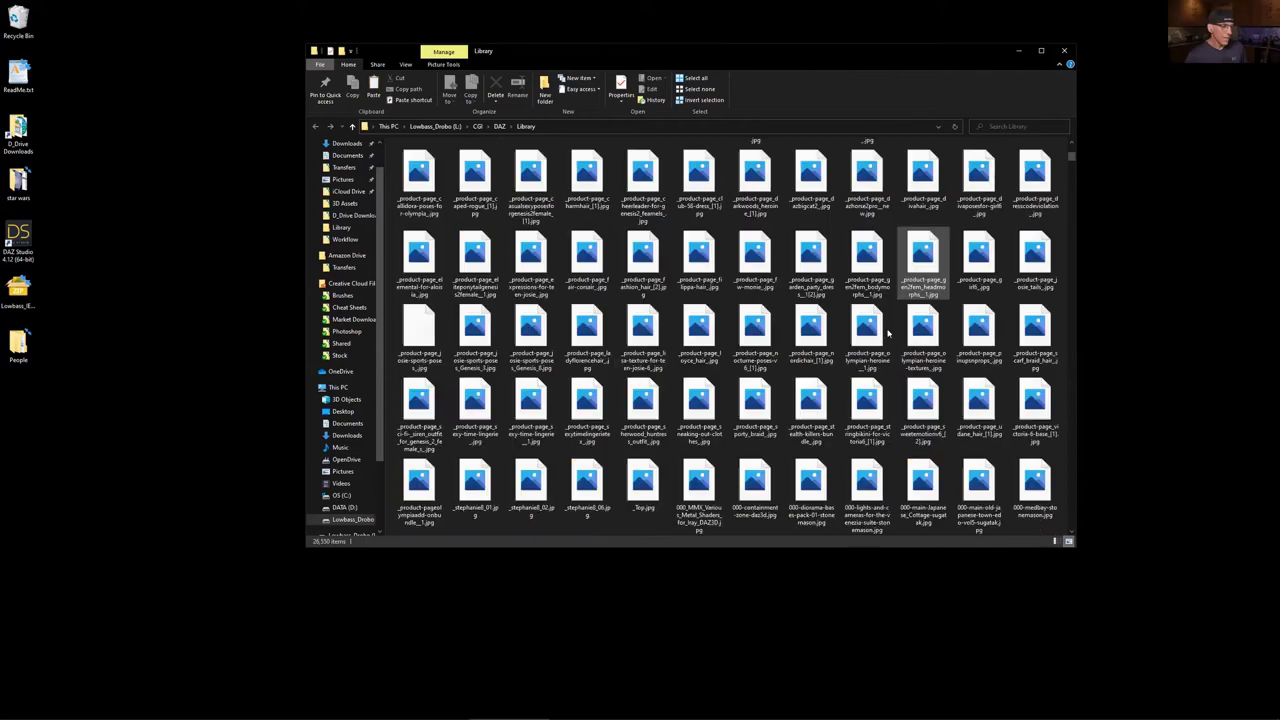
{"action": "scroll", "coordinate": [861, 341], "scroll_direction": "up", "scroll_amount": 3}
{"action": "key", "text": "F5"}
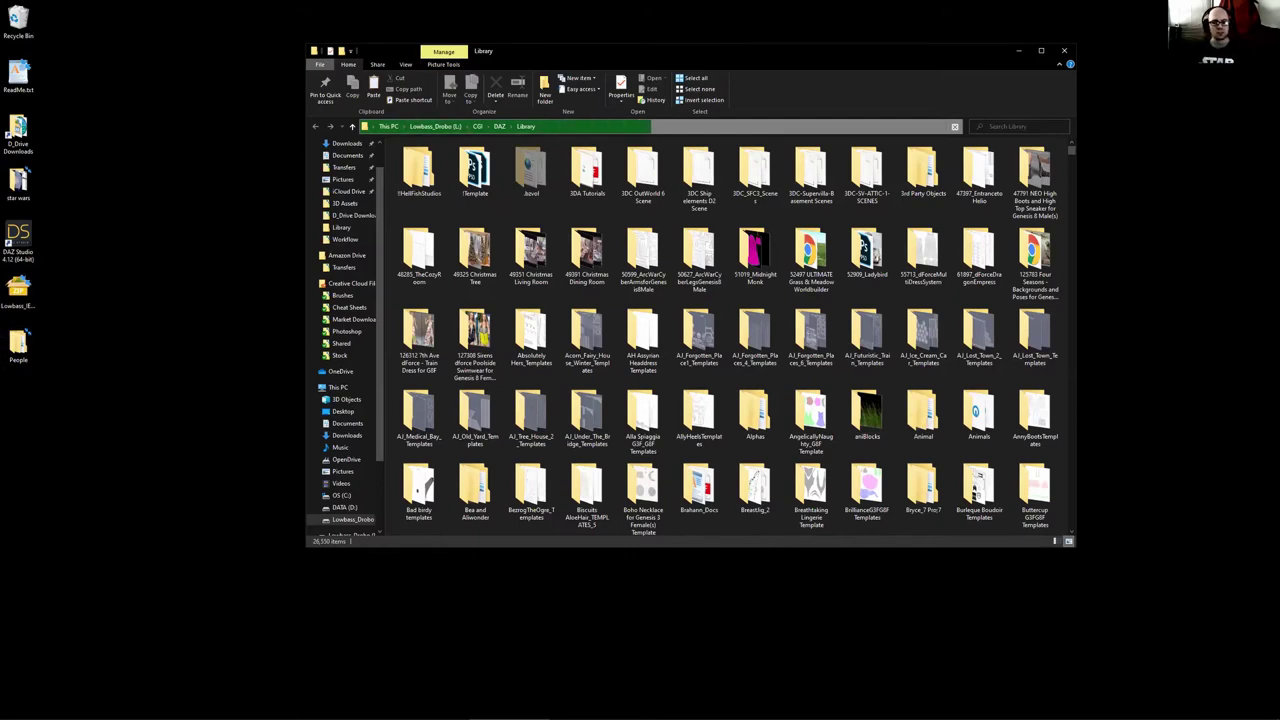
Open the desktop's People folder and go down through Genesis 8 Female and Poses into LowBassArt
{"action": "left_click", "coordinate": [23, 362]}
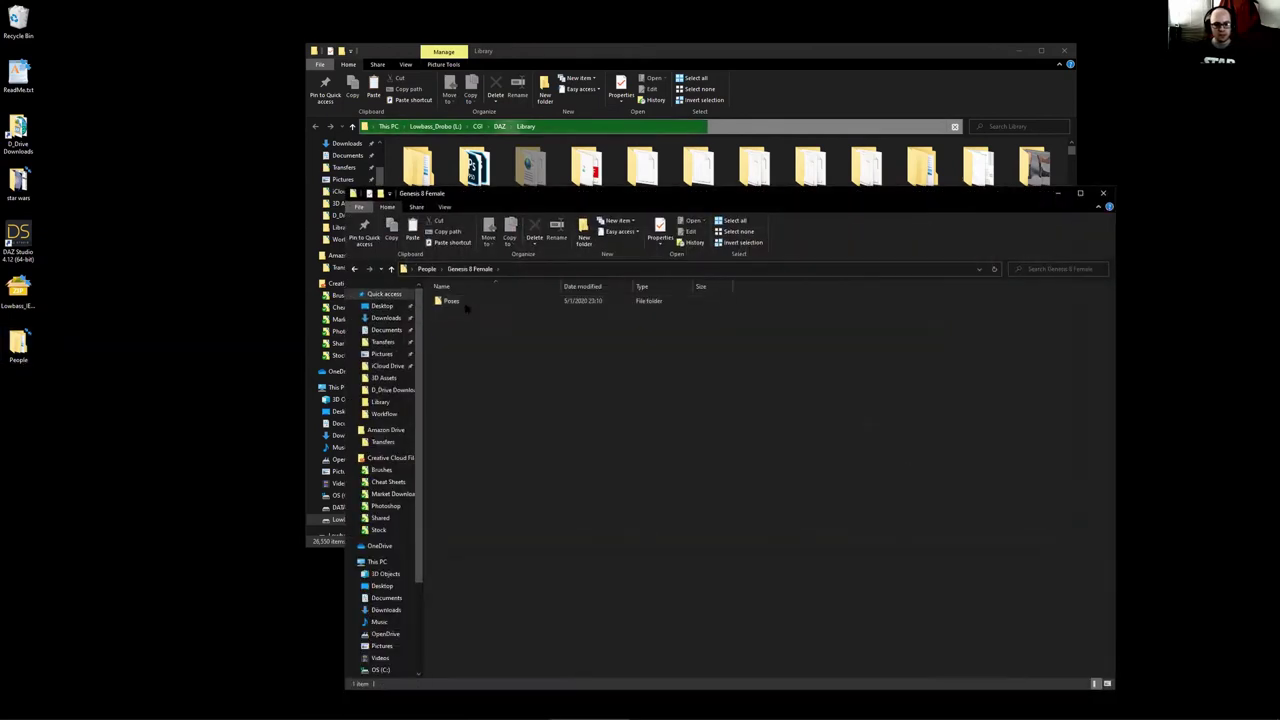
{"action": "double_click", "coordinate": [469, 302]}
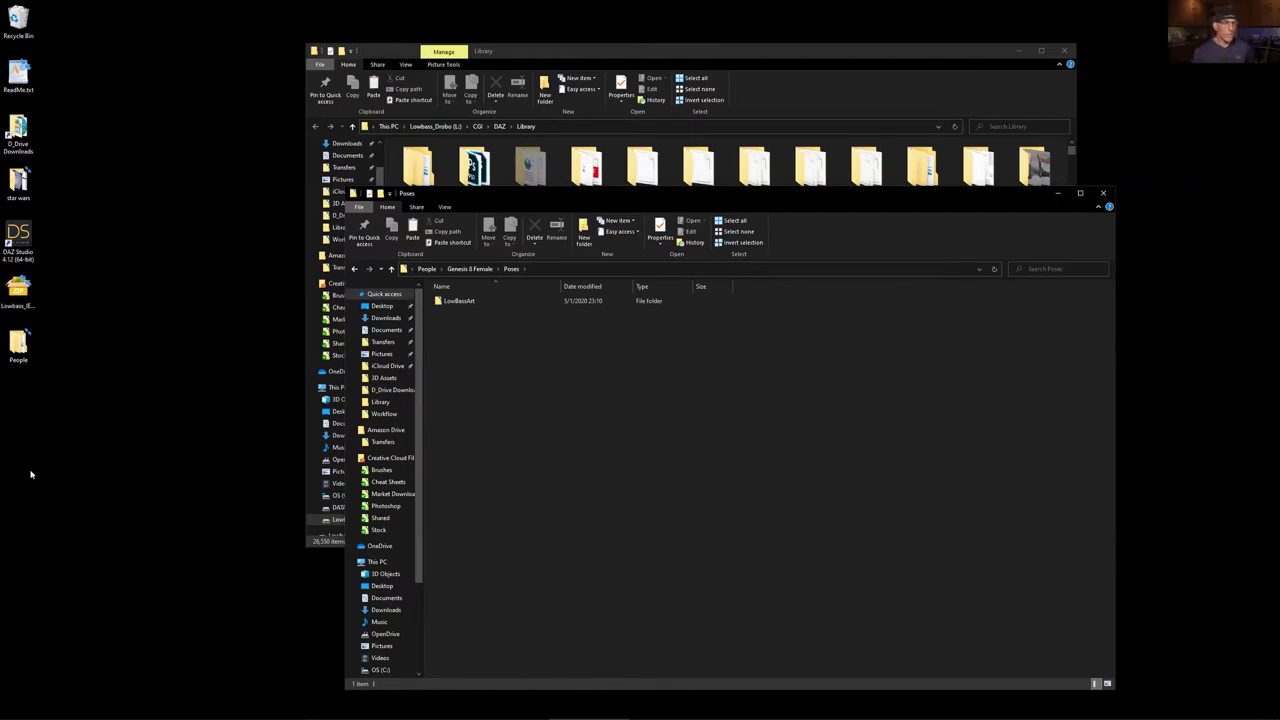
{"action": "double_click", "coordinate": [487, 302]}
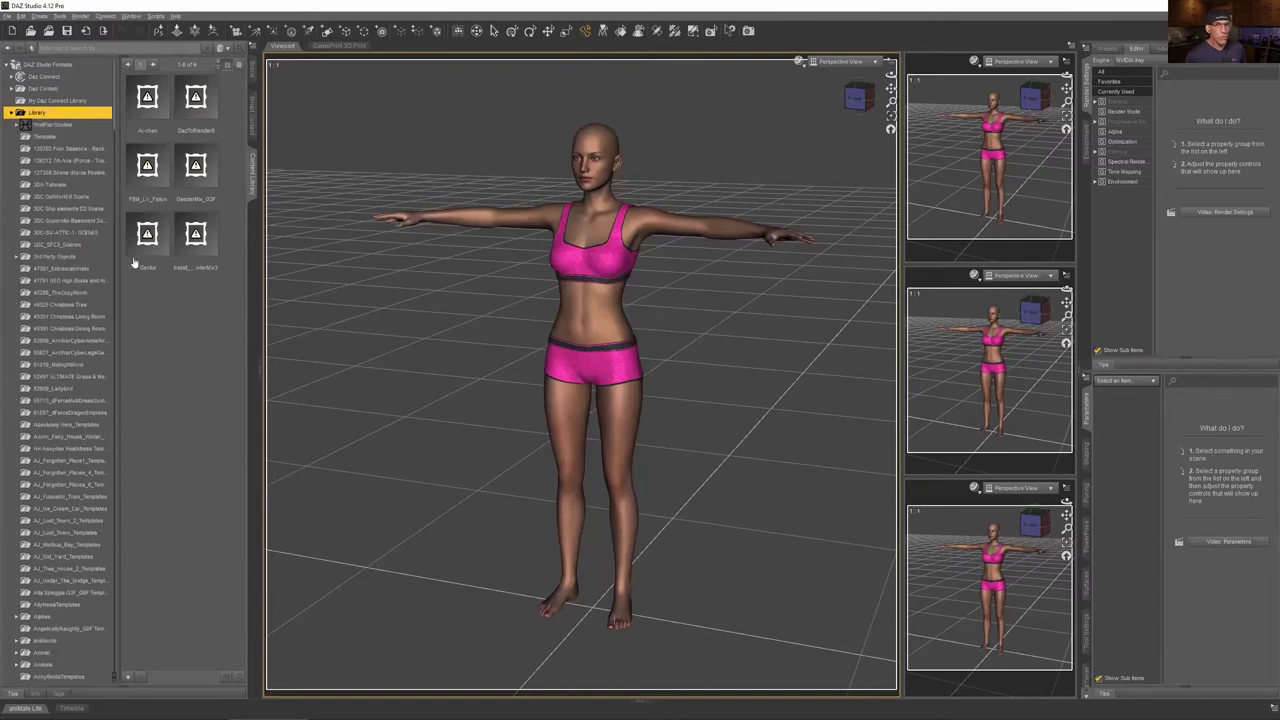
In DAZ Studio's Content Library, find the People folder under Library and expand it
{"action": "scroll", "coordinate": [32, 263], "scroll_direction": "down", "scroll_amount": 4}
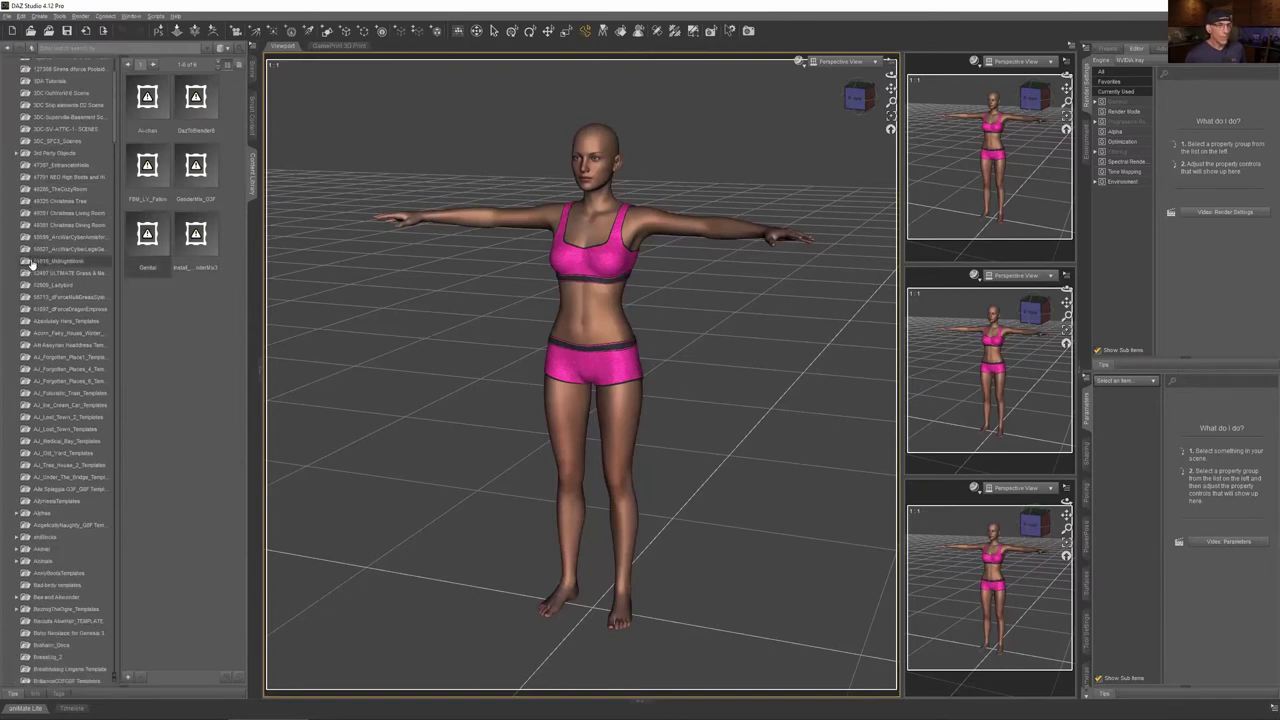
{"action": "scroll", "coordinate": [32, 263], "scroll_direction": "down", "scroll_amount": 5}
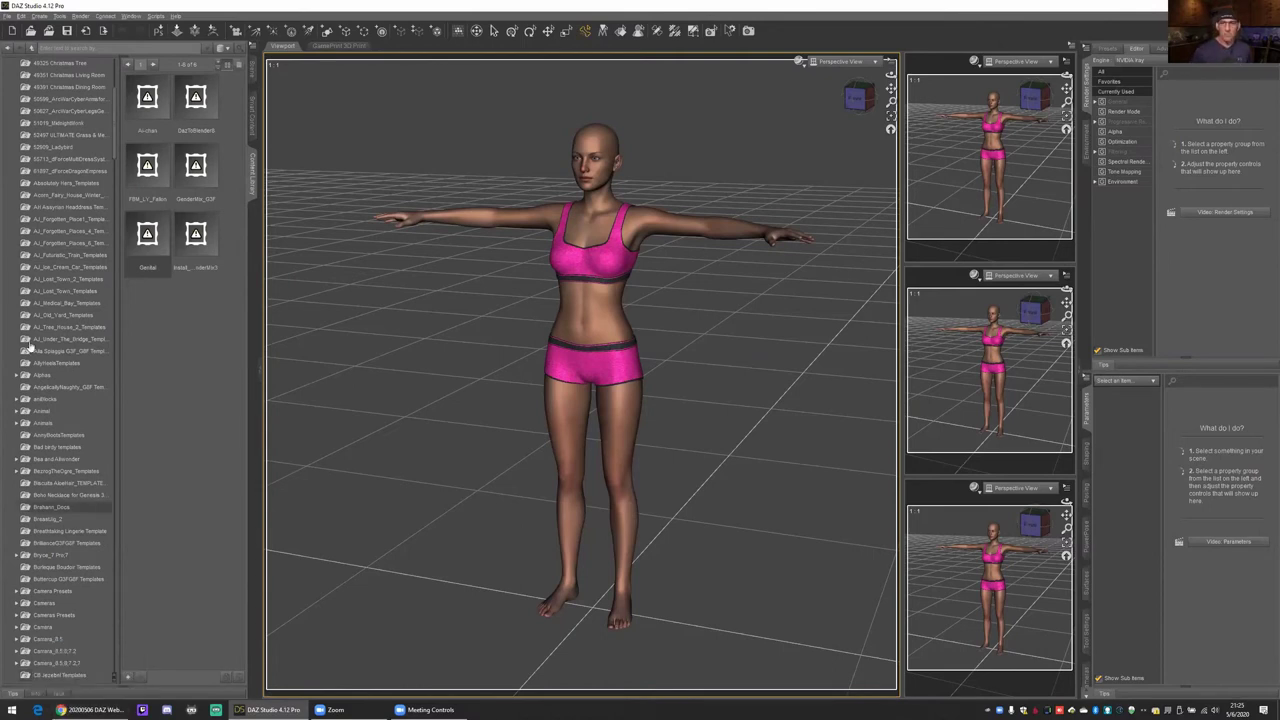
{"action": "scroll", "coordinate": [25, 340], "scroll_direction": "down", "scroll_amount": 5}
{"action": "scroll", "coordinate": [25, 340], "scroll_direction": "down", "scroll_amount": 1}
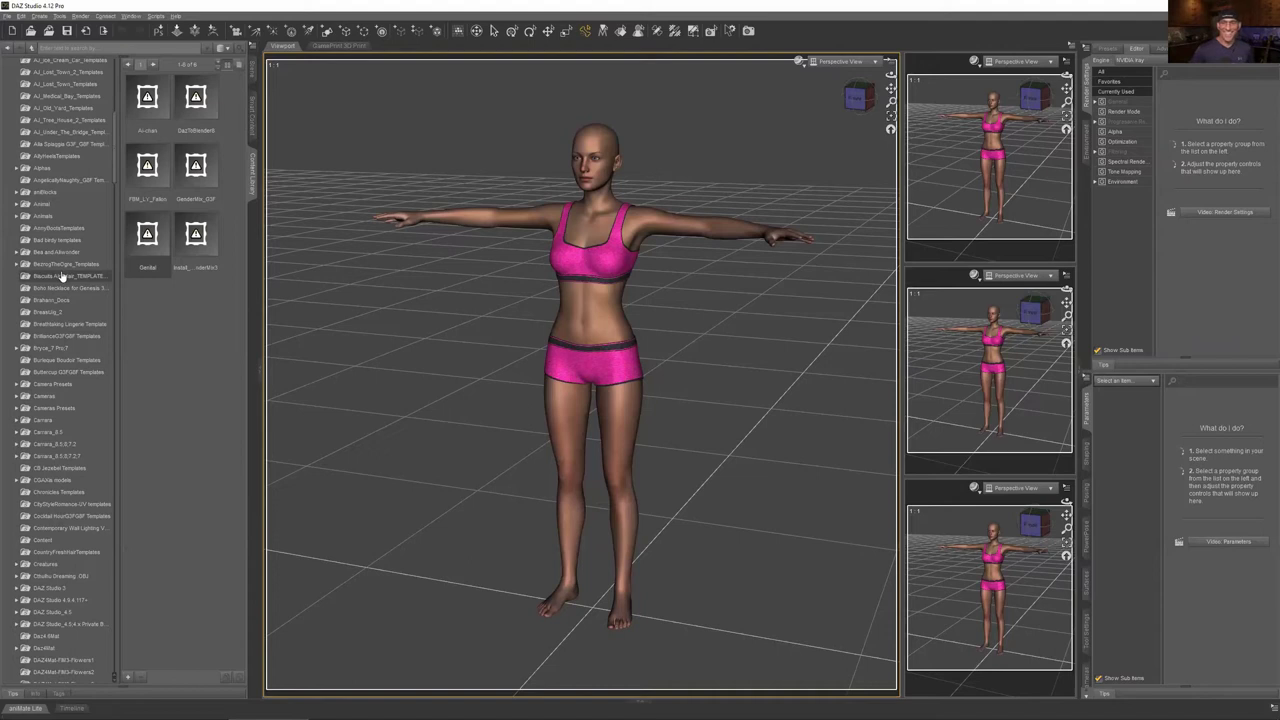
{"action": "scroll", "coordinate": [62, 276], "scroll_direction": "down", "scroll_amount": 15}
{"action": "scroll", "coordinate": [57, 284], "scroll_direction": "down", "scroll_amount": 20}
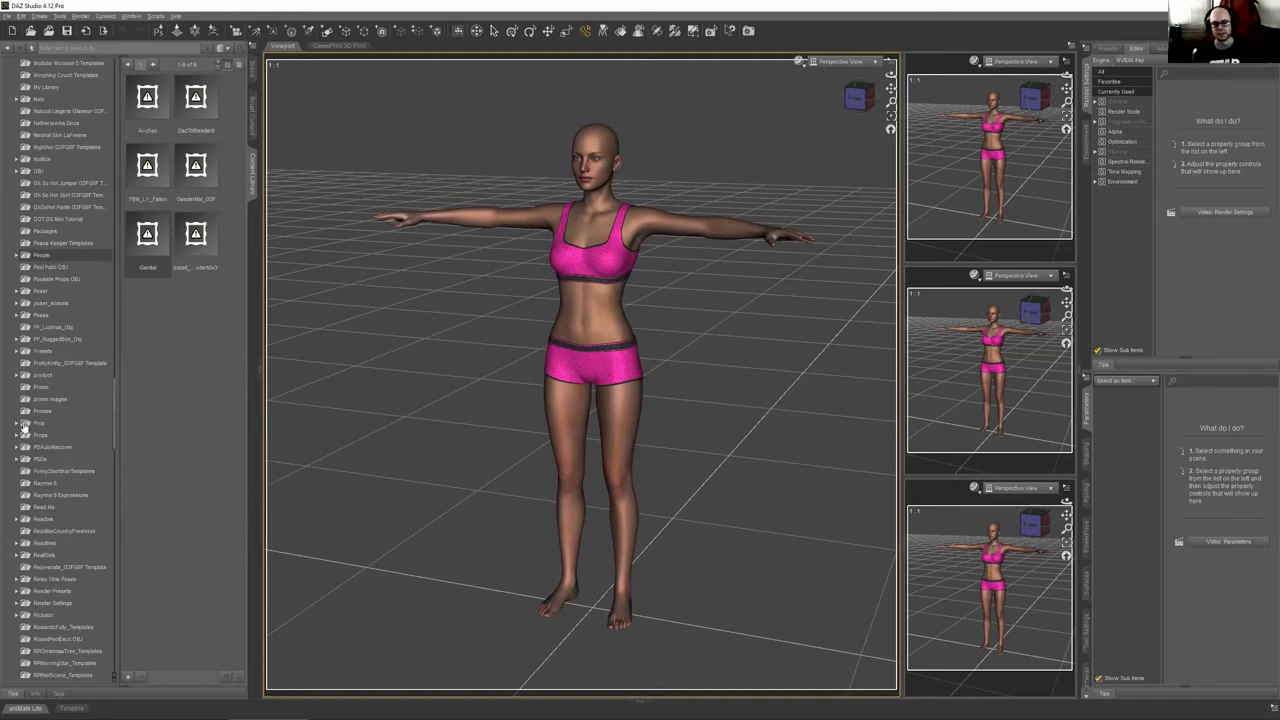
{"action": "left_click", "coordinate": [16, 255]}
Expand Genesis 8 Female within People and list the folders inside its Poses folder
{"action": "scroll", "coordinate": [6, 384], "scroll_direction": "down", "scroll_amount": 6}
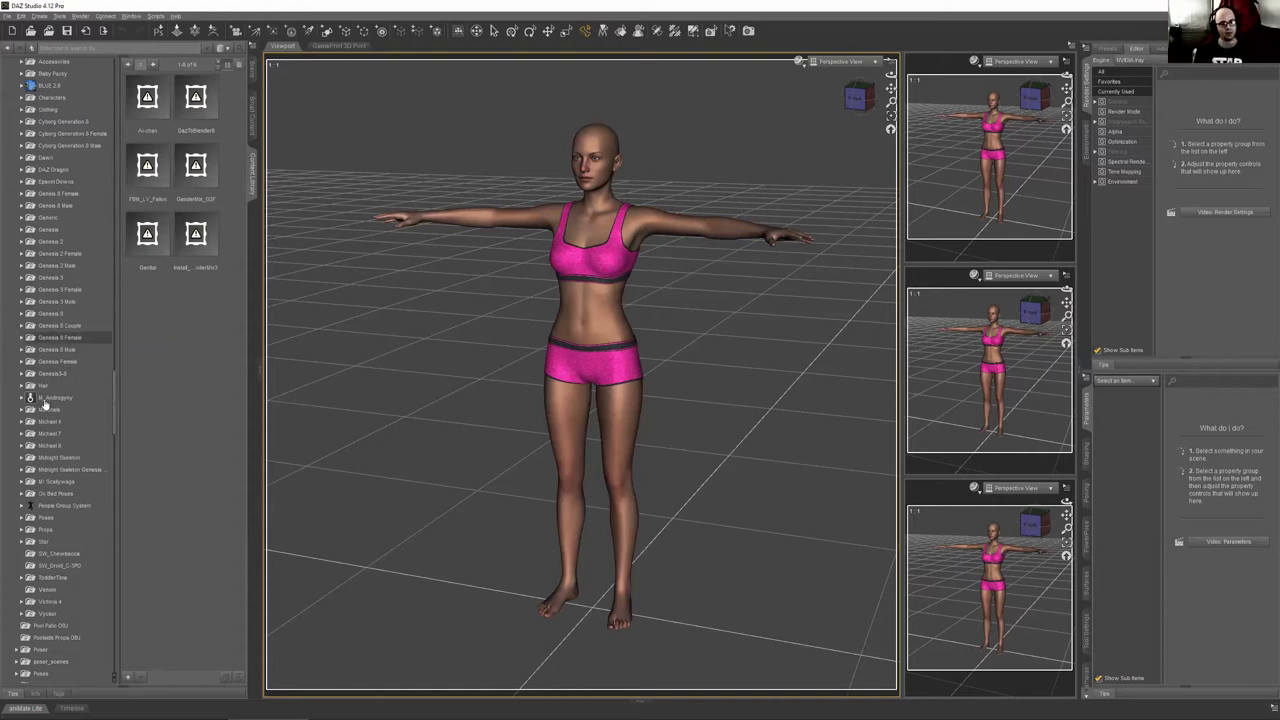
{"action": "left_click", "coordinate": [23, 337]}
{"action": "scroll", "coordinate": [60, 350], "scroll_direction": "down", "scroll_amount": 6}
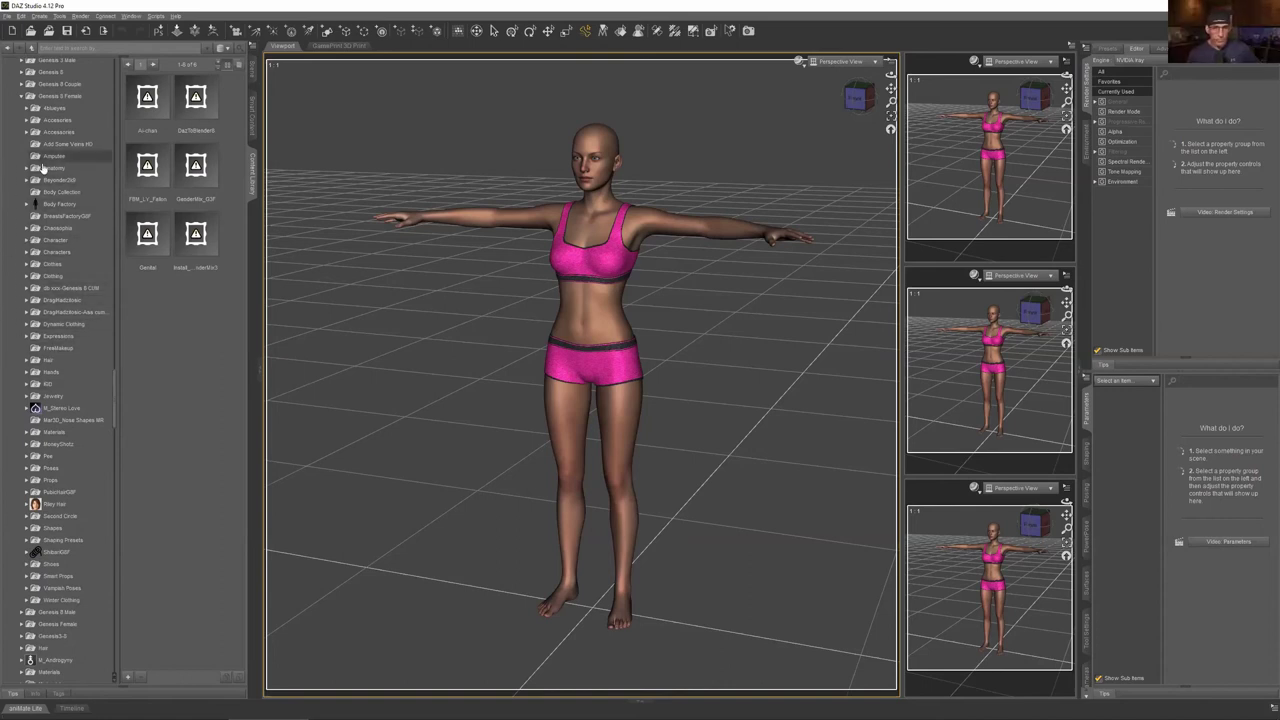
{"action": "scroll", "coordinate": [46, 160], "scroll_direction": "down", "scroll_amount": 3}
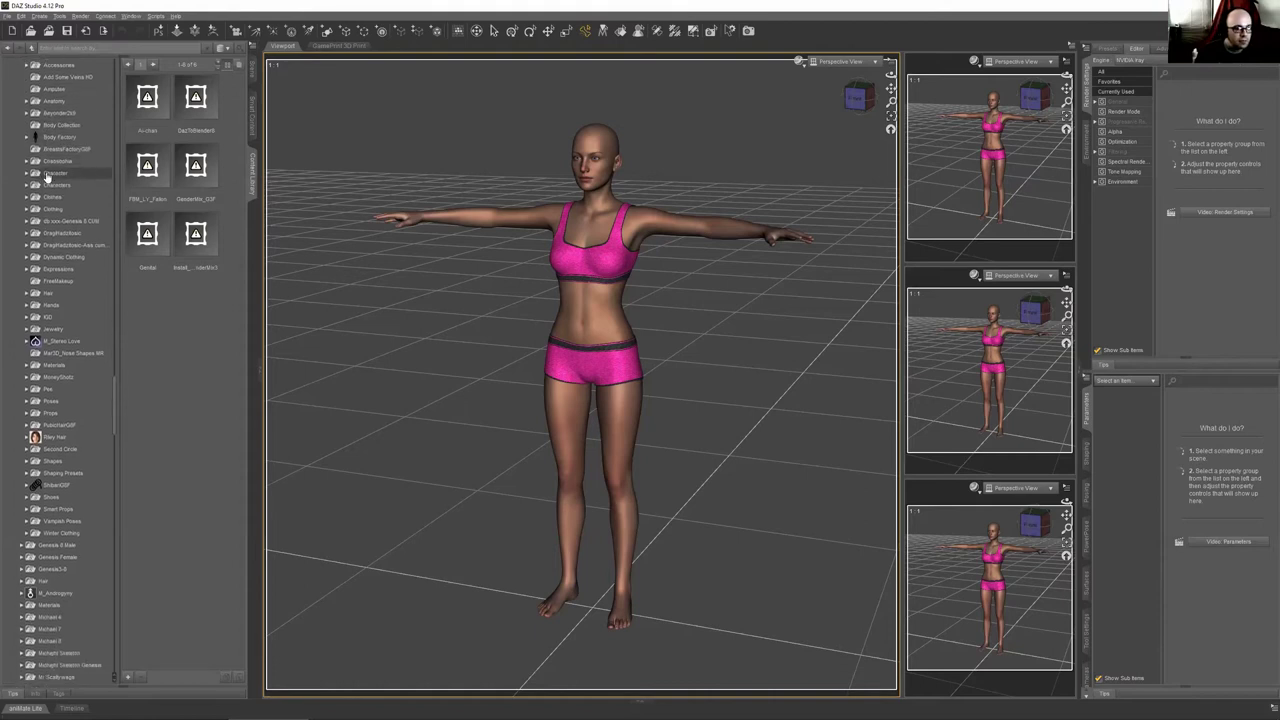
{"action": "scroll", "coordinate": [46, 175], "scroll_direction": "down", "scroll_amount": 1}
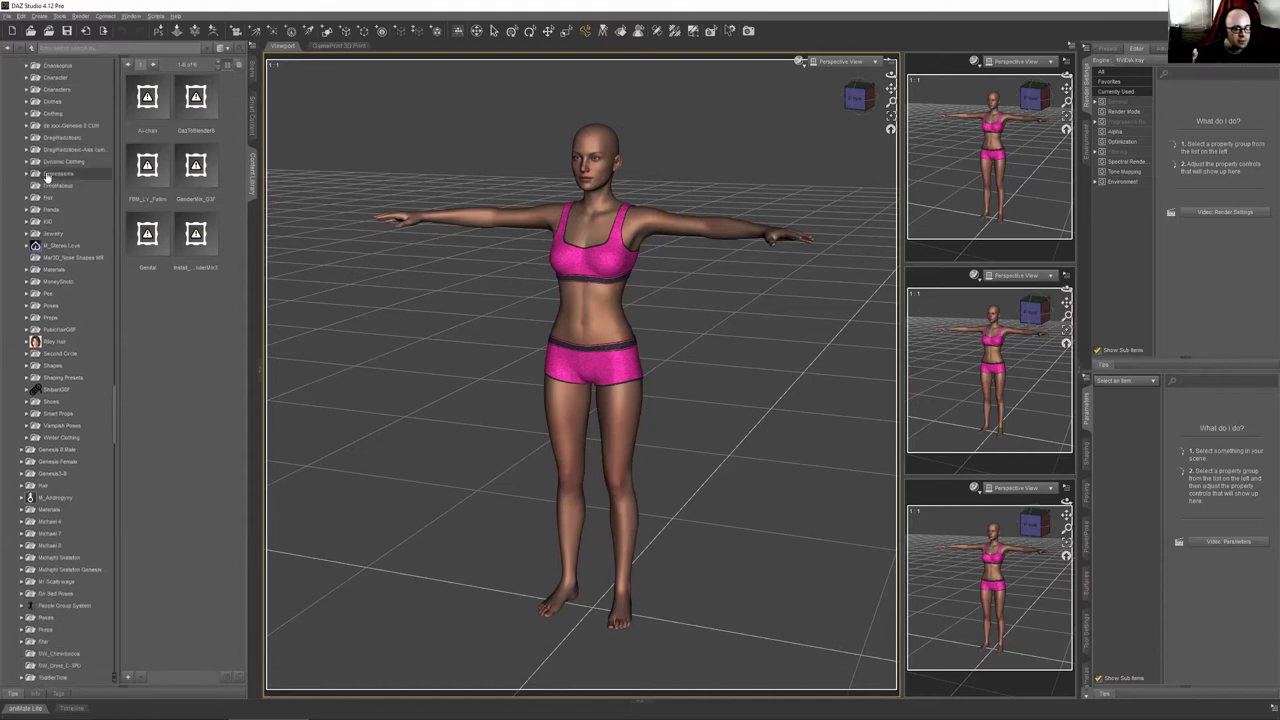
{"action": "scroll", "coordinate": [28, 298], "scroll_direction": "down", "scroll_amount": 1}
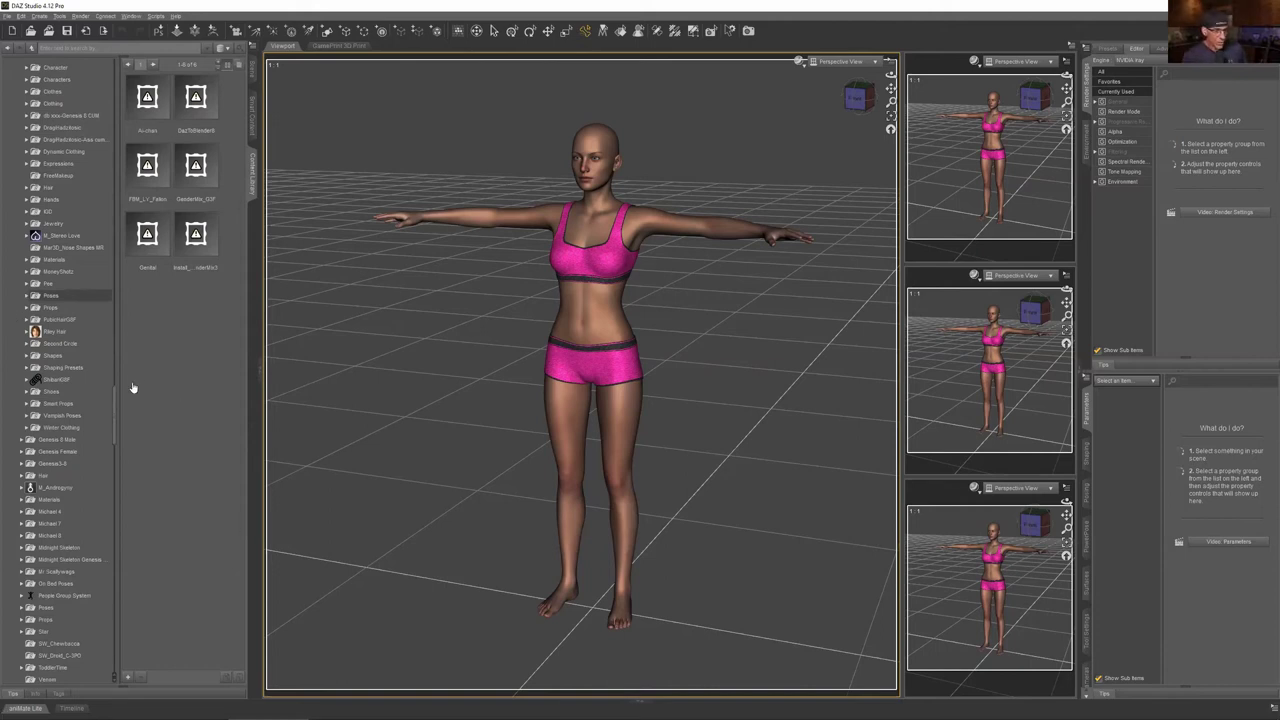
{"action": "left_click", "coordinate": [55, 380]}
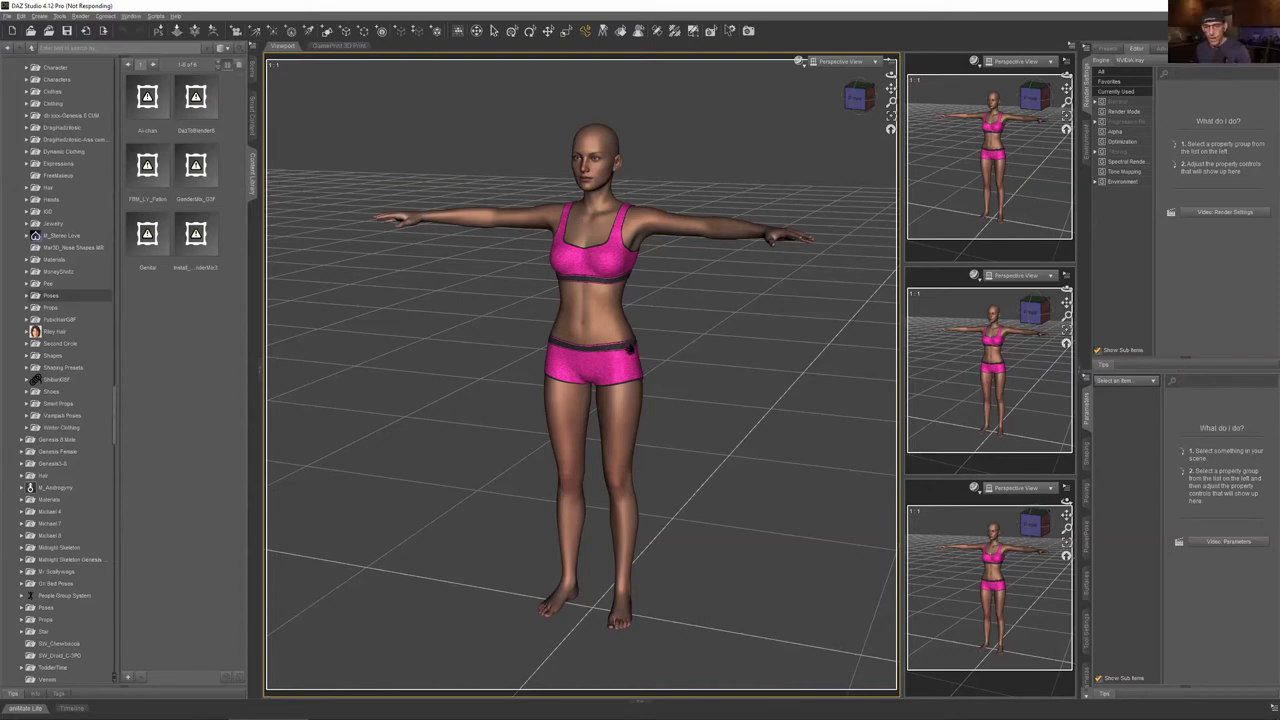
{"action": "left_click", "coordinate": [27, 296]}
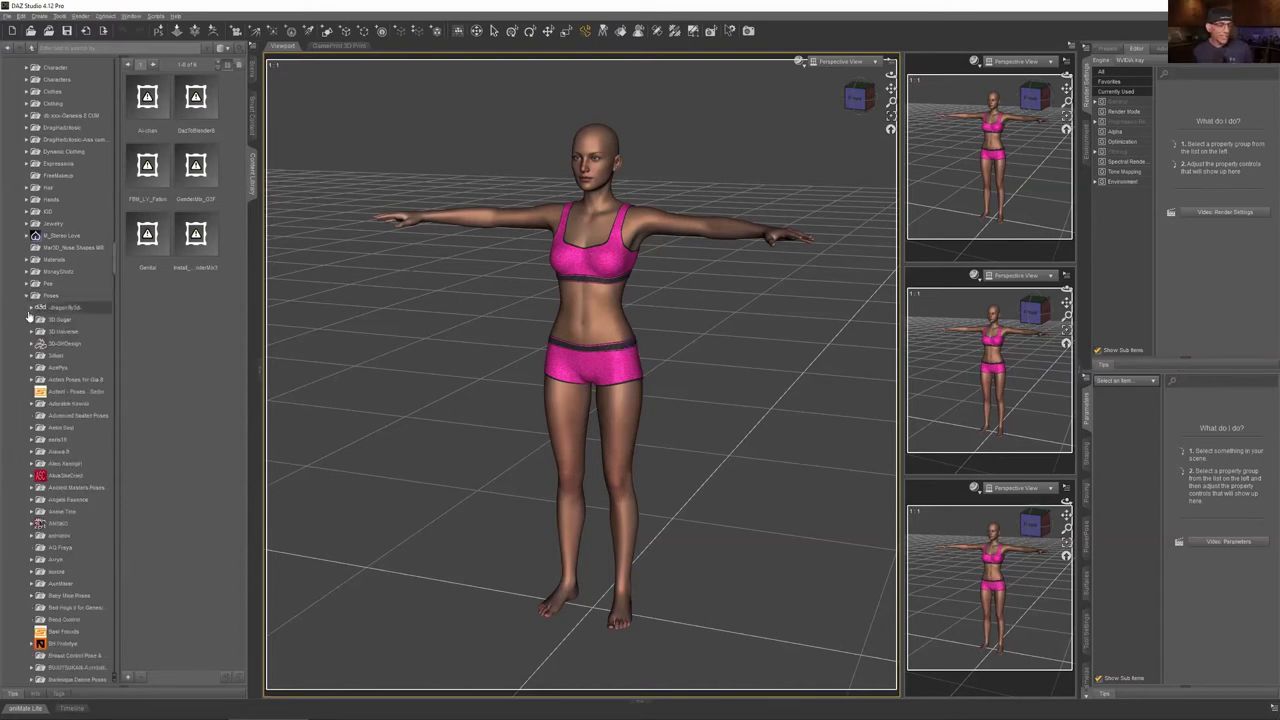
Find LowBassArt among the Genesis 8 Female poses, expand it and show the contents of Lowbass' Freebie Poses
{"action": "scroll", "coordinate": [28, 320], "scroll_direction": "down", "scroll_amount": 5}
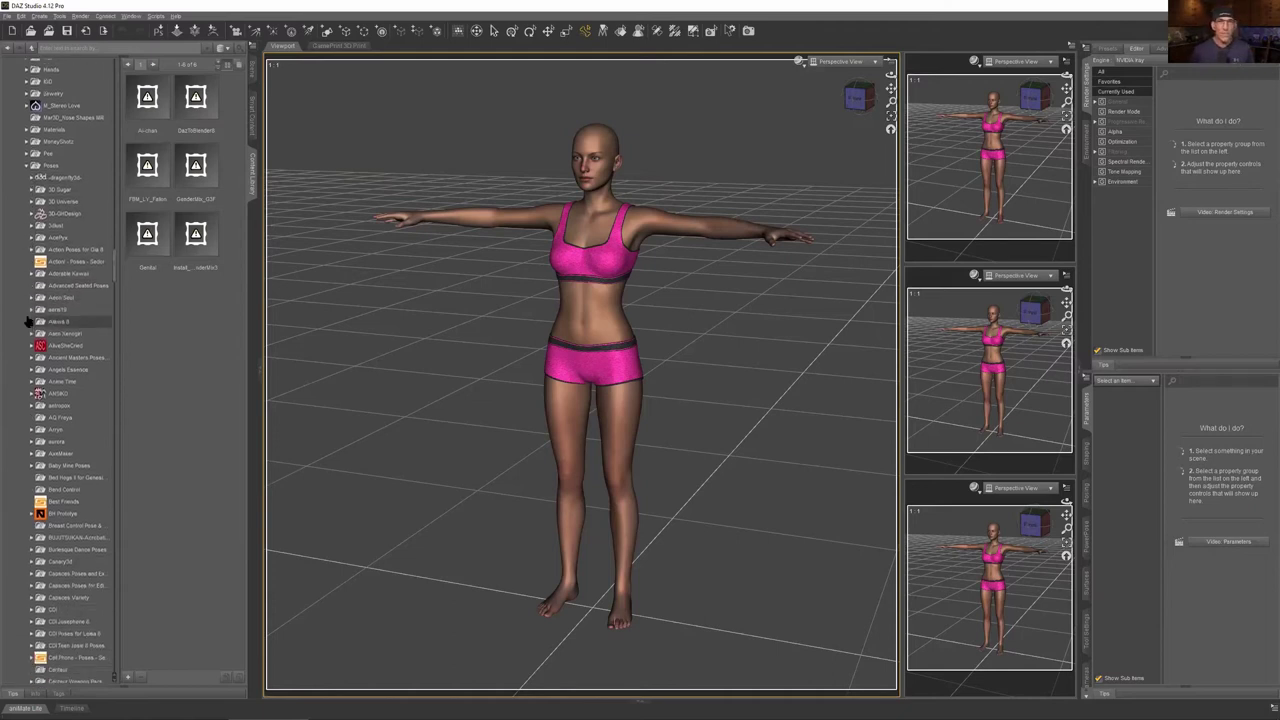
{"action": "scroll", "coordinate": [29, 322], "scroll_direction": "down", "scroll_amount": 5}
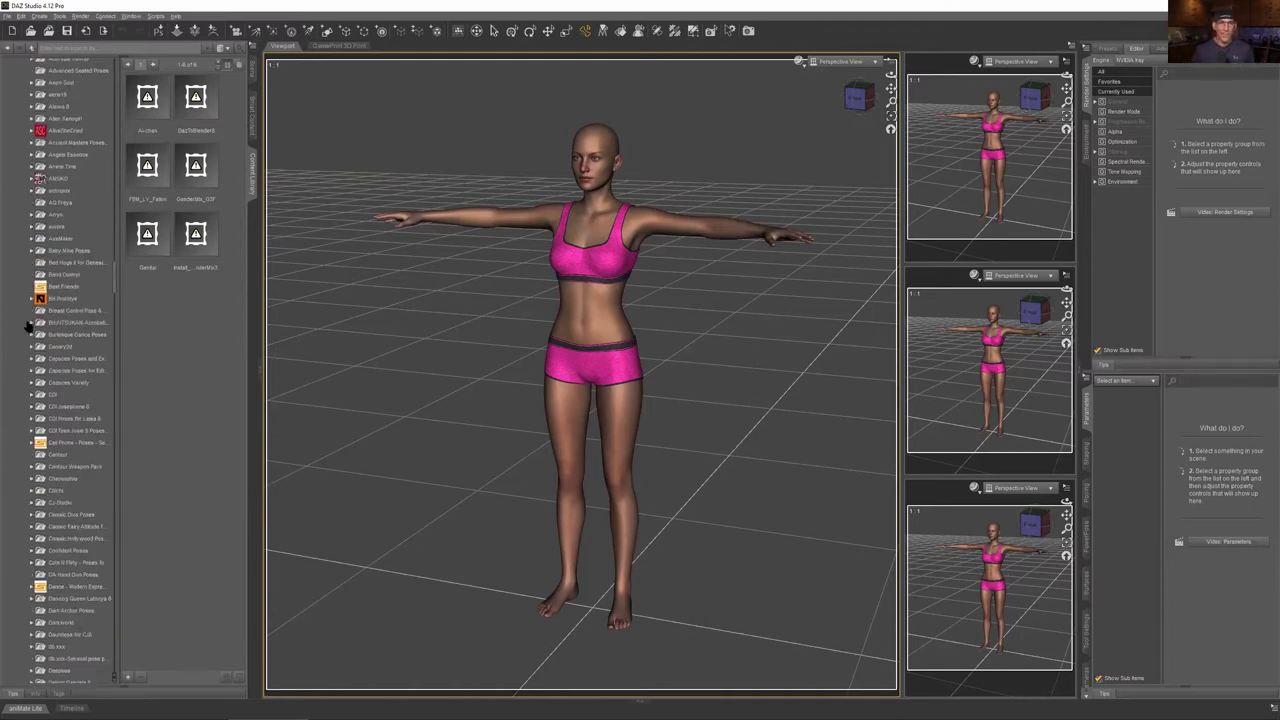
{"action": "scroll", "coordinate": [30, 324], "scroll_direction": "down", "scroll_amount": 15}
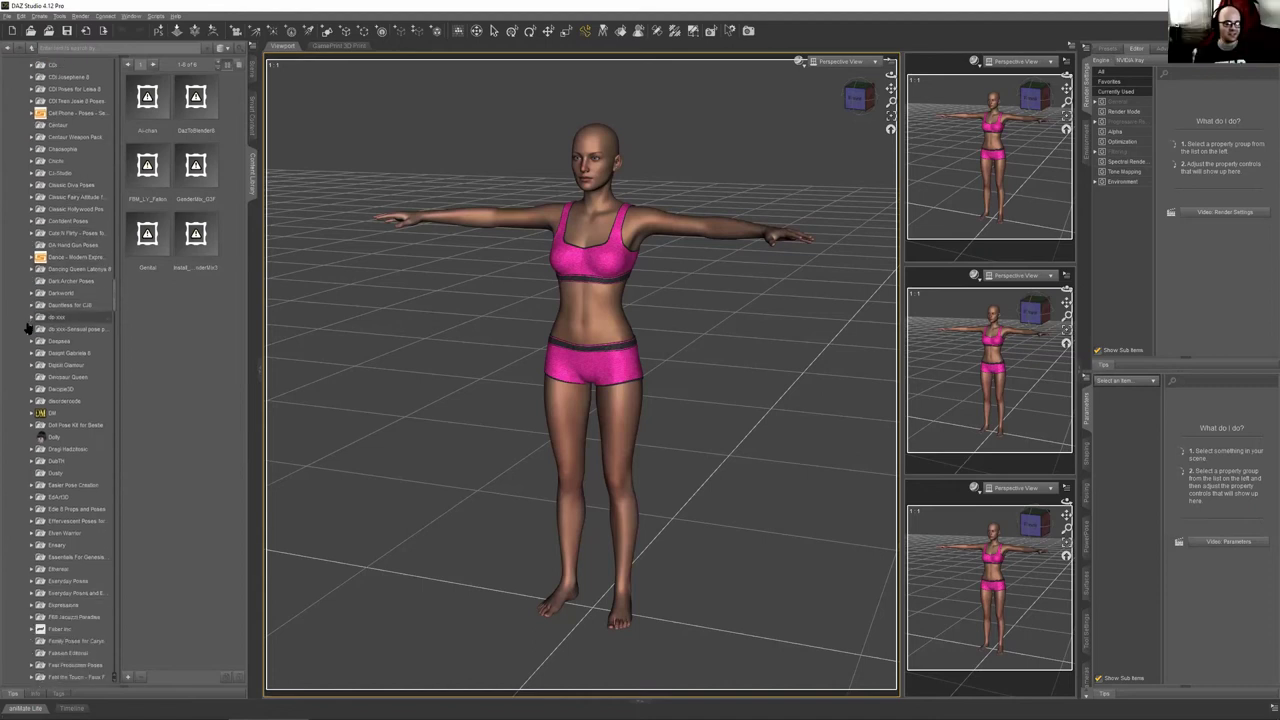
{"action": "scroll", "coordinate": [33, 321], "scroll_direction": "down", "scroll_amount": 18}
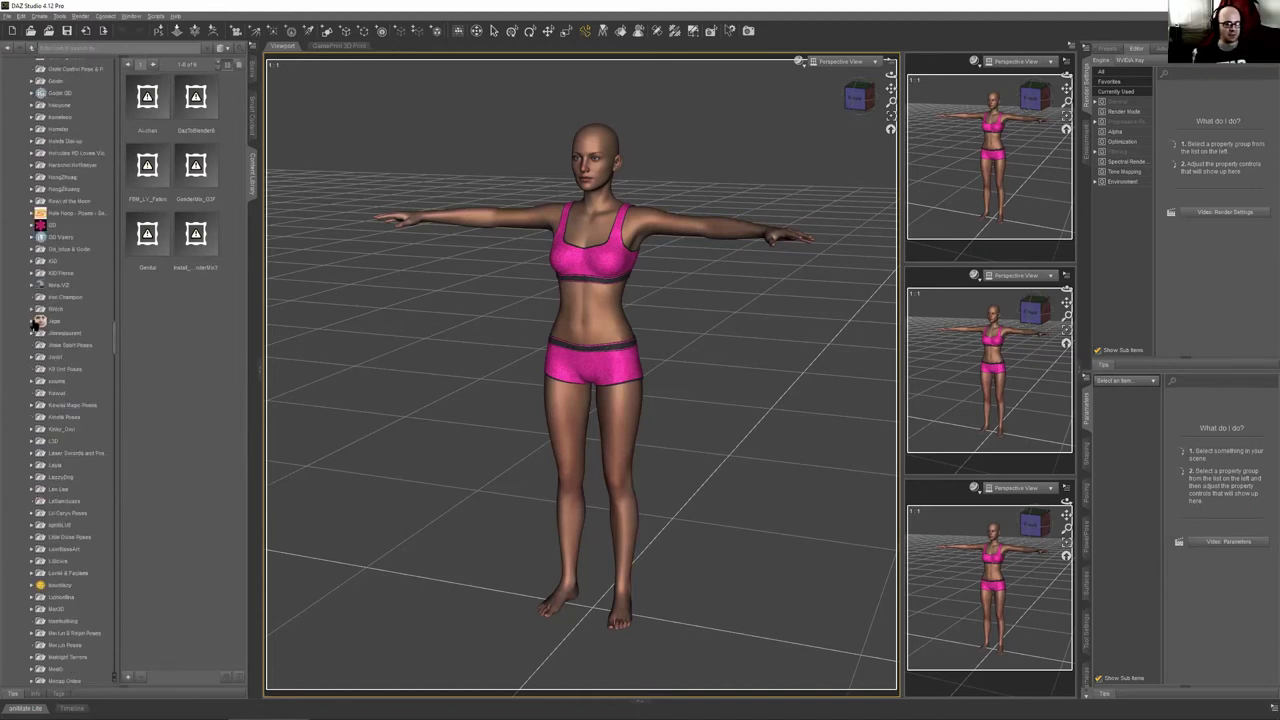
{"action": "scroll", "coordinate": [33, 321], "scroll_direction": "down", "scroll_amount": 5}
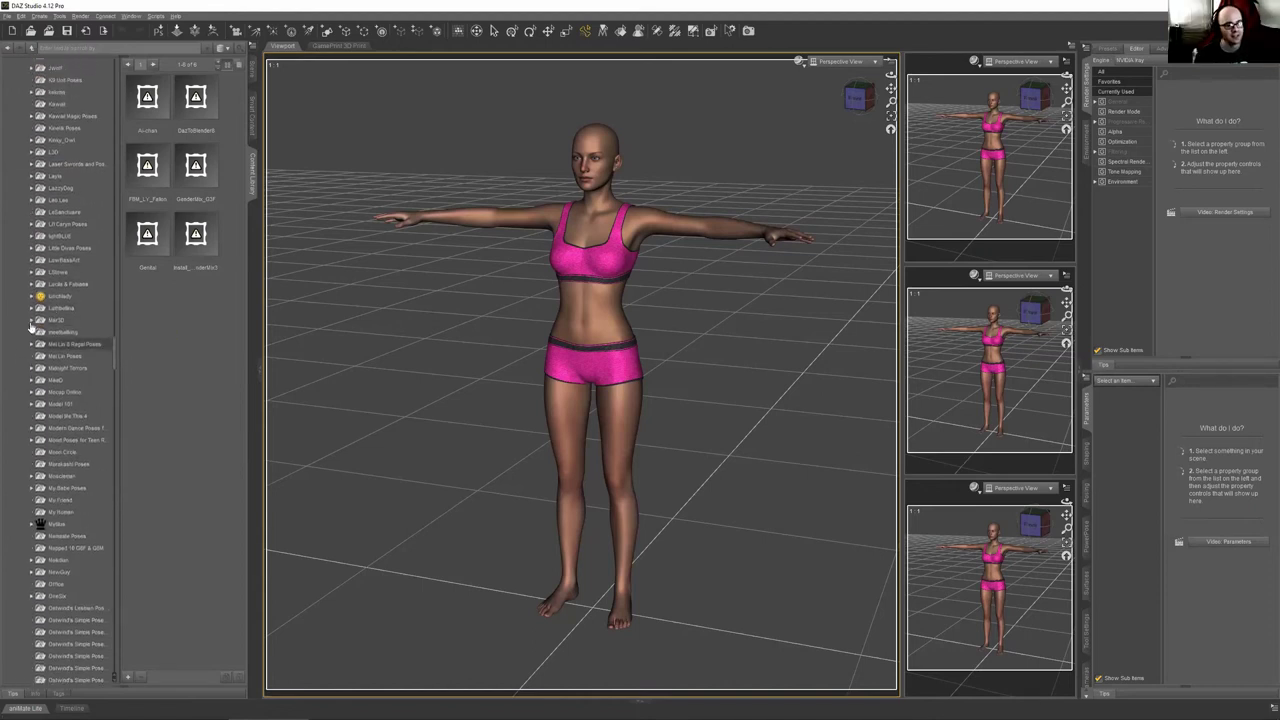
{"action": "scroll", "coordinate": [35, 285], "scroll_direction": "down", "scroll_amount": 1}
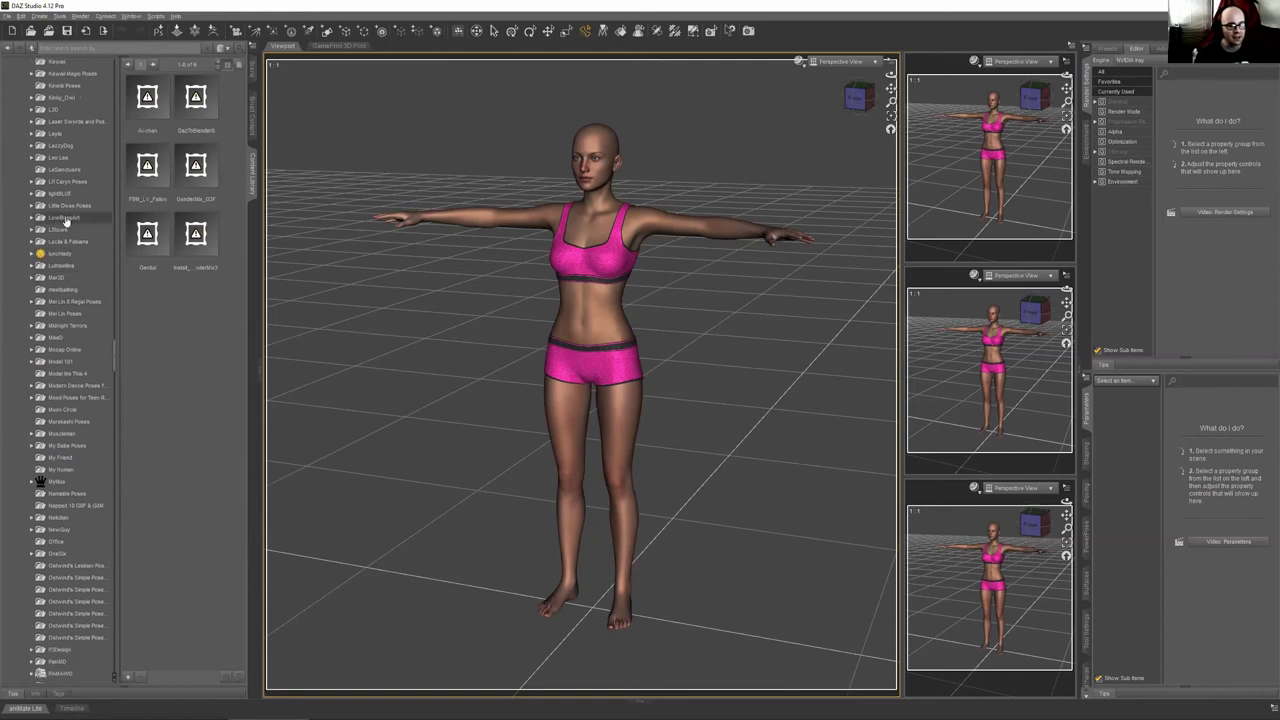
{"action": "left_click", "coordinate": [40, 219]}
{"action": "left_click", "coordinate": [31, 219]}
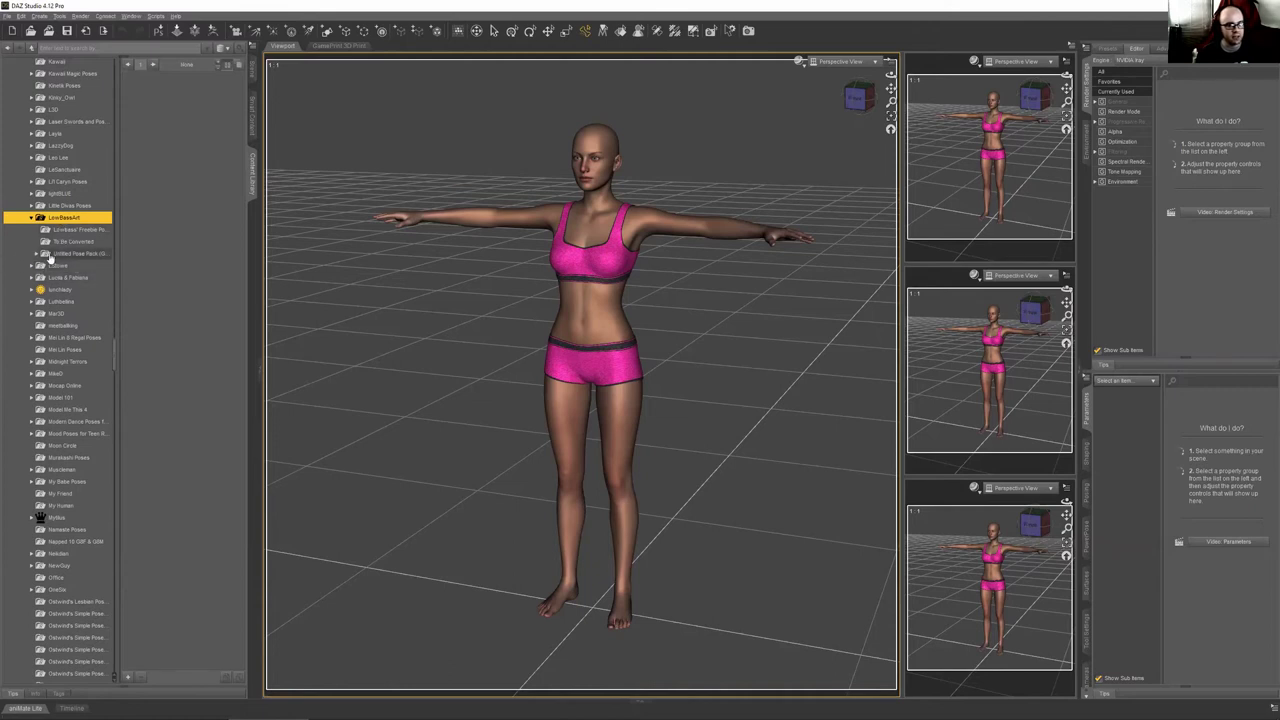
{"action": "left_click", "coordinate": [82, 230]}
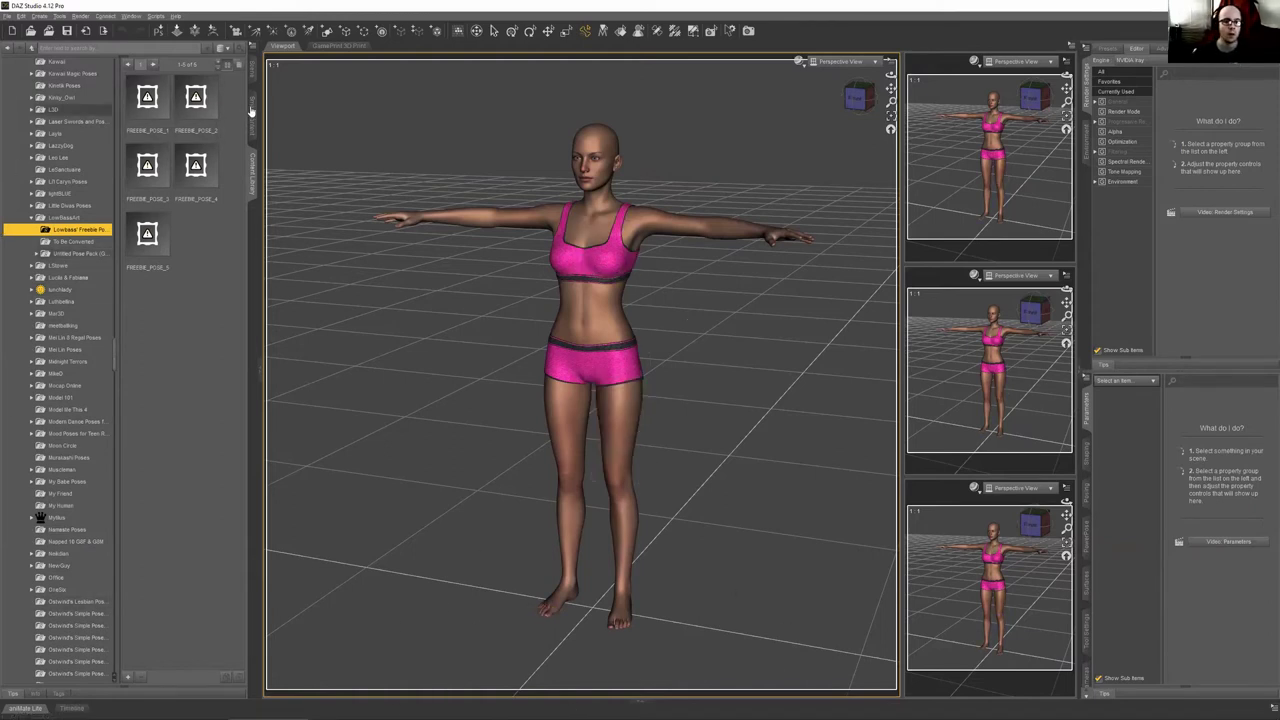
Check the Smart Content view and return to the Content Library
{"action": "left_click", "coordinate": [4, 425]}
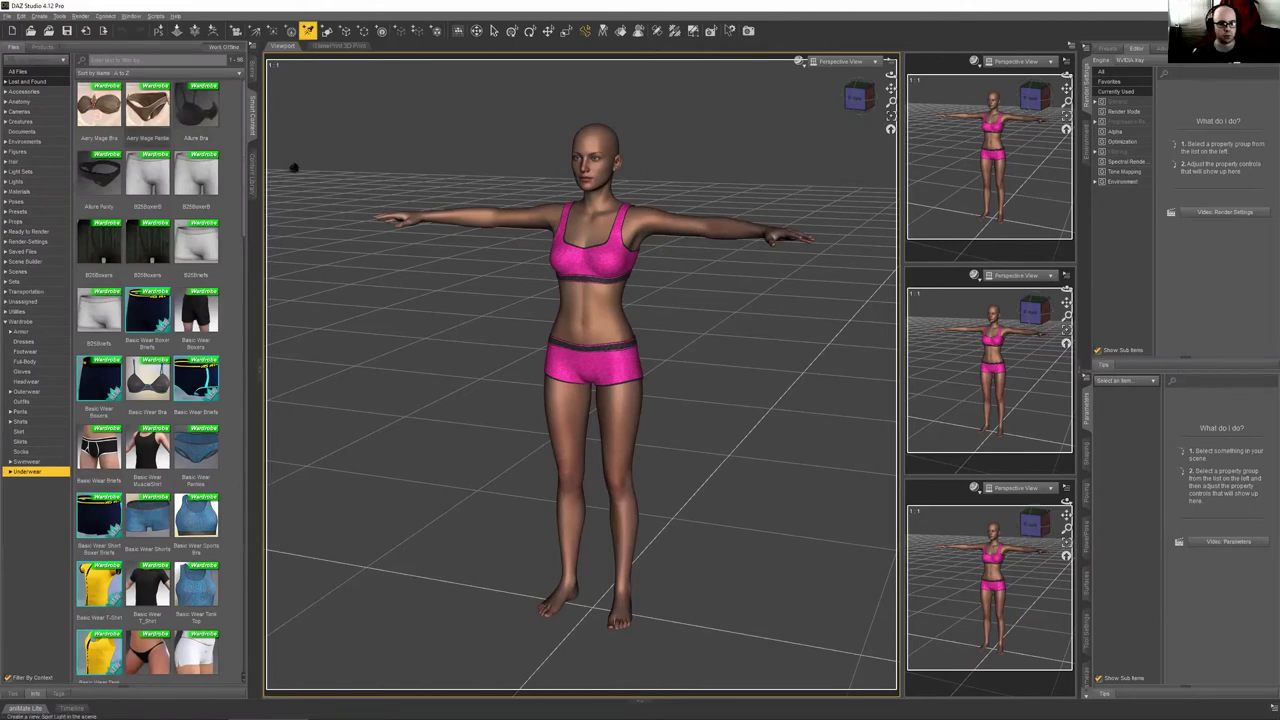
{"action": "left_click", "coordinate": [251, 190]}
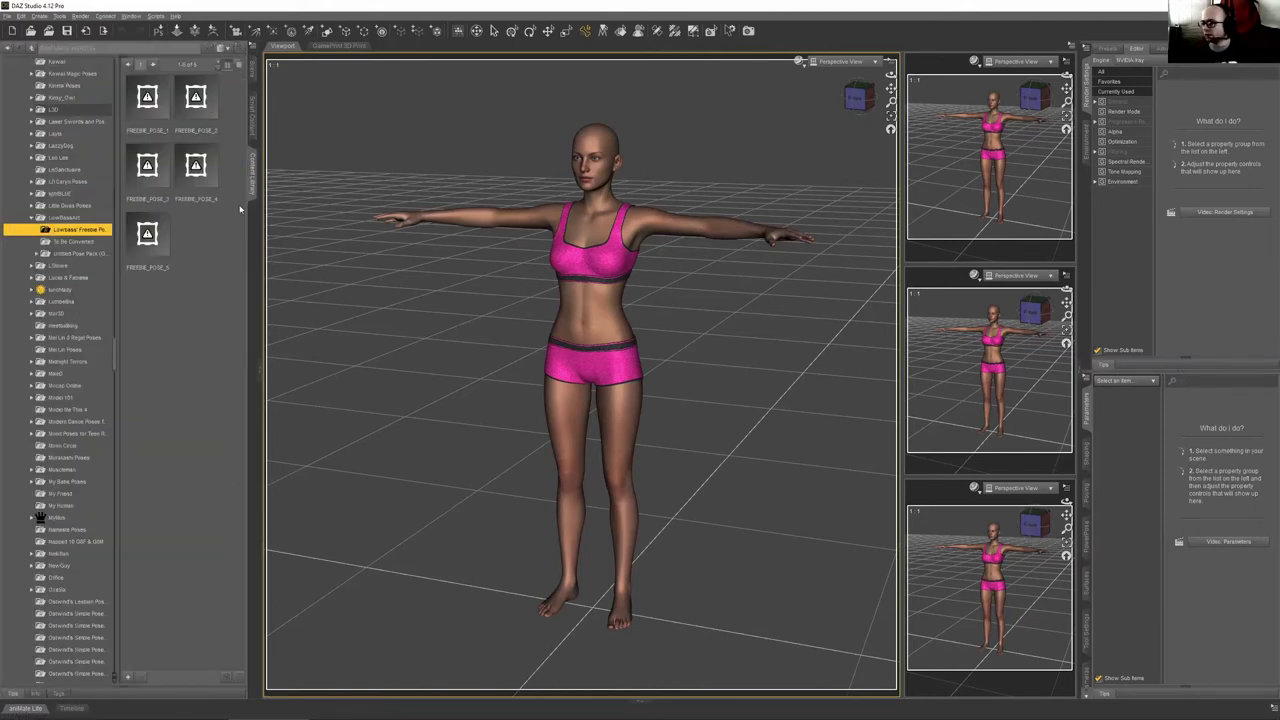
Collapse the LowBassArt folder and the Genesis 8 Female Poses folder in the library tree
{"action": "left_click", "coordinate": [31, 218]}
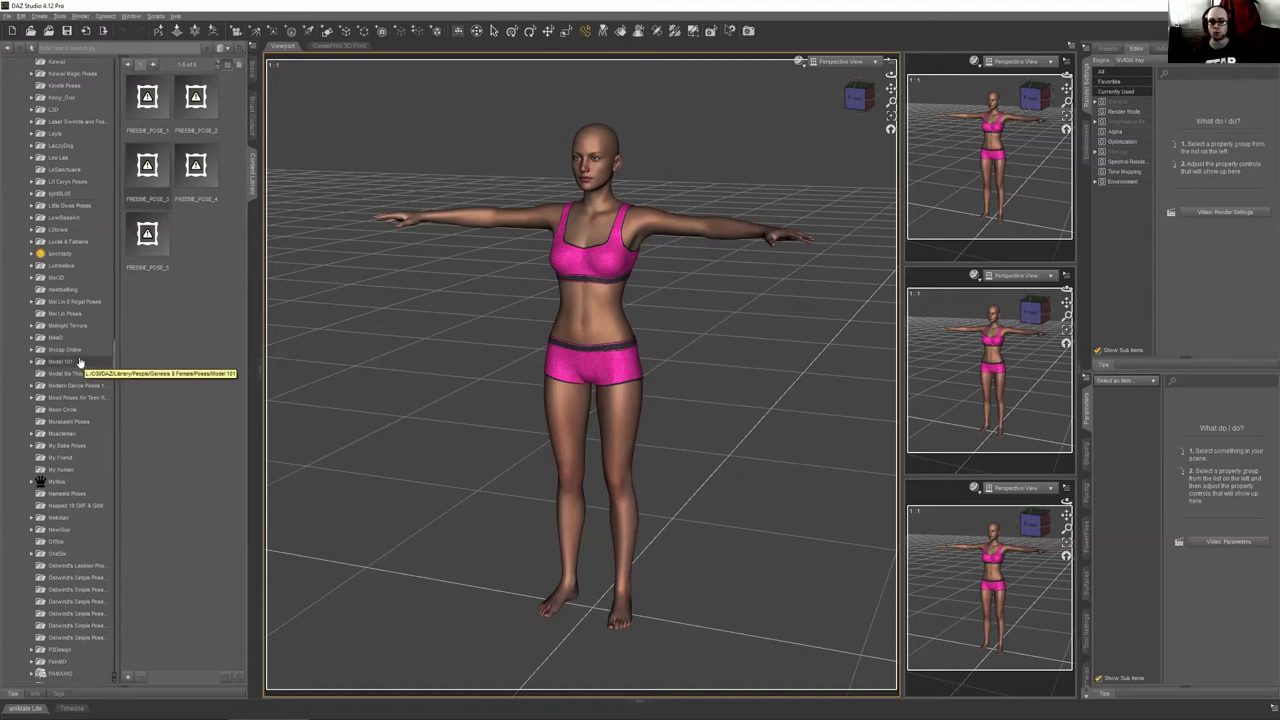
{"action": "scroll", "coordinate": [67, 268], "scroll_direction": "up", "scroll_amount": 5}
{"action": "scroll", "coordinate": [67, 268], "scroll_direction": "up", "scroll_amount": 8}
{"action": "scroll", "coordinate": [40, 287], "scroll_direction": "up", "scroll_amount": 15}
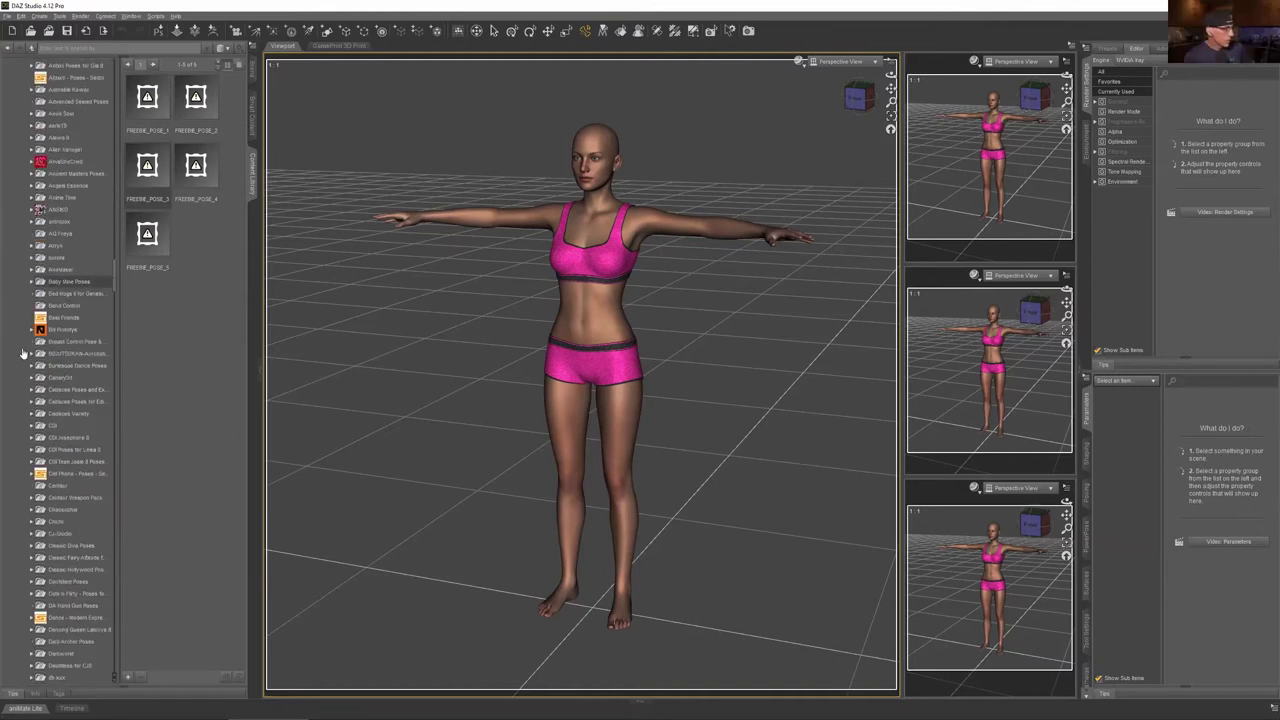
{"action": "scroll", "coordinate": [26, 360], "scroll_direction": "up", "scroll_amount": 10}
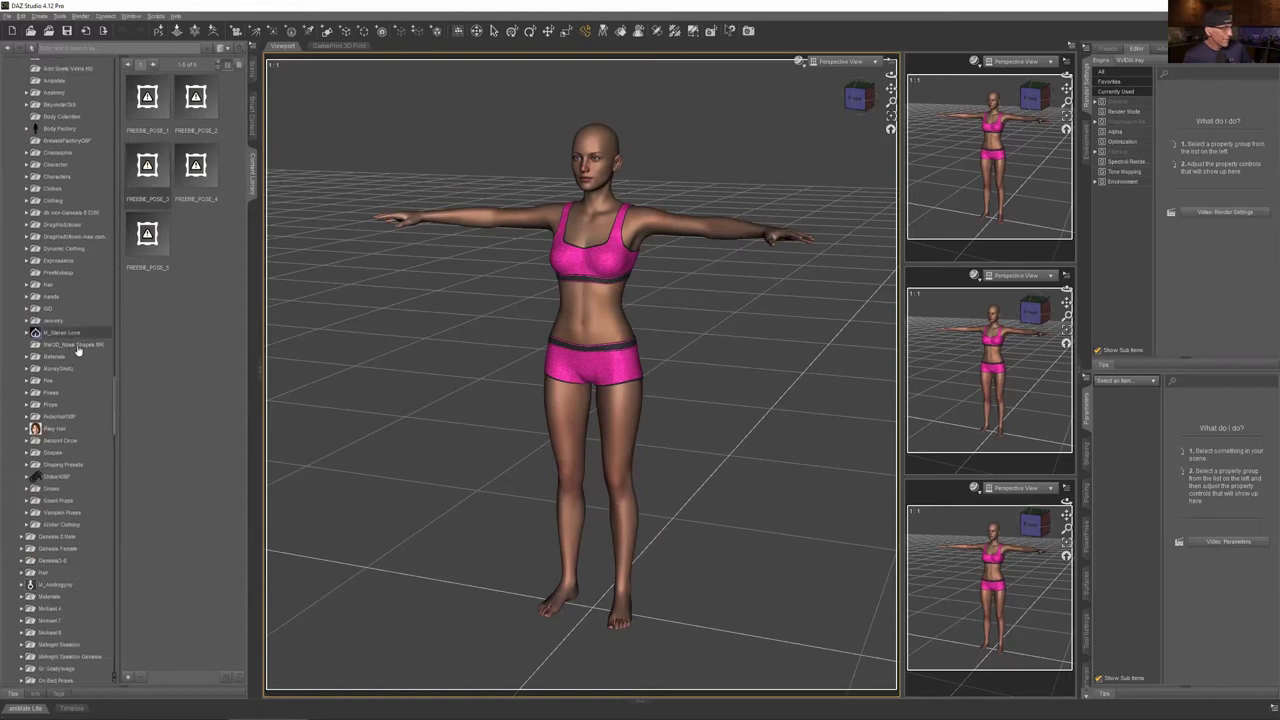
Find the People folder in the Content Library tree and collapse it
{"action": "scroll", "coordinate": [30, 370], "scroll_direction": "up", "scroll_amount": 3}
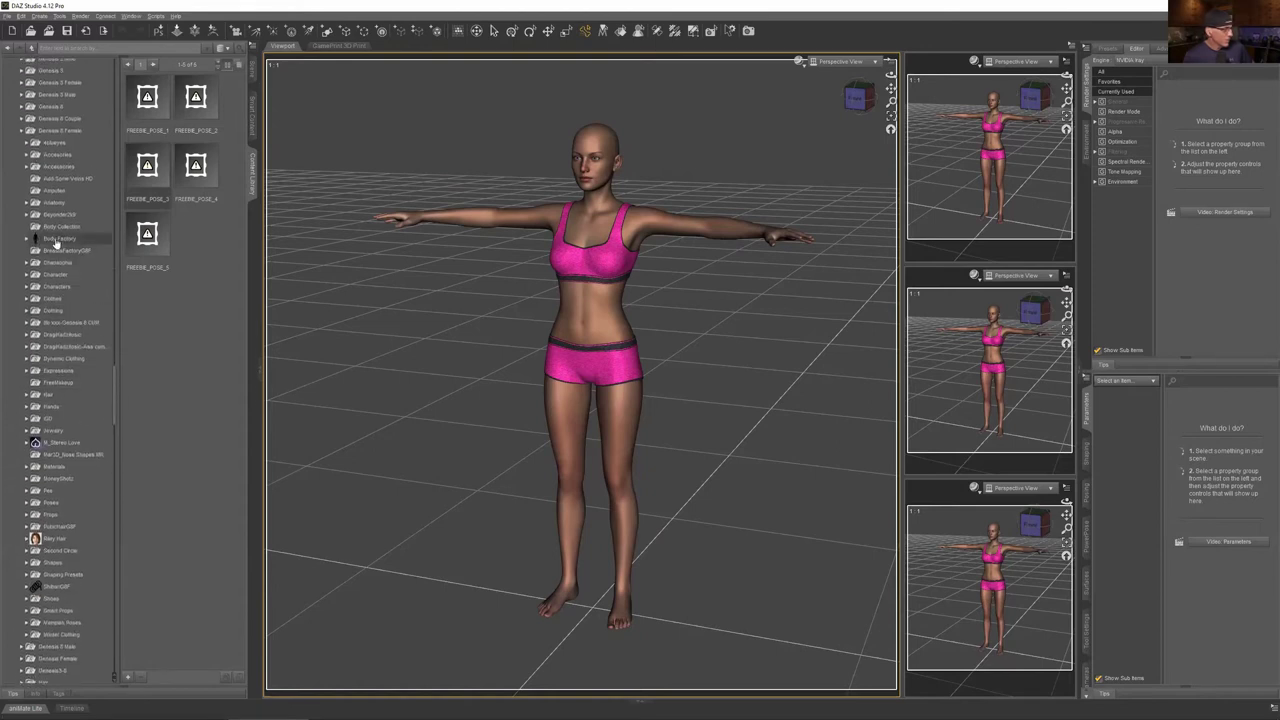
{"action": "scroll", "coordinate": [73, 308], "scroll_direction": "up", "scroll_amount": 2}
{"action": "scroll", "coordinate": [73, 308], "scroll_direction": "up", "scroll_amount": 1}
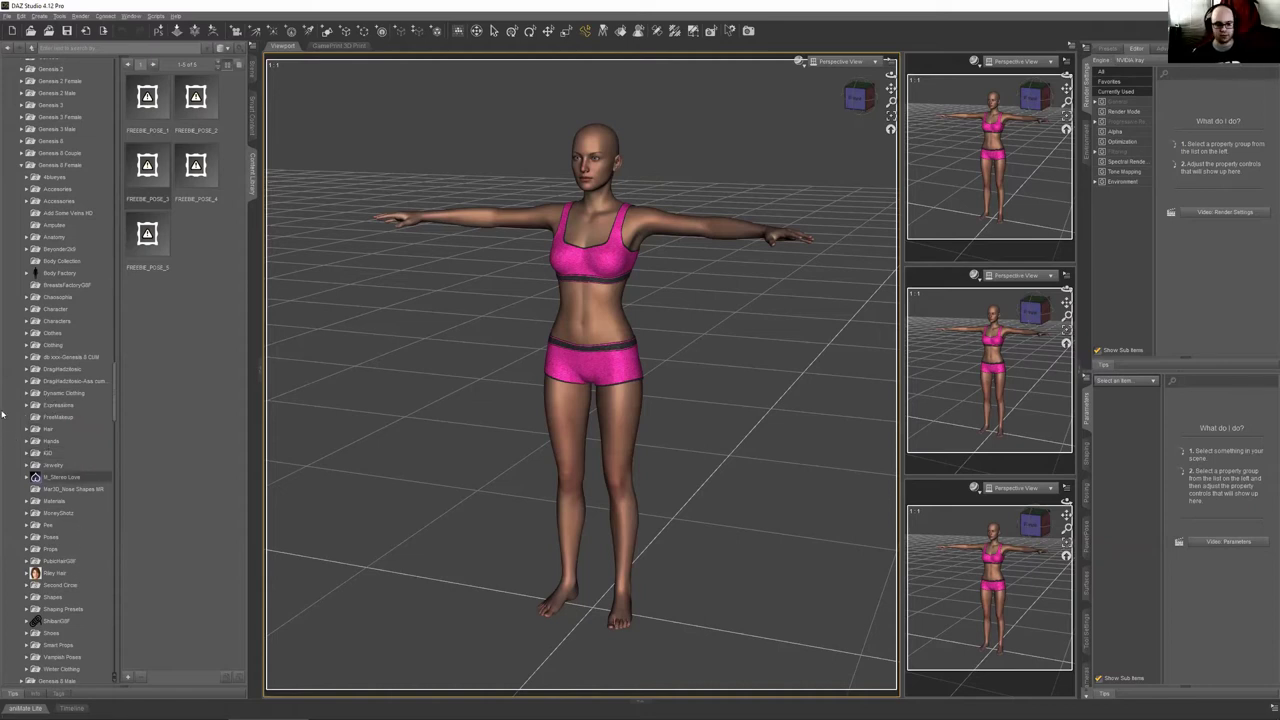
{"action": "scroll", "coordinate": [18, 528], "scroll_direction": "down", "scroll_amount": 15}
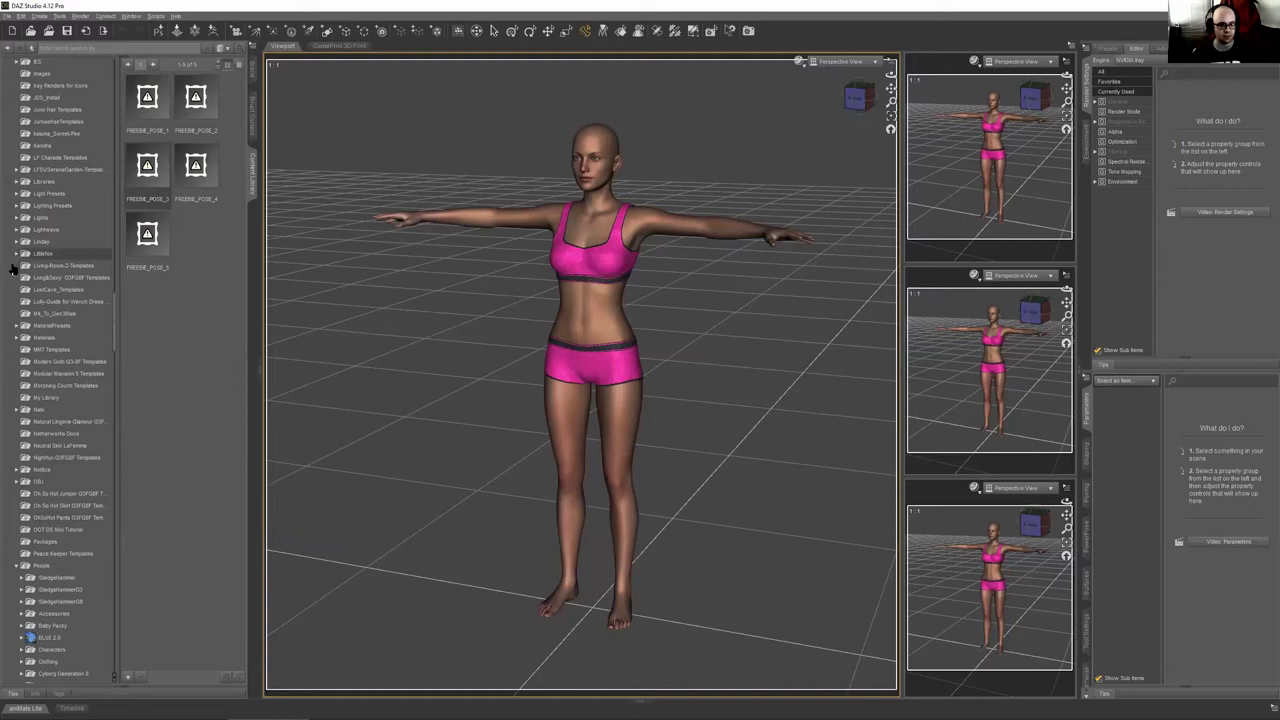
{"action": "scroll", "coordinate": [24, 440], "scroll_direction": "down", "scroll_amount": 2}
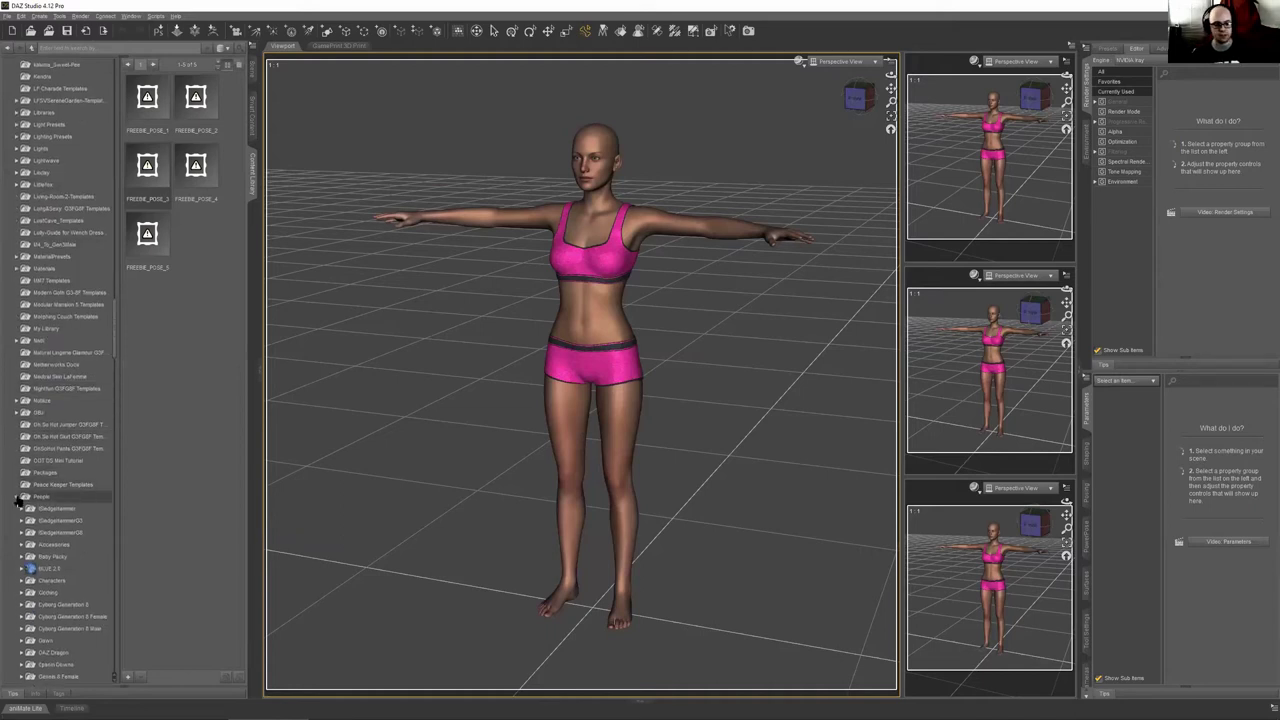
{"action": "left_click", "coordinate": [17, 495]}
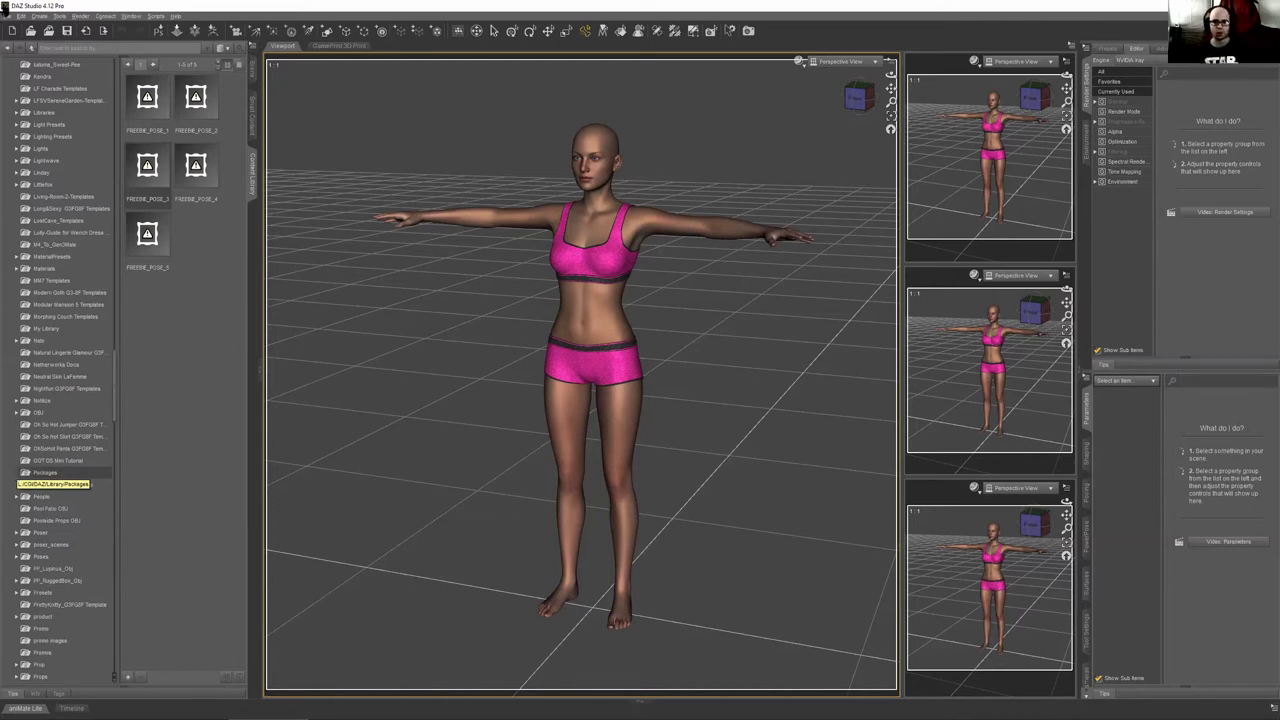
Switch to Chrome to view the DAZ Webinar Asset Site List document, then return to DAZ Studio
{"action": "mouse_move", "coordinate": [350, 707]}
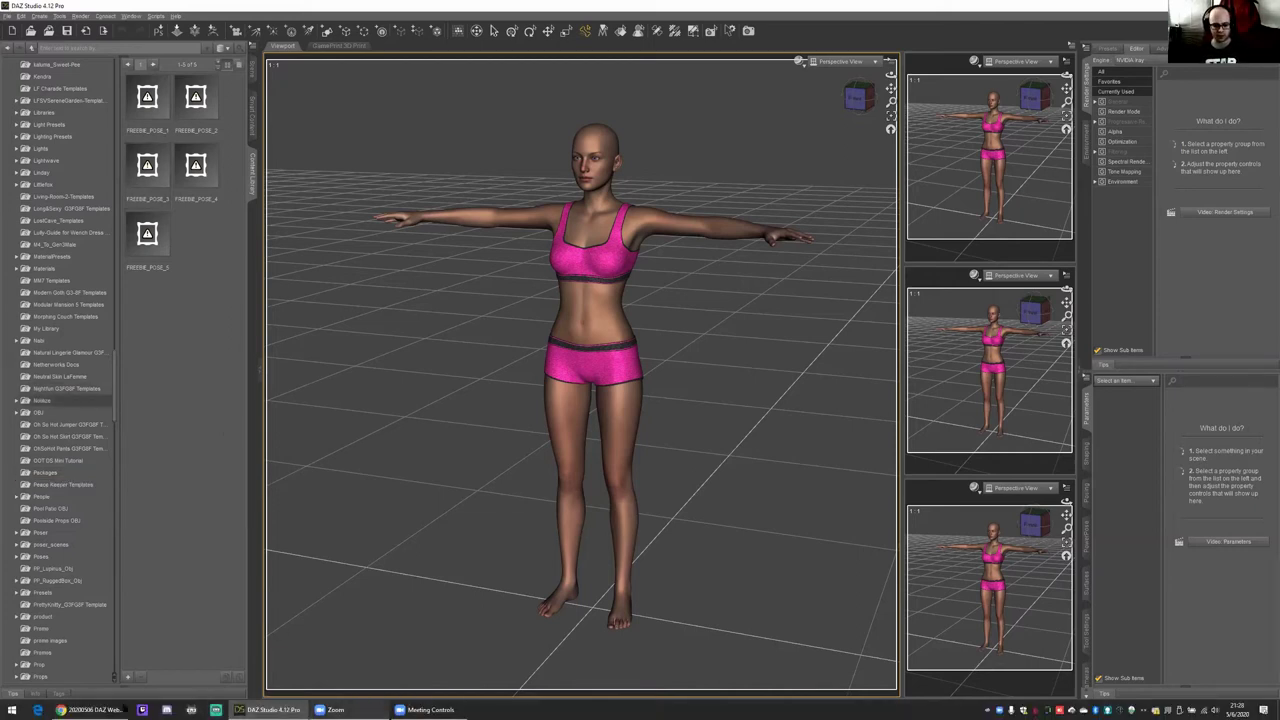
{"action": "mouse_move", "coordinate": [95, 709]}
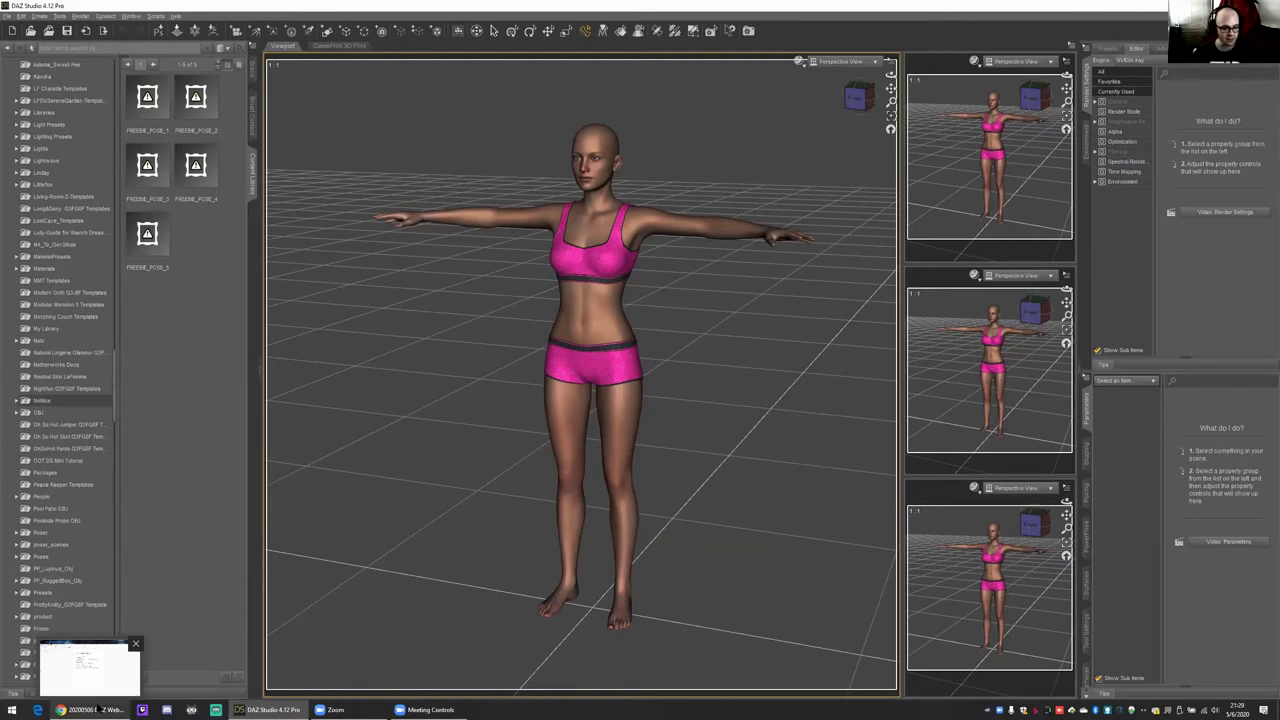
{"action": "key", "text": "alt+Tab"}
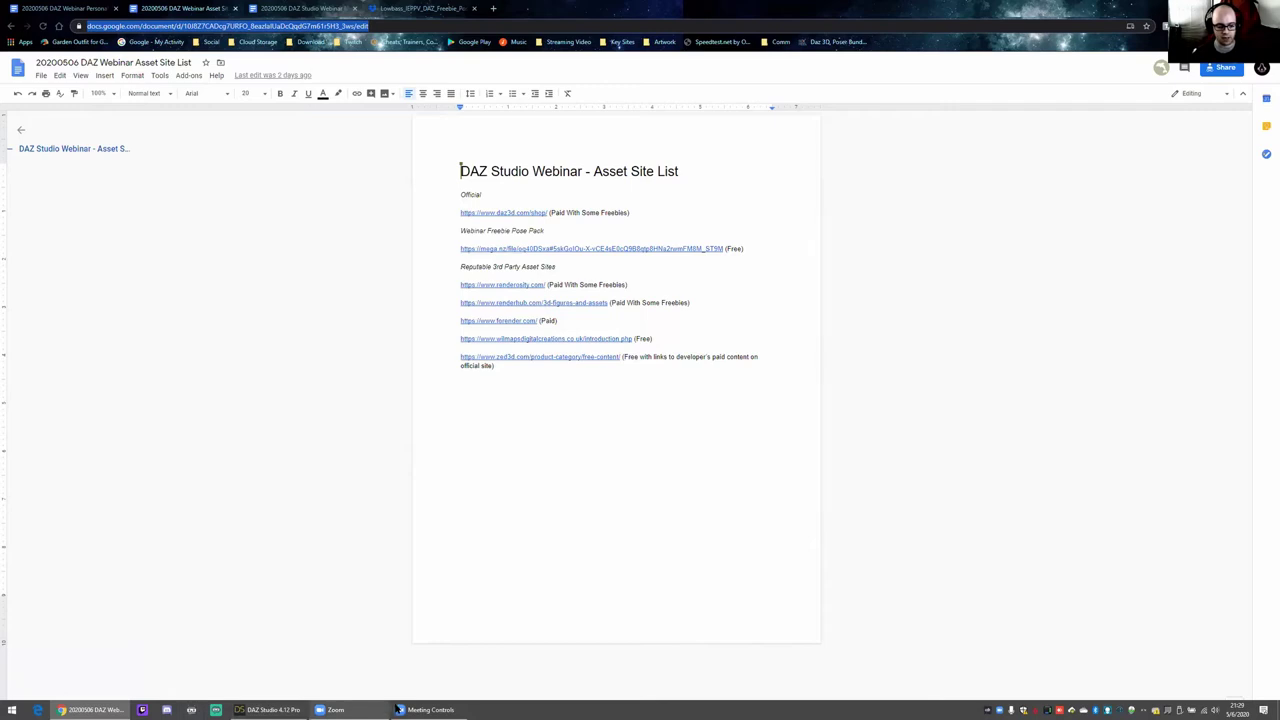
{"action": "left_click", "coordinate": [363, 709]}
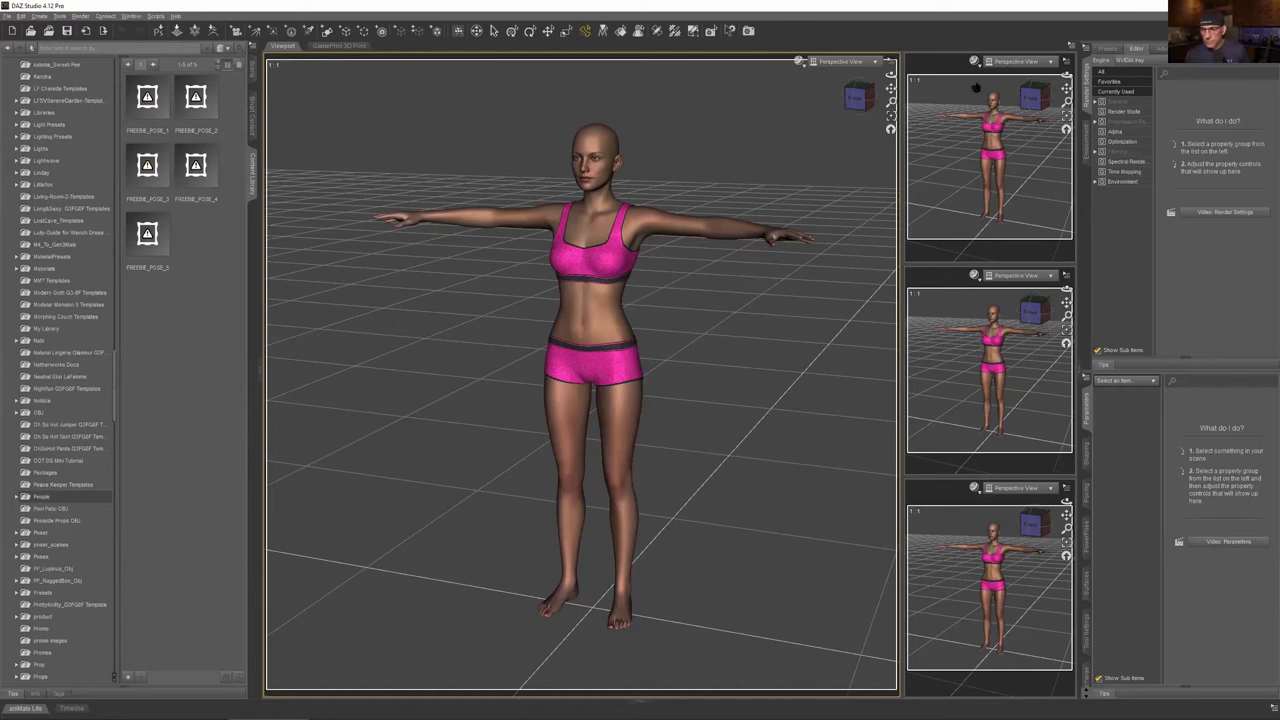
Switch the content pane from the Content Library to Smart Content
{"action": "left_click", "coordinate": [250, 114]}
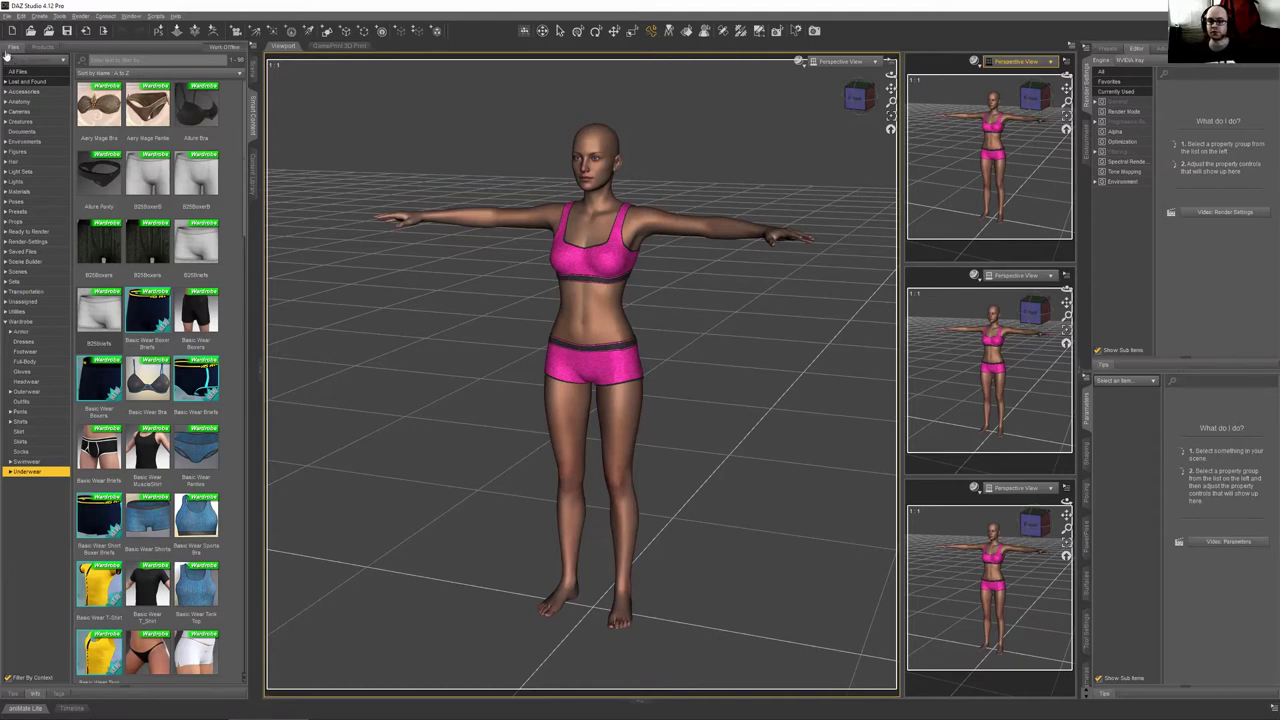
{"action": "mouse_move", "coordinate": [8, 712]}
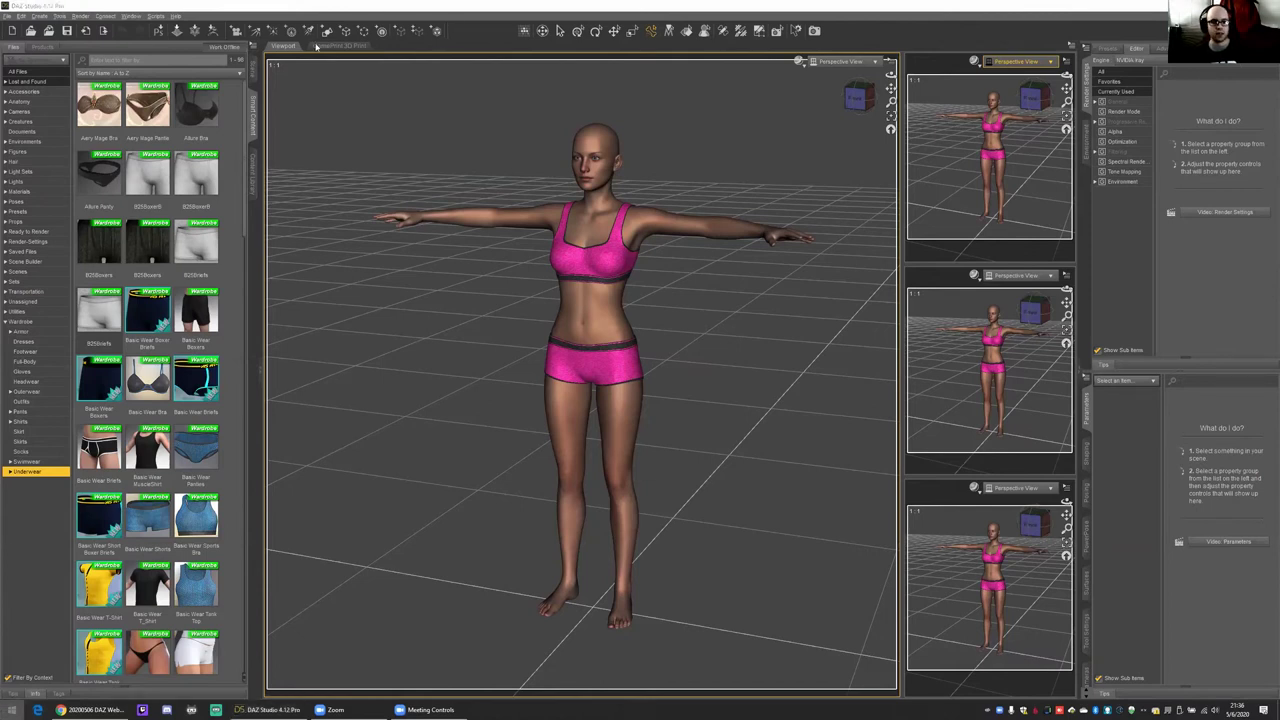
{"action": "key", "text": "super"}
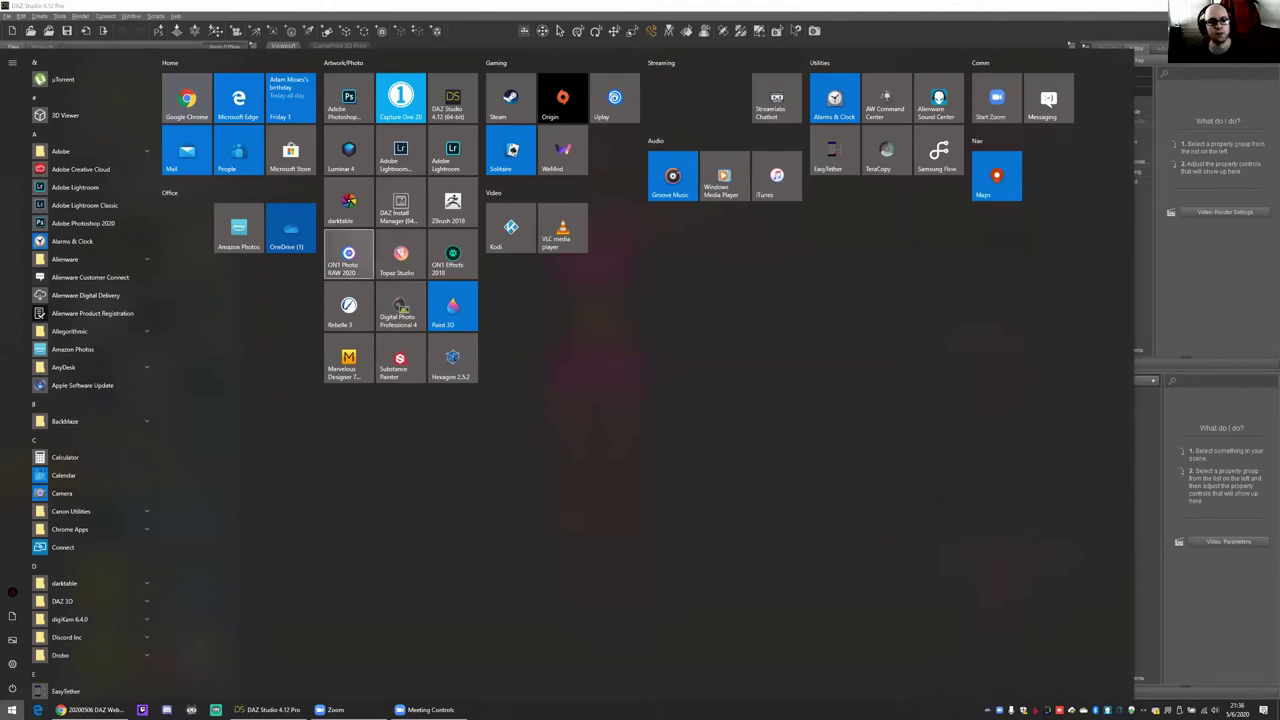
{"action": "left_click", "coordinate": [74, 37]}
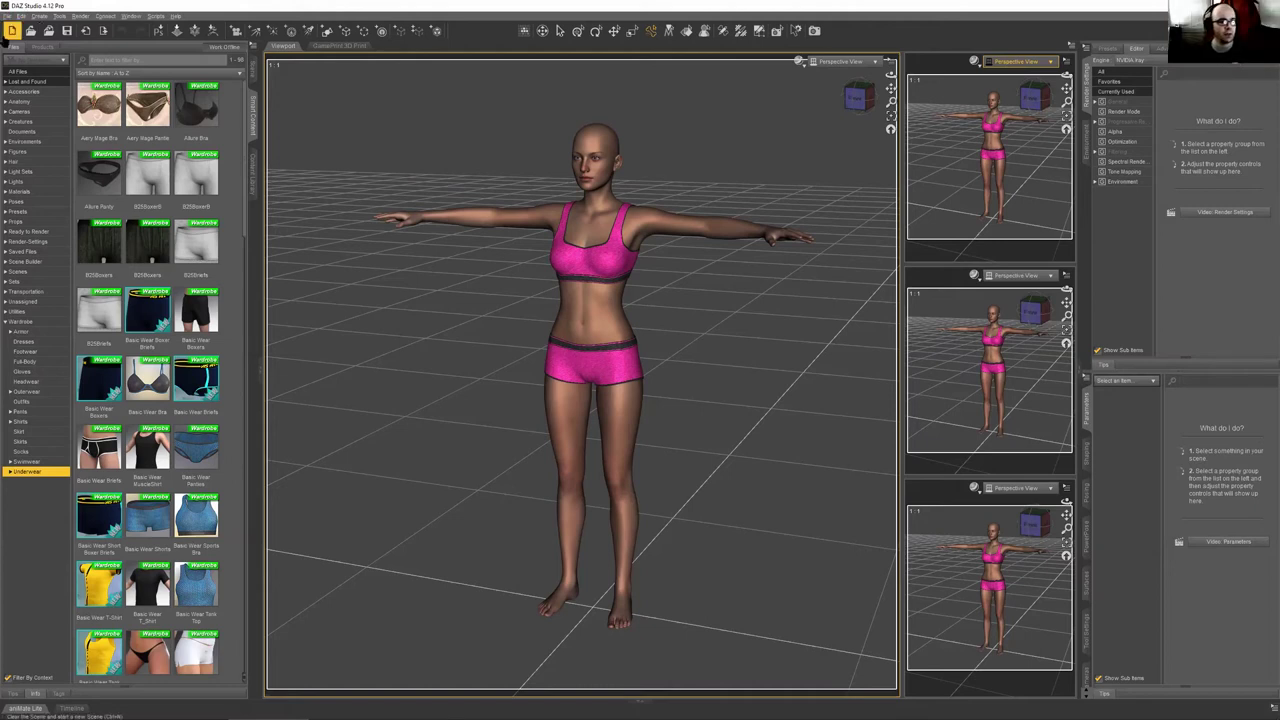
Look over the scene file commands, including New, Open, Merge, Save, Save As and Import
{"action": "left_click", "coordinate": [8, 17]}
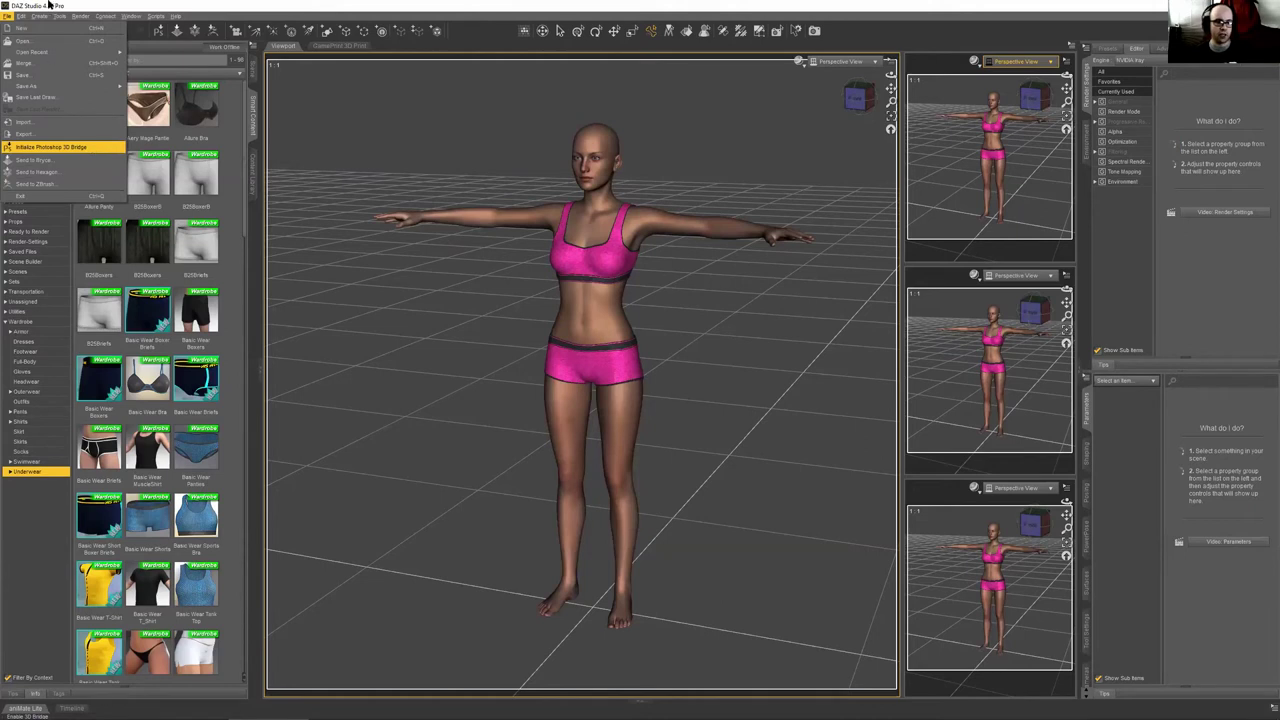
{"action": "key", "text": "Escape"}
{"action": "left_click", "coordinate": [7, 17]}
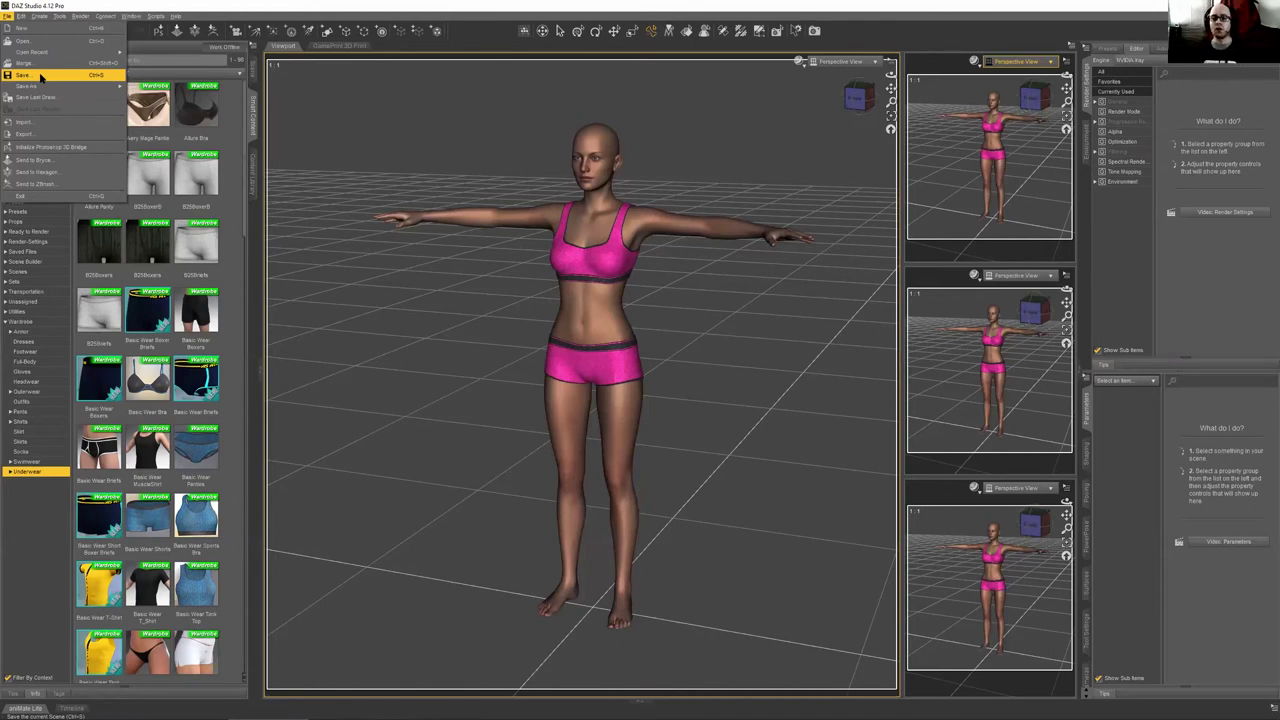
{"action": "mouse_move", "coordinate": [40, 90]}
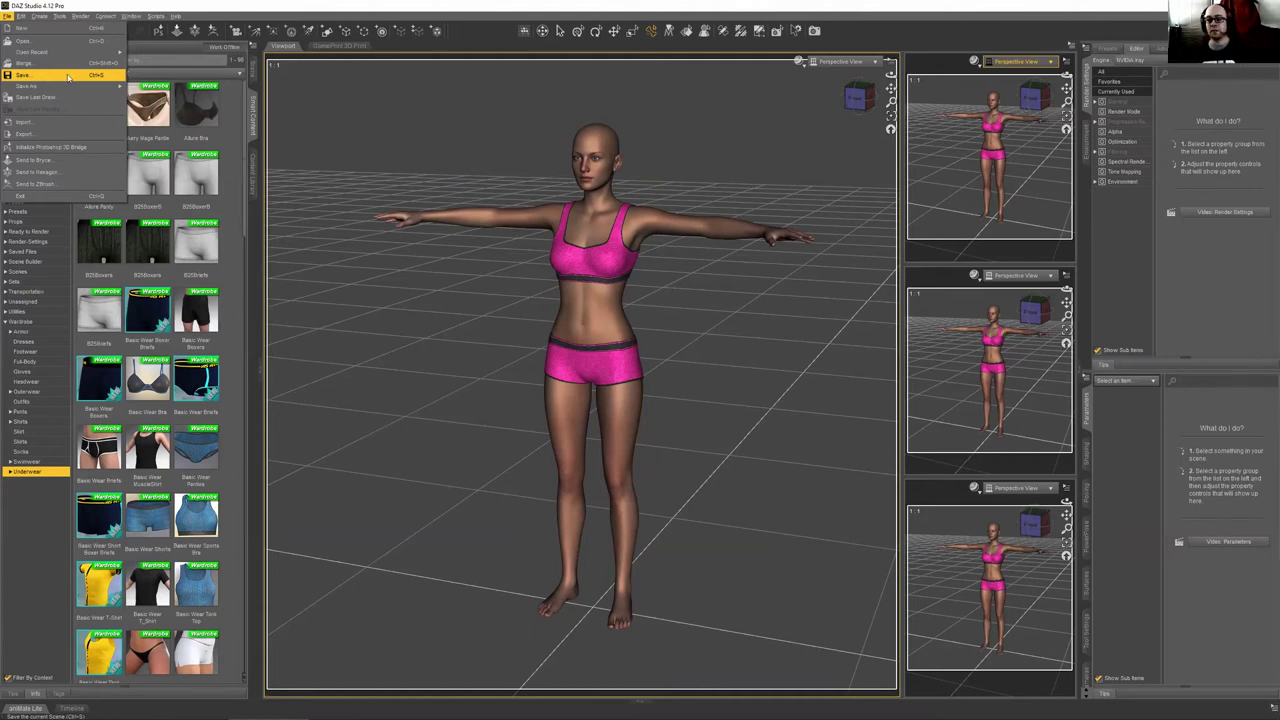
{"action": "mouse_move", "coordinate": [80, 17]}
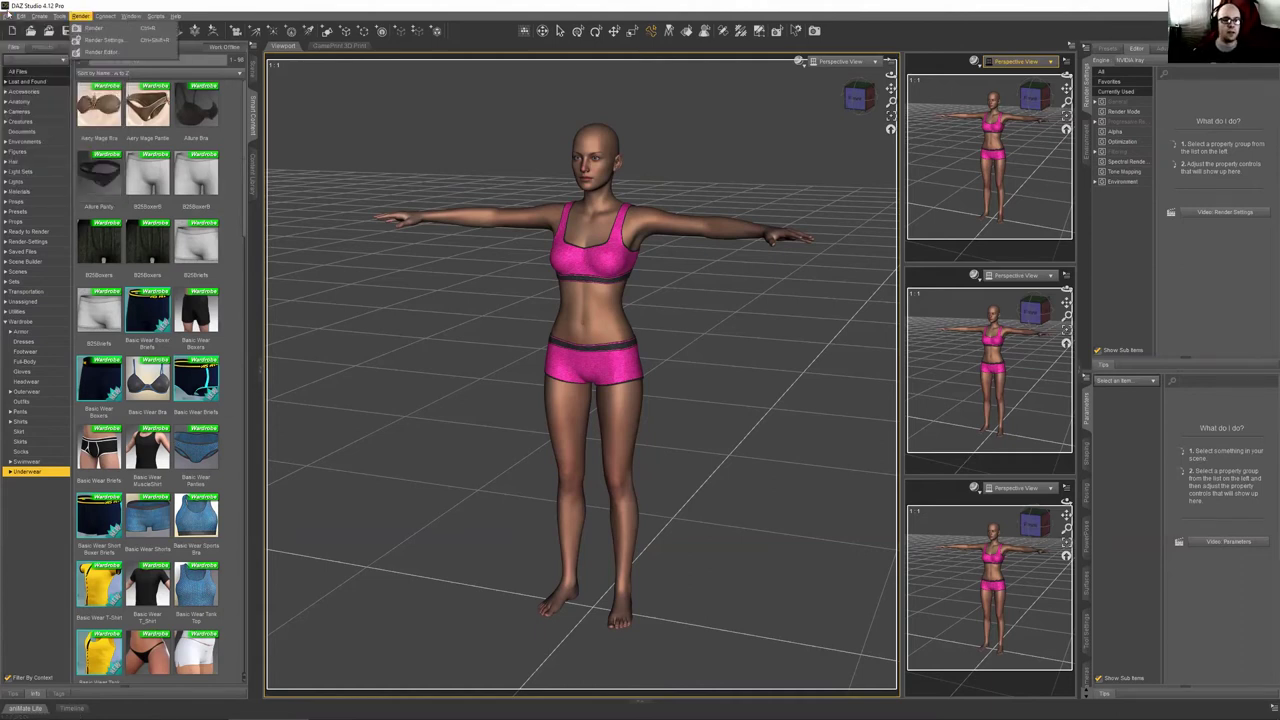
{"action": "mouse_move", "coordinate": [16, 16]}
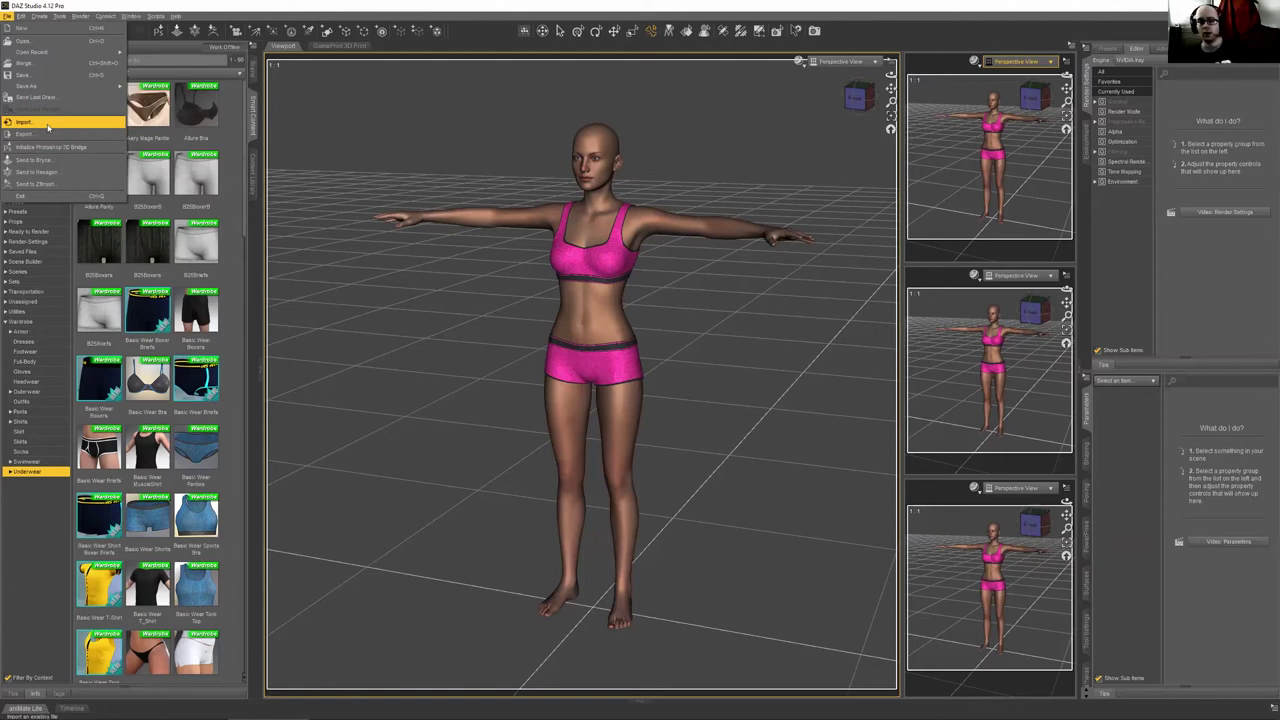
Open the scene export dialog, review the available file formats and close the dialog
{"action": "left_click", "coordinate": [52, 138]}
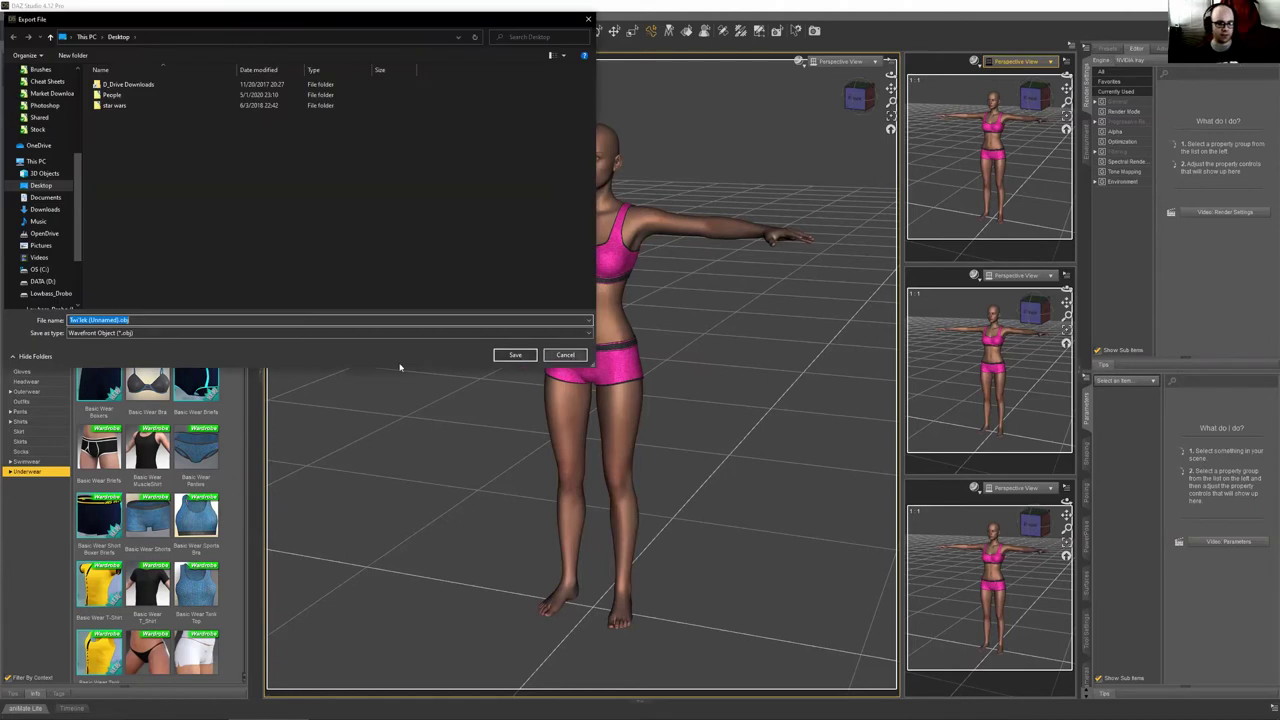
{"action": "left_click", "coordinate": [214, 334]}
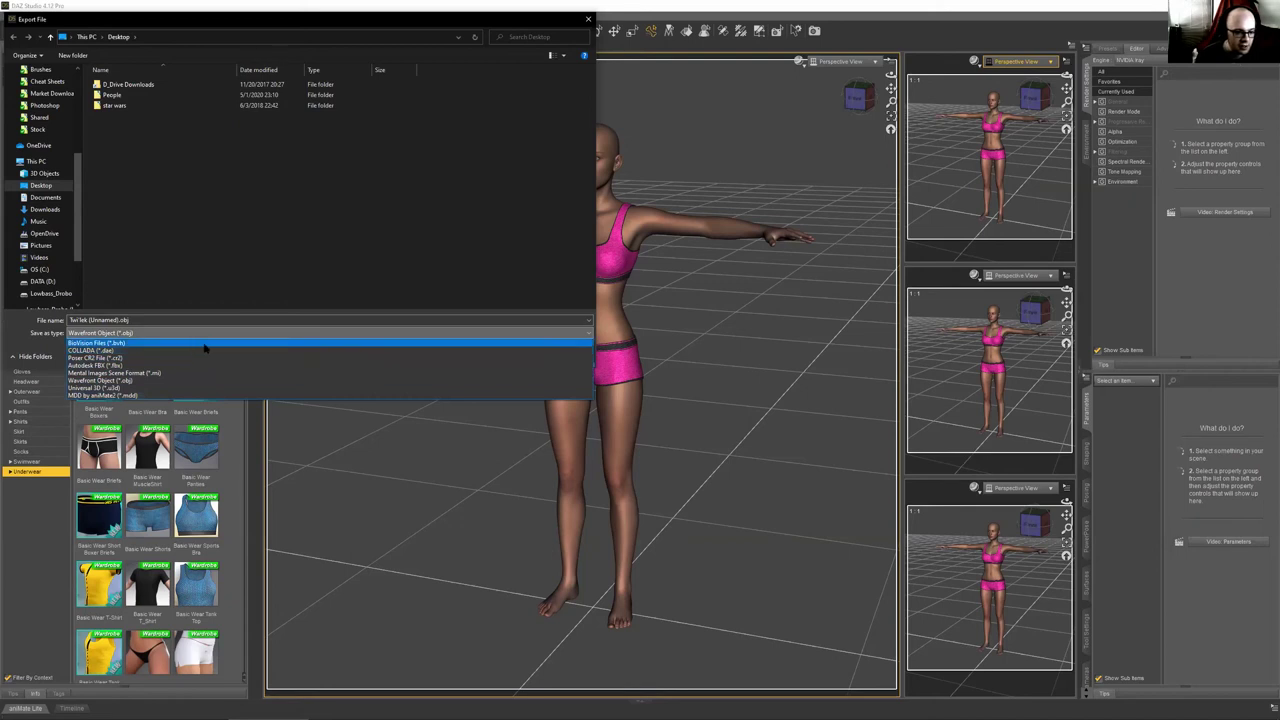
{"action": "left_click", "coordinate": [337, 272]}
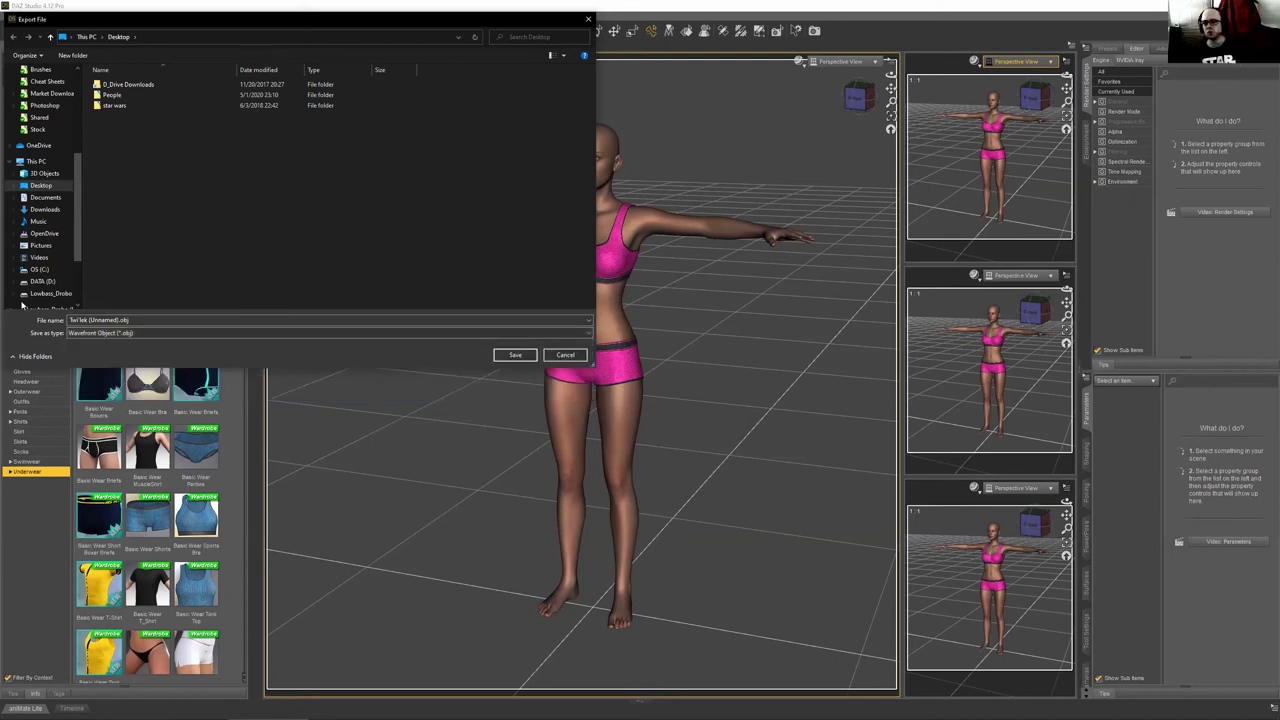
{"action": "left_click", "coordinate": [515, 355]}
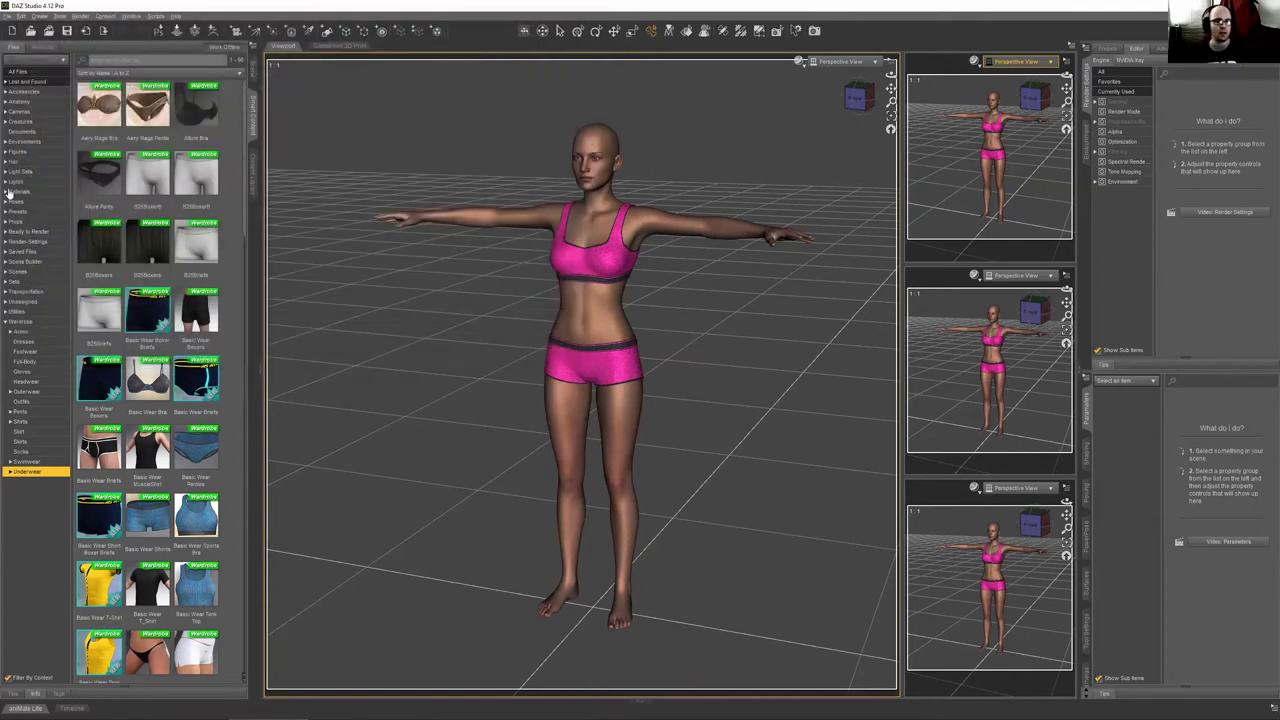
Review the Import command and the editing commands such as Copy, Paste, Duplicate and Preferences
{"action": "left_click", "coordinate": [8, 17]}
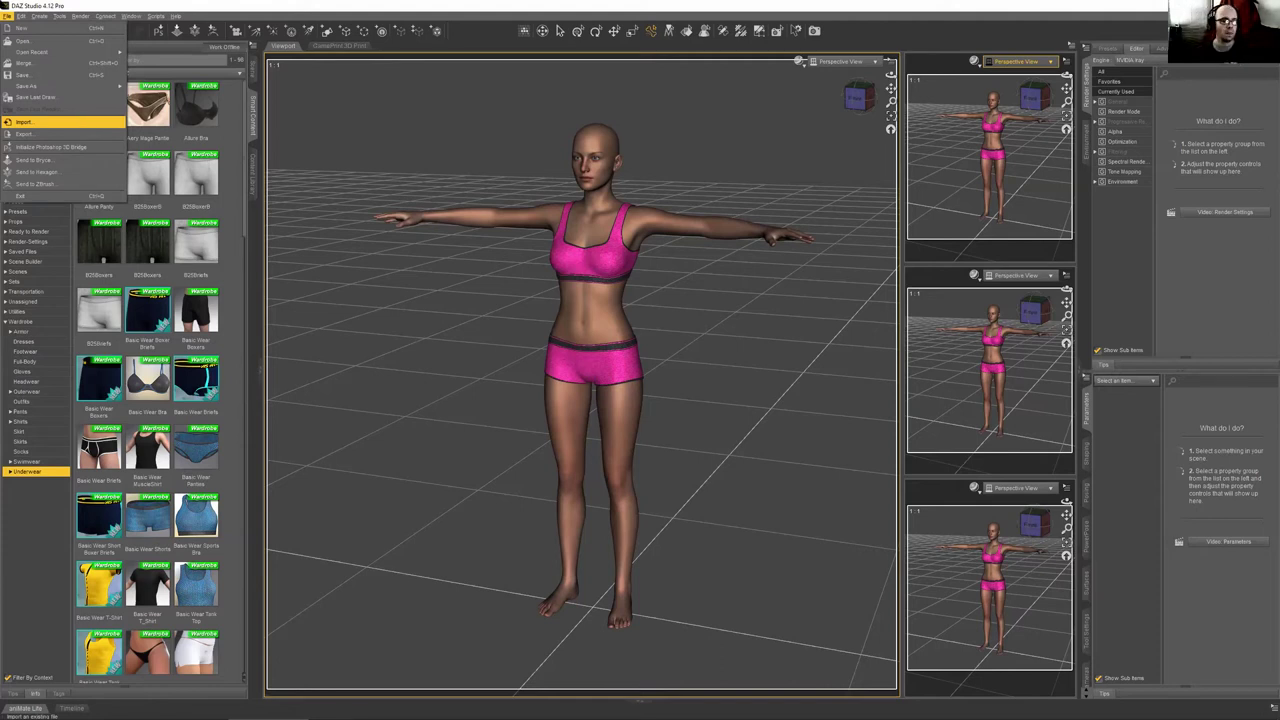
{"action": "left_click", "coordinate": [8, 16]}
{"action": "left_click", "coordinate": [8, 16]}
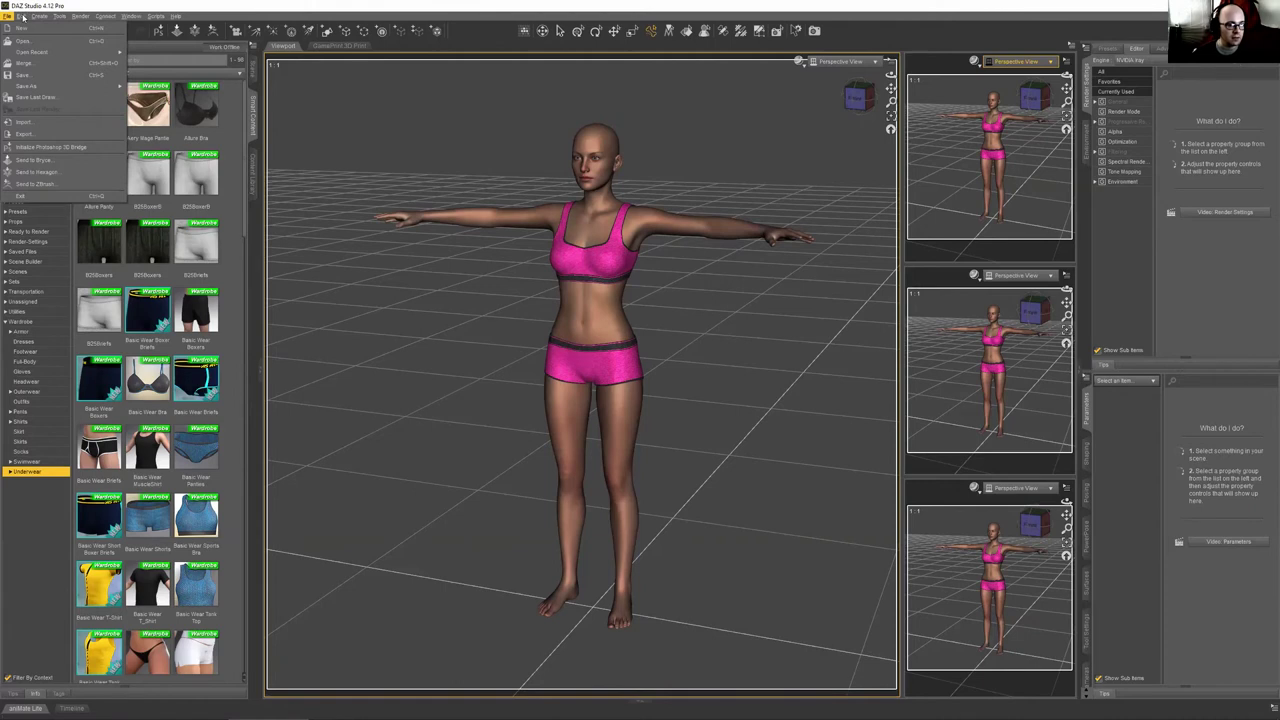
{"action": "left_click", "coordinate": [21, 17]}
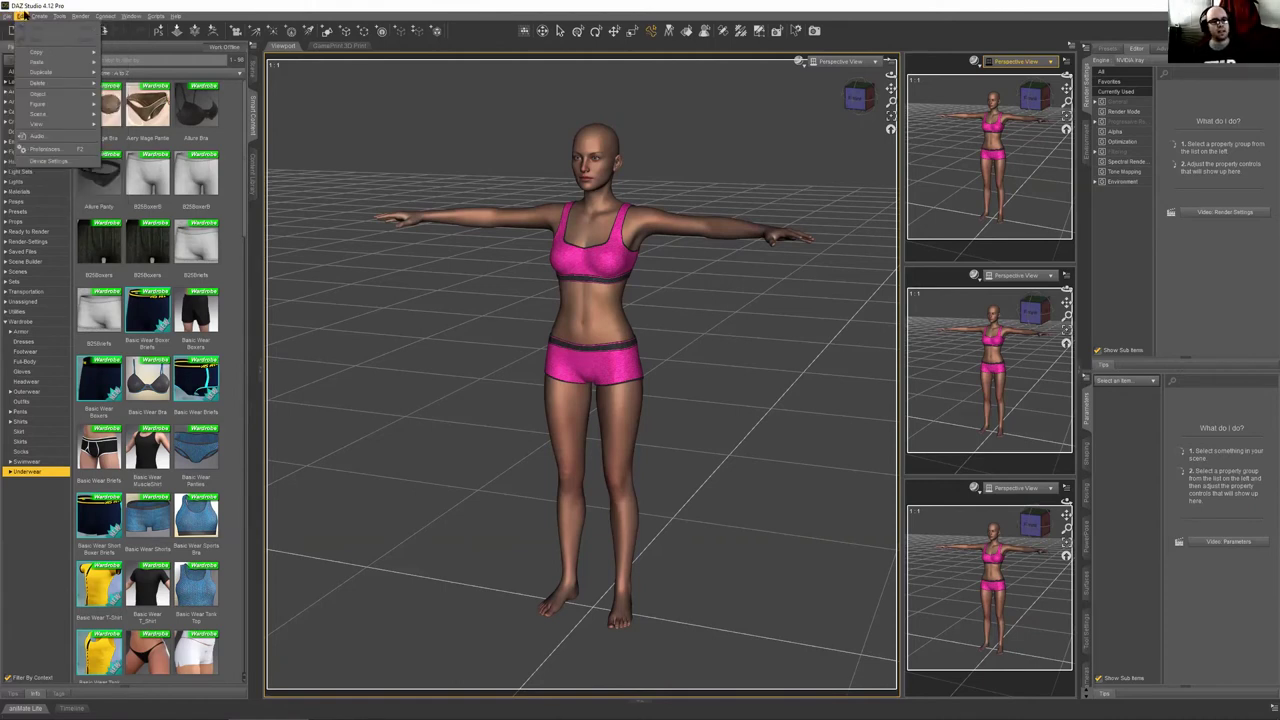
{"action": "mouse_move", "coordinate": [55, 76]}
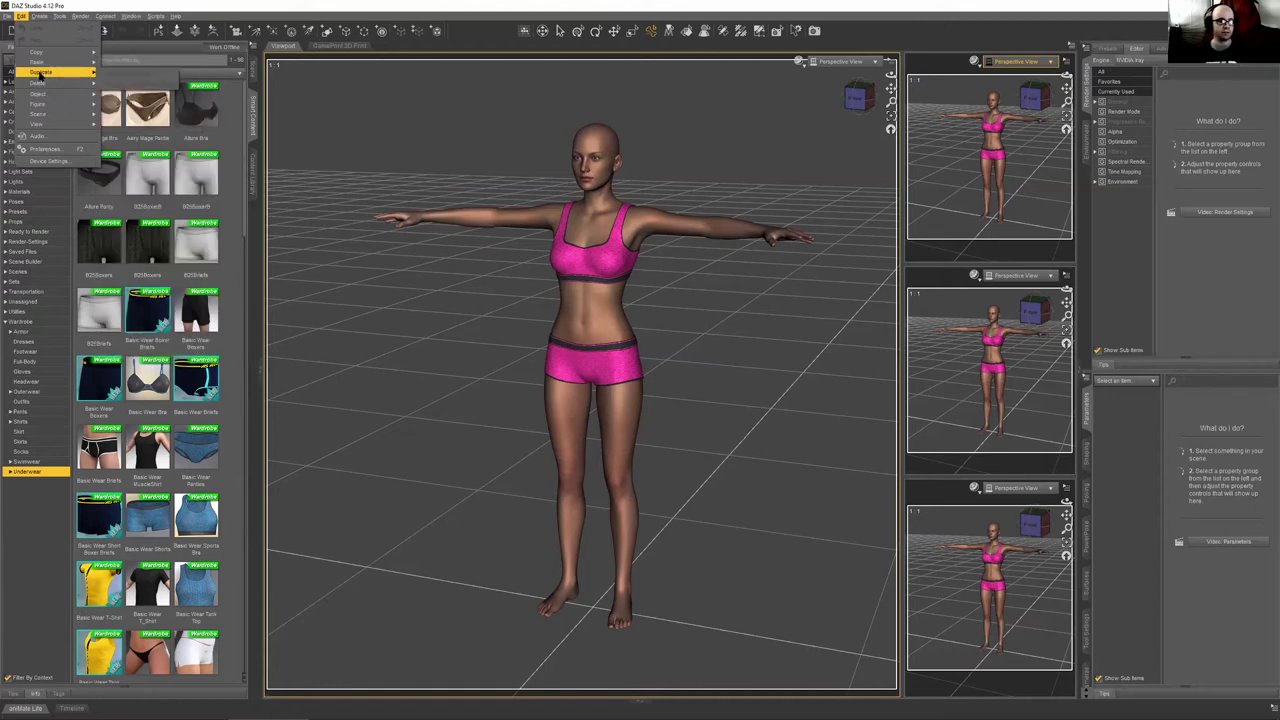
{"action": "left_click", "coordinate": [21, 17]}
Examine the commands for creating cameras, lights, primitives, groups and node instances in the scene
{"action": "left_click", "coordinate": [36, 17]}
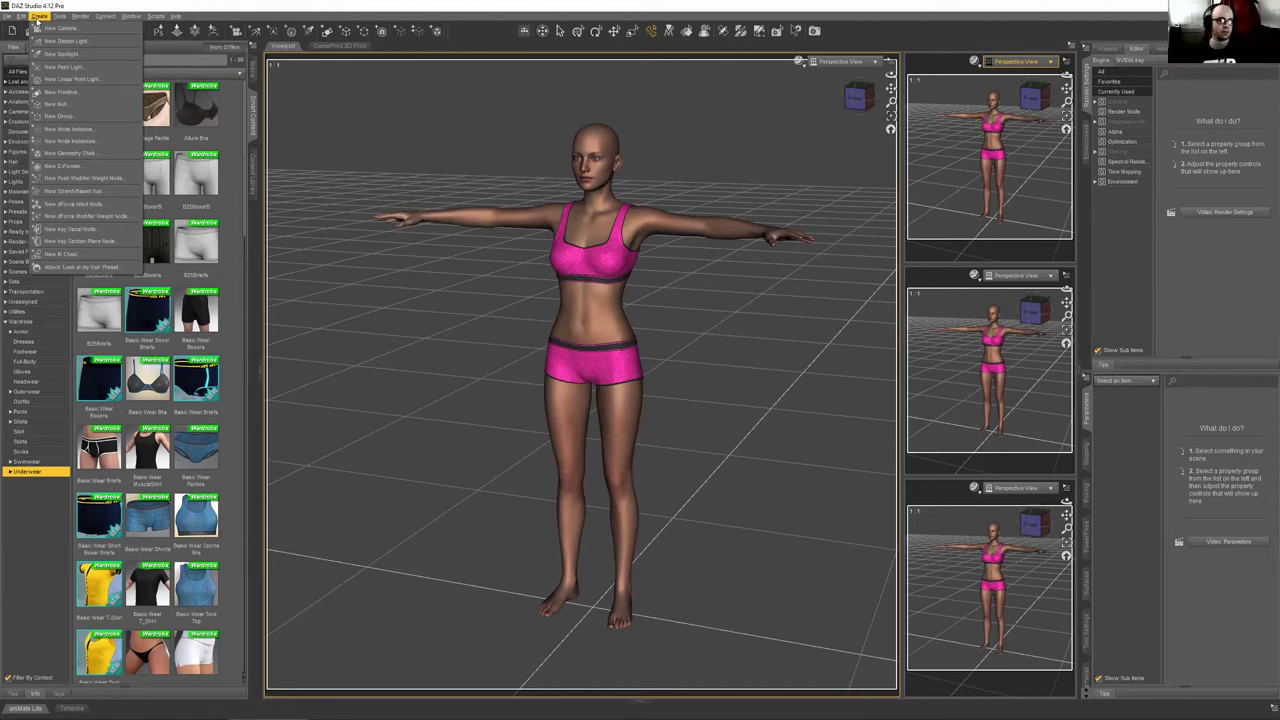
{"action": "left_click", "coordinate": [38, 16]}
{"action": "left_click", "coordinate": [35, 16]}
{"action": "mouse_move", "coordinate": [105, 16]}
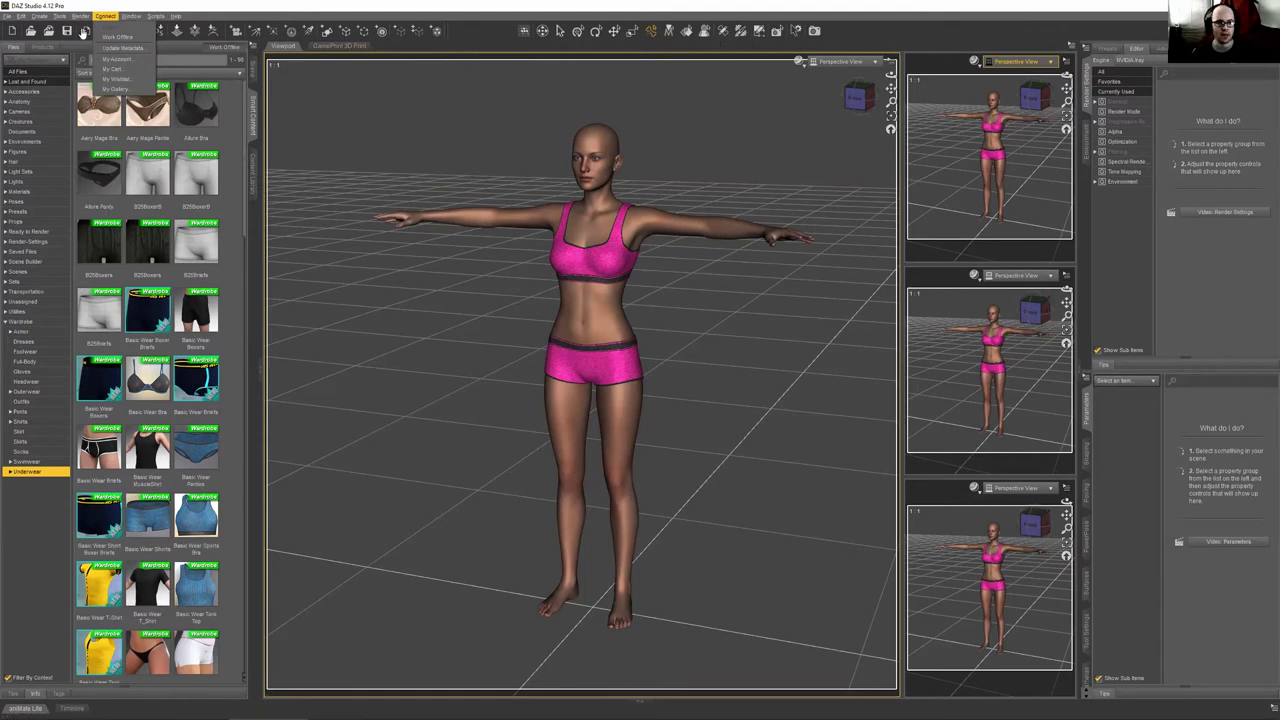
{"action": "mouse_move", "coordinate": [40, 16]}
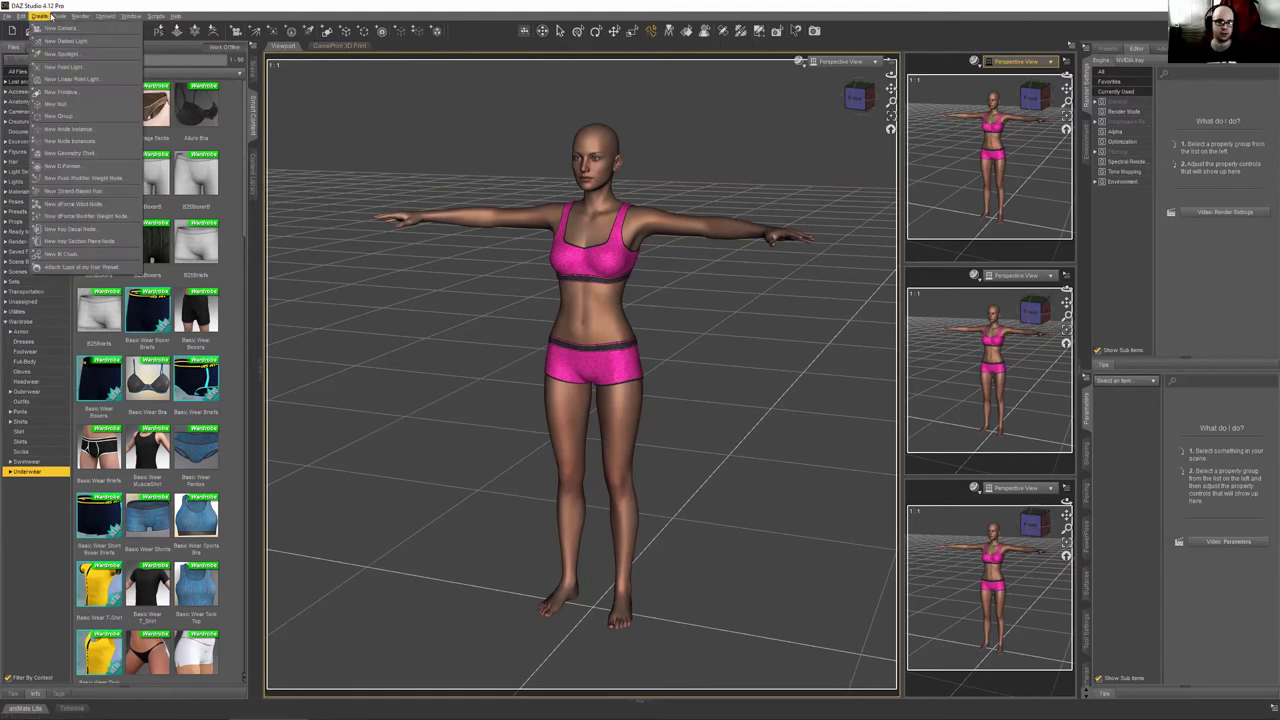
{"action": "left_click", "coordinate": [83, 5]}
{"action": "left_click", "coordinate": [40, 16]}
{"action": "left_click", "coordinate": [40, 16]}
{"action": "left_click", "coordinate": [40, 16]}
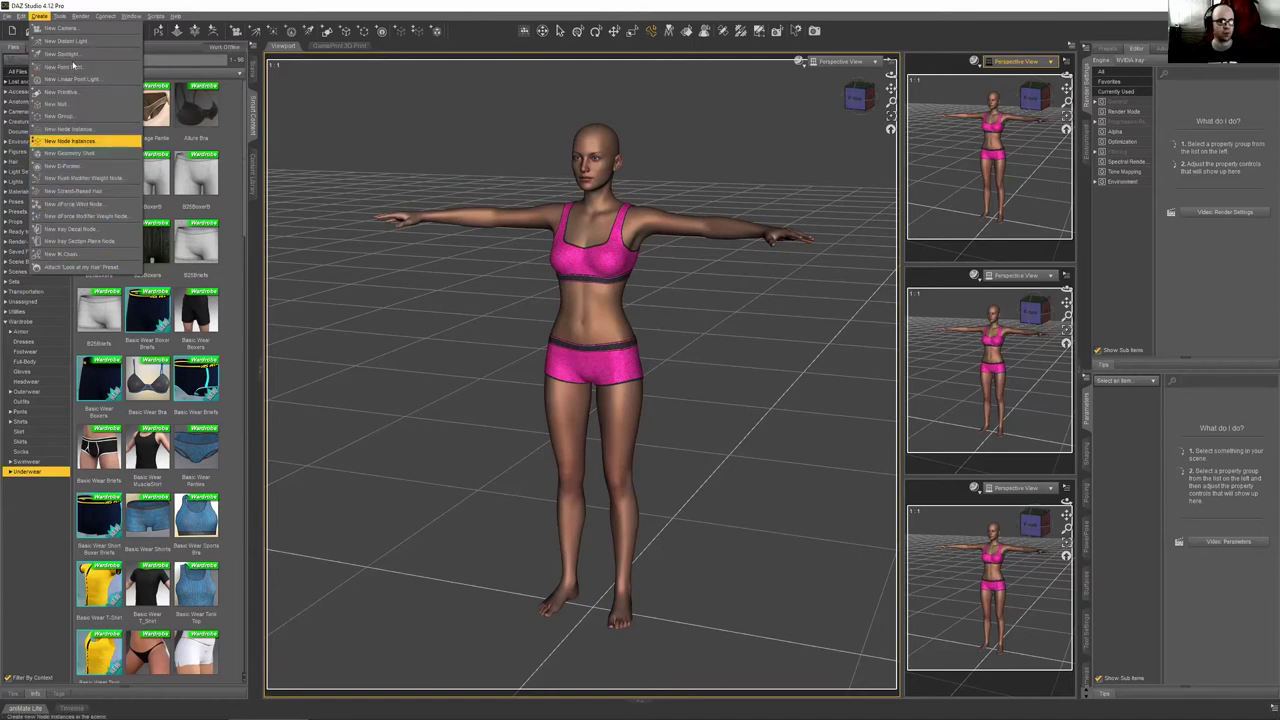
Look over the Render commands and the Connect commands for working offline, updating metadata and account access
{"action": "mouse_move", "coordinate": [58, 18]}
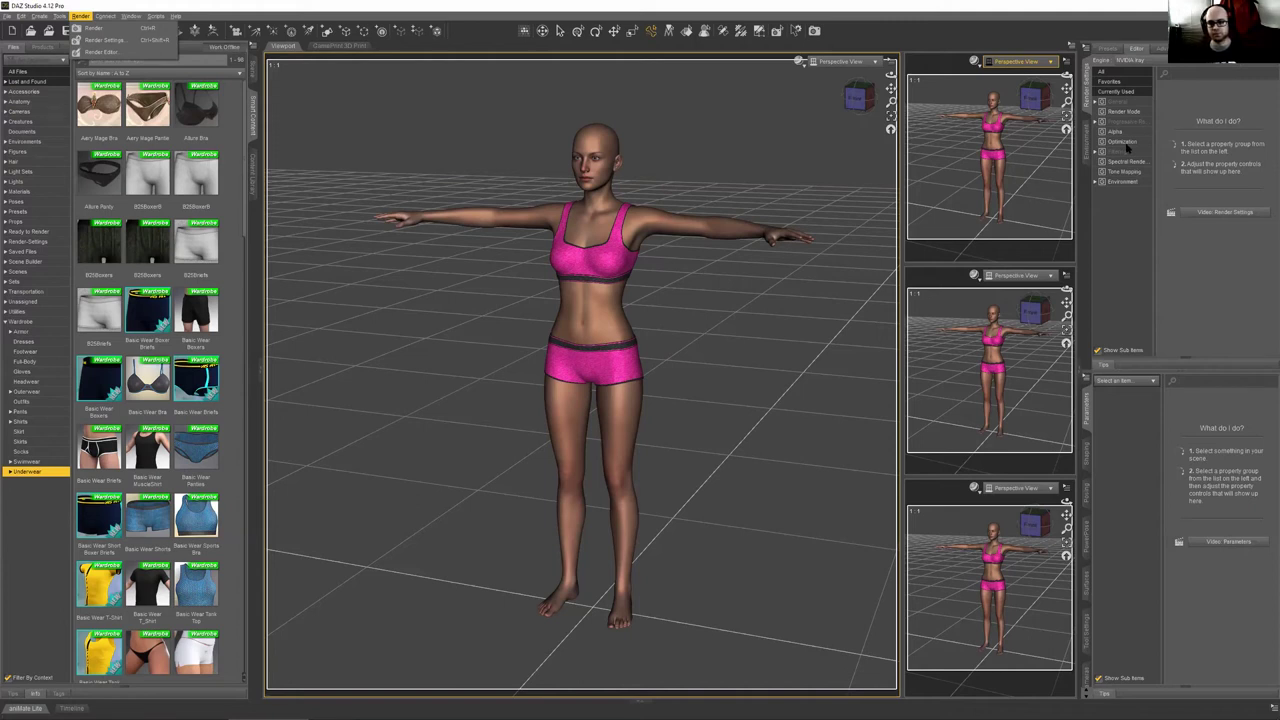
{"action": "left_click", "coordinate": [1213, 114]}
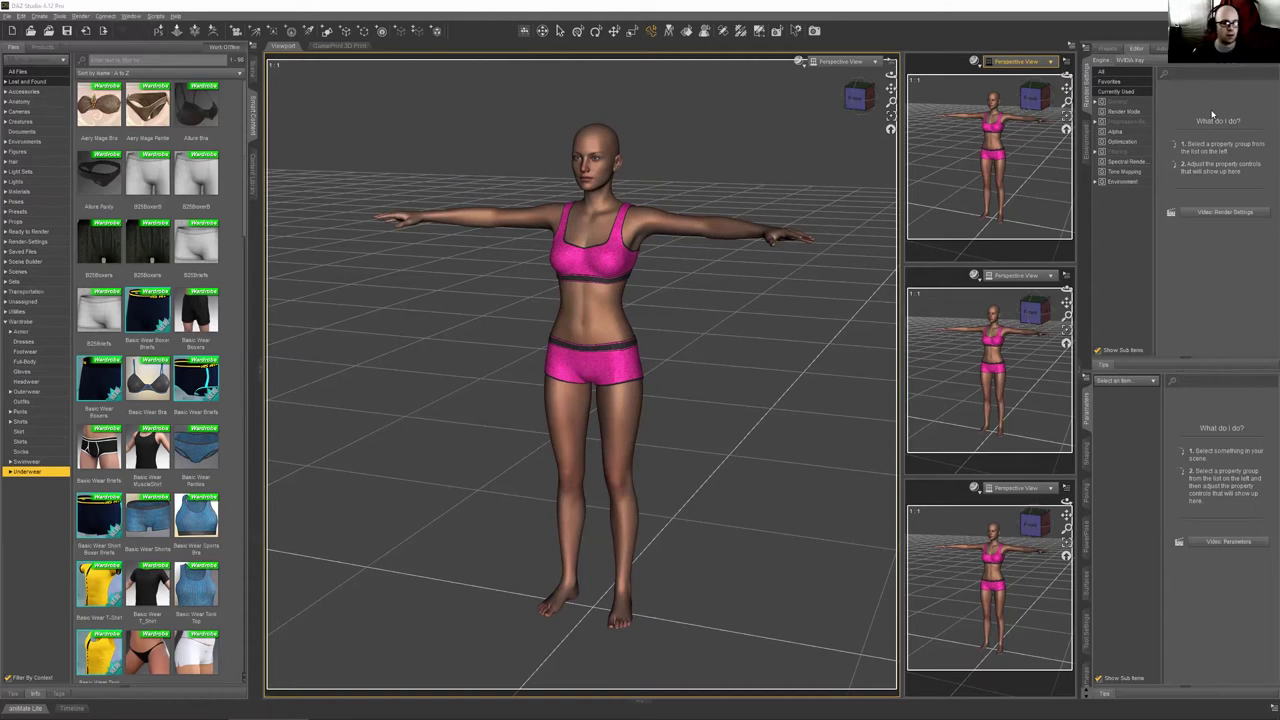
{"action": "left_click", "coordinate": [104, 16]}
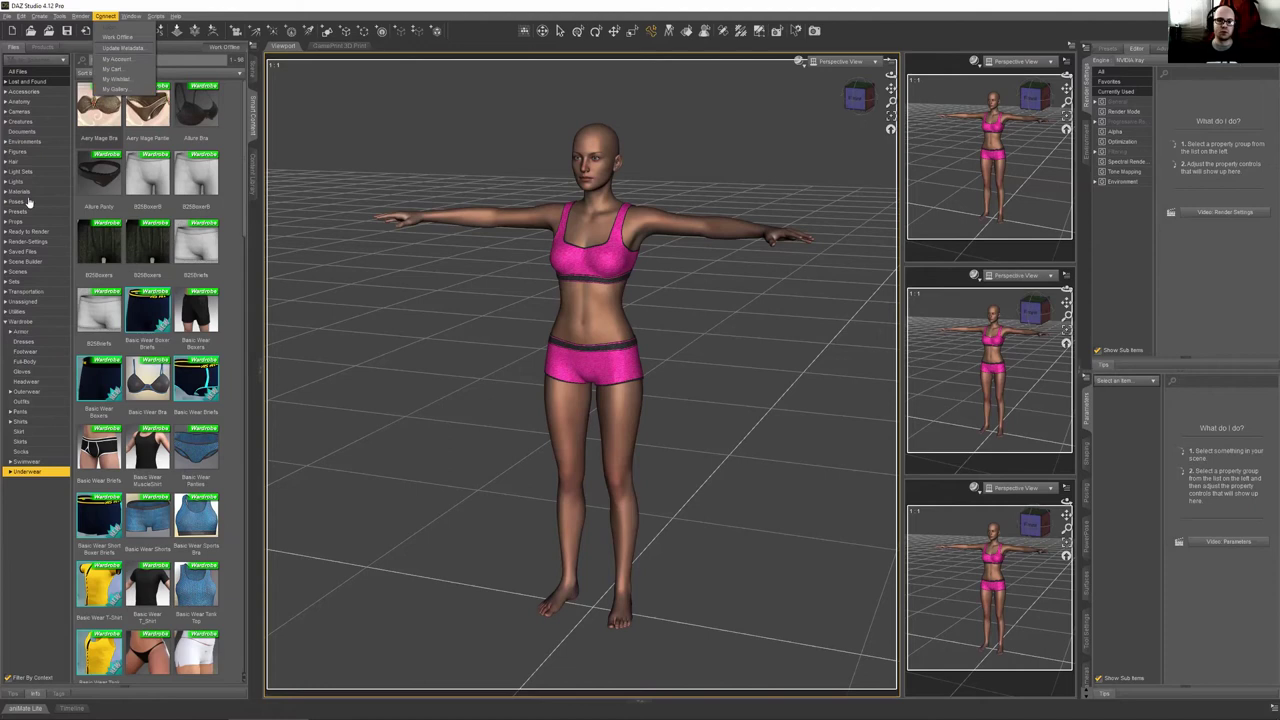
Switch the viewport layout to Single View
{"action": "mouse_move", "coordinate": [80, 17]}
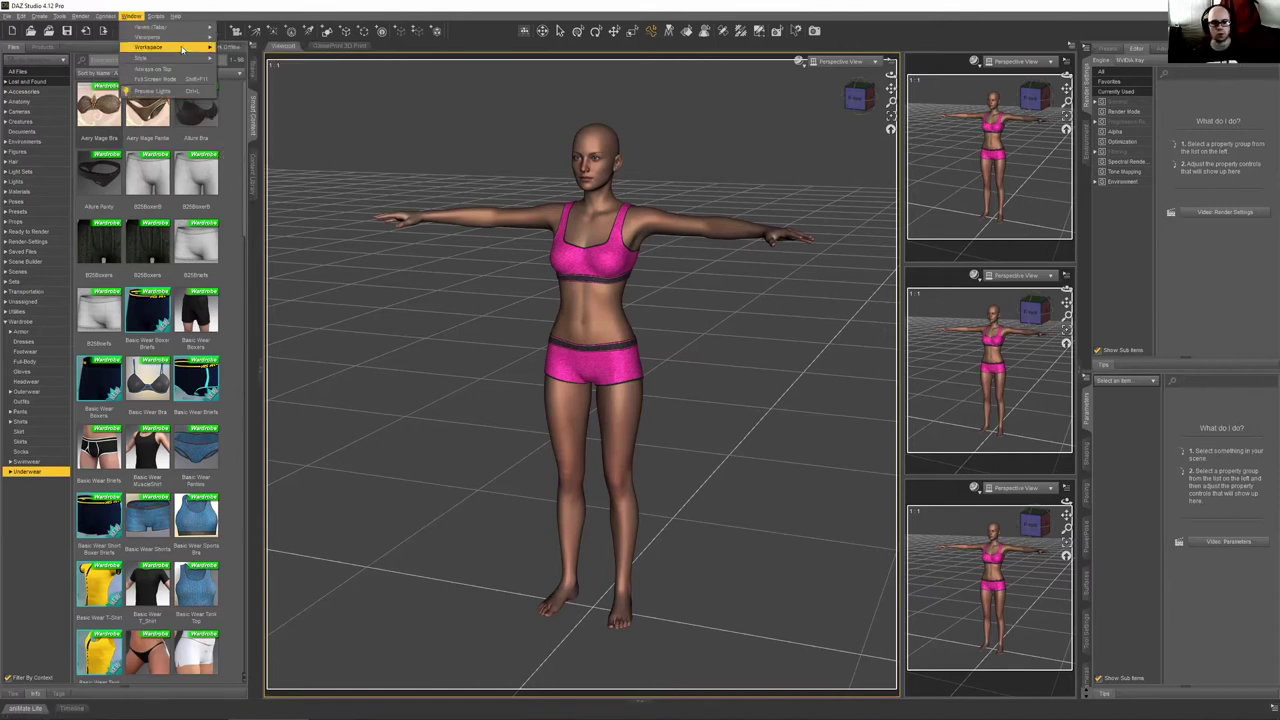
{"action": "mouse_move", "coordinate": [182, 46]}
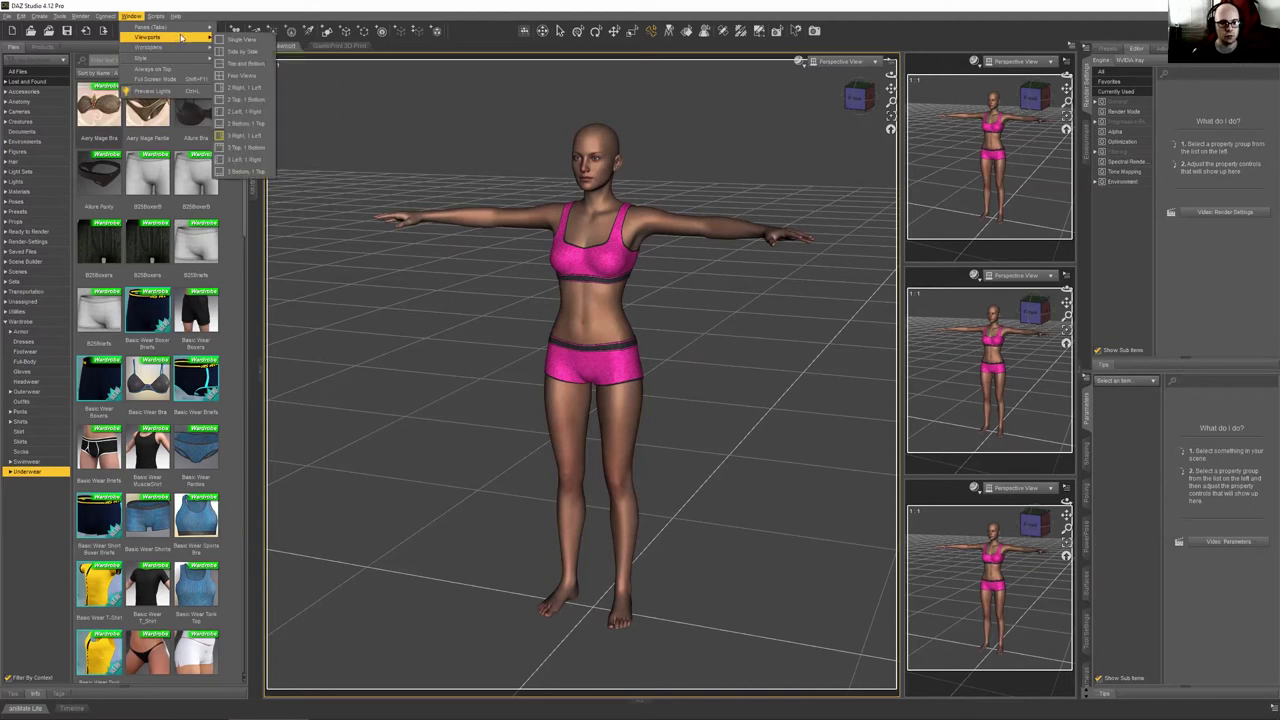
{"action": "left_click", "coordinate": [252, 40]}
Change the viewport layout to the two-view Top and Bottom arrangement
{"action": "left_click", "coordinate": [106, 17]}
{"action": "left_click", "coordinate": [108, 17]}
{"action": "left_click", "coordinate": [126, 17]}
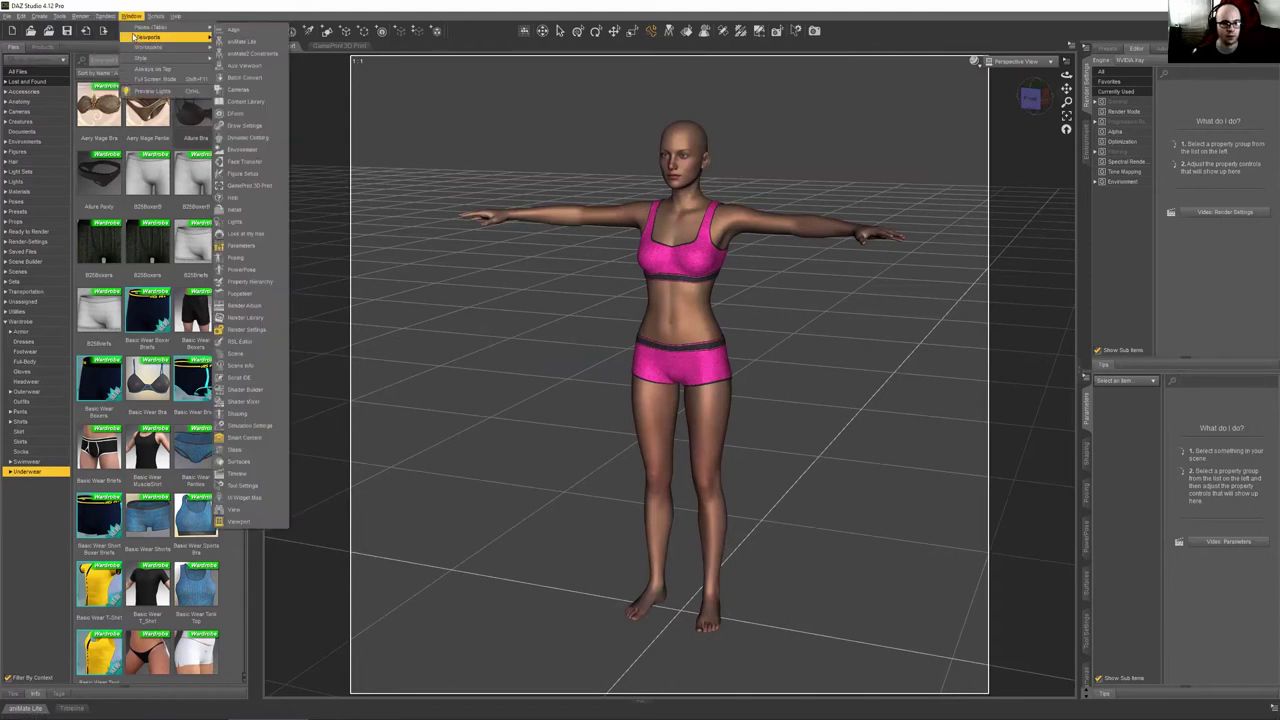
{"action": "mouse_move", "coordinate": [160, 37]}
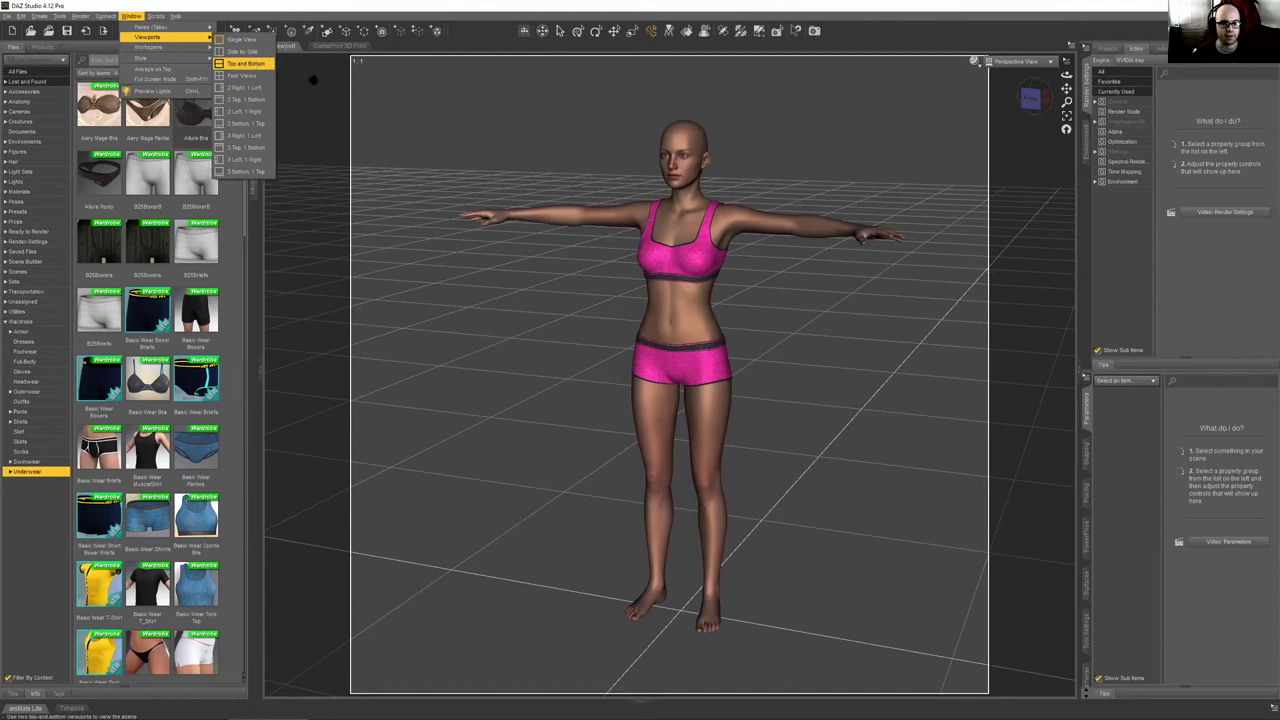
{"action": "left_click", "coordinate": [240, 63]}
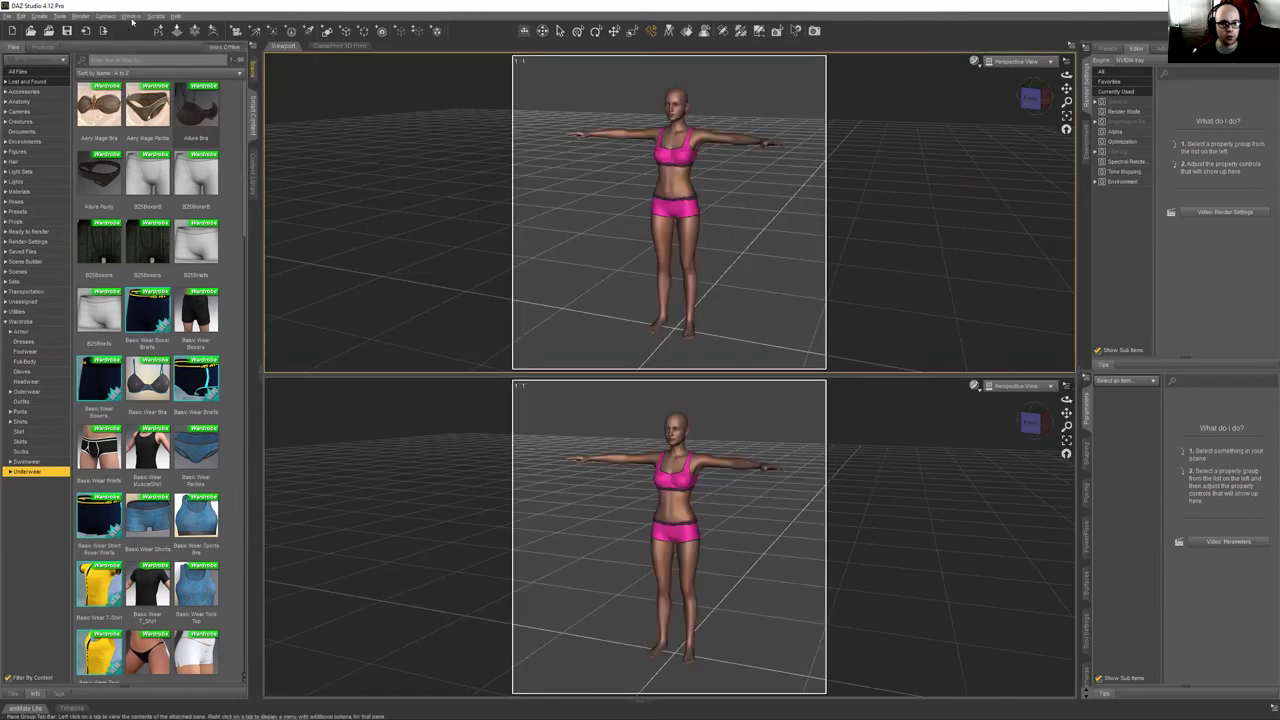
Set the viewport layout to 3 Right, 1 Left
{"action": "left_click", "coordinate": [108, 16]}
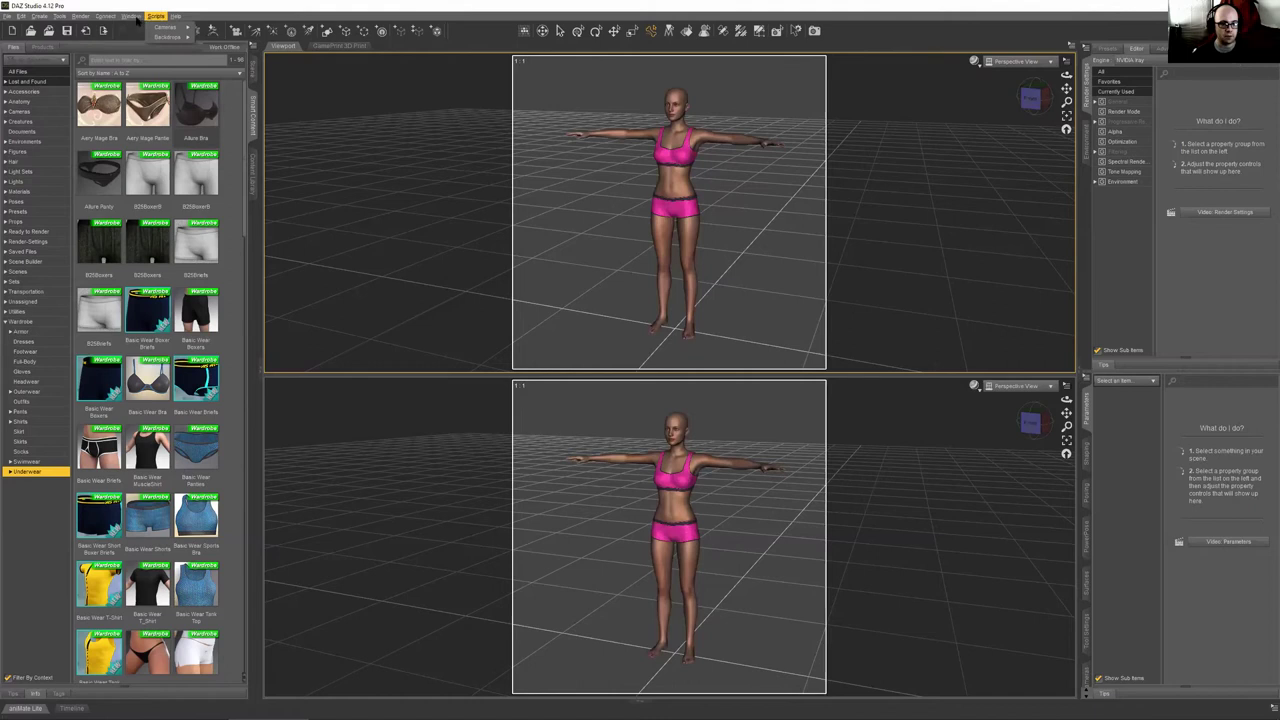
{"action": "left_click", "coordinate": [131, 16]}
{"action": "mouse_move", "coordinate": [175, 44]}
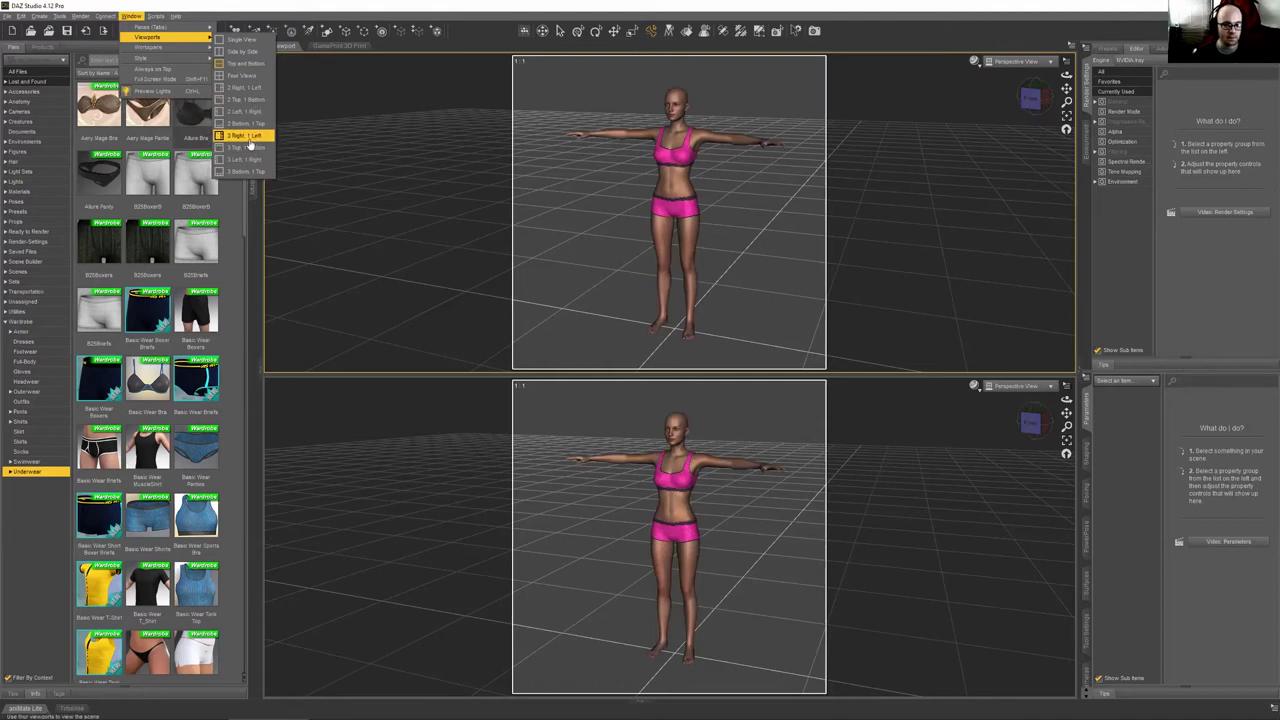
{"action": "key", "text": "Return"}
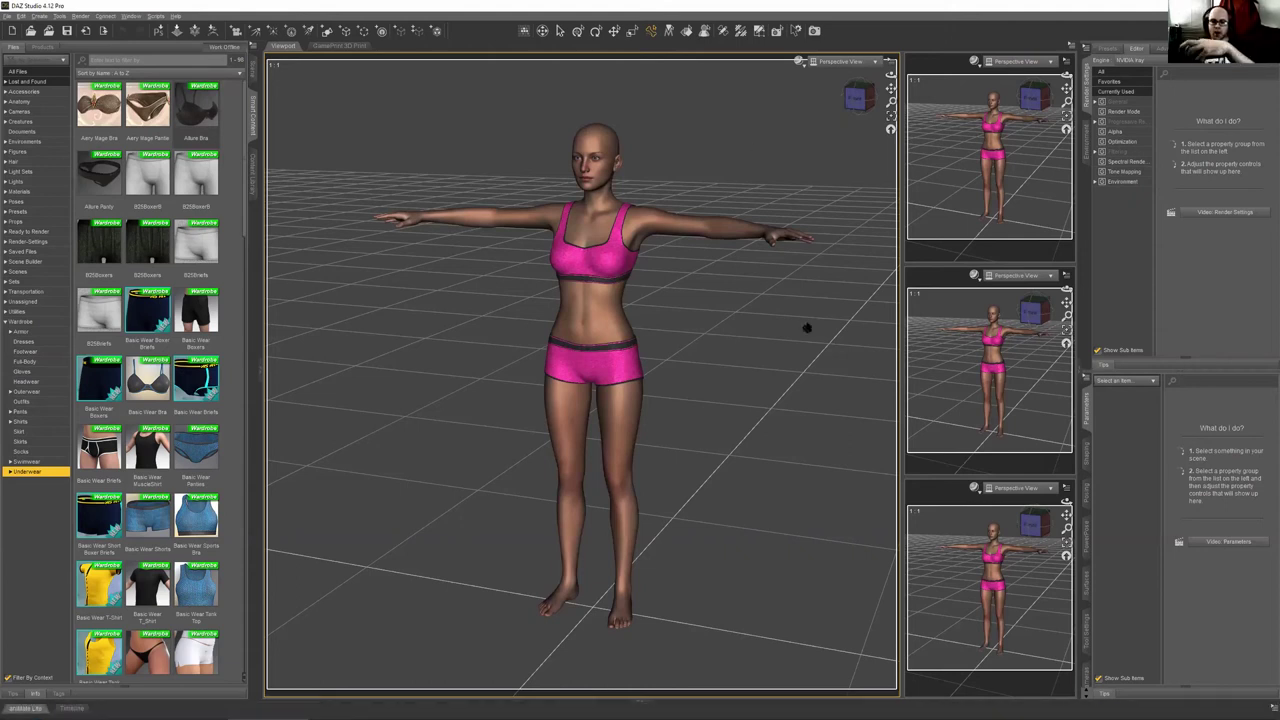
{"action": "left_click", "coordinate": [650, 30]}
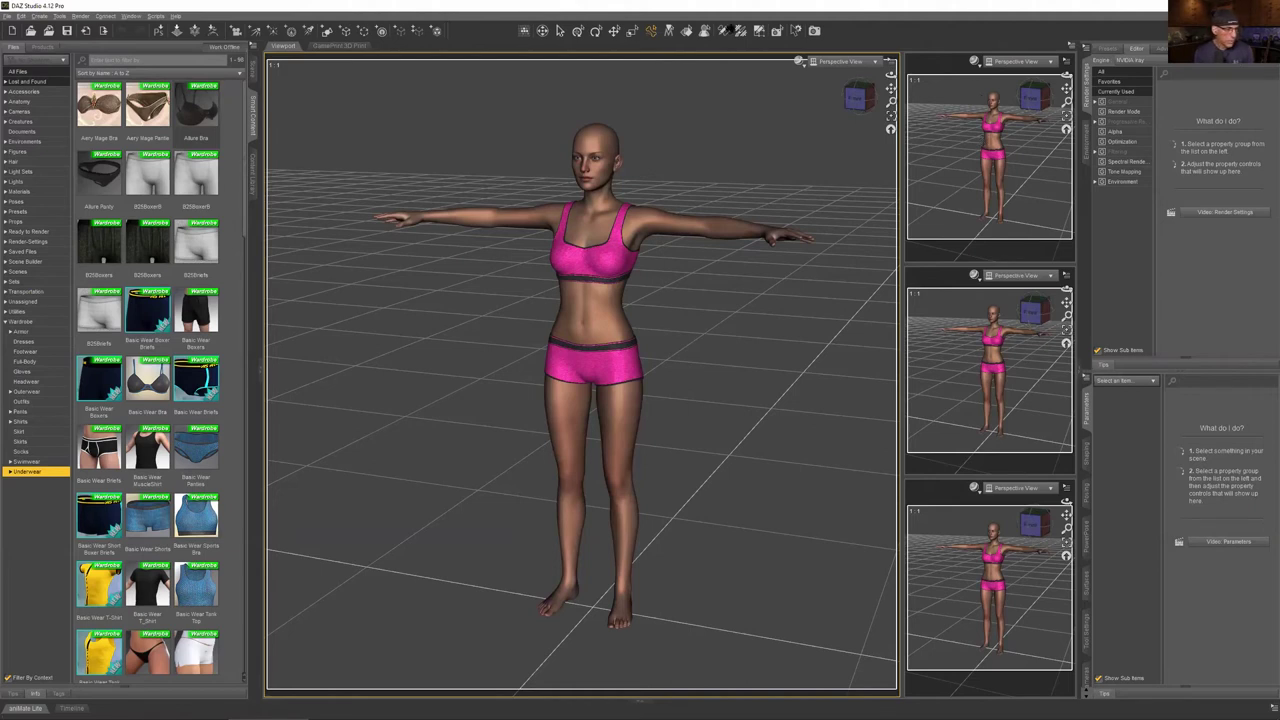
Run the basic perspective cameras script and show the large viewport through the Front Perspective Cam
{"action": "left_click", "coordinate": [156, 17]}
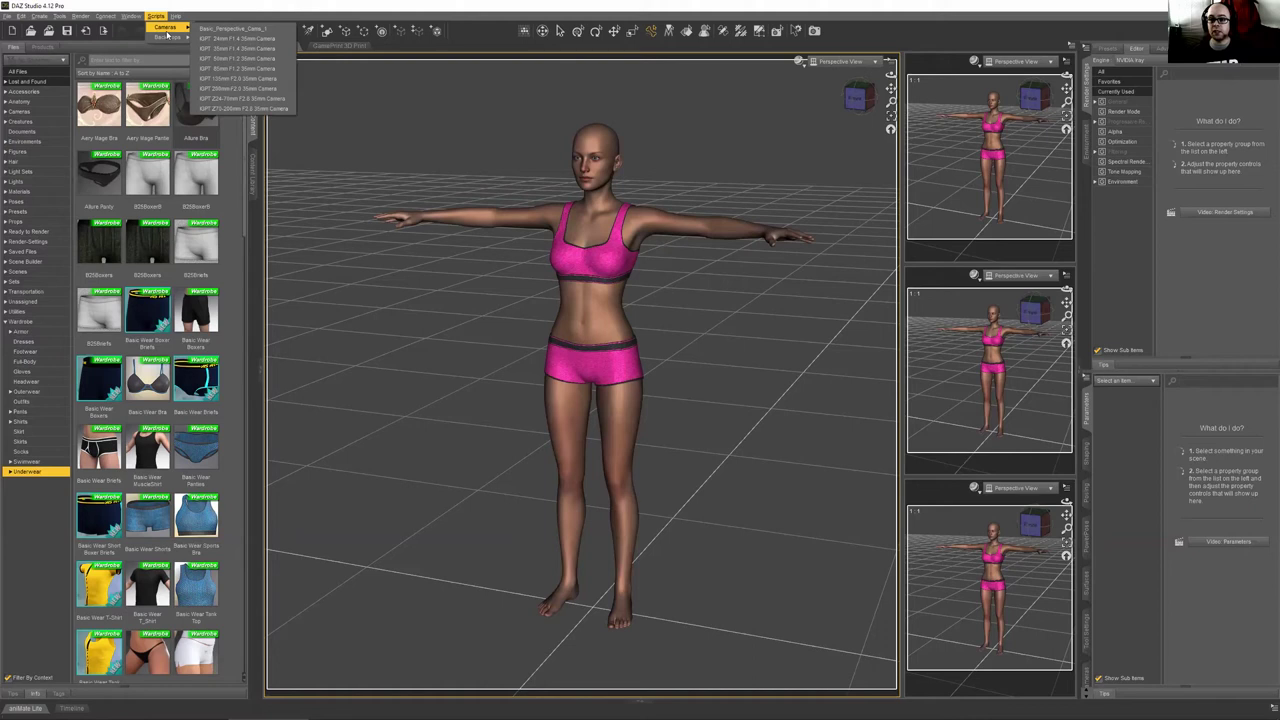
{"action": "left_click", "coordinate": [232, 30]}
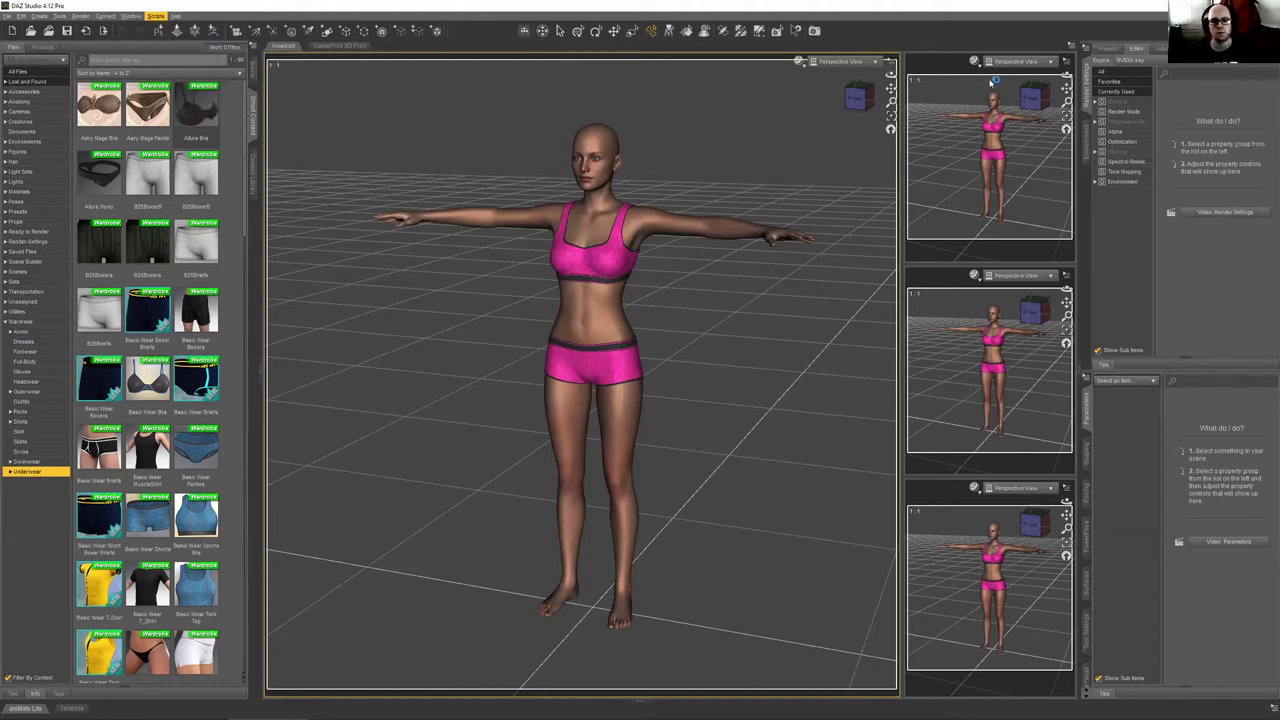
{"action": "left_click", "coordinate": [845, 62]}
{"action": "left_click", "coordinate": [860, 152]}
Assign the Back, Right and Left Perspective Cams to the three small viewports from top to bottom
{"action": "left_click", "coordinate": [1018, 61]}
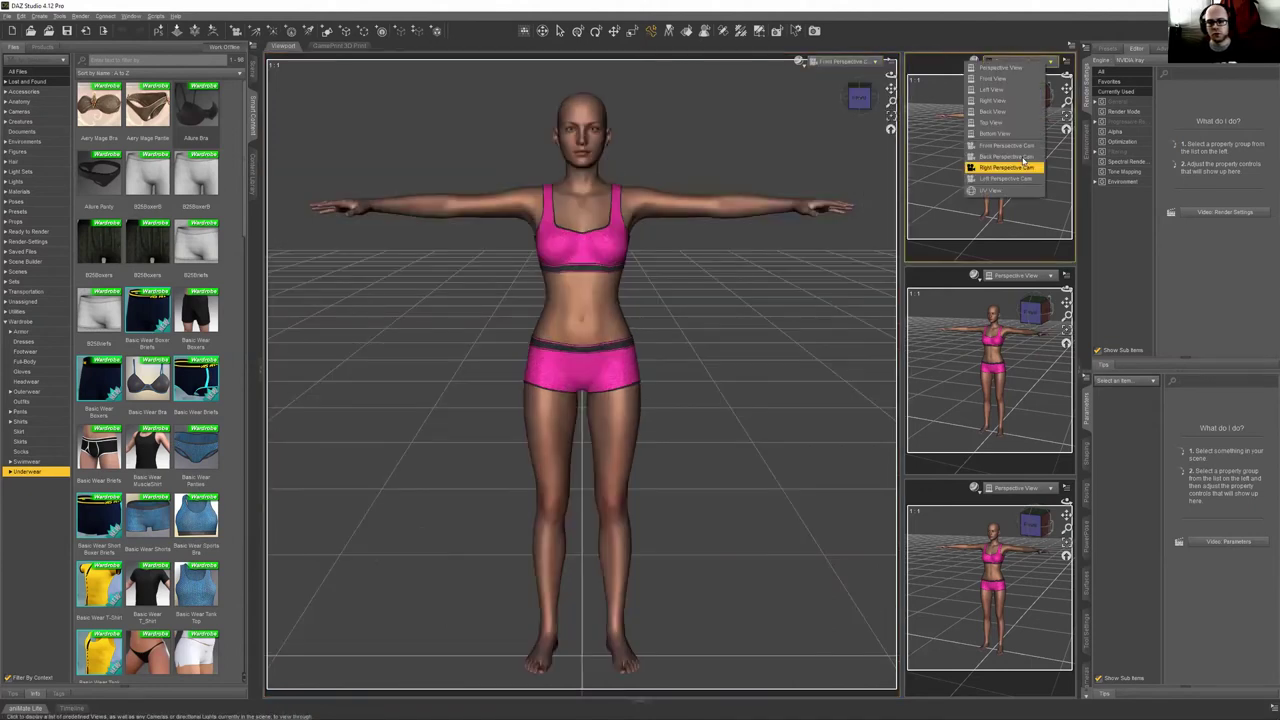
{"action": "left_click", "coordinate": [1021, 160]}
{"action": "left_click", "coordinate": [1017, 275]}
{"action": "left_click", "coordinate": [1028, 380]}
{"action": "left_click", "coordinate": [1018, 487]}
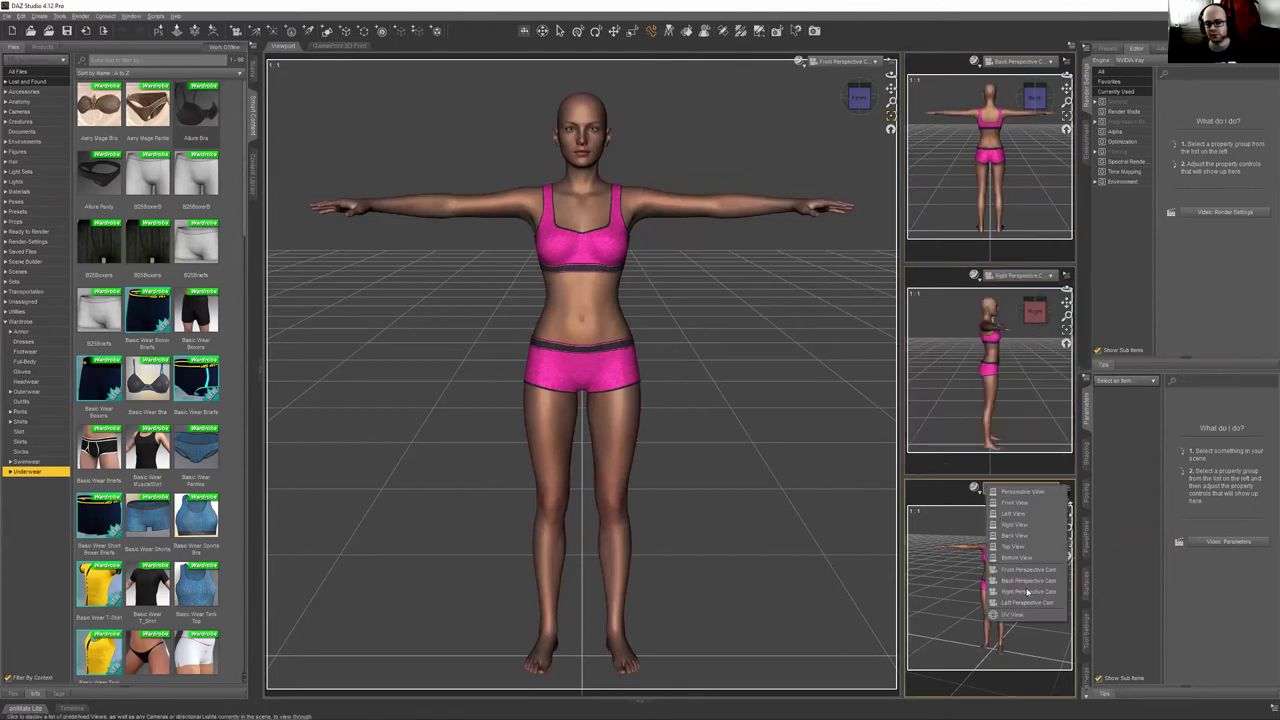
{"action": "left_click", "coordinate": [1028, 602]}
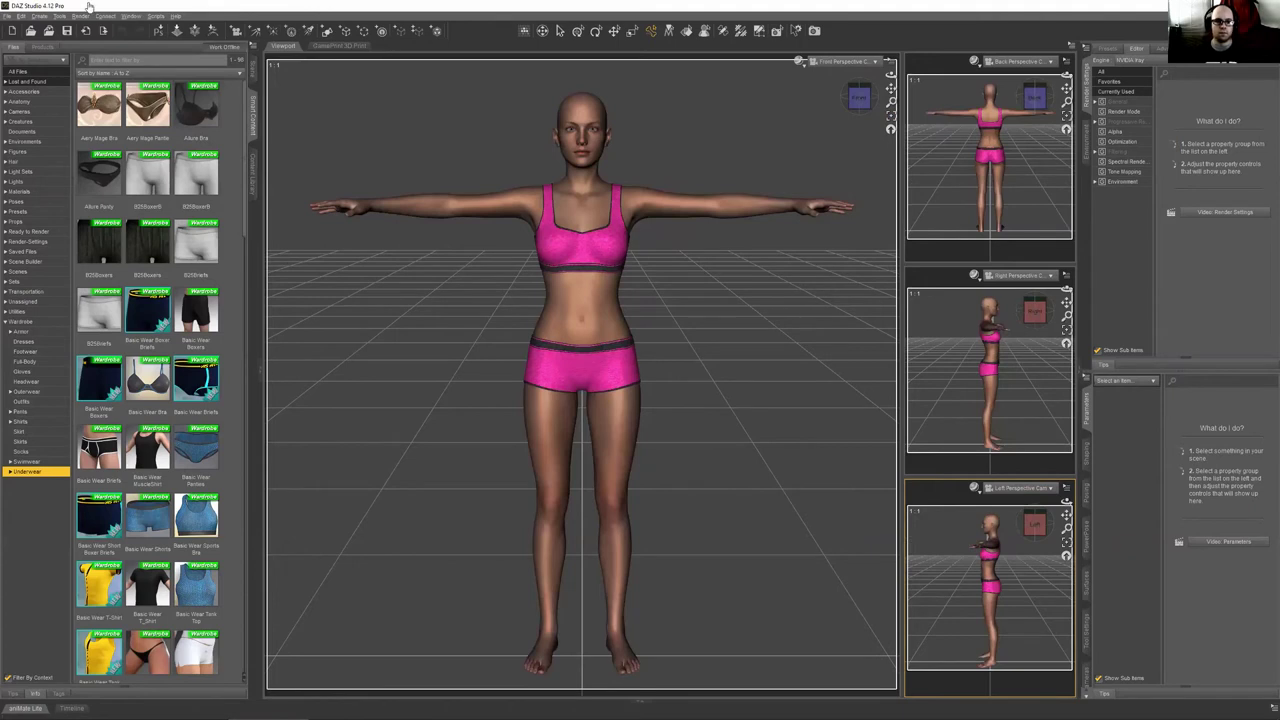
Delete the perspective camera group from the scene
{"action": "left_click", "coordinate": [252, 72]}
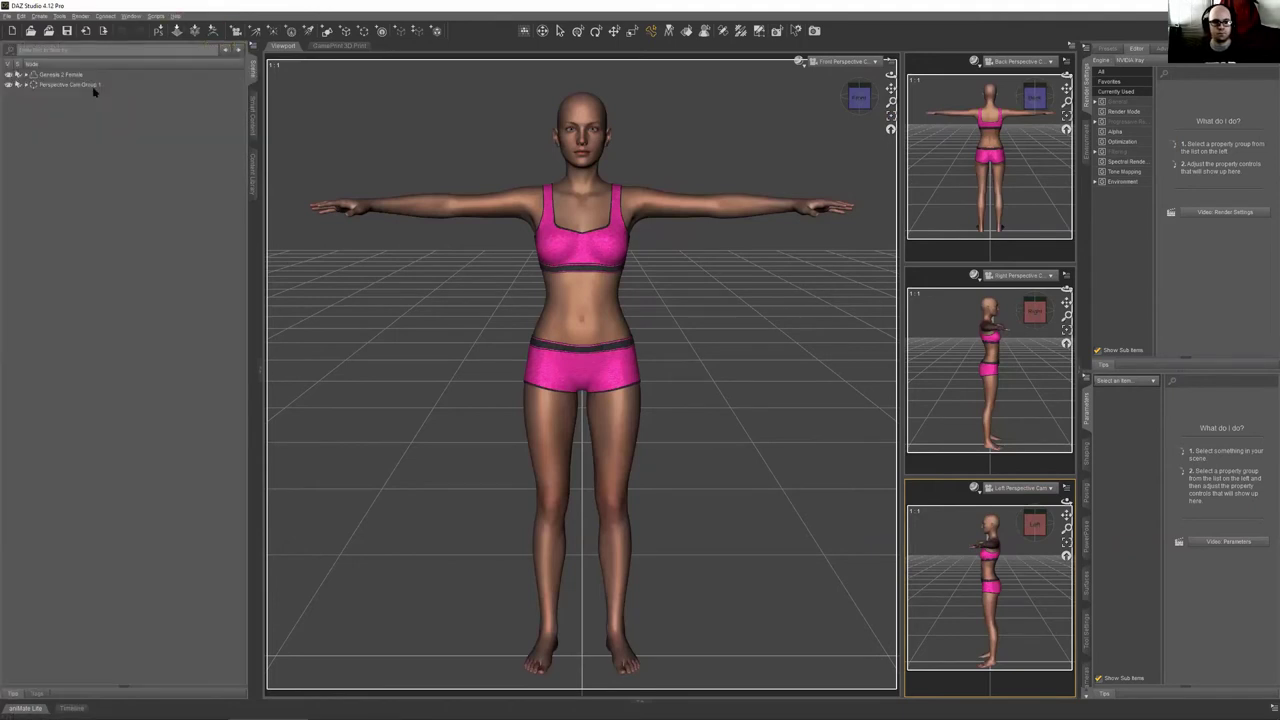
{"action": "left_click", "coordinate": [94, 86]}
{"action": "key", "text": "Delete"}
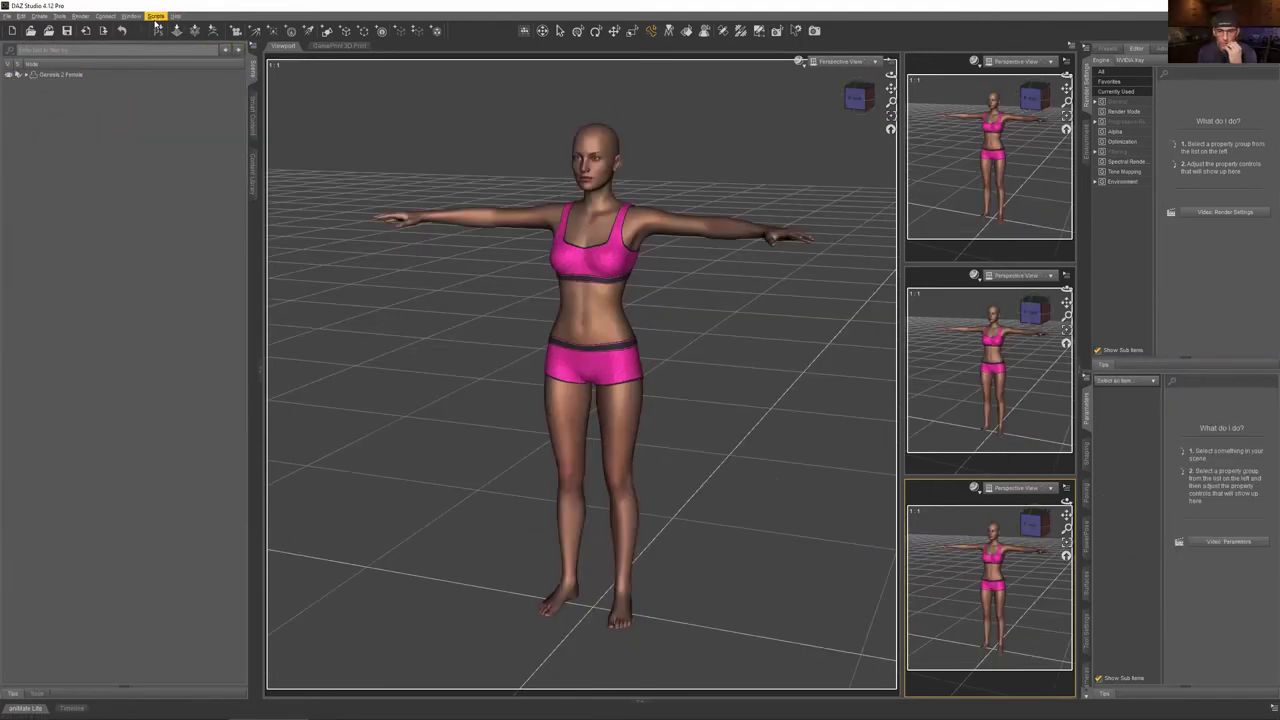
Review the custom Cameras and Backdrops scripts, including the Shadow Catcher entry, without running any
{"action": "left_click", "coordinate": [155, 17]}
{"action": "mouse_move", "coordinate": [165, 27]}
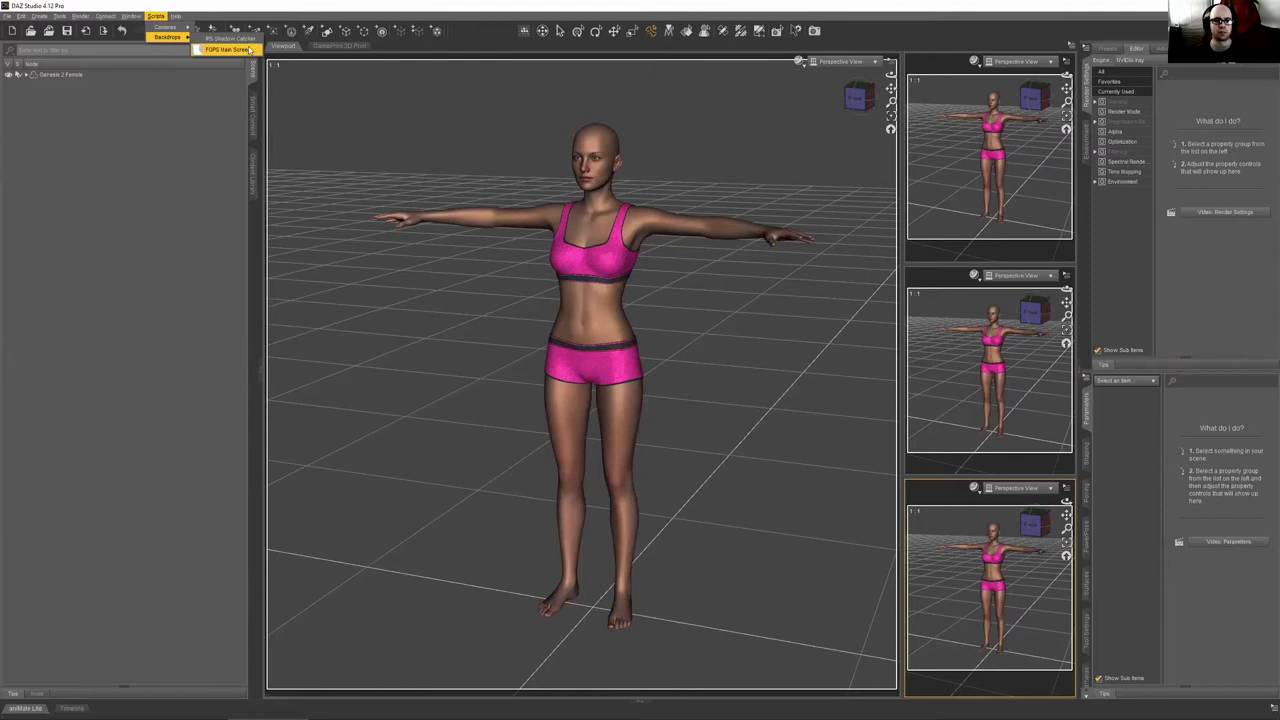
{"action": "left_click", "coordinate": [261, 7]}
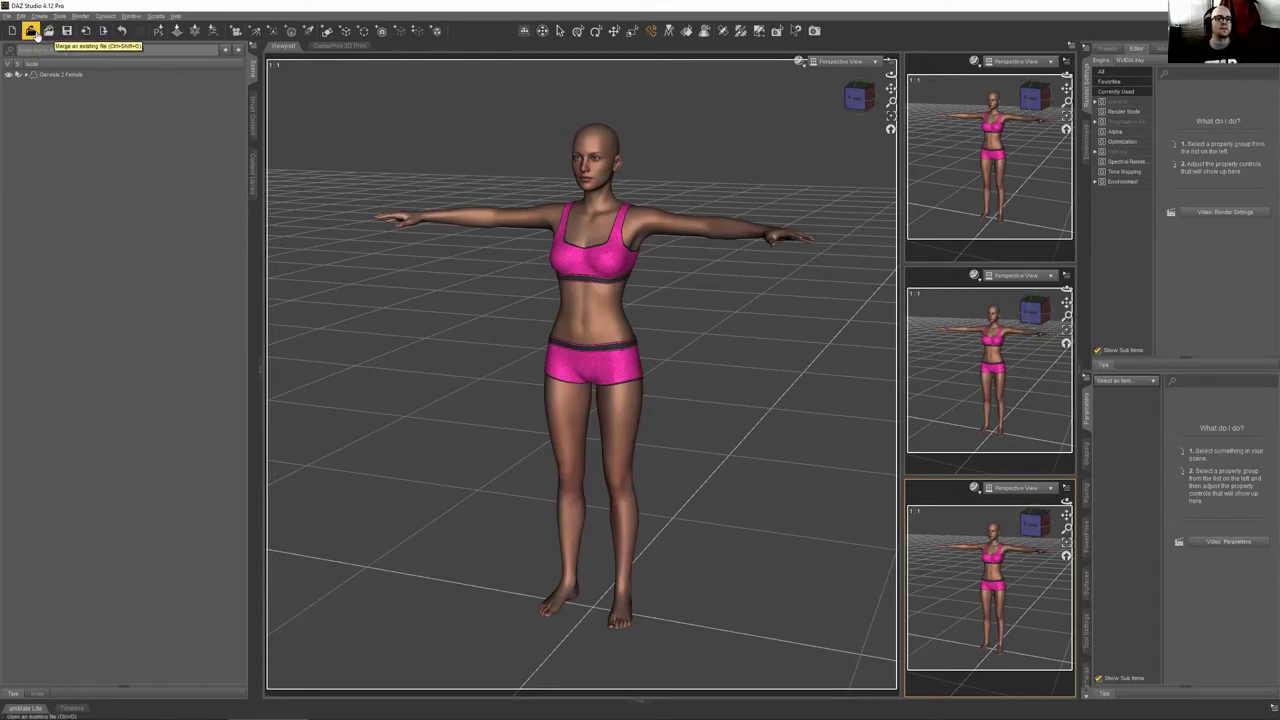
Start a new scene and cancel it when asked about saving the current scene
{"action": "left_click", "coordinate": [7, 16]}
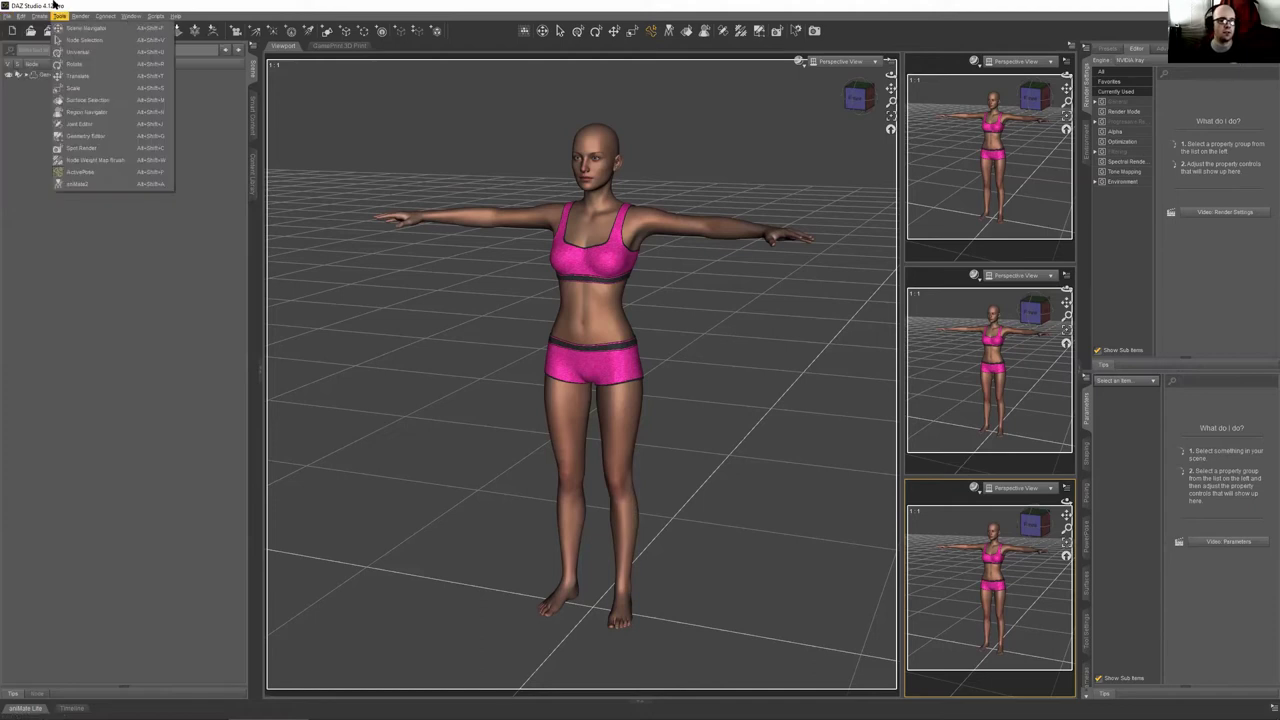
{"action": "left_click", "coordinate": [21, 16]}
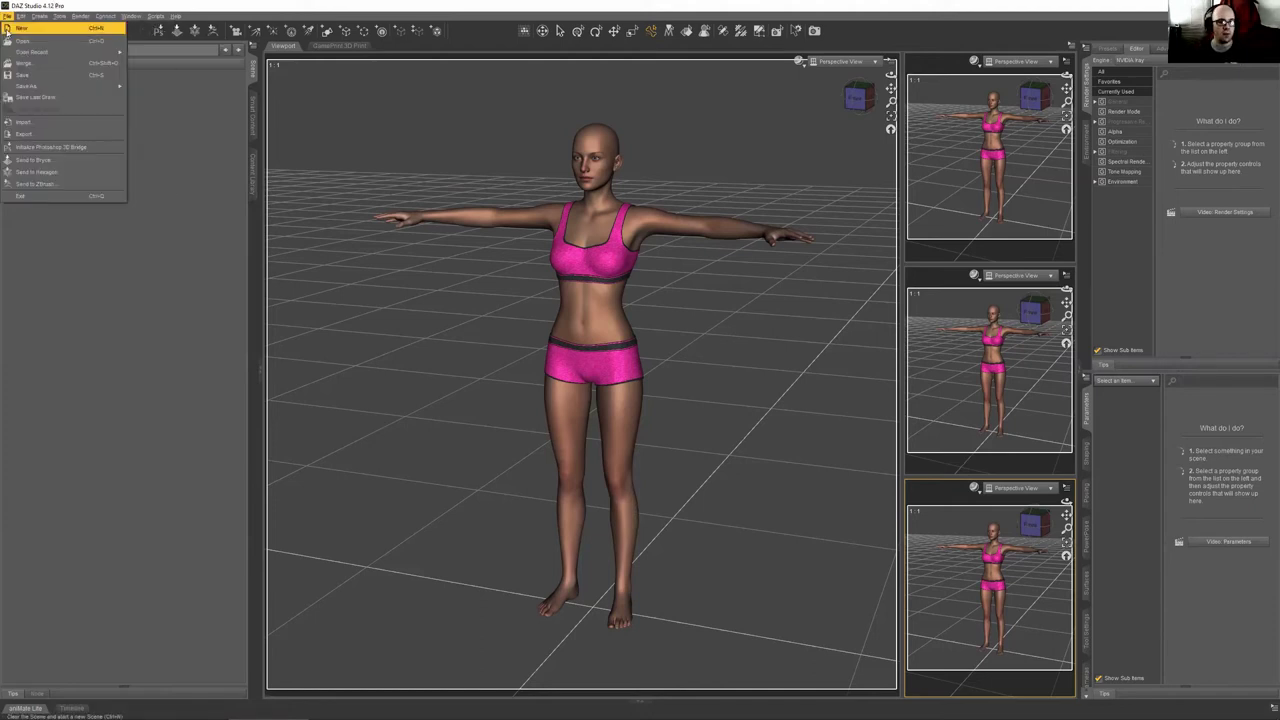
{"action": "left_click", "coordinate": [14, 28]}
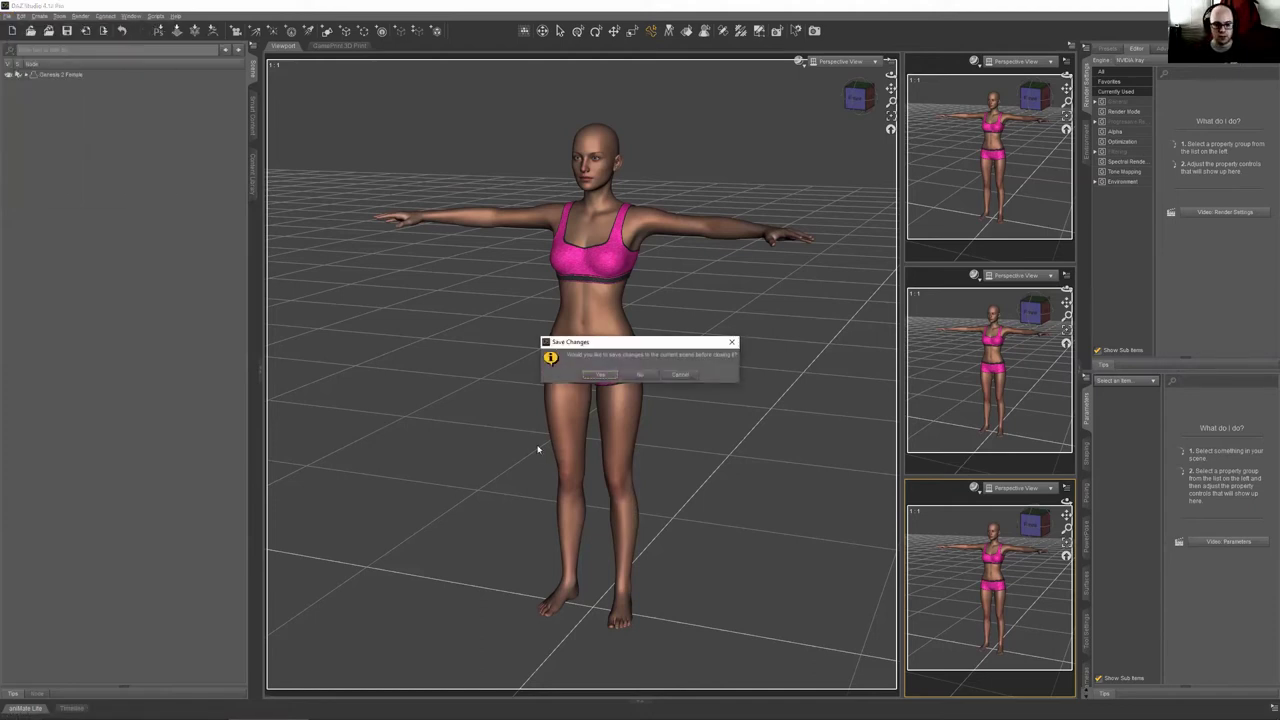
{"action": "left_click", "coordinate": [680, 376]}
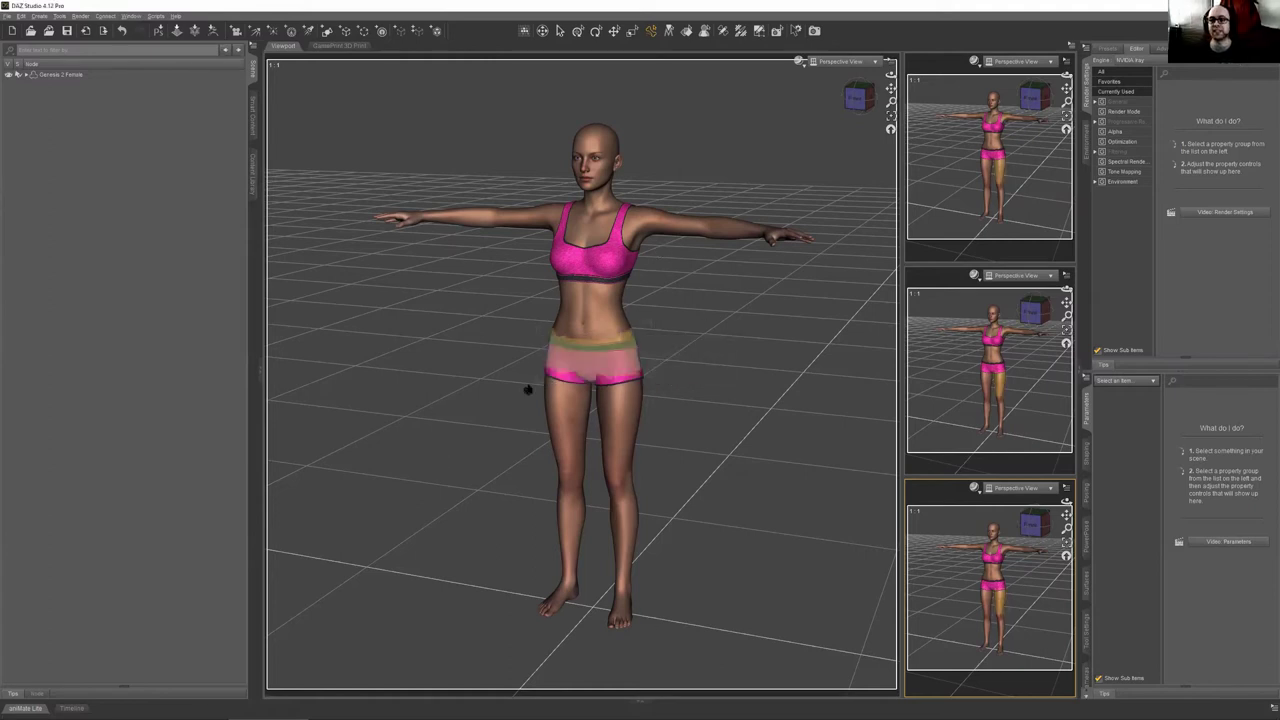
Open the file merge dialog, browse the saved scene files in the Scenes folder and cancel the dialog
{"action": "left_click", "coordinate": [8, 17]}
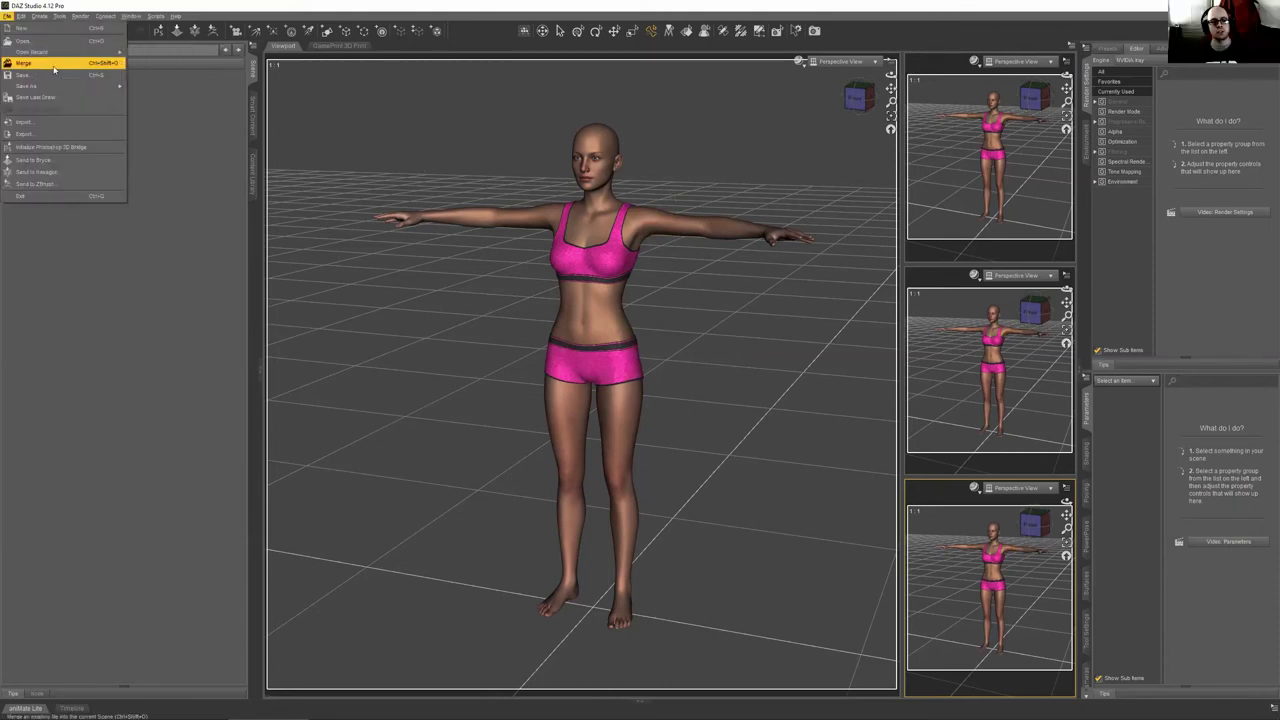
{"action": "key", "text": "Escape"}
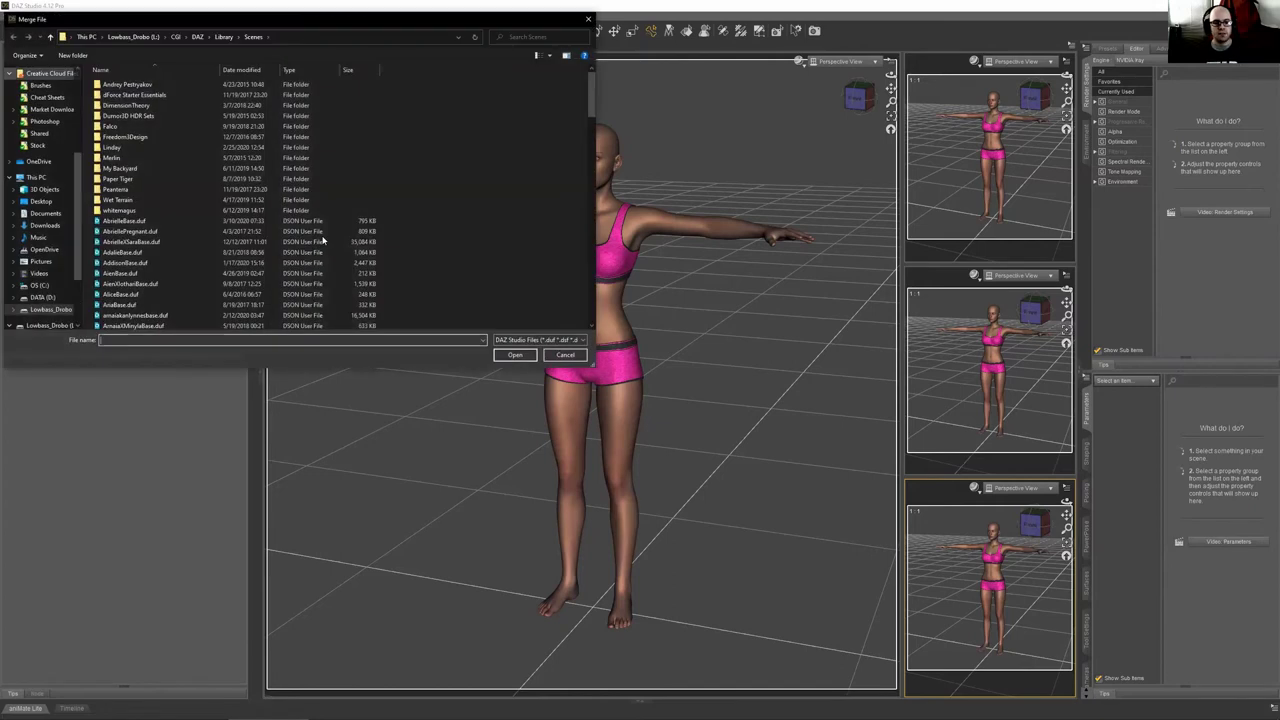
{"action": "scroll", "coordinate": [312, 242], "scroll_direction": "down", "scroll_amount": 15}
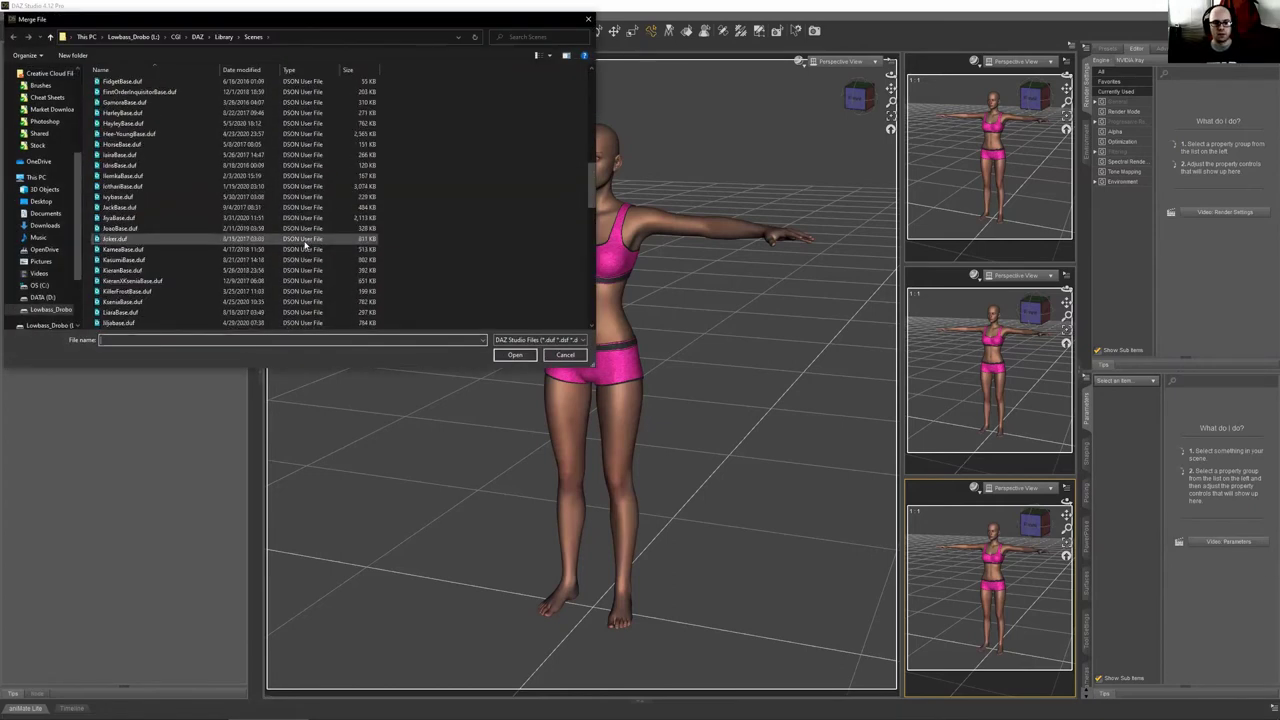
{"action": "scroll", "coordinate": [305, 241], "scroll_direction": "down", "scroll_amount": 7}
{"action": "scroll", "coordinate": [213, 261], "scroll_direction": "up", "scroll_amount": 18}
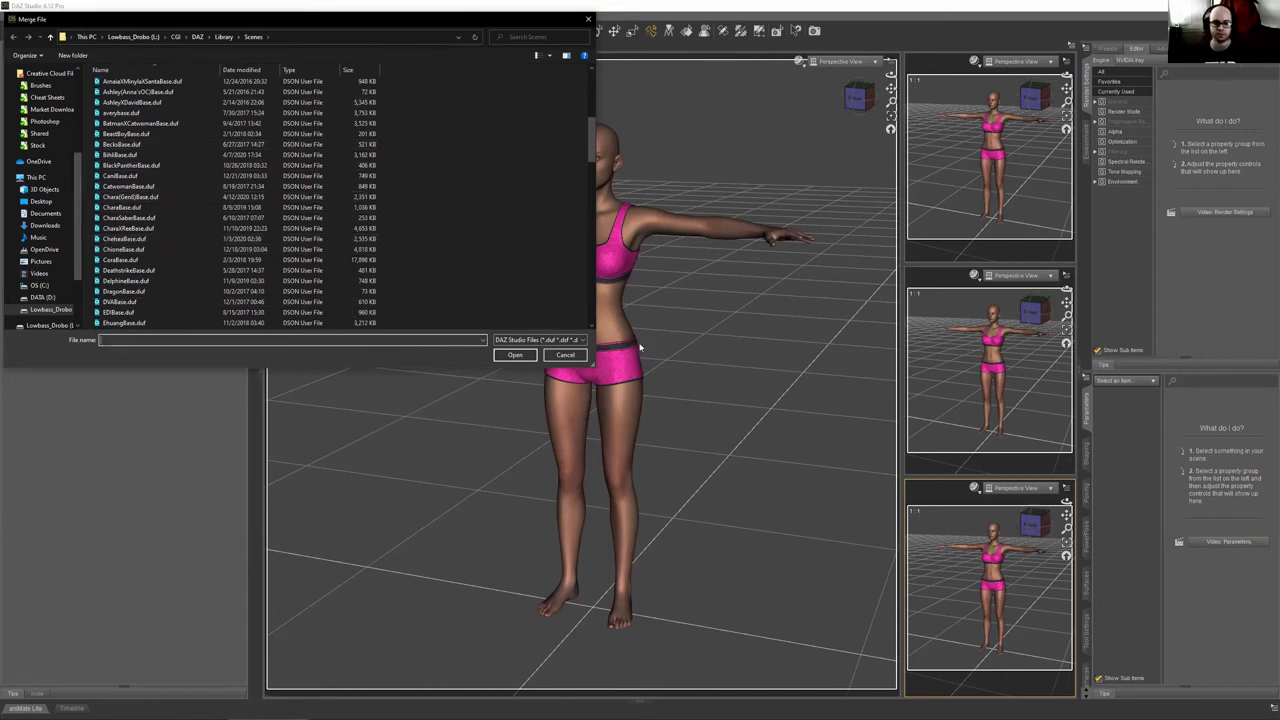
{"action": "key", "text": "Escape"}
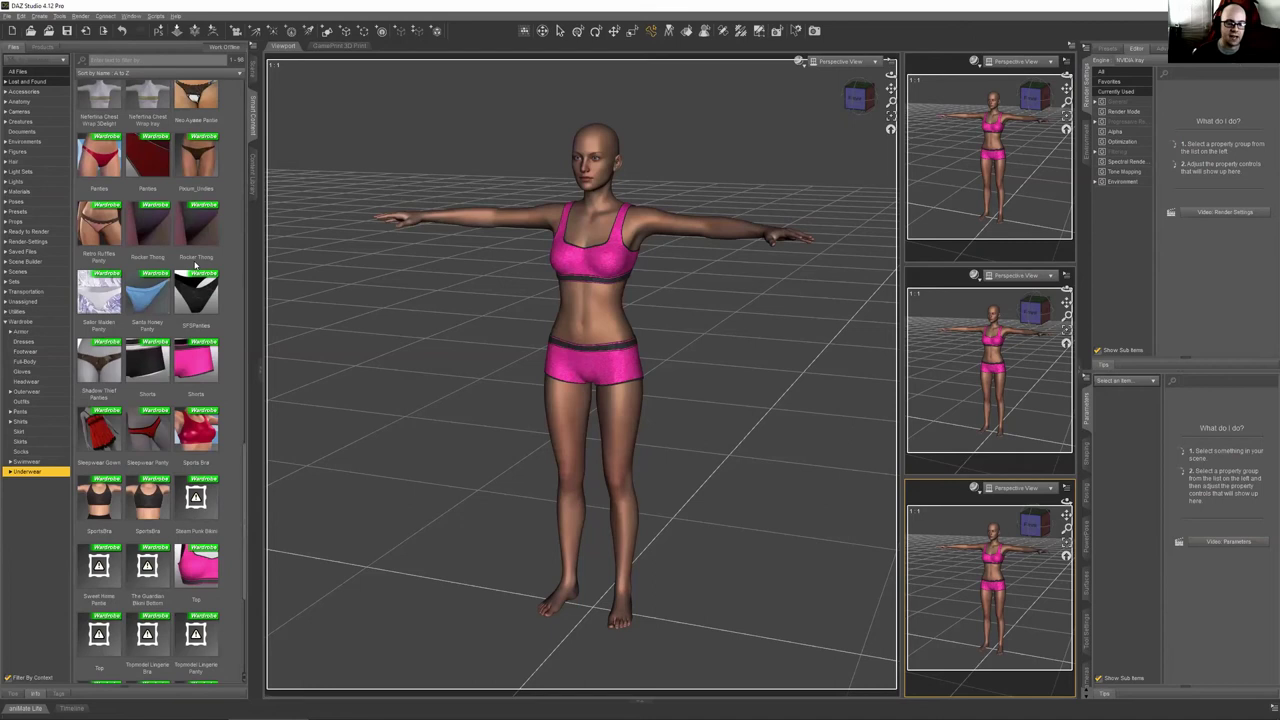
Browse the Environments content and review the options for the Pre_Ward prop, such as Open As New and Merge Into Scene
{"action": "left_click", "coordinate": [33, 142]}
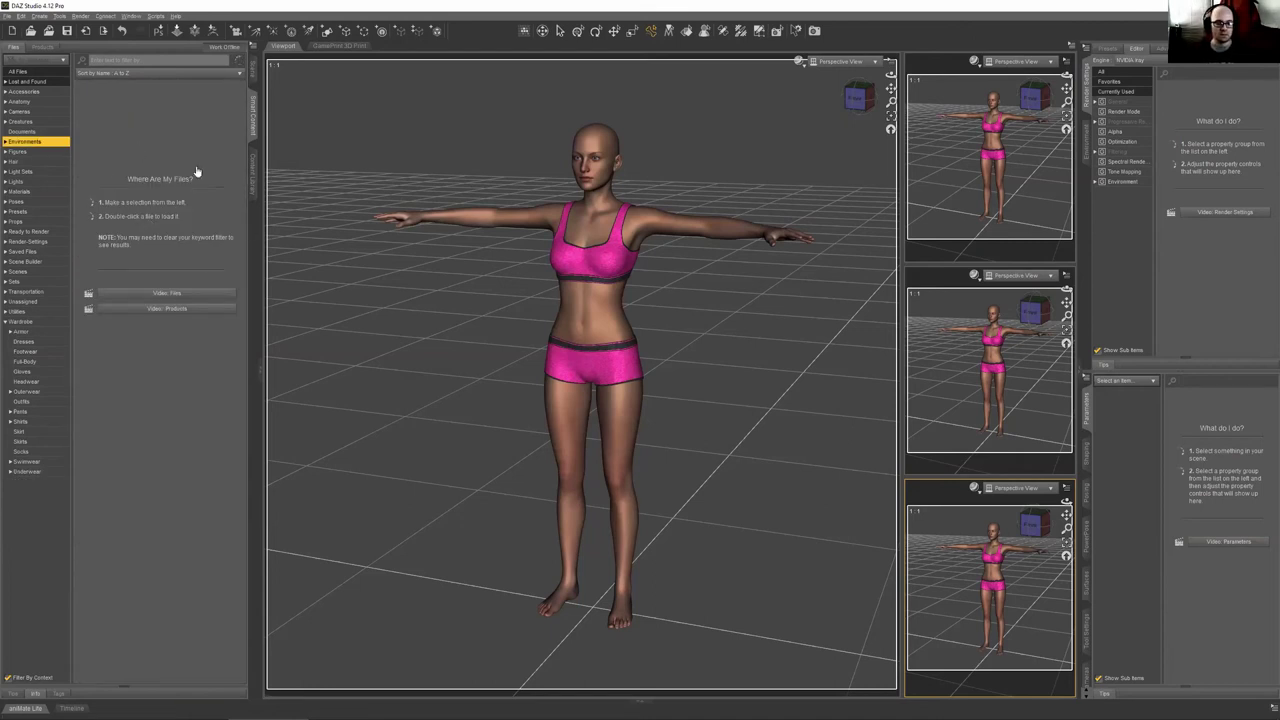
{"action": "left_click", "coordinate": [251, 70]}
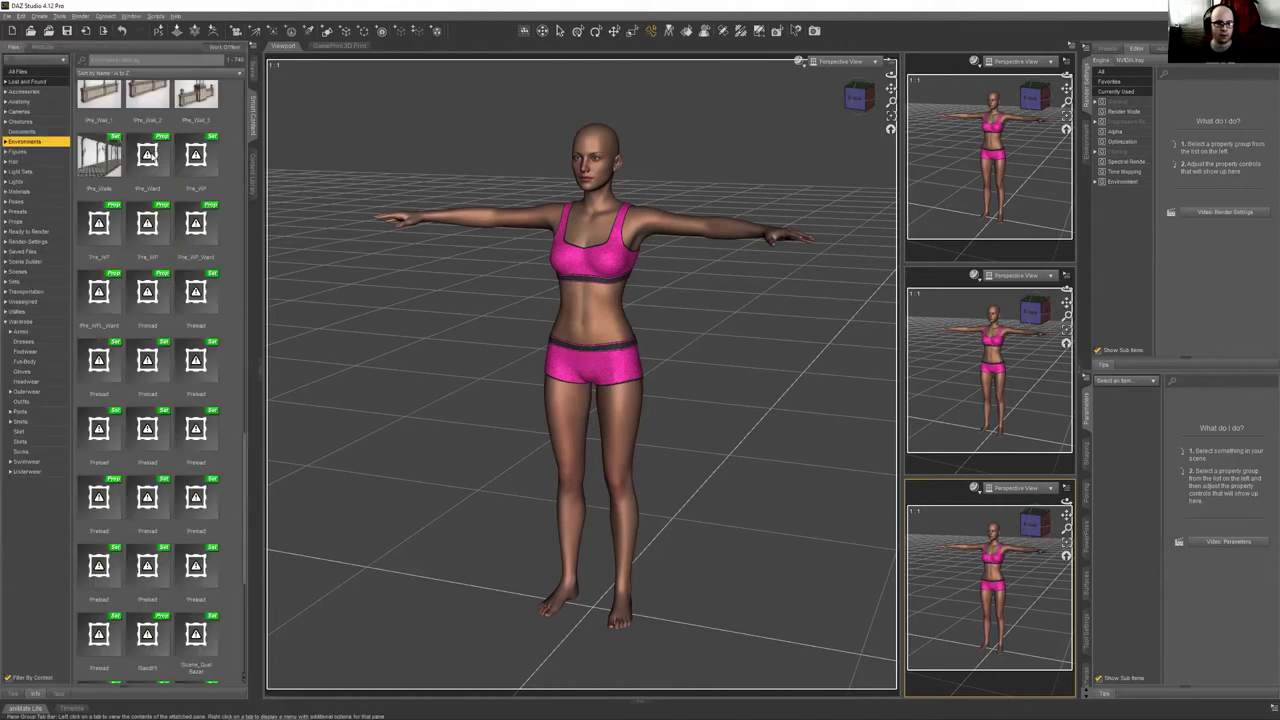
{"action": "right_click", "coordinate": [155, 152]}
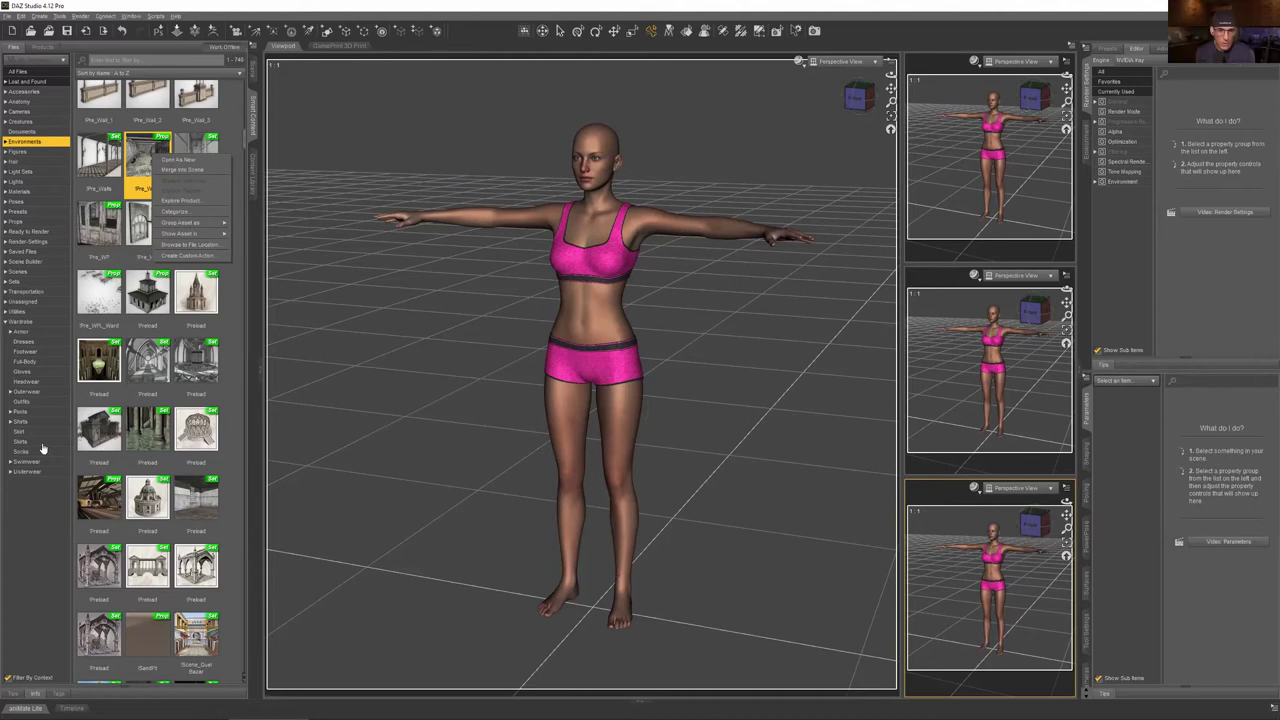
{"action": "left_click", "coordinate": [460, 10]}
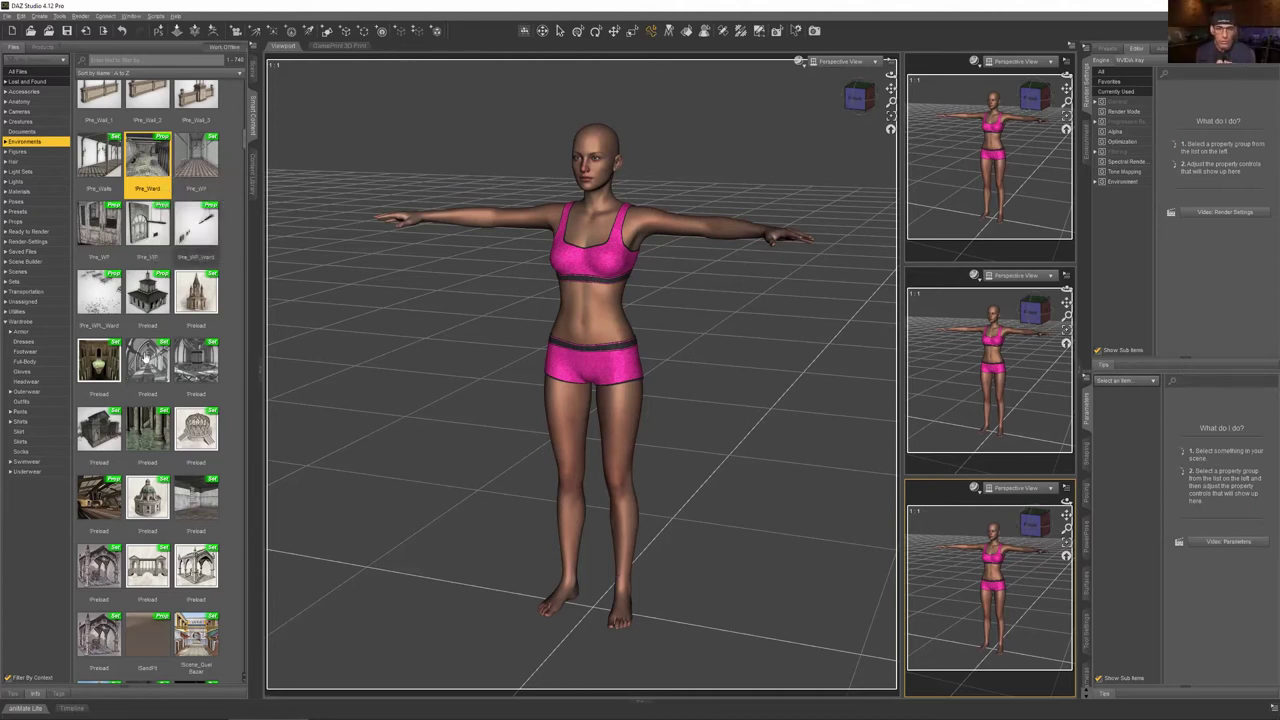
{"action": "mouse_move", "coordinate": [147, 356]}
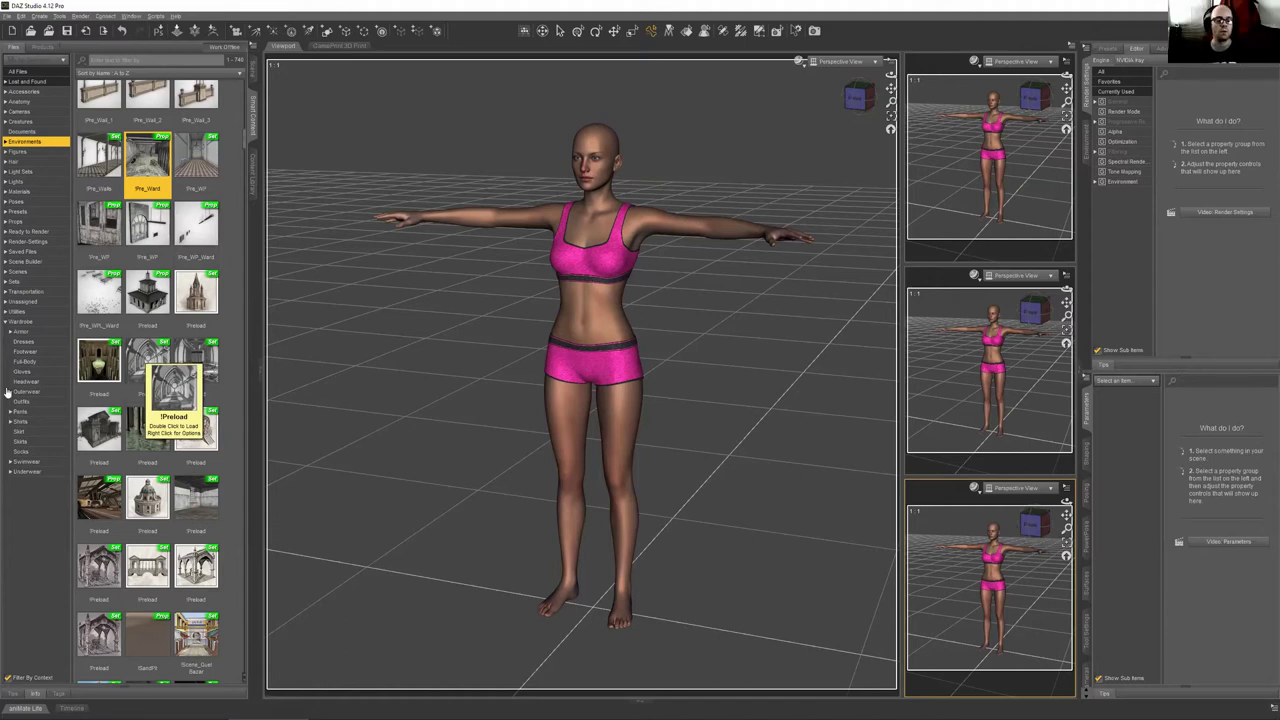
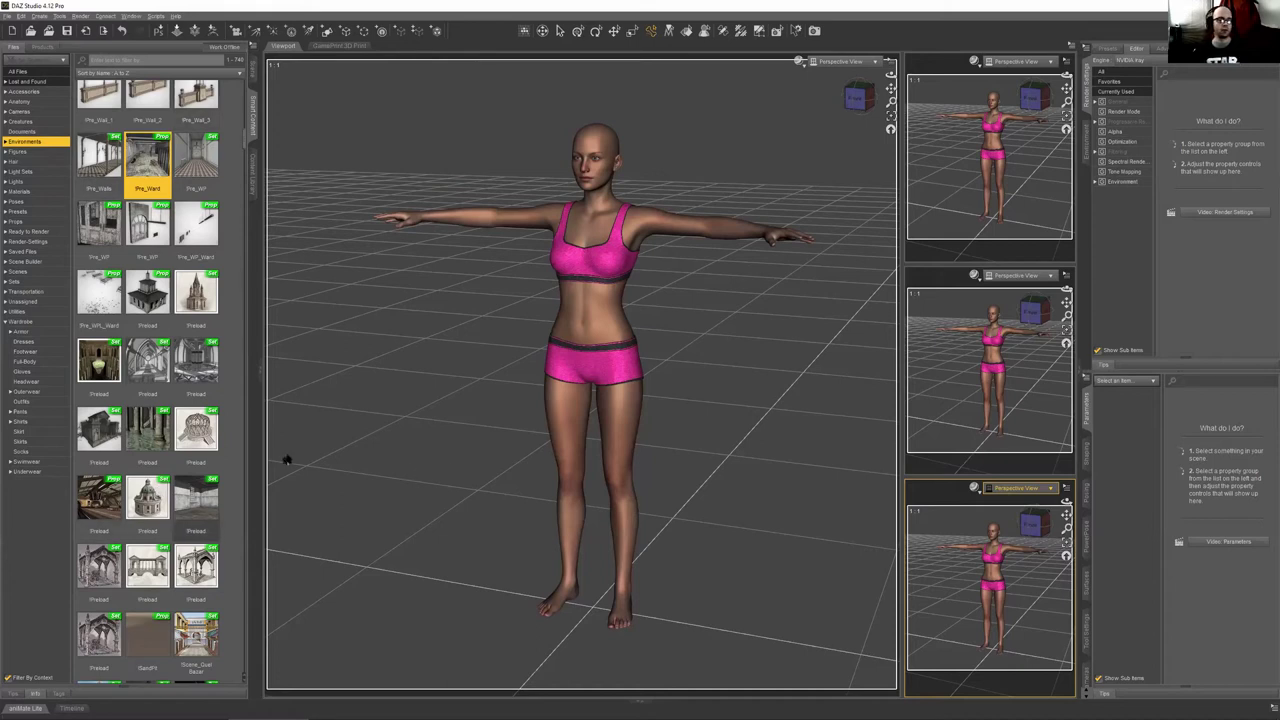
Browse the Environments and Figures categories in Smart Content, going through the full list of figures
{"action": "left_click", "coordinate": [252, 82]}
{"action": "left_click", "coordinate": [253, 128]}
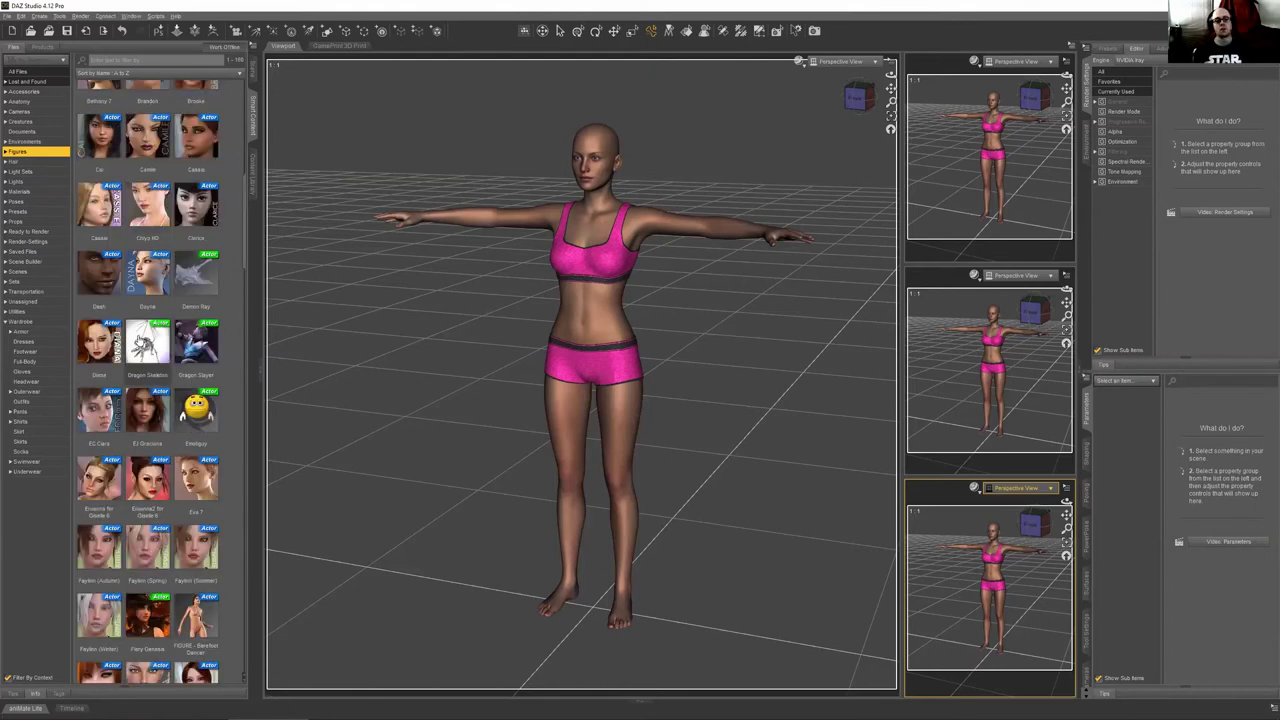
{"action": "left_click", "coordinate": [42, 142]}
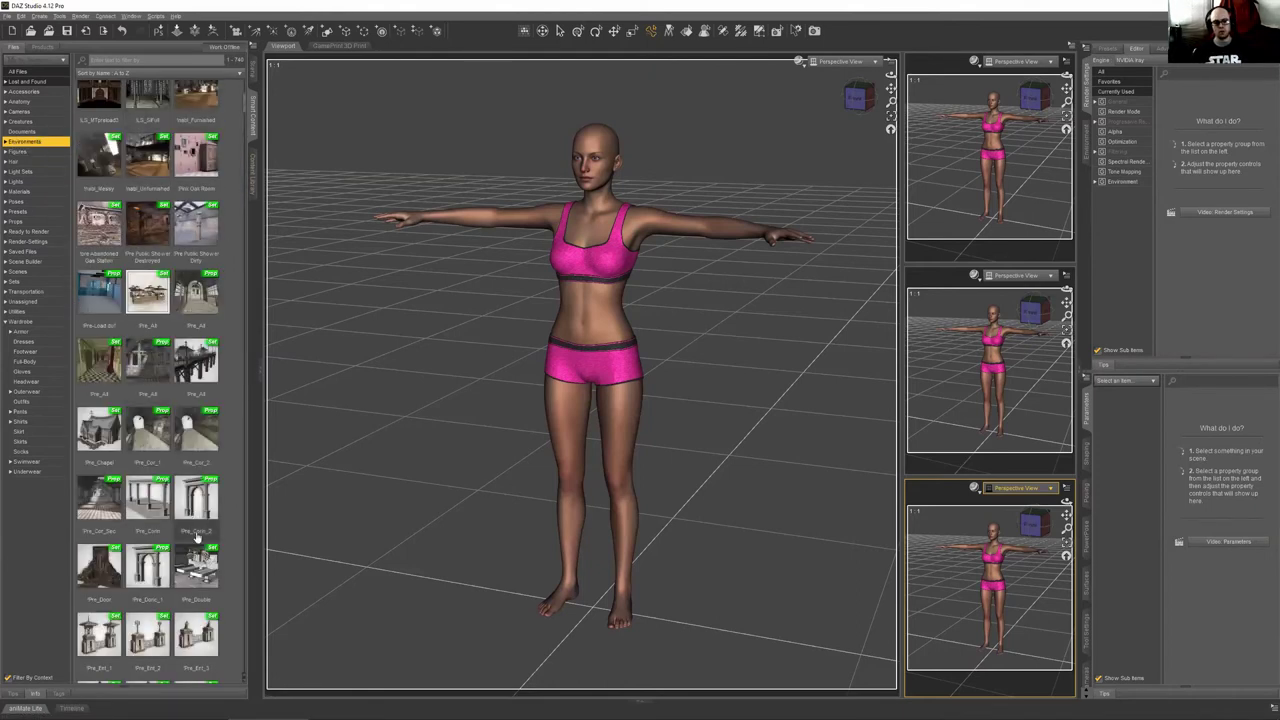
{"action": "left_click", "coordinate": [16, 152]}
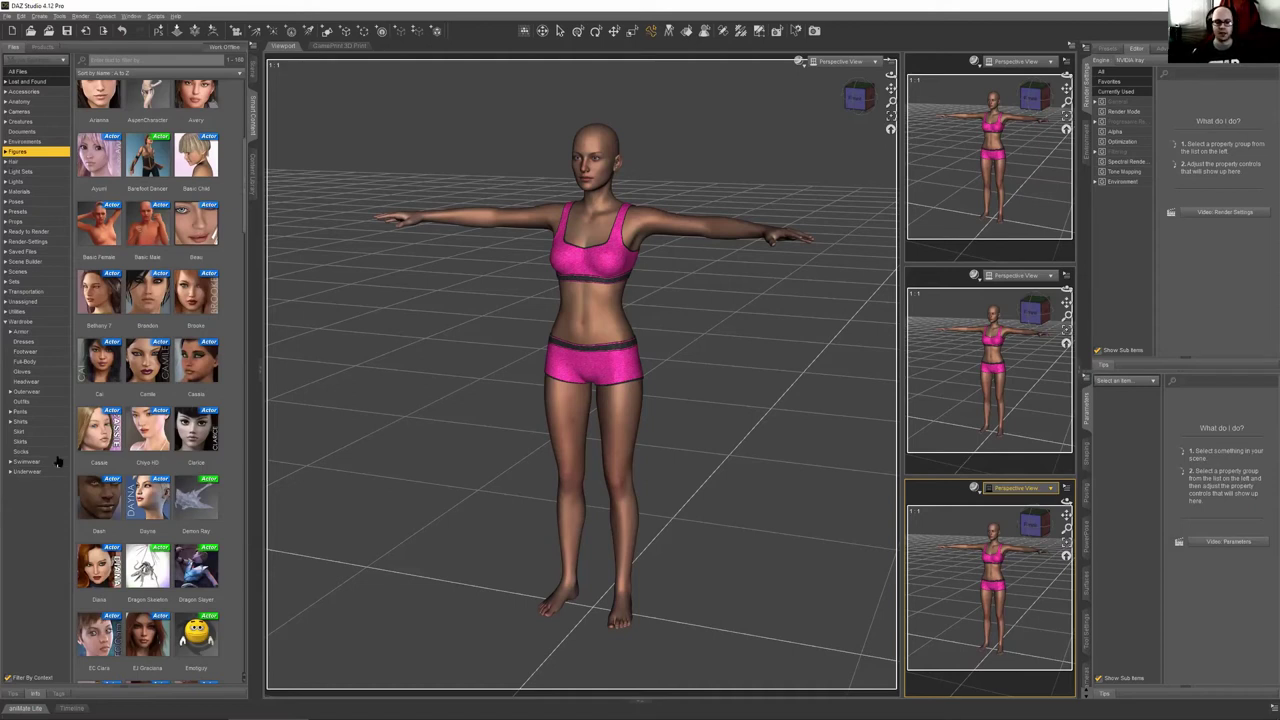
{"action": "scroll", "coordinate": [173, 383], "scroll_direction": "down", "scroll_amount": 10}
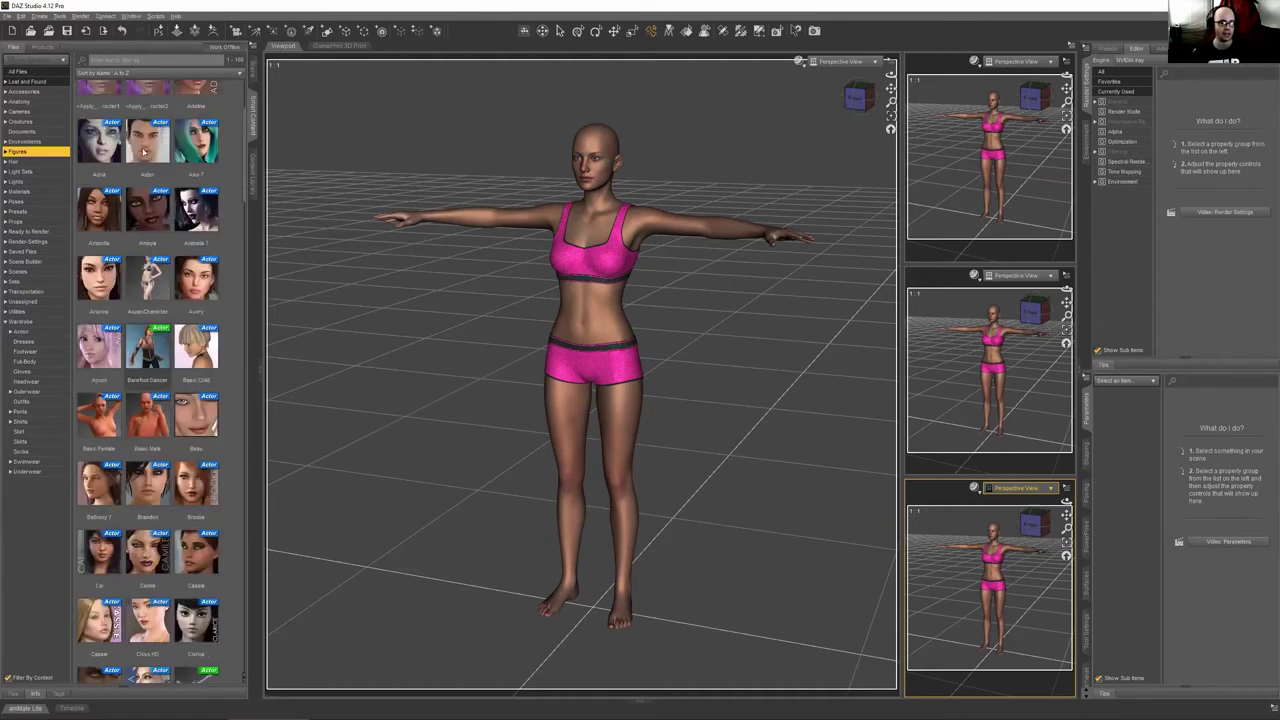
{"action": "scroll", "coordinate": [146, 508], "scroll_direction": "down", "scroll_amount": 10}
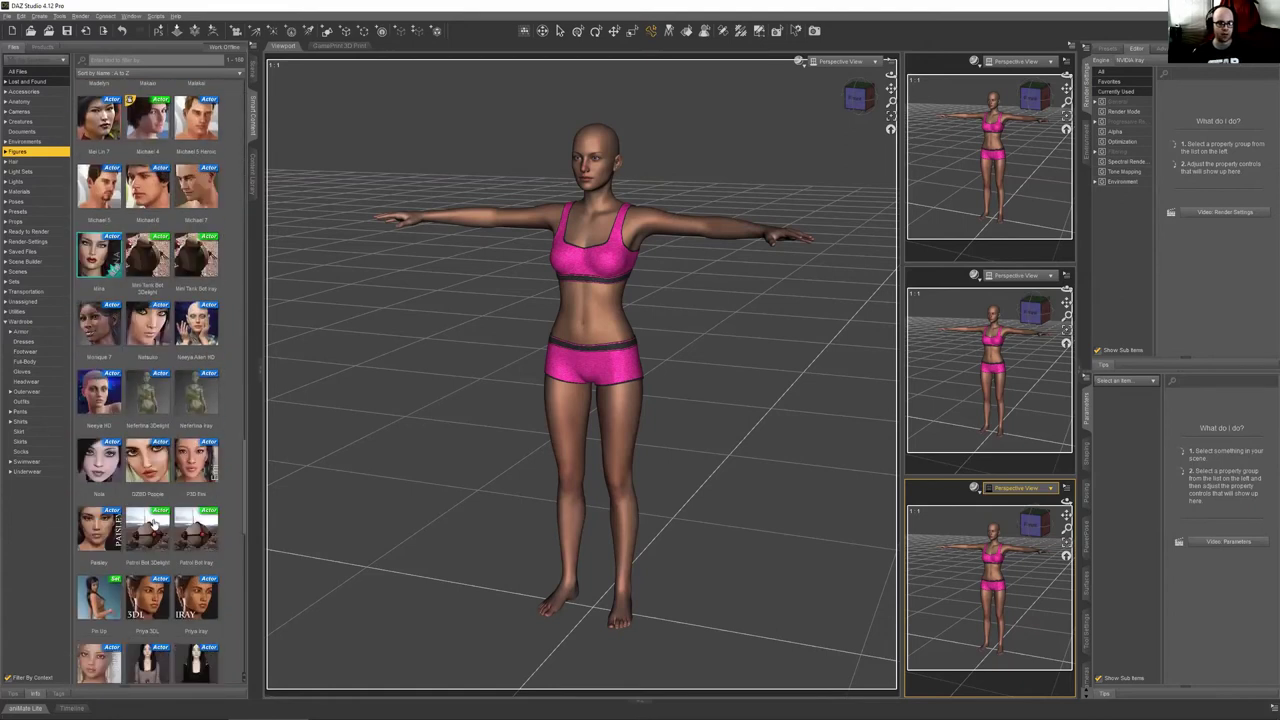
{"action": "scroll", "coordinate": [146, 515], "scroll_direction": "up", "scroll_amount": 3}
{"action": "scroll", "coordinate": [143, 340], "scroll_direction": "down", "scroll_amount": 10}
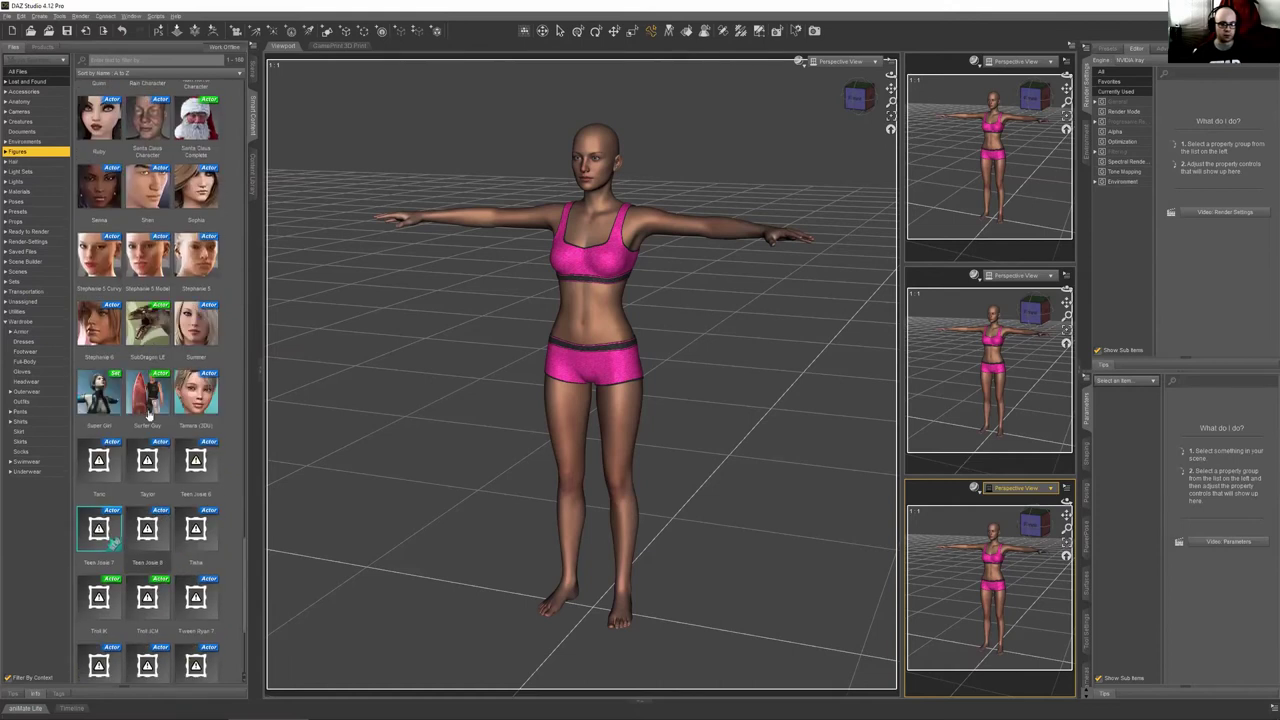
{"action": "scroll", "coordinate": [148, 447], "scroll_direction": "down", "scroll_amount": 1}
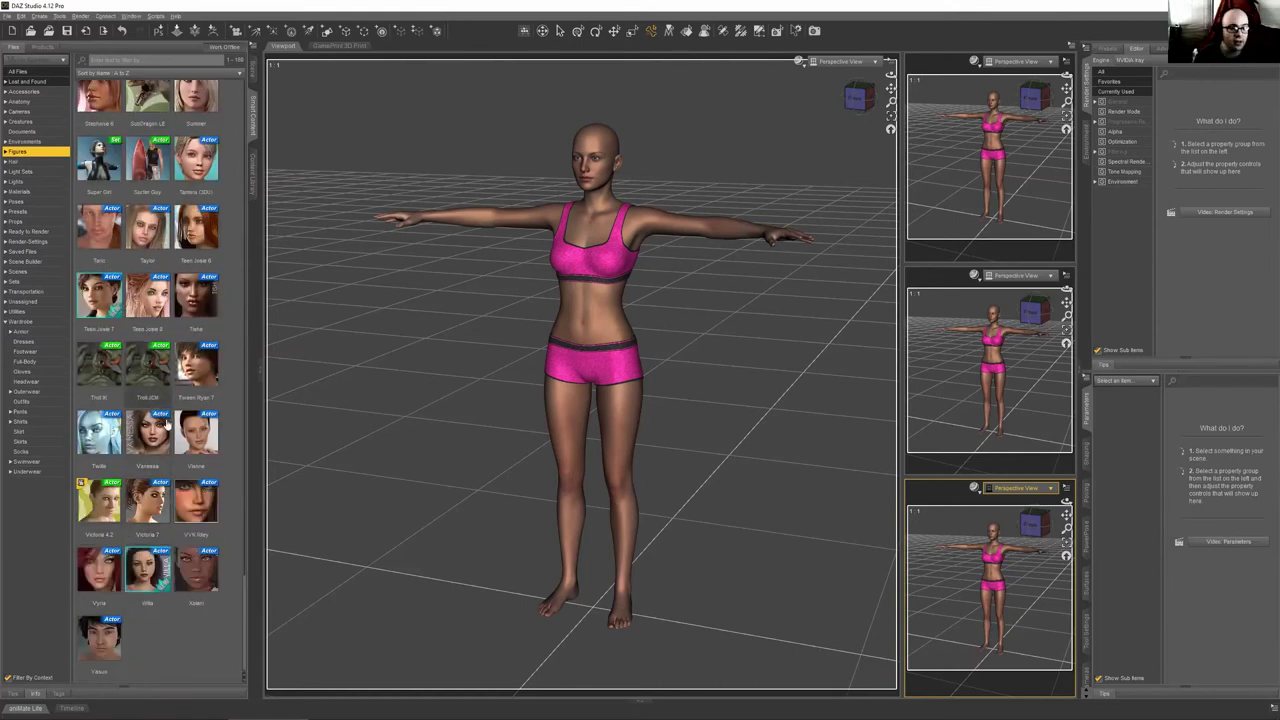
{"action": "scroll", "coordinate": [158, 450], "scroll_direction": "up", "scroll_amount": 5}
{"action": "scroll", "coordinate": [100, 290], "scroll_direction": "up", "scroll_amount": 15}
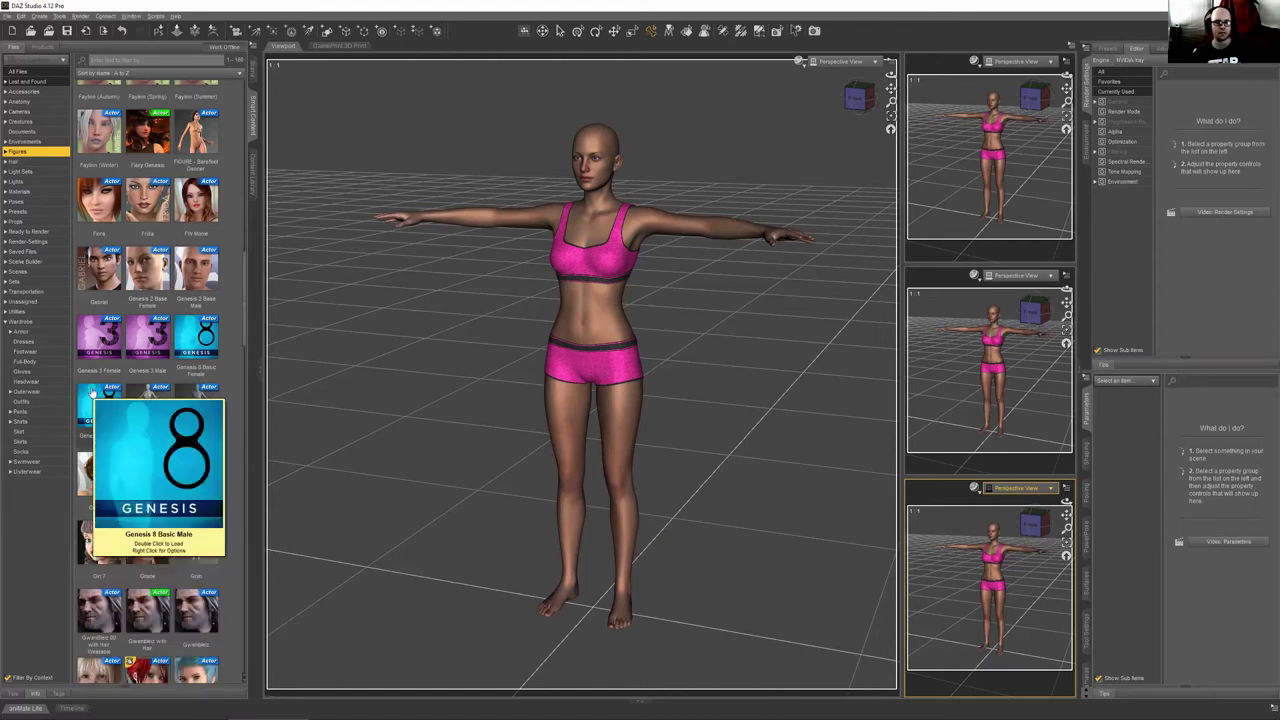
Examine the Genesis base figures in the Figures category, highlighting Genesis 2 Base Female and Genesis 8 Basic Female without loading them
{"action": "mouse_move", "coordinate": [112, 346]}
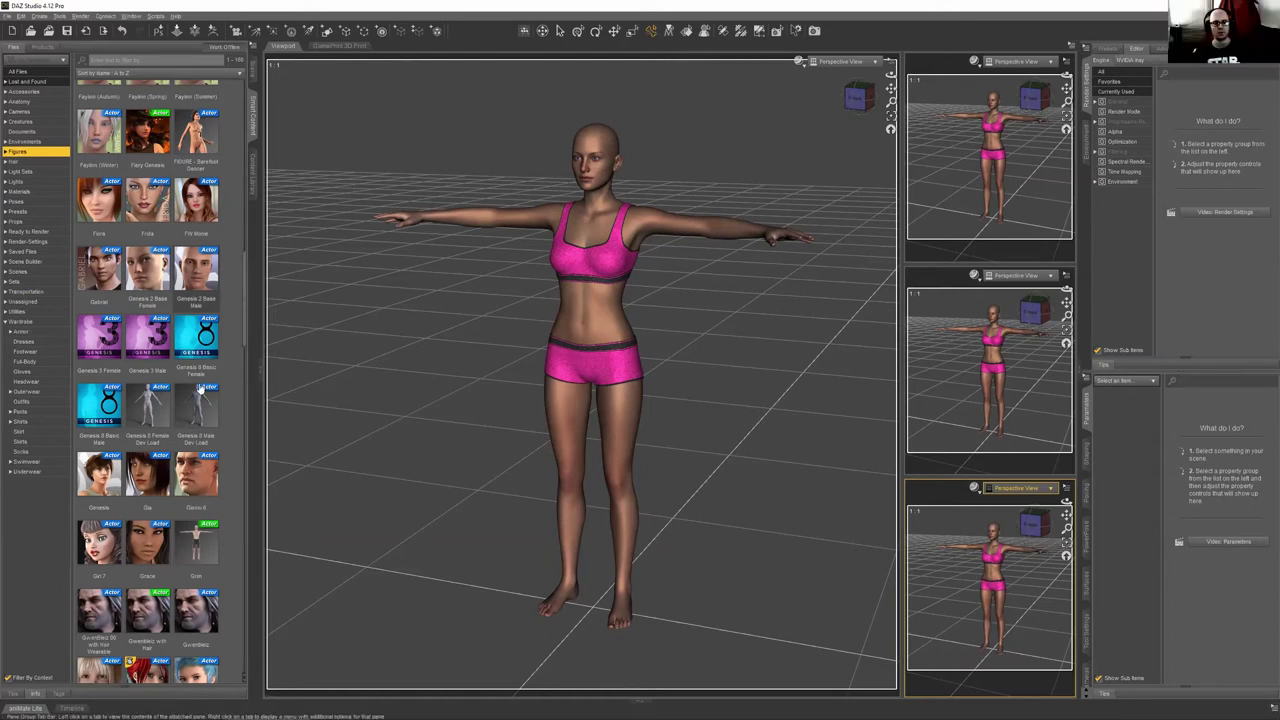
{"action": "scroll", "coordinate": [200, 390], "scroll_direction": "down", "scroll_amount": 5}
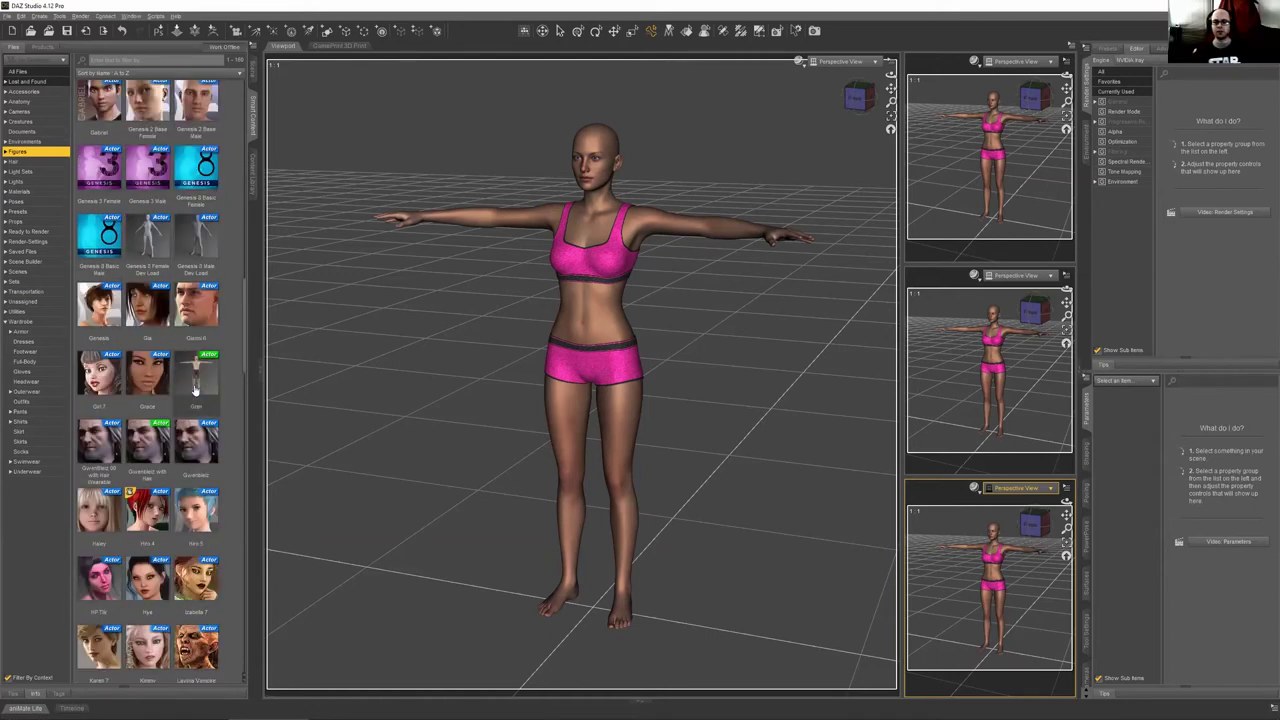
{"action": "scroll", "coordinate": [196, 393], "scroll_direction": "down", "scroll_amount": 1}
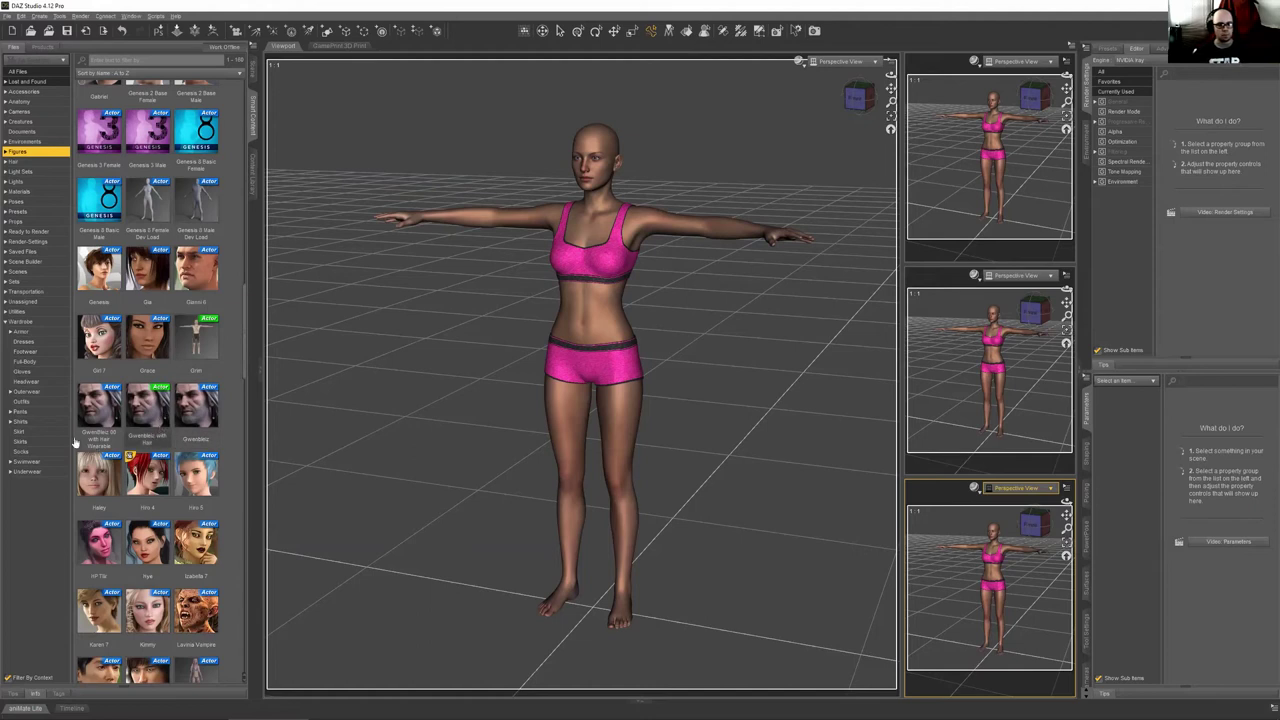
{"action": "scroll", "coordinate": [78, 446], "scroll_direction": "up", "scroll_amount": 1}
{"action": "scroll", "coordinate": [124, 414], "scroll_direction": "up", "scroll_amount": 2}
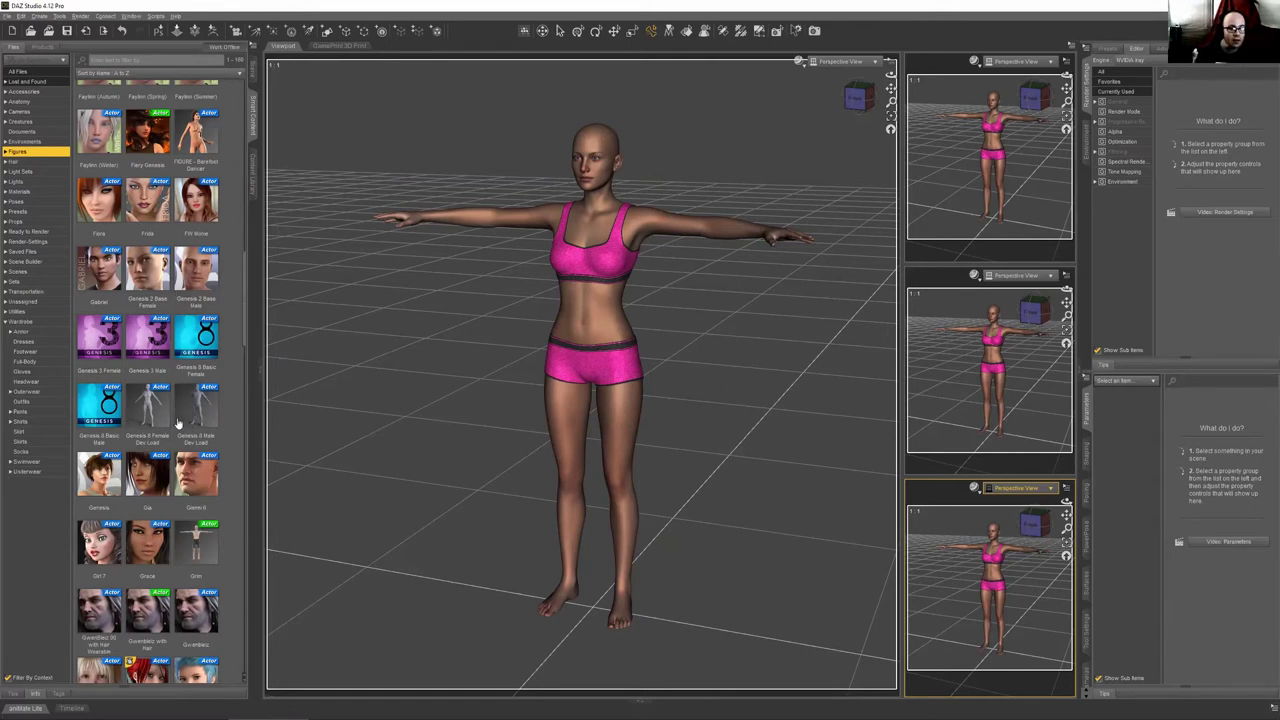
{"action": "scroll", "coordinate": [218, 305], "scroll_direction": "up", "scroll_amount": 5}
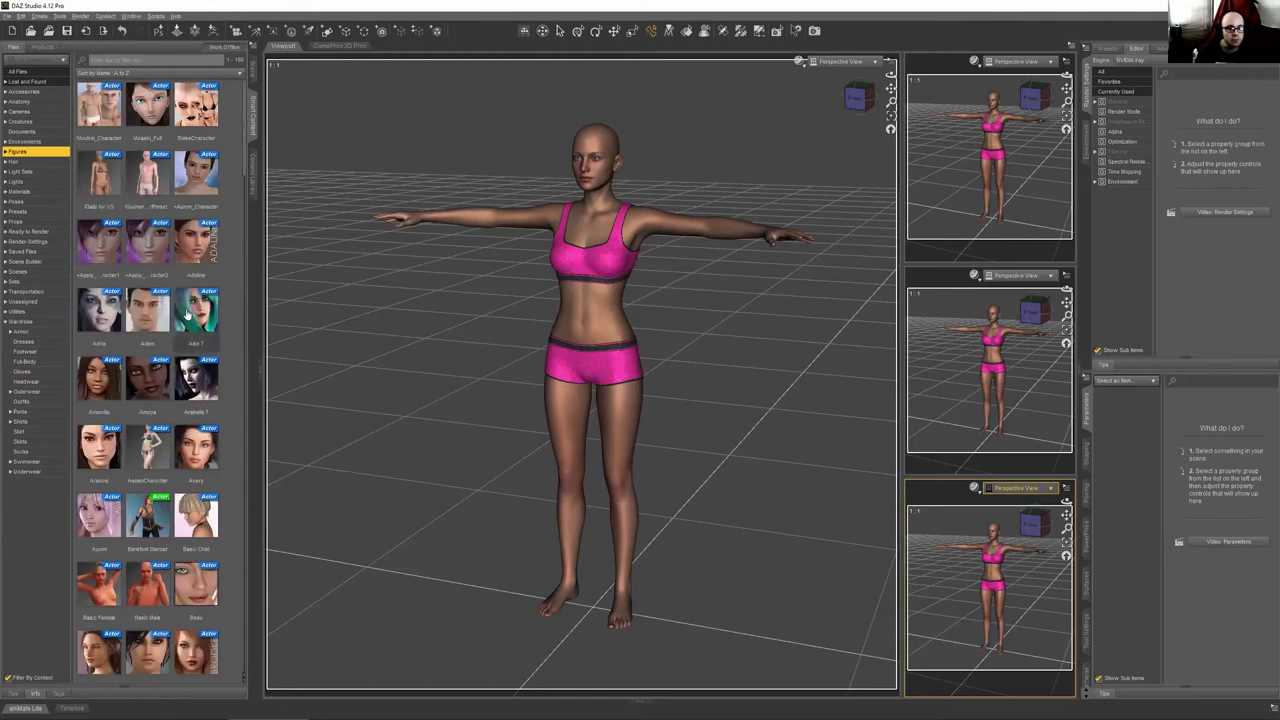
{"action": "scroll", "coordinate": [240, 335], "scroll_direction": "down", "scroll_amount": 6}
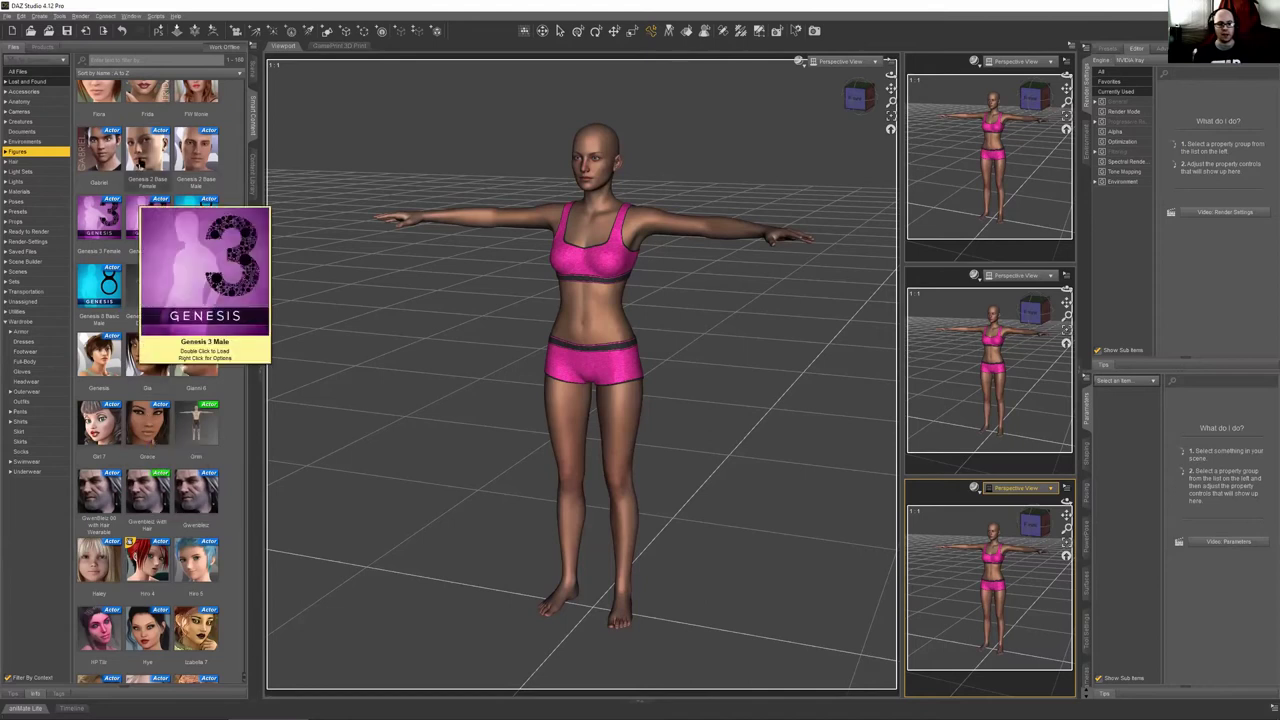
{"action": "left_click", "coordinate": [147, 150]}
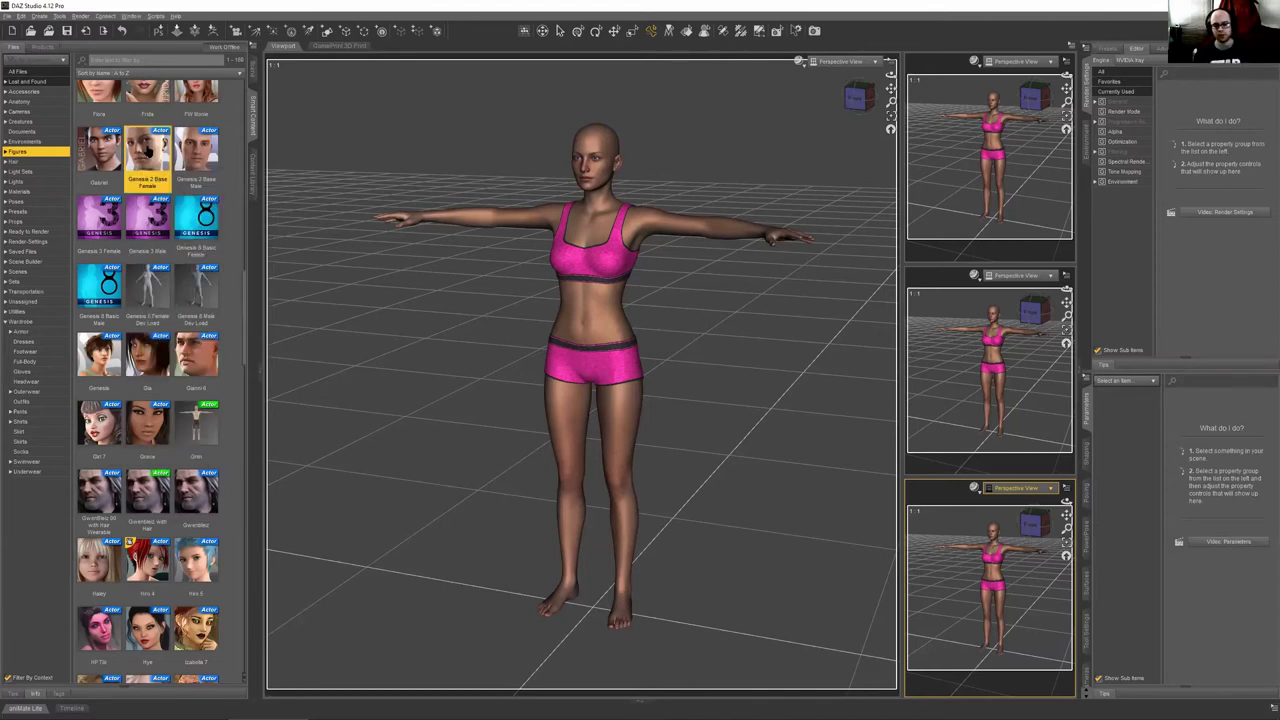
{"action": "left_click", "coordinate": [192, 232]}
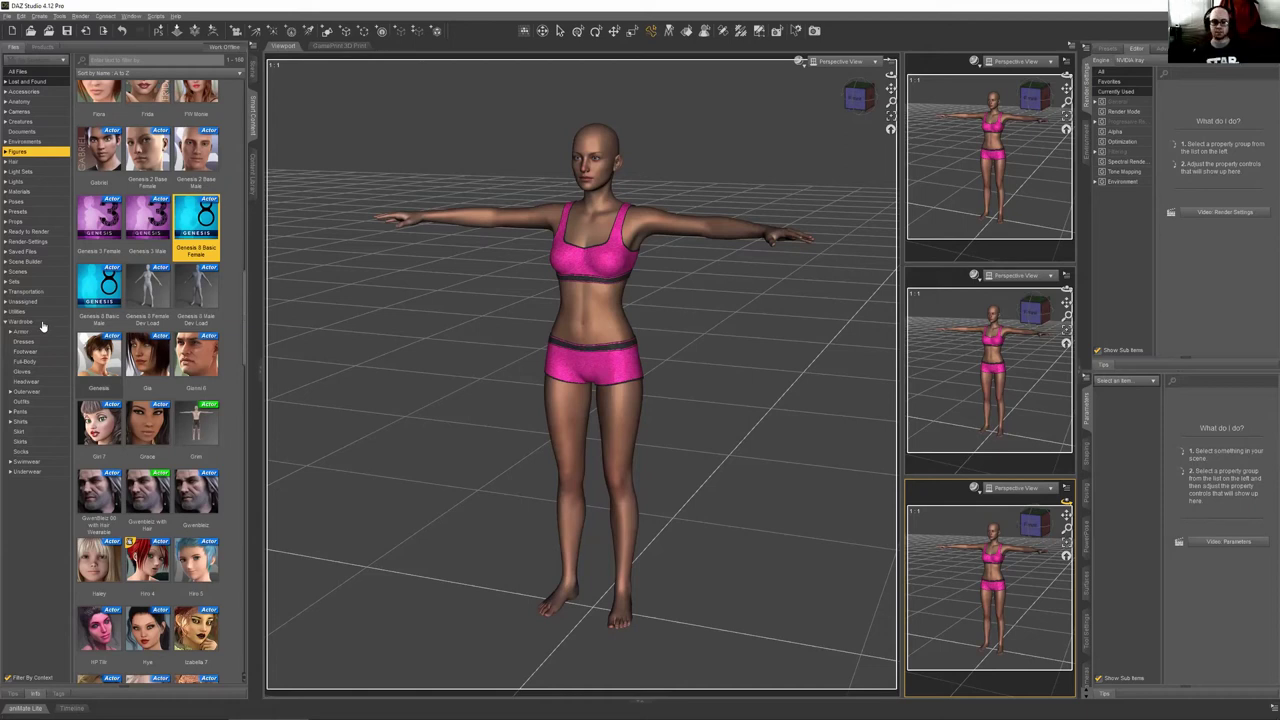
{"action": "scroll", "coordinate": [123, 420], "scroll_direction": "up", "scroll_amount": 2}
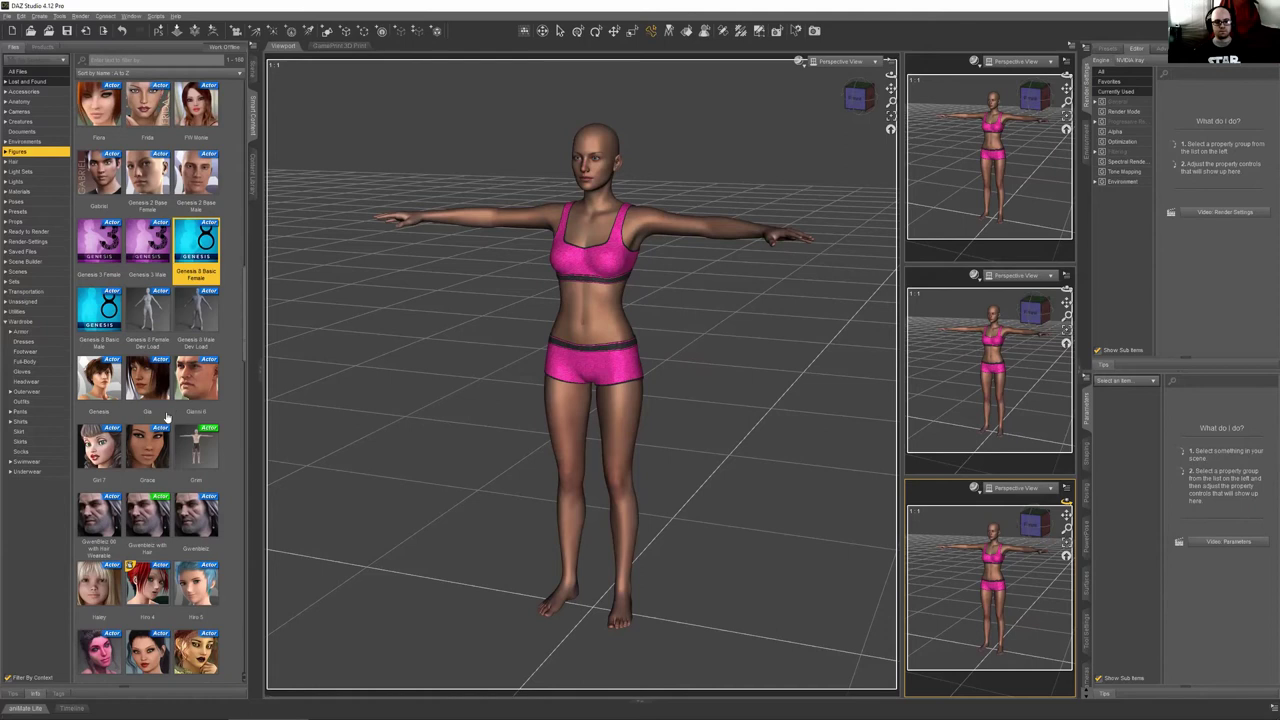
{"action": "scroll", "coordinate": [123, 433], "scroll_direction": "up", "scroll_amount": 2}
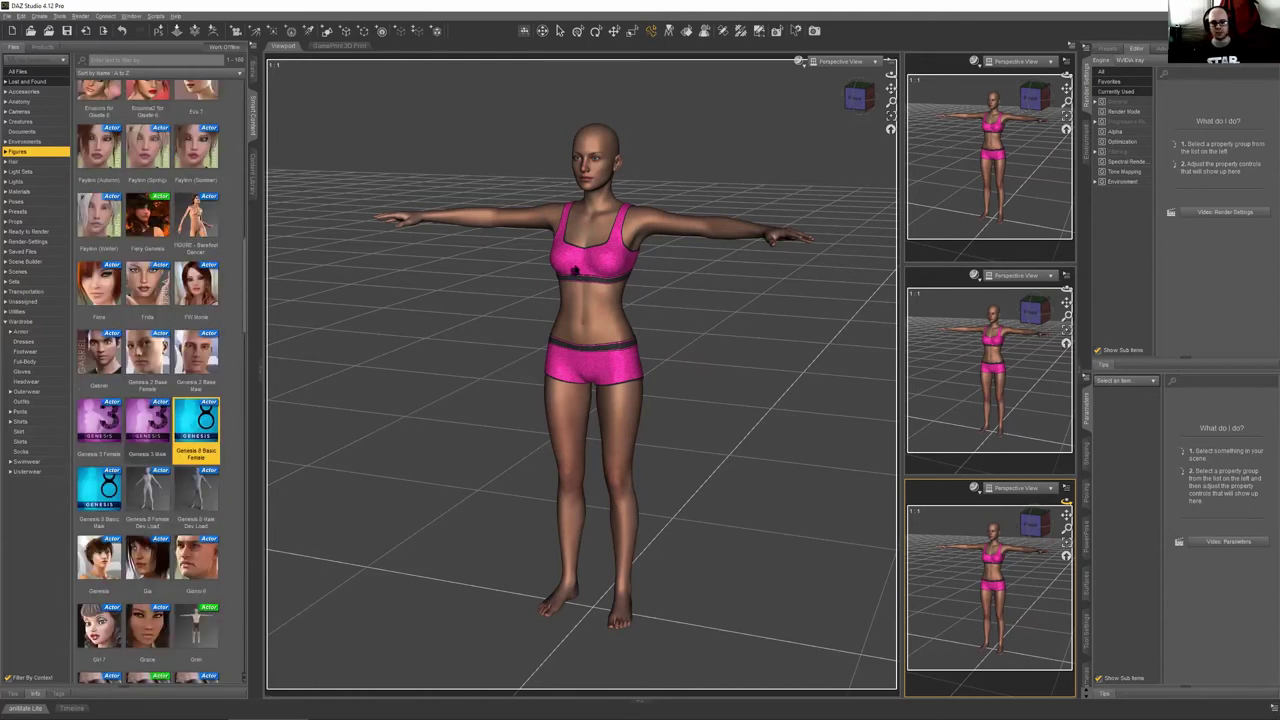
Select Genesis 2 Female in the scene and show the Figures content compatible with it
{"action": "left_click", "coordinate": [257, 84]}
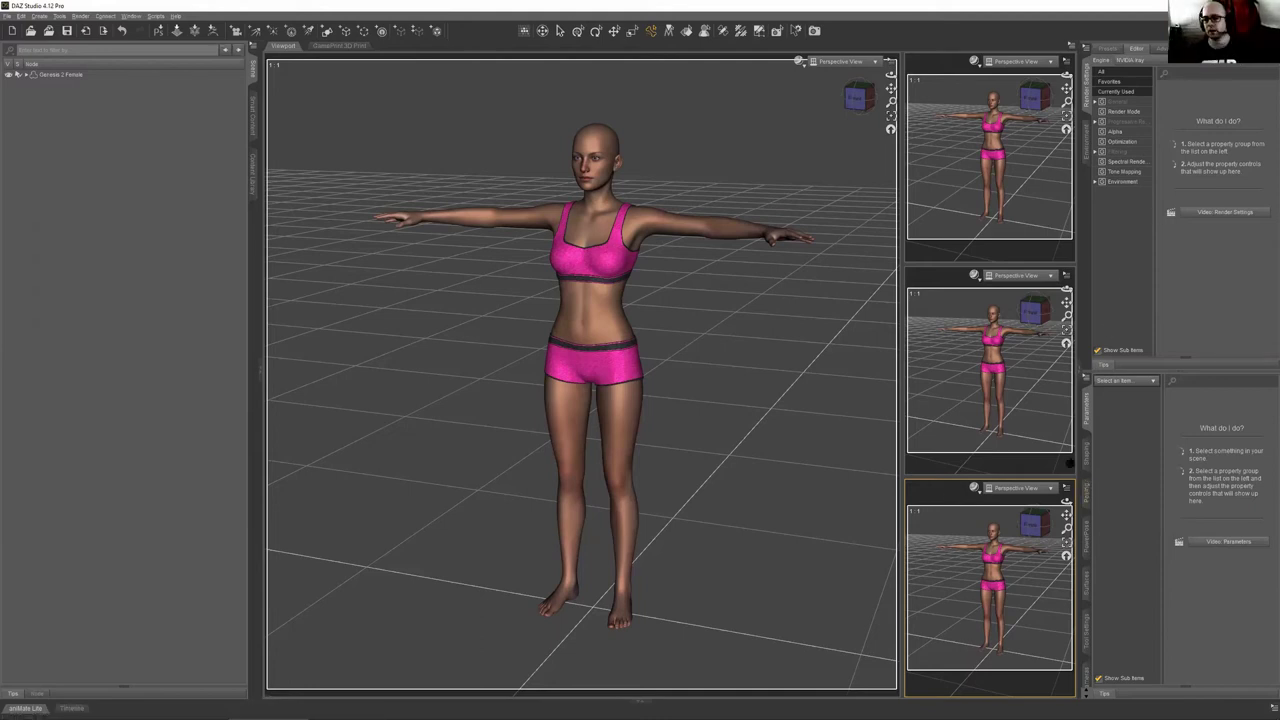
{"action": "left_click", "coordinate": [67, 76]}
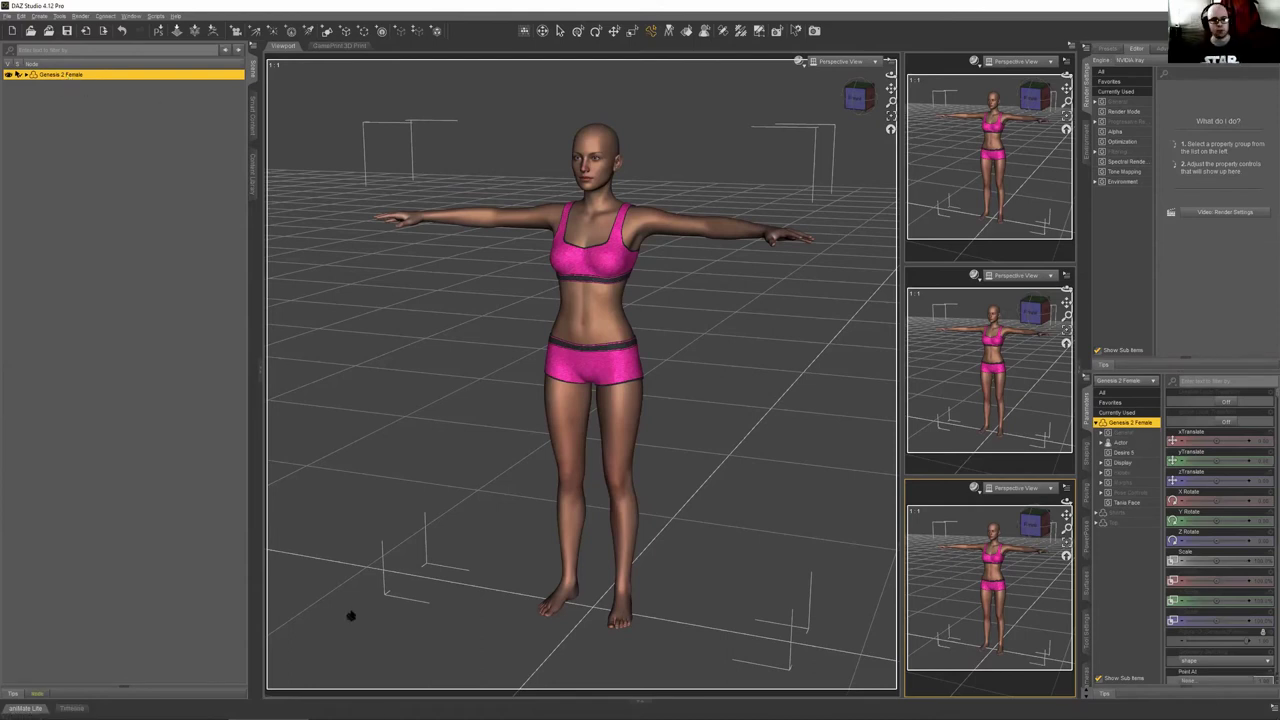
{"action": "left_click", "coordinate": [4, 131]}
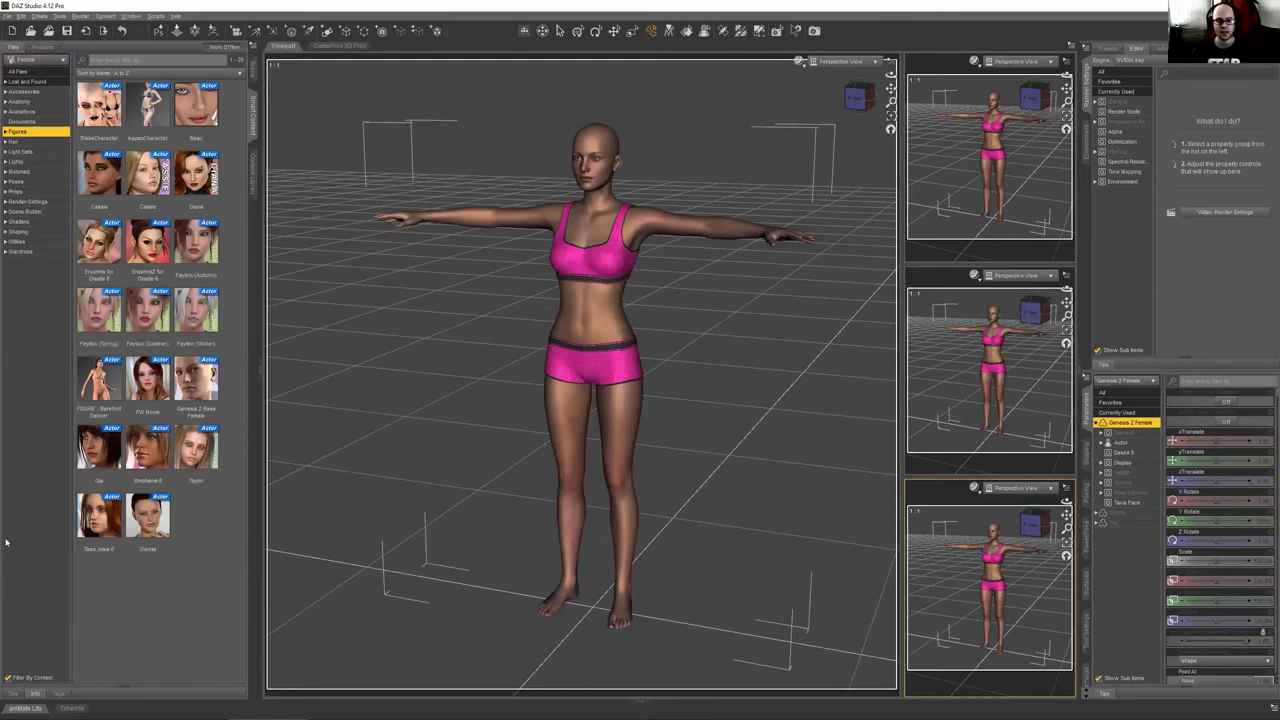
Load the Gia character, applying it to the currently selected Genesis 2 Female figure
{"action": "double_click", "coordinate": [93, 452]}
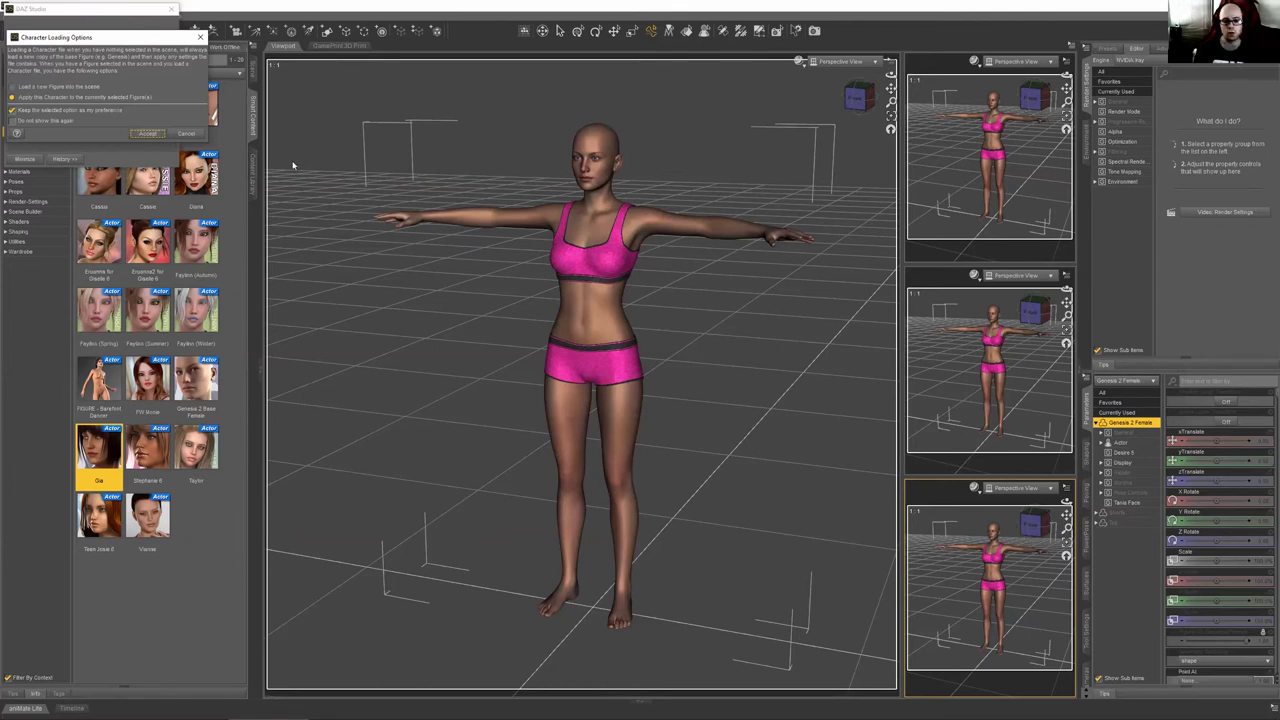
{"action": "left_click_drag", "start_coordinate": [293, 165], "coordinate": [323, 202]}
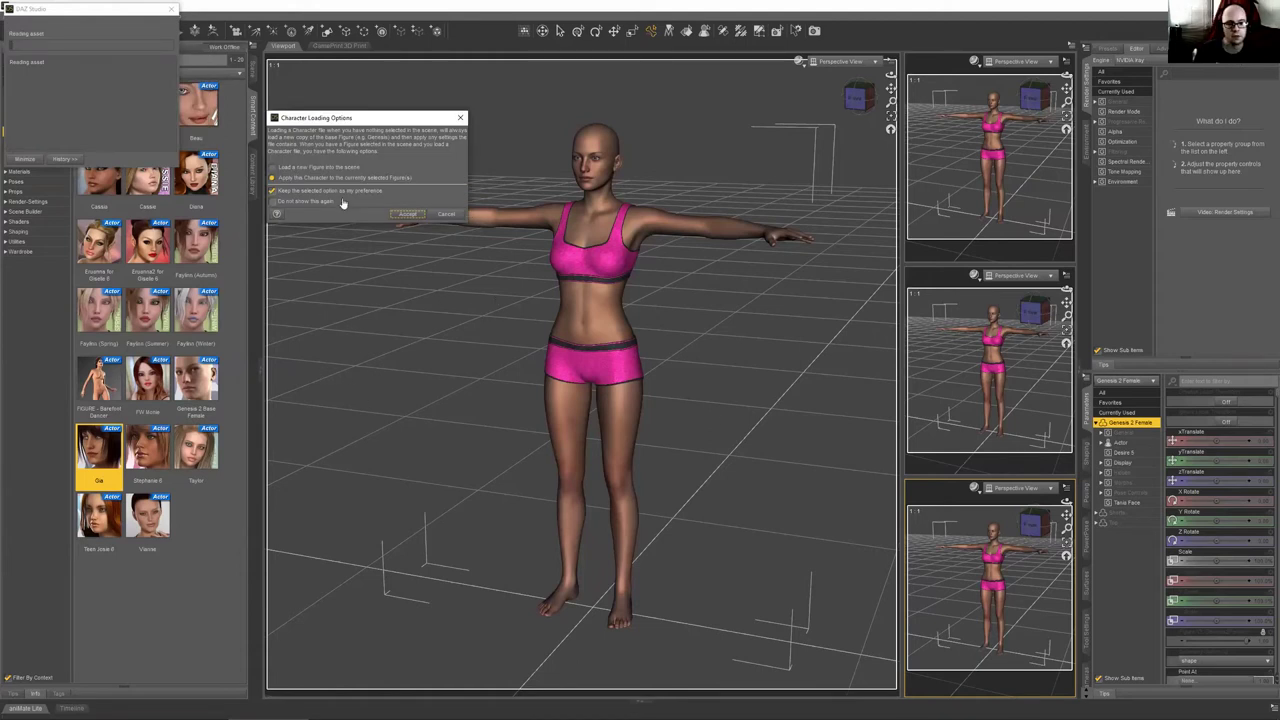
{"action": "left_click", "coordinate": [401, 216]}
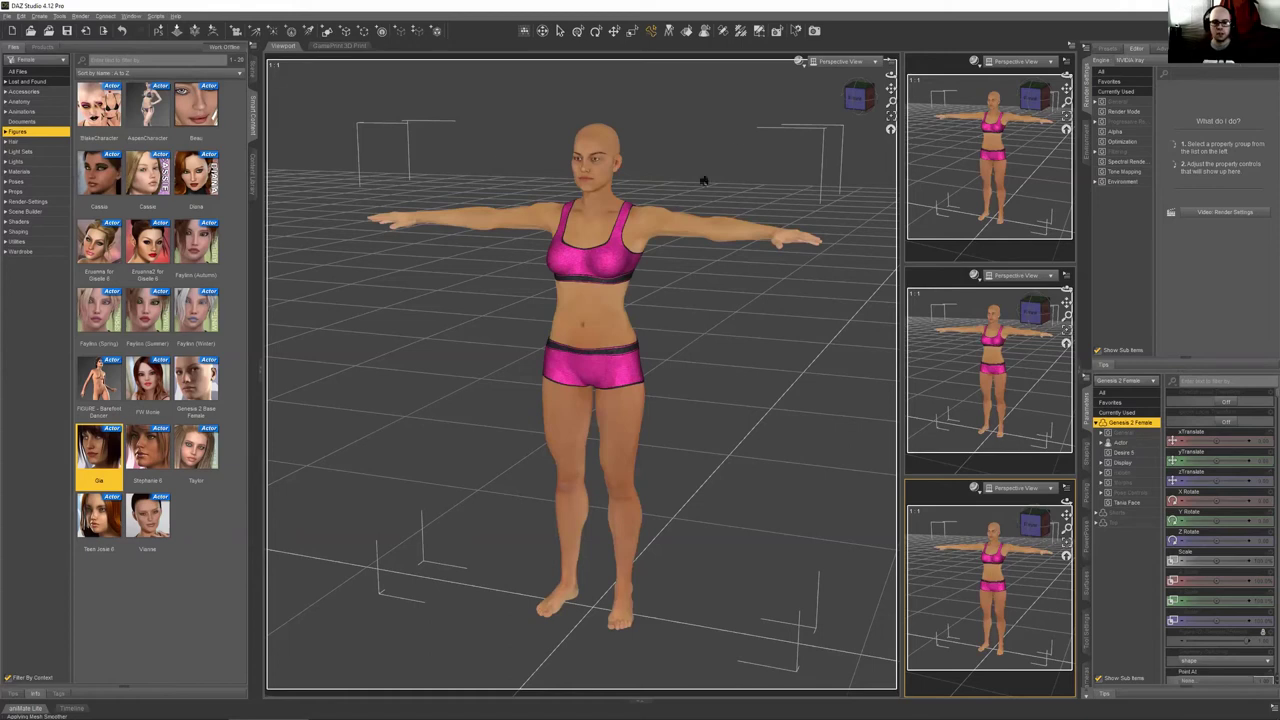
Undo the Gia character application and frame the figure from the front in the main viewport
{"action": "left_click", "coordinate": [890, 88]}
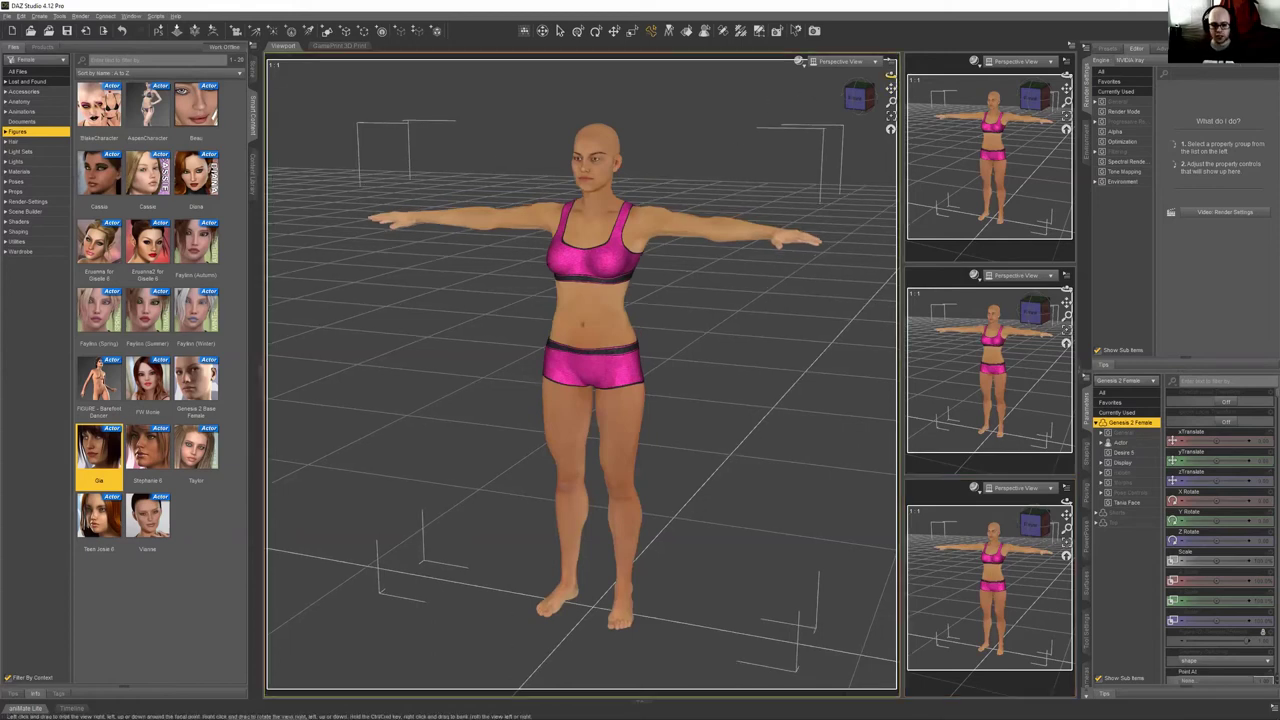
{"action": "left_click_drag", "start_coordinate": [890, 88], "coordinate": [666, 163]}
{"action": "key", "text": "ctrl+z"}
{"action": "key", "text": "ctrl+f"}
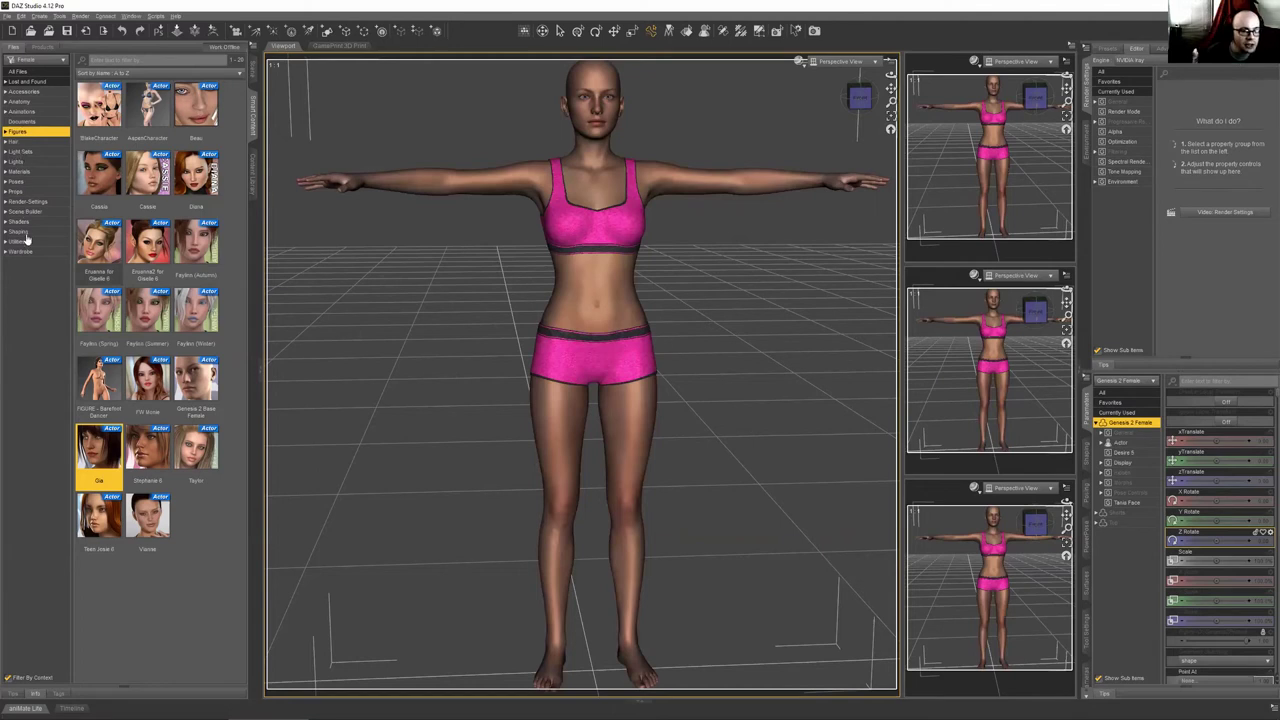
Browse the Shaping presets for Genesis 2 Female and return to its compatible Figures content
{"action": "left_click", "coordinate": [20, 232]}
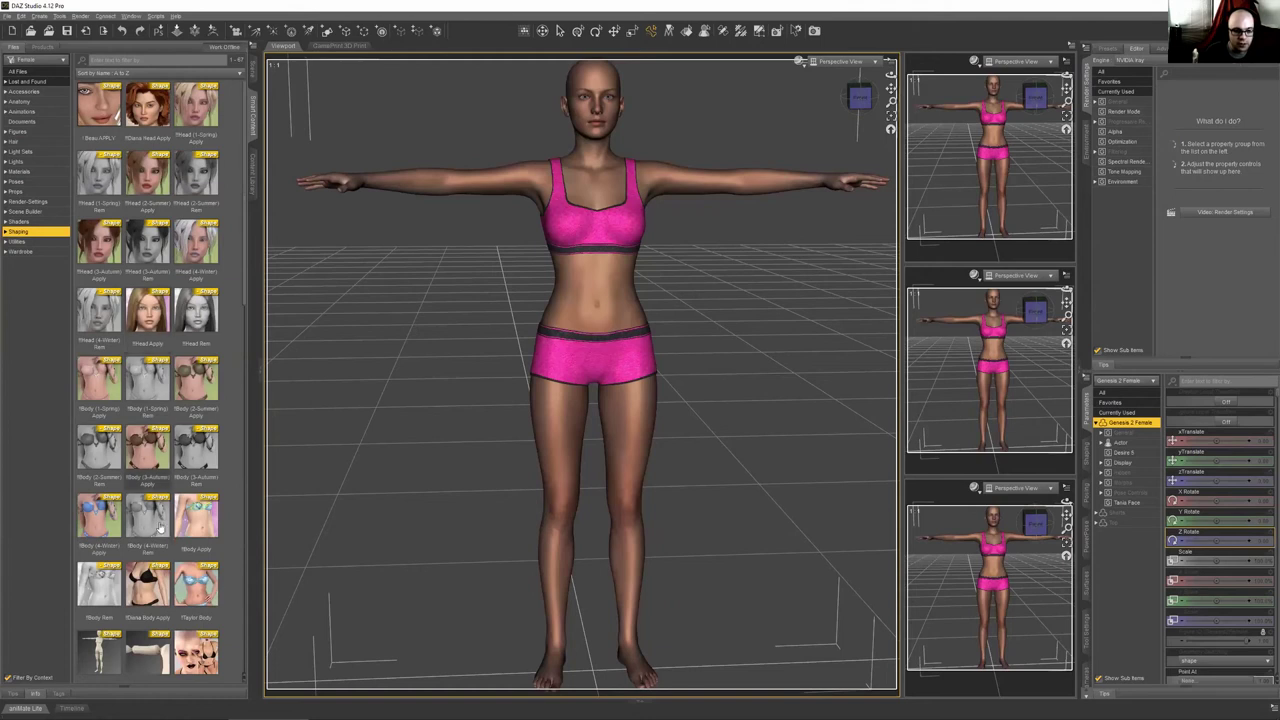
{"action": "scroll", "coordinate": [167, 537], "scroll_direction": "down", "scroll_amount": 10}
{"action": "scroll", "coordinate": [180, 250], "scroll_direction": "down", "scroll_amount": 3}
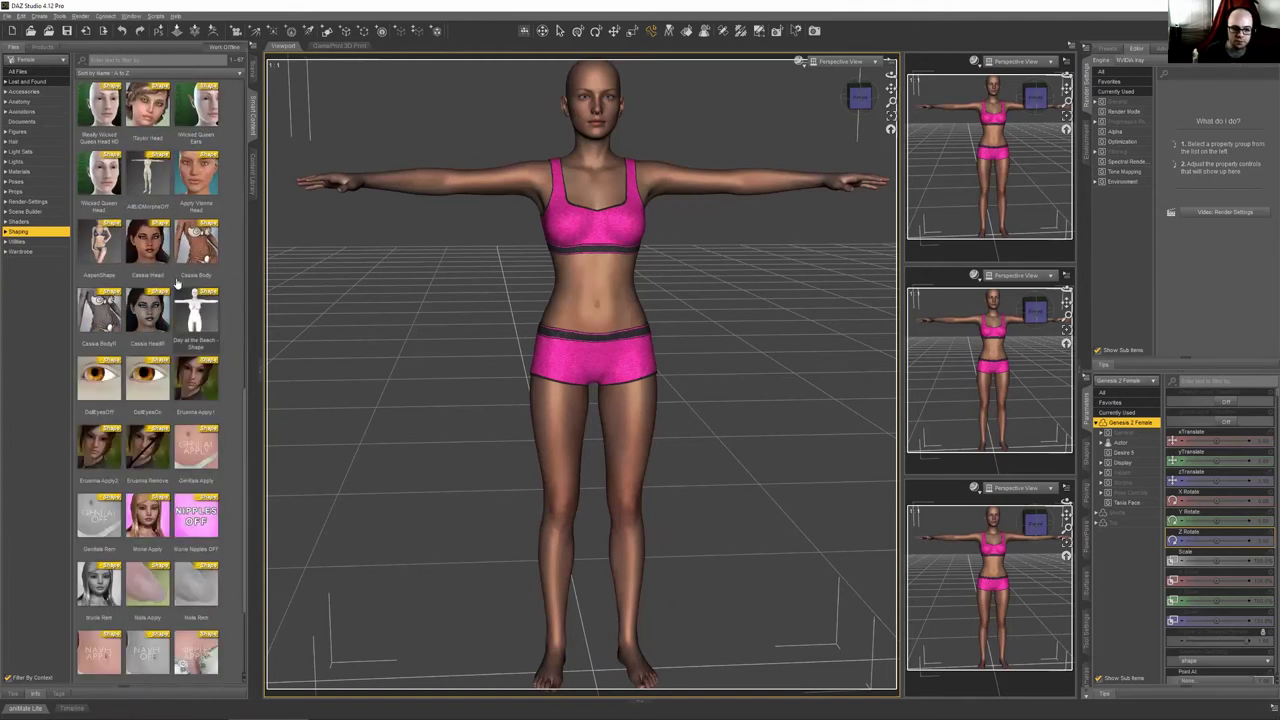
{"action": "scroll", "coordinate": [182, 380], "scroll_direction": "up", "scroll_amount": 12}
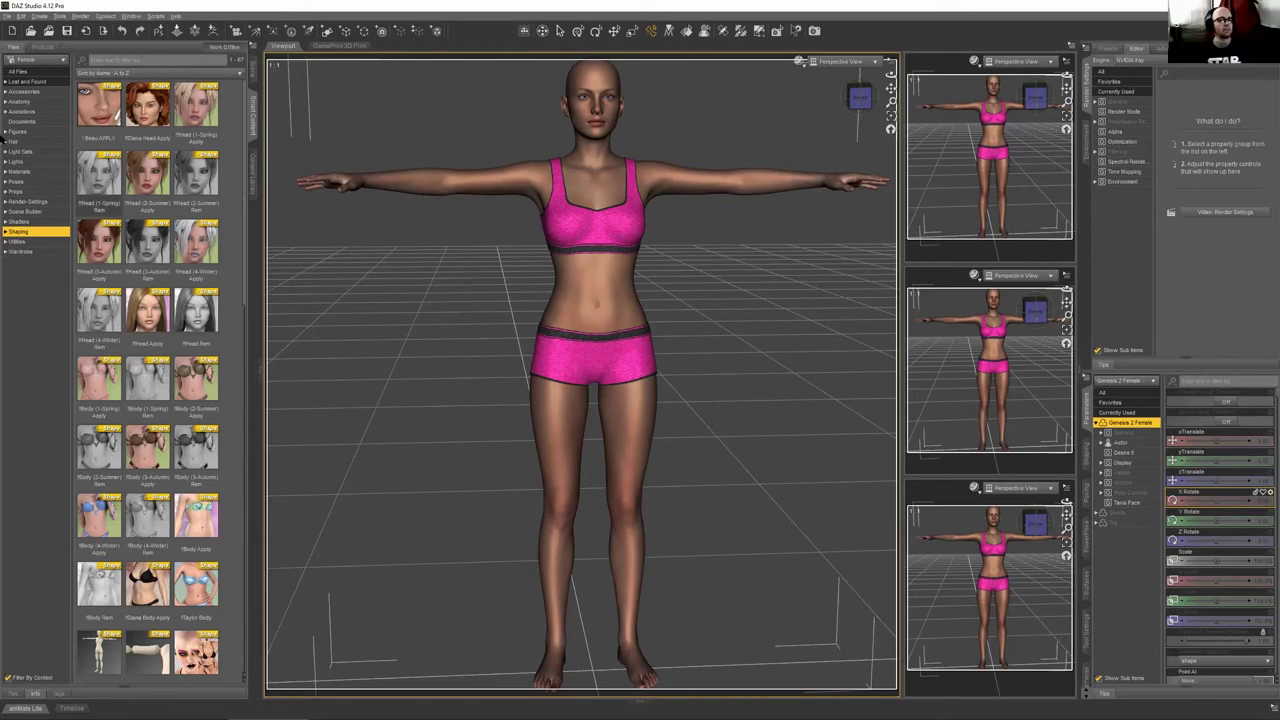
{"action": "left_click", "coordinate": [18, 131]}
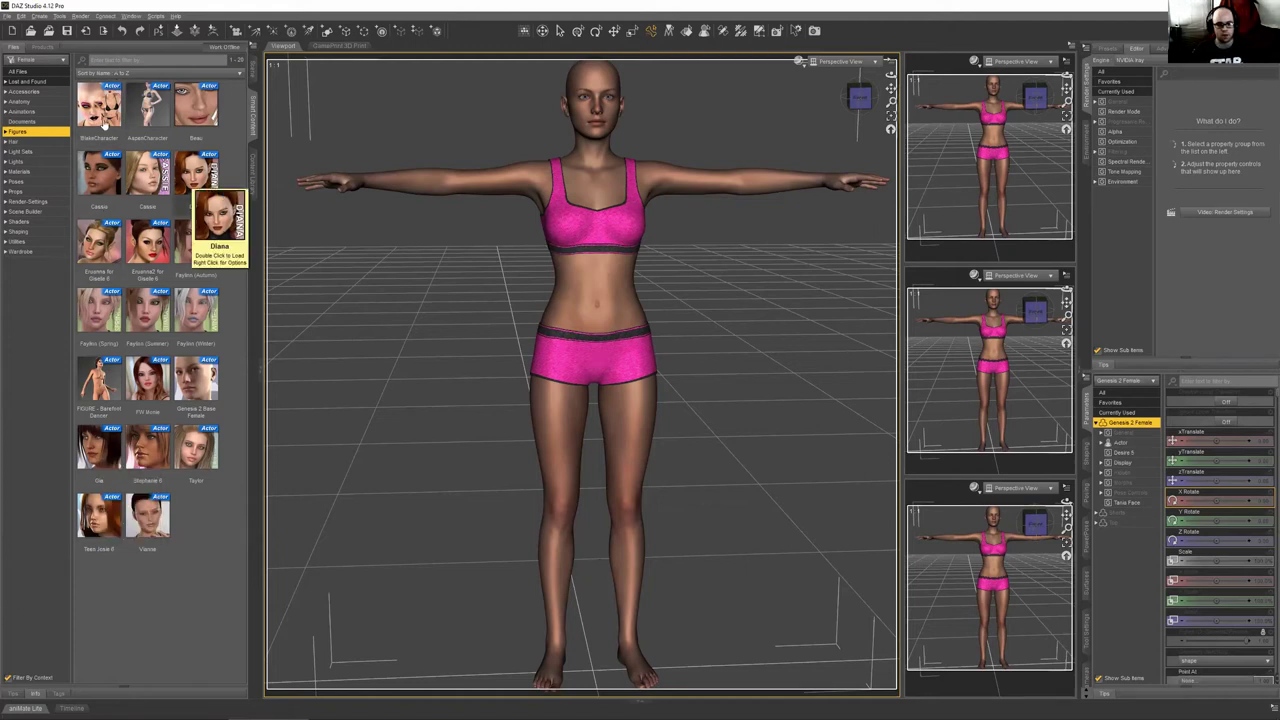
{"action": "mouse_move", "coordinate": [107, 186]}
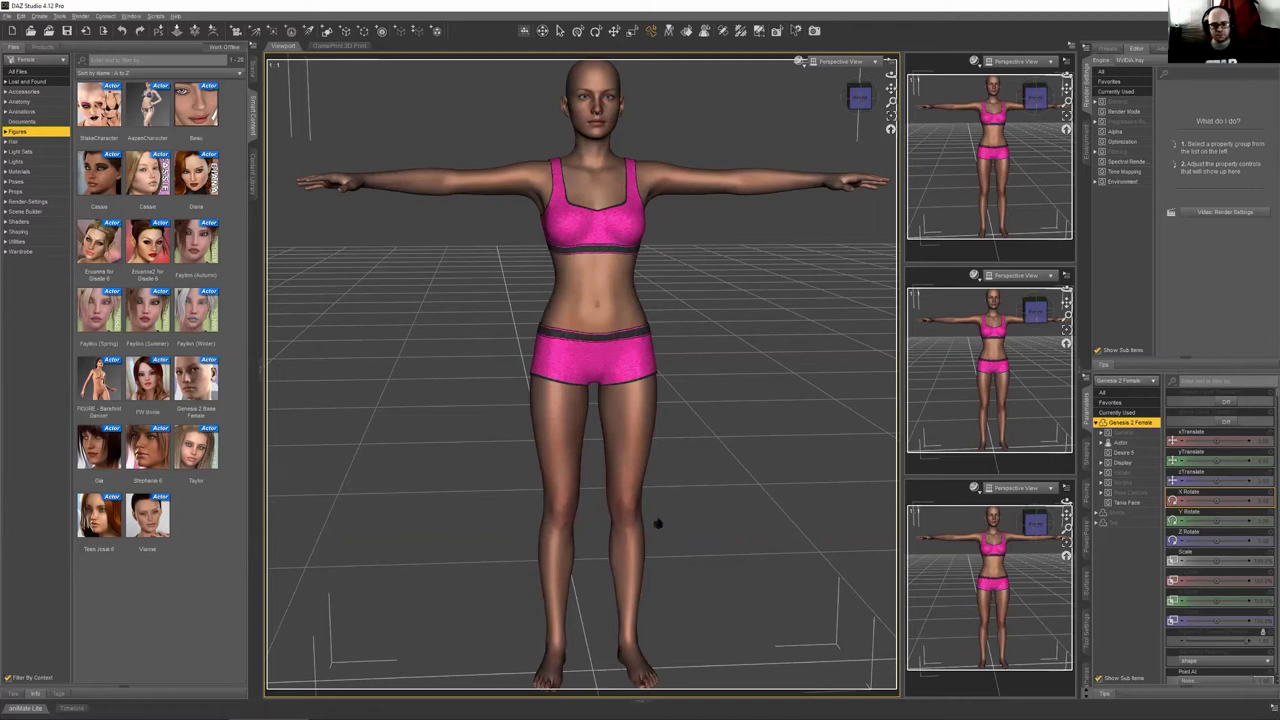
Review the Actor body parameters of Genesis 2 Female and expand the Actor group to show its subgroups
{"action": "left_click", "coordinate": [1122, 443]}
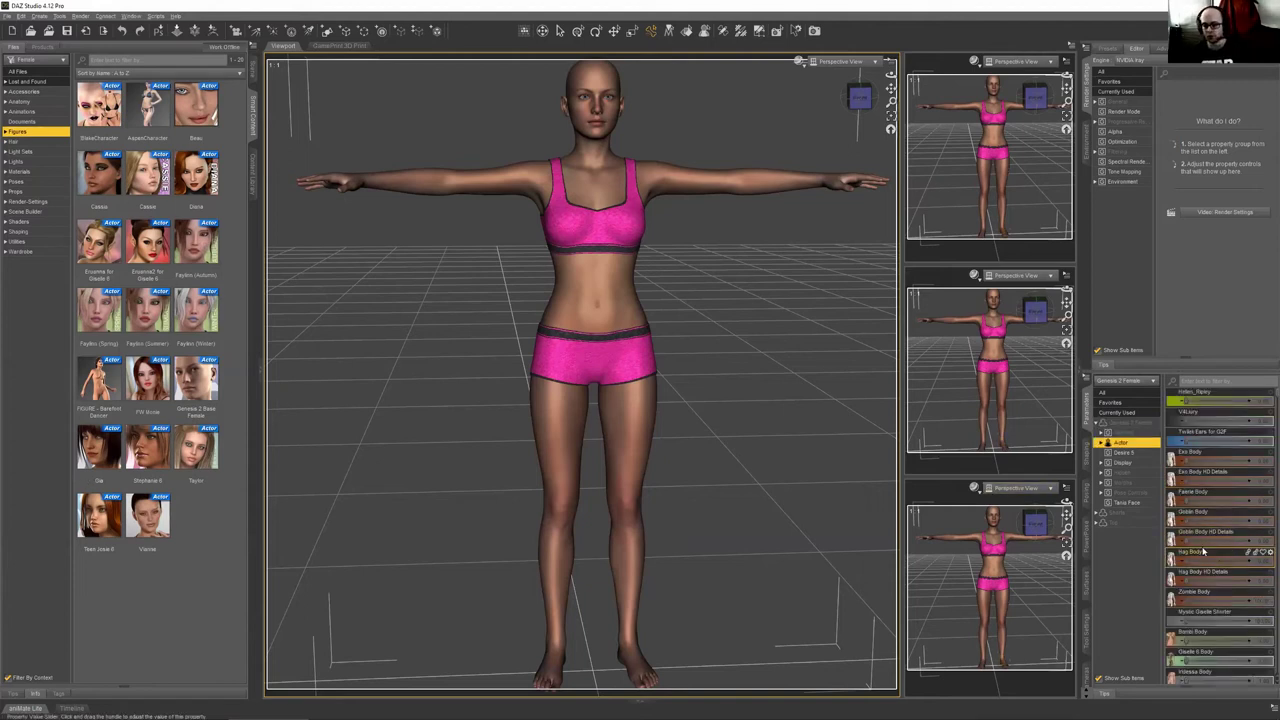
{"action": "scroll", "coordinate": [1204, 551], "scroll_direction": "down", "scroll_amount": 3}
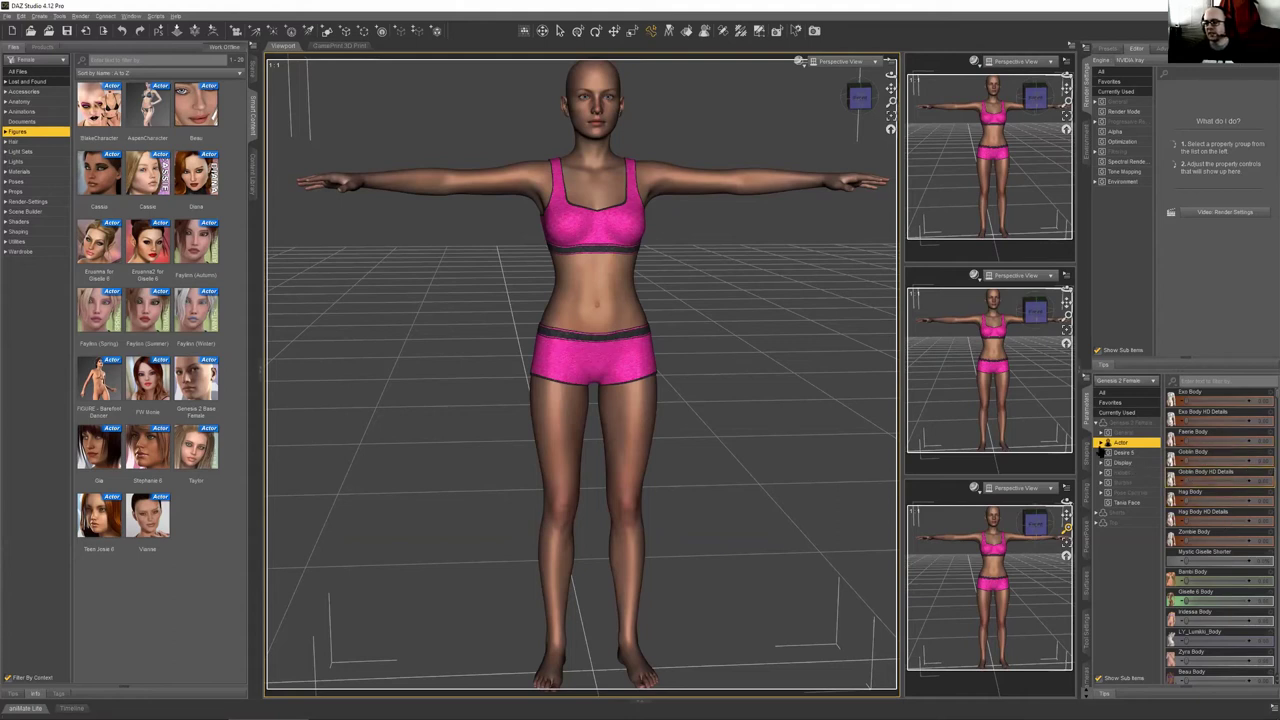
{"action": "left_click", "coordinate": [1102, 442]}
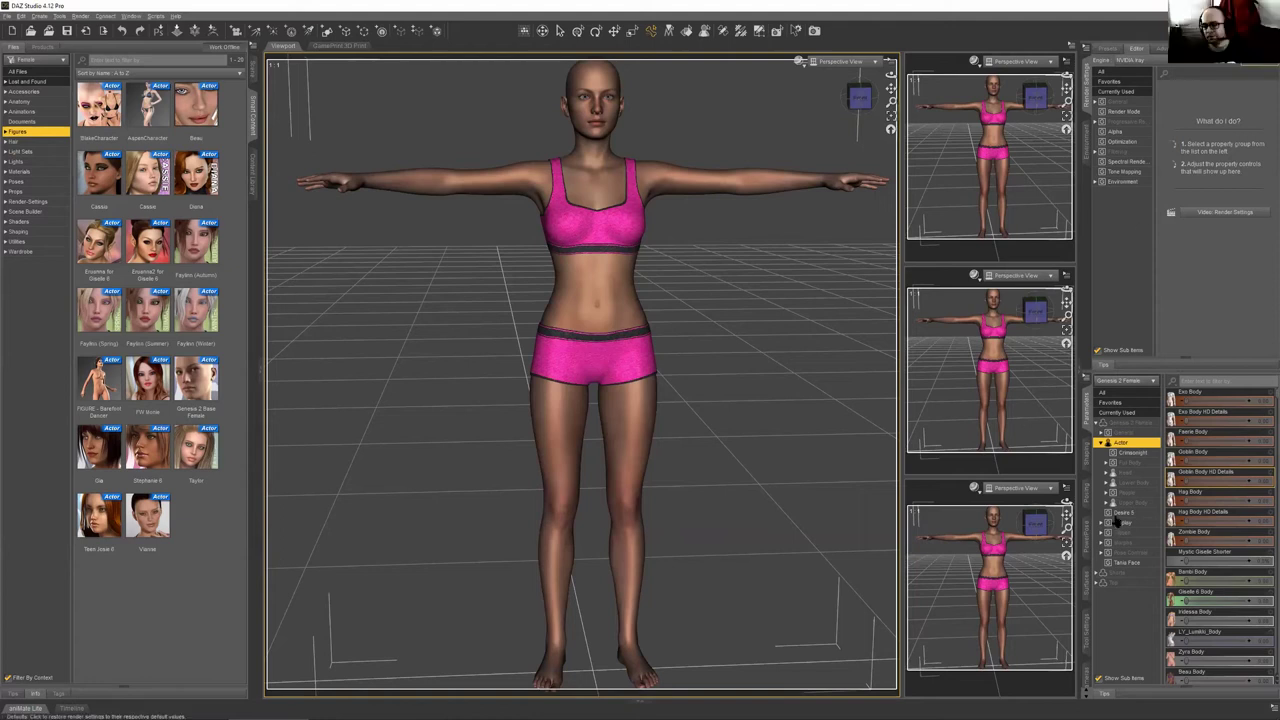
Show the Head parameters of Genesis 2 Female and try a slightly higher Zyra Ears value
{"action": "left_click", "coordinate": [1125, 473]}
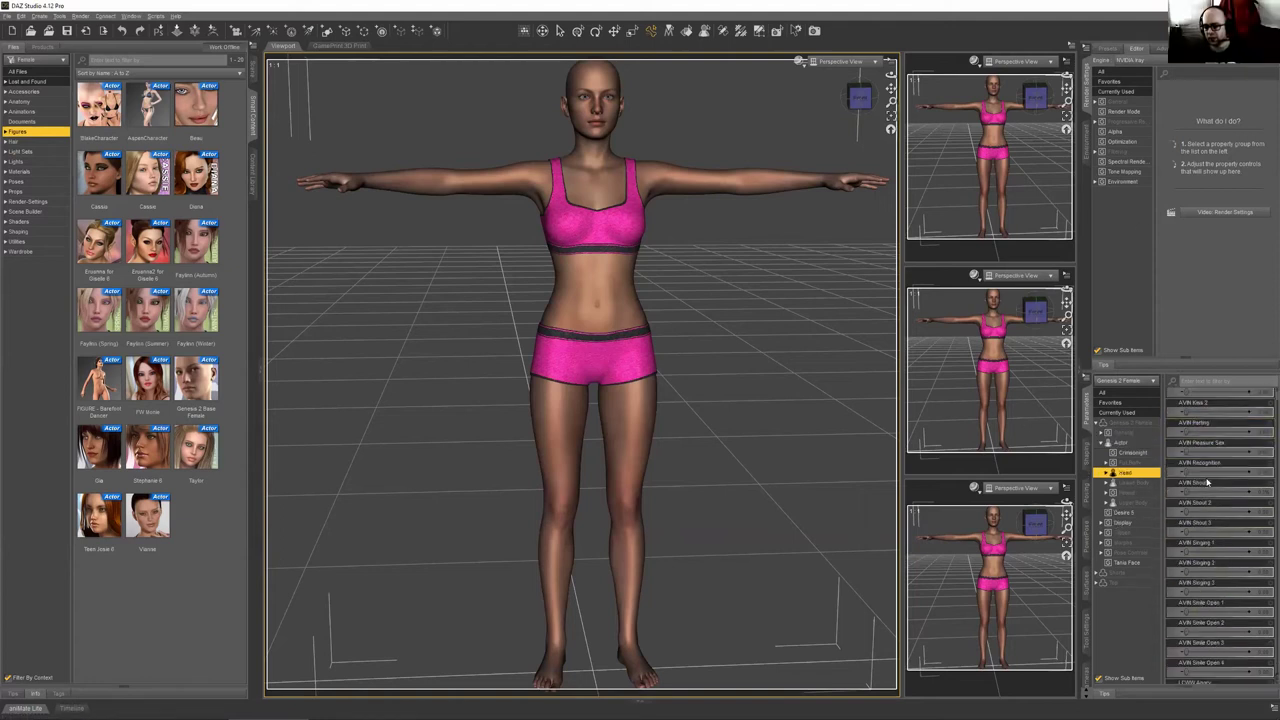
{"action": "scroll", "coordinate": [1208, 484], "scroll_direction": "down", "scroll_amount": 5}
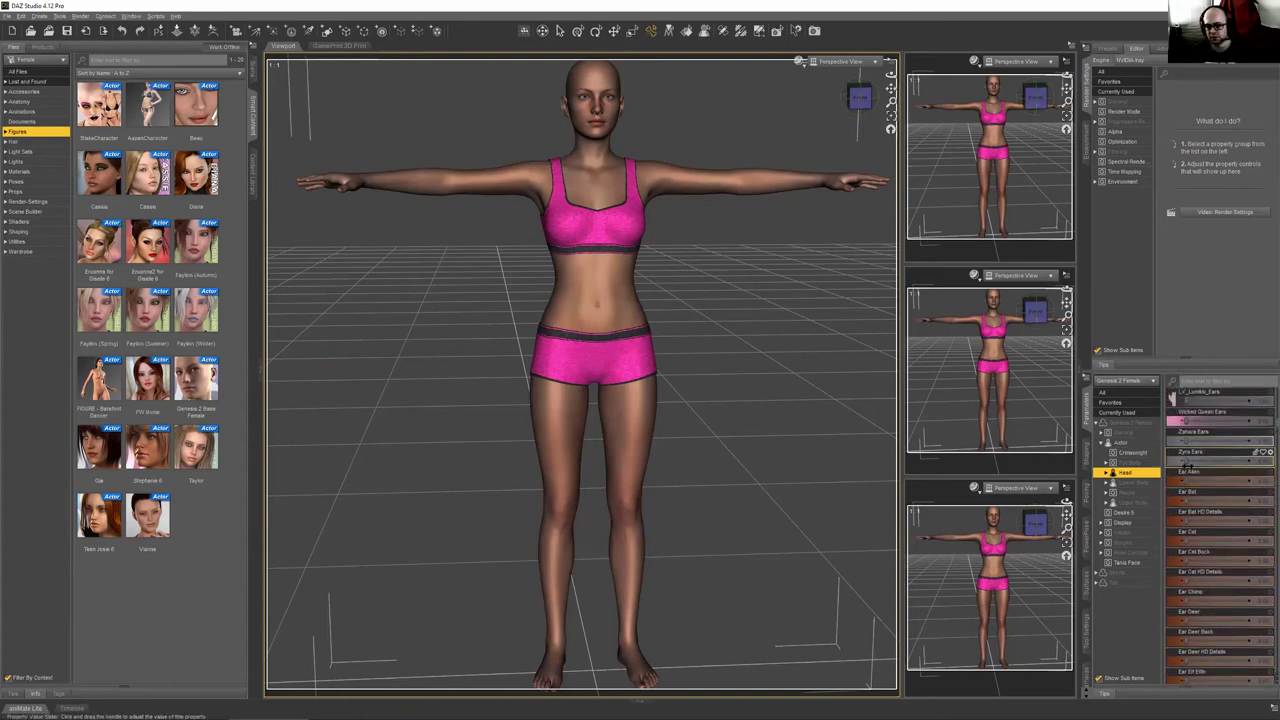
{"action": "left_click_drag", "start_coordinate": [1250, 460], "coordinate": [1195, 470]}
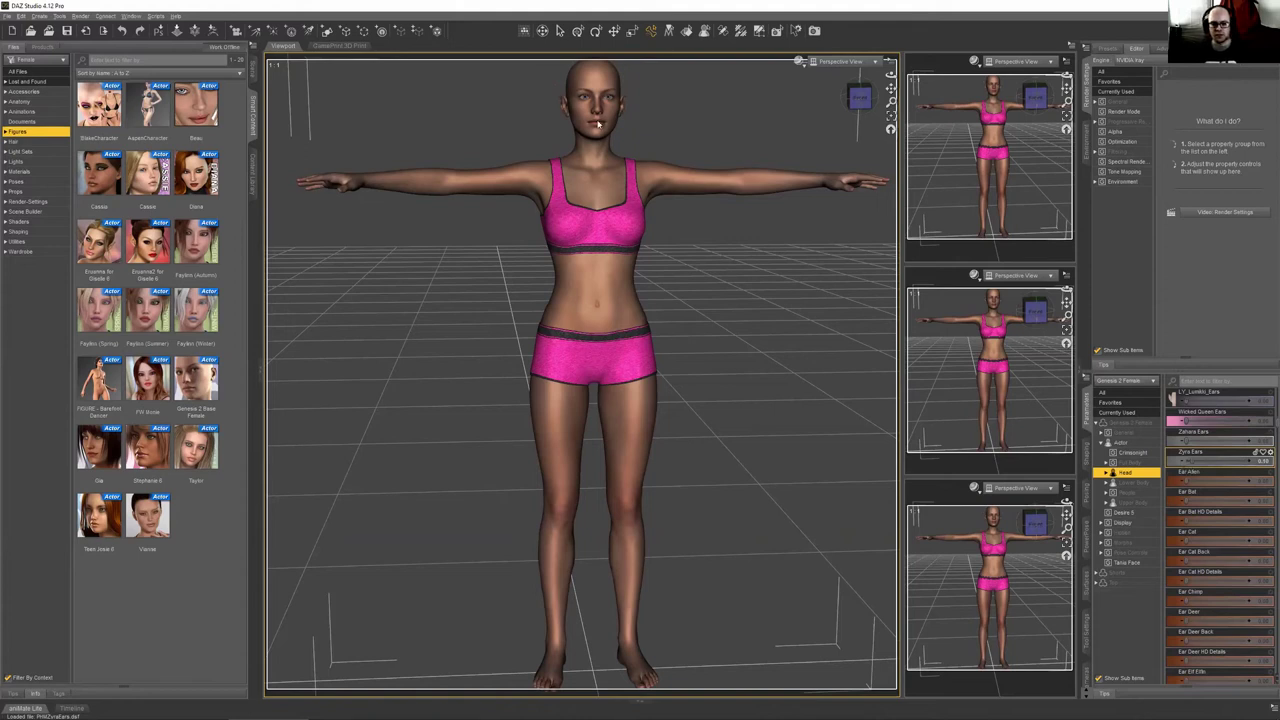
Inspect the figure's head and upper body up close from the front in the main viewport
{"action": "scroll", "coordinate": [609, 141], "scroll_direction": "up", "scroll_amount": 3}
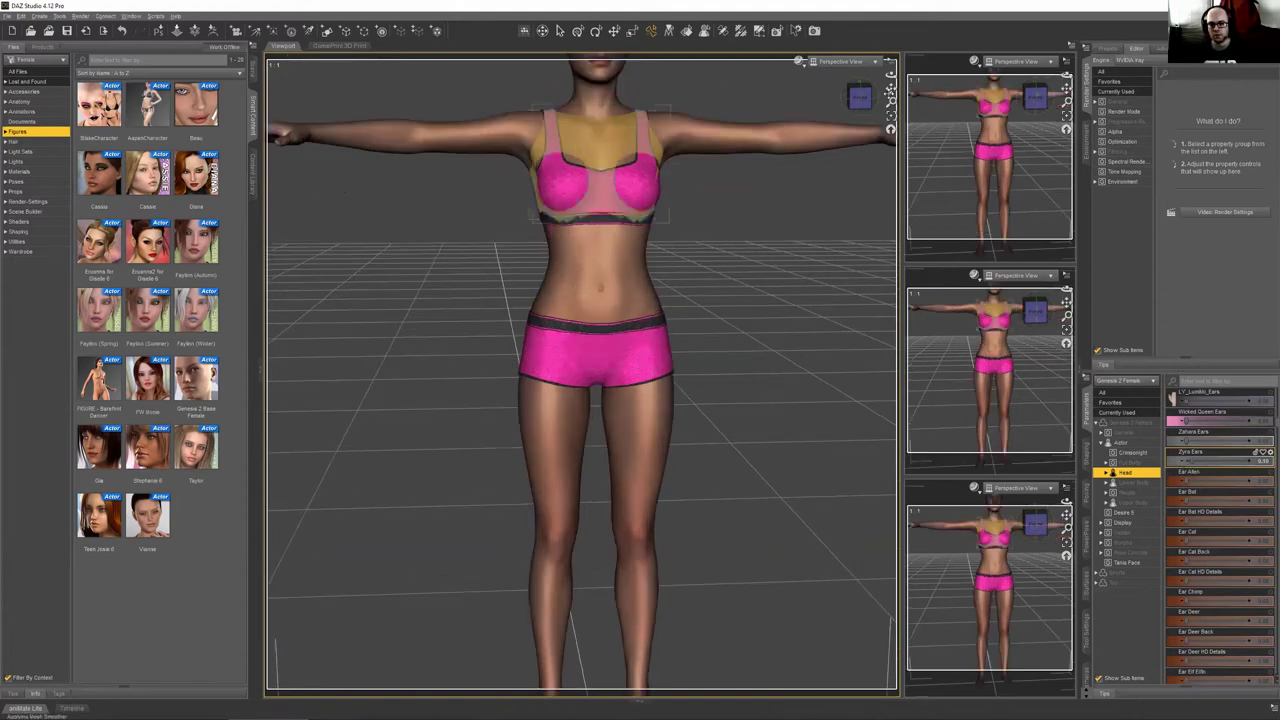
{"action": "scroll", "coordinate": [609, 141], "scroll_direction": "up", "scroll_amount": 4}
{"action": "middle_click_drag", "start_coordinate": [713, 106], "coordinate": [713, 156]}
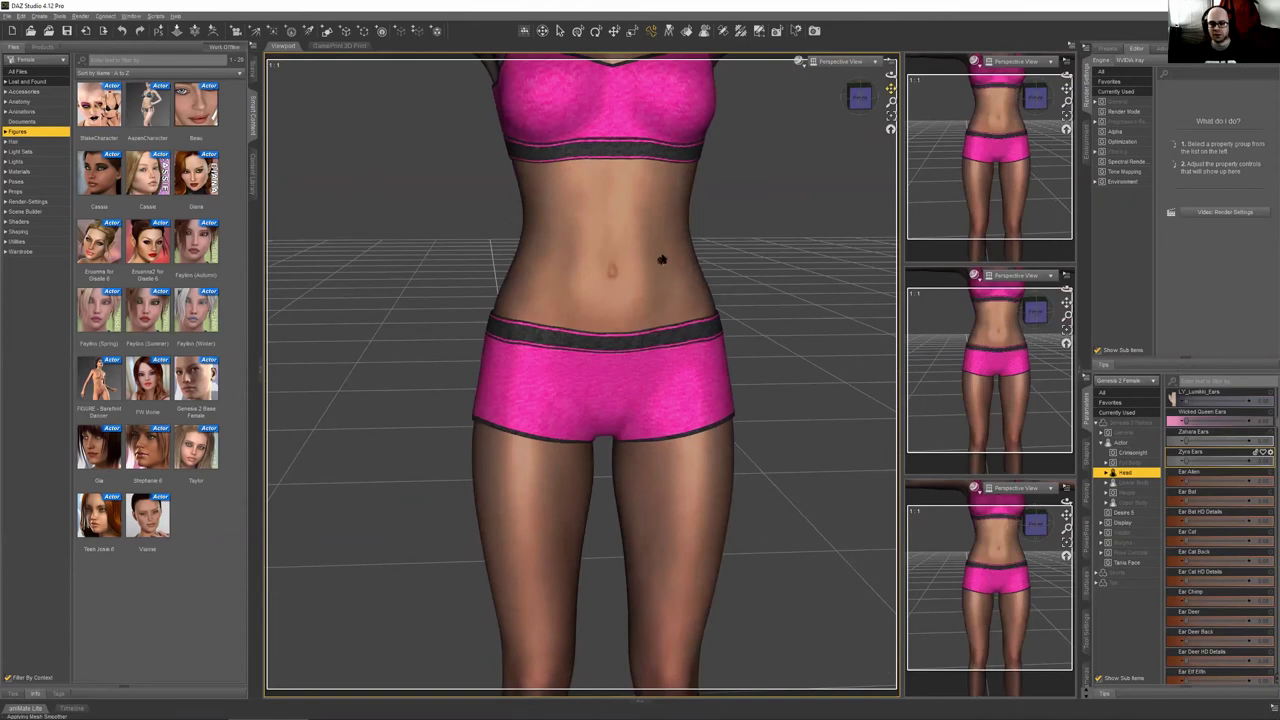
{"action": "key", "text": "ctrl+f"}
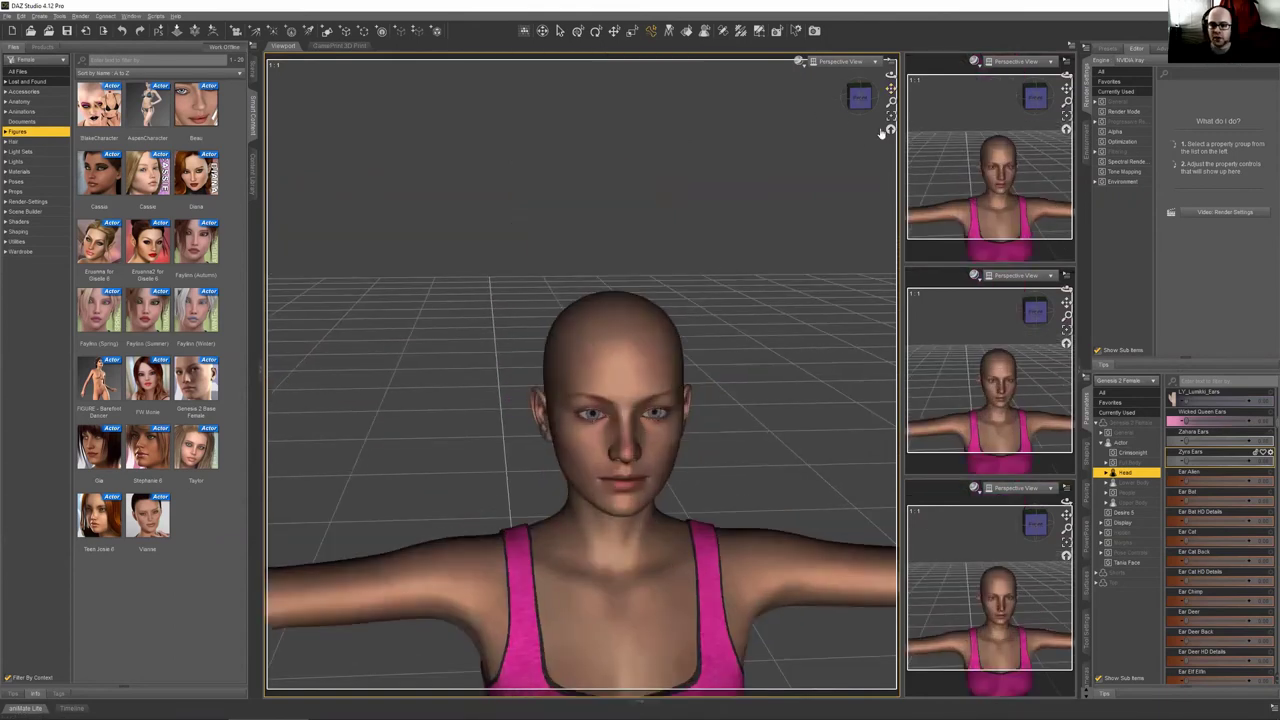
{"action": "left_click", "coordinate": [889, 129]}
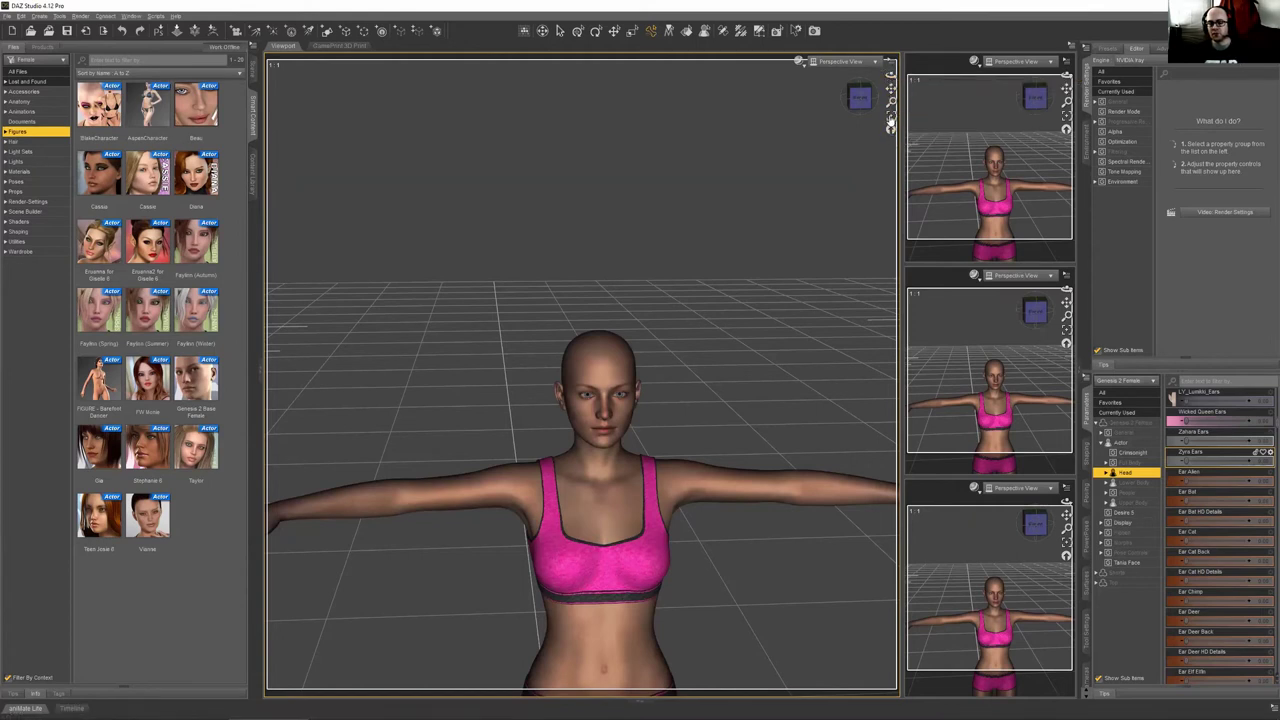
{"action": "left_click_drag", "start_coordinate": [890, 88], "coordinate": [890, 126]}
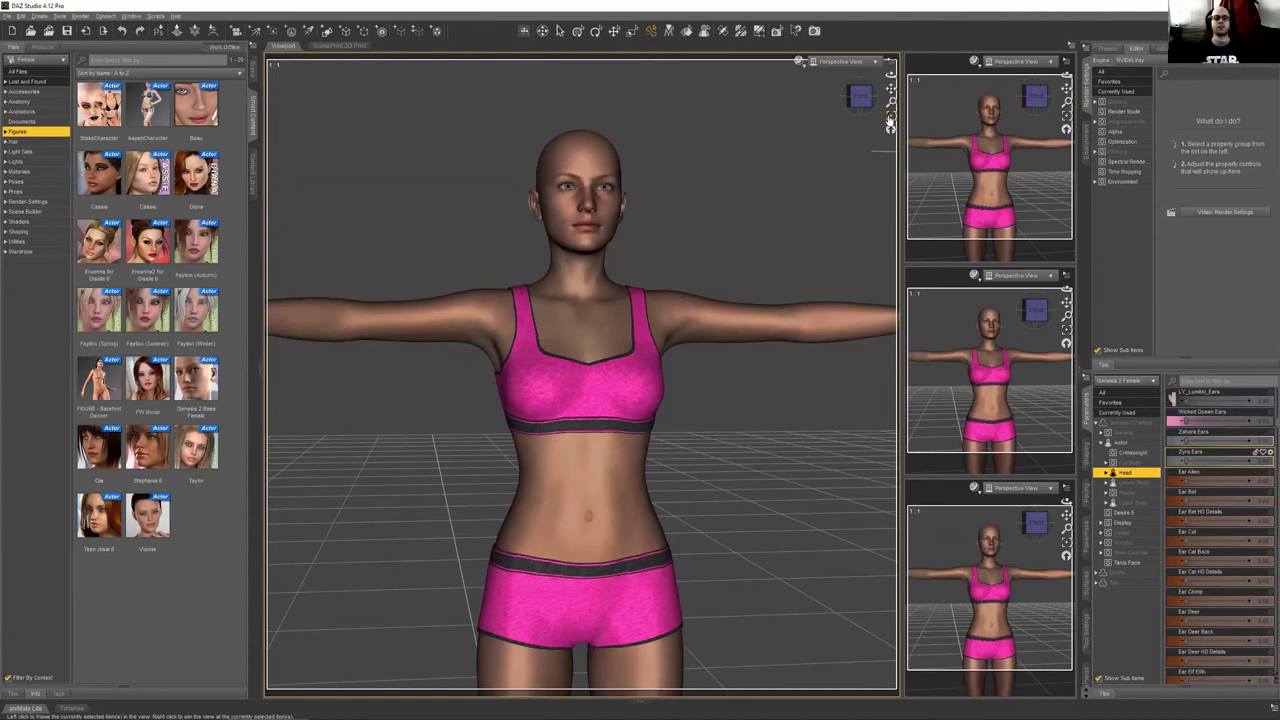
Show the scene hierarchy, view the whole figure from the front, and select and frame its Head bone
{"action": "left_click", "coordinate": [252, 71]}
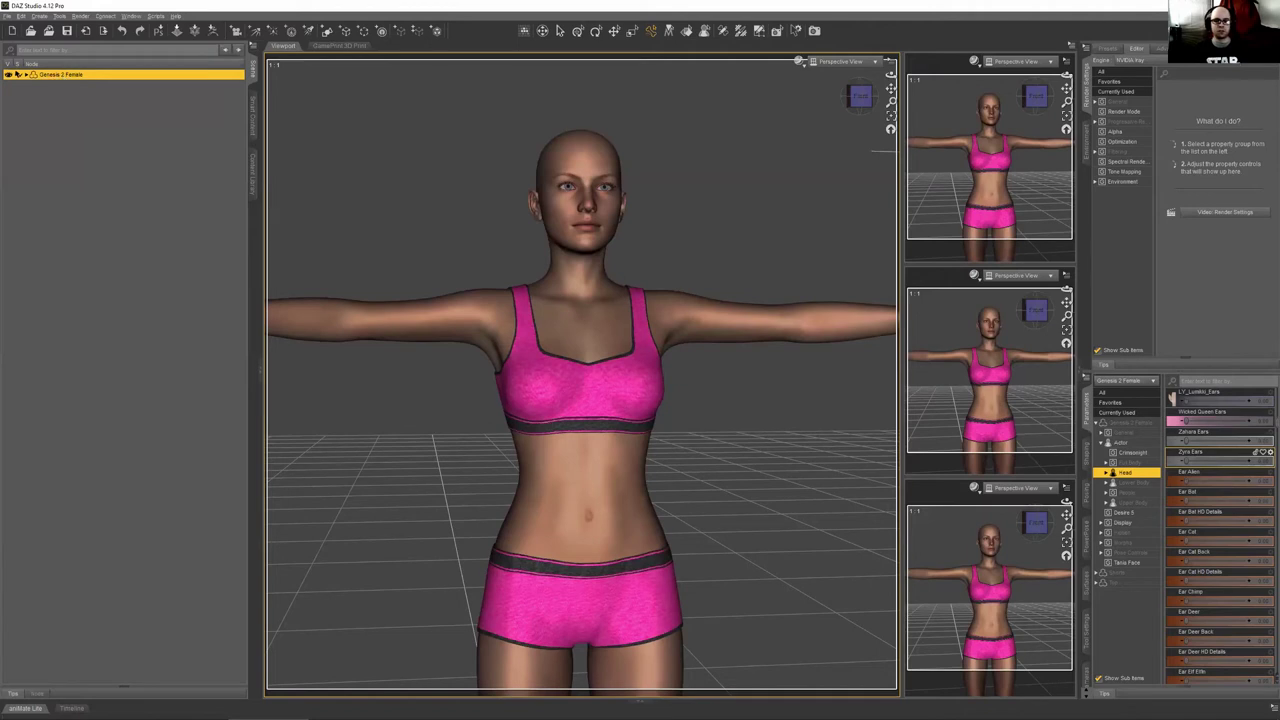
{"action": "left_click", "coordinate": [891, 116]}
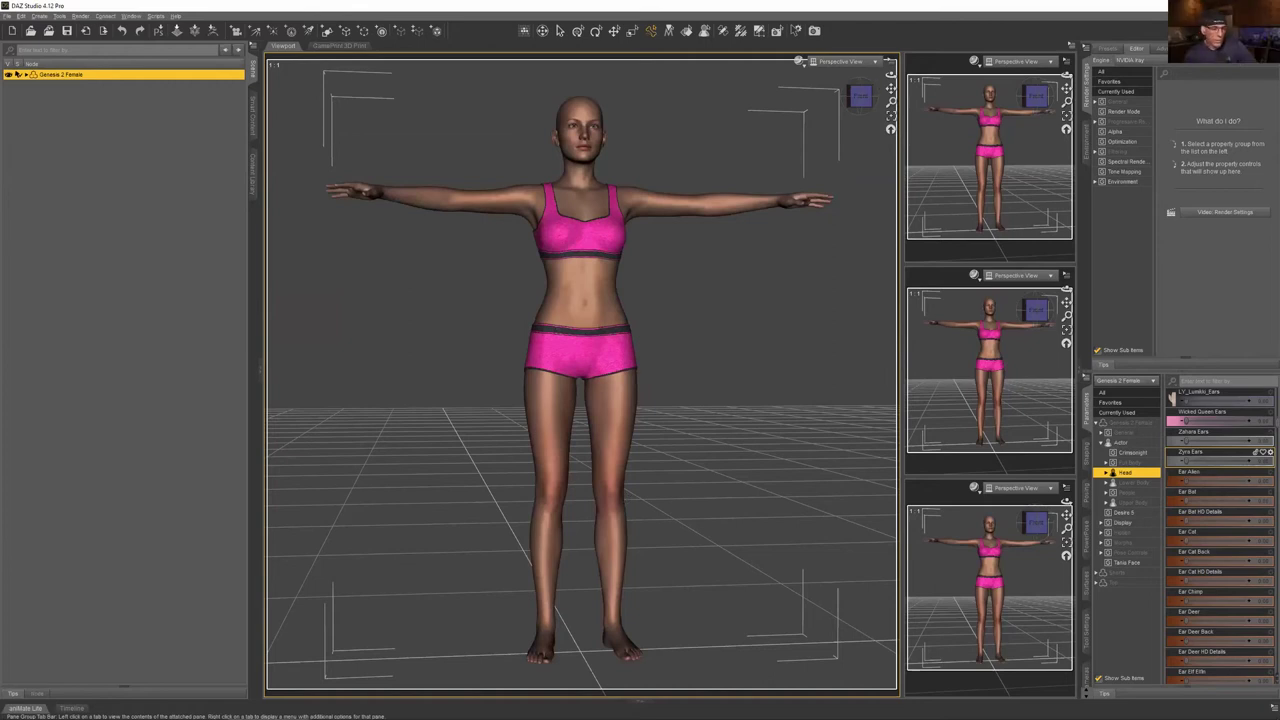
{"action": "left_click_drag", "start_coordinate": [890, 74], "coordinate": [890, 82]}
{"action": "left_click_drag", "start_coordinate": [613, 140], "coordinate": [586, 40]}
{"action": "left_click", "coordinate": [891, 128]}
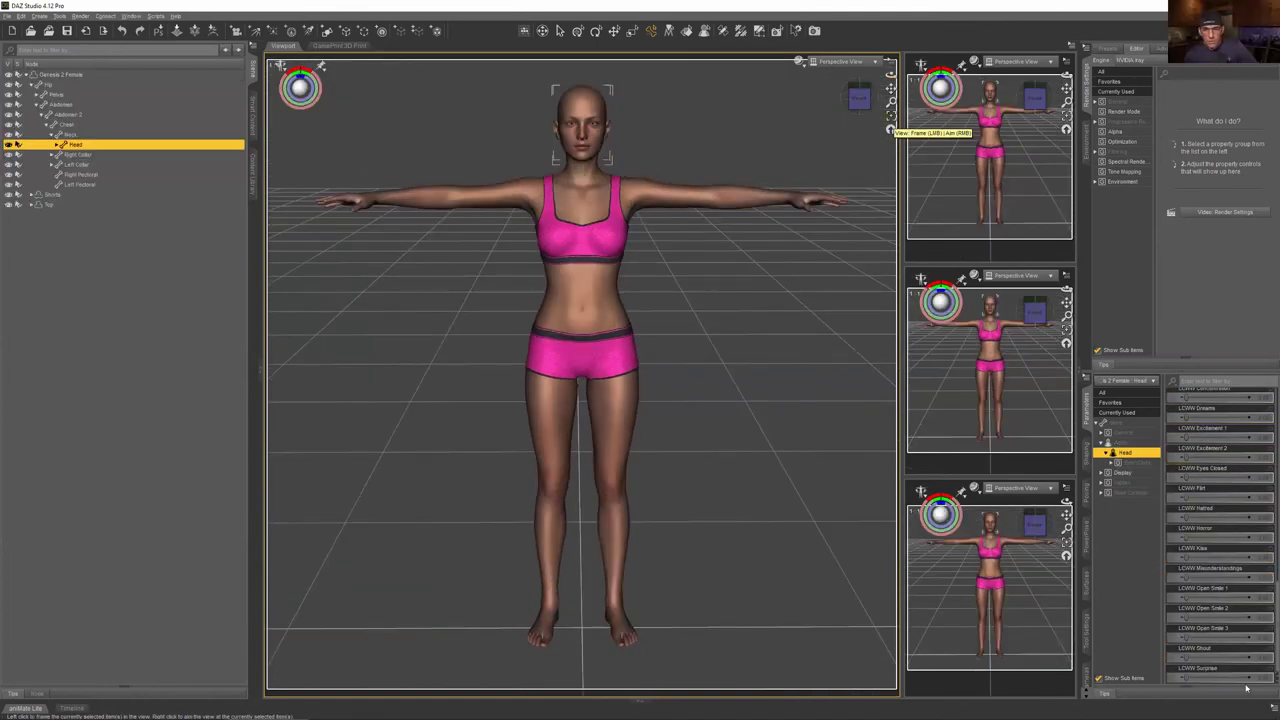
{"action": "key", "text": "ctrl+f"}
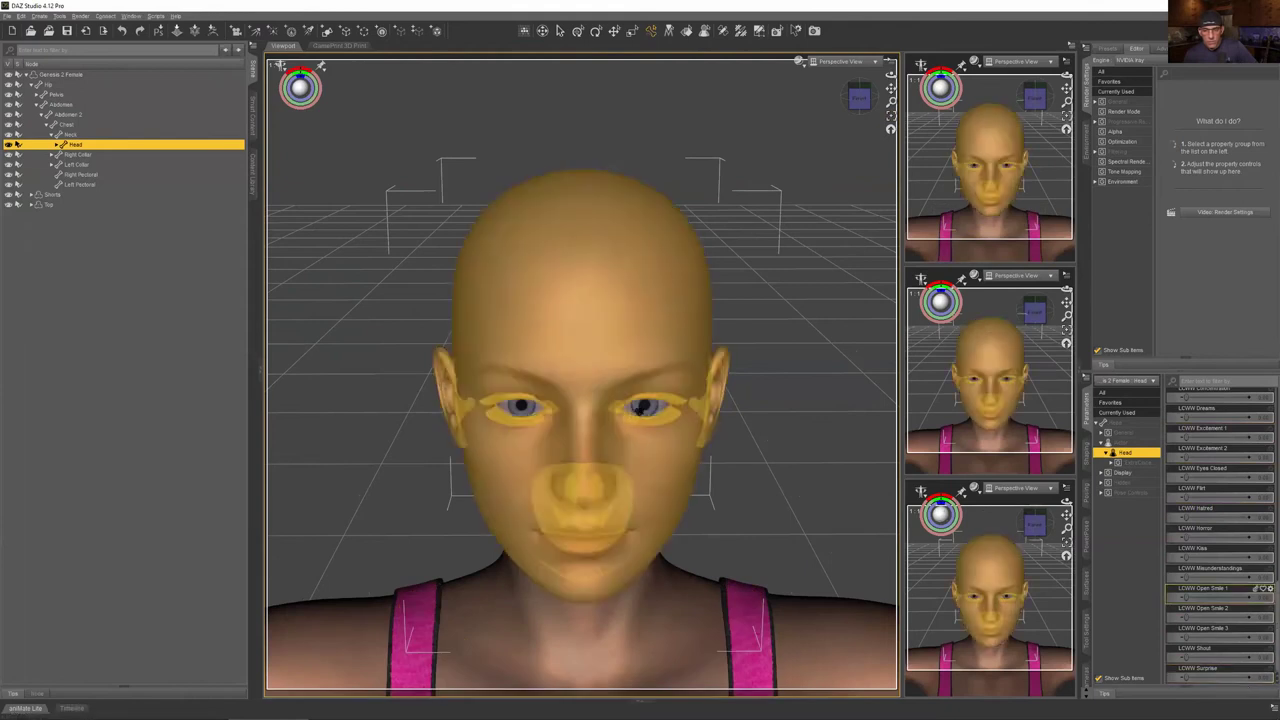
Select and frame the Left Eye bone, and return to the Head bone framed in the main viewport
{"action": "left_click", "coordinate": [643, 400]}
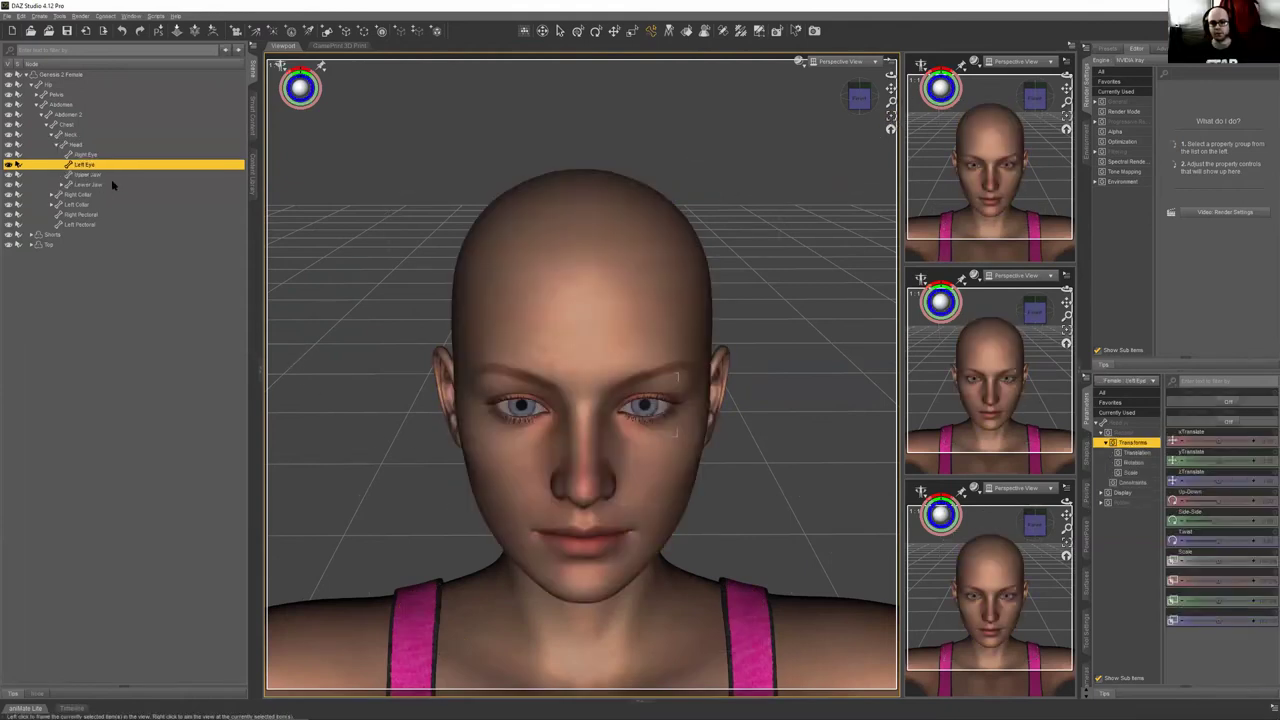
{"action": "key", "text": "ctrl+f"}
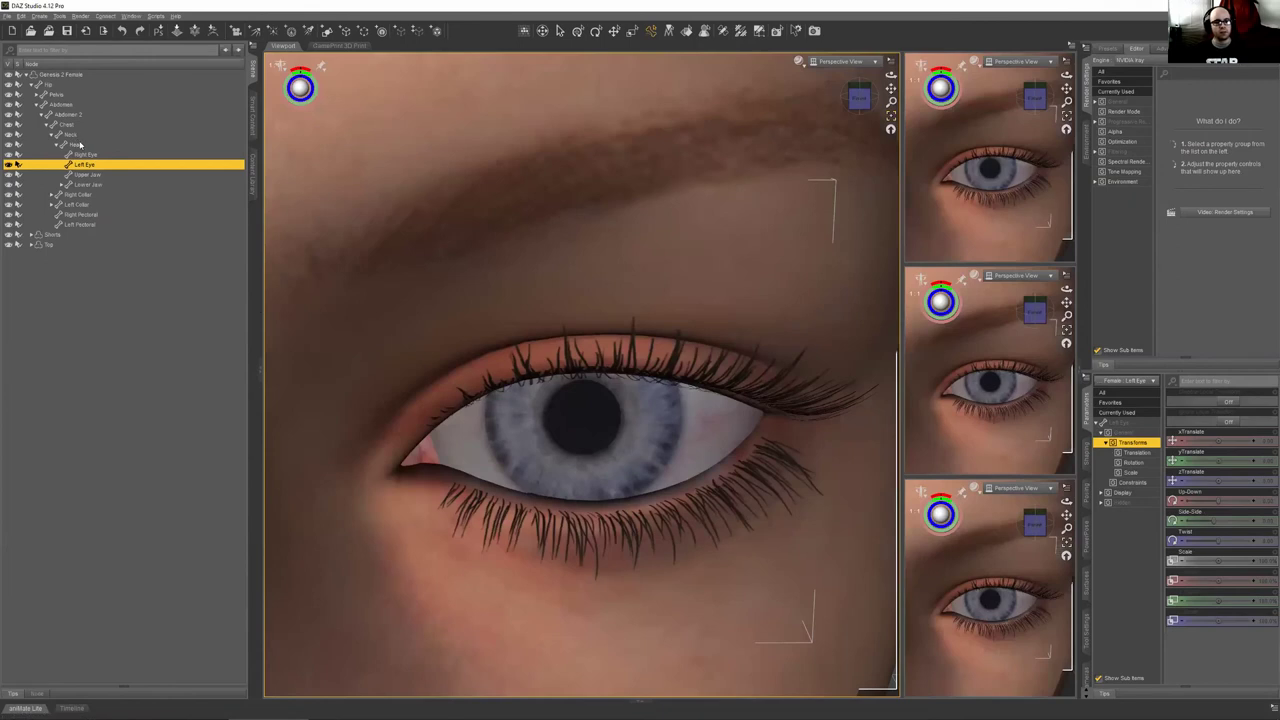
{"action": "left_click", "coordinate": [76, 144]}
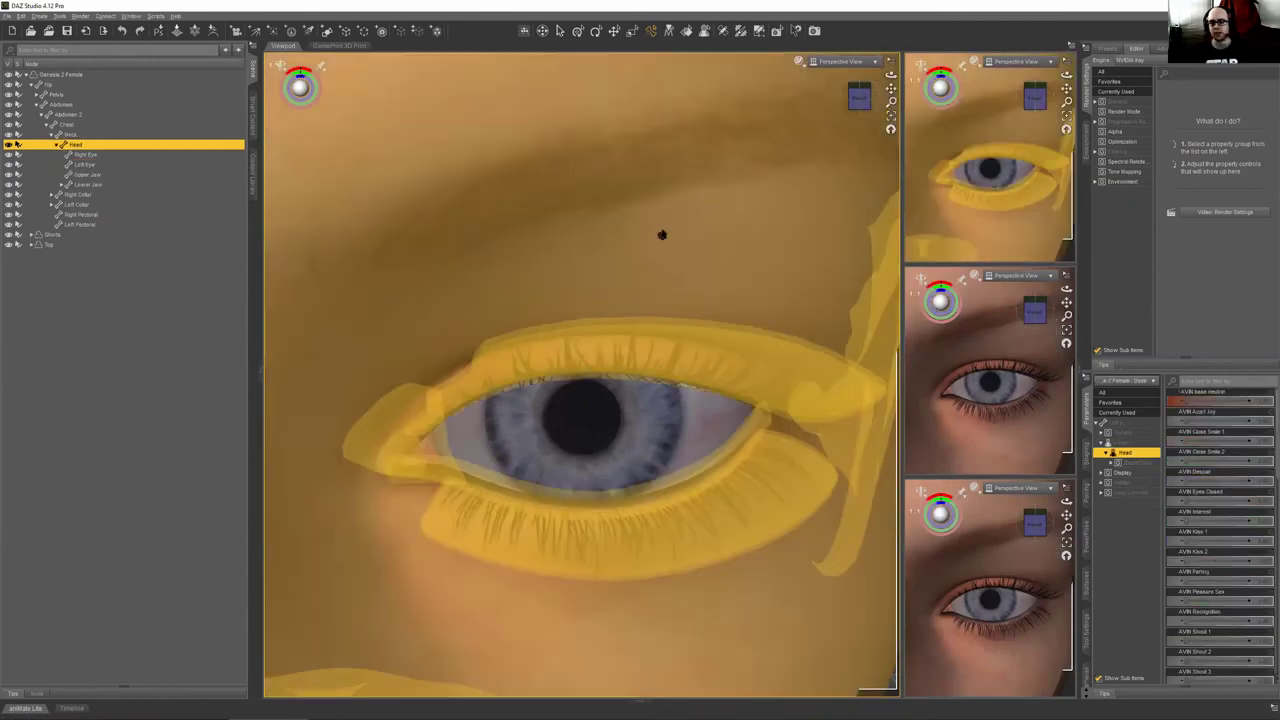
{"action": "key", "text": "ctrl+f"}
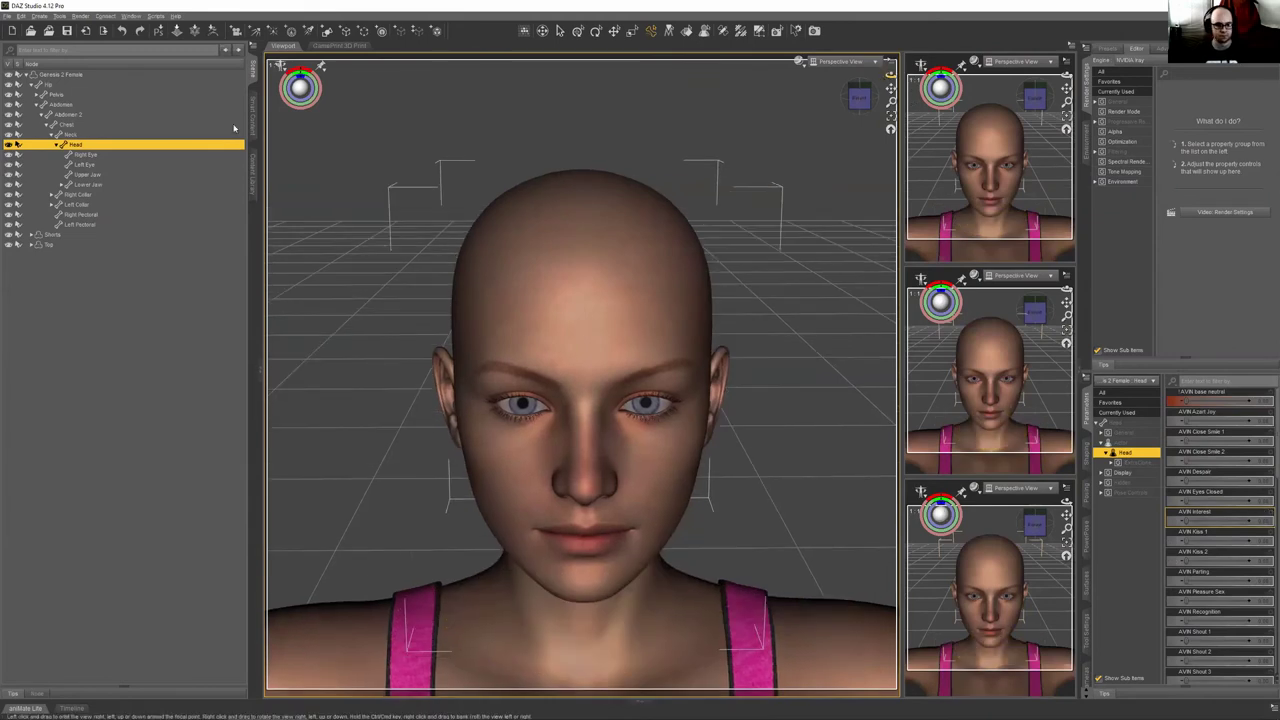
Collapse all branches of the Genesis 2 Female scene hierarchy
{"action": "right_click", "coordinate": [128, 210]}
{"action": "mouse_move", "coordinate": [140, 205]}
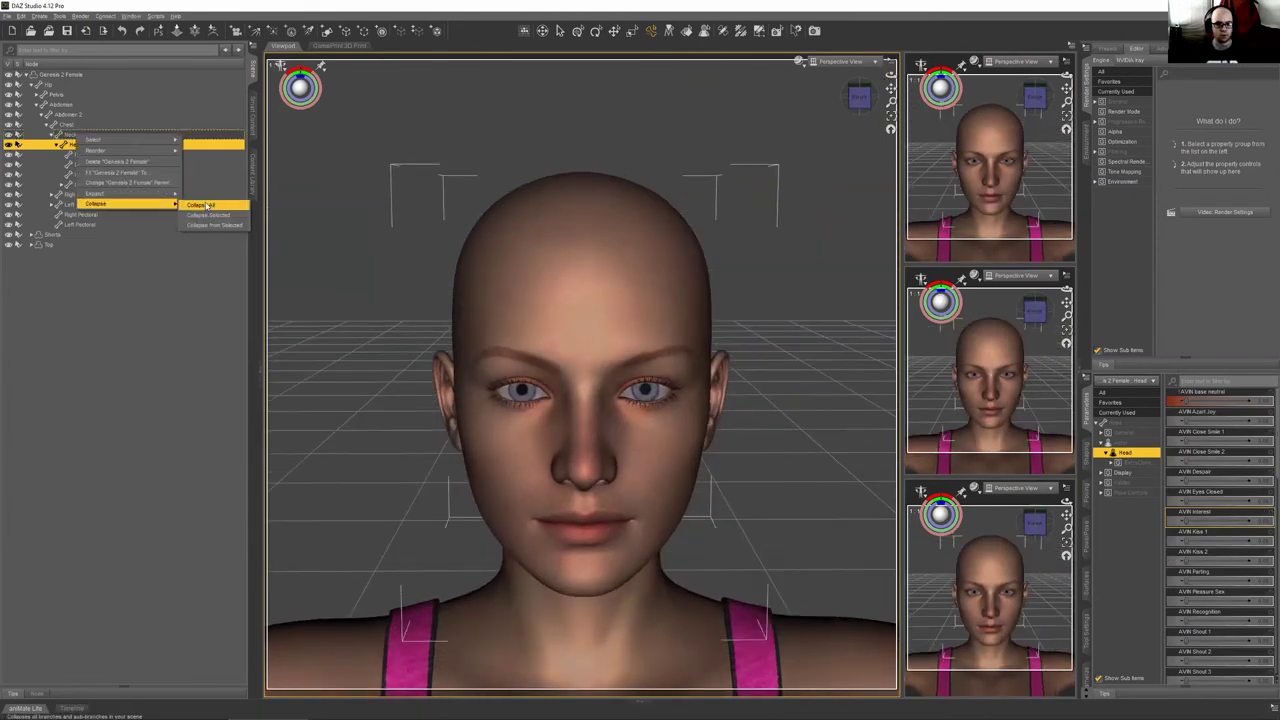
{"action": "left_click", "coordinate": [203, 205]}
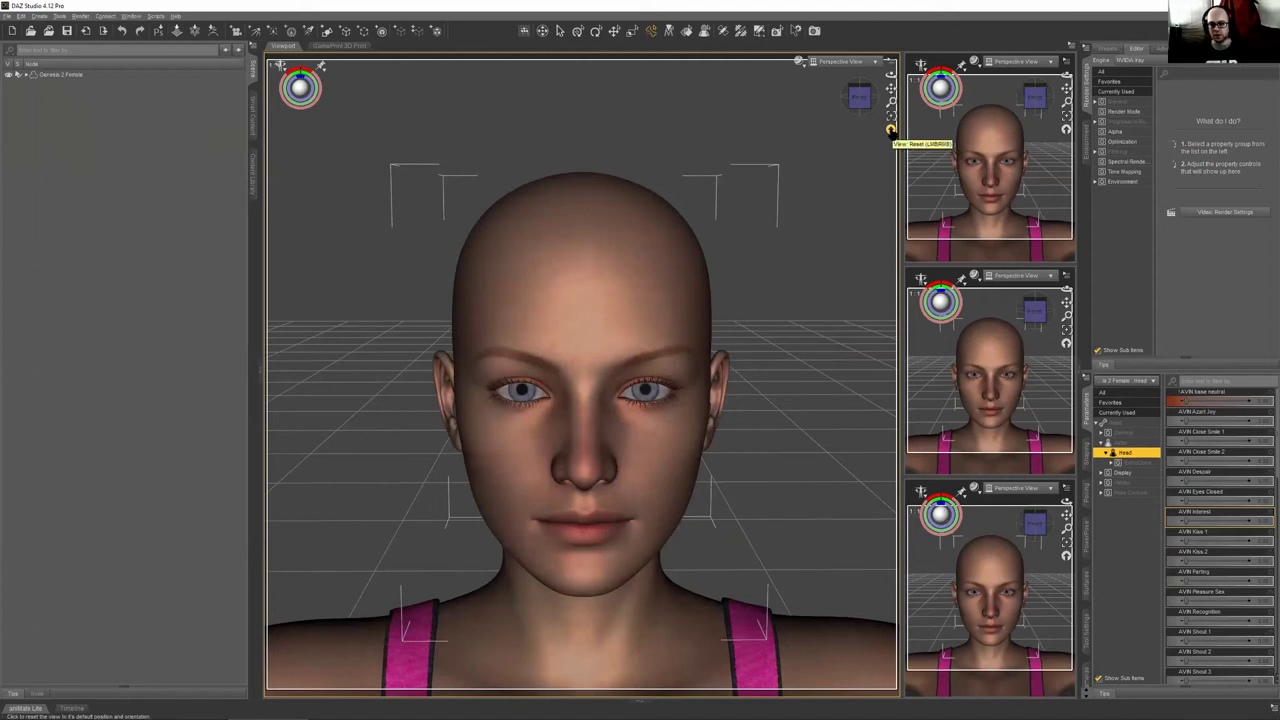
Reset the main view to its default, turn it to the front, and frame the selected head
{"action": "left_click", "coordinate": [891, 131]}
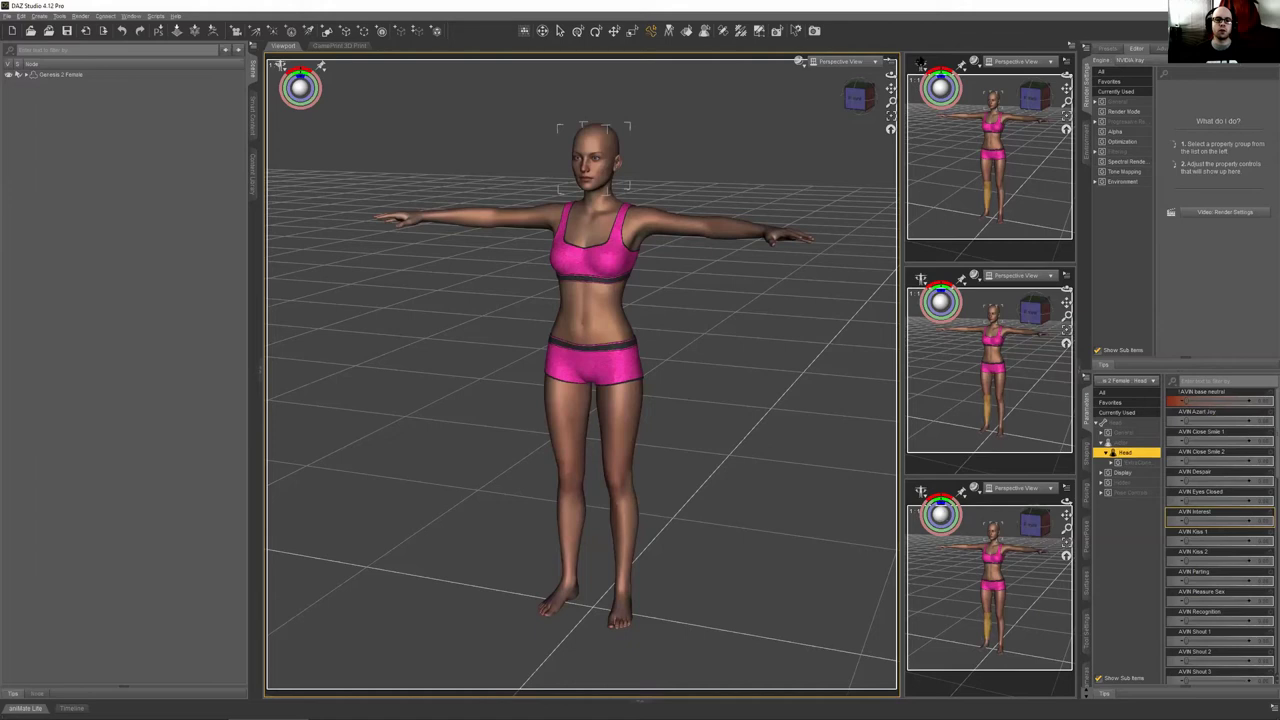
{"action": "left_click_drag", "start_coordinate": [881, 90], "coordinate": [906, 348]}
{"action": "key", "text": "ctrl+f"}
{"action": "scroll", "coordinate": [1255, 565], "scroll_direction": "down", "scroll_amount": 1}
{"action": "scroll", "coordinate": [1255, 565], "scroll_direction": "up", "scroll_amount": 1}
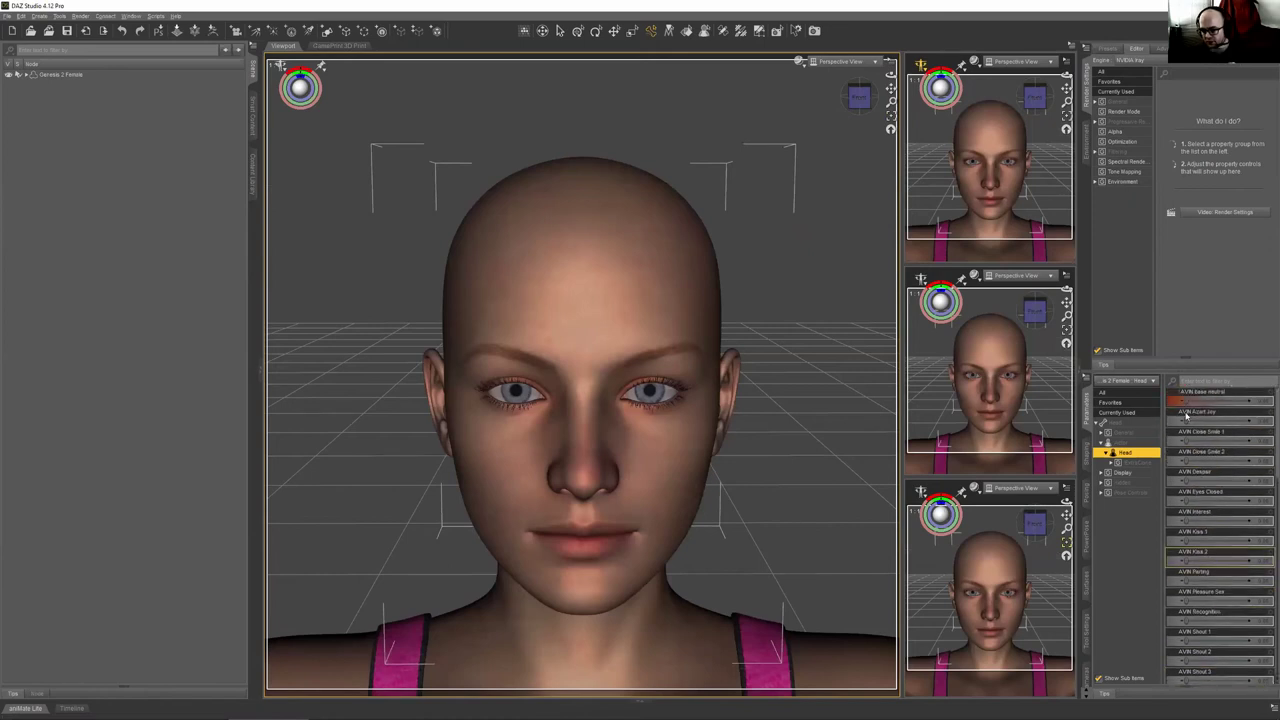
Review the head bone's AVIN and LCWW expression parameters and collapse its Actor group
{"action": "scroll", "coordinate": [1205, 470], "scroll_direction": "down", "scroll_amount": 10}
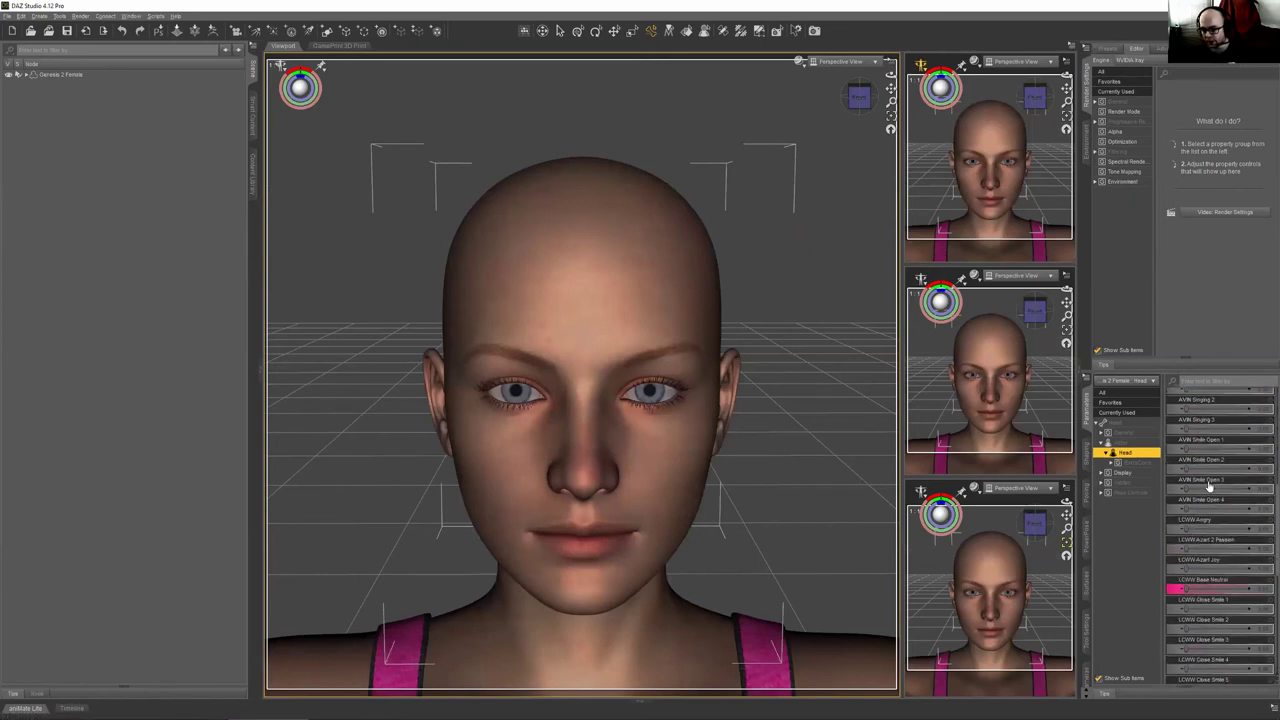
{"action": "scroll", "coordinate": [1210, 477], "scroll_direction": "up", "scroll_amount": 8}
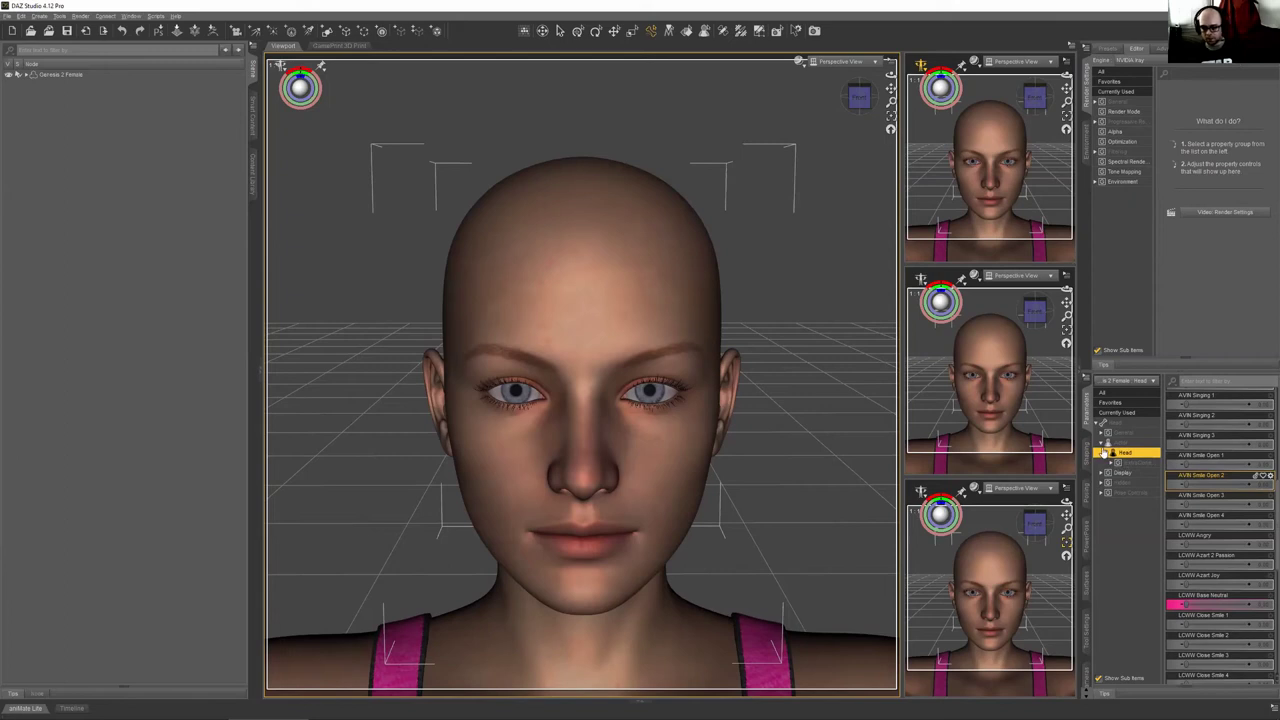
{"action": "left_click", "coordinate": [1102, 445]}
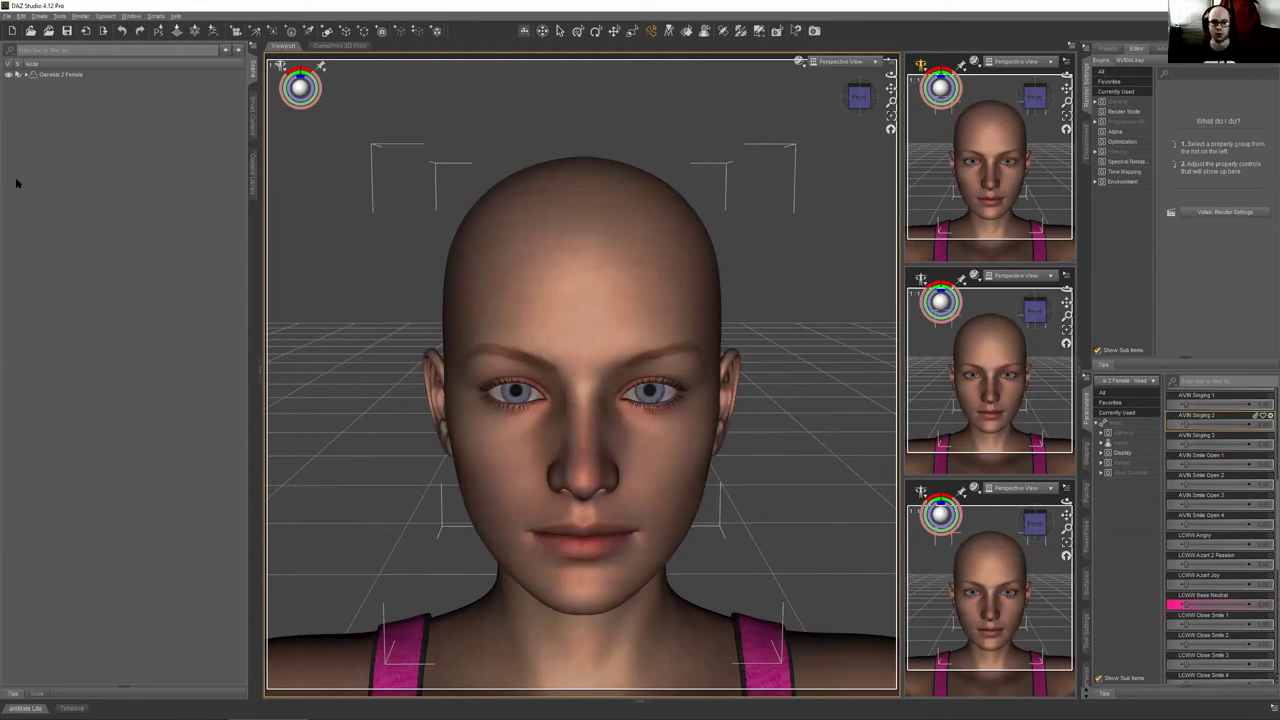
Select the whole Genesis 2 Female figure and show its Face and Ears parameter groups
{"action": "left_click", "coordinate": [58, 75]}
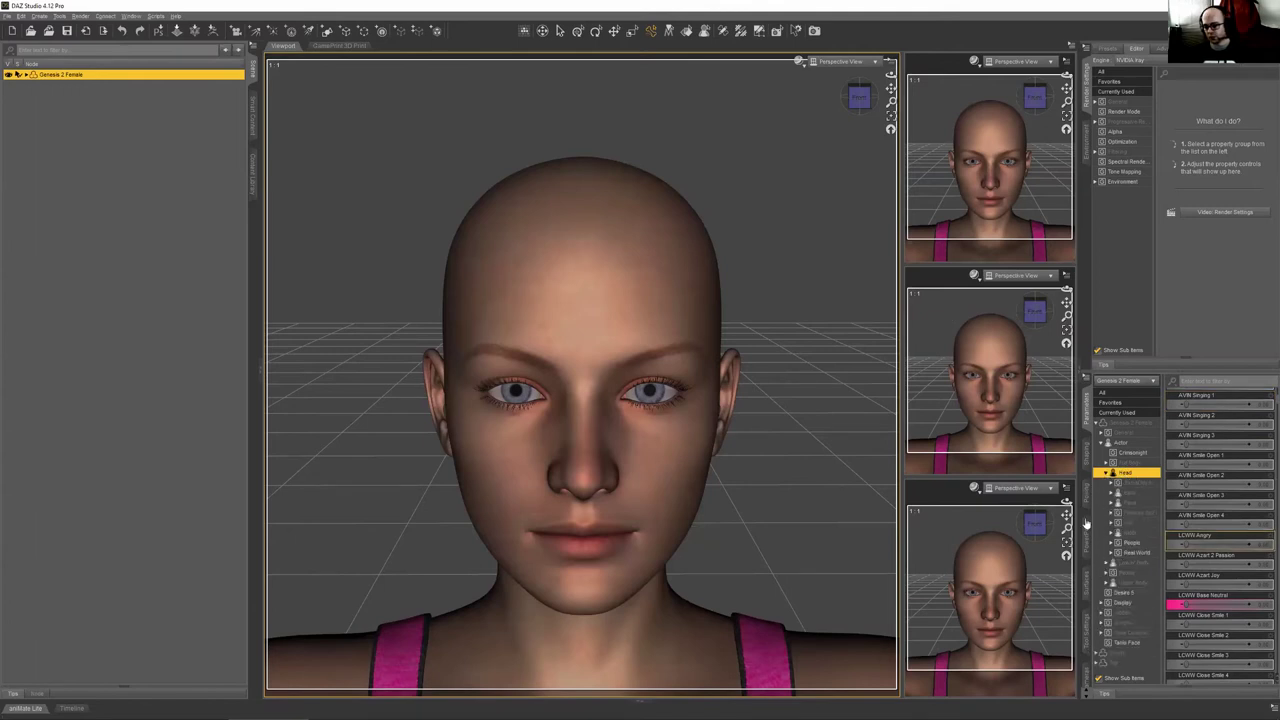
{"action": "left_click", "coordinate": [1138, 500]}
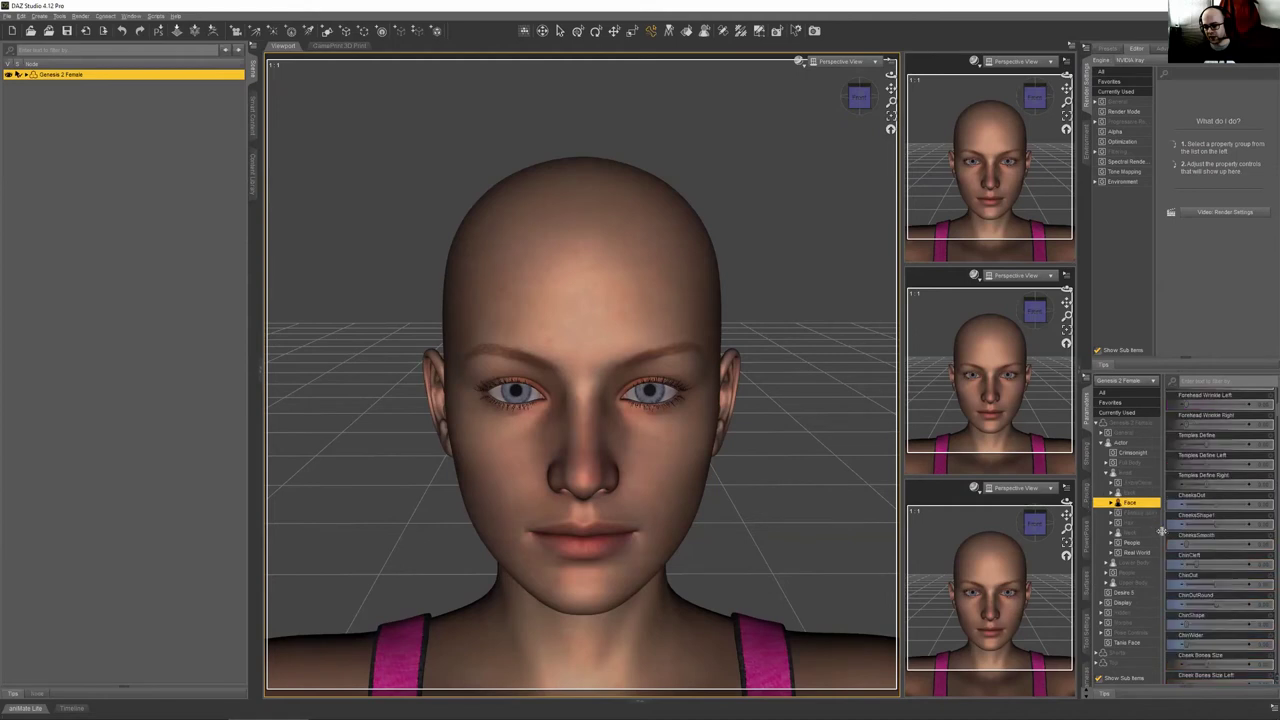
{"action": "left_click", "coordinate": [1128, 493]}
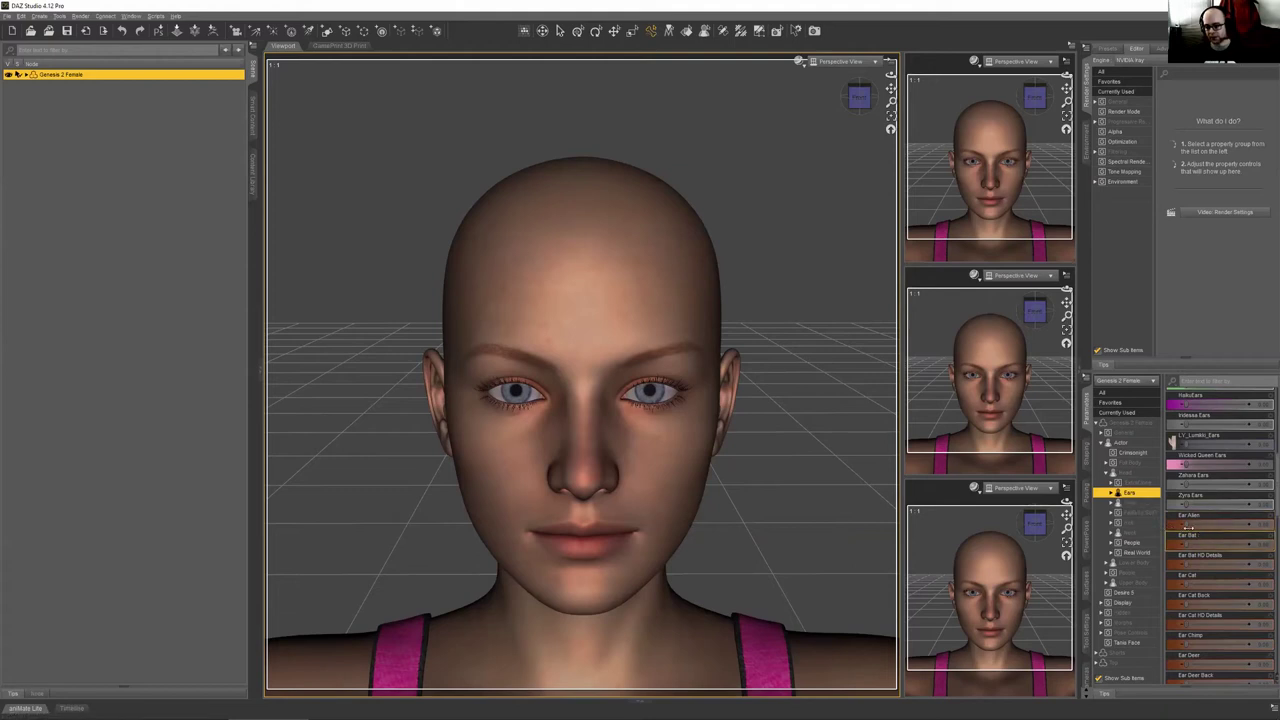
Try the Ear Bat shape on the figure at full strength and return it to zero
{"action": "left_click", "coordinate": [1267, 522]}
{"action": "left_click", "coordinate": [1241, 535]}
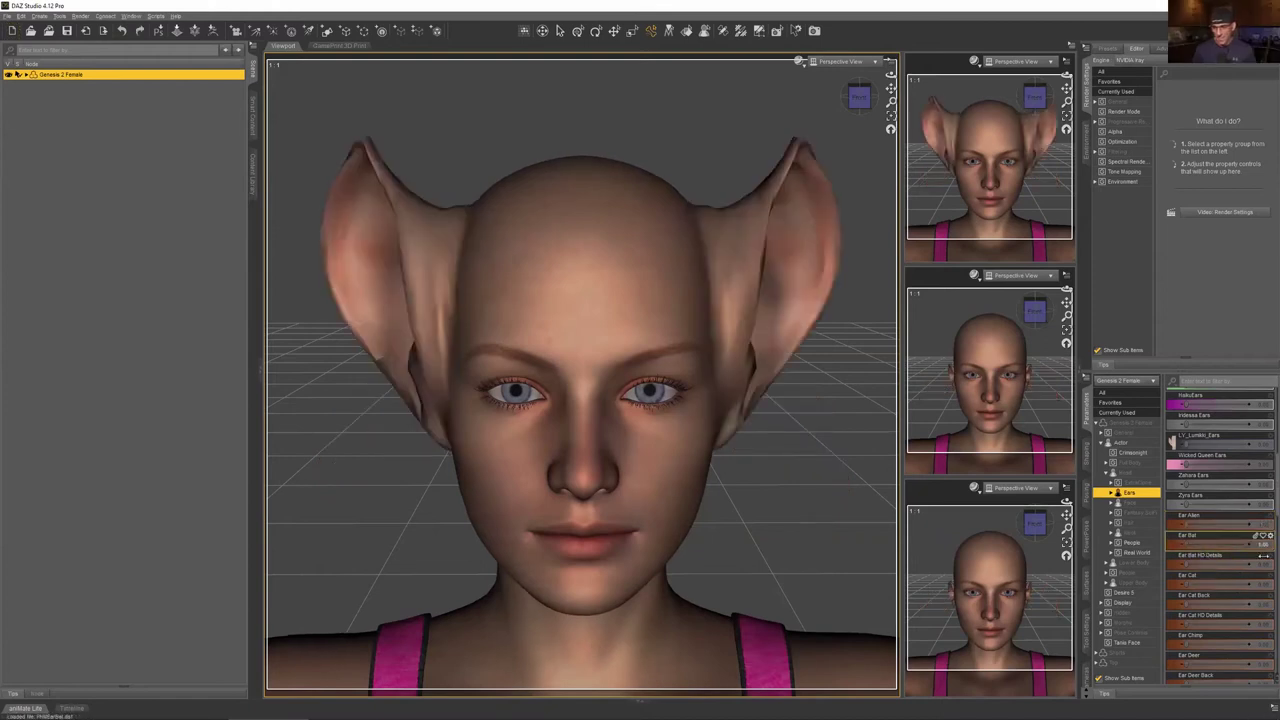
{"action": "left_click", "coordinate": [1172, 545]}
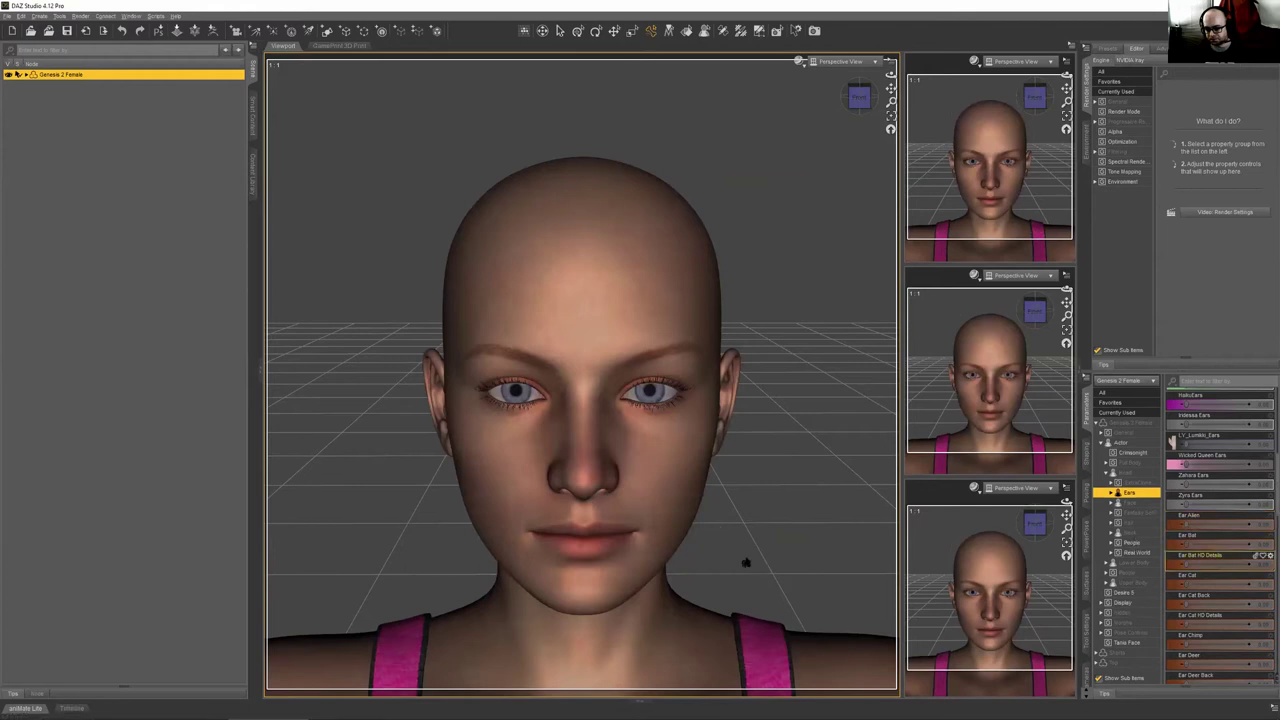
Review the character head shapes in the People group and show the Lower Body parameters of Genesis 2 Female
{"action": "scroll", "coordinate": [580, 357], "scroll_direction": "up", "scroll_amount": 3}
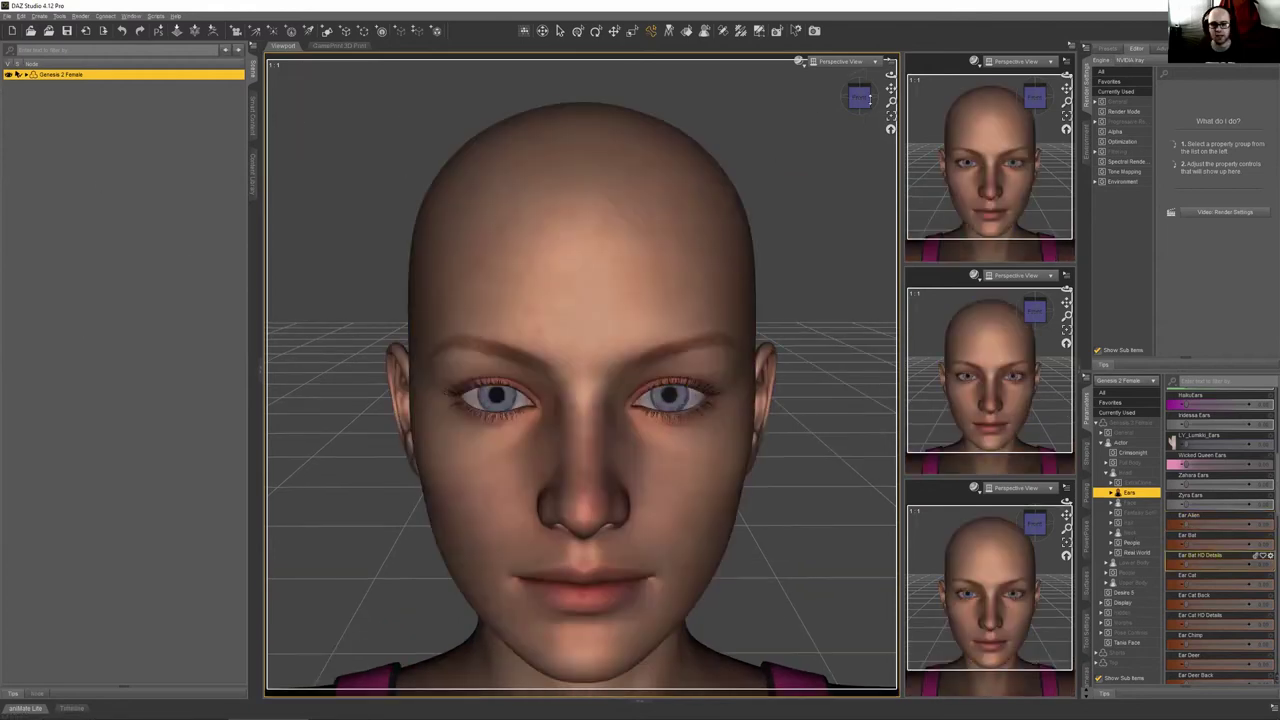
{"action": "scroll", "coordinate": [770, 458], "scroll_direction": "down", "scroll_amount": 5}
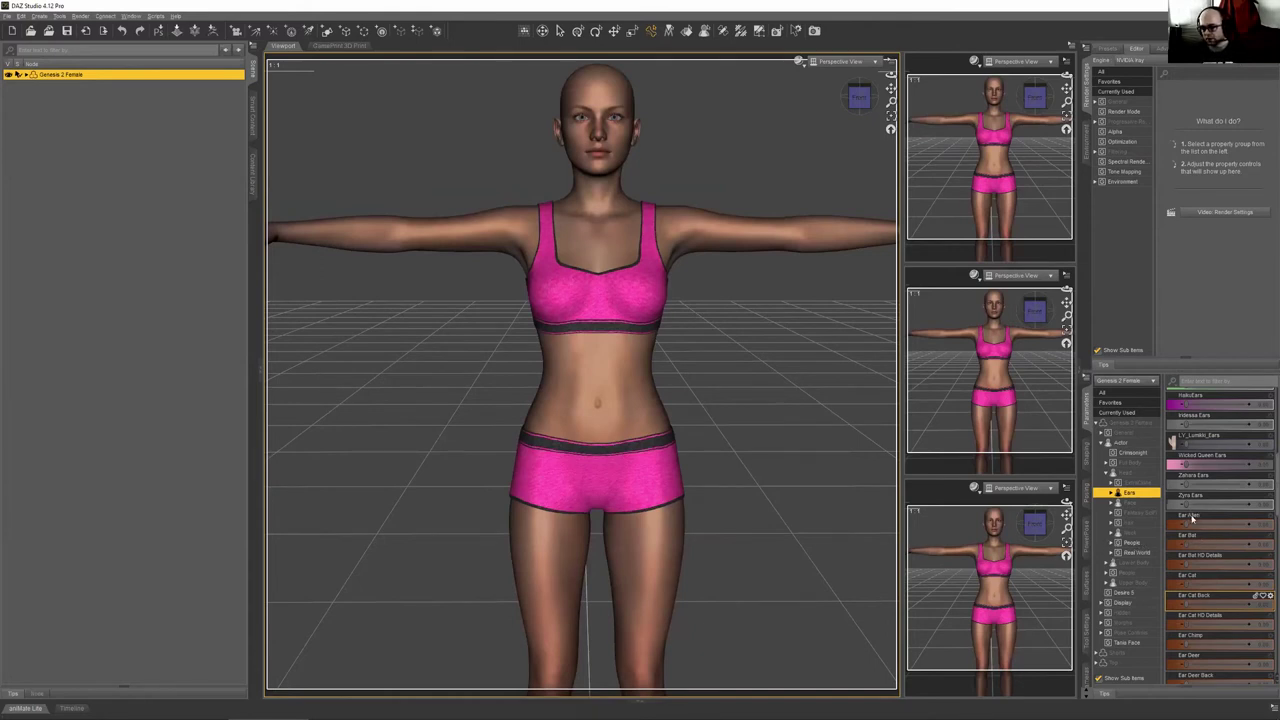
{"action": "scroll", "coordinate": [1194, 522], "scroll_direction": "down", "scroll_amount": 10}
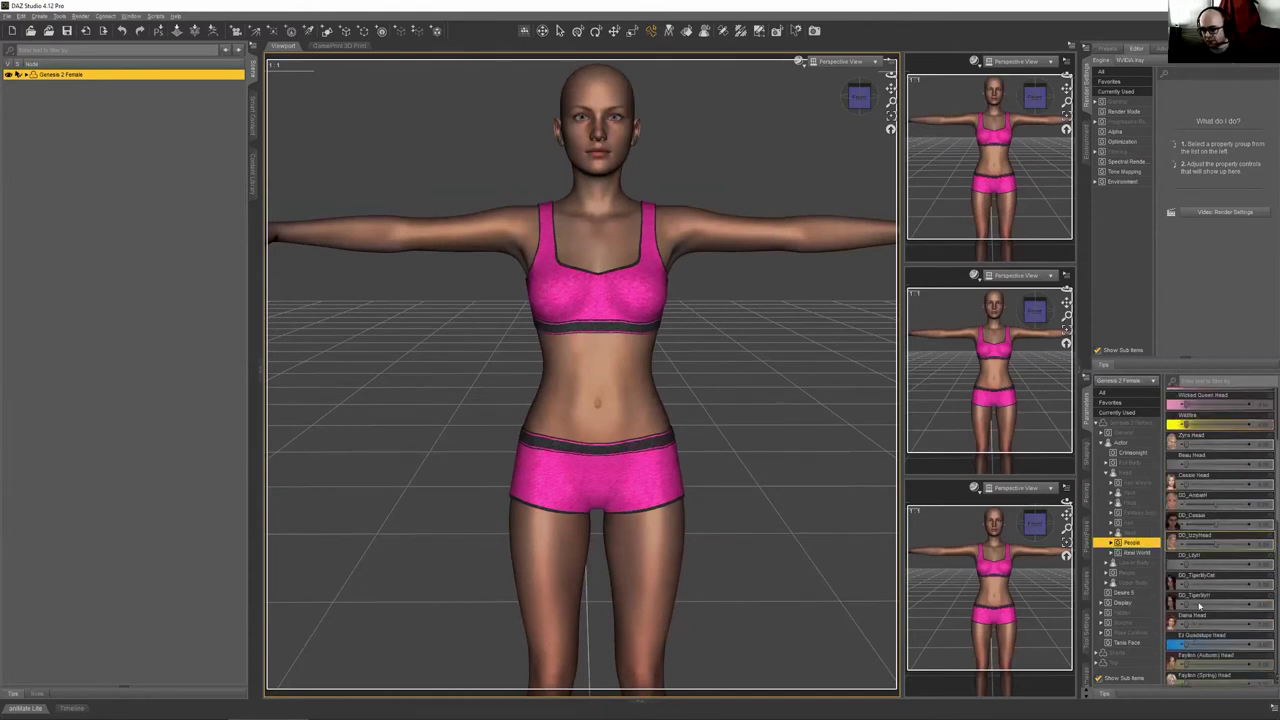
{"action": "scroll", "coordinate": [1200, 428], "scroll_direction": "down", "scroll_amount": 5}
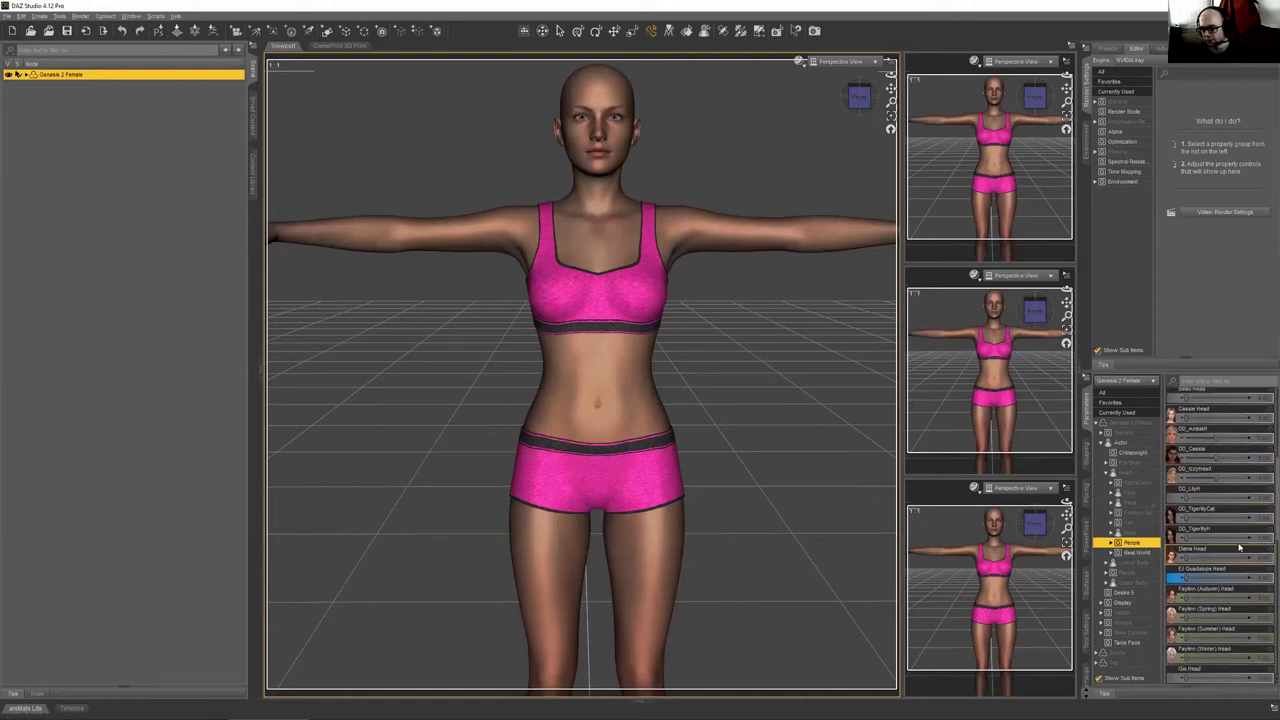
{"action": "scroll", "coordinate": [1220, 527], "scroll_direction": "down", "scroll_amount": 5}
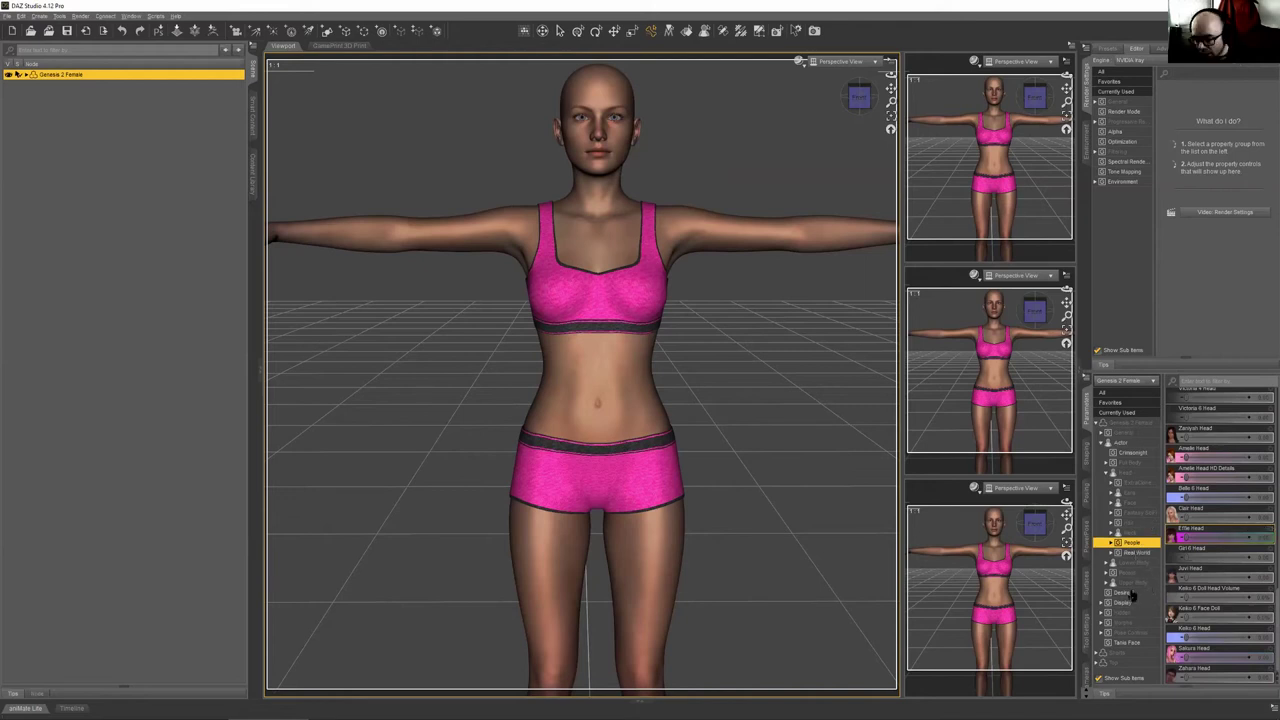
{"action": "key", "text": "Right"}
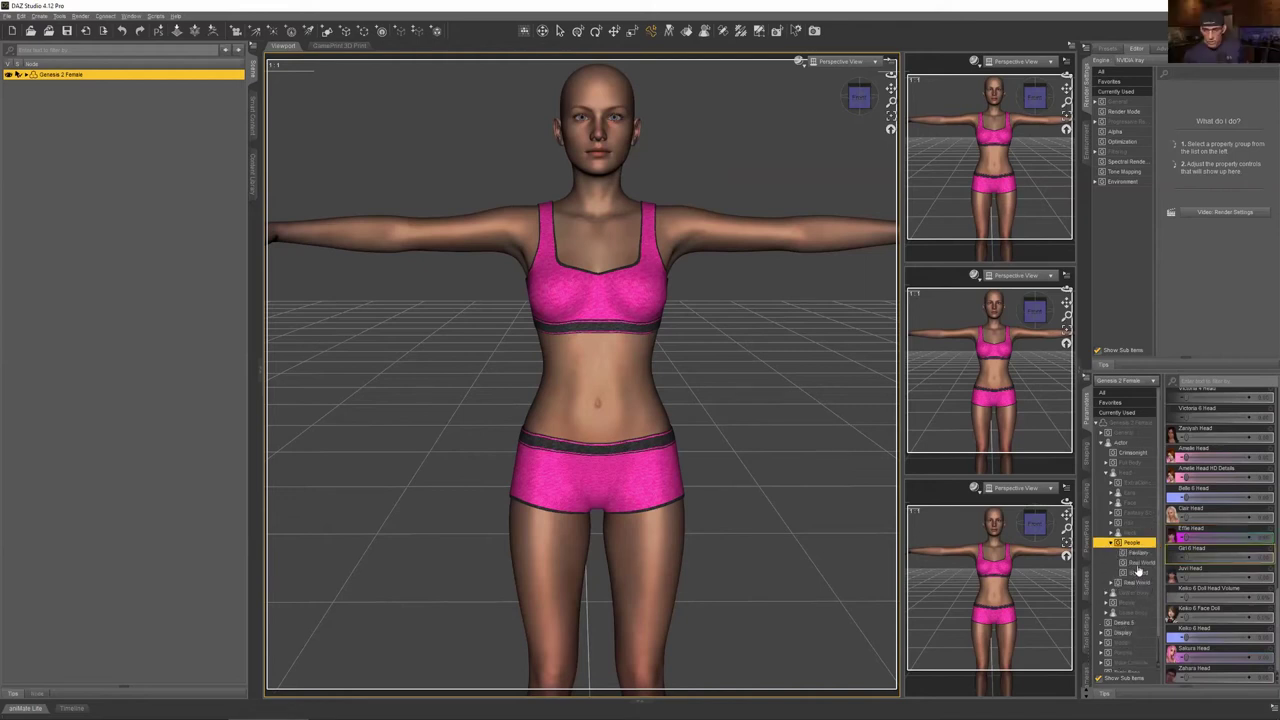
{"action": "left_click", "coordinate": [1134, 576]}
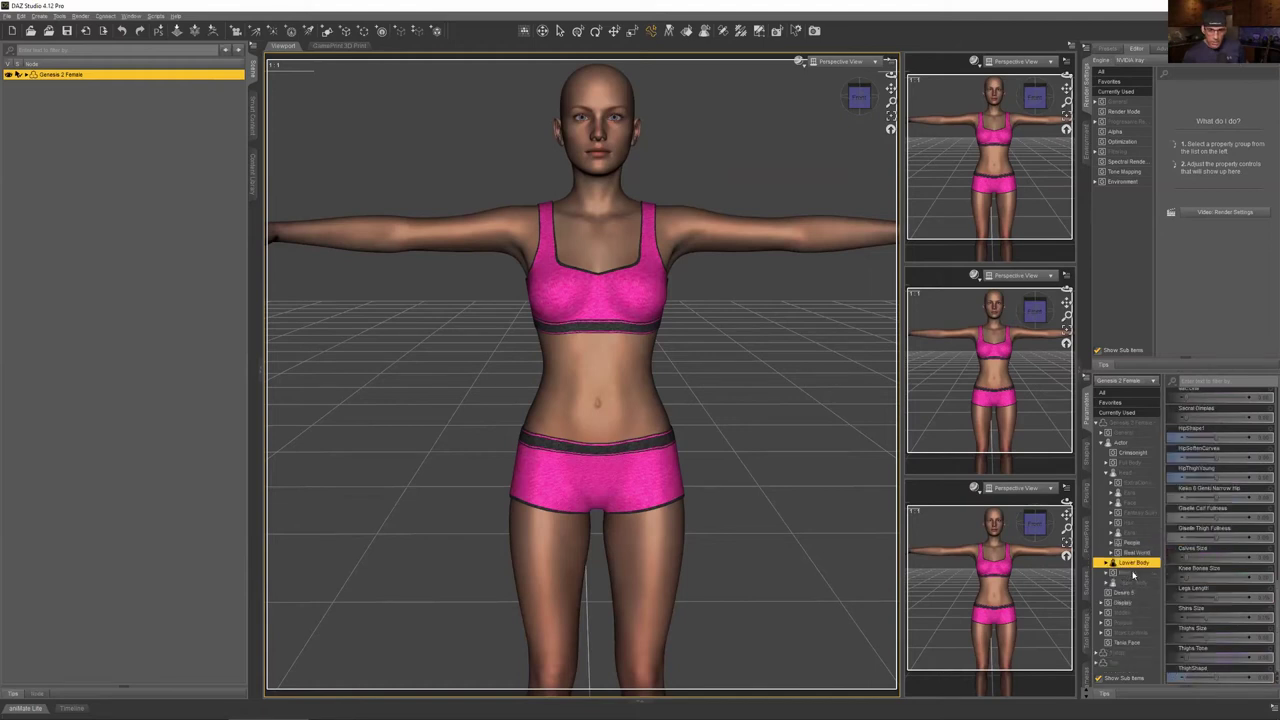
Try the Juvi shape from the body's People group at full strength on Genesis 2 Female, then undo it
{"action": "key", "text": "Down"}
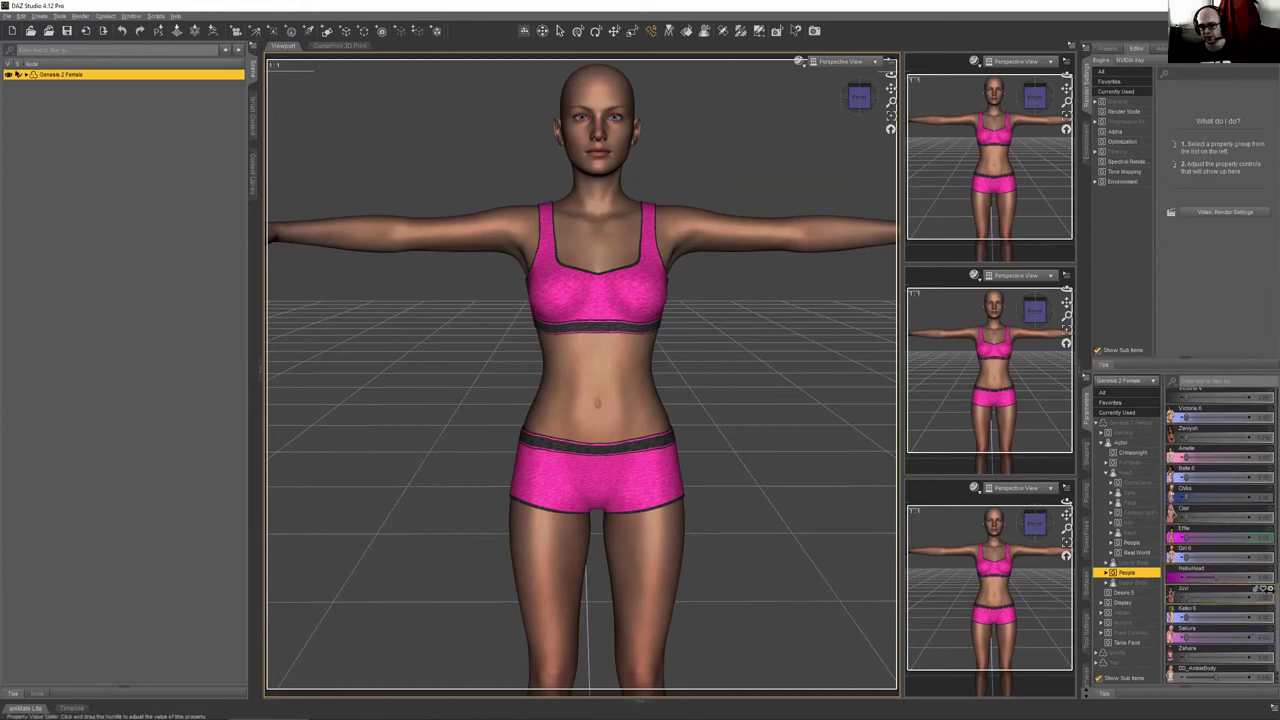
{"action": "left_click", "coordinate": [1263, 590]}
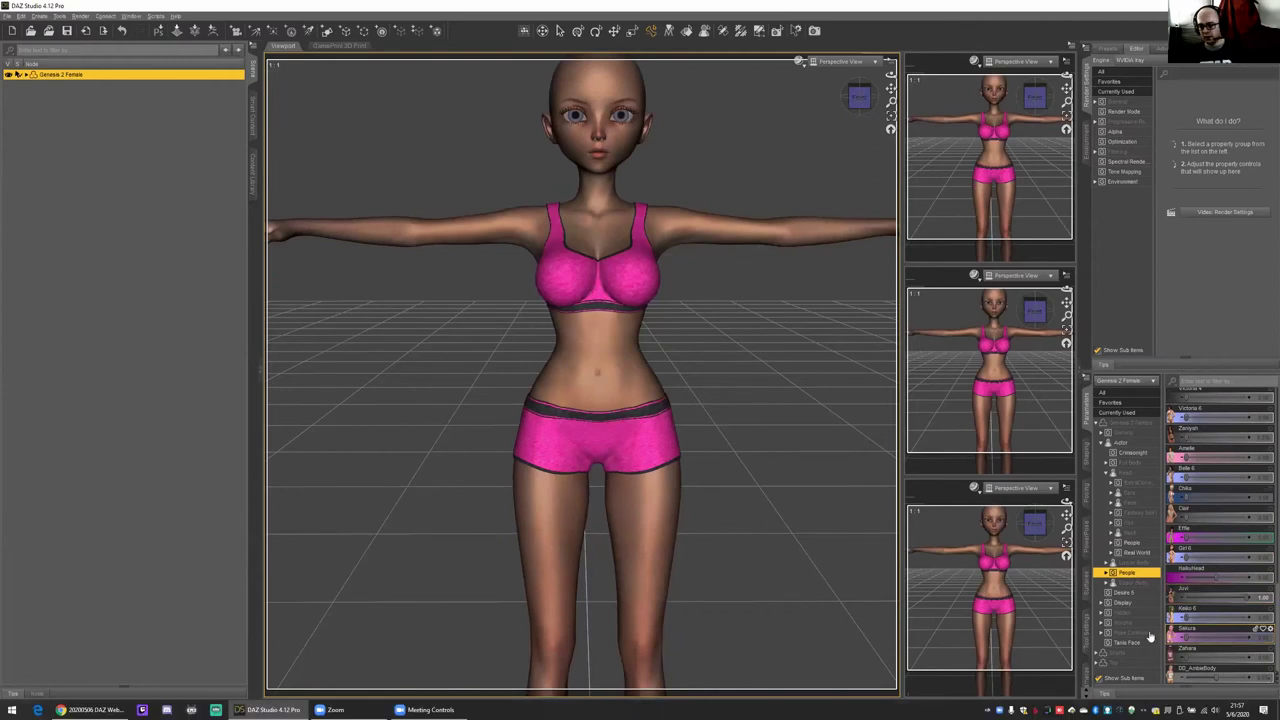
{"action": "key", "text": "ctrl+z"}
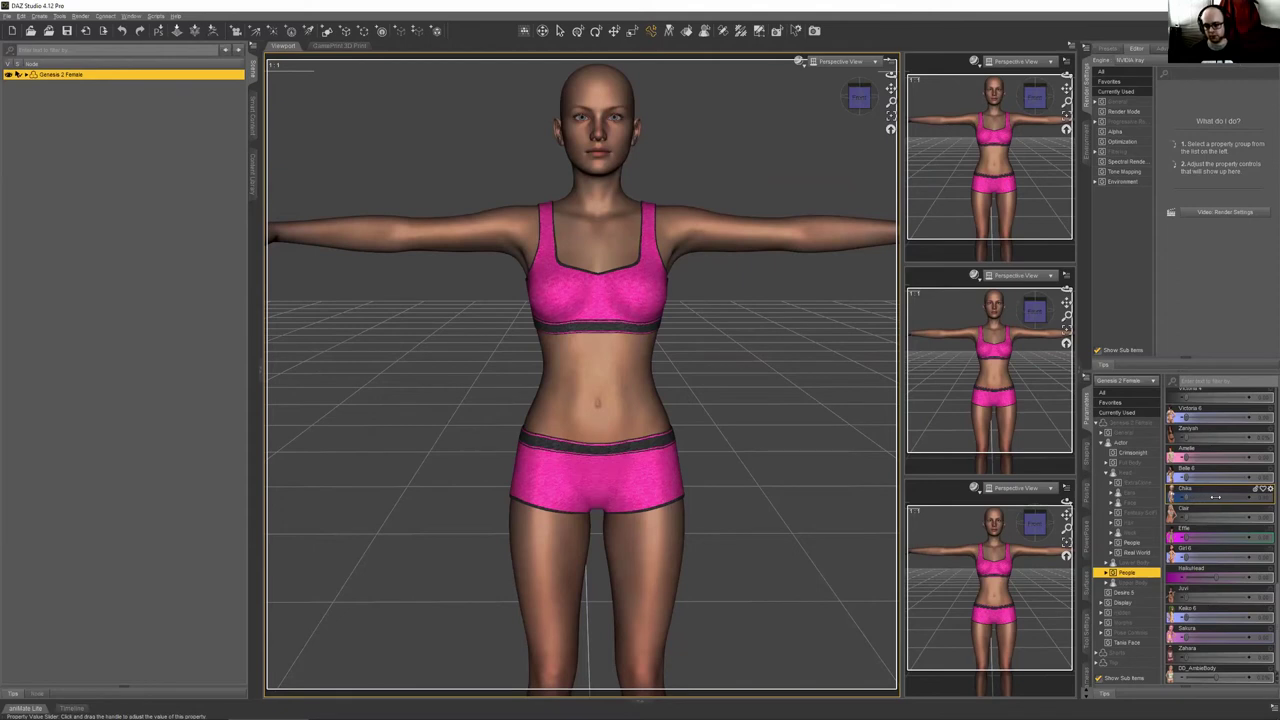
Try blending the People shapes Chika at 0.62 and Girl 6 at 0.63, then remove both from the figure
{"action": "left_click", "coordinate": [1193, 551]}
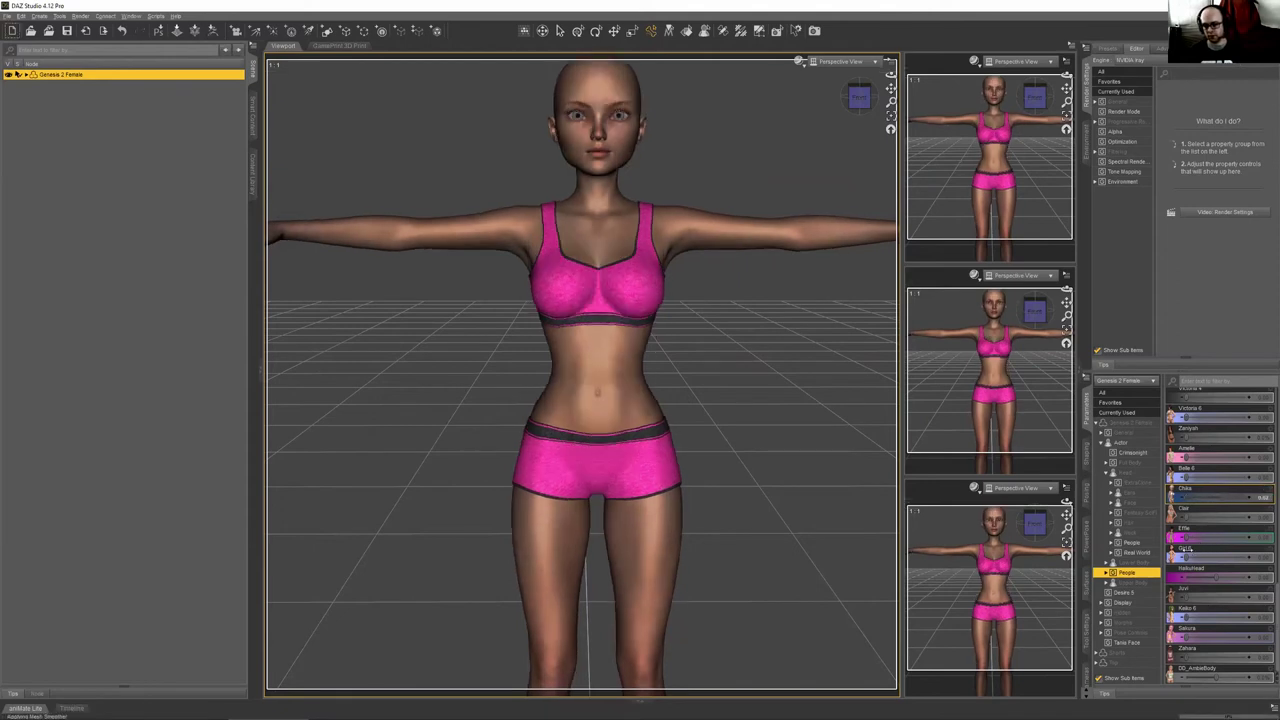
{"action": "left_click", "coordinate": [1222, 553]}
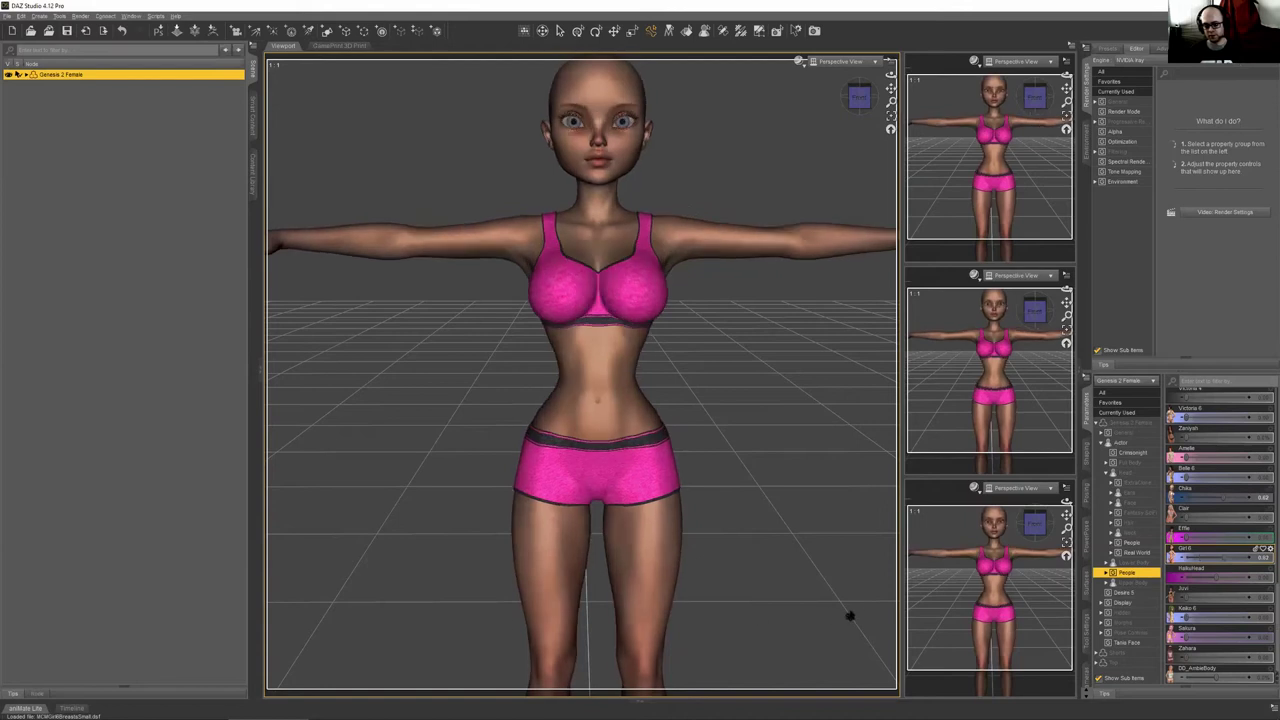
{"action": "left_click", "coordinate": [1212, 424]}
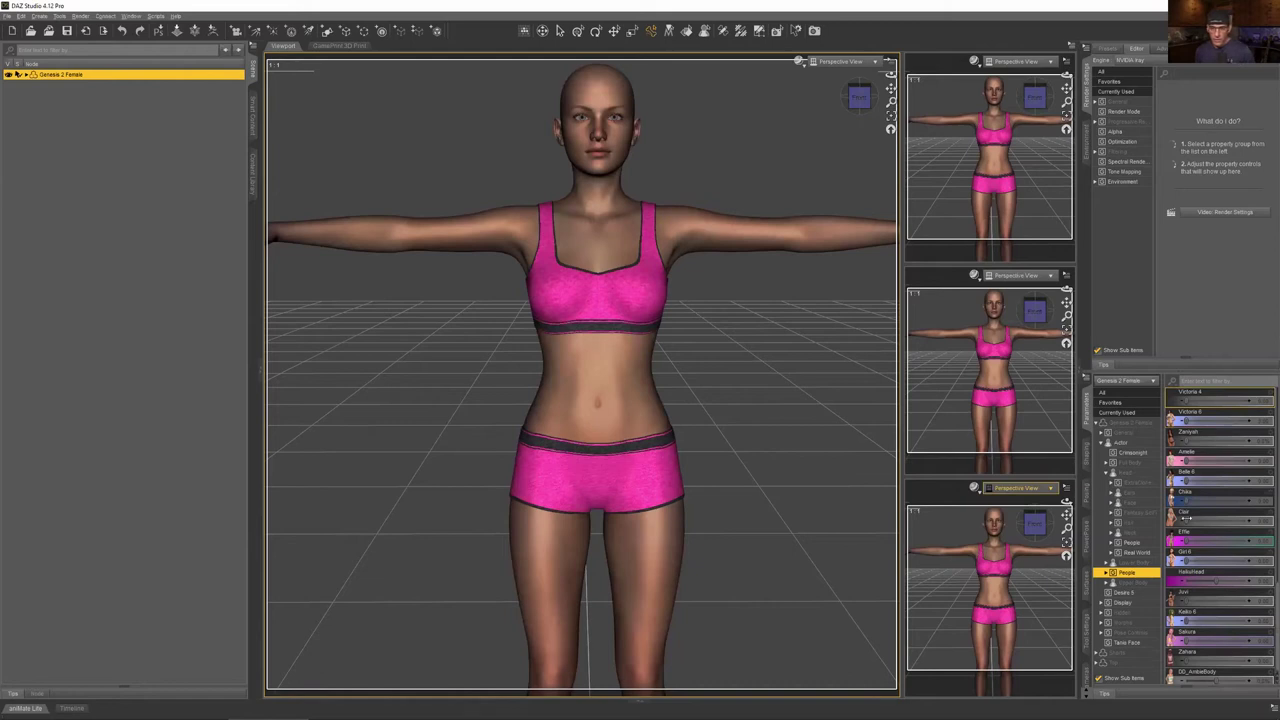
Try combining the Clair character shape with an animal-style ear shape from the Ears group, both at 1.00, then undo them
{"action": "left_click", "coordinate": [1231, 541]}
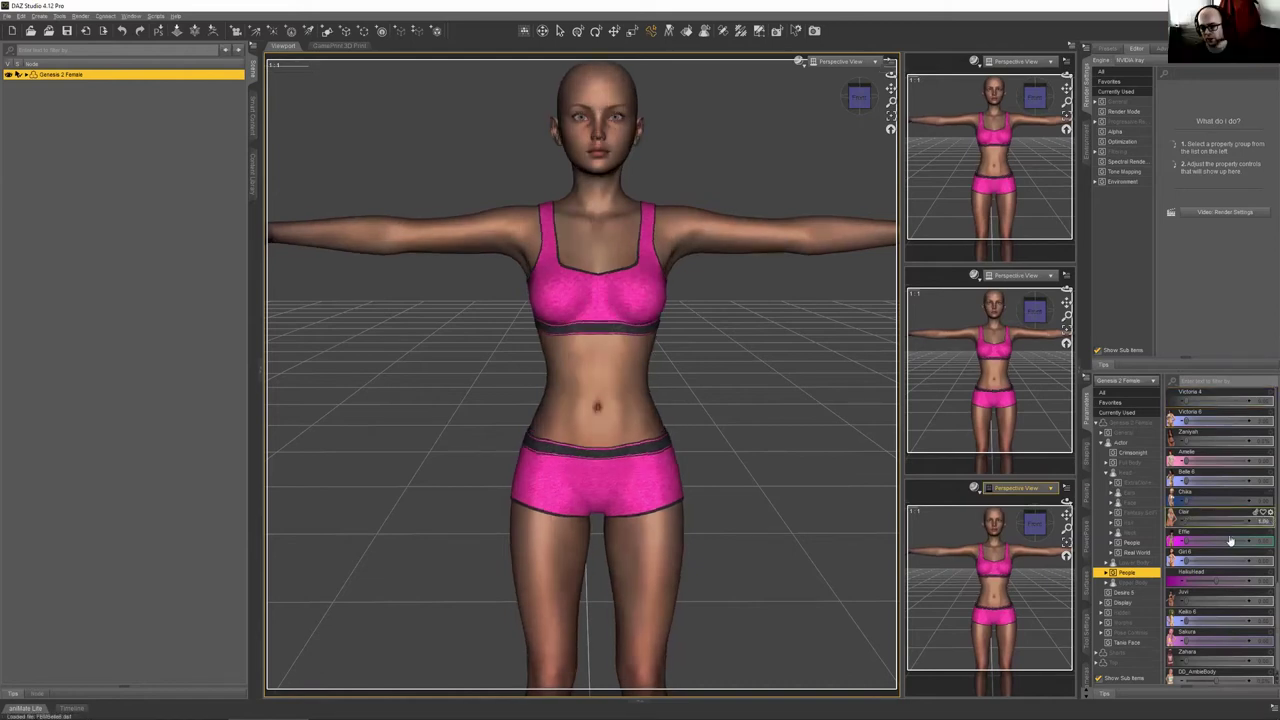
{"action": "left_click", "coordinate": [1128, 492]}
{"action": "left_click", "coordinate": [1238, 431]}
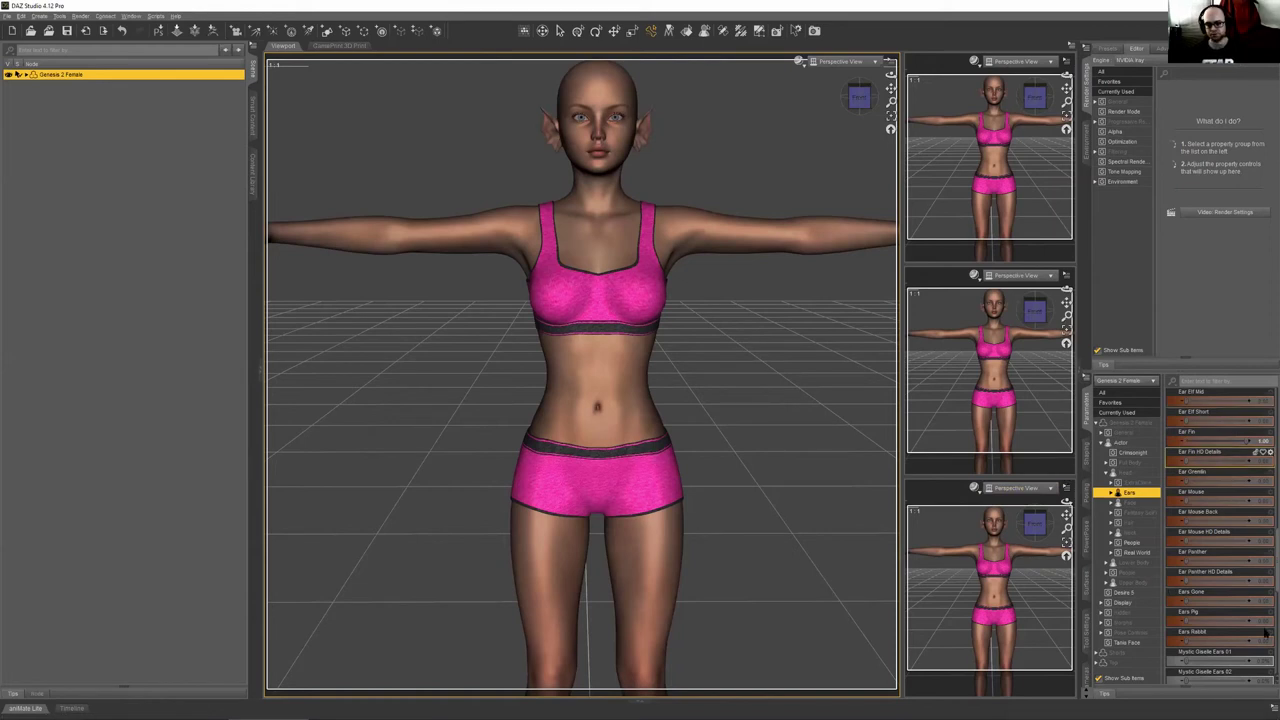
{"action": "key", "text": "ctrl+z"}
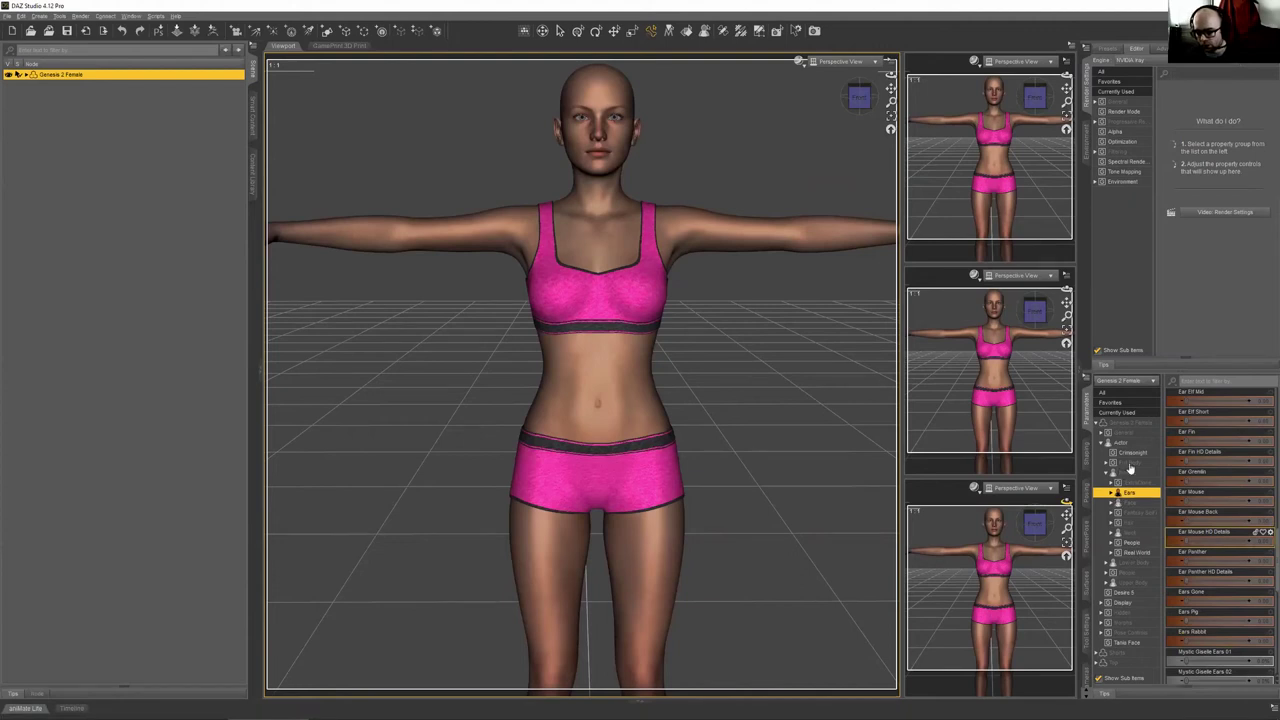
Try the Heavy shape from the Full Body group at full strength on the figure, then undo it
{"action": "key", "text": "Up"}
{"action": "key", "text": "Up"}
{"action": "key", "text": "Up"}
{"action": "scroll", "coordinate": [1240, 502], "scroll_direction": "down", "scroll_amount": 5}
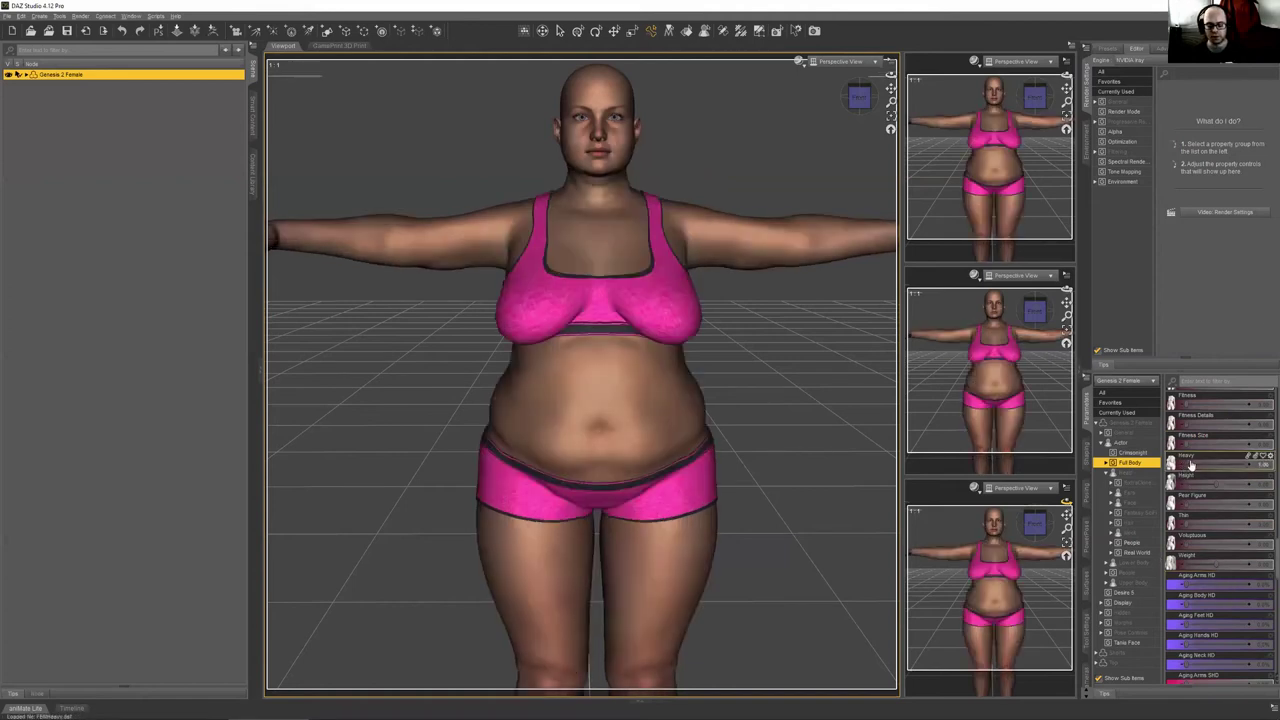
{"action": "key", "text": "ctrl+z"}
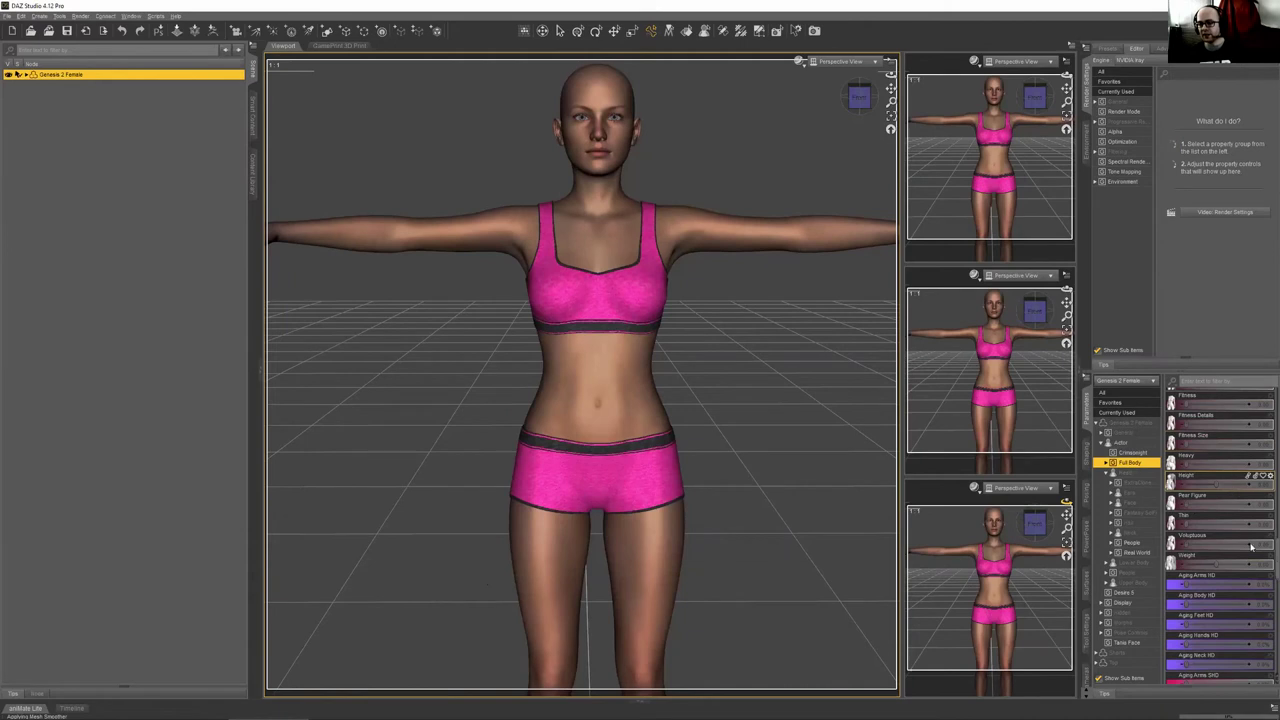
Try combining the Chika character shape with the Full Body Bodybuilder shapes at 1.00, then undo the changes
{"action": "left_click", "coordinate": [1127, 573]}
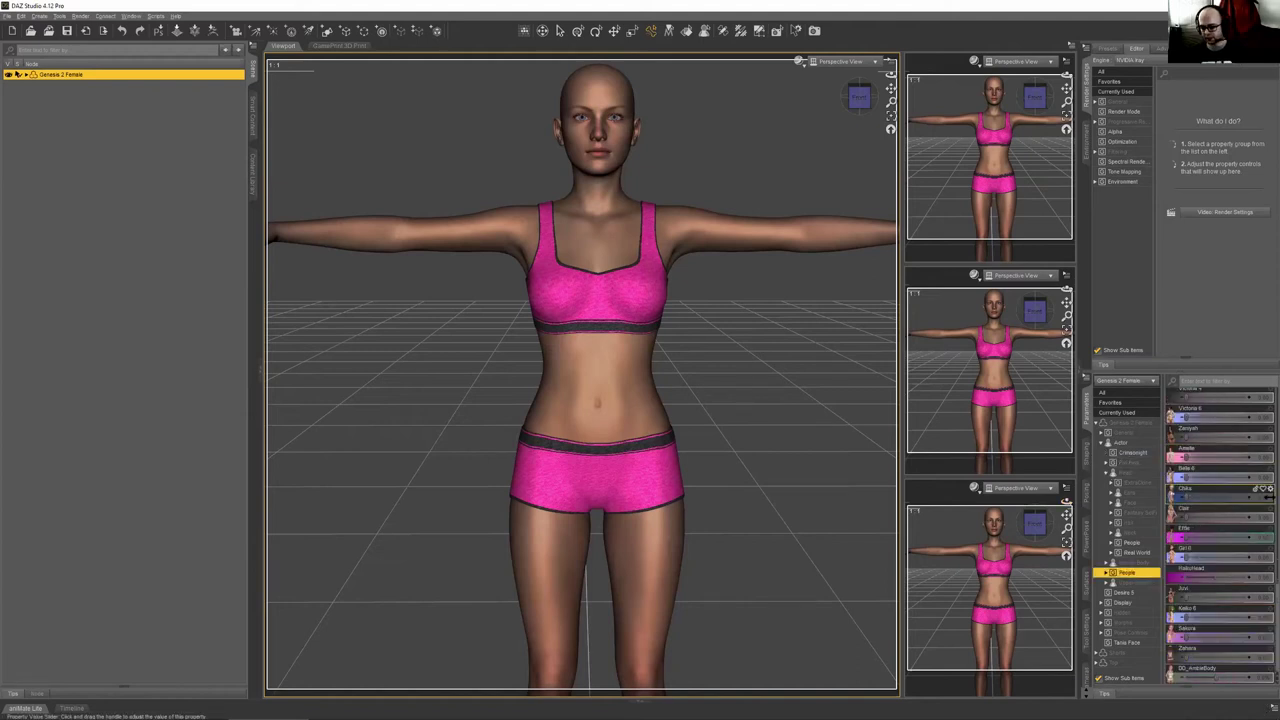
{"action": "left_click", "coordinate": [1220, 497]}
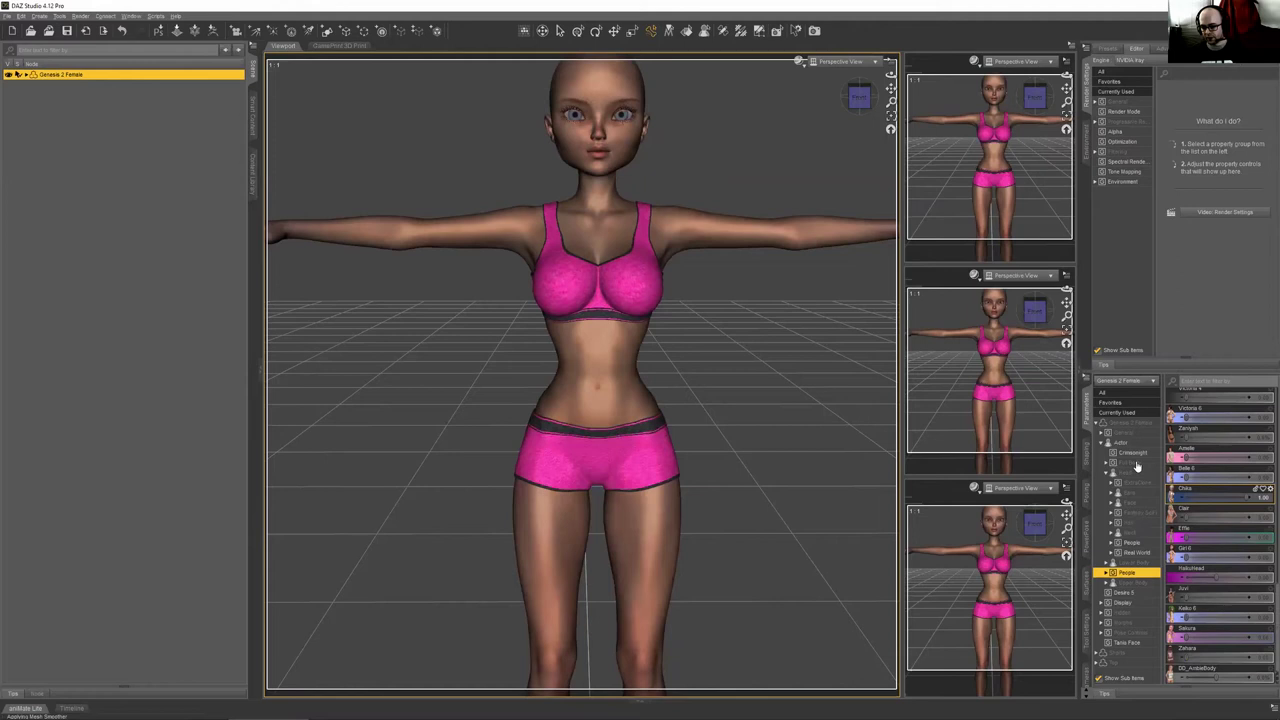
{"action": "scroll", "coordinate": [1222, 569], "scroll_direction": "down", "scroll_amount": 2}
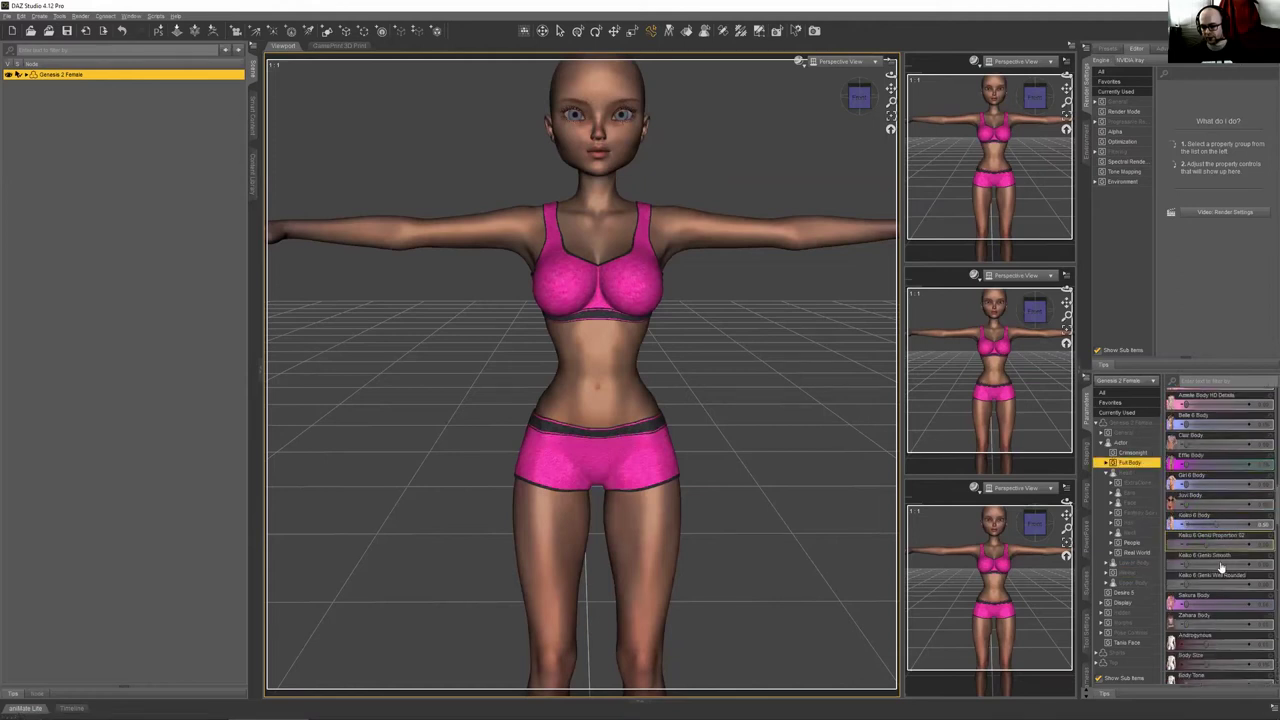
{"action": "scroll", "coordinate": [1236, 570], "scroll_direction": "down", "scroll_amount": 8}
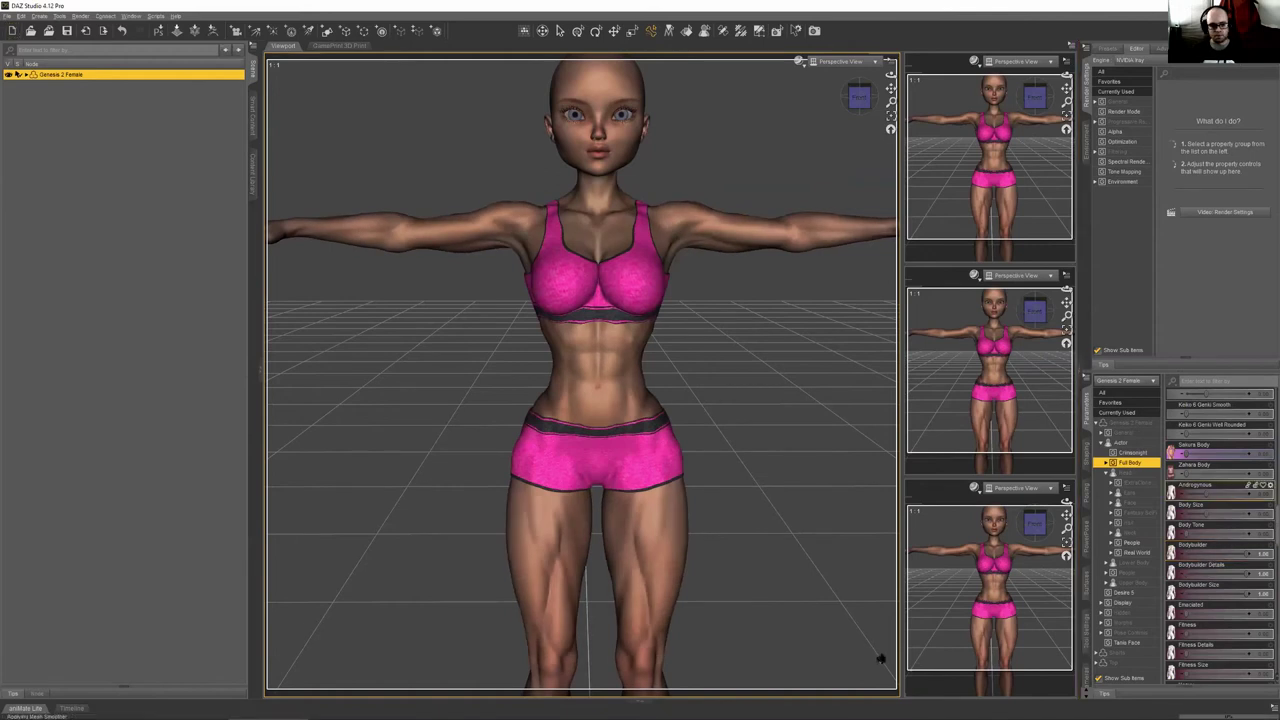
{"action": "key", "text": "ctrl+z"}
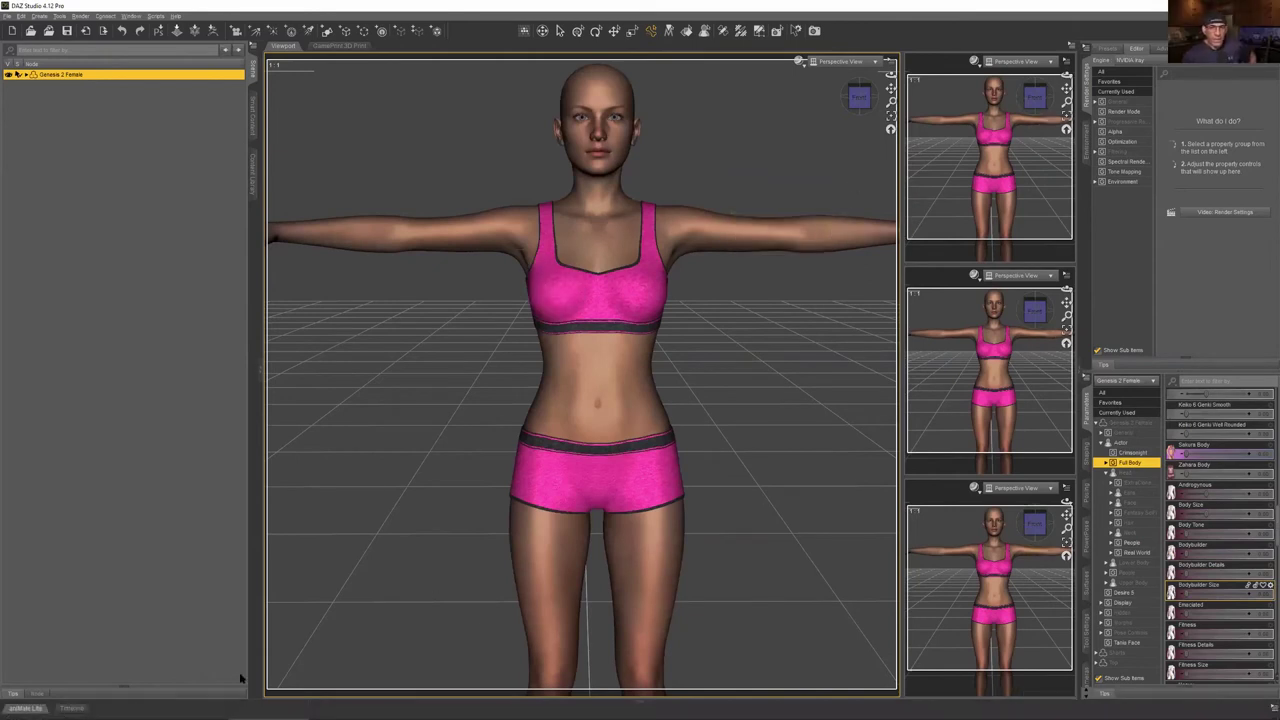
Frame the whole figure, then open HayleyBase.duf from the library's Scenes folder without saving the current scene
{"action": "left_click", "coordinate": [866, 121]}
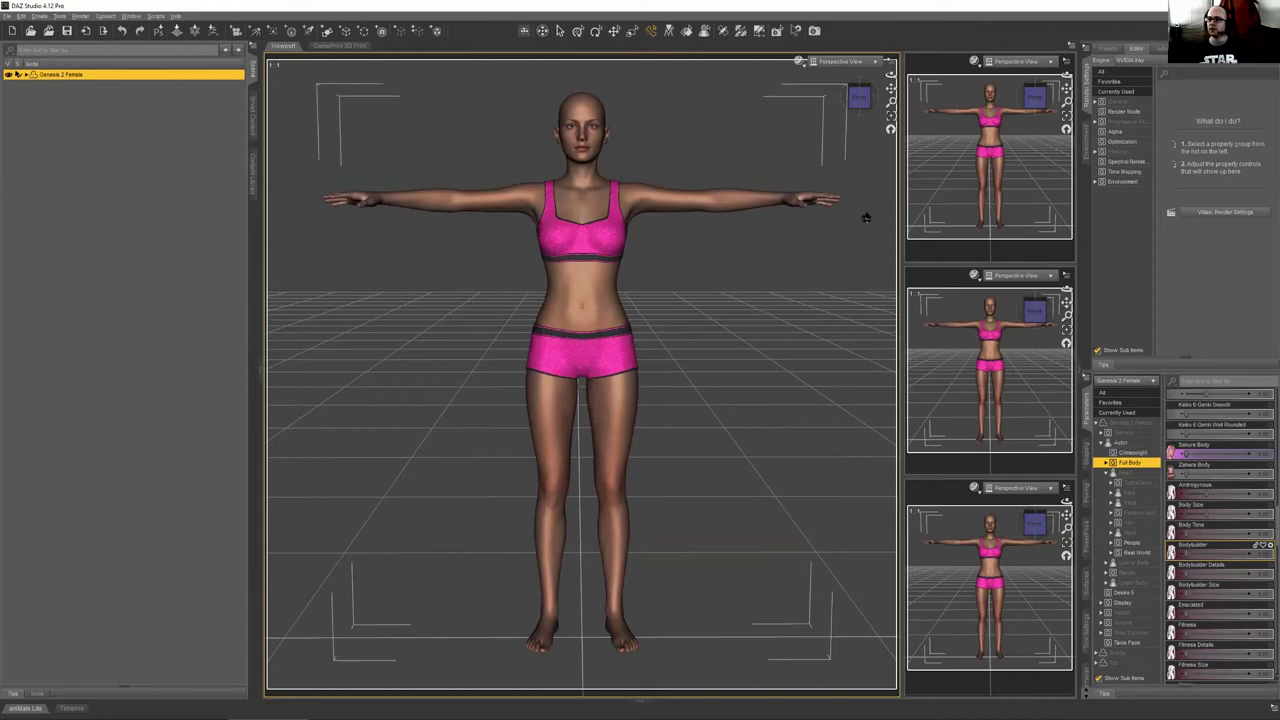
{"action": "key", "text": "ctrl+n"}
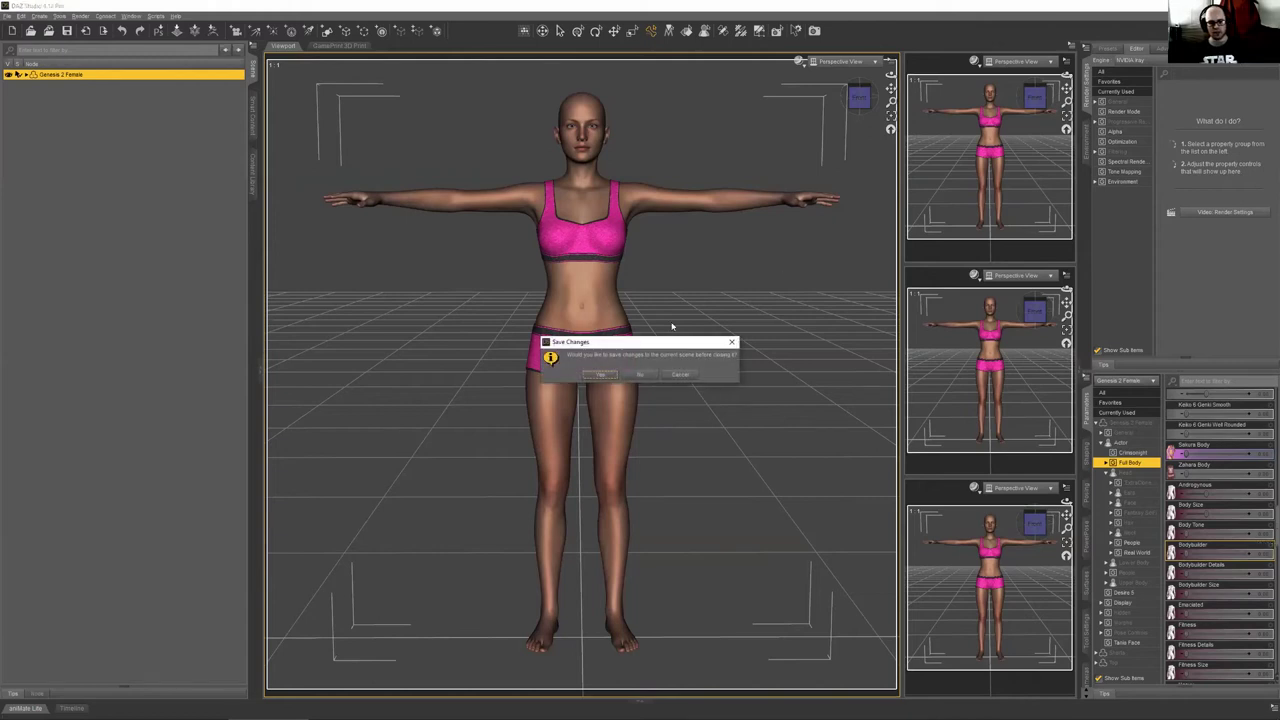
{"action": "left_click", "coordinate": [640, 375]}
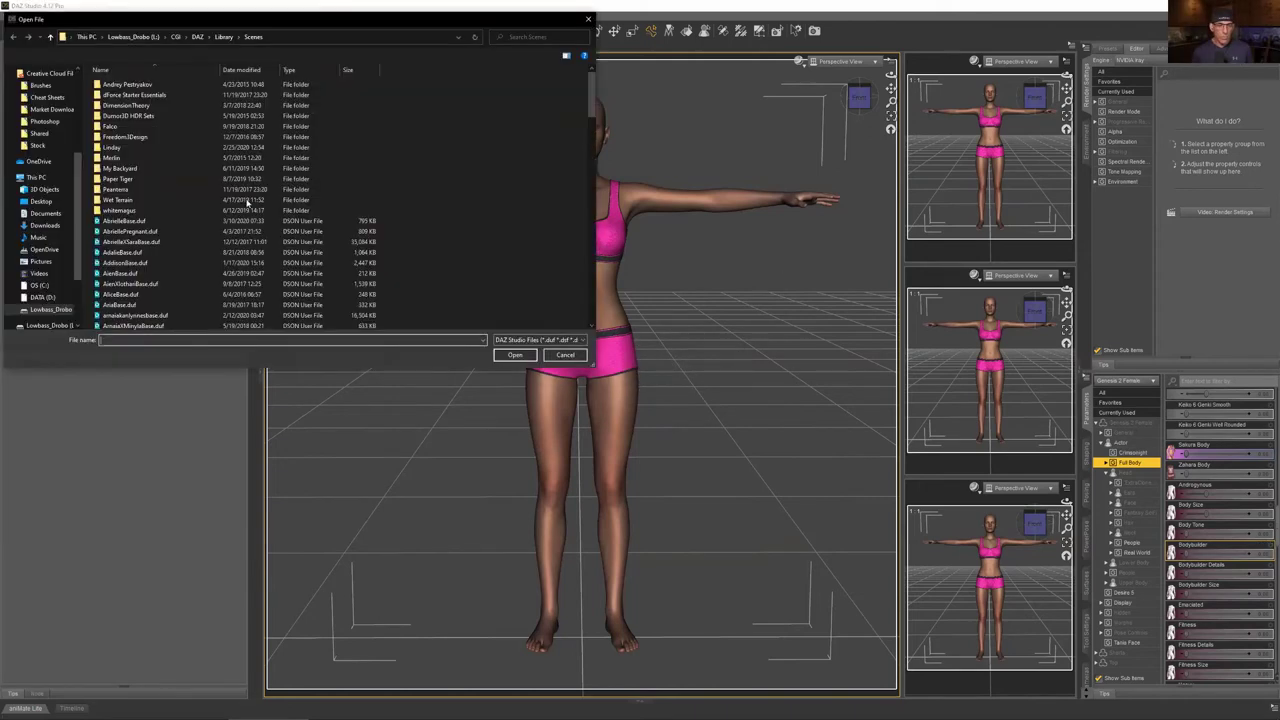
{"action": "scroll", "coordinate": [247, 203], "scroll_direction": "down", "scroll_amount": 5}
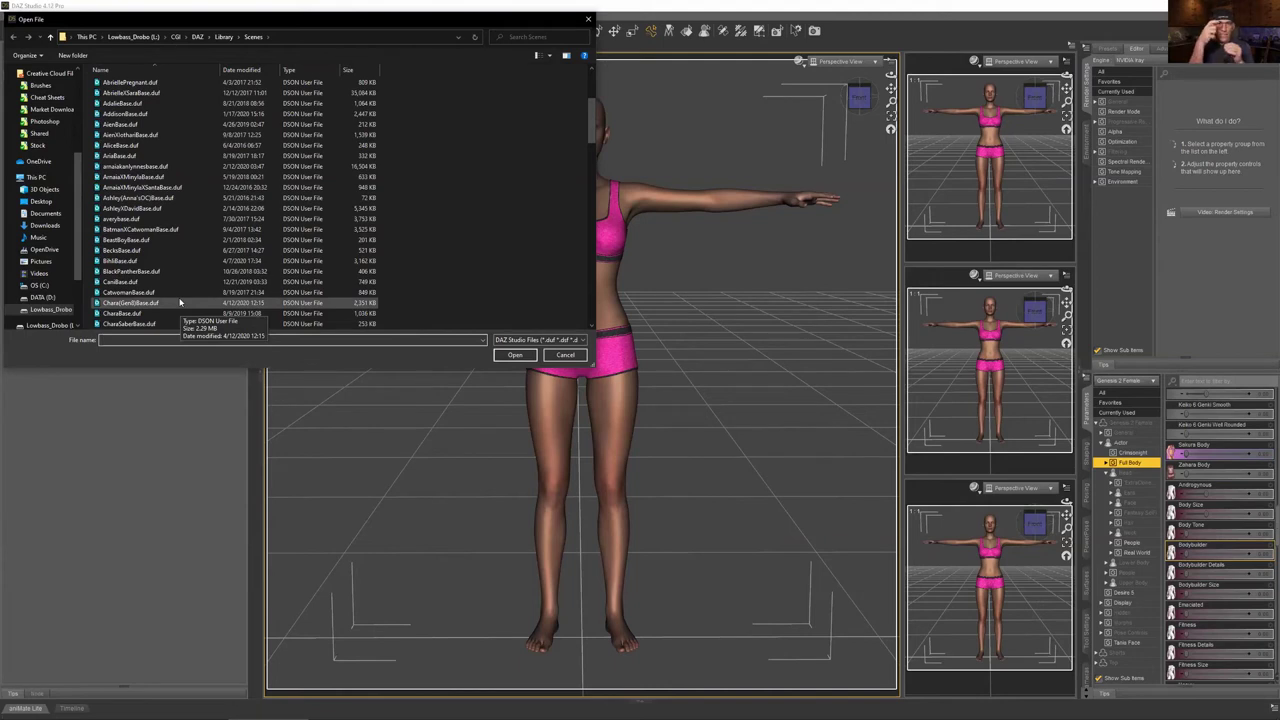
{"action": "scroll", "coordinate": [175, 290], "scroll_direction": "down", "scroll_amount": 8}
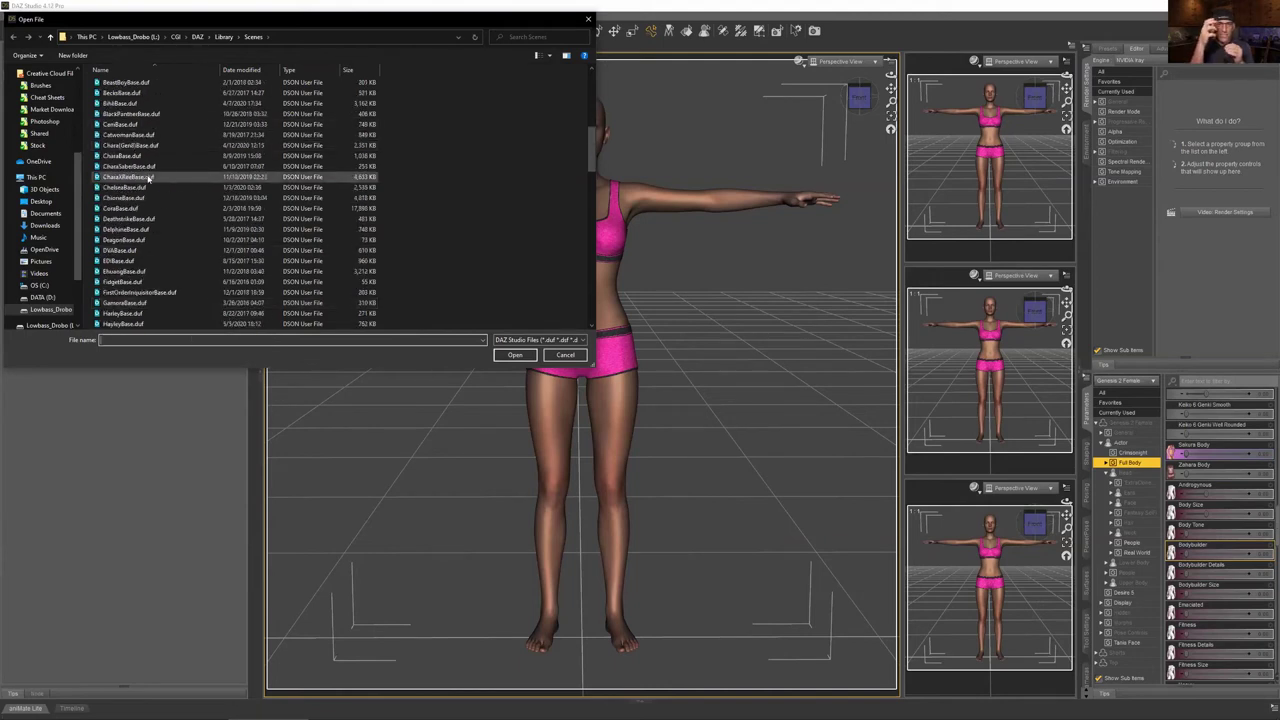
{"action": "scroll", "coordinate": [147, 177], "scroll_direction": "down", "scroll_amount": 5}
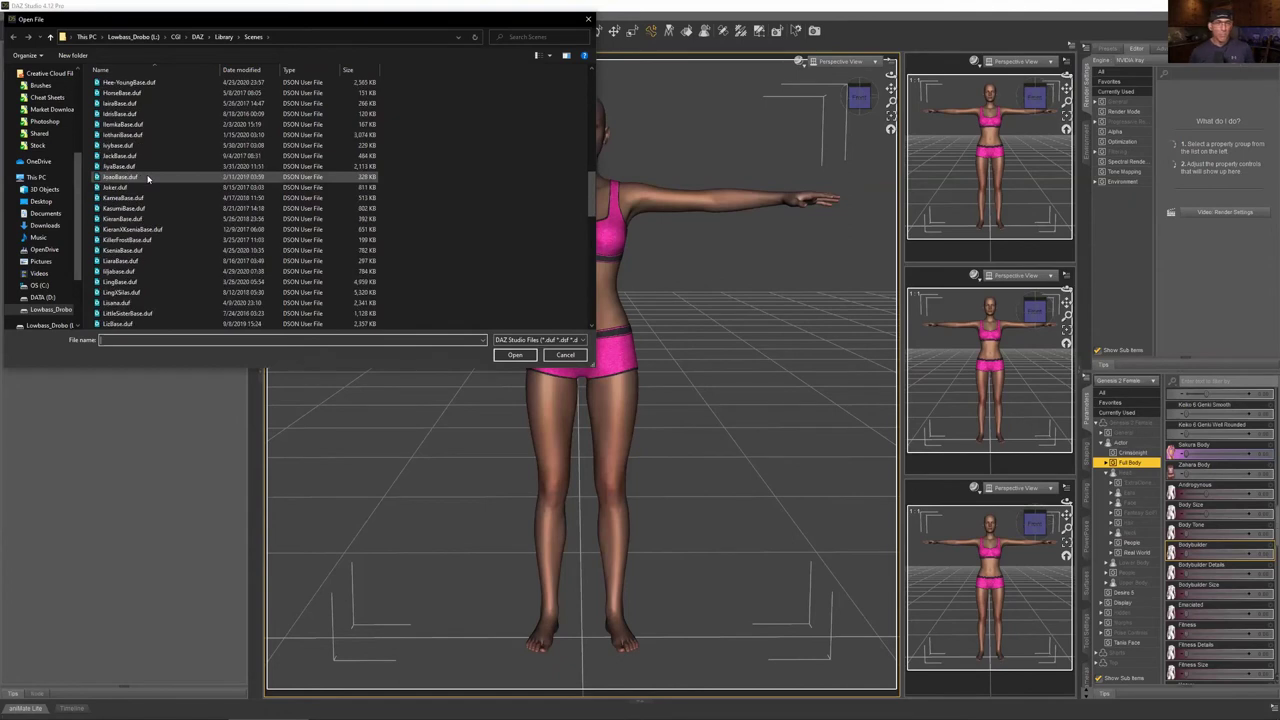
{"action": "scroll", "coordinate": [147, 177], "scroll_direction": "up", "scroll_amount": 3}
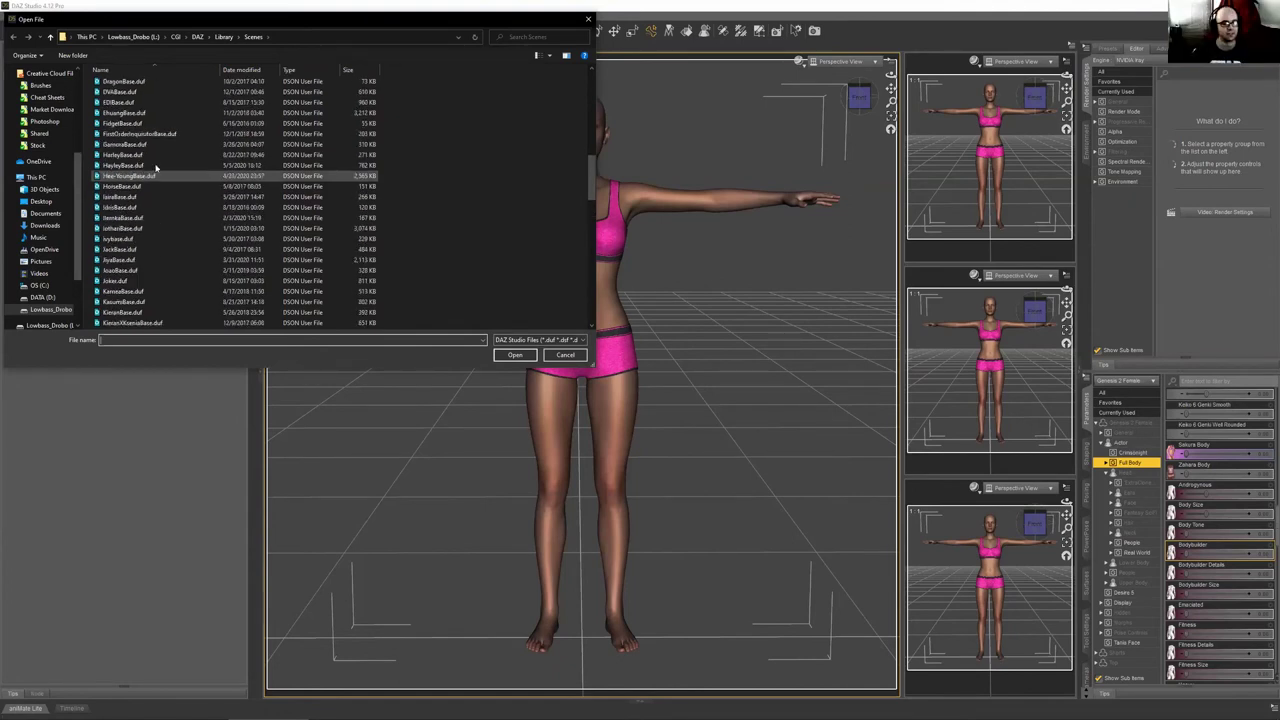
{"action": "left_click", "coordinate": [155, 166]}
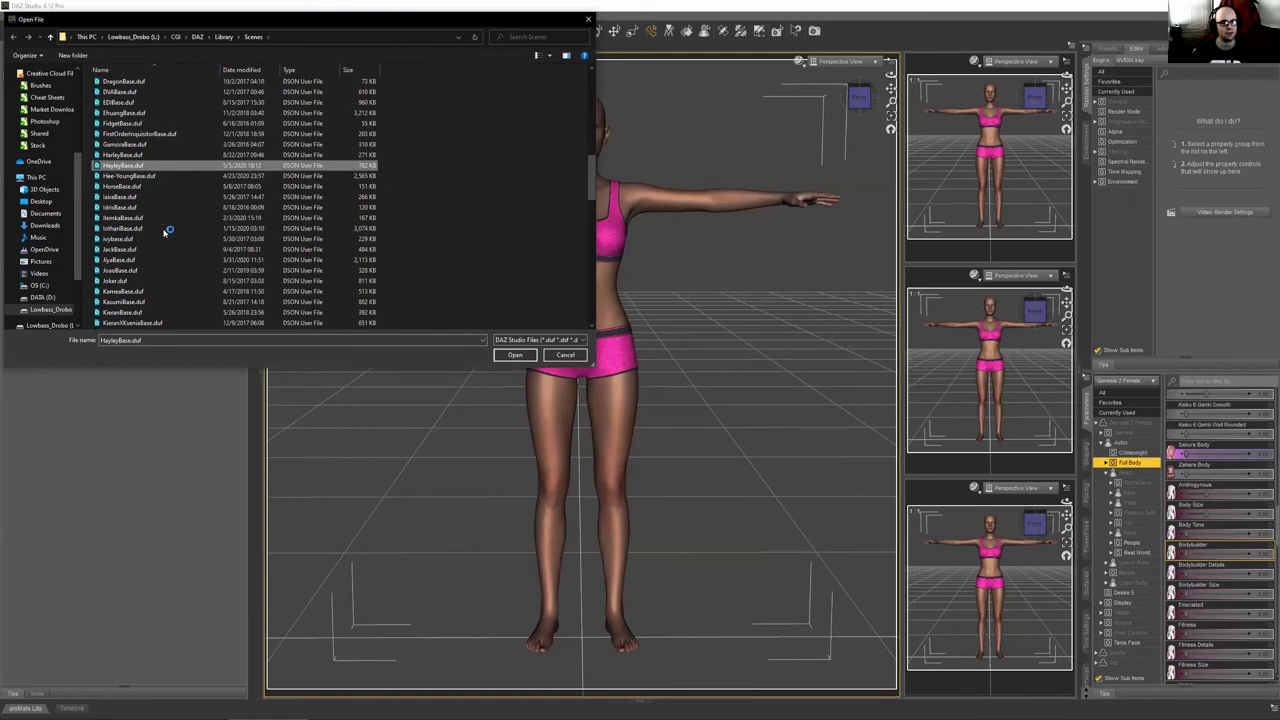
{"action": "key", "text": "Return"}
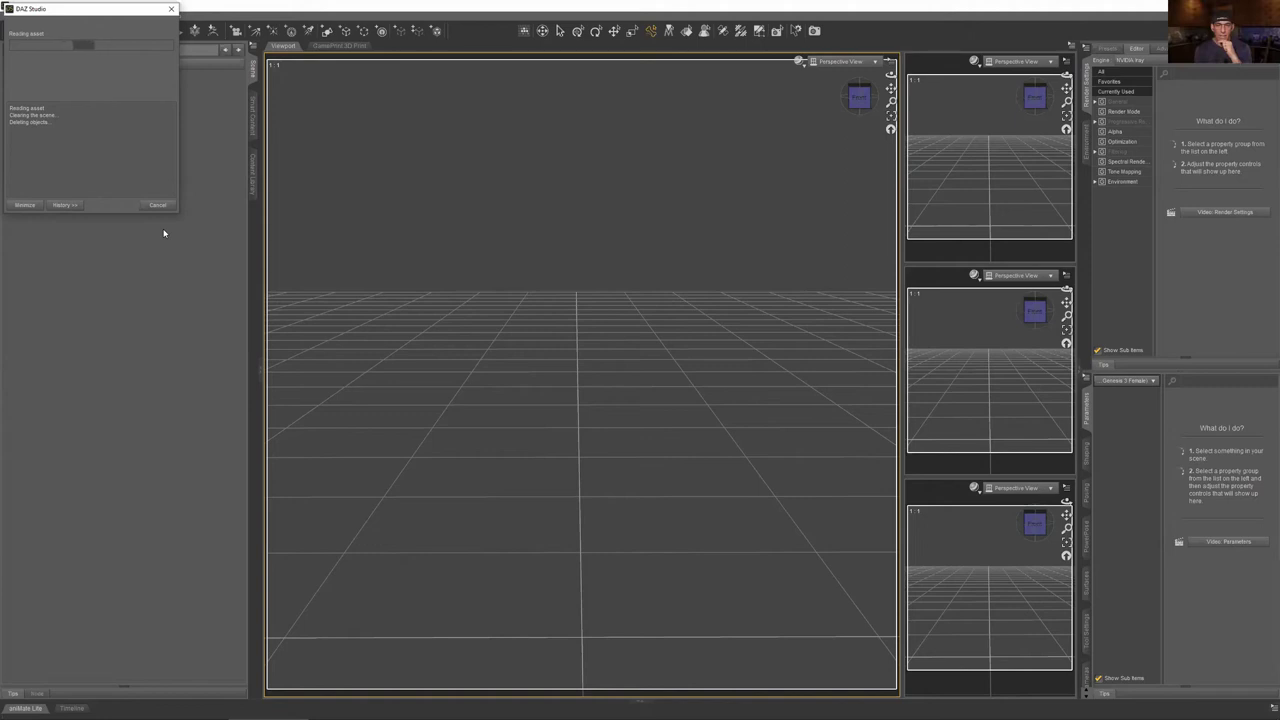
{"action": "mouse_move", "coordinate": [840, 706]}
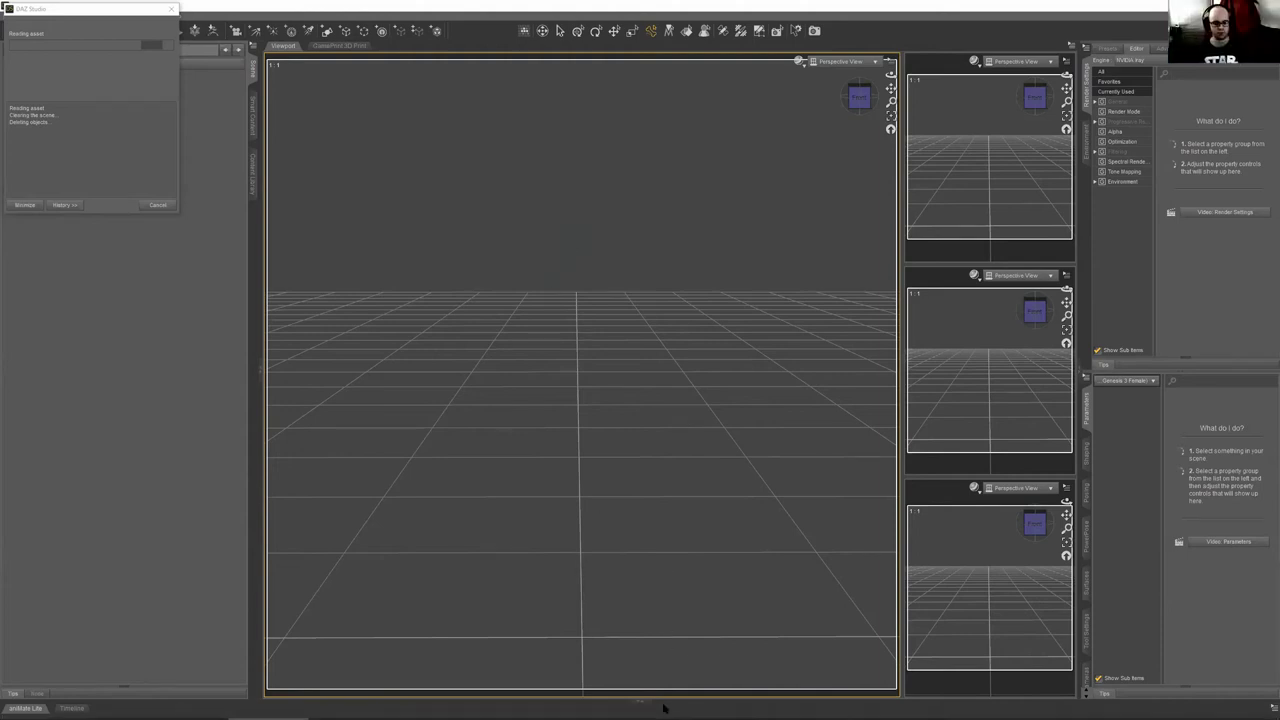
{"action": "mouse_move", "coordinate": [663, 708]}
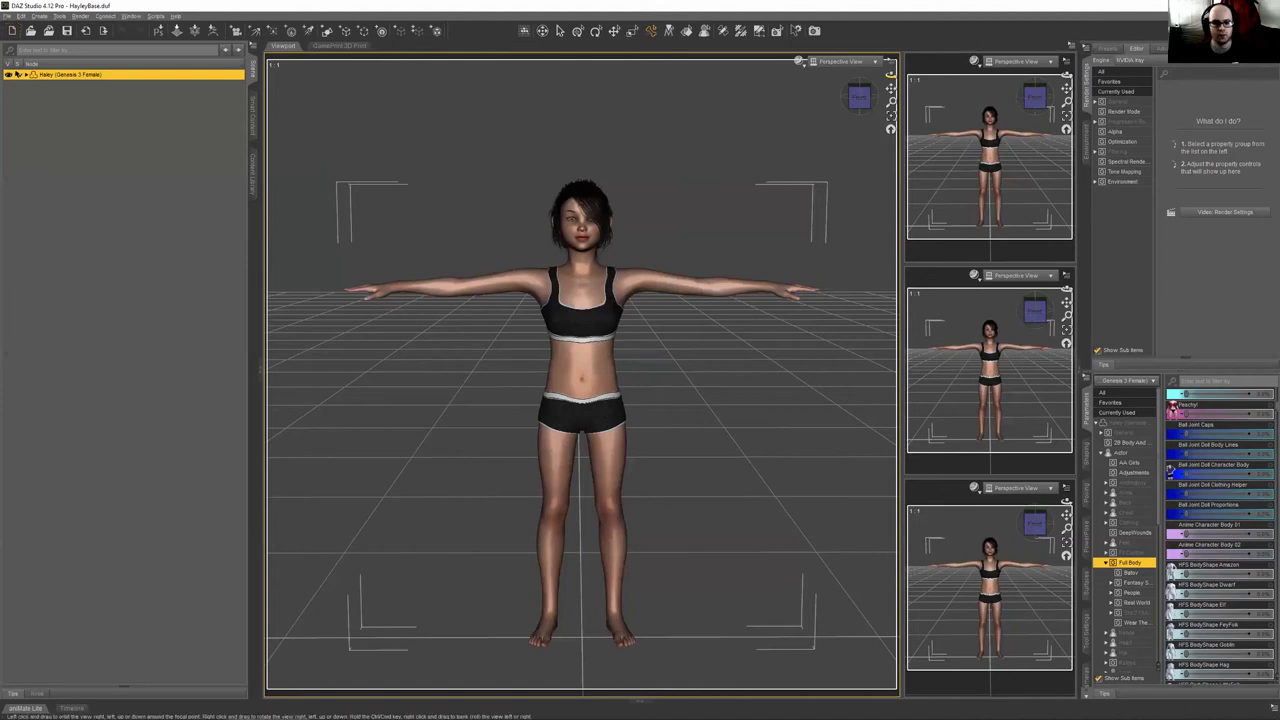
Orbit the view around the loaded figure and show the Smart Content figures offered for it
{"action": "left_click_drag", "start_coordinate": [890, 75], "coordinate": [834, 380]}
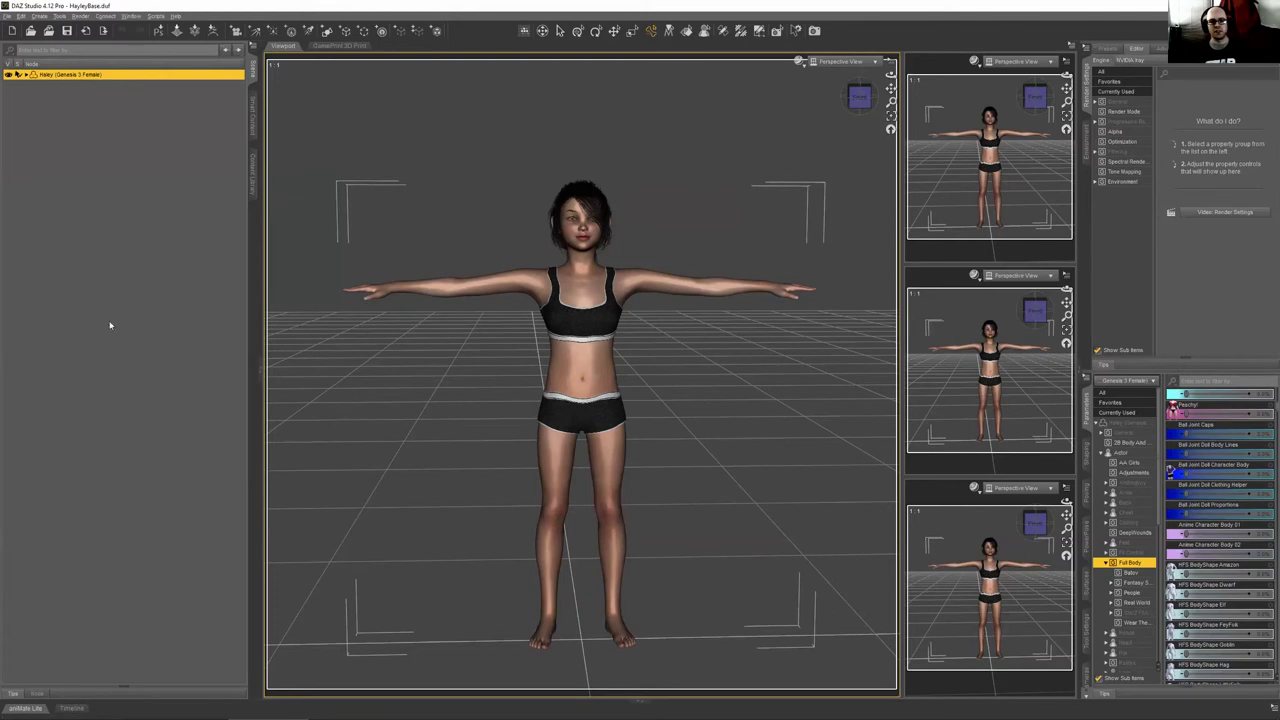
{"action": "left_click", "coordinate": [252, 172]}
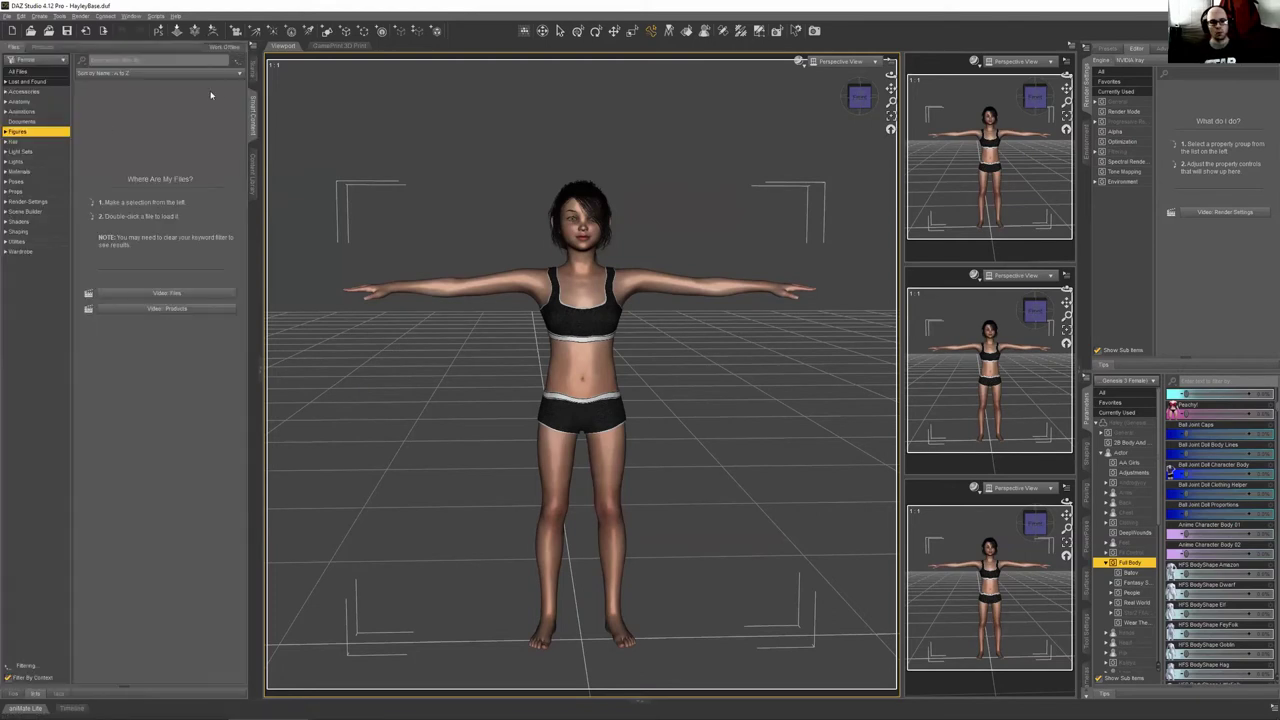
{"action": "left_click", "coordinate": [252, 74]}
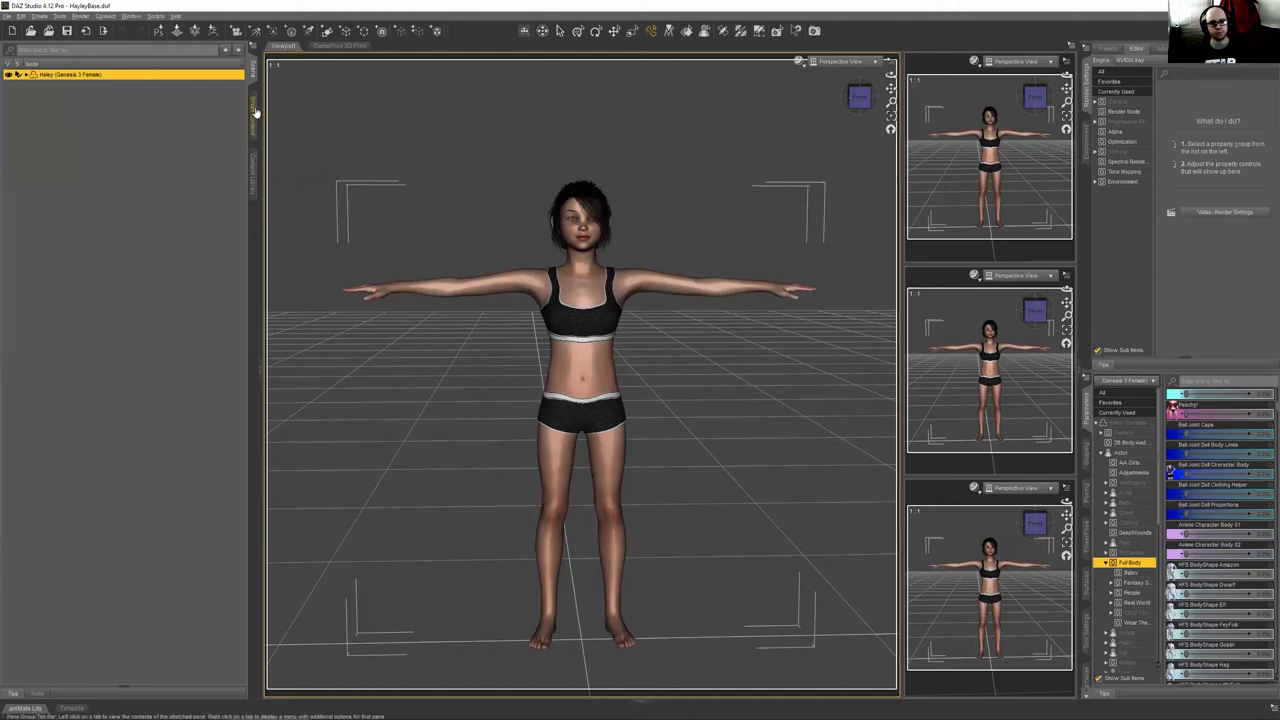
{"action": "left_click", "coordinate": [252, 172]}
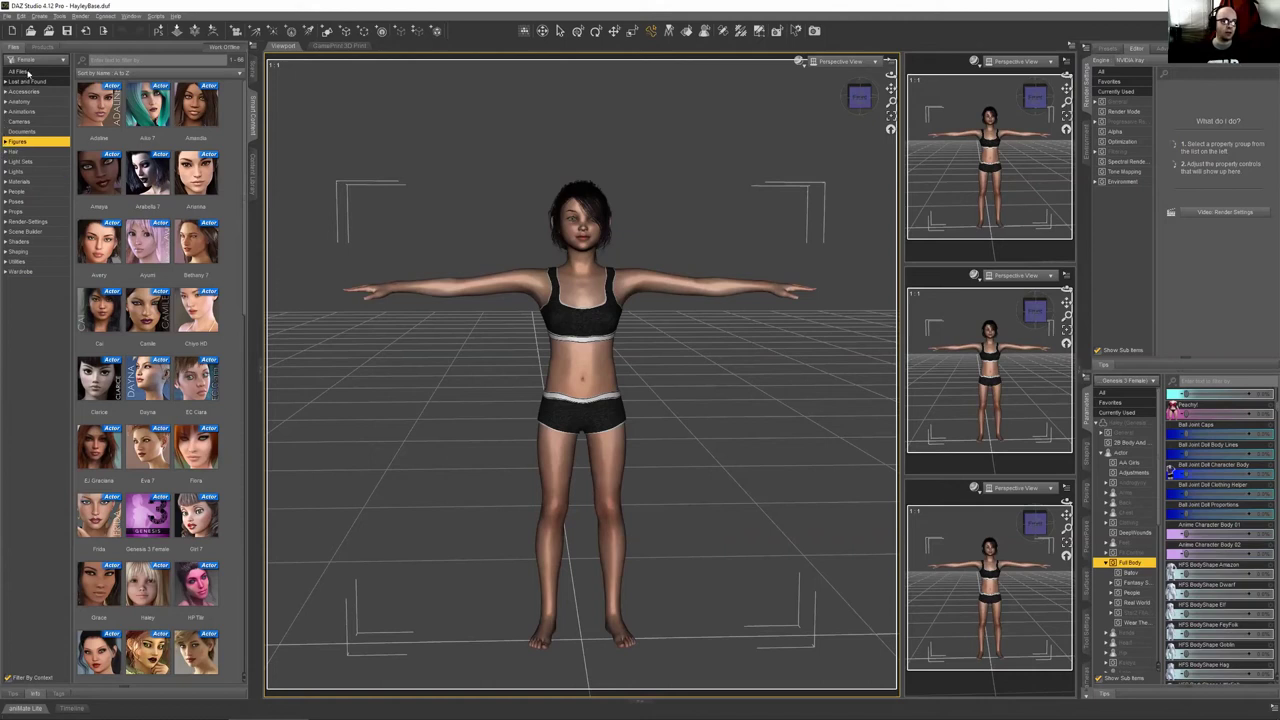
Show the figure's compatible Wardrobe items in Smart Content, expand the Wardrobe subcategories and preview the first outfit
{"action": "left_click", "coordinate": [28, 73]}
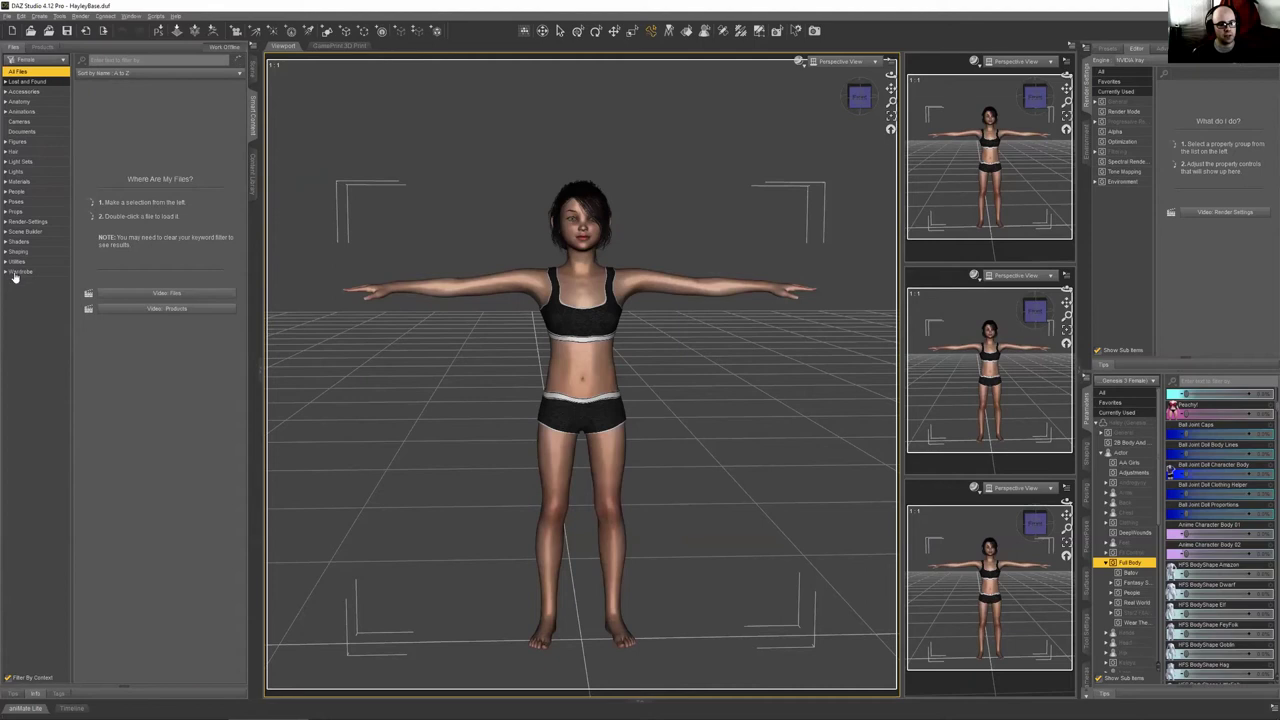
{"action": "left_click", "coordinate": [18, 272]}
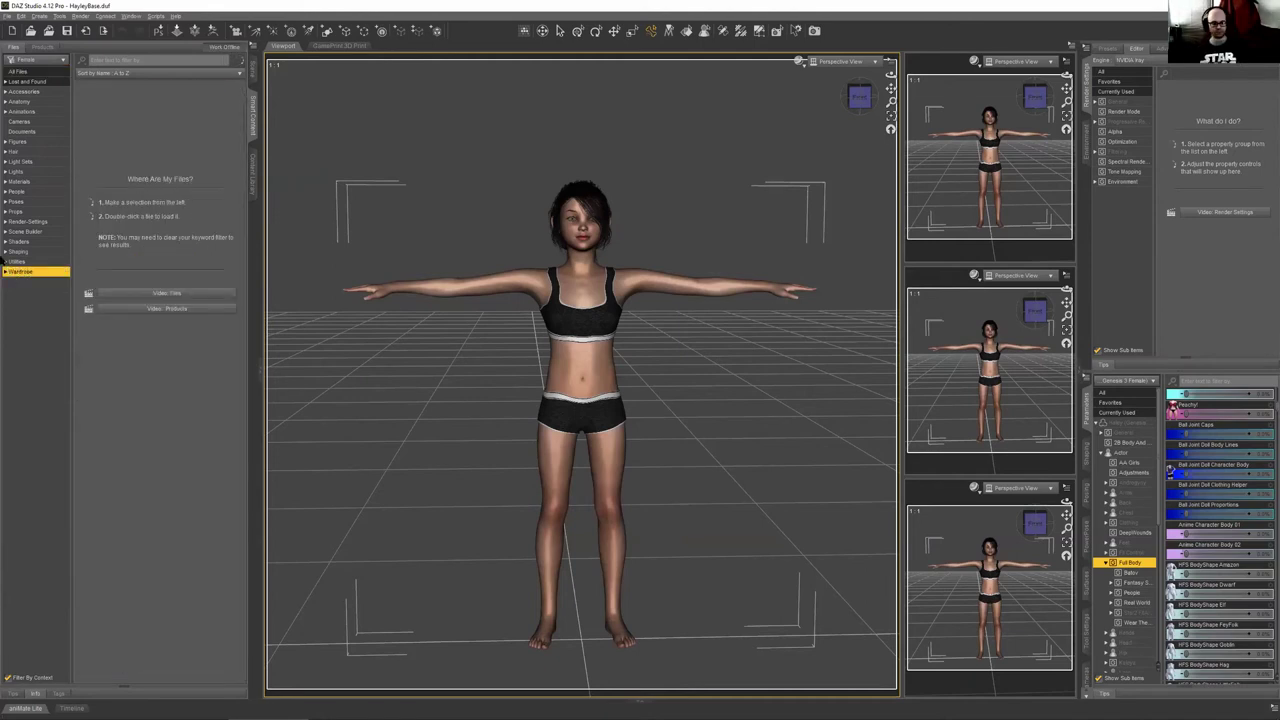
{"action": "left_click", "coordinate": [6, 272]}
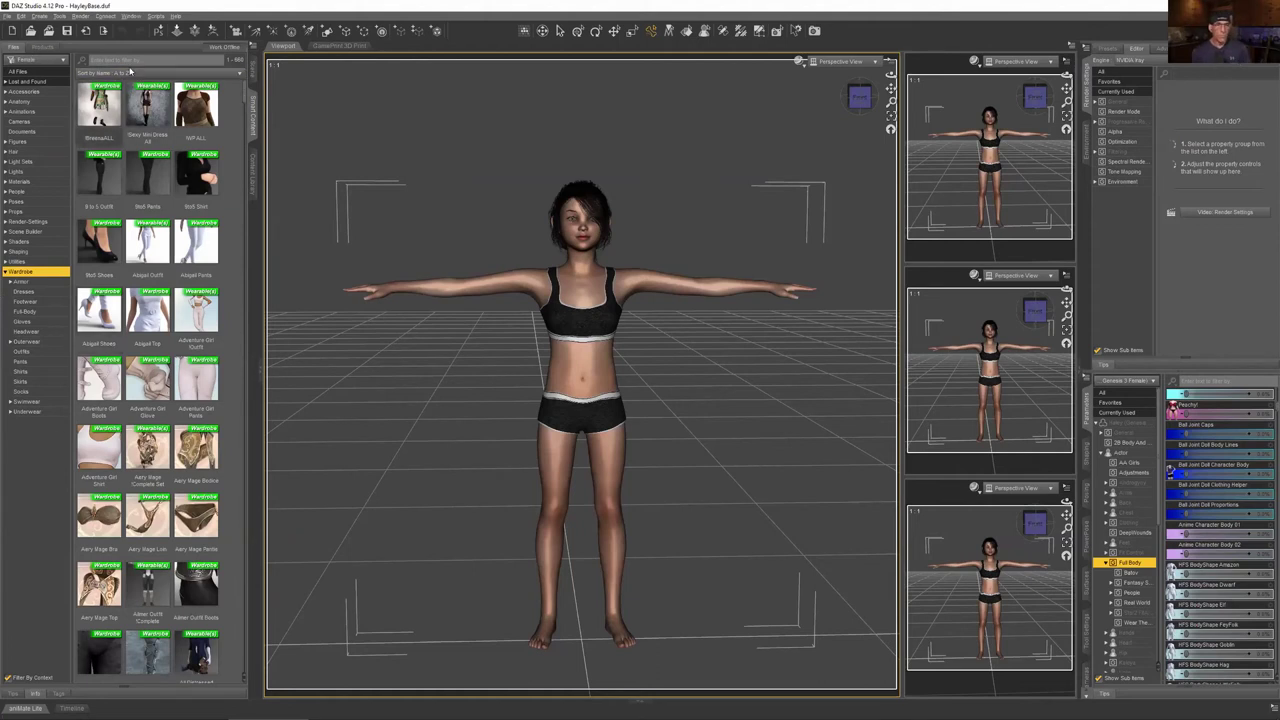
{"action": "mouse_move", "coordinate": [115, 117]}
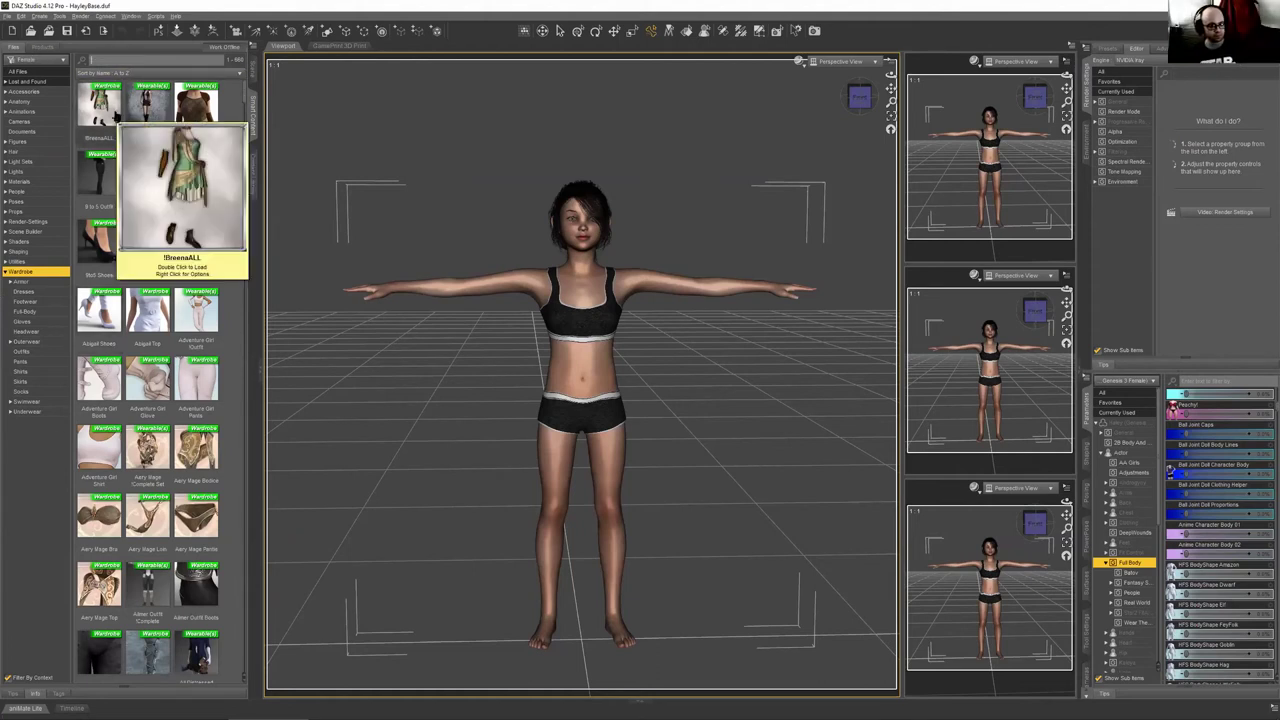
Search the compatible Wardrobe items for "Garden" and look over the Garden Preload, Garden Overalls and Garden Boots items
{"action": "type", "text": "s"}
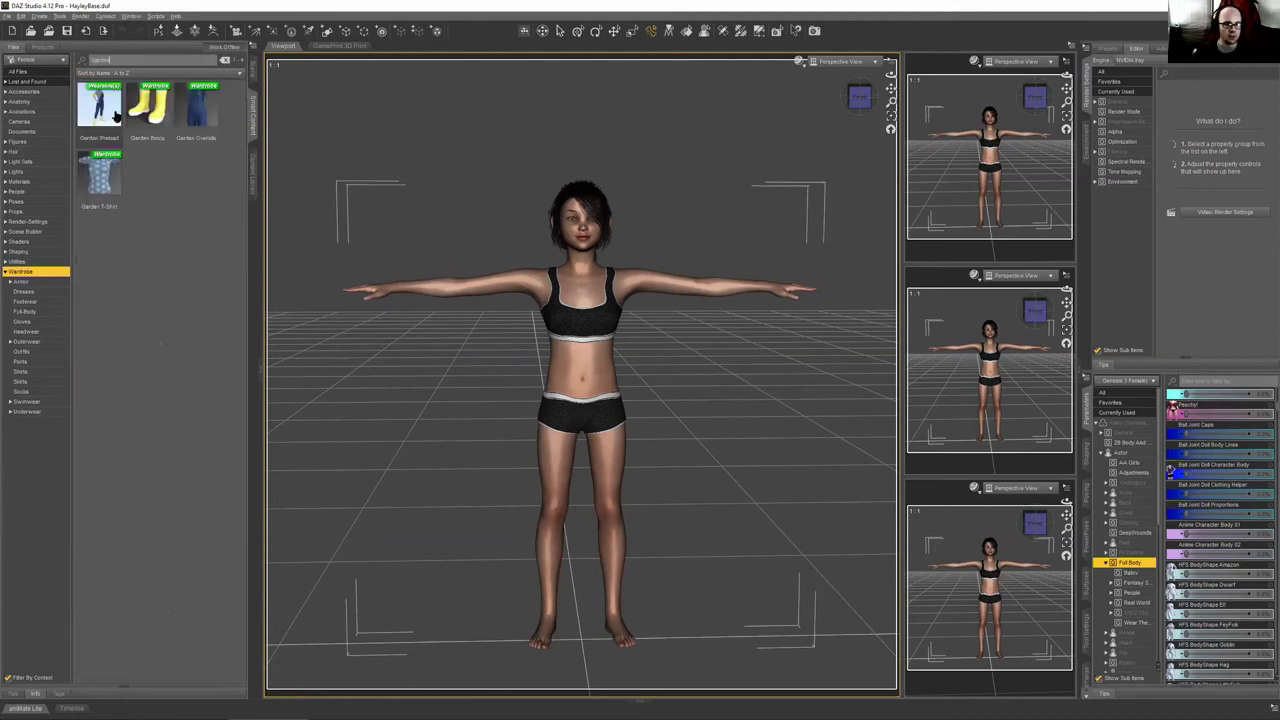
{"action": "left_click", "coordinate": [108, 110]}
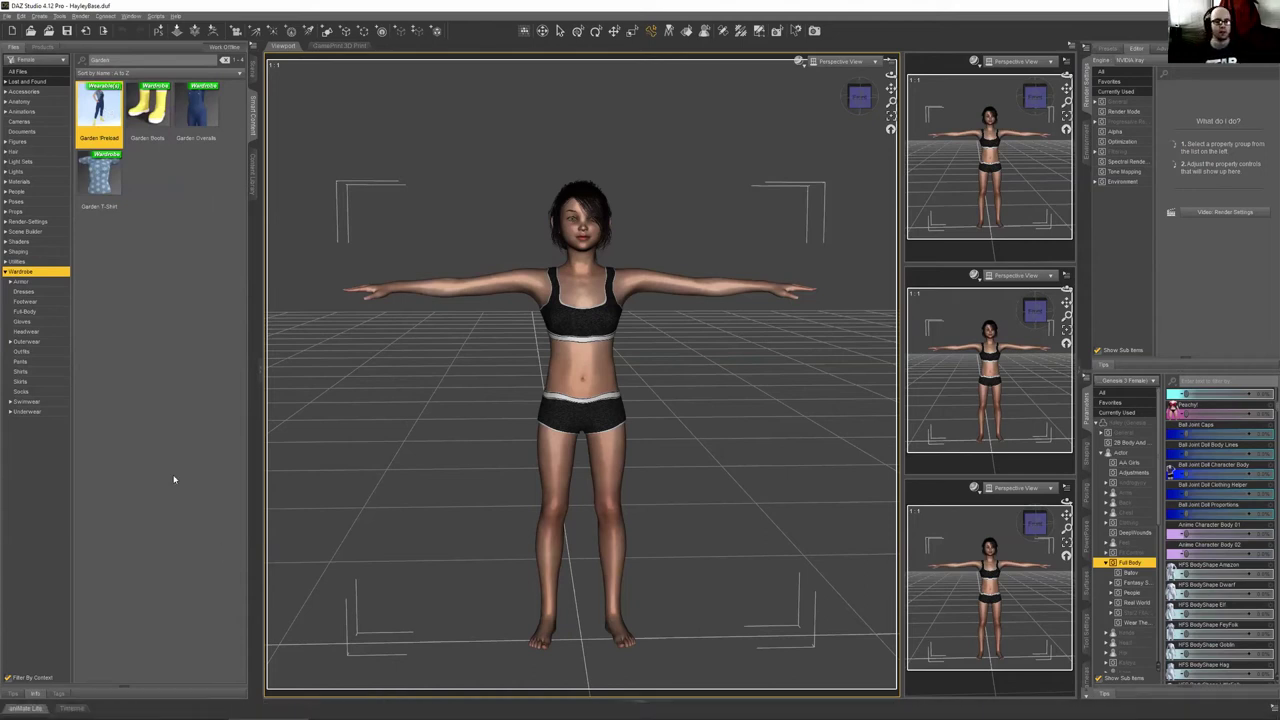
{"action": "left_click", "coordinate": [195, 120]}
{"action": "left_click", "coordinate": [146, 148]}
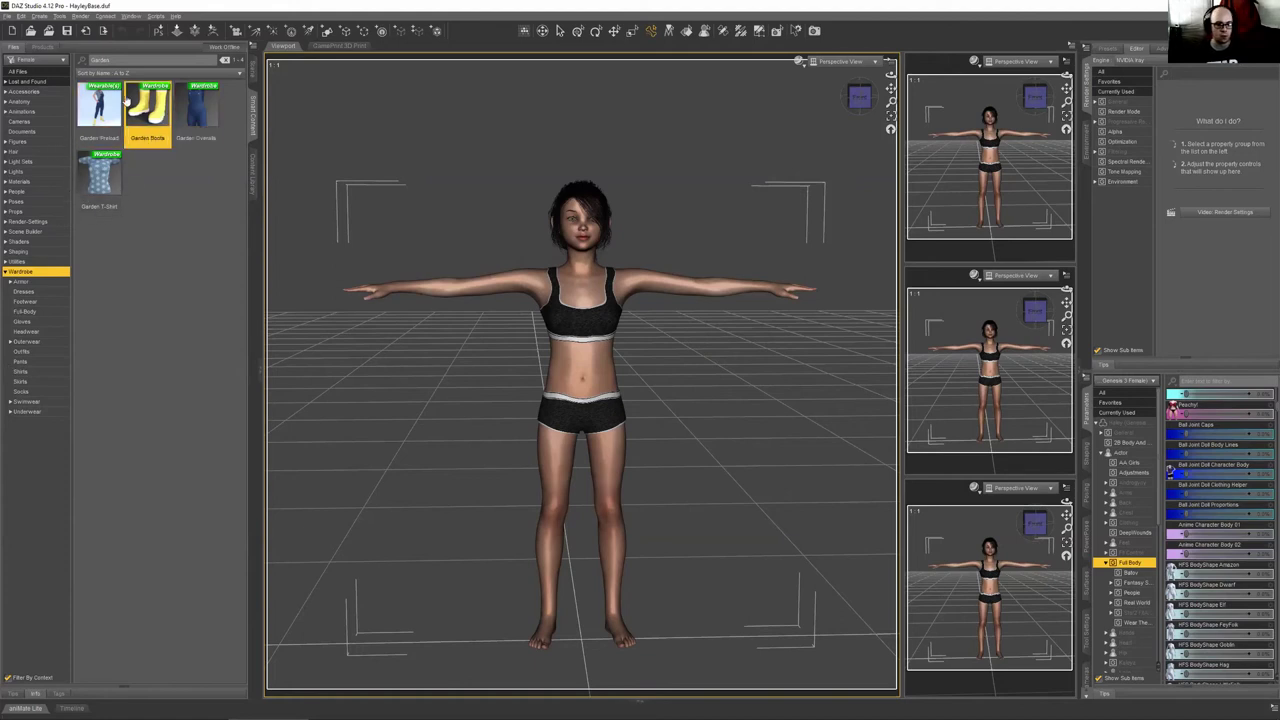
Explore the product containing Garden Preload, list its Wardrobe items, and return to the filtered Smart Content list
{"action": "right_click", "coordinate": [104, 121]}
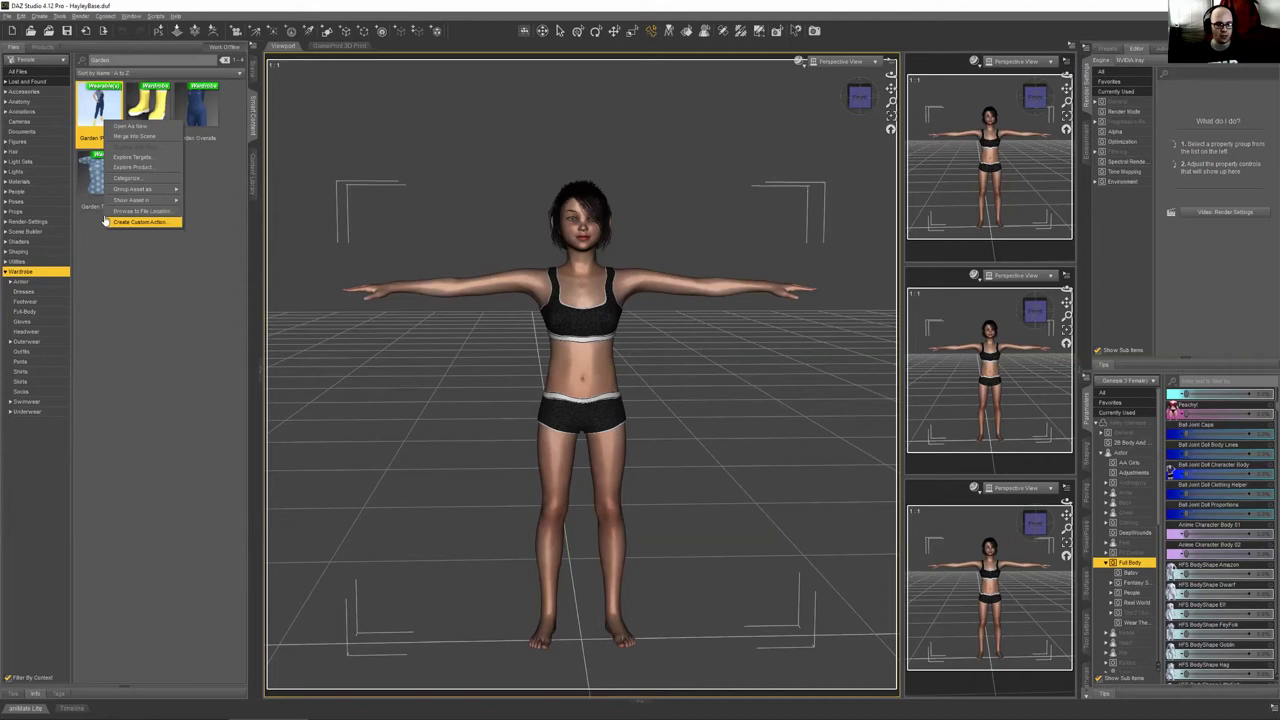
{"action": "left_click", "coordinate": [130, 168]}
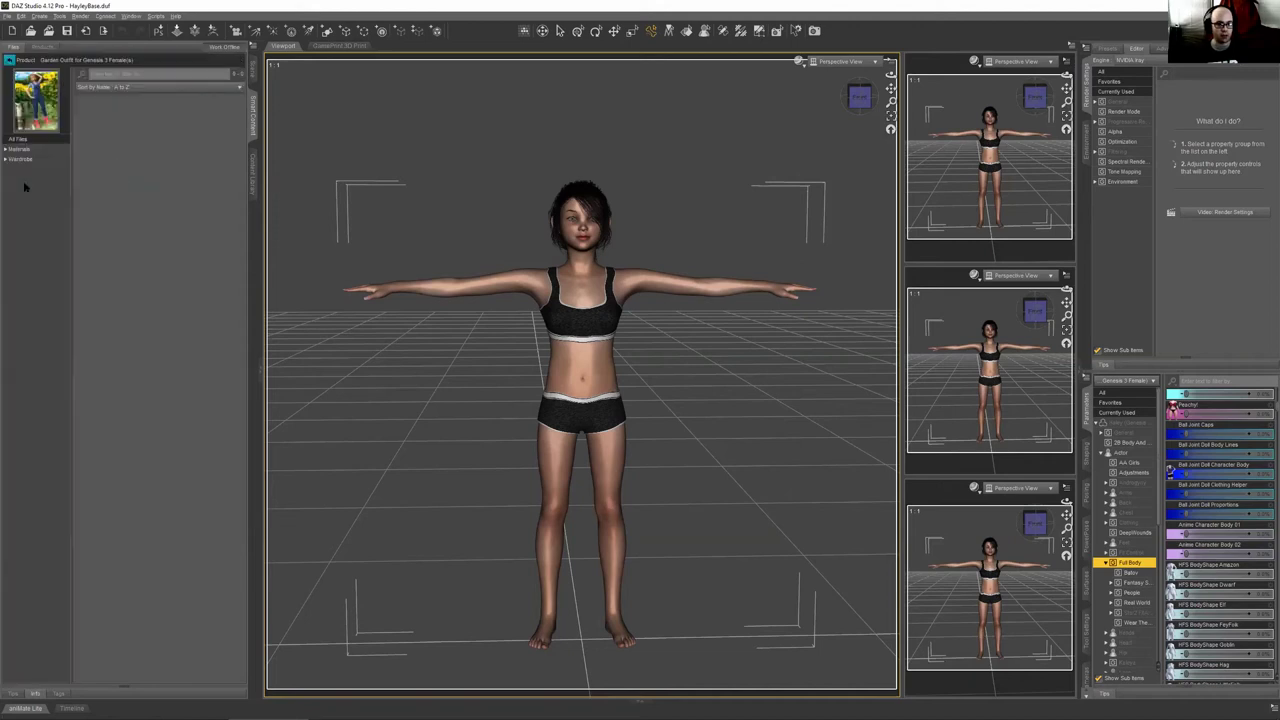
{"action": "left_click", "coordinate": [26, 161]}
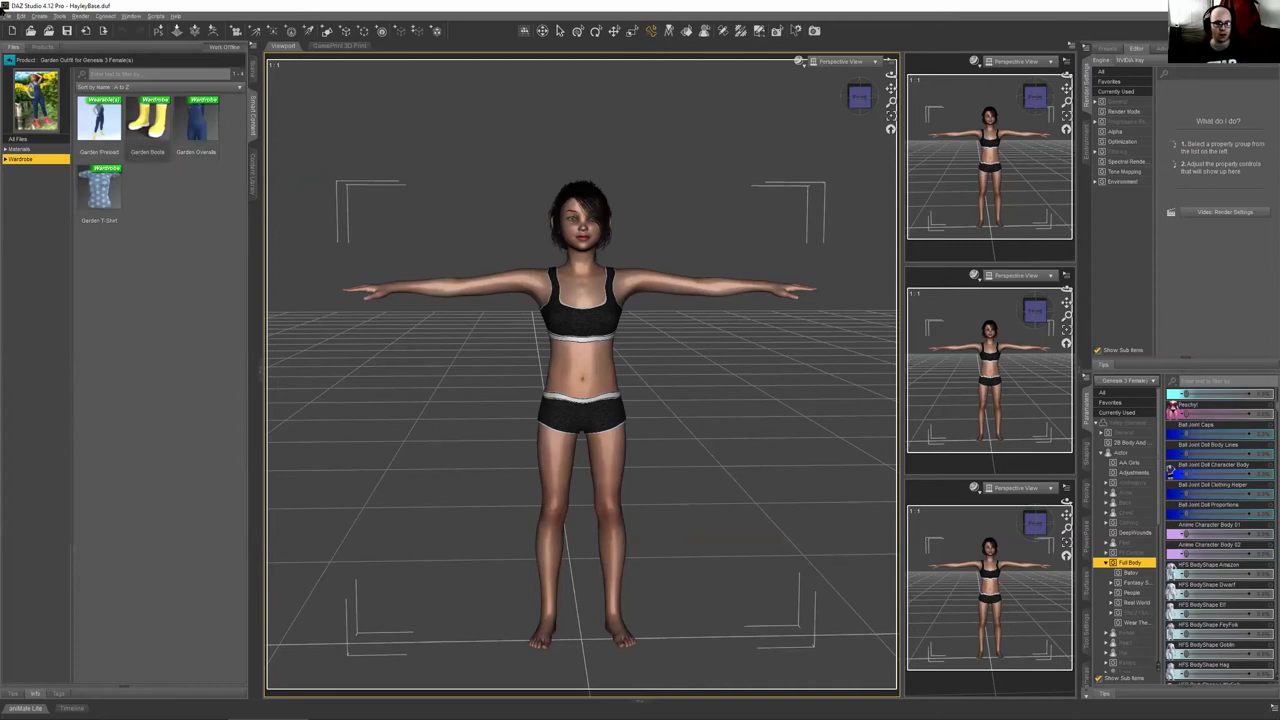
{"action": "left_click", "coordinate": [7, 59]}
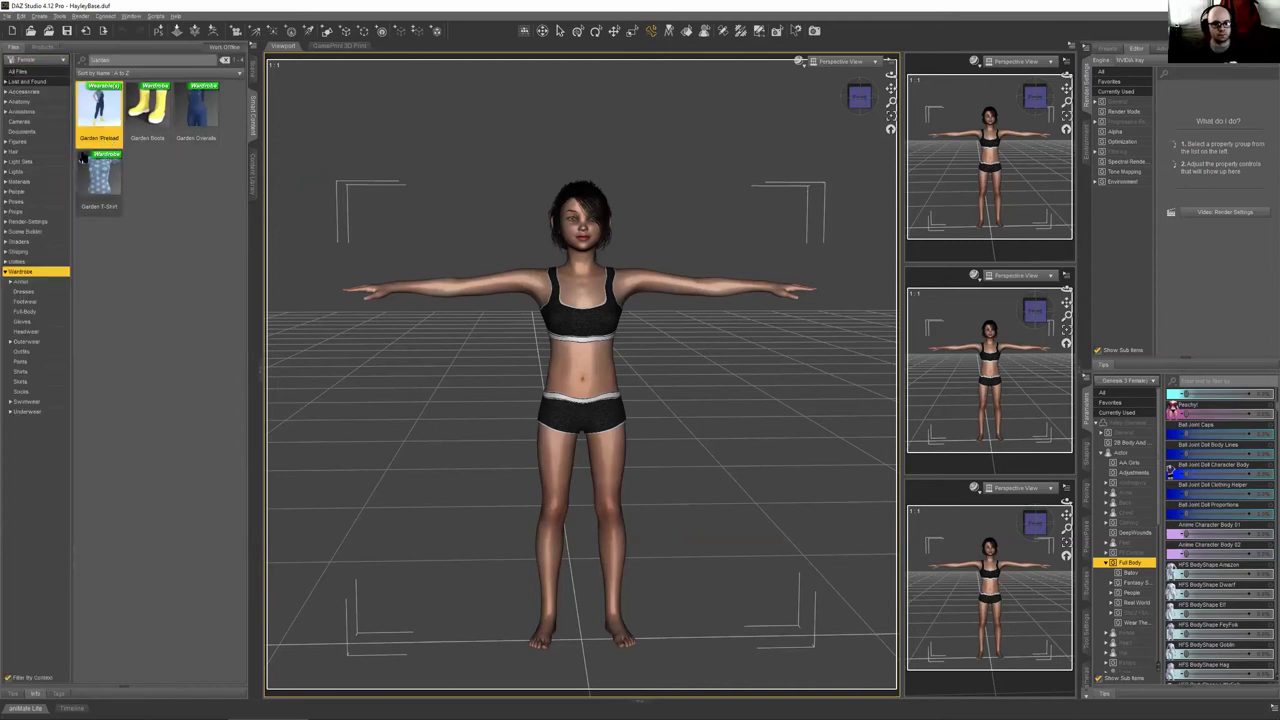
Check the scene hierarchy and Content Library, and load the complete Garden Preload outfit onto the figure from Smart Content
{"action": "left_click", "coordinate": [251, 78]}
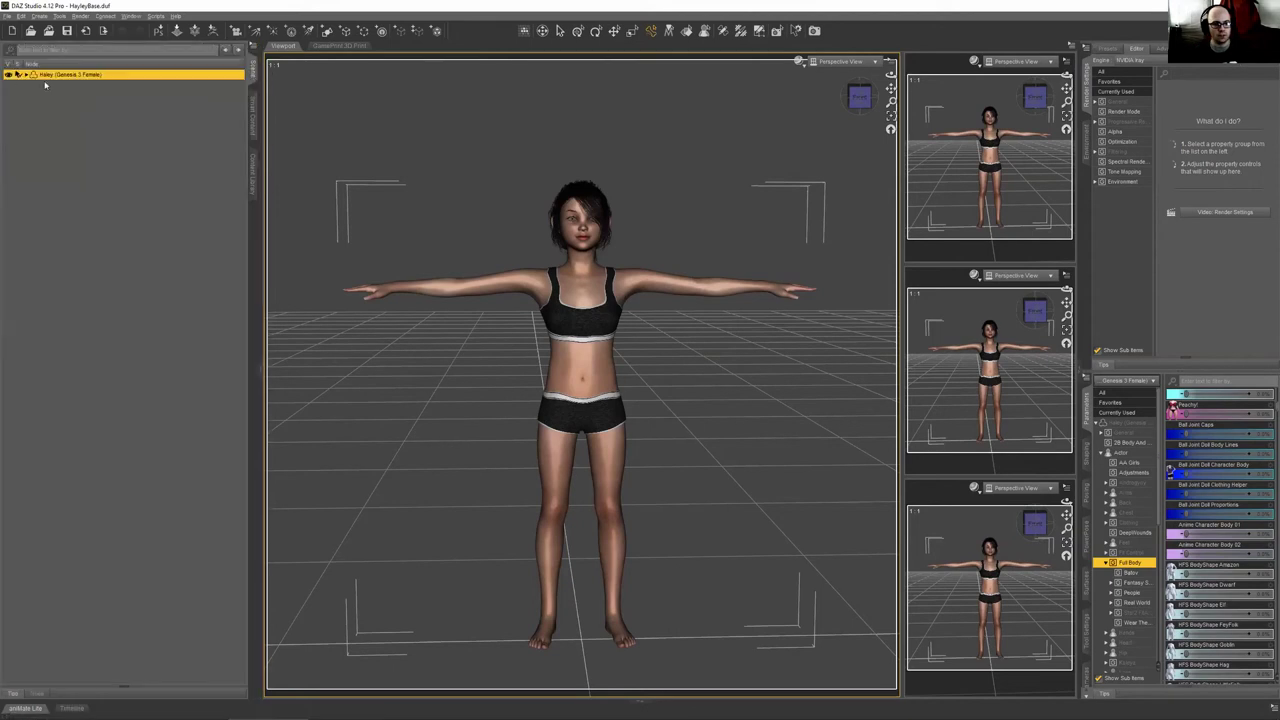
{"action": "left_click", "coordinate": [250, 170]}
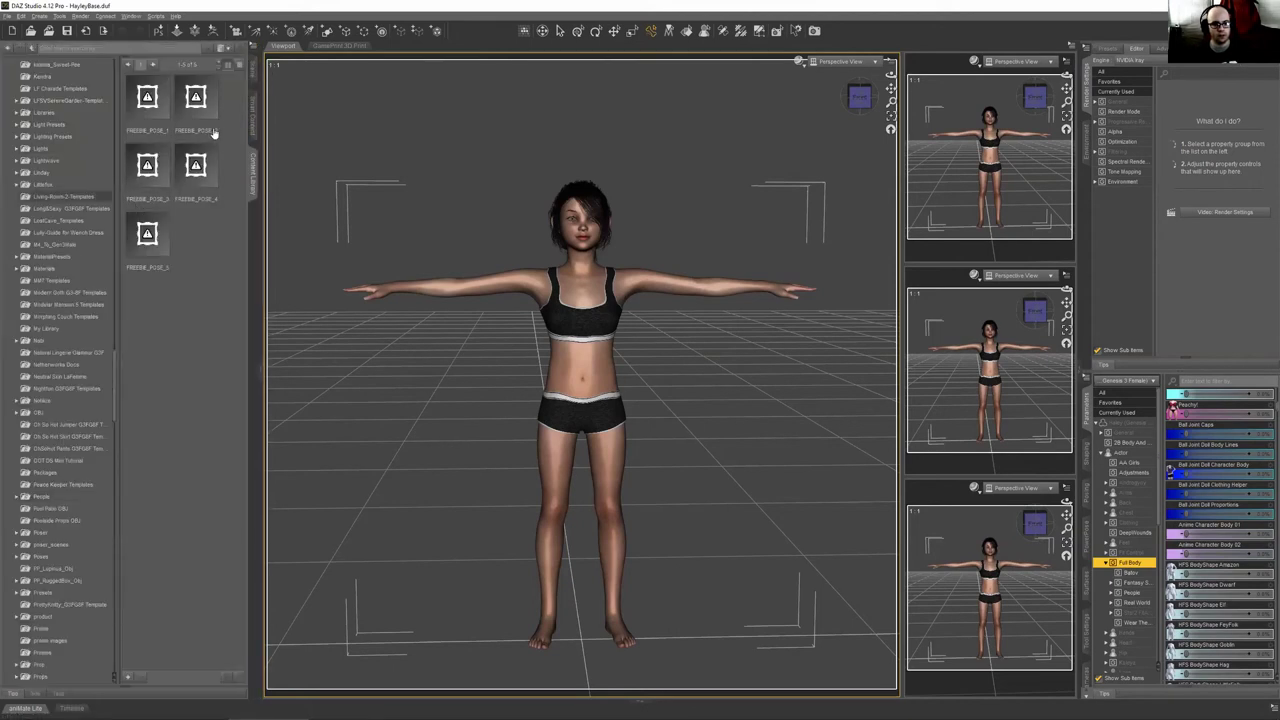
{"action": "double_click", "coordinate": [95, 117]}
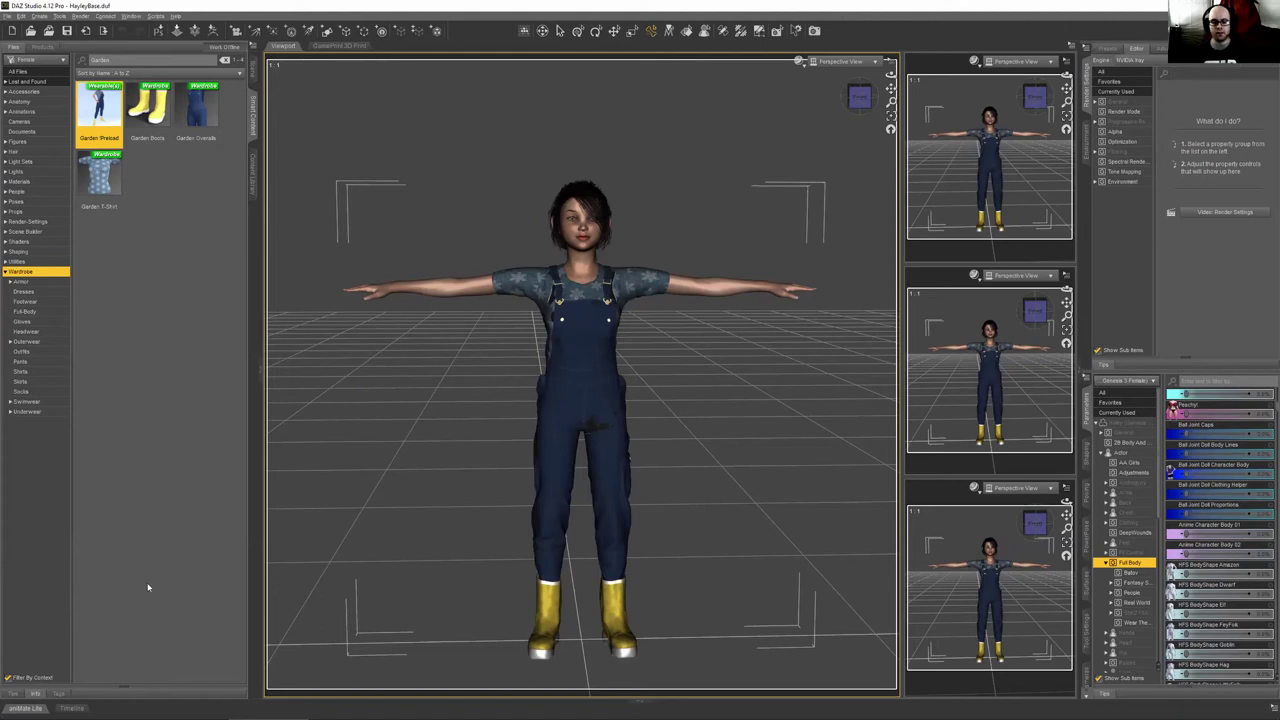
{"action": "mouse_move", "coordinate": [178, 708]}
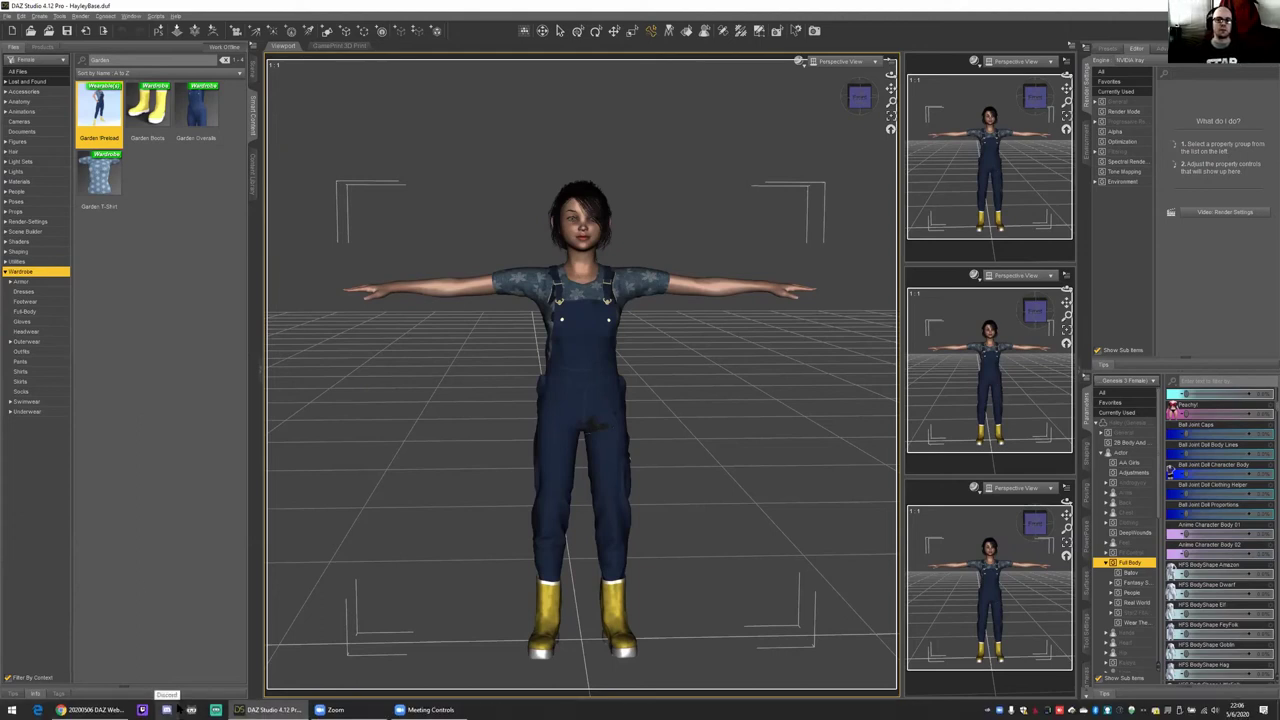
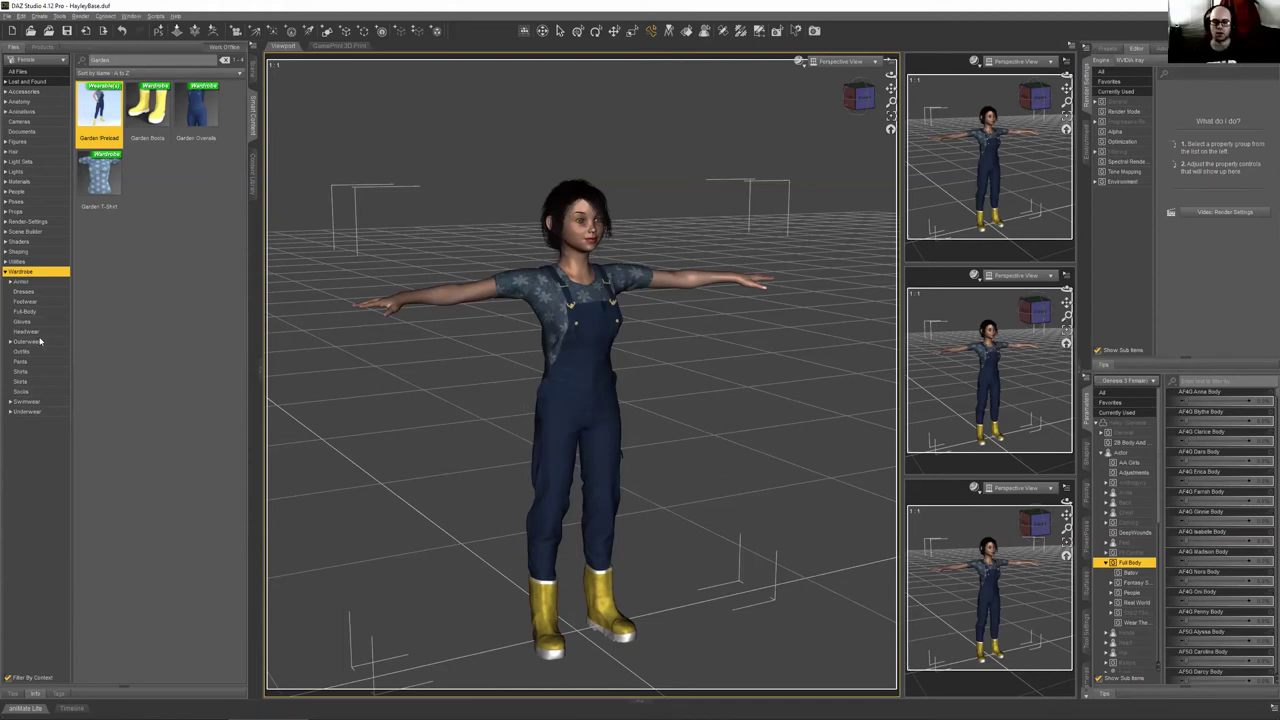
Try posing the dressed figure by pulling its left forearm downward so the torso bends sideways, then undo the pose
{"action": "left_click_drag", "start_coordinate": [890, 74], "coordinate": [868, 76]}
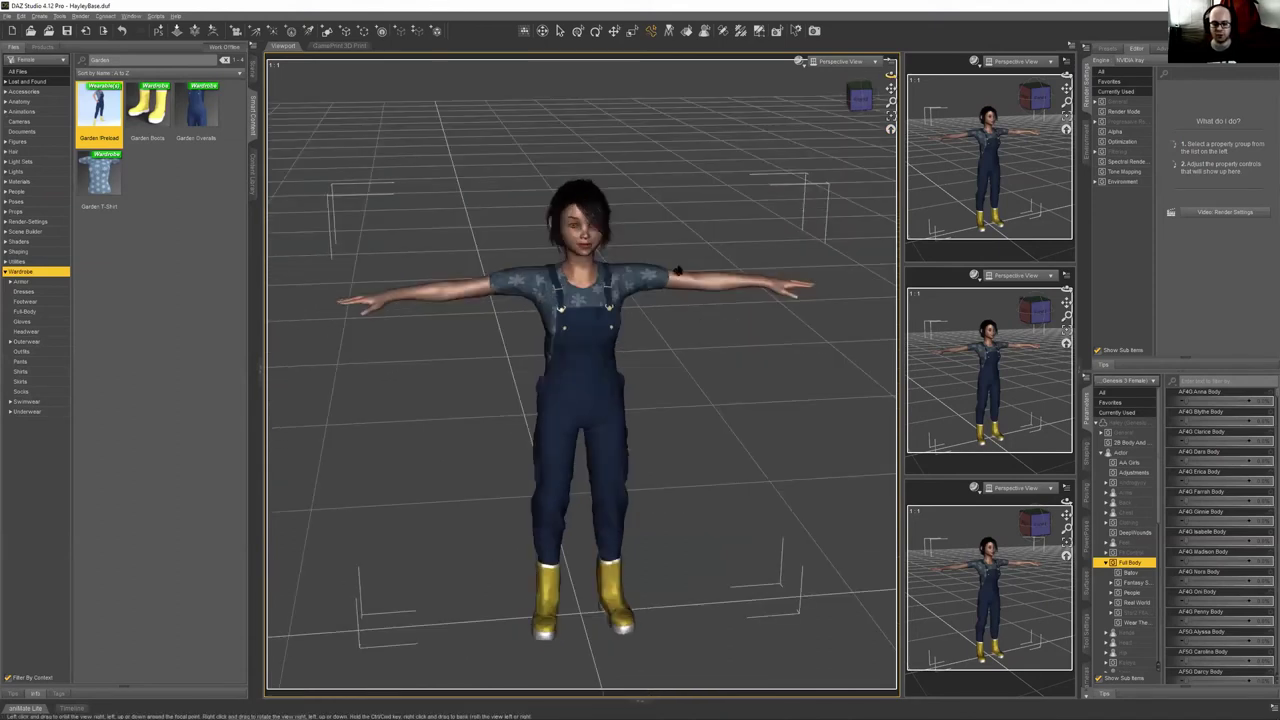
{"action": "left_click_drag", "start_coordinate": [678, 270], "coordinate": [680, 437], "text": "alt"}
{"action": "left_click_drag", "start_coordinate": [627, 402], "coordinate": [650, 345], "text": "alt"}
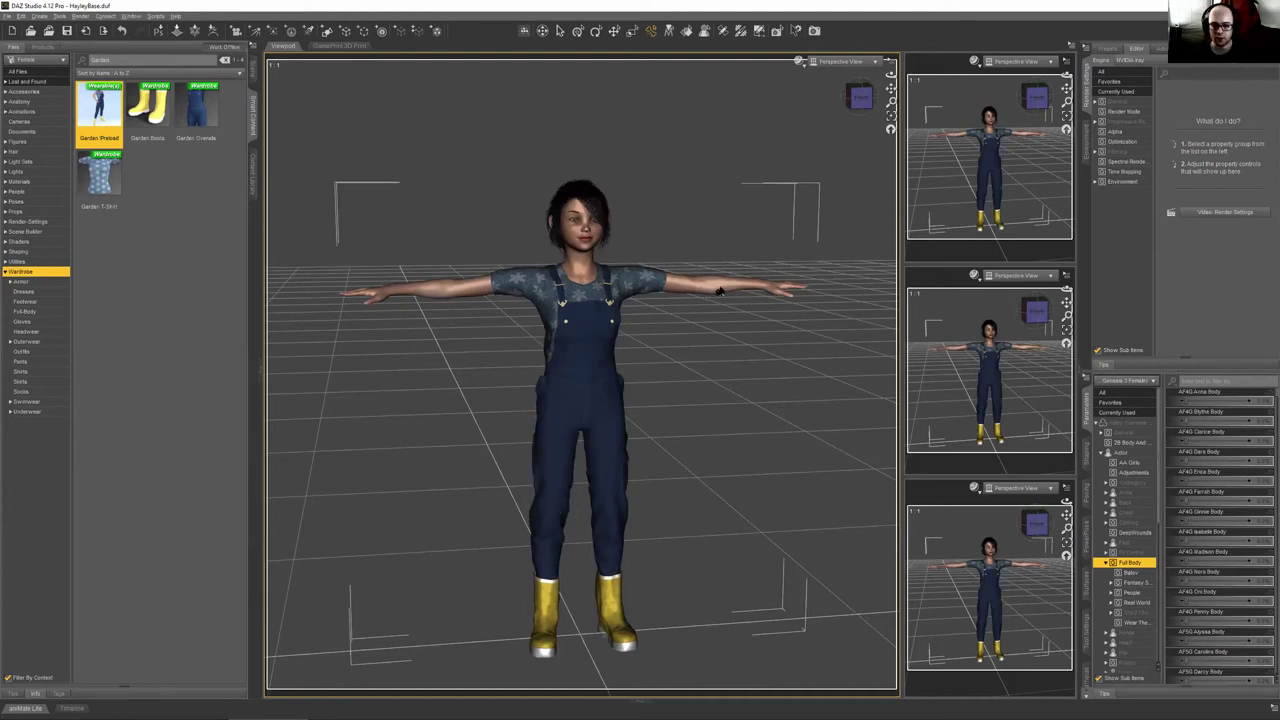
{"action": "left_click_drag", "start_coordinate": [742, 318], "coordinate": [12, 377]}
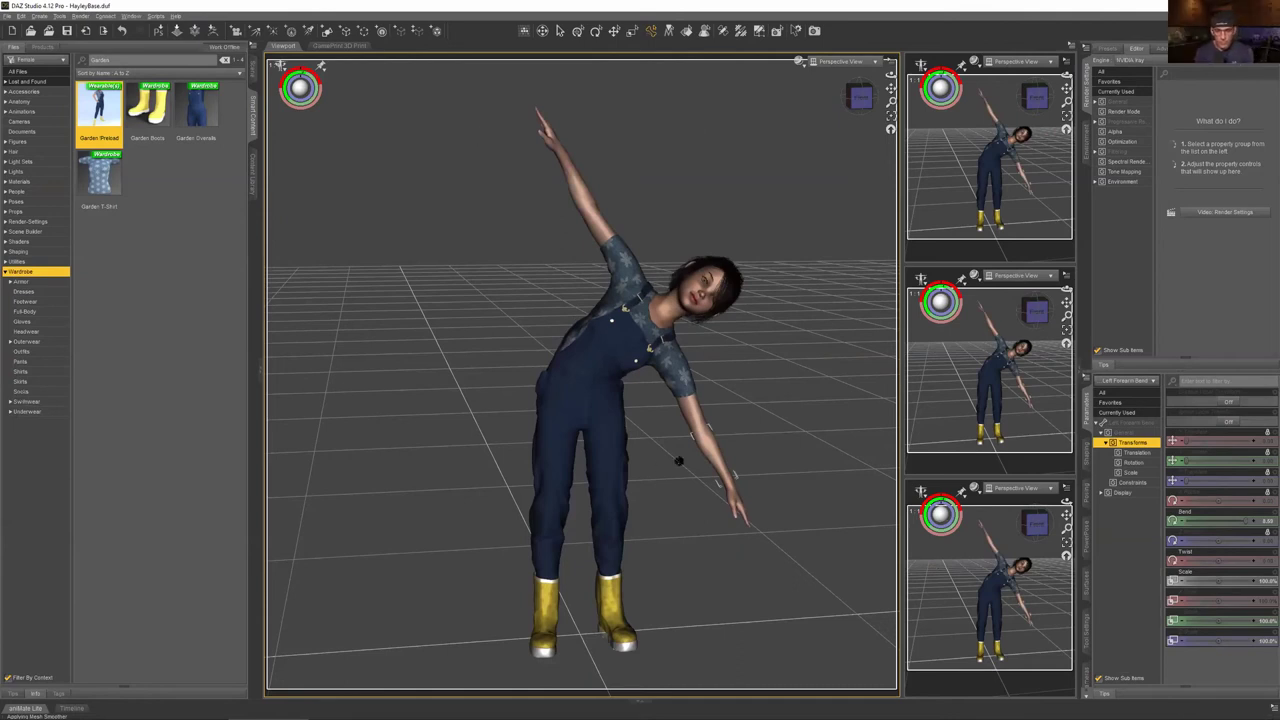
{"action": "key", "text": "ctrl+z"}
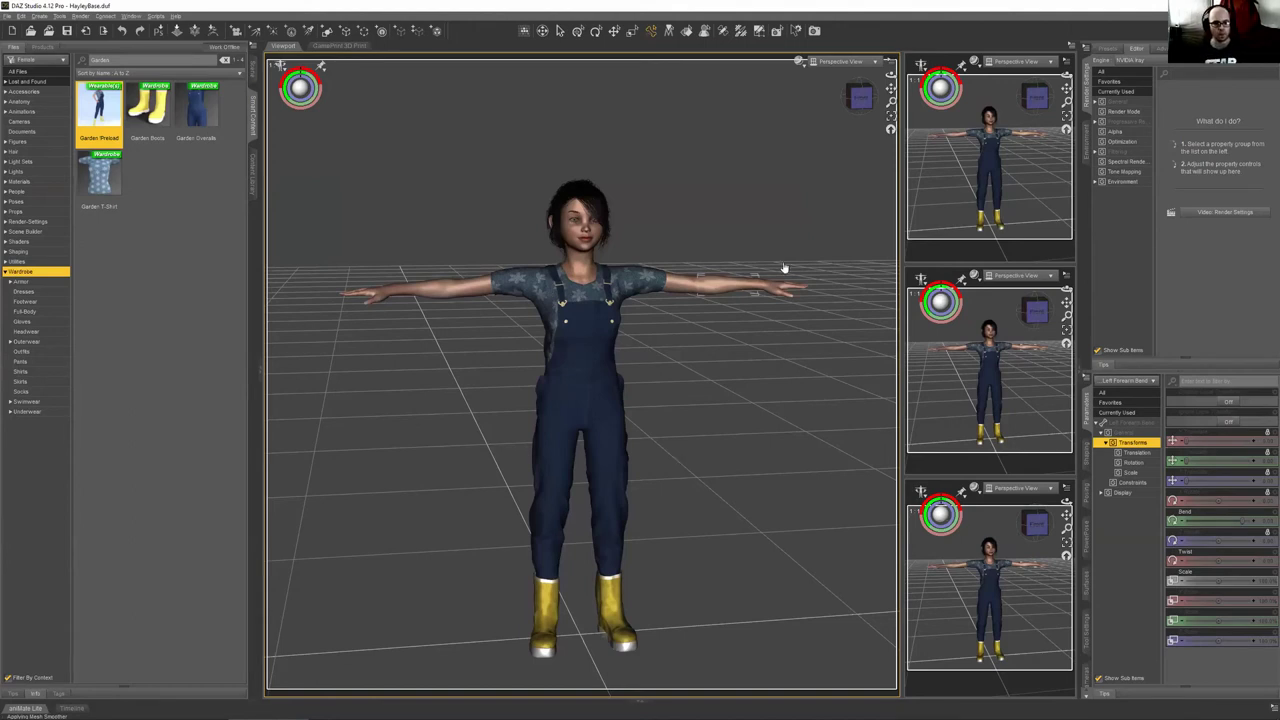
Show the scene hierarchy and collapse its expanded nodes down to the top-level figure
{"action": "left_click", "coordinate": [257, 78]}
{"action": "right_click", "coordinate": [53, 101]}
{"action": "mouse_move", "coordinate": [130, 163]}
{"action": "left_click", "coordinate": [210, 163]}
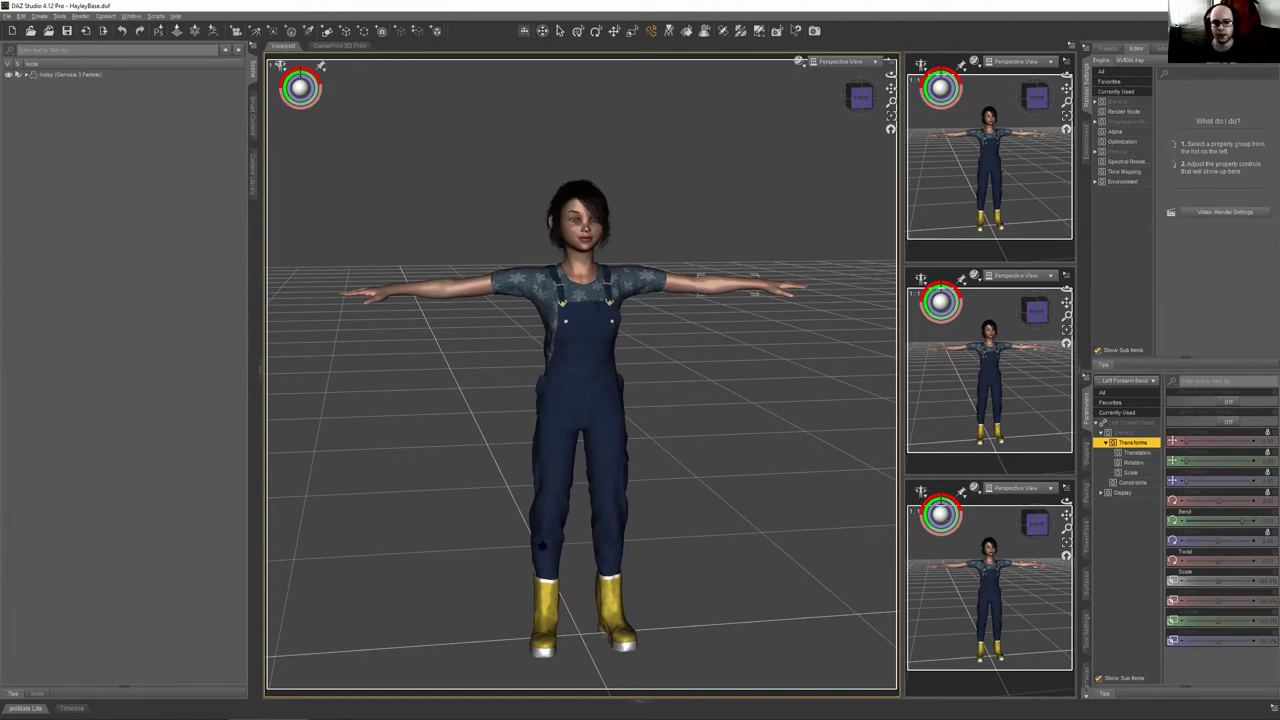
Examine the dressed figure from different distances and angles, ending with a slightly raised front view
{"action": "scroll", "coordinate": [500, 575], "scroll_direction": "down", "scroll_amount": 2}
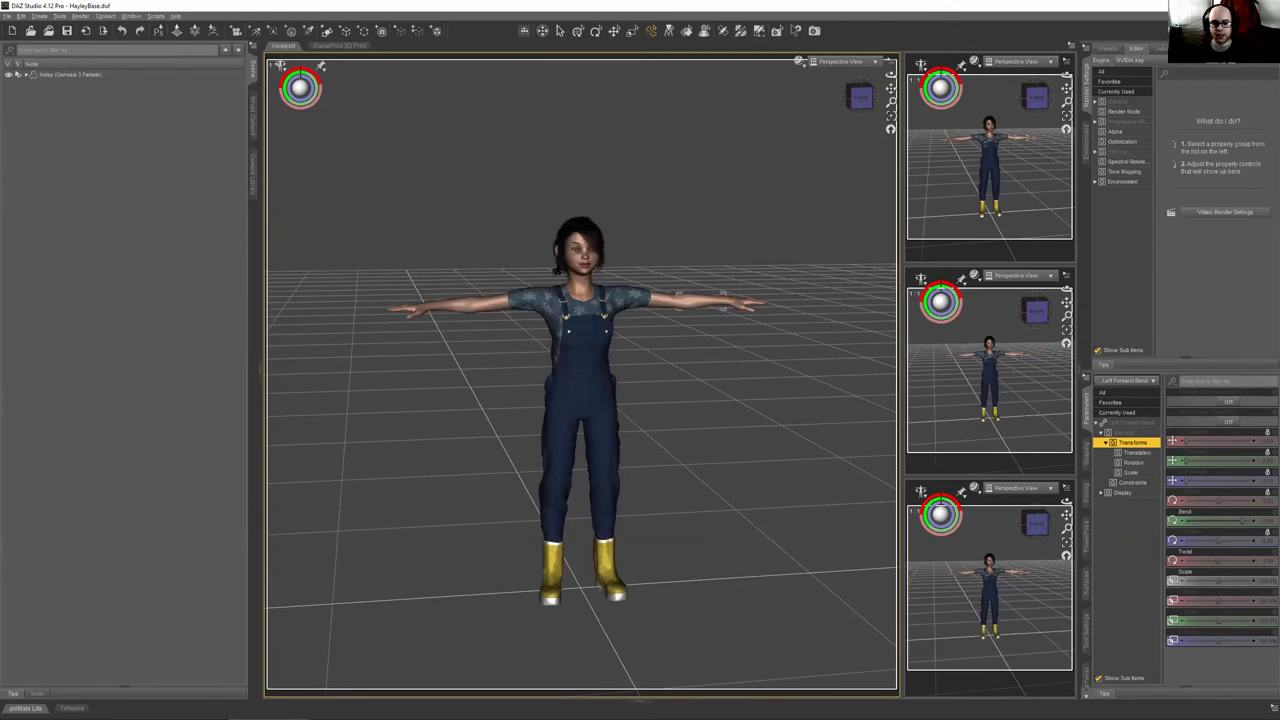
{"action": "scroll", "coordinate": [828, 391], "scroll_direction": "down", "scroll_amount": 2}
{"action": "left_click_drag", "start_coordinate": [891, 70], "coordinate": [891, 82]}
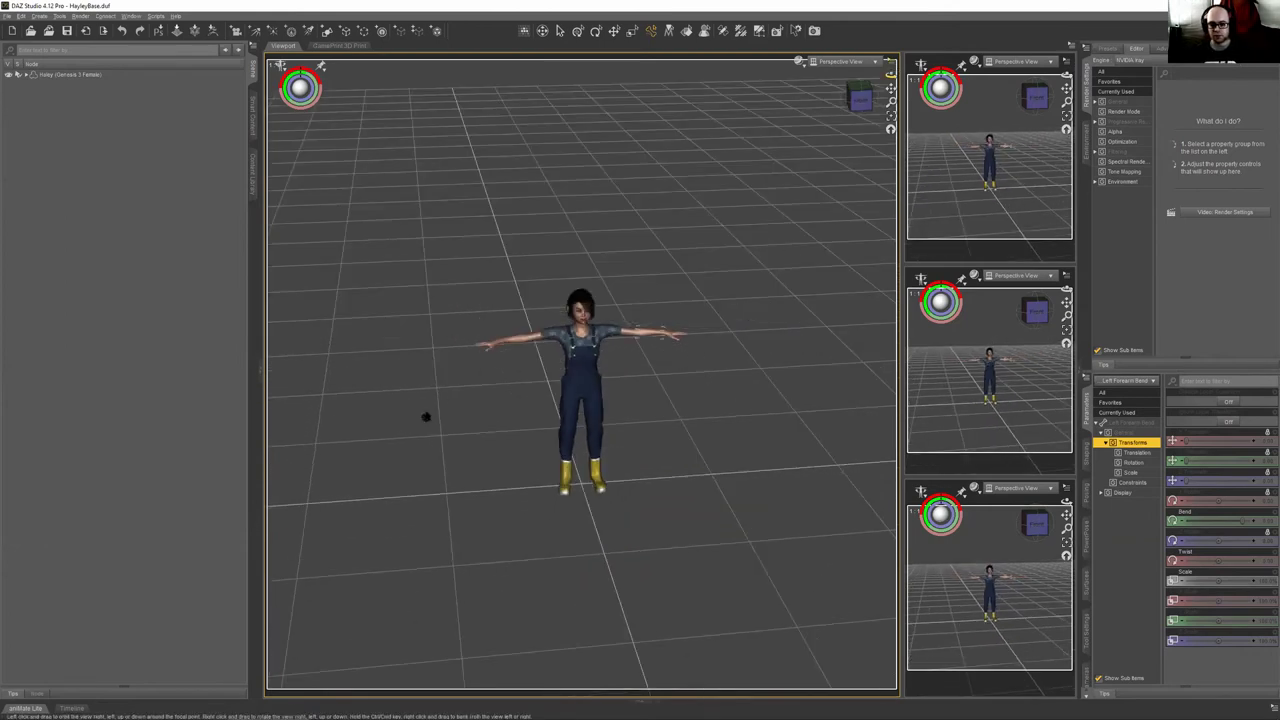
{"action": "left_click_drag", "start_coordinate": [426, 414], "coordinate": [623, 549], "text": "alt"}
{"action": "left_click_drag", "start_coordinate": [857, 307], "coordinate": [590, 628], "text": "alt"}
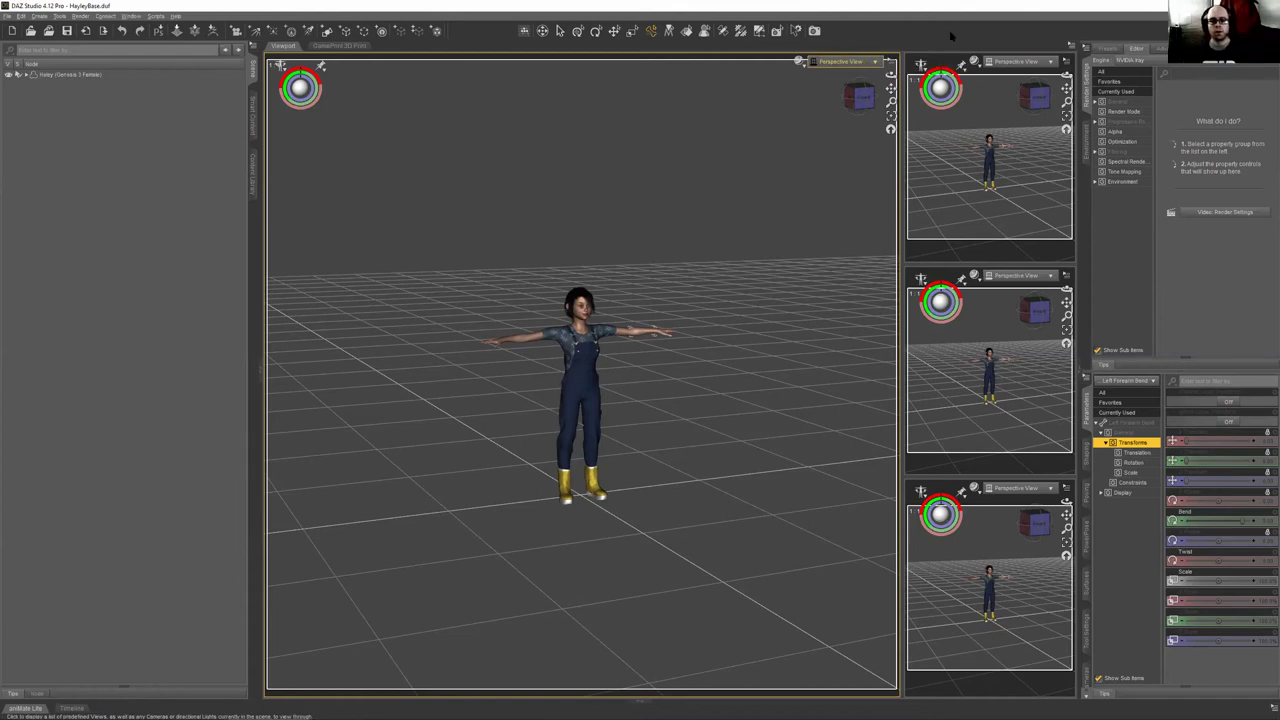
{"action": "left_click_drag", "start_coordinate": [891, 87], "coordinate": [726, 374]}
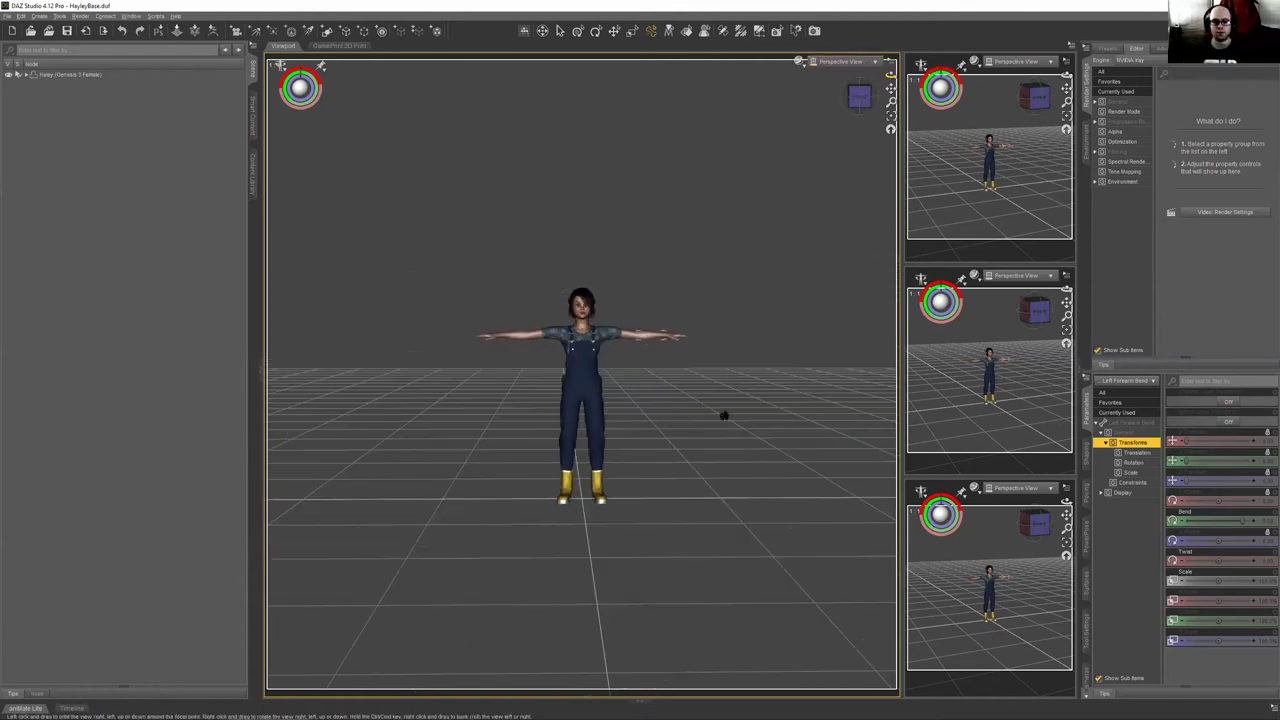
{"action": "scroll", "coordinate": [720, 446], "scroll_direction": "up", "scroll_amount": 2}
{"action": "scroll", "coordinate": [720, 446], "scroll_direction": "up", "scroll_amount": 2}
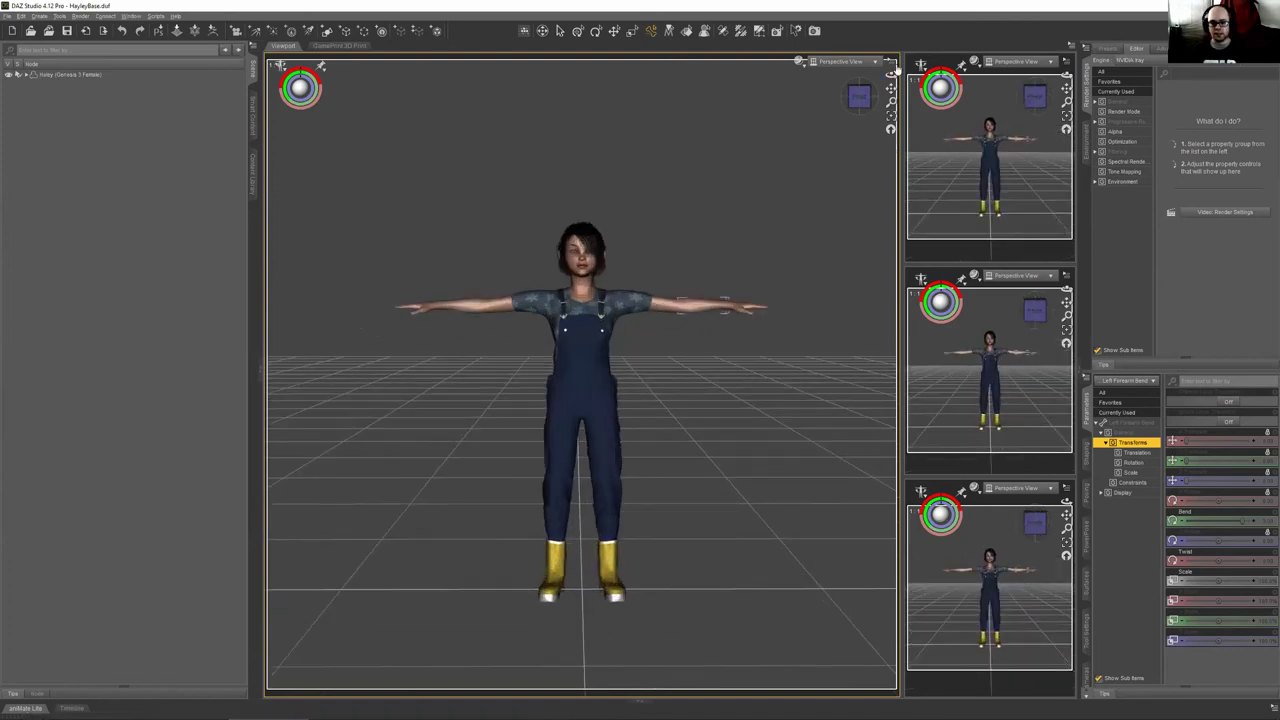
{"action": "left_click_drag", "start_coordinate": [891, 76], "coordinate": [881, 158]}
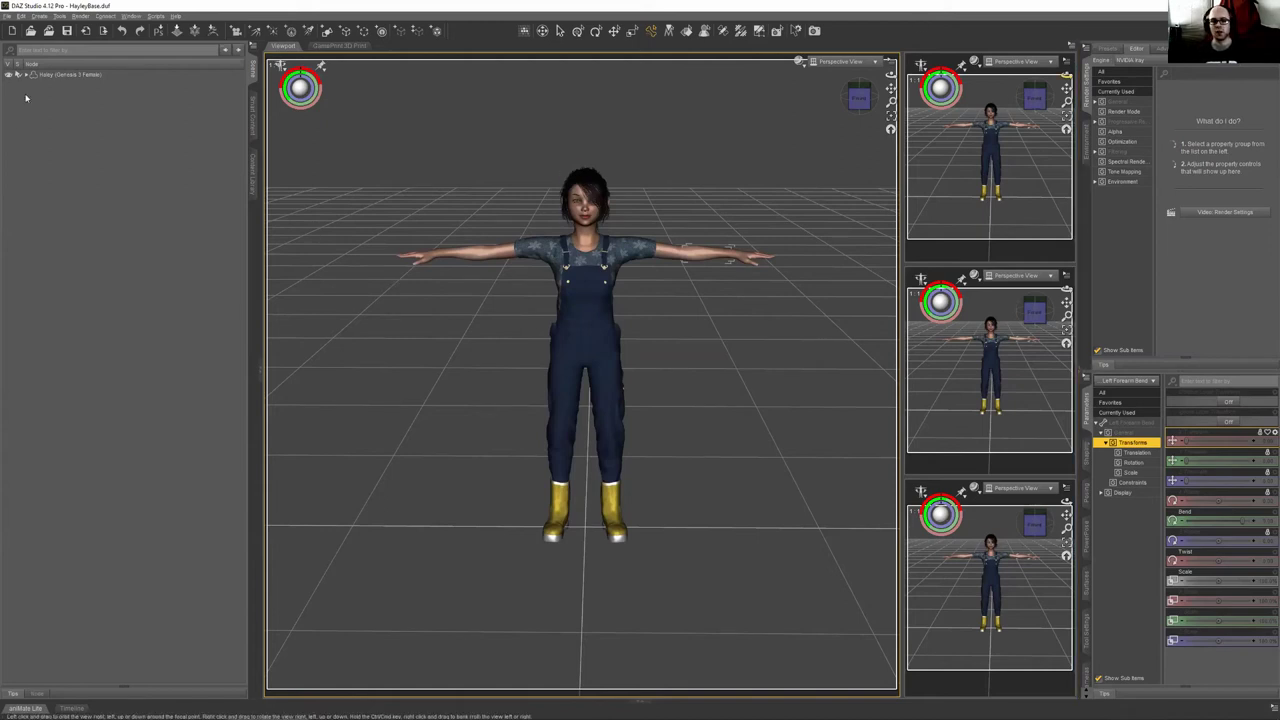
Select the Genesis 3 Female figure in the scene, display its own parameters and collapse its parameter groups
{"action": "left_click", "coordinate": [72, 76]}
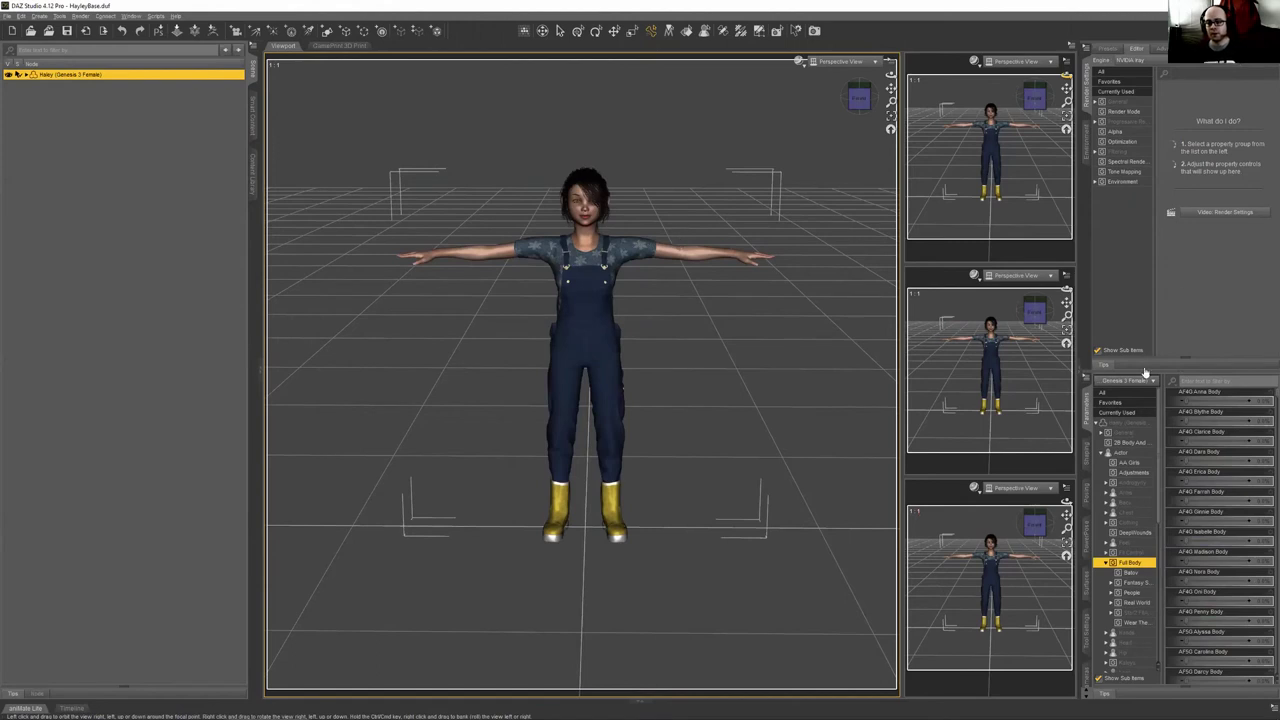
{"action": "left_click", "coordinate": [1097, 425]}
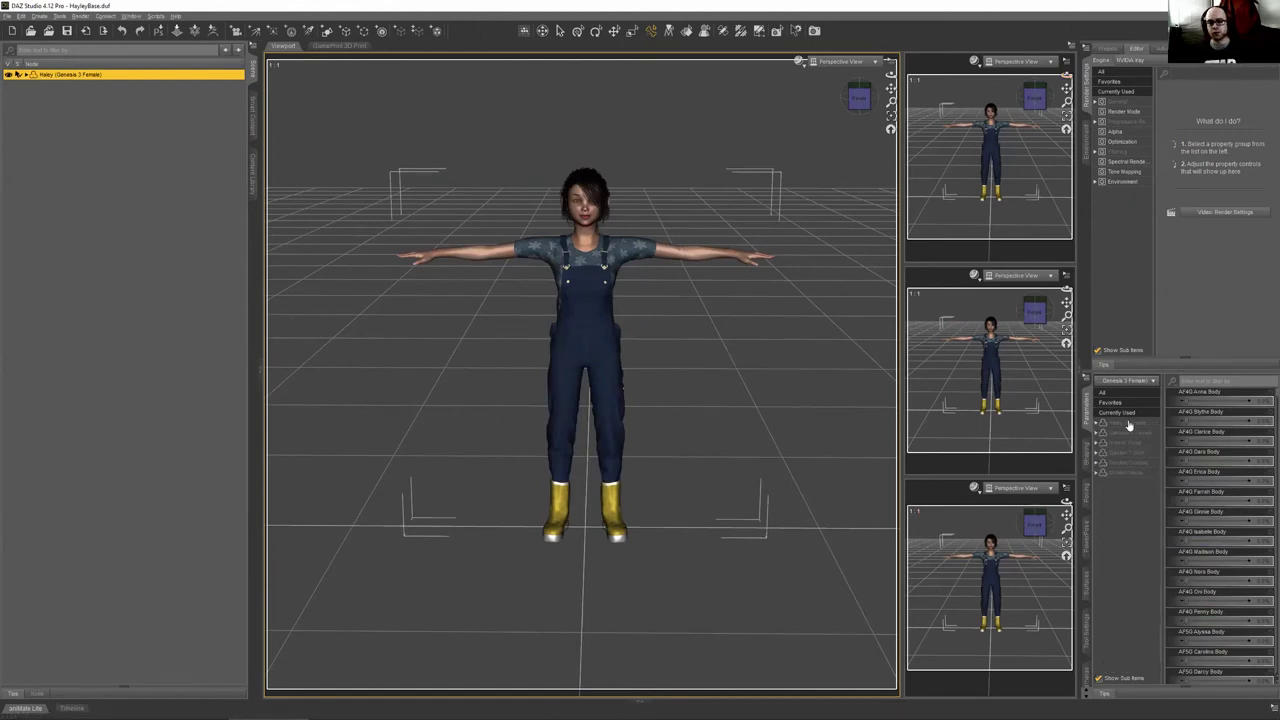
{"action": "left_click", "coordinate": [1129, 424]}
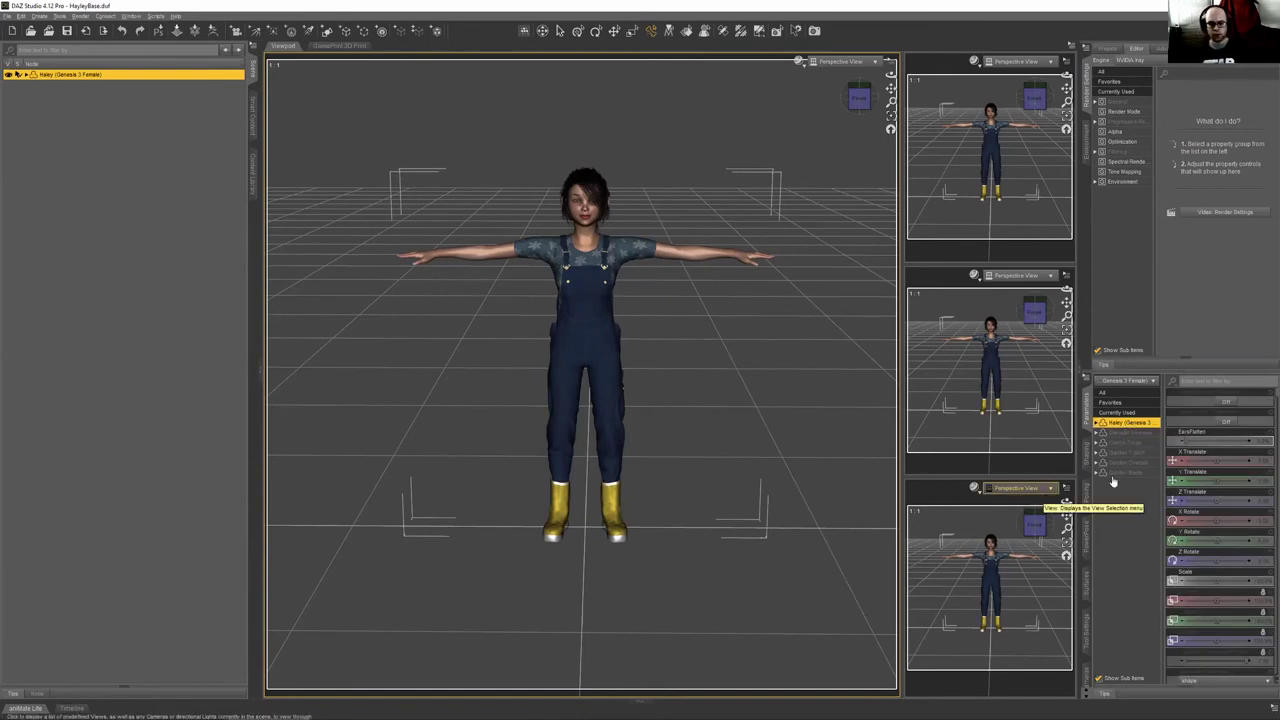
{"action": "scroll", "coordinate": [1227, 497], "scroll_direction": "down", "scroll_amount": 2}
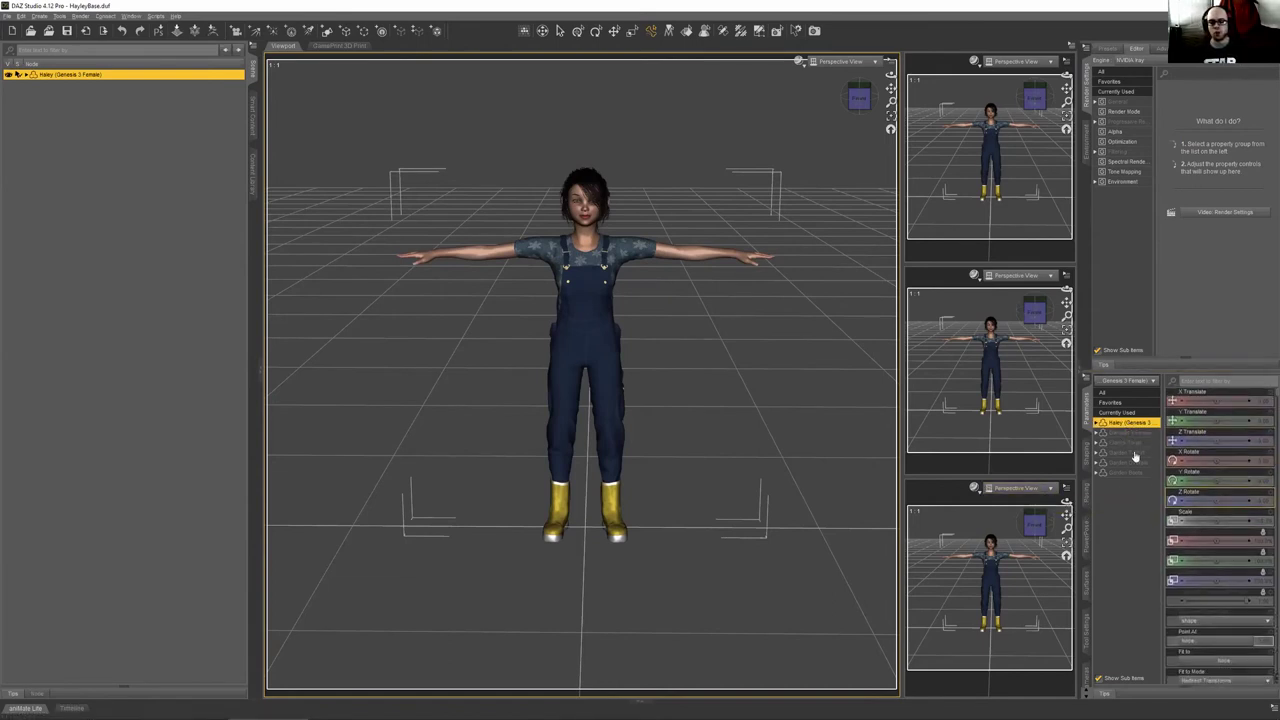
{"action": "left_click", "coordinate": [1099, 424]}
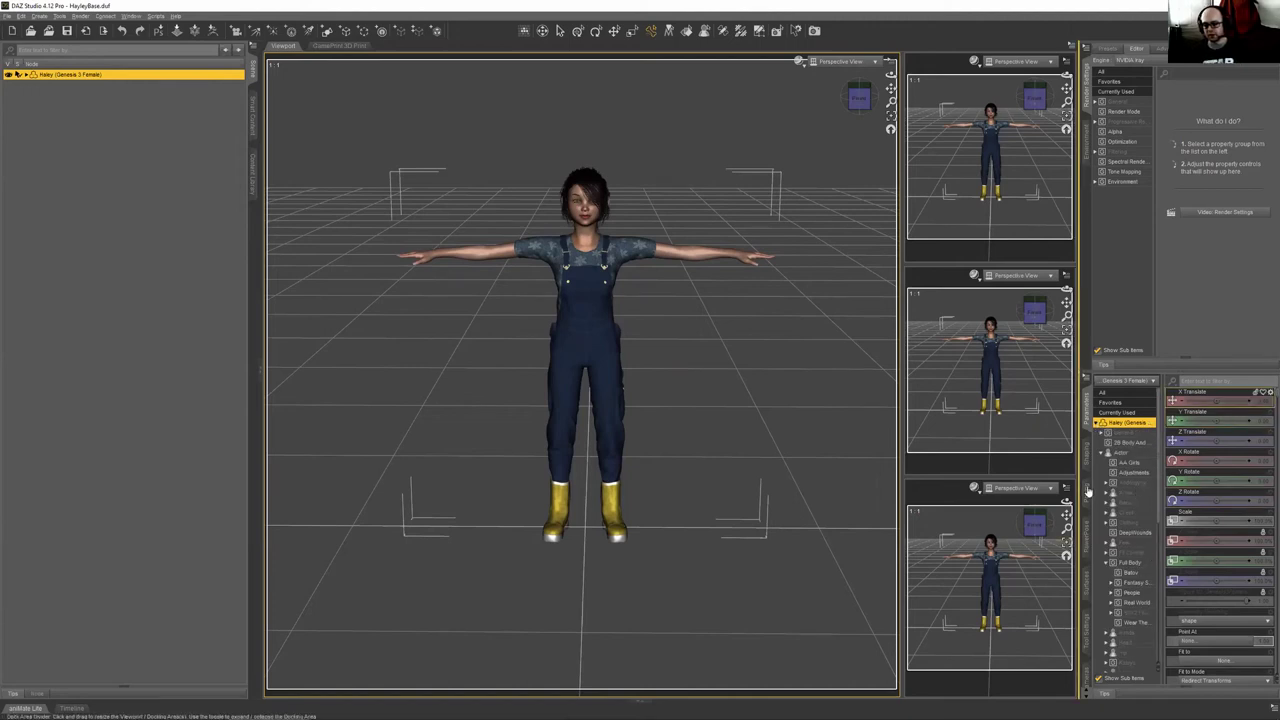
{"action": "left_click", "coordinate": [1106, 453]}
{"action": "left_click", "coordinate": [1099, 424]}
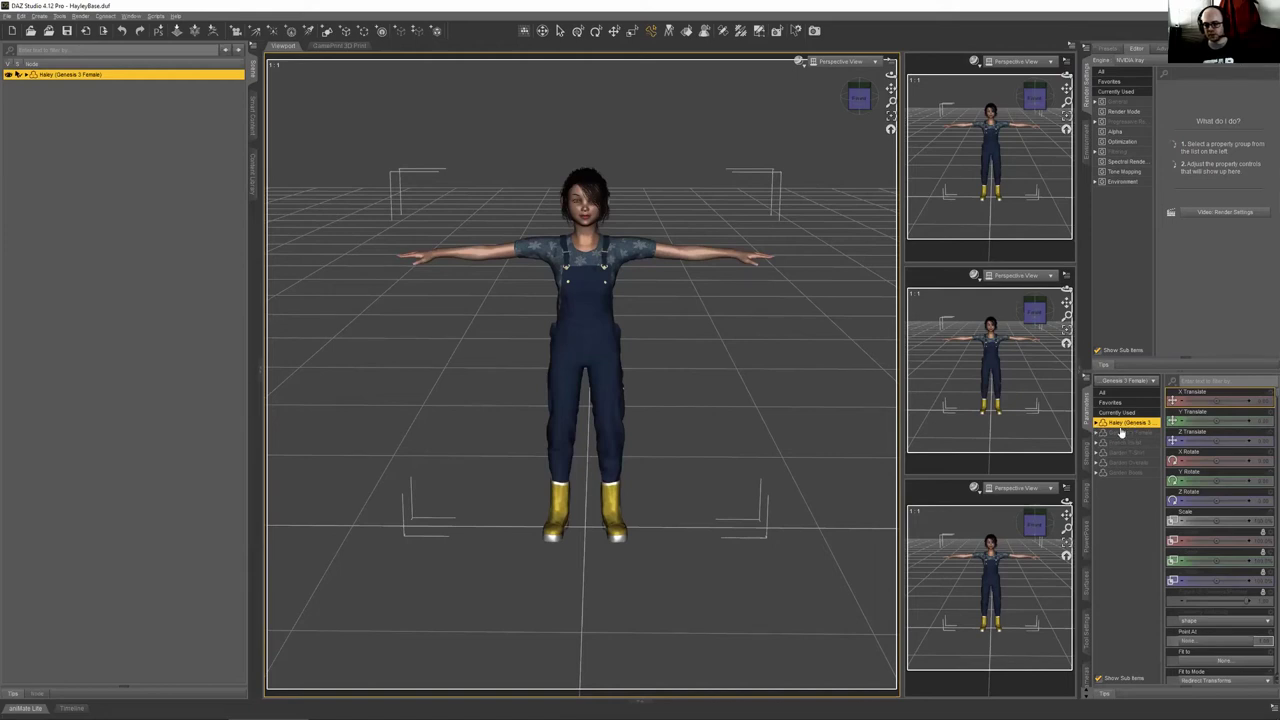
Review the figure's transform parameters and try adjusting its X Translate value
{"action": "scroll", "coordinate": [1192, 508], "scroll_direction": "down", "scroll_amount": 10}
{"action": "scroll", "coordinate": [1192, 508], "scroll_direction": "up", "scroll_amount": 10}
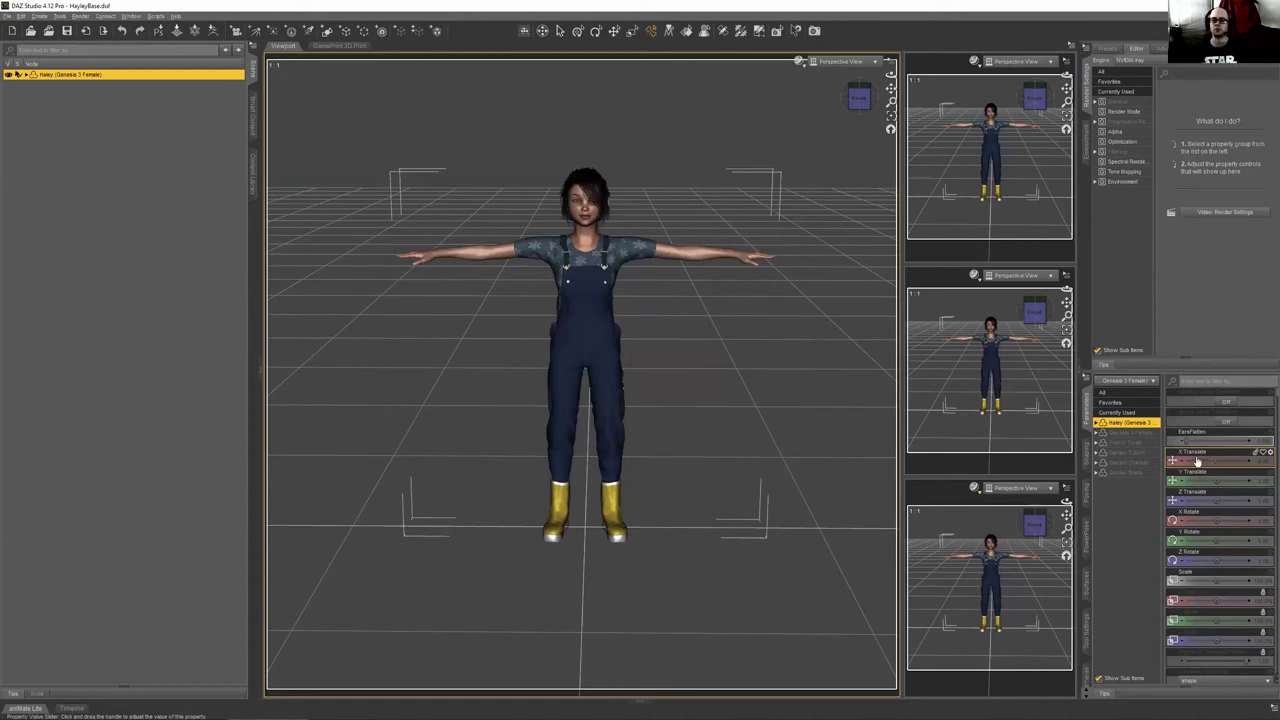
{"action": "mouse_move", "coordinate": [1217, 477]}
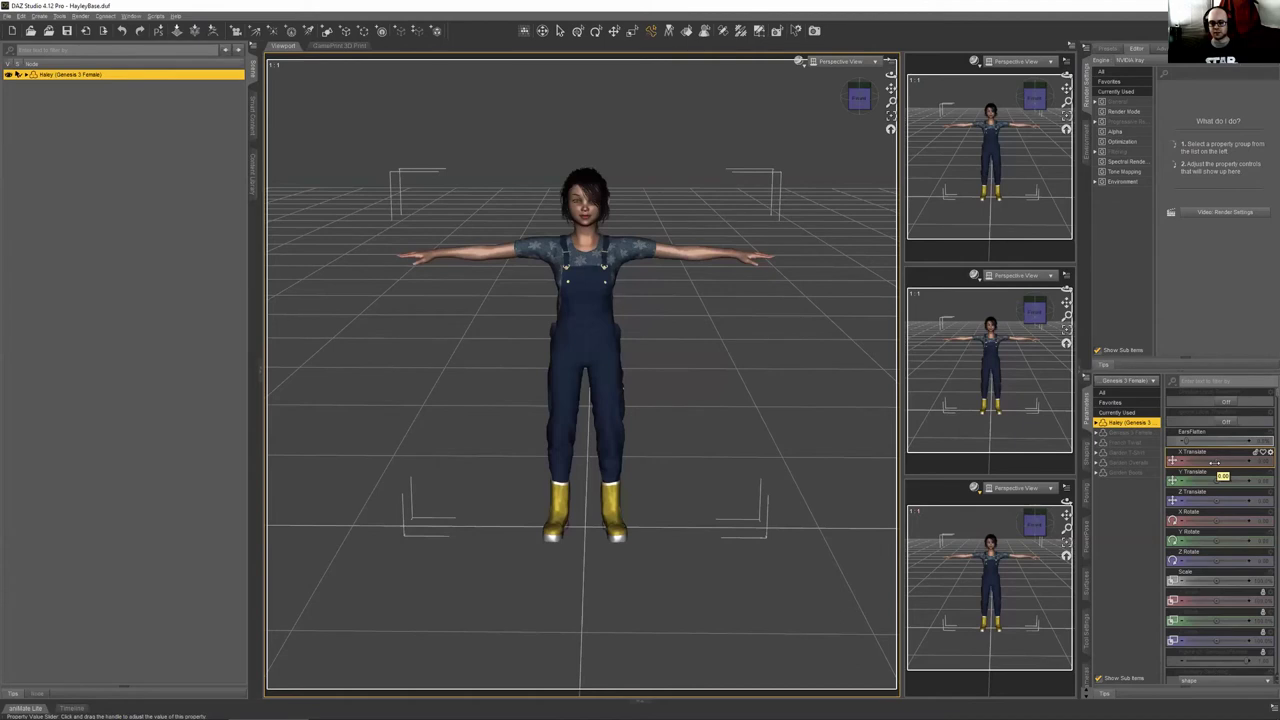
{"action": "mouse_move", "coordinate": [1217, 477]}
{"action": "left_mouse_down"}
{"action": "mouse_move", "coordinate": [1180, 477]}
{"action": "mouse_move", "coordinate": [1218, 478]}
{"action": "left_mouse_up"}
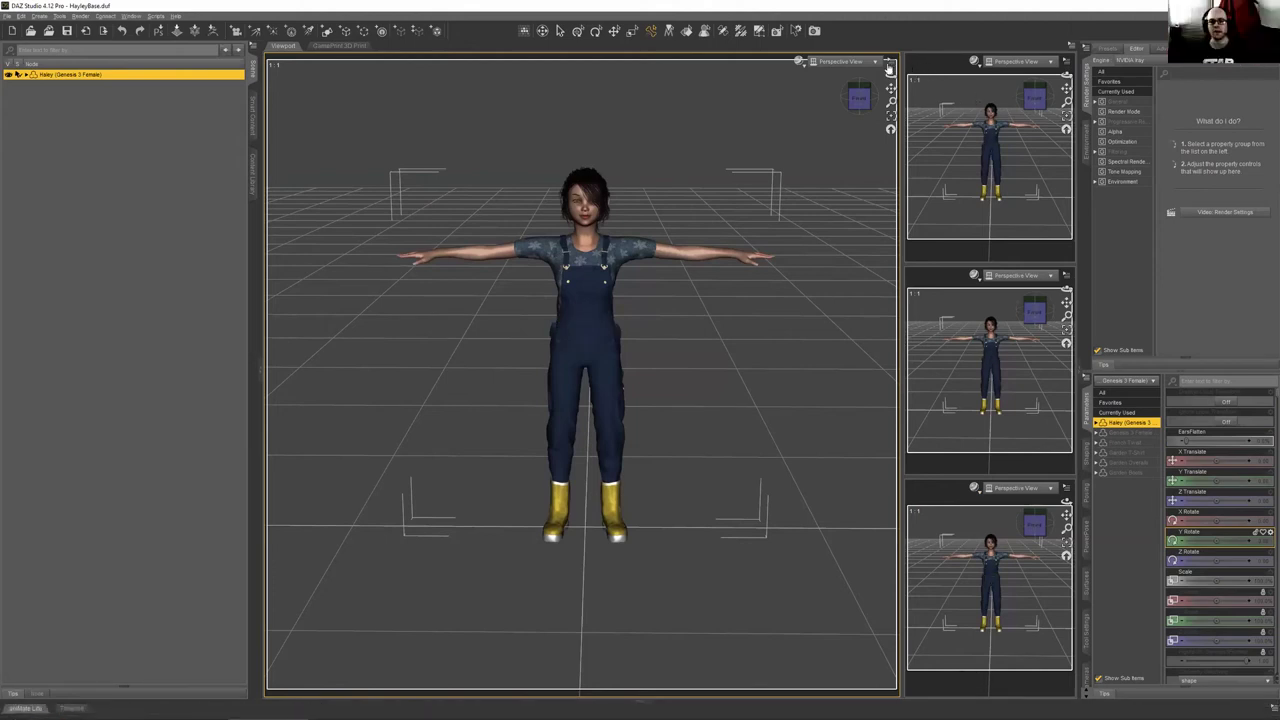
Turn on the thirds guide in the main perspective viewport, then turn it off again
{"action": "left_click", "coordinate": [889, 66]}
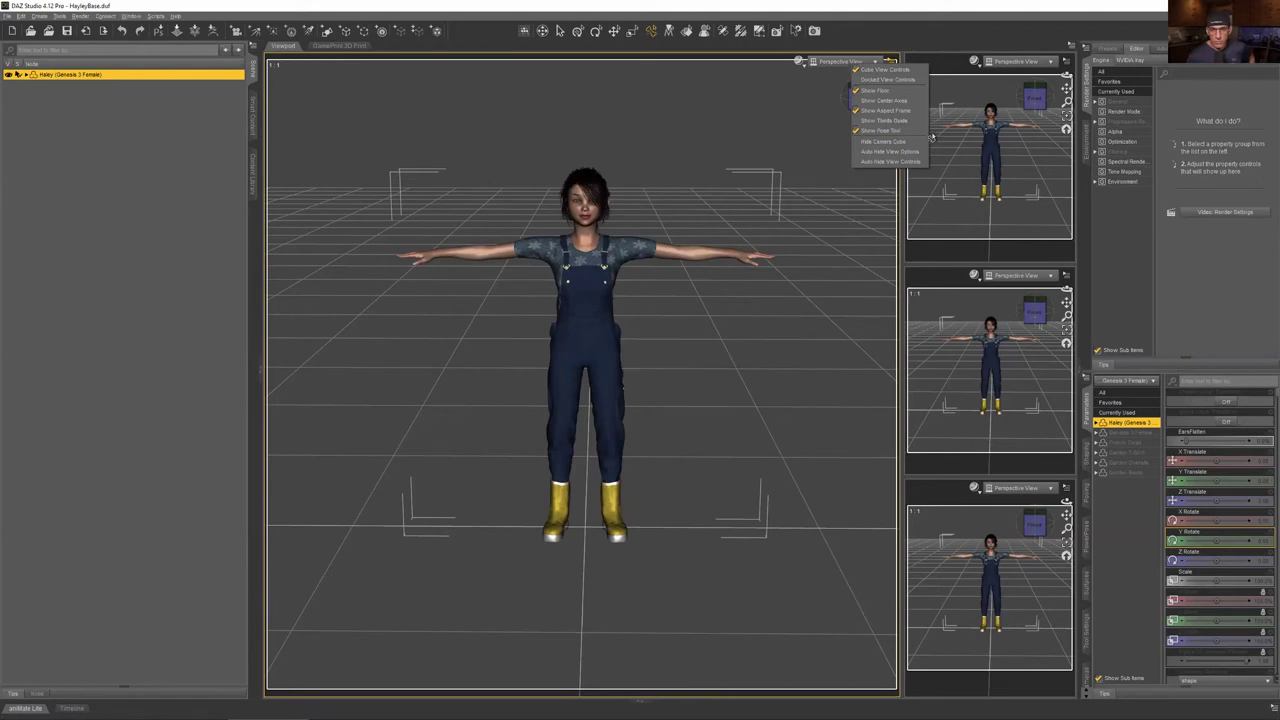
{"action": "left_click", "coordinate": [900, 121]}
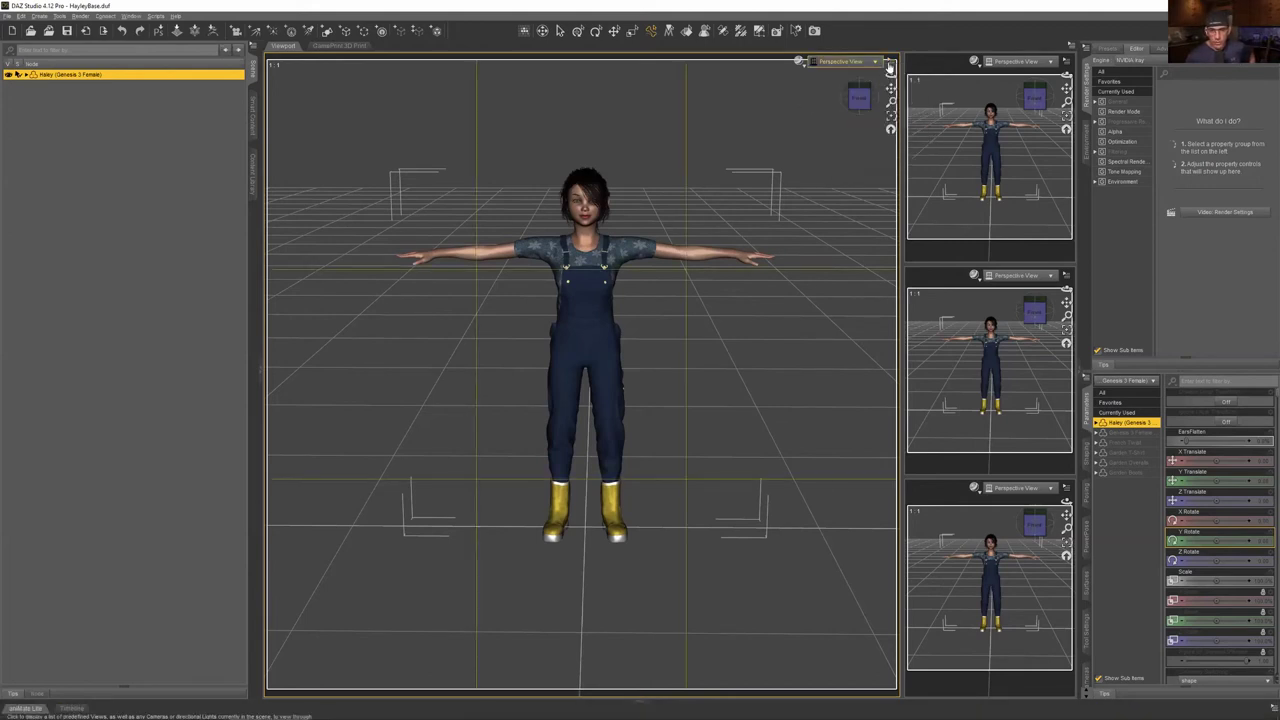
{"action": "left_click", "coordinate": [890, 67]}
{"action": "left_click", "coordinate": [903, 122]}
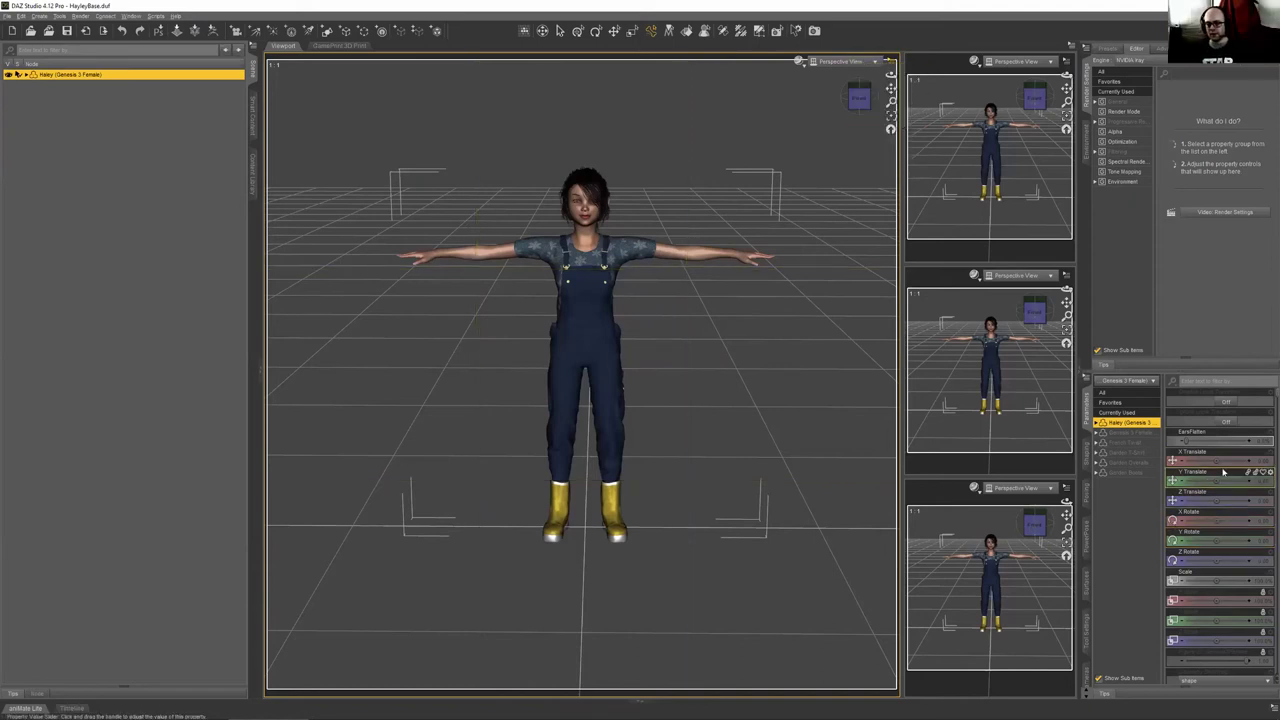
Try adjusting the figure's Z Translate value, examine it from the side and return to a straight front view
{"action": "mouse_move", "coordinate": [1262, 500]}
{"action": "left_mouse_down"}
{"action": "mouse_move", "coordinate": [1240, 501]}
{"action": "mouse_move", "coordinate": [1262, 480]}
{"action": "left_mouse_up"}
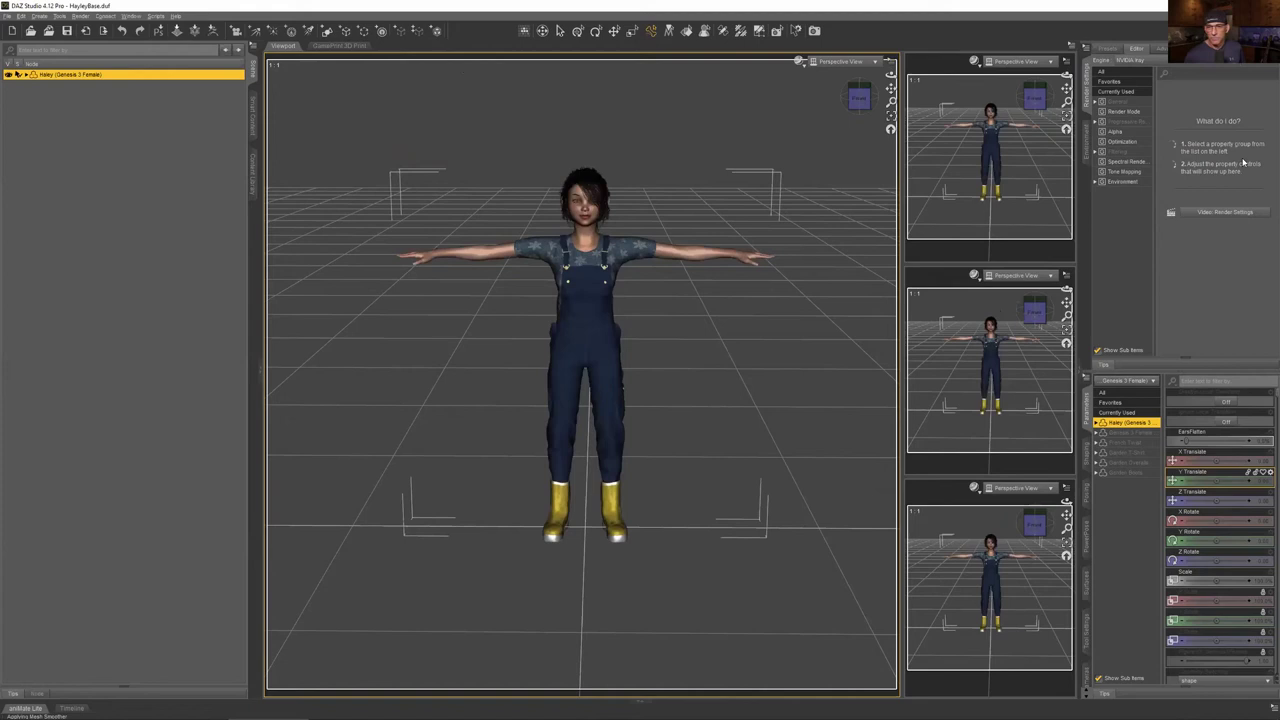
{"action": "scroll", "coordinate": [1215, 467], "scroll_direction": "down", "scroll_amount": 3}
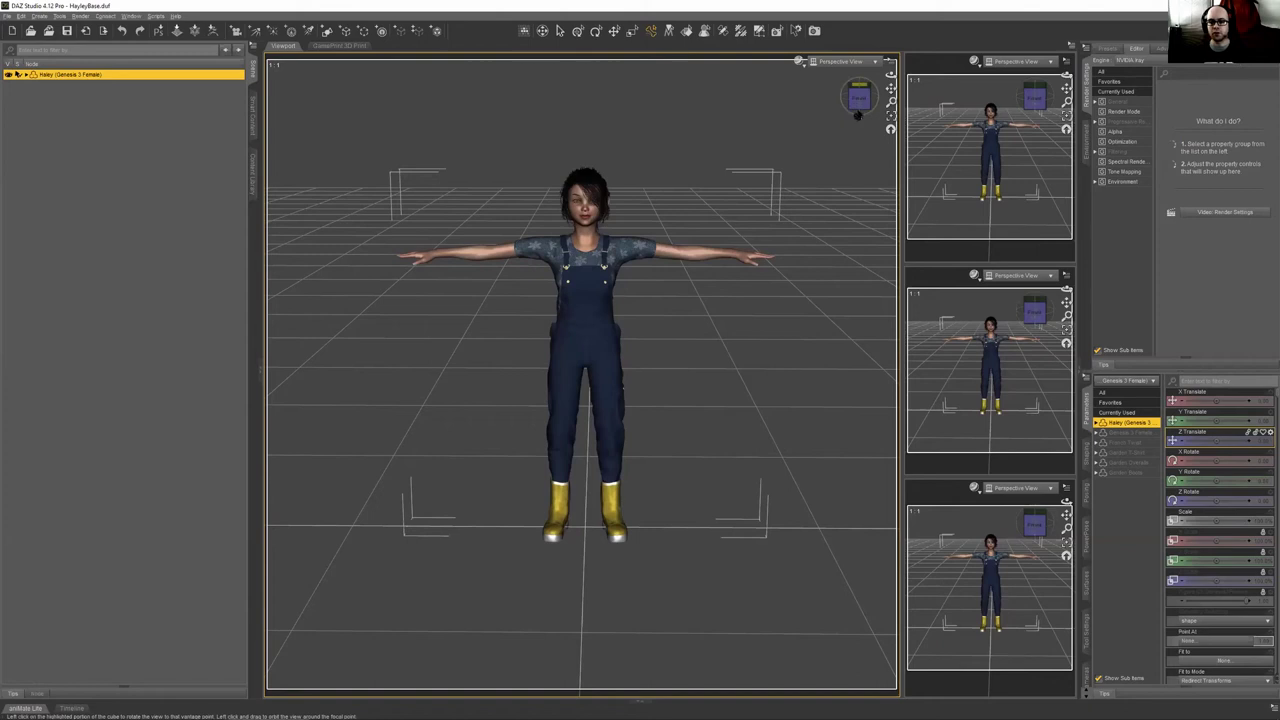
{"action": "left_click_drag", "start_coordinate": [891, 77], "coordinate": [860, 82]}
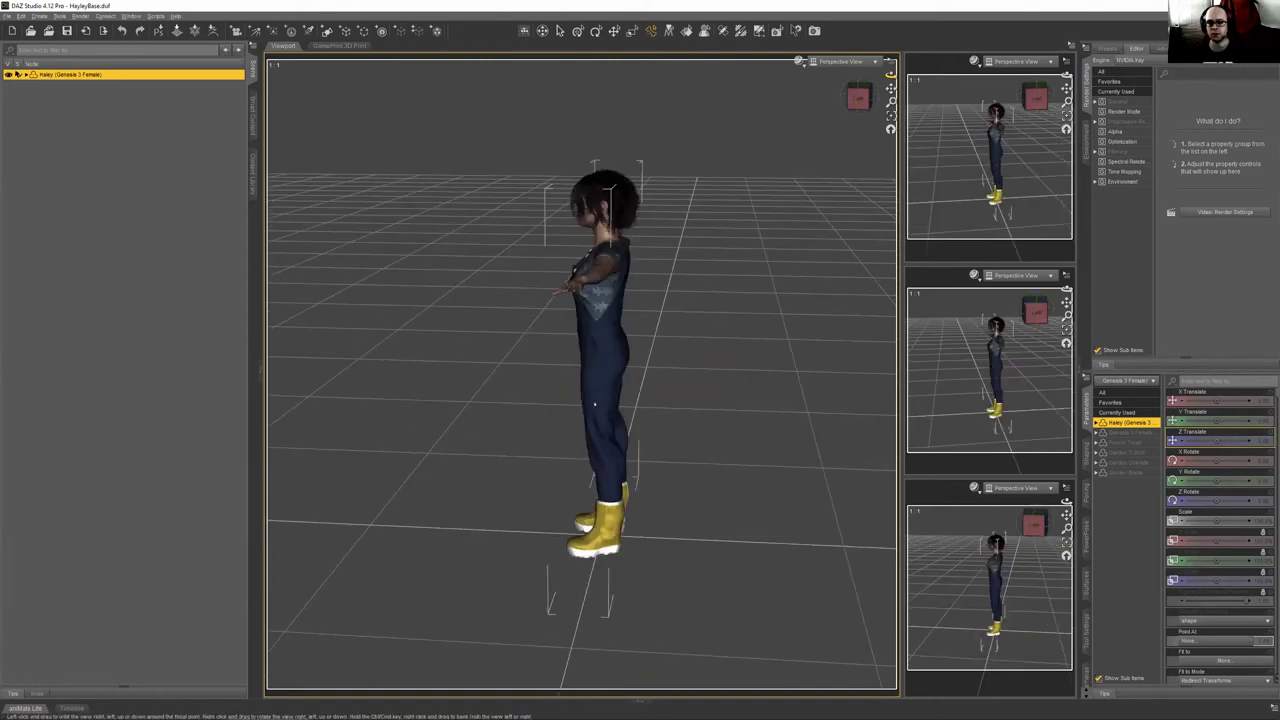
{"action": "left_click", "coordinate": [858, 97]}
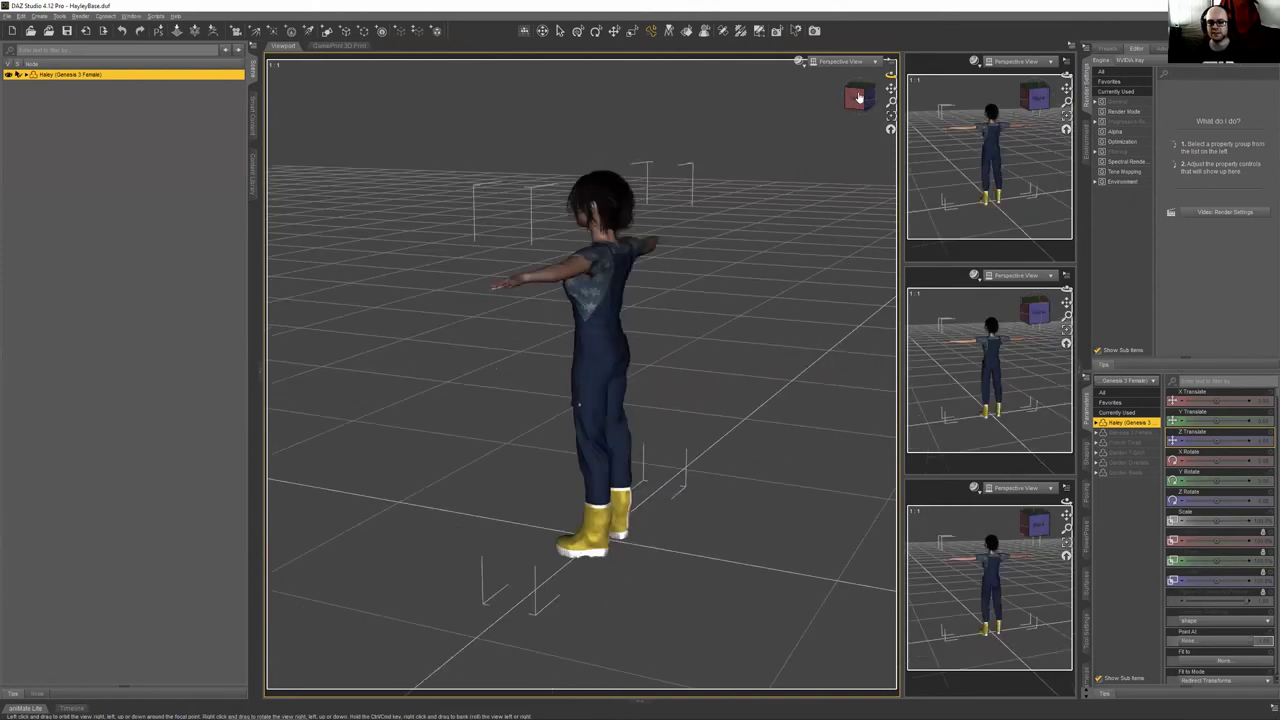
{"action": "left_click", "coordinate": [858, 97]}
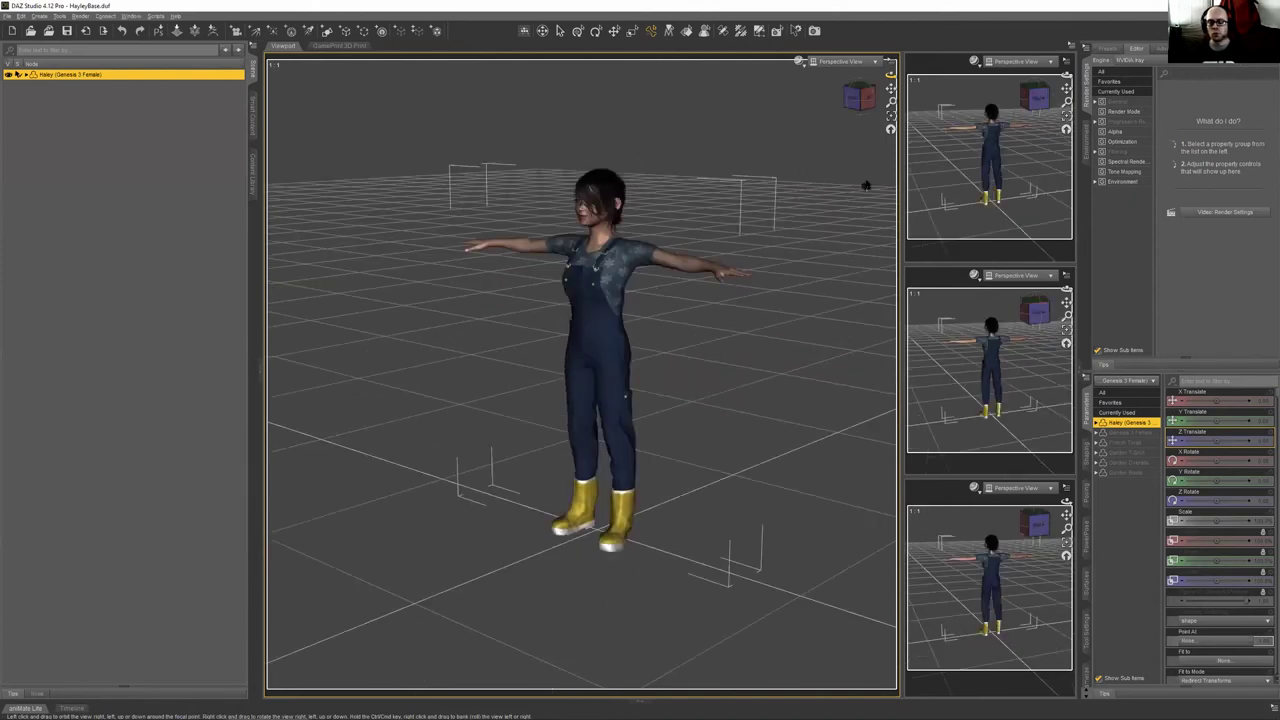
{"action": "left_click", "coordinate": [858, 98]}
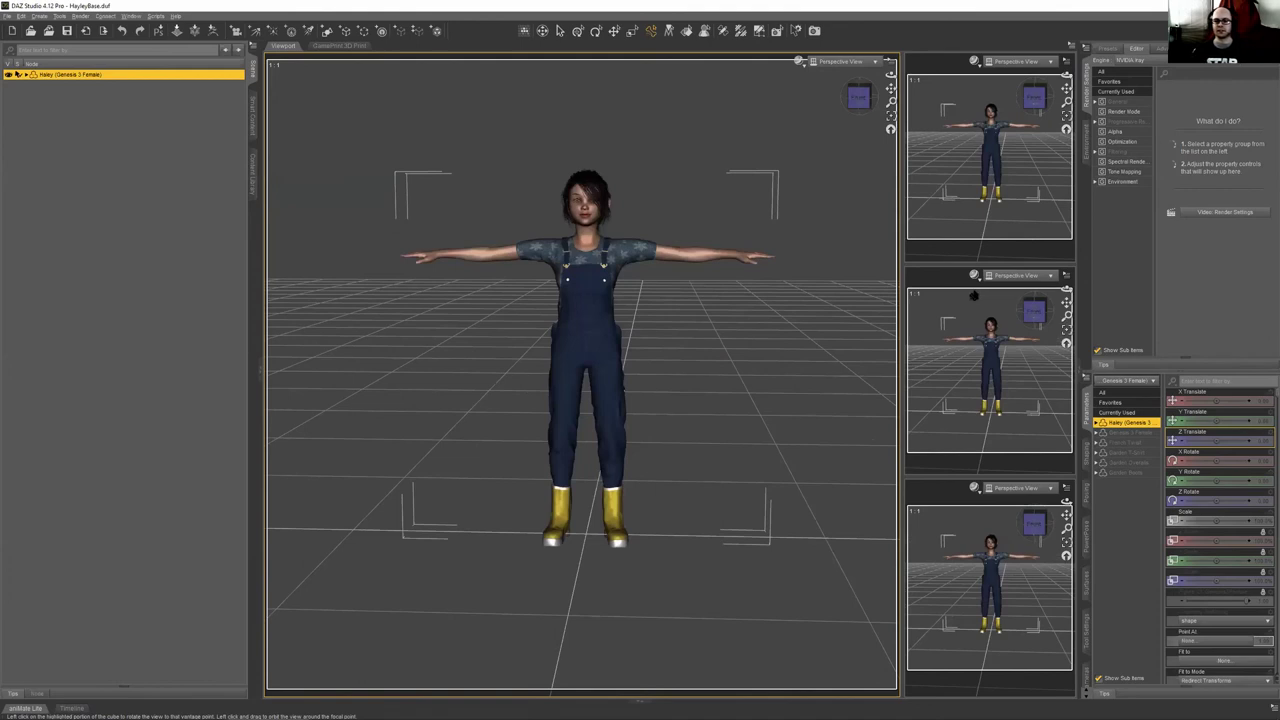
Try rotating the whole figure with its Z, X and Y Rotate parameters, undoing the test rotations
{"action": "mouse_move", "coordinate": [1215, 500]}
{"action": "left_mouse_down"}
{"action": "mouse_move", "coordinate": [1240, 500]}
{"action": "mouse_move", "coordinate": [1215, 500]}
{"action": "left_mouse_up"}
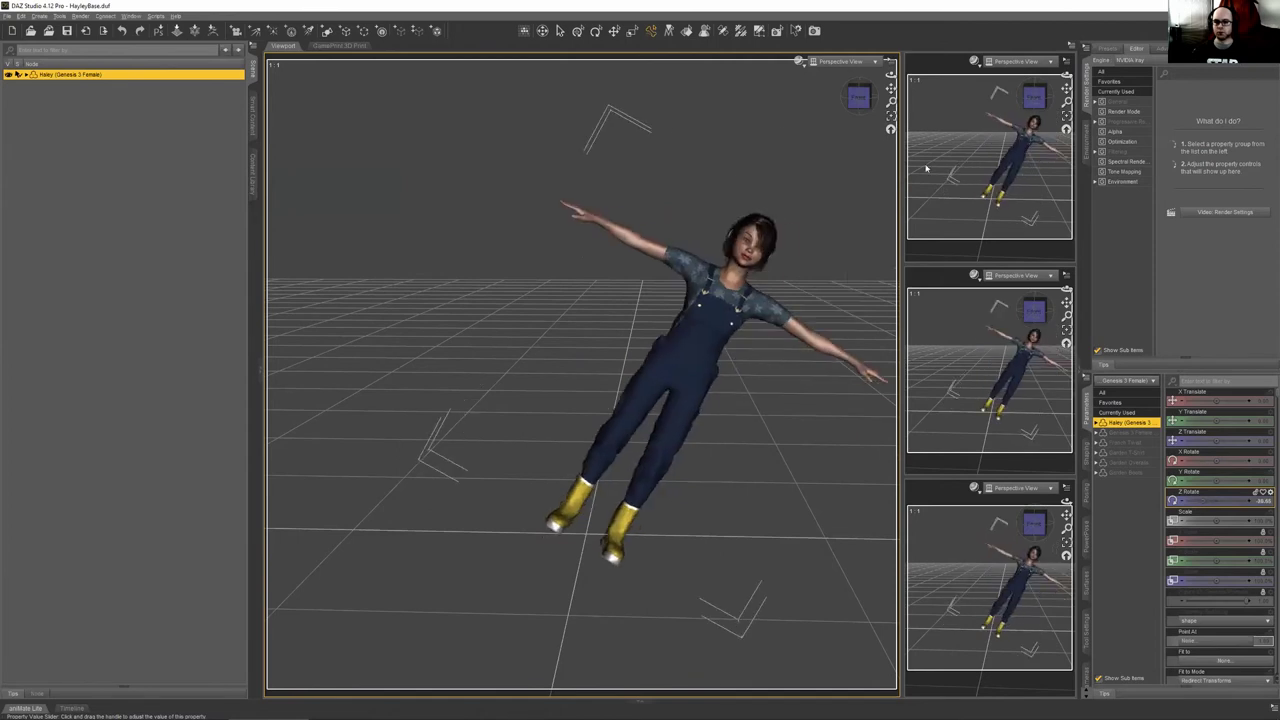
{"action": "key", "text": "ctrl+z"}
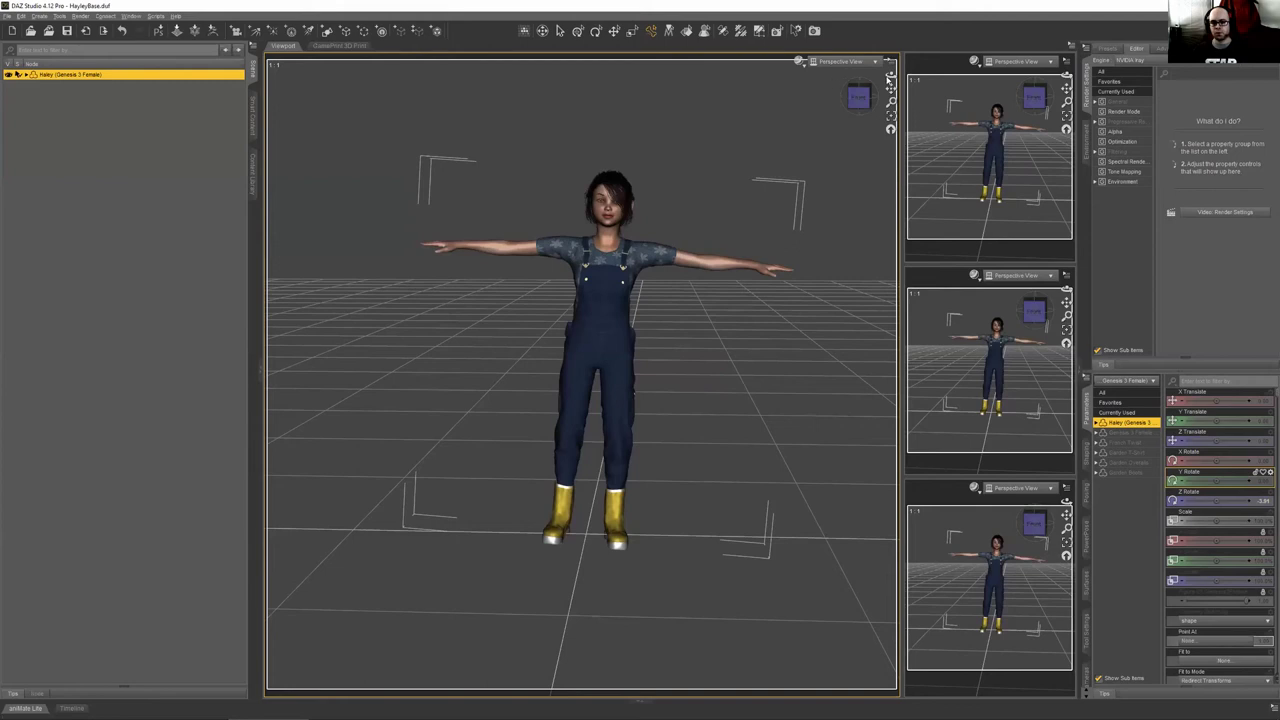
{"action": "left_click_drag", "start_coordinate": [890, 76], "coordinate": [862, 79]}
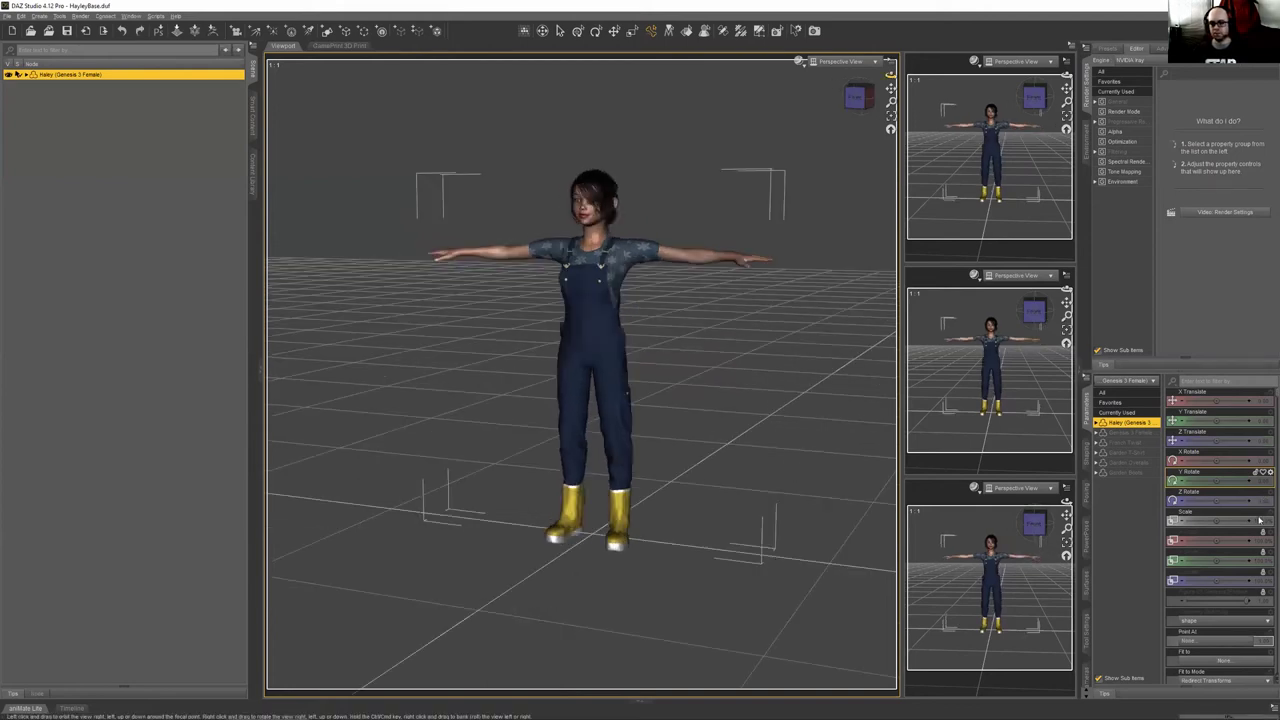
{"action": "left_click_drag", "start_coordinate": [1215, 462], "coordinate": [1190, 445]}
{"action": "key", "text": "ctrl+z"}
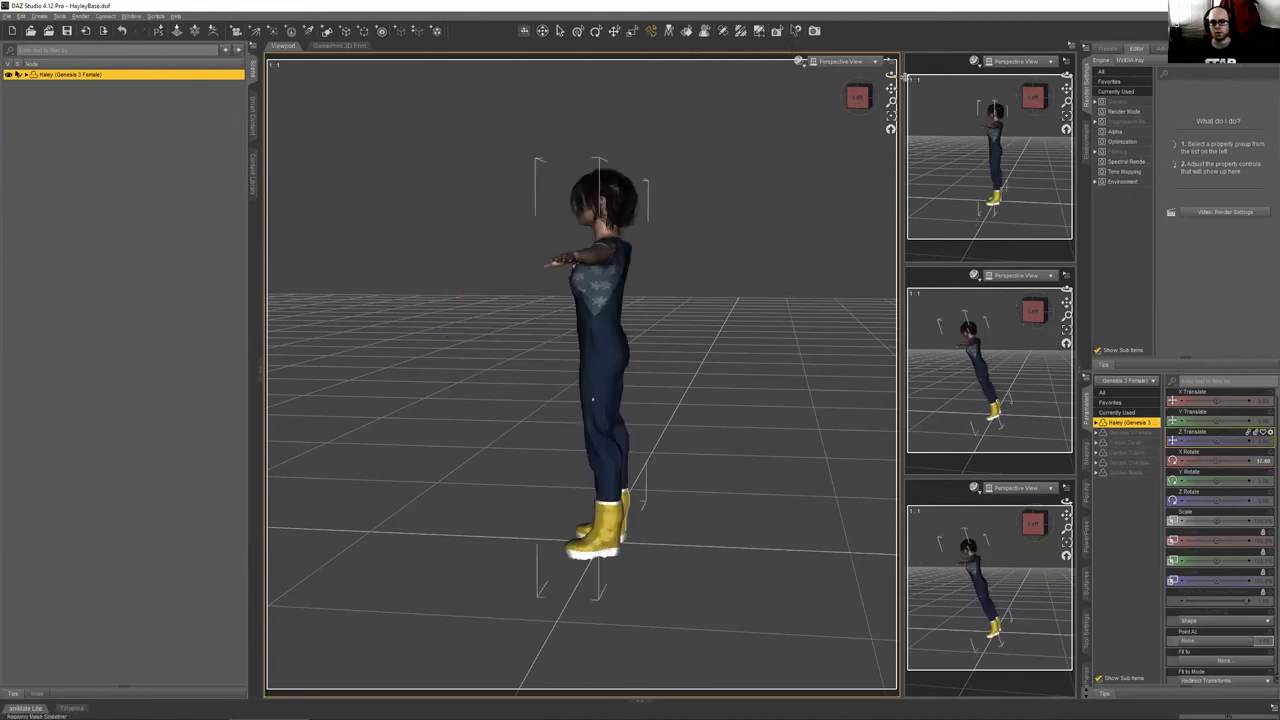
{"action": "left_click", "coordinate": [857, 97]}
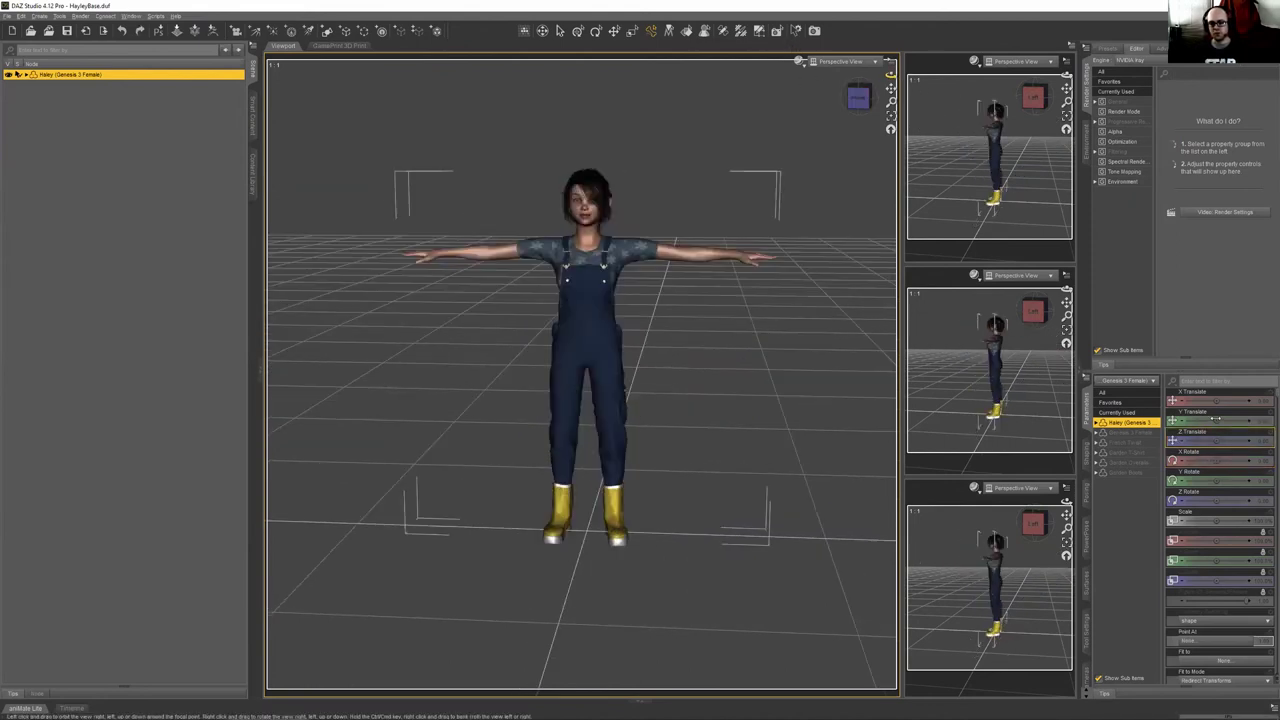
{"action": "left_click_drag", "start_coordinate": [1215, 481], "coordinate": [1187, 490]}
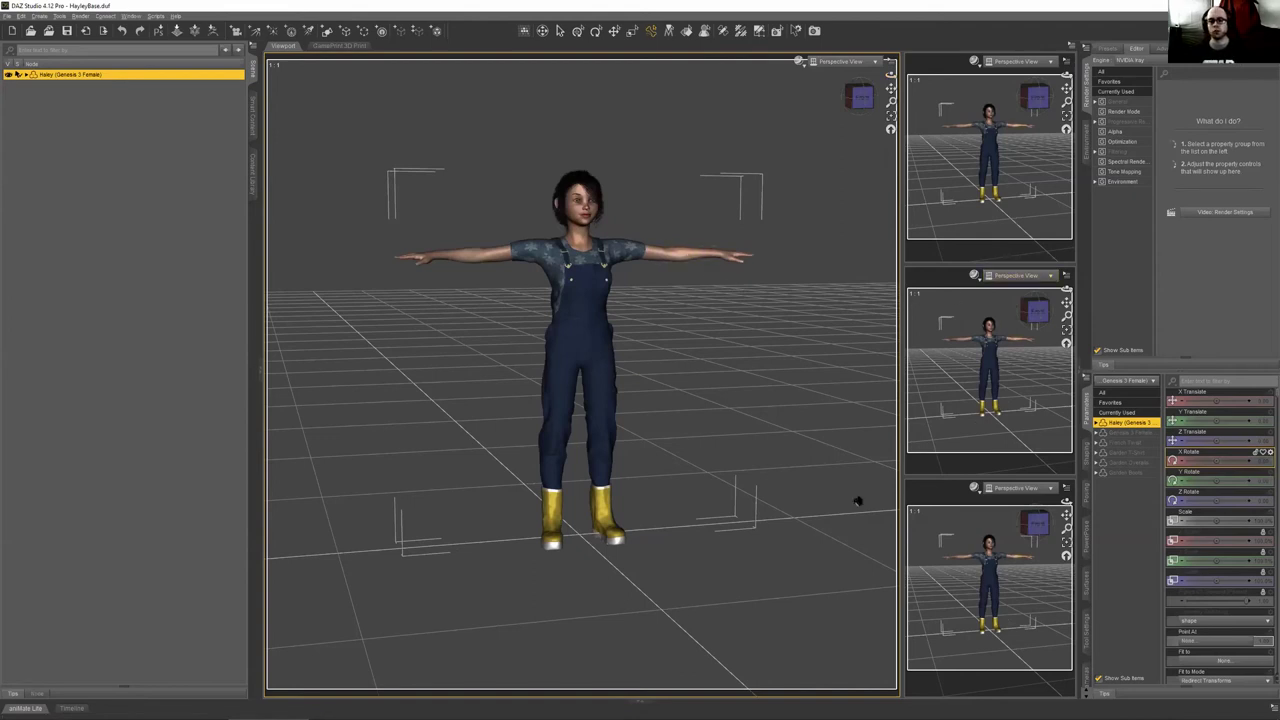
Select the figure's left forearm and try its Bend and Twist parameters
{"action": "left_click", "coordinate": [688, 258]}
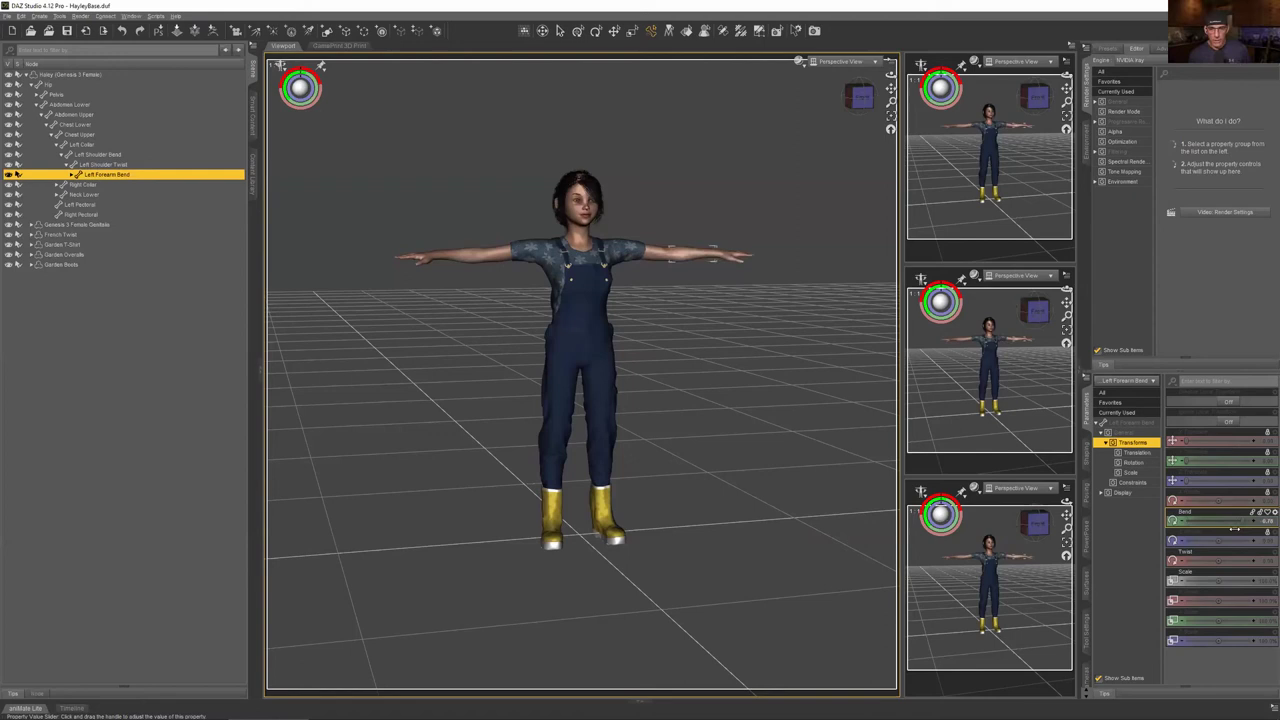
{"action": "left_click_drag", "start_coordinate": [1215, 561], "coordinate": [1250, 561]}
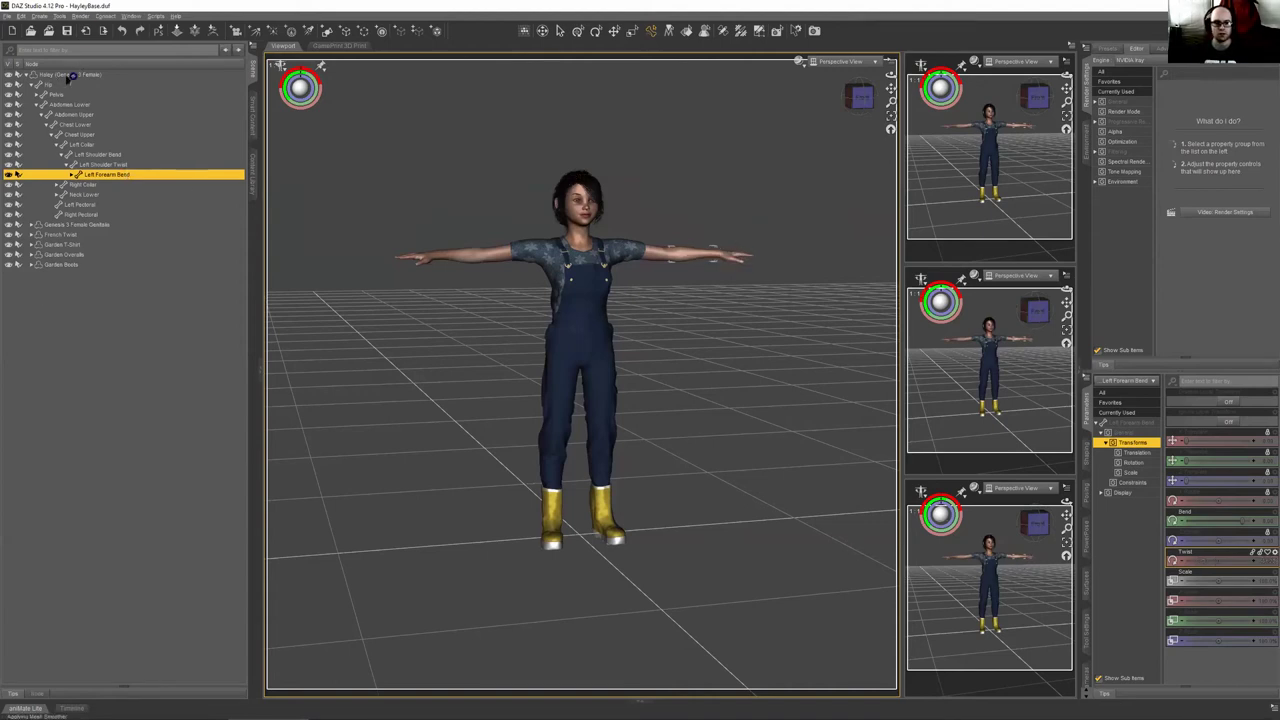
Reselect the whole Genesis 3 Female figure, try its Scale parameter and review its remaining parameters
{"action": "left_click", "coordinate": [71, 75]}
{"action": "scroll", "coordinate": [1253, 590], "scroll_direction": "down", "scroll_amount": 2}
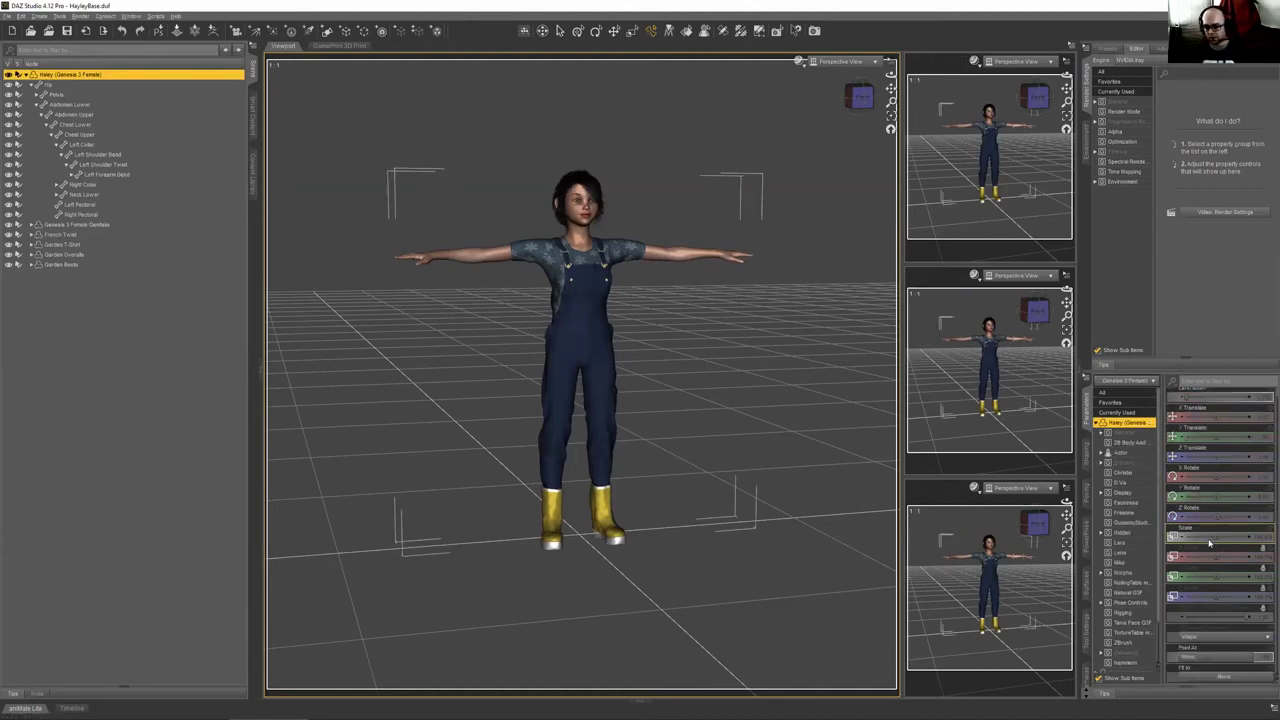
{"action": "mouse_move", "coordinate": [1214, 520]}
{"action": "left_mouse_down"}
{"action": "mouse_move", "coordinate": [1228, 521]}
{"action": "mouse_move", "coordinate": [1180, 521]}
{"action": "mouse_move", "coordinate": [1250, 521]}
{"action": "mouse_move", "coordinate": [1200, 521]}
{"action": "left_mouse_up"}
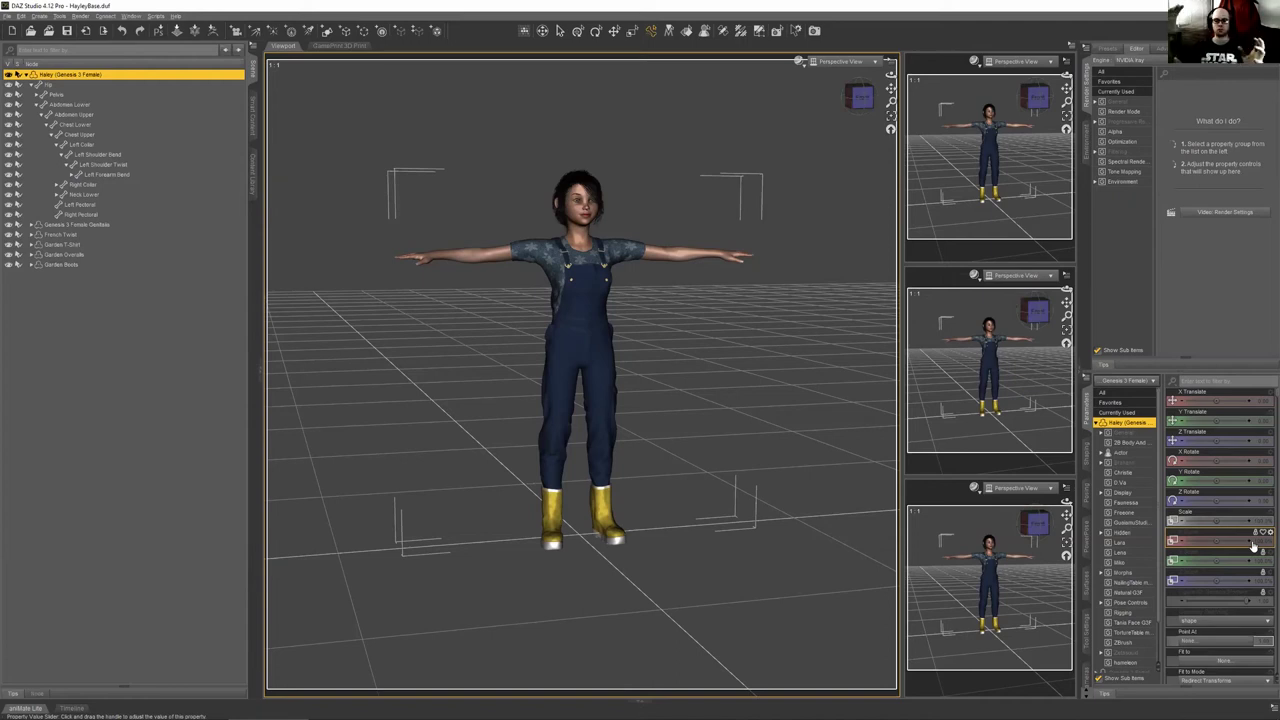
{"action": "scroll", "coordinate": [1228, 548], "scroll_direction": "down", "scroll_amount": 1}
{"action": "scroll", "coordinate": [1228, 548], "scroll_direction": "down", "scroll_amount": 10}
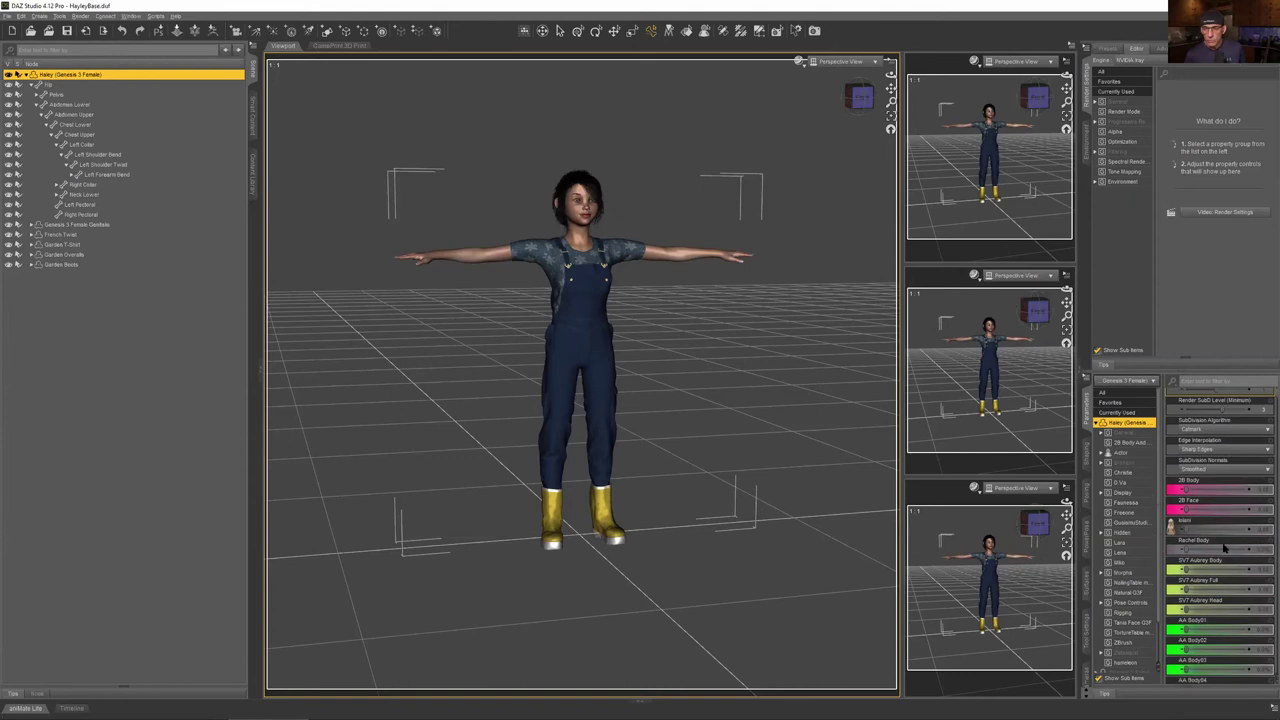
{"action": "scroll", "coordinate": [1222, 548], "scroll_direction": "up", "scroll_amount": 10}
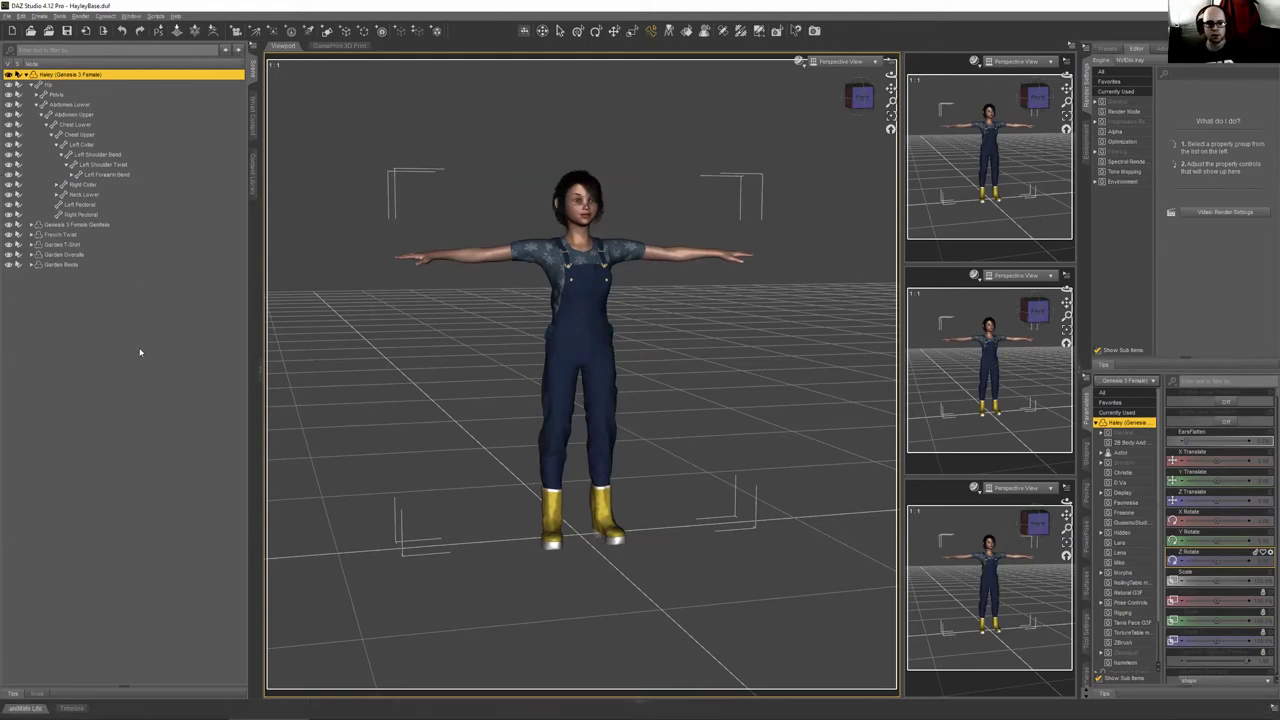
Collapse the entire scene hierarchy to the top-level figure
{"action": "right_click", "coordinate": [226, 180]}
{"action": "left_click", "coordinate": [225, 172]}
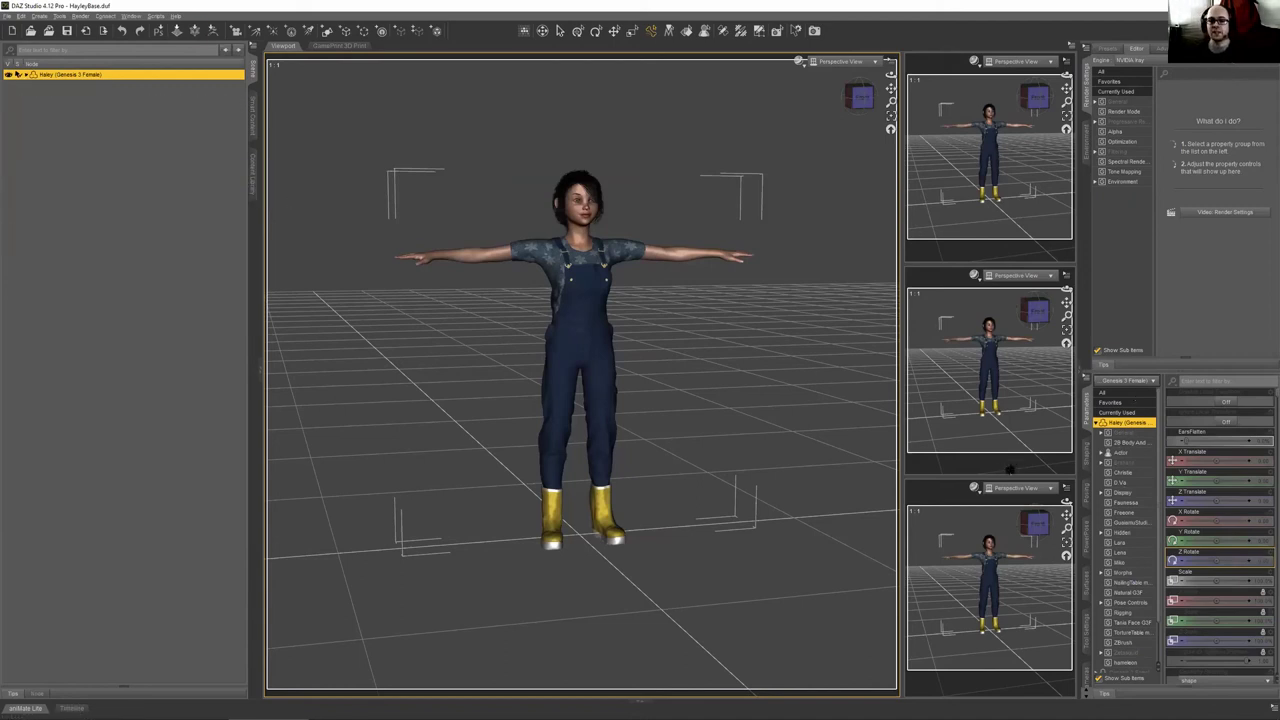
Try posing the figure's upper body and left arm with the ActivePose tool, then undo the moves
{"action": "left_click", "coordinate": [650, 34]}
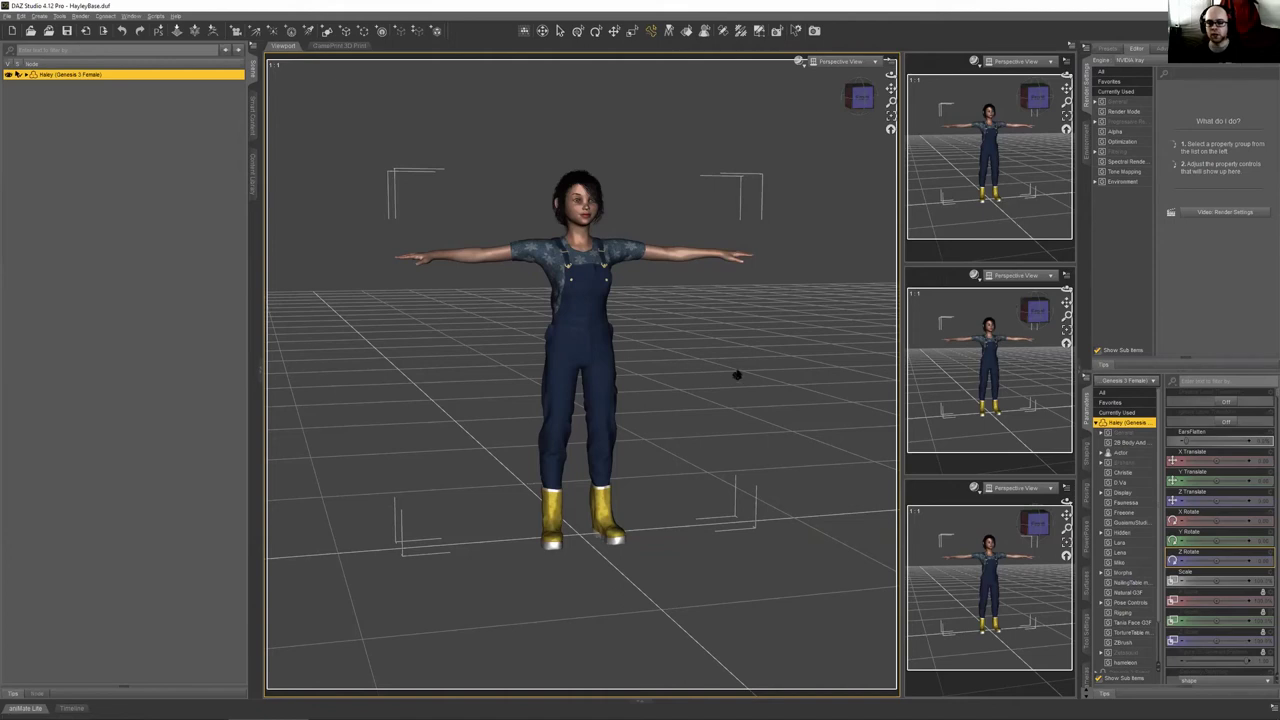
{"action": "left_click", "coordinate": [648, 259]}
{"action": "left_click_drag", "start_coordinate": [645, 285], "coordinate": [594, 290]}
{"action": "left_click_drag", "start_coordinate": [674, 260], "coordinate": [631, 323]}
{"action": "key", "text": "ctrl+z"}
{"action": "key", "text": "ctrl+z"}
{"action": "key", "text": "ctrl+z"}
{"action": "key", "text": "ctrl+z"}
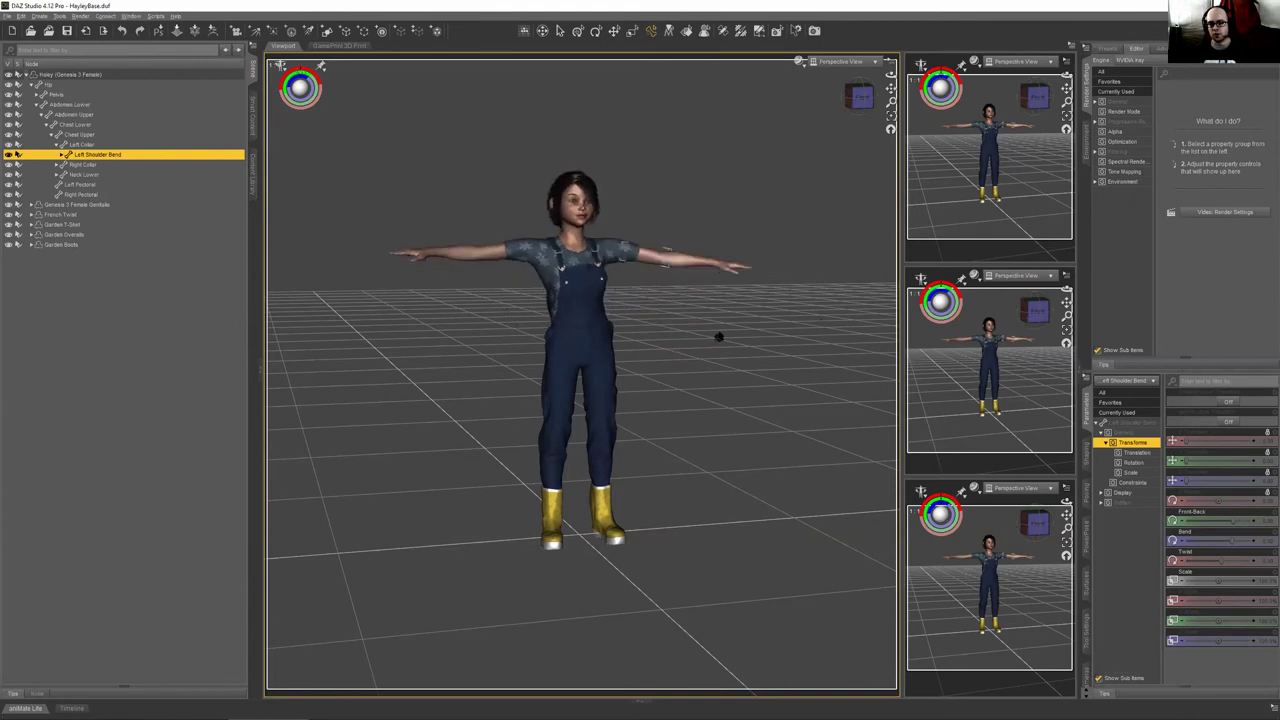
Redo the ActivePose changes to the chest and left arm, then undo them all back to the T-pose
{"action": "key", "text": "ctrl+y"}
{"action": "key", "text": "ctrl+y"}
{"action": "key", "text": "ctrl+y"}
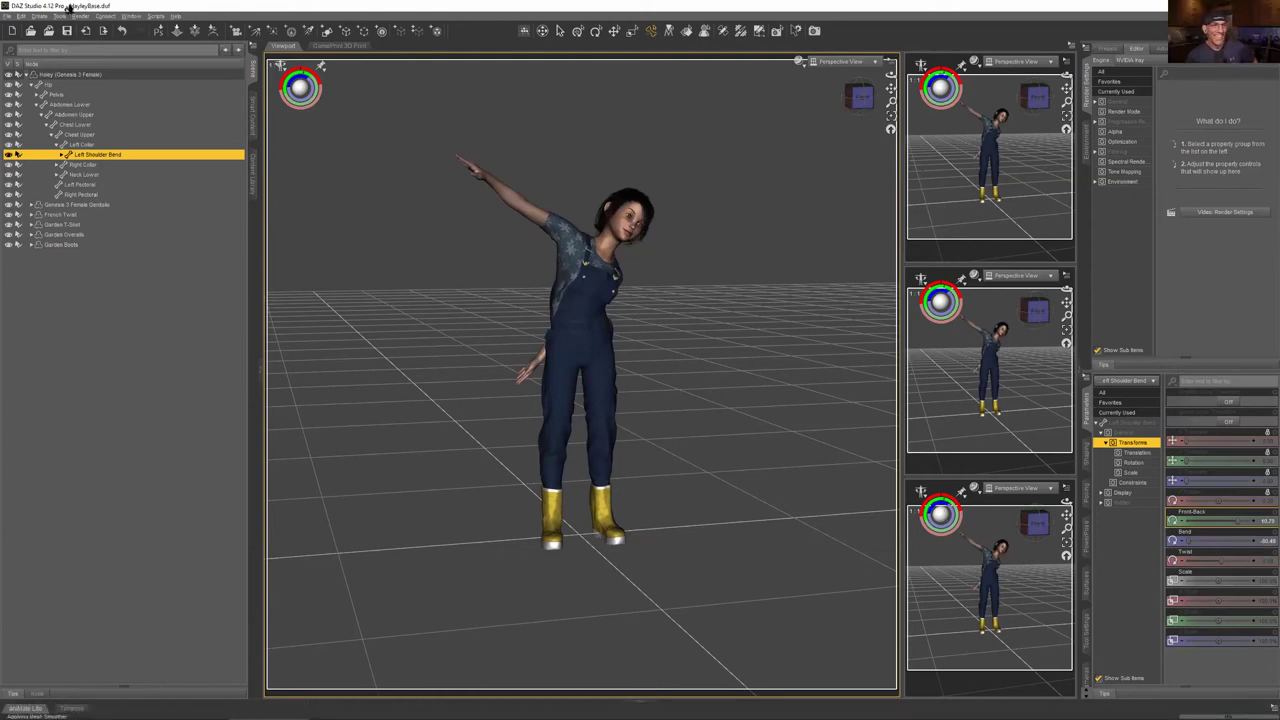
{"action": "key", "text": "ctrl+z"}
{"action": "key", "text": "ctrl+z"}
{"action": "key", "text": "ctrl+z"}
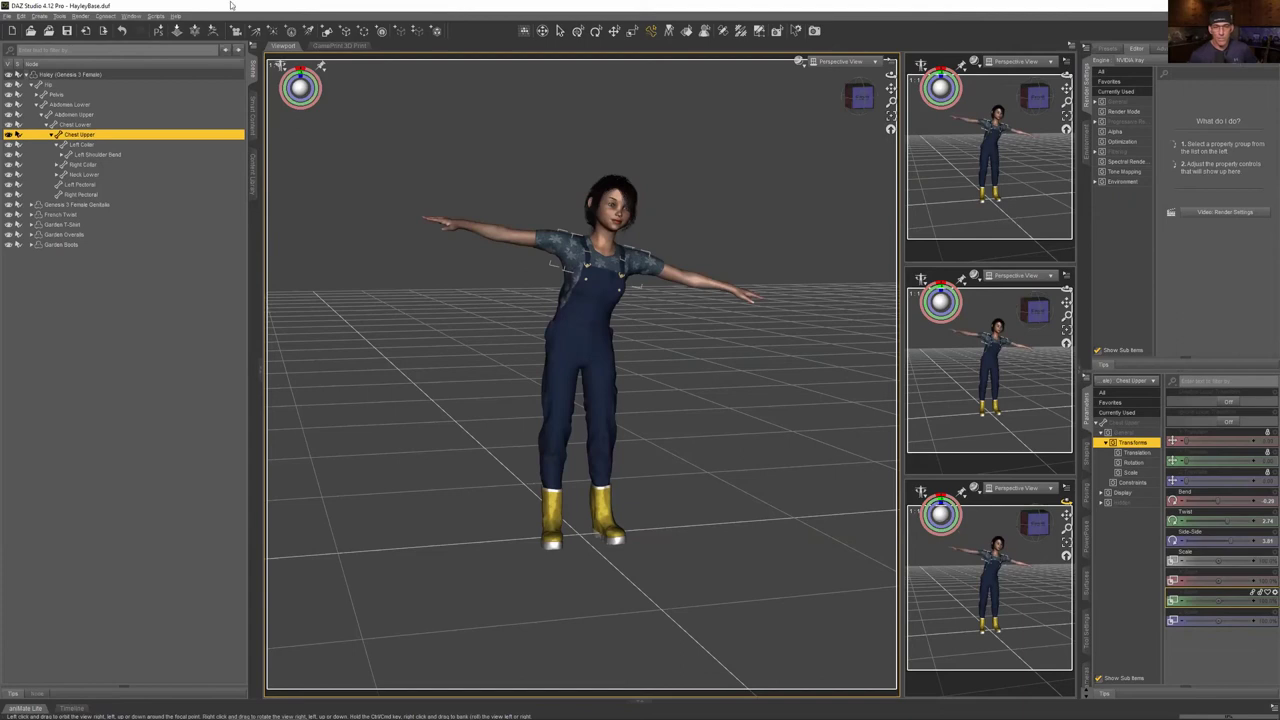
{"action": "left_click", "coordinate": [122, 31]}
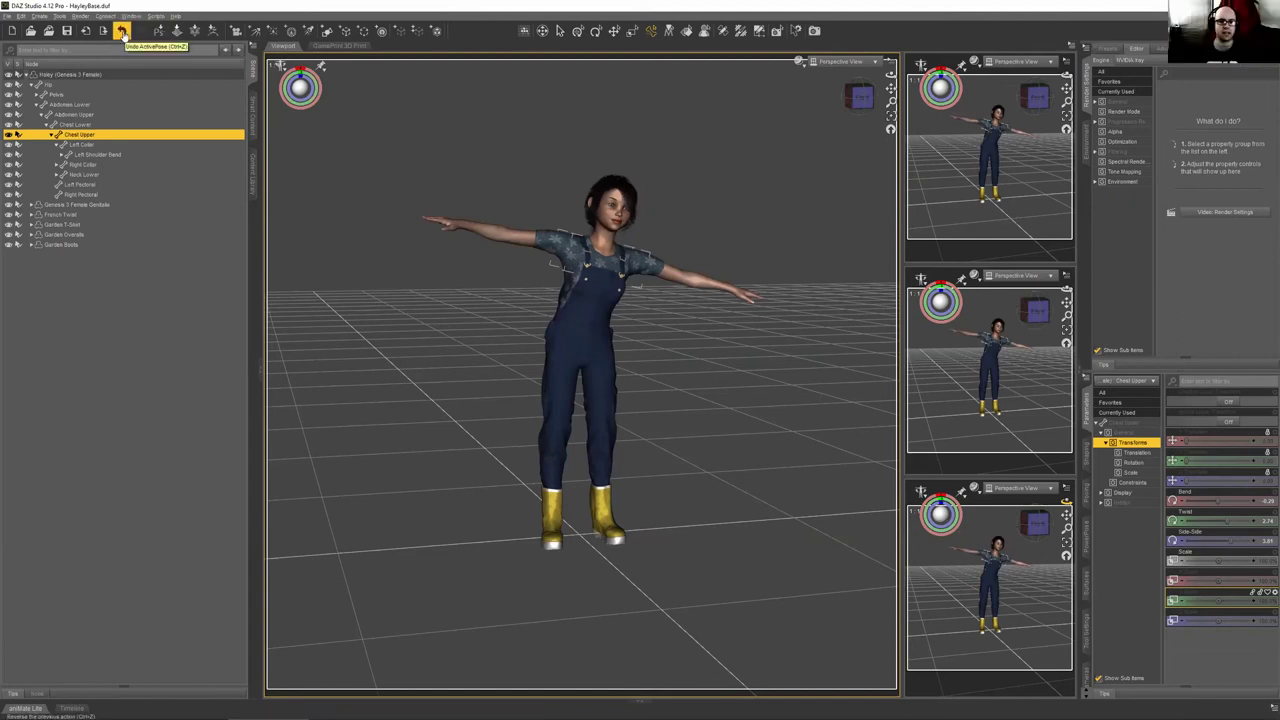
{"action": "key", "text": "ctrl+z"}
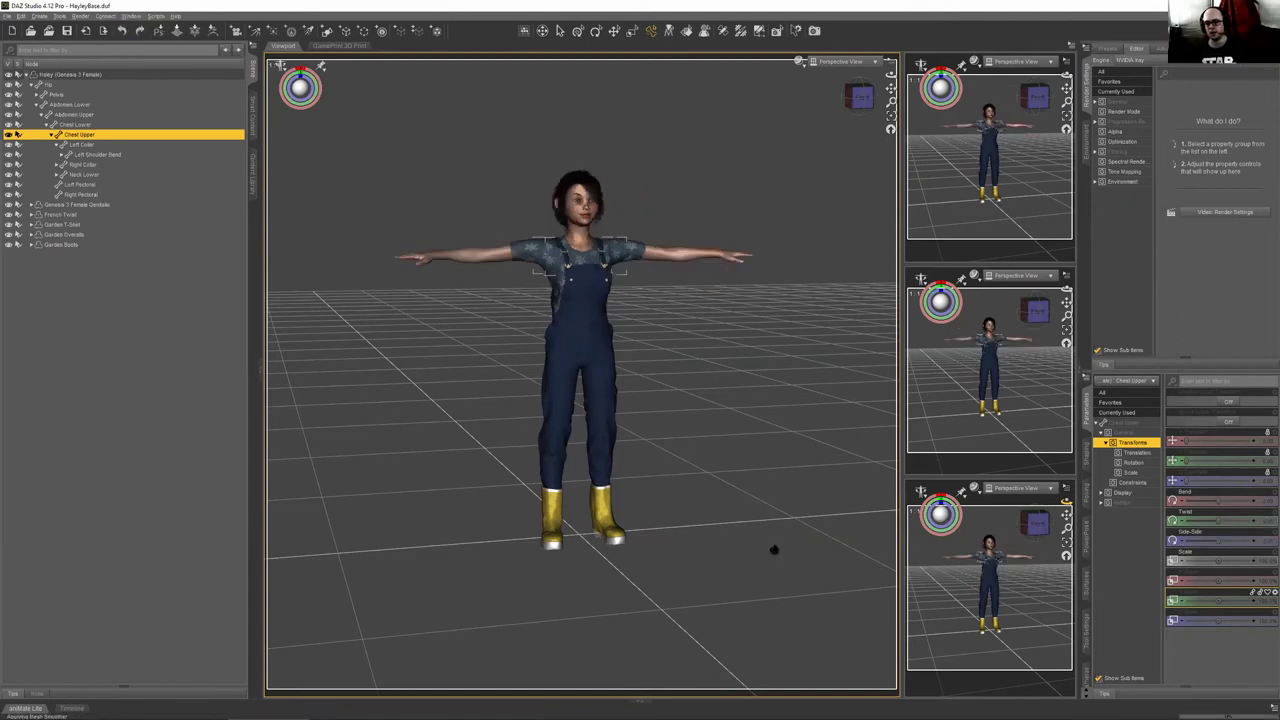
Look through the PowerPose body template, the surface settings, the ActivePose tool options and the window layout commands
{"action": "left_click", "coordinate": [1088, 550]}
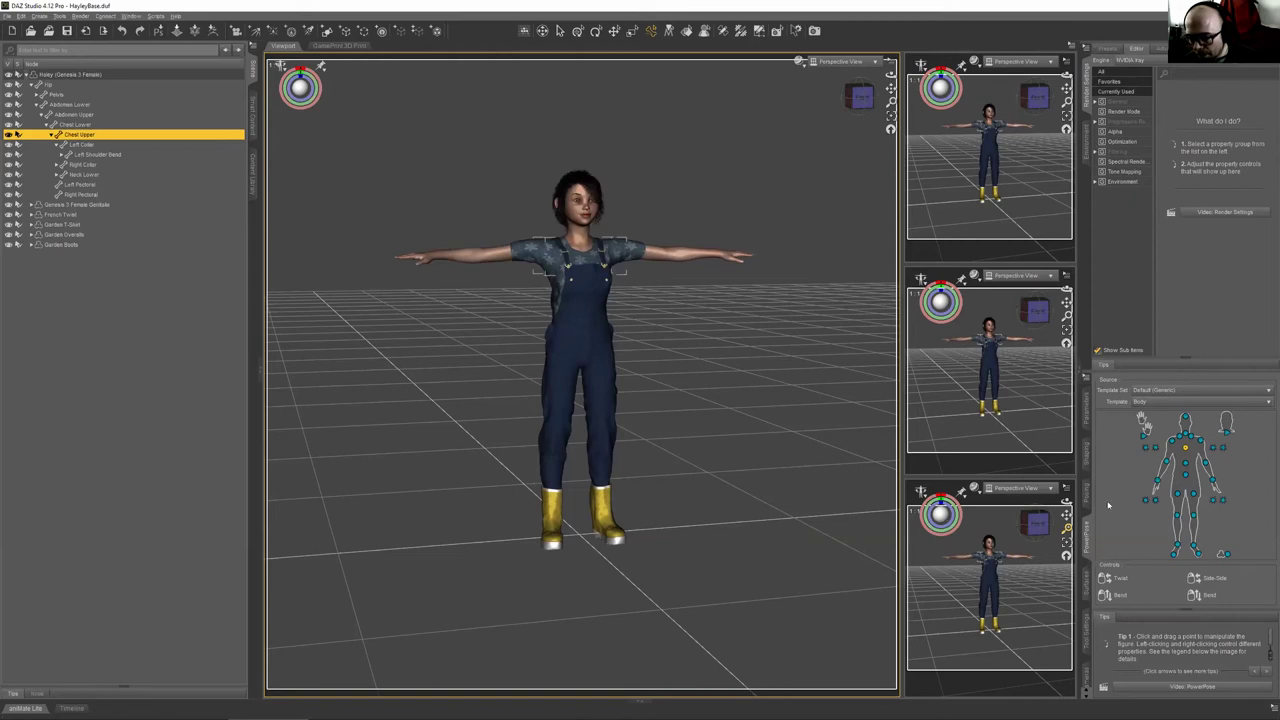
{"action": "left_click", "coordinate": [1086, 600]}
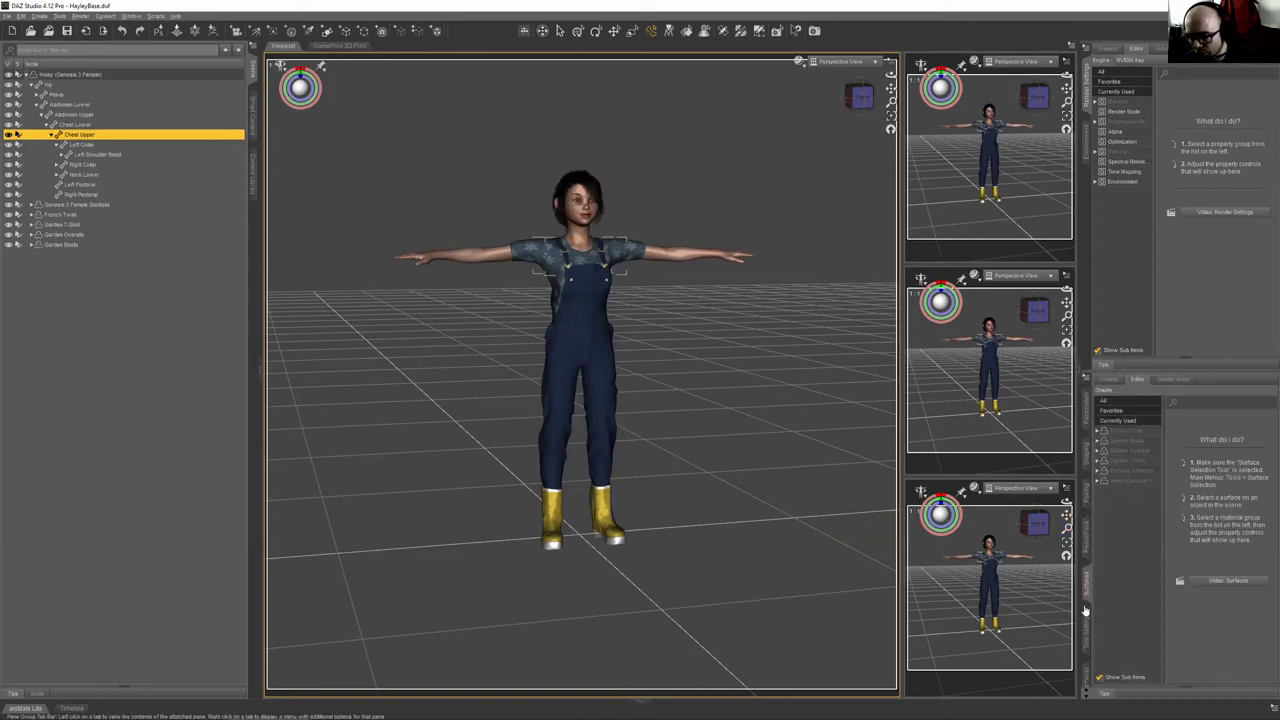
{"action": "left_click", "coordinate": [1086, 618]}
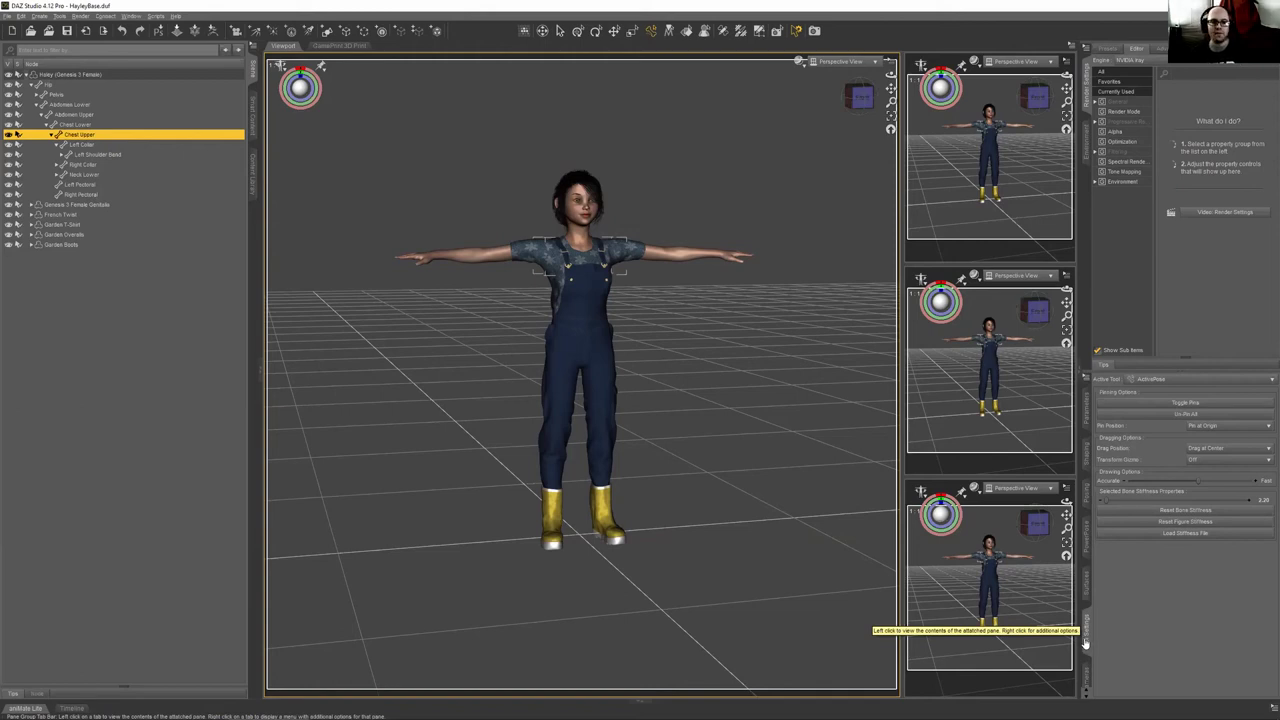
{"action": "left_click", "coordinate": [133, 16]}
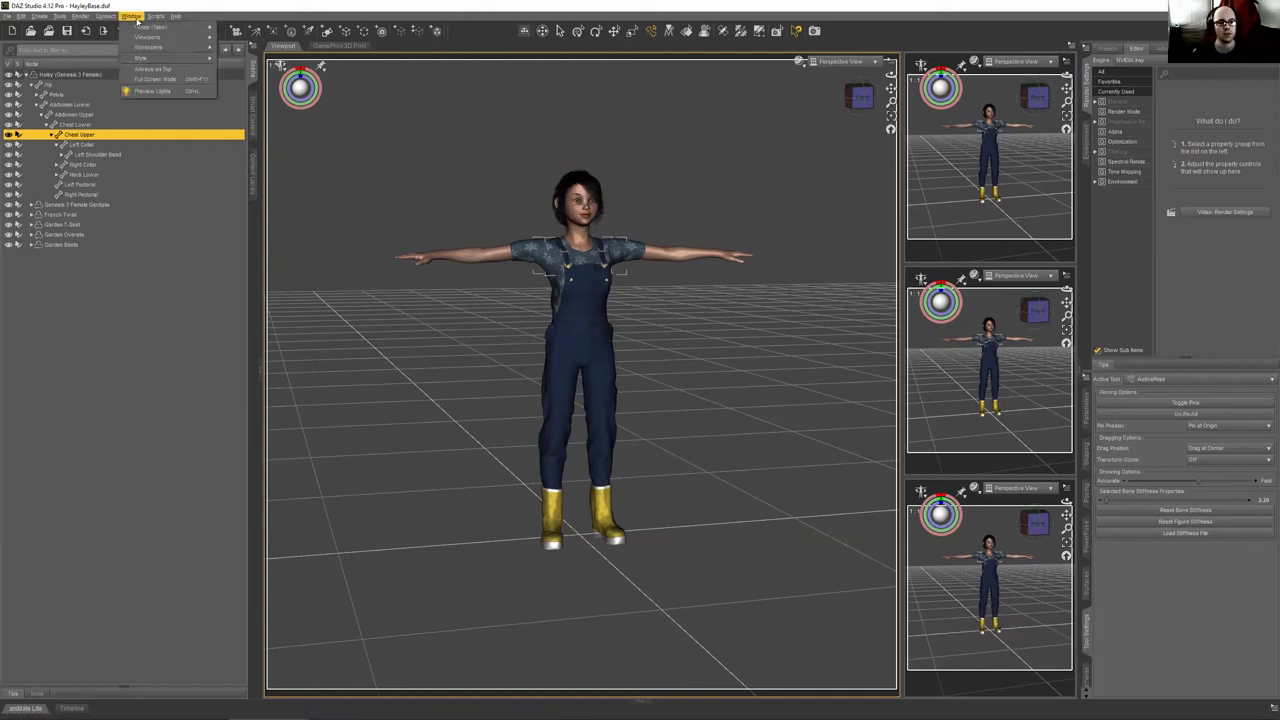
{"action": "mouse_move", "coordinate": [136, 28]}
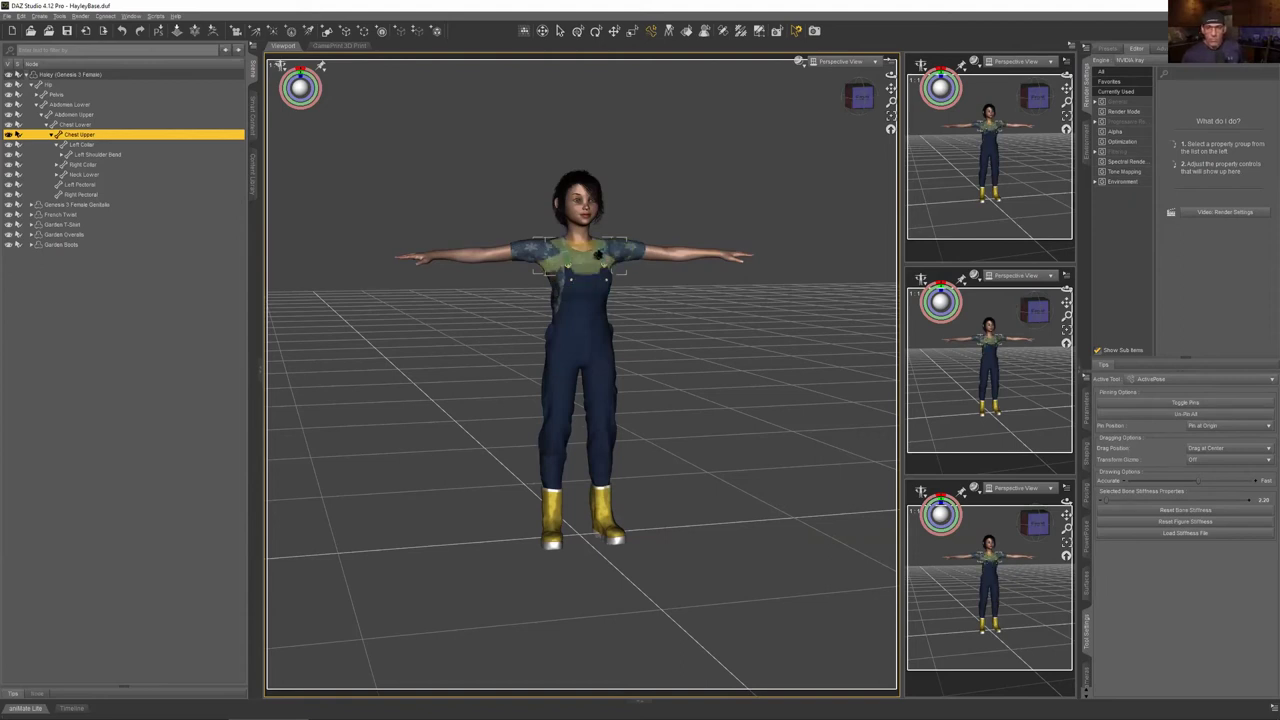
Expand every branch of the Genesis 3 Female figure's scene hierarchy and look through its bones
{"action": "right_click", "coordinate": [113, 76]}
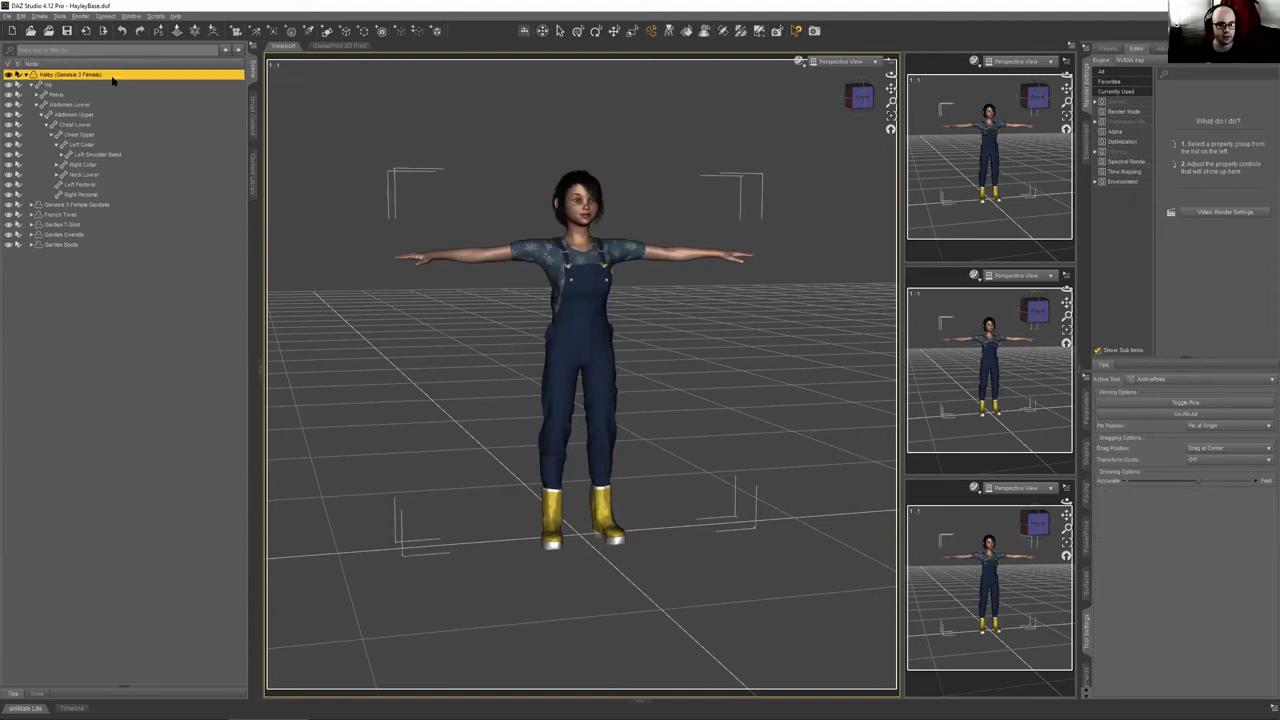
{"action": "mouse_move", "coordinate": [220, 130]}
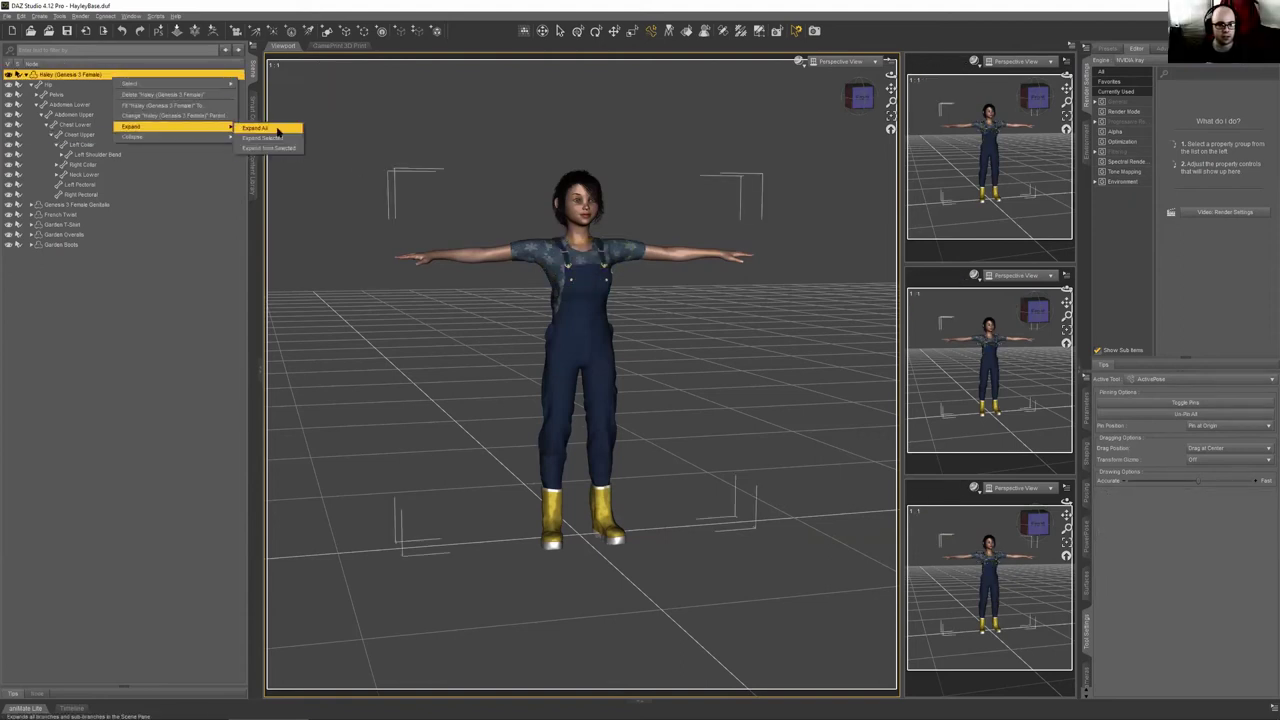
{"action": "left_click", "coordinate": [262, 128]}
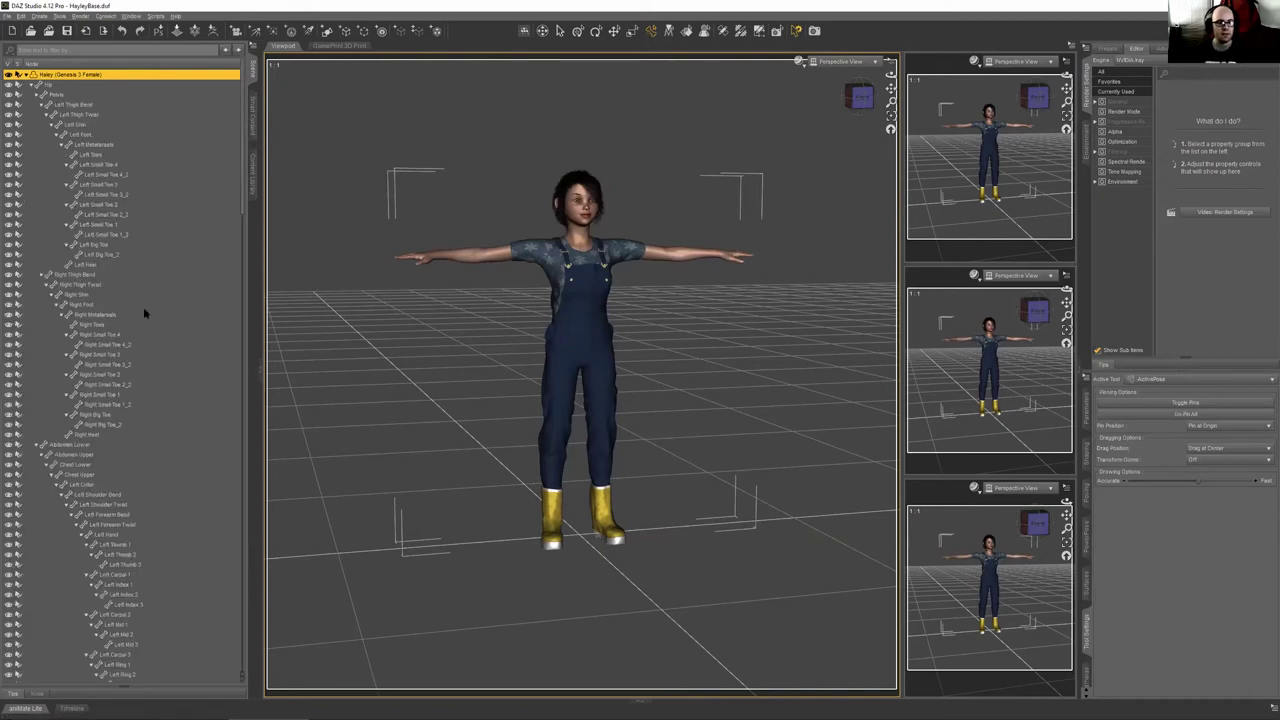
{"action": "scroll", "coordinate": [144, 313], "scroll_direction": "down", "scroll_amount": 15}
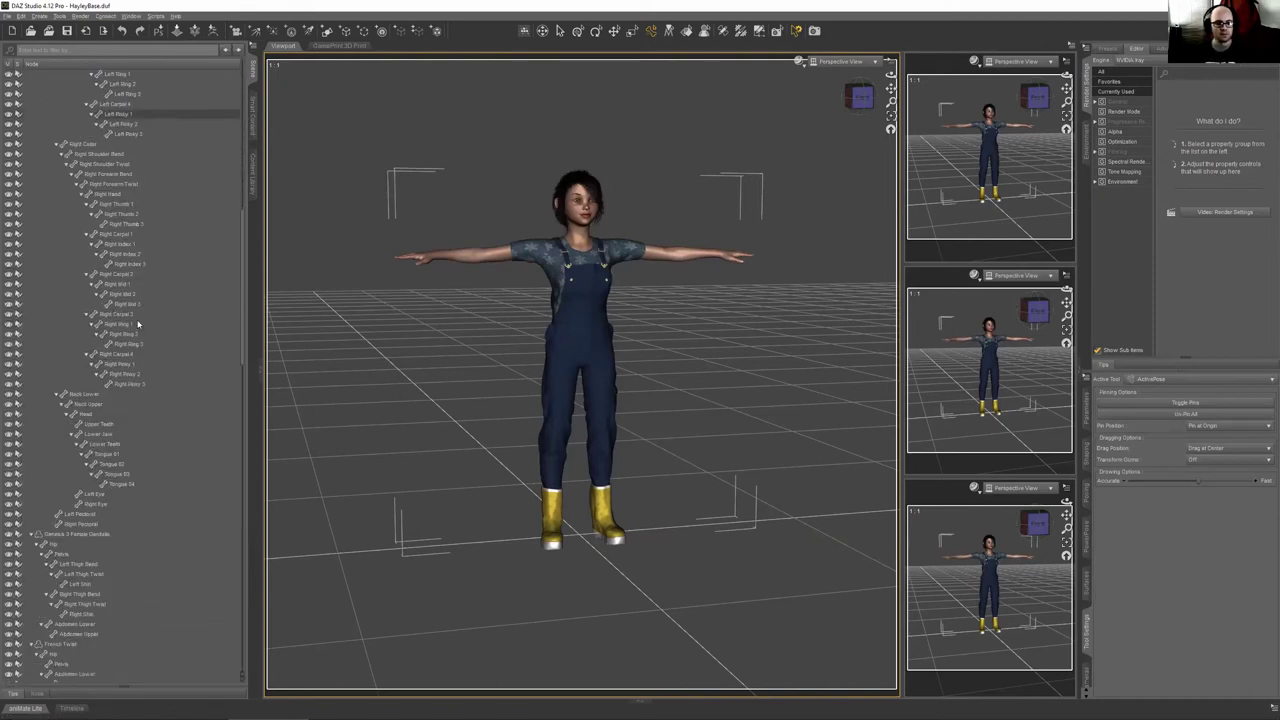
Select every node in the scene hierarchy and pin all of them with ActivePose
{"action": "scroll", "coordinate": [137, 323], "scroll_direction": "down", "scroll_amount": 12}
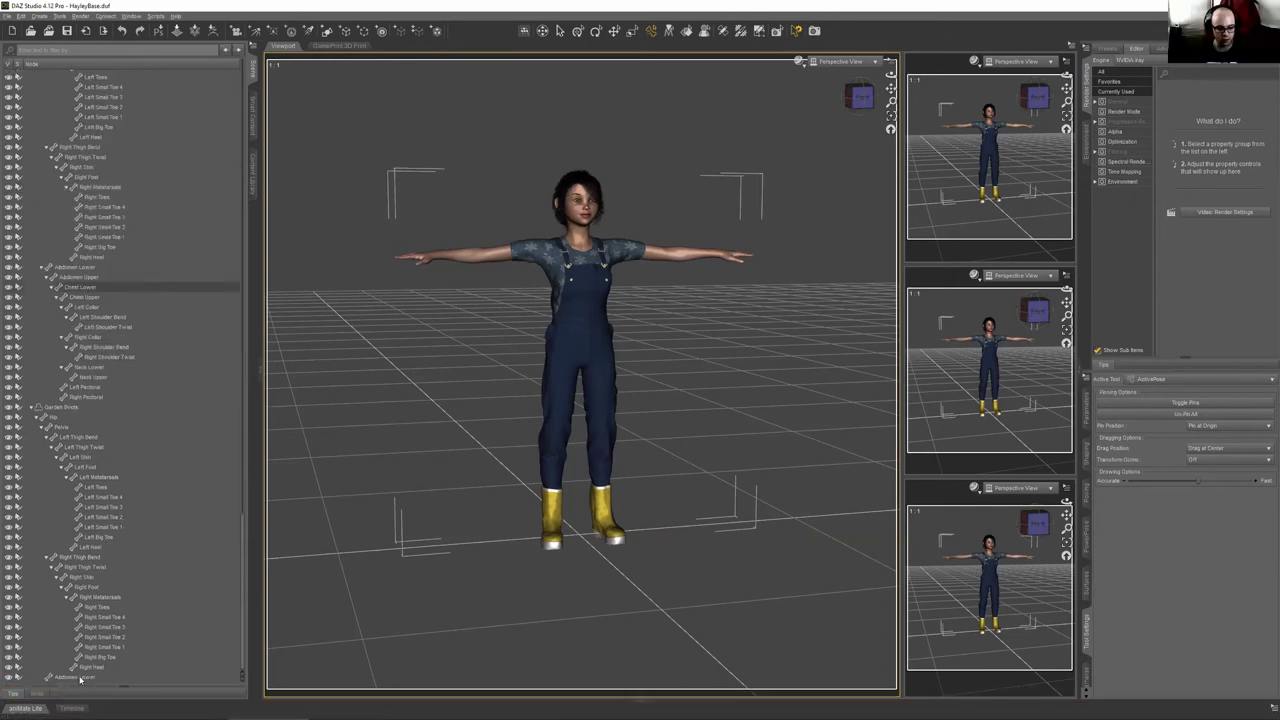
{"action": "key", "text": "ctrl+a"}
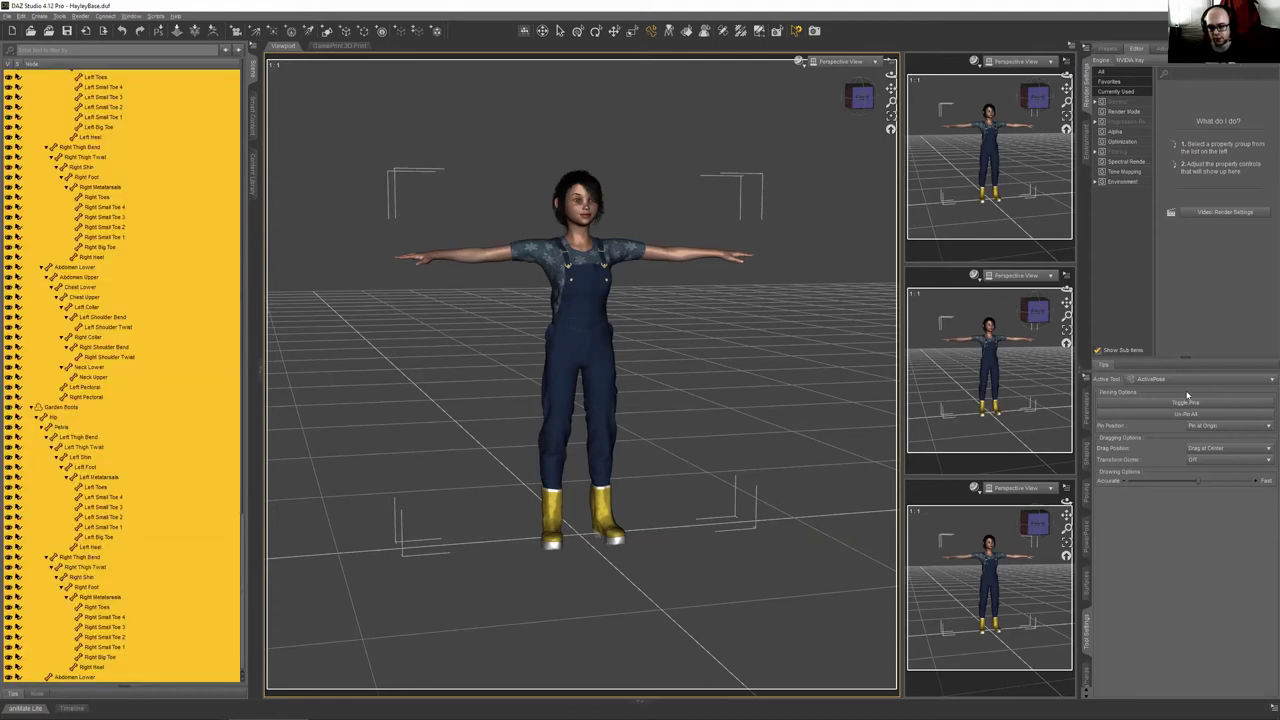
{"action": "left_click", "coordinate": [1188, 403]}
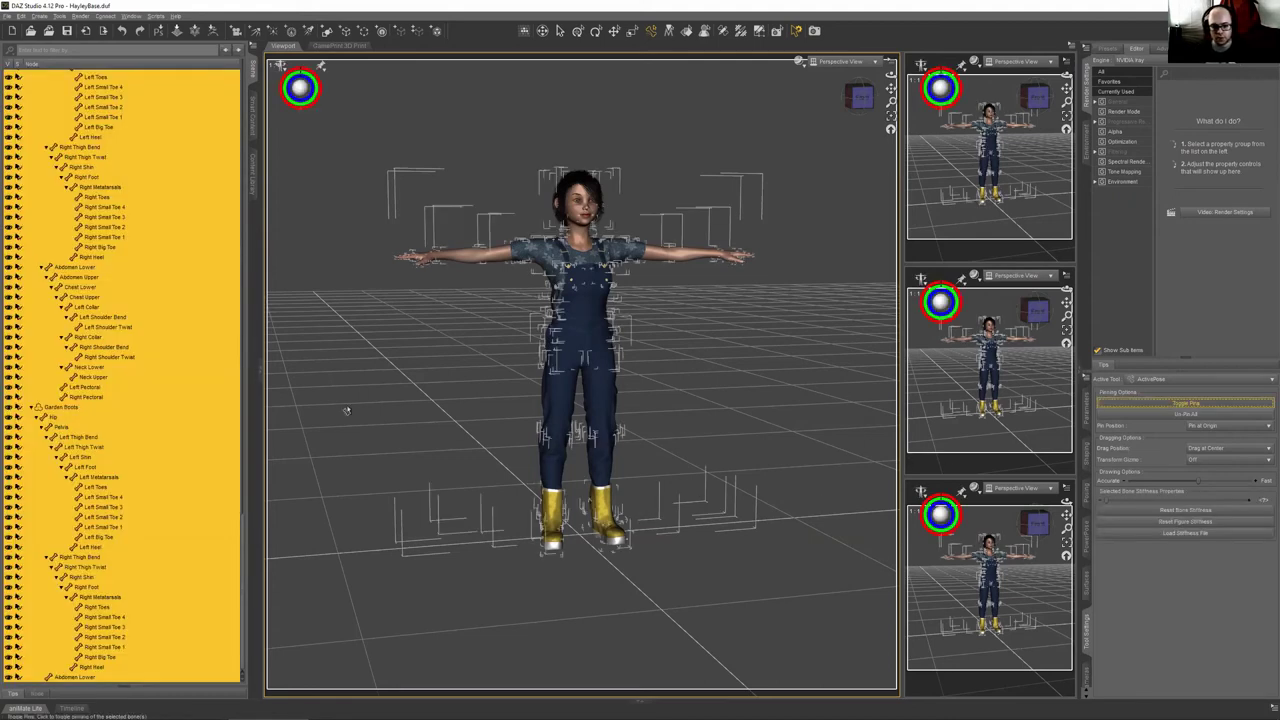
{"action": "scroll", "coordinate": [123, 433], "scroll_direction": "up", "scroll_amount": 1}
{"action": "scroll", "coordinate": [124, 433], "scroll_direction": "up", "scroll_amount": 5}
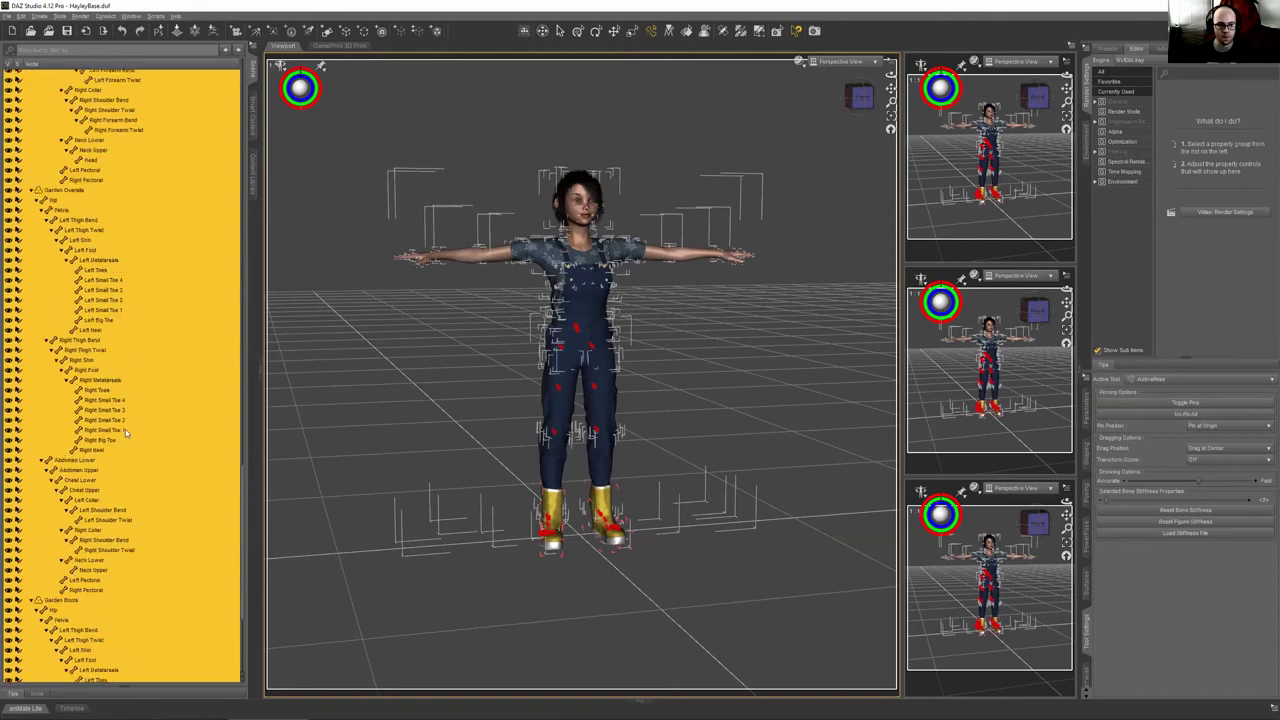
{"action": "scroll", "coordinate": [120, 430], "scroll_direction": "up", "scroll_amount": 5}
{"action": "scroll", "coordinate": [117, 407], "scroll_direction": "up", "scroll_amount": 3}
{"action": "scroll", "coordinate": [117, 405], "scroll_direction": "down", "scroll_amount": 15}
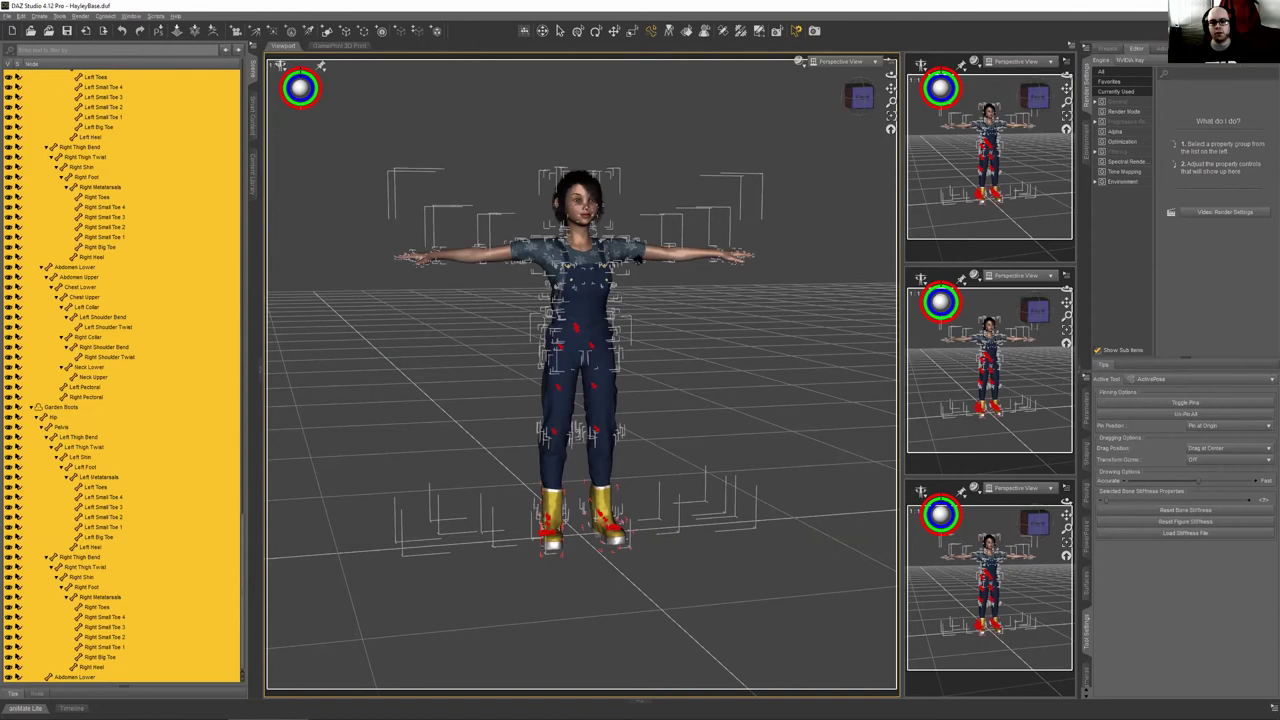
{"action": "left_click", "coordinate": [582, 508]}
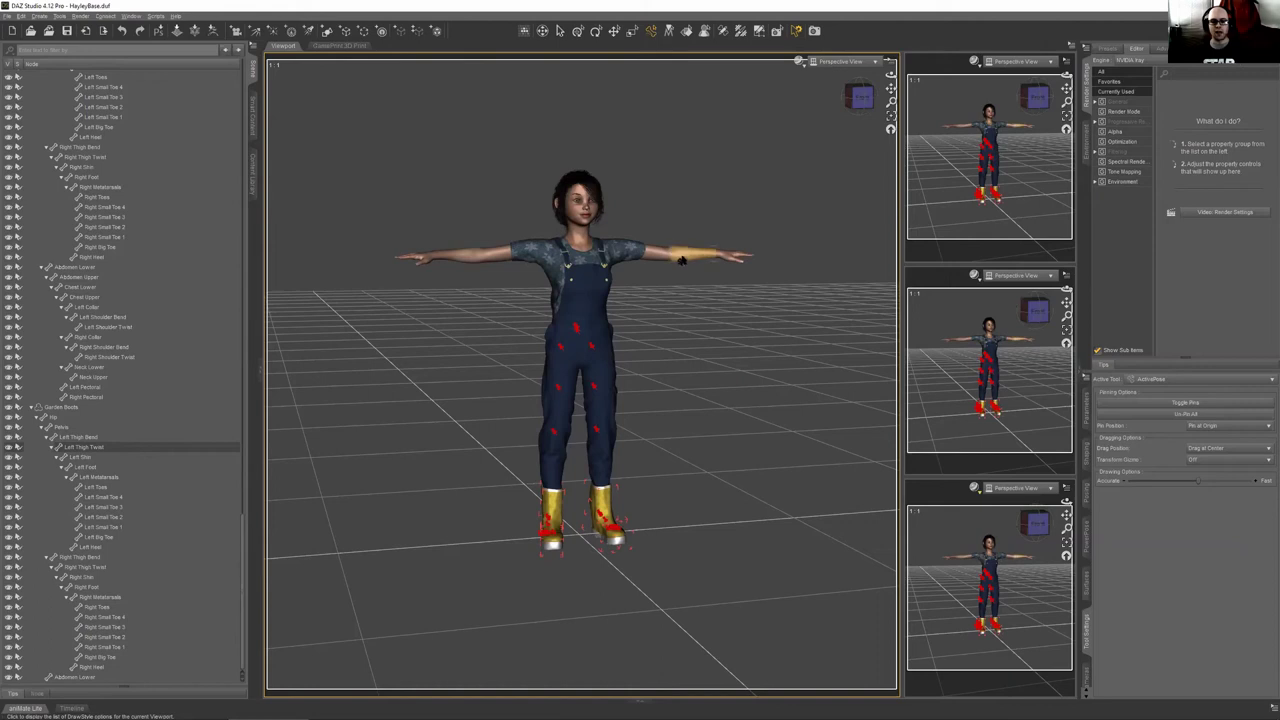
{"action": "left_click", "coordinate": [681, 381]}
Collapse the entire scene hierarchy and expand only the figure's root node
{"action": "left_click", "coordinate": [617, 250]}
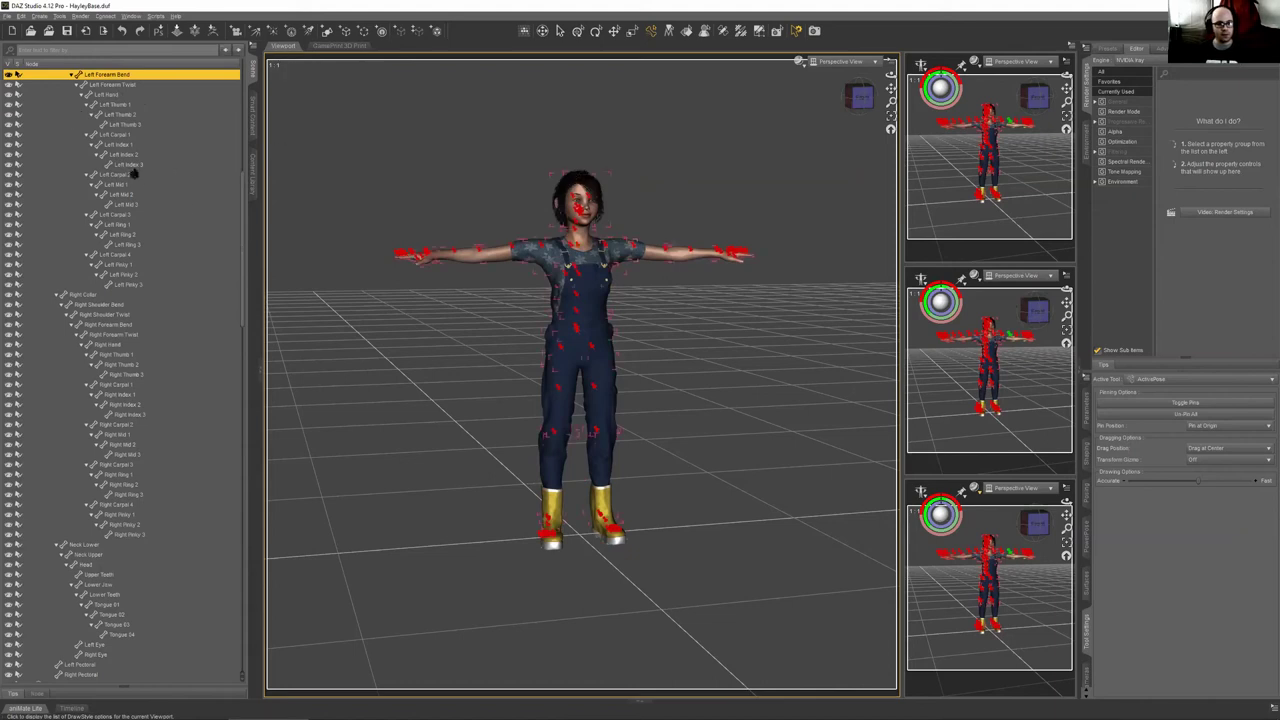
{"action": "right_click", "coordinate": [120, 90]}
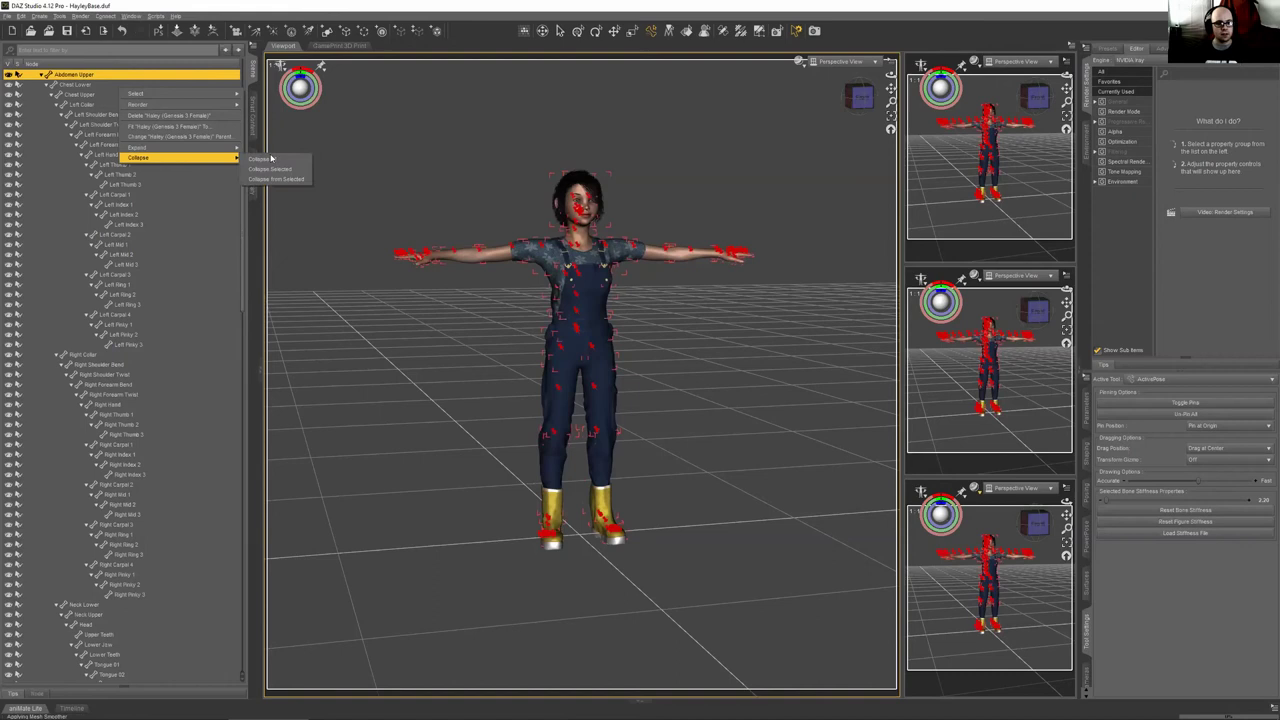
{"action": "left_click", "coordinate": [265, 159]}
{"action": "left_click", "coordinate": [27, 76]}
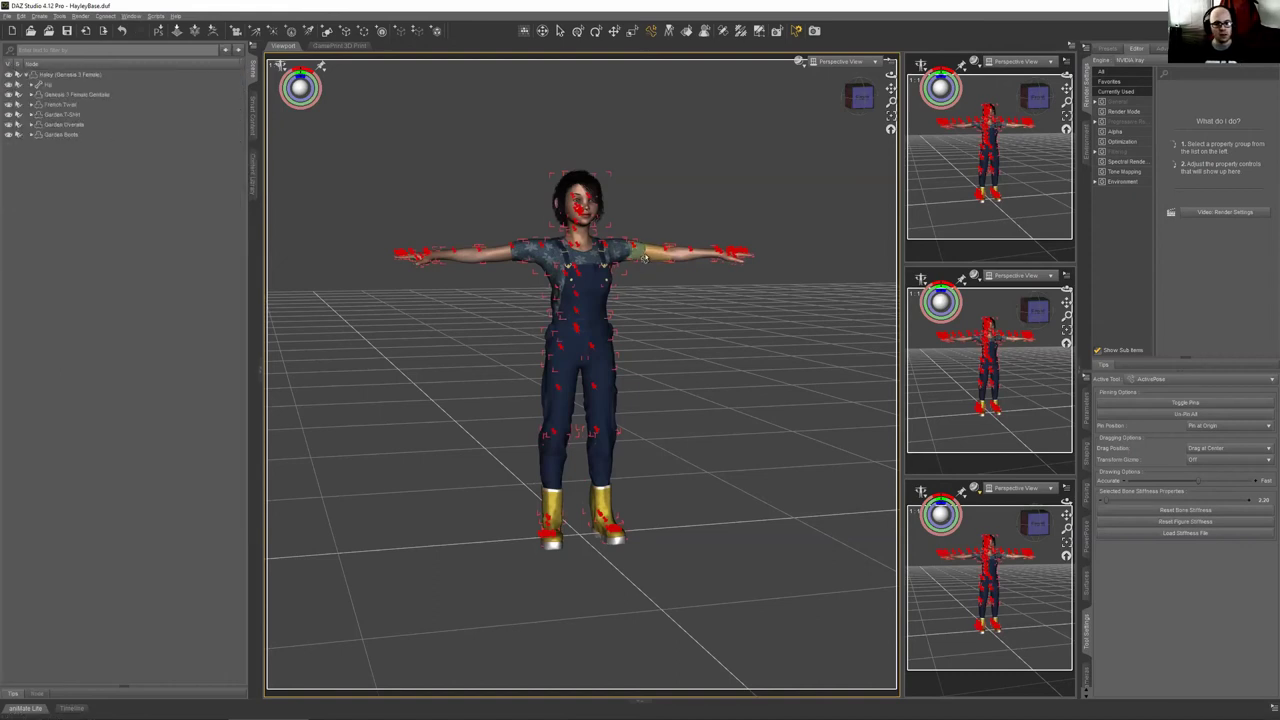
Unpin the whole left arm by toggling the pins of all bones from Left Collar through Left Pinky 3
{"action": "left_click", "coordinate": [643, 254]}
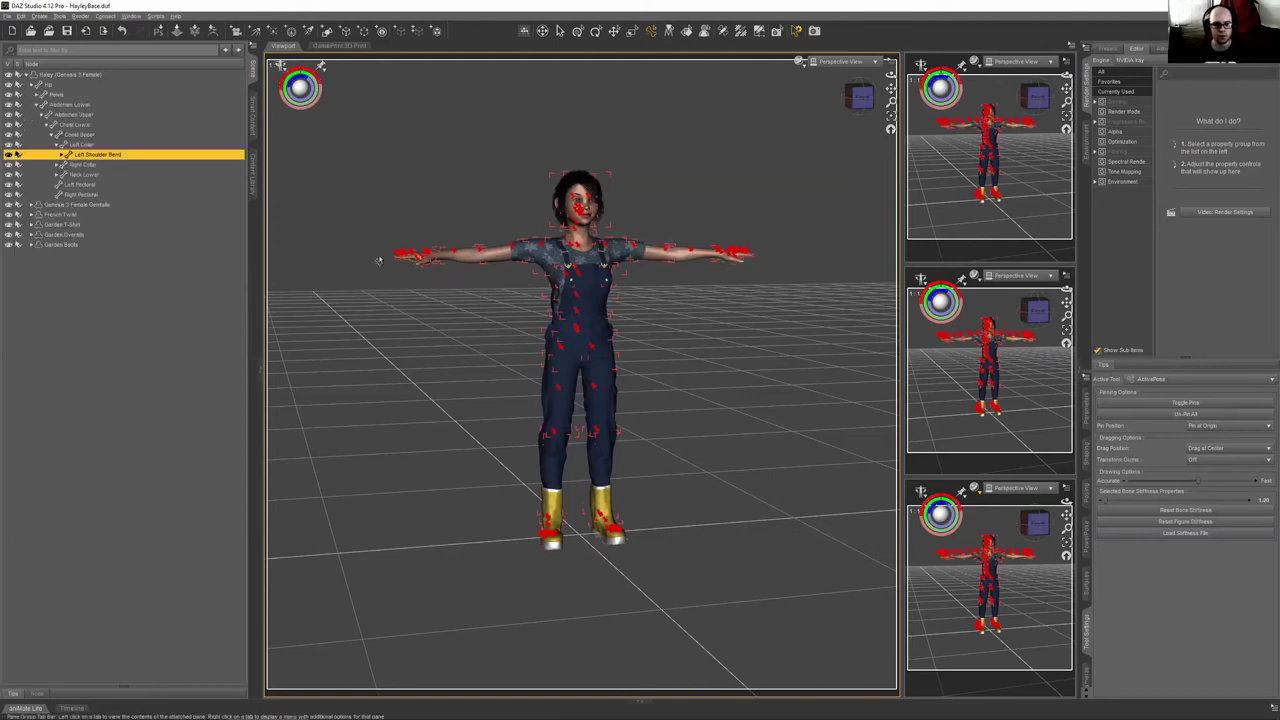
{"action": "left_click", "coordinate": [617, 257]}
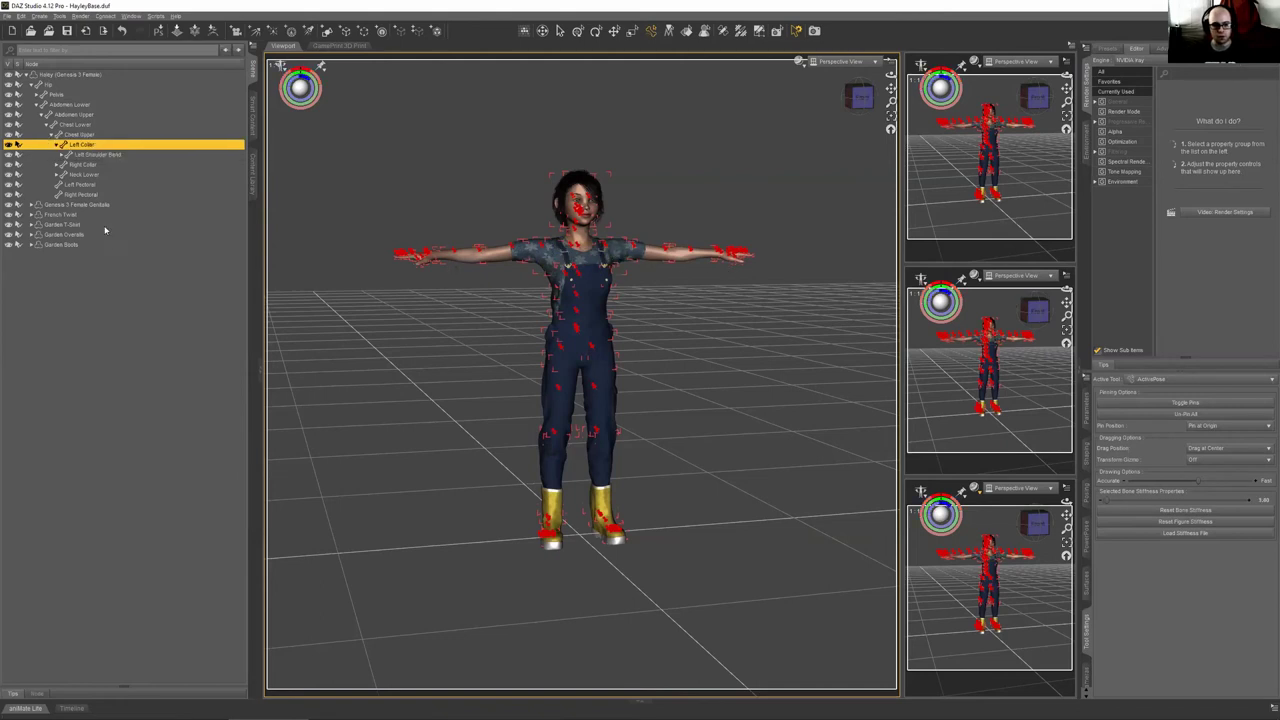
{"action": "right_click", "coordinate": [119, 148]}
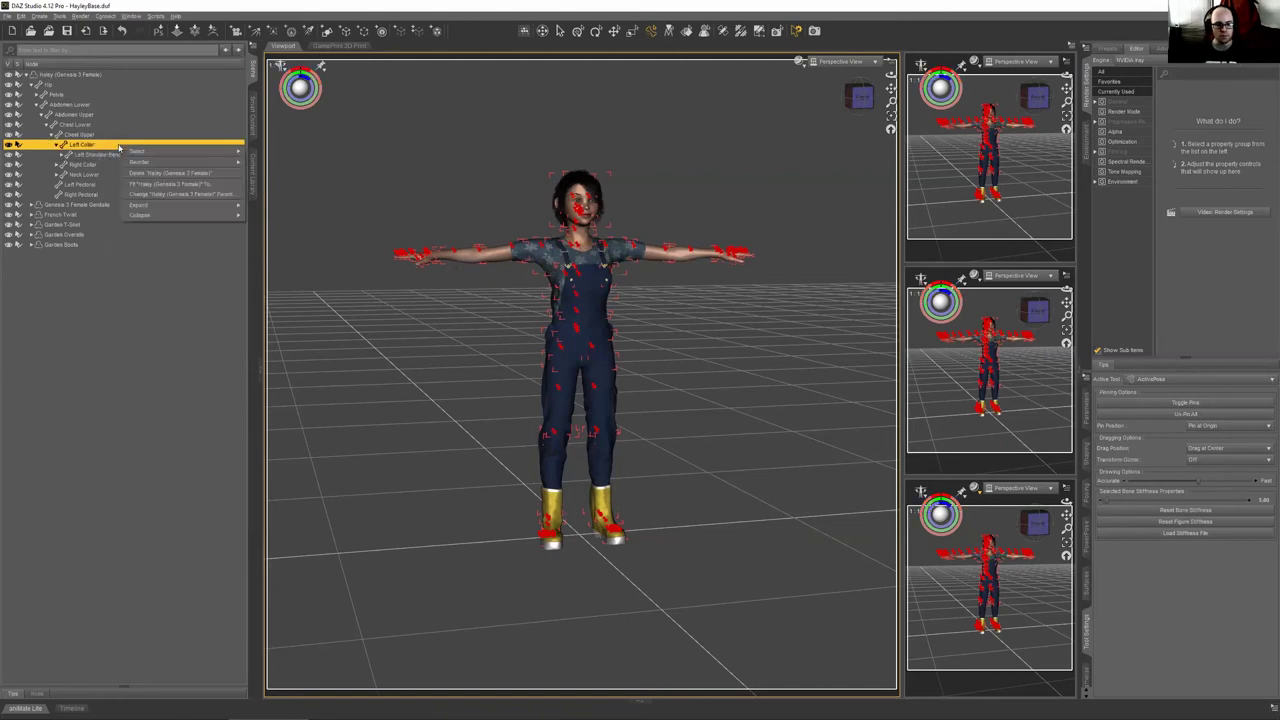
{"action": "mouse_move", "coordinate": [211, 209]}
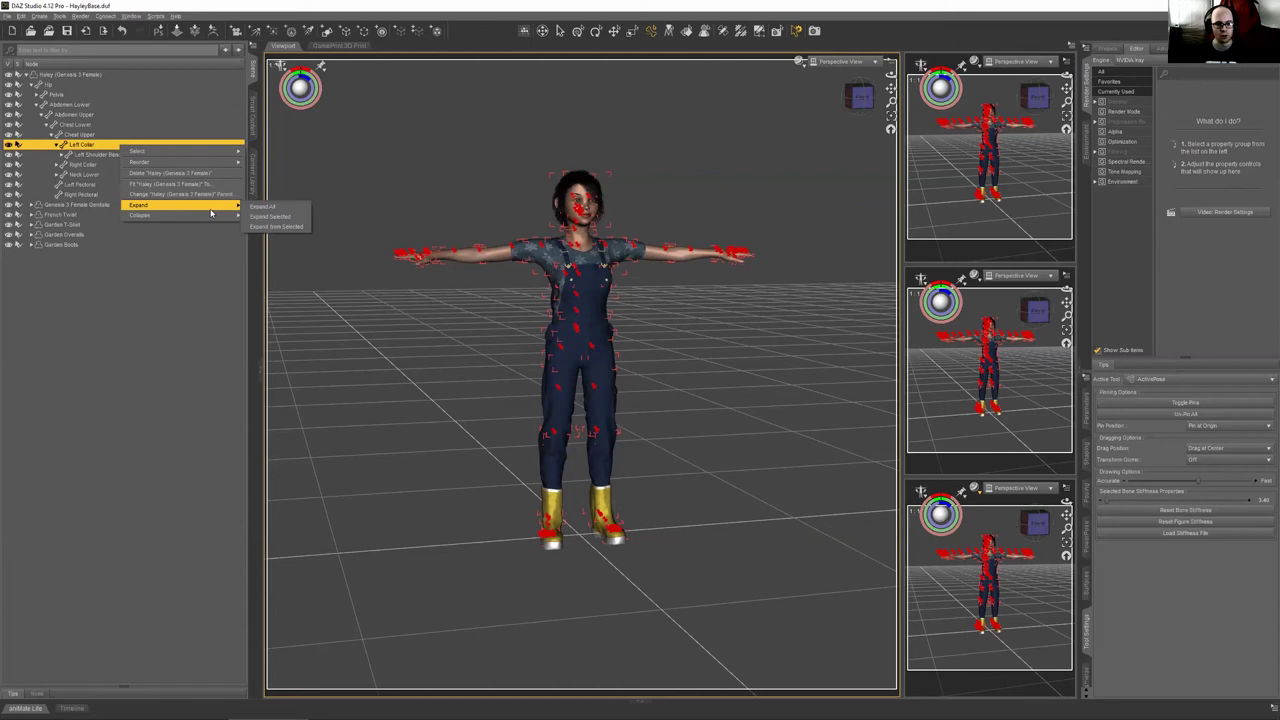
{"action": "left_click", "coordinate": [266, 227]}
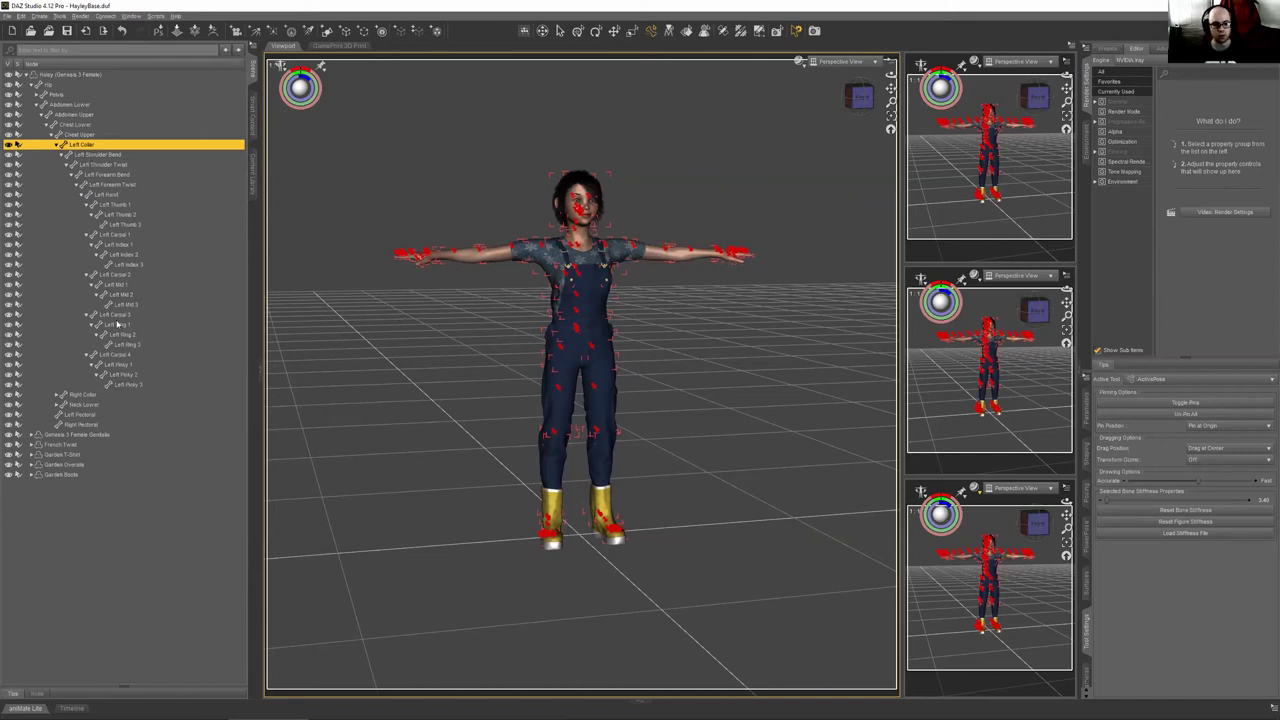
{"action": "left_click", "coordinate": [127, 385], "text": "shift"}
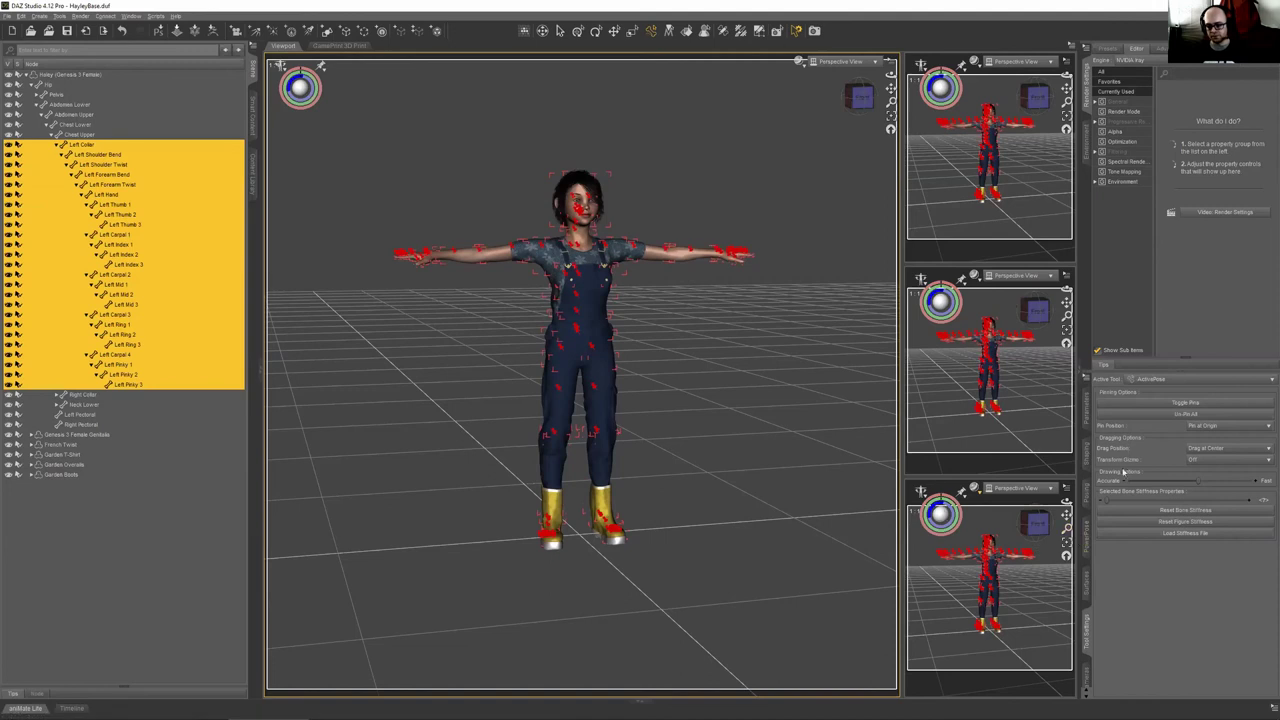
{"action": "left_click", "coordinate": [1185, 404]}
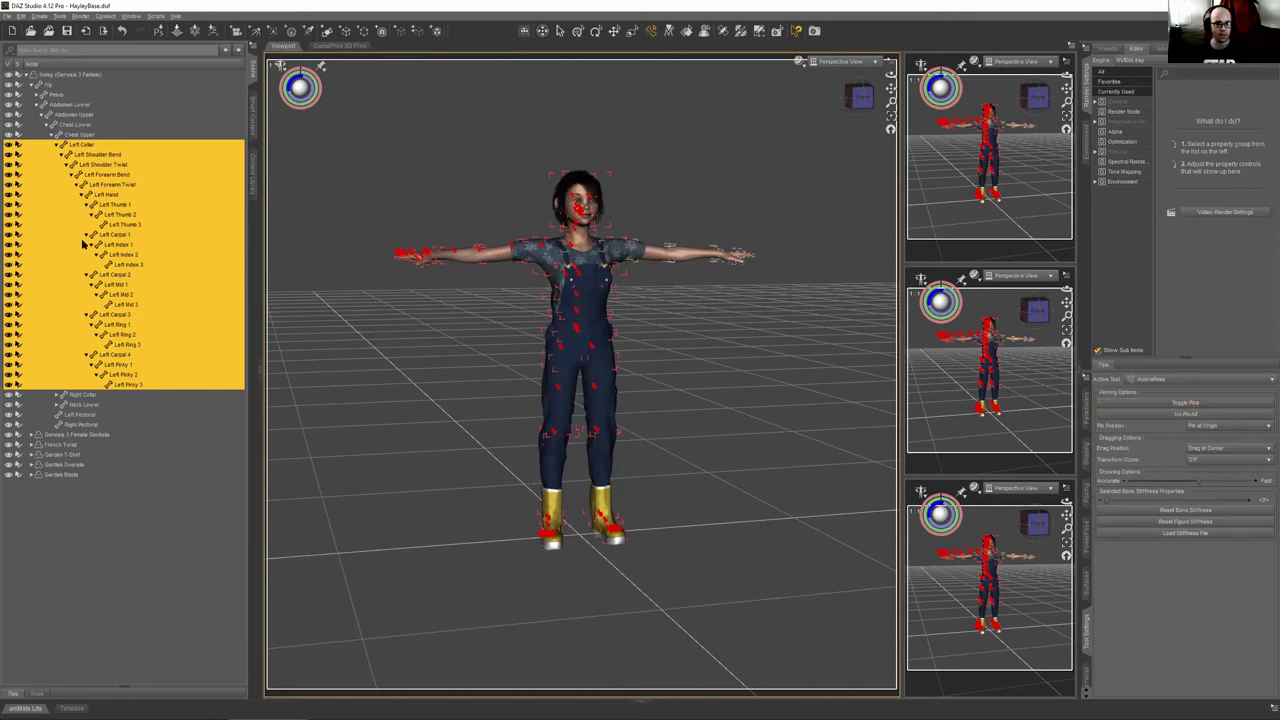
Try to pull the left forearm into a new pose with ActivePose and undo the movement
{"action": "right_click", "coordinate": [24, 168]}
{"action": "mouse_move", "coordinate": [120, 242]}
{"action": "left_click", "coordinate": [175, 242]}
{"action": "left_click", "coordinate": [685, 258]}
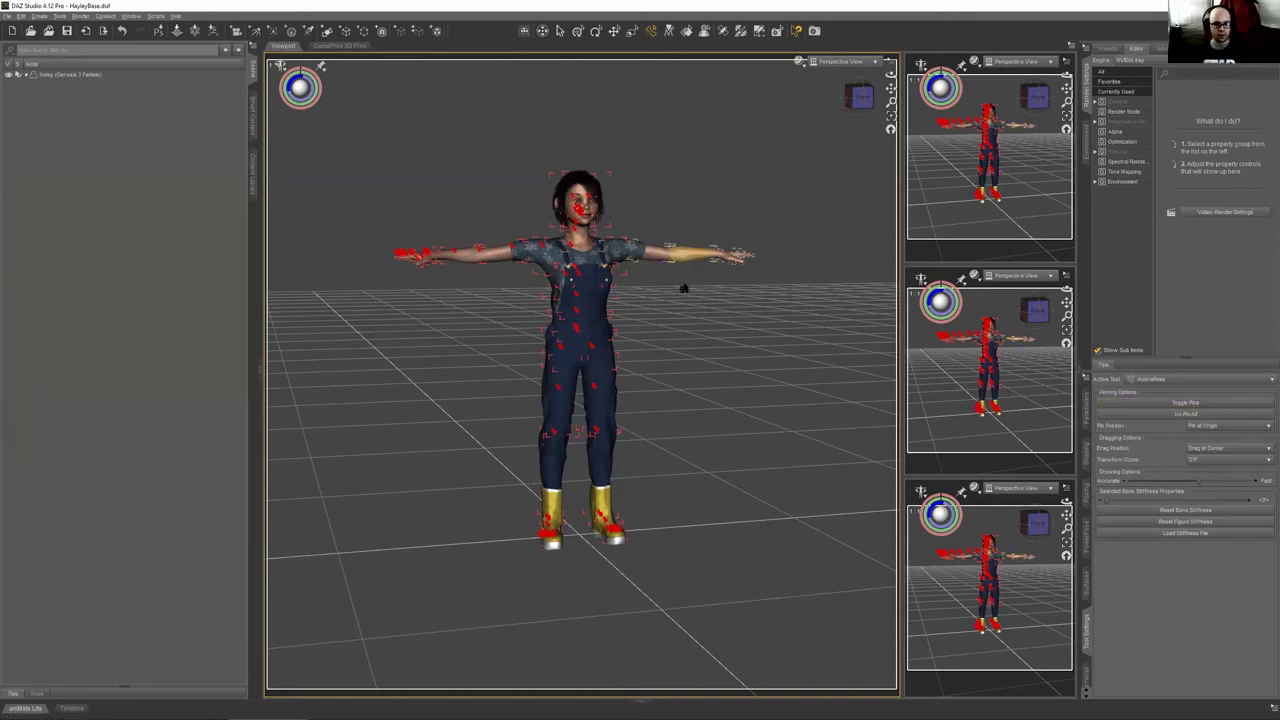
{"action": "left_click_drag", "start_coordinate": [649, 360], "coordinate": [358, 398]}
{"action": "key", "text": "ctrl+z"}
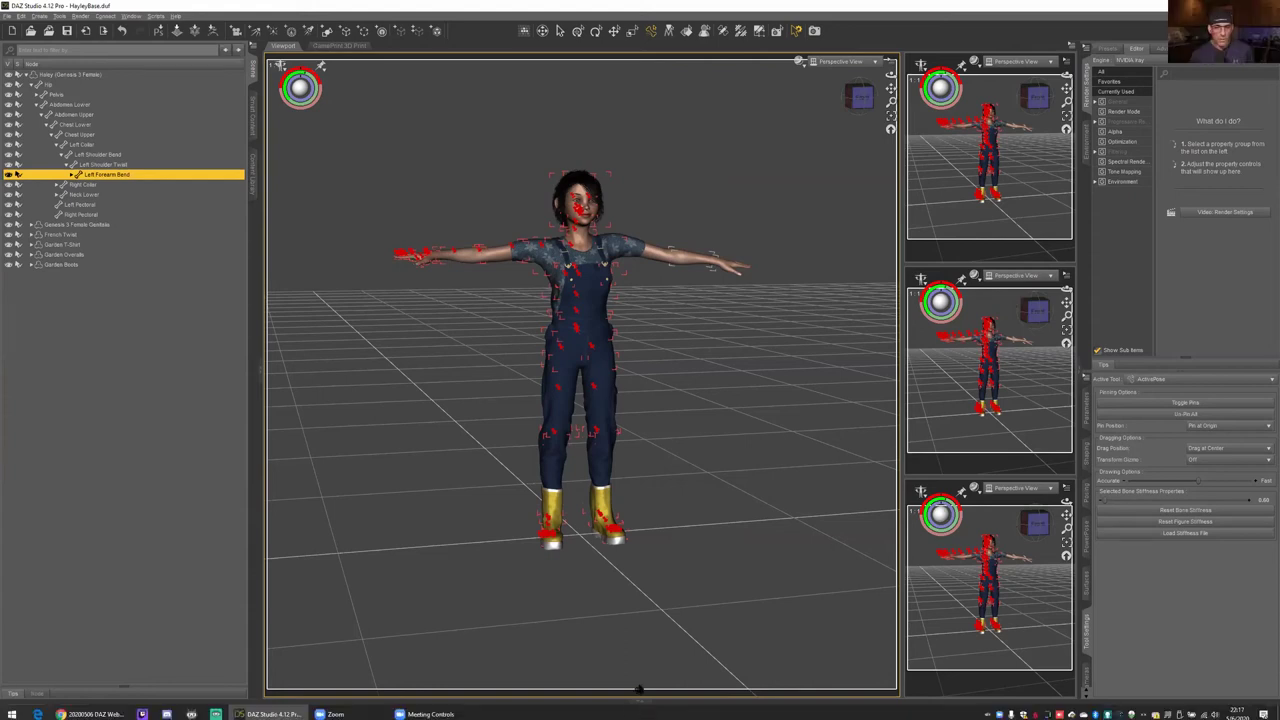
{"action": "key", "text": "ctrl+z"}
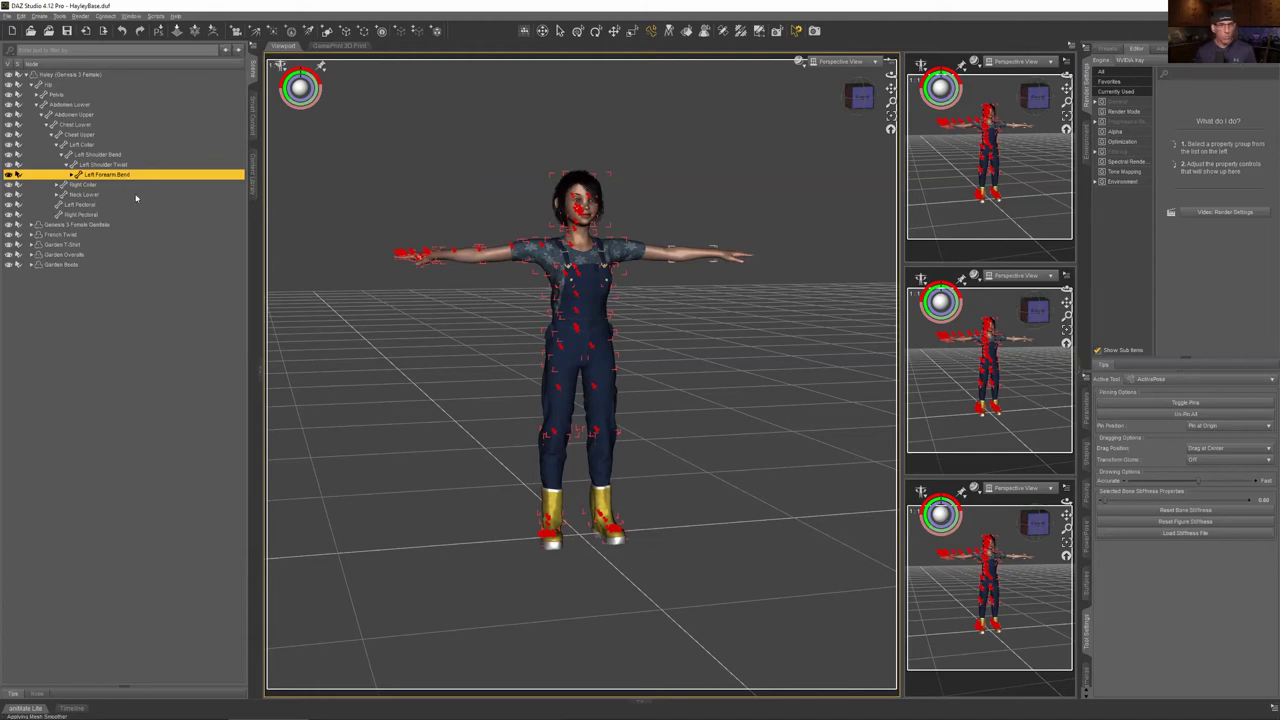
Collapse the whole scene hierarchy and remove all pins from the figure
{"action": "right_click", "coordinate": [56, 130]}
{"action": "mouse_move", "coordinate": [150, 192]}
{"action": "left_click", "coordinate": [185, 203]}
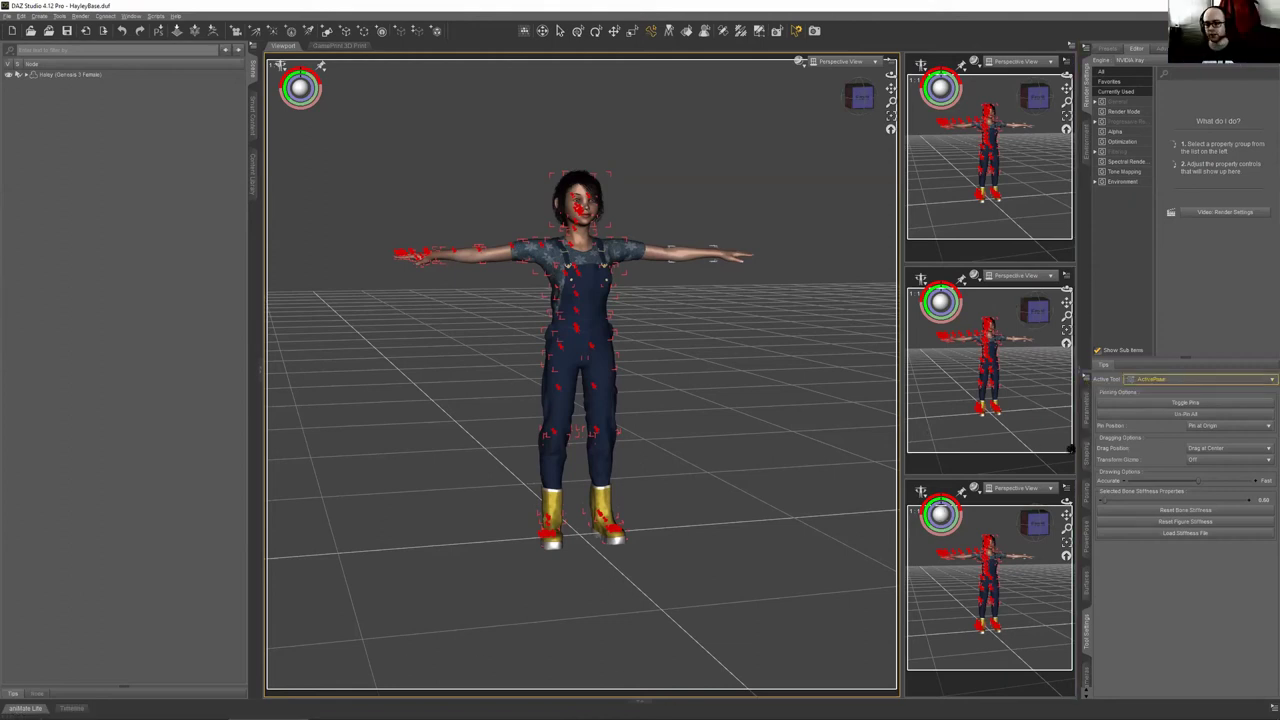
{"action": "left_click", "coordinate": [1184, 414]}
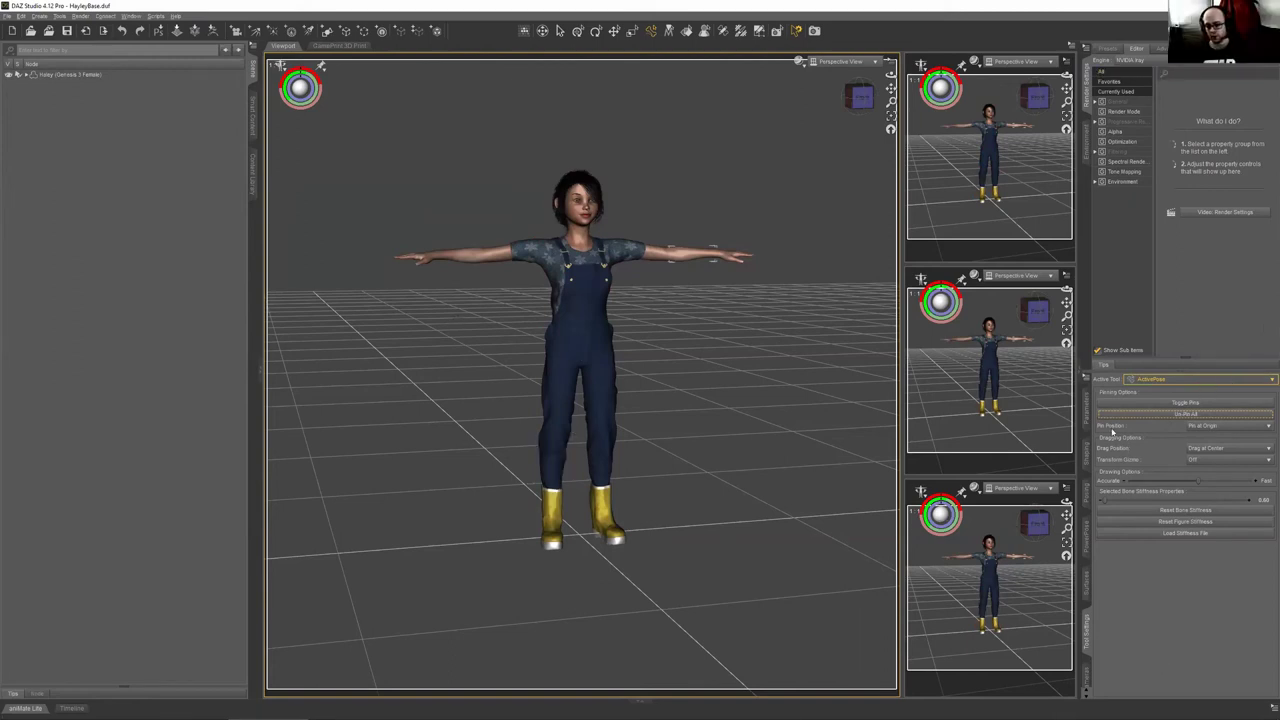
Look through the PowerPose body and head templates, bring up the Hands template, and frame the figure's left hand in the viewport
{"action": "left_click", "coordinate": [1088, 536]}
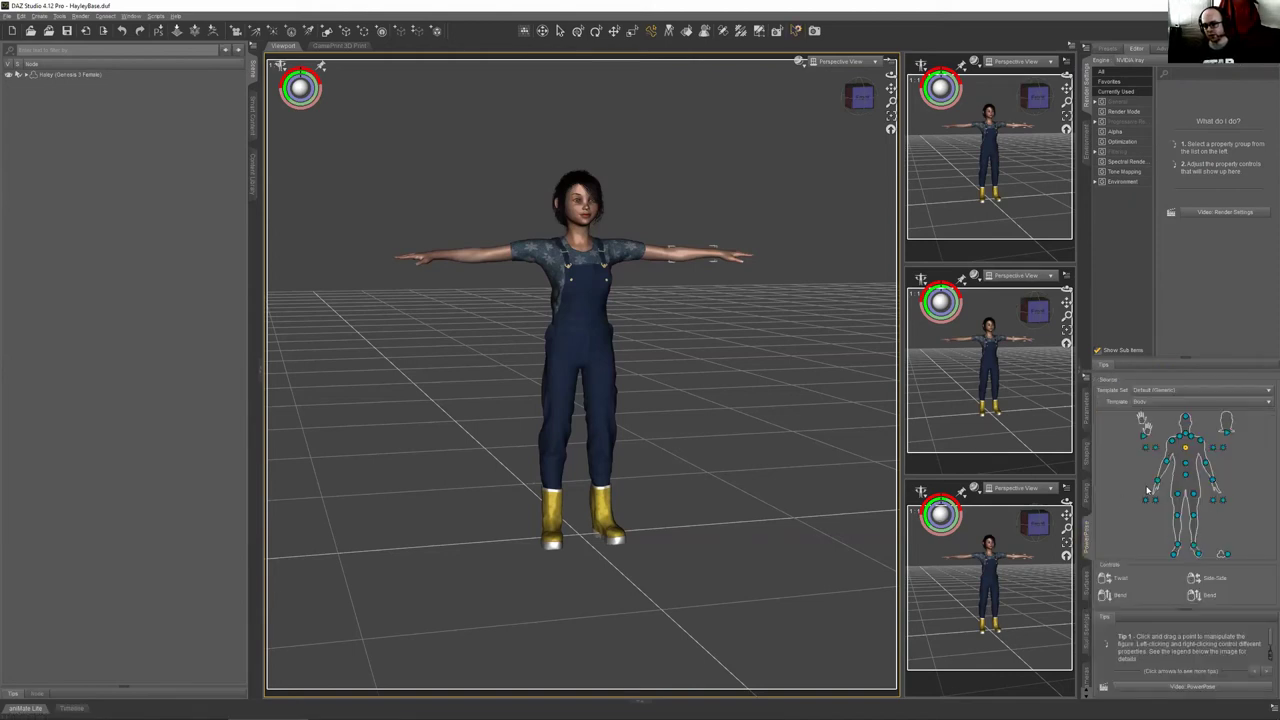
{"action": "left_click", "coordinate": [1227, 431]}
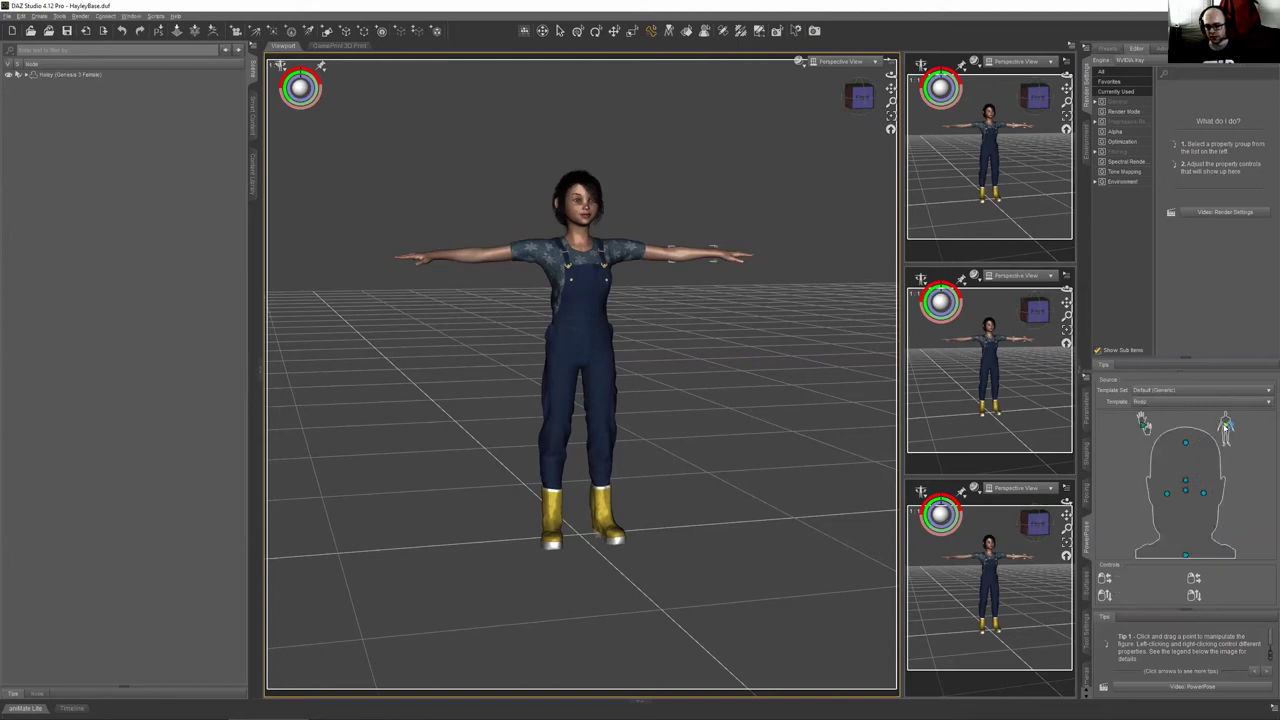
{"action": "left_click", "coordinate": [1143, 428]}
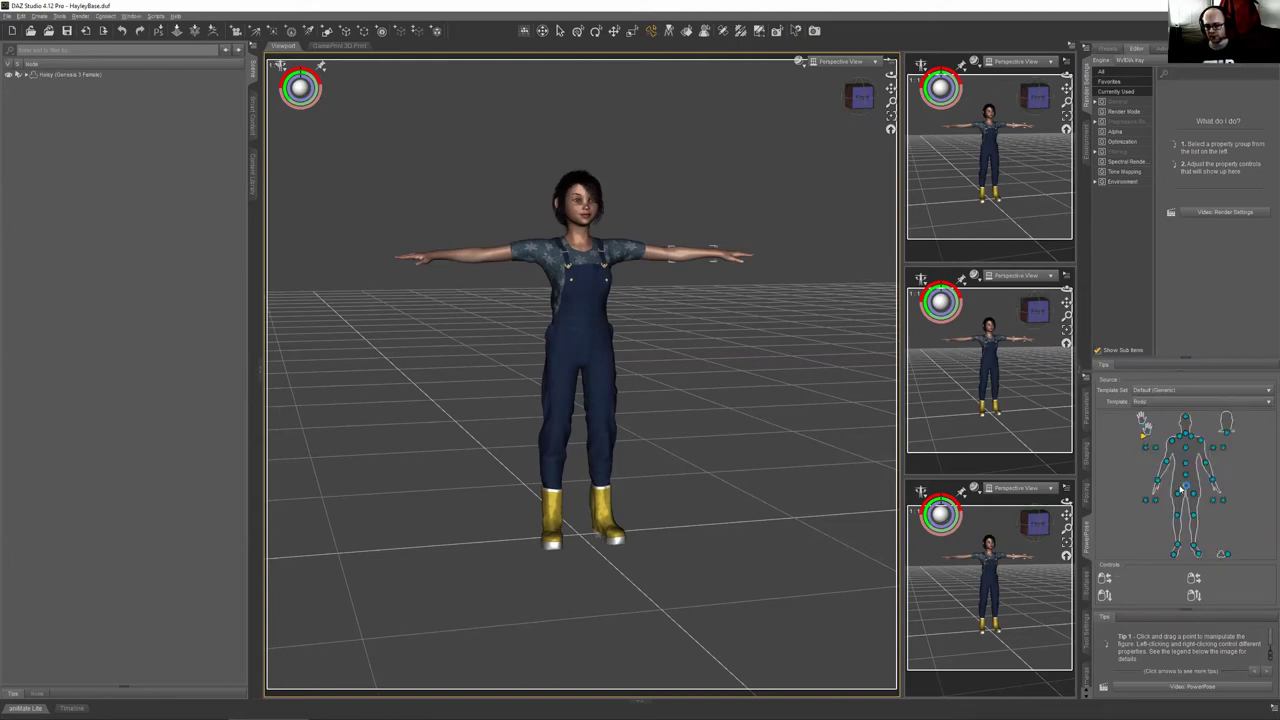
{"action": "left_click", "coordinate": [1143, 424]}
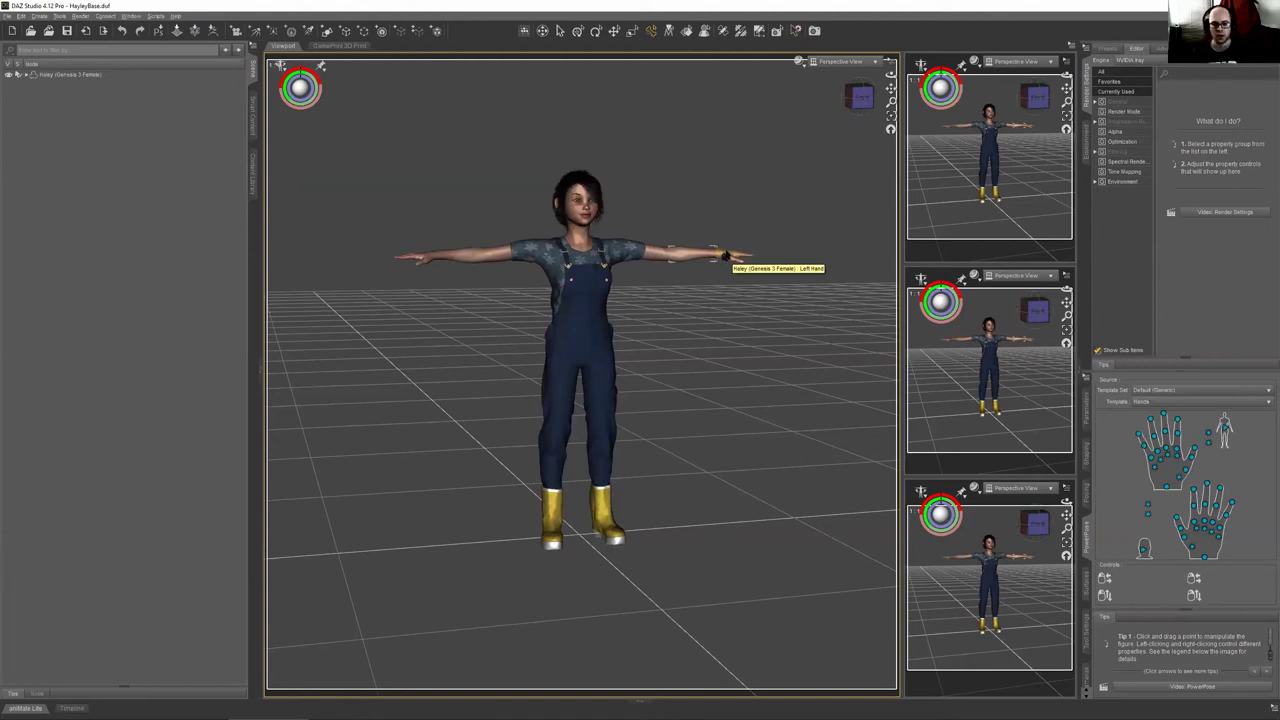
{"action": "left_click", "coordinate": [727, 256]}
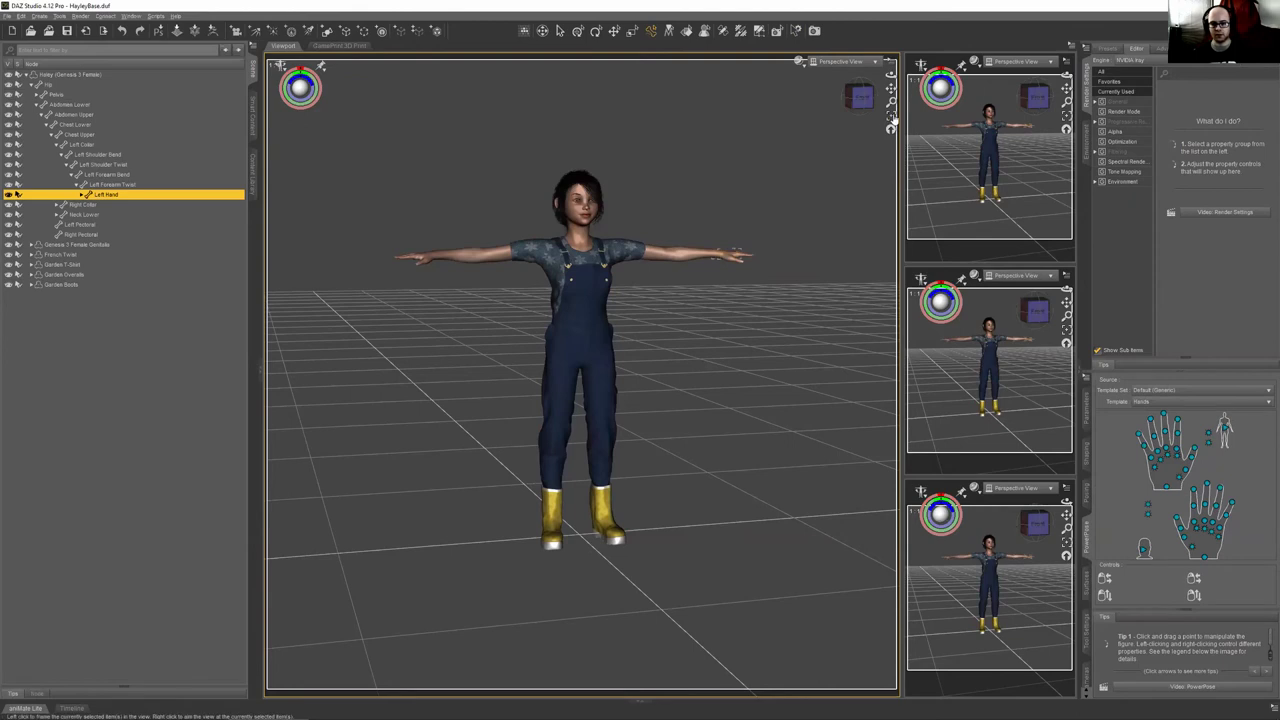
{"action": "key", "text": "f"}
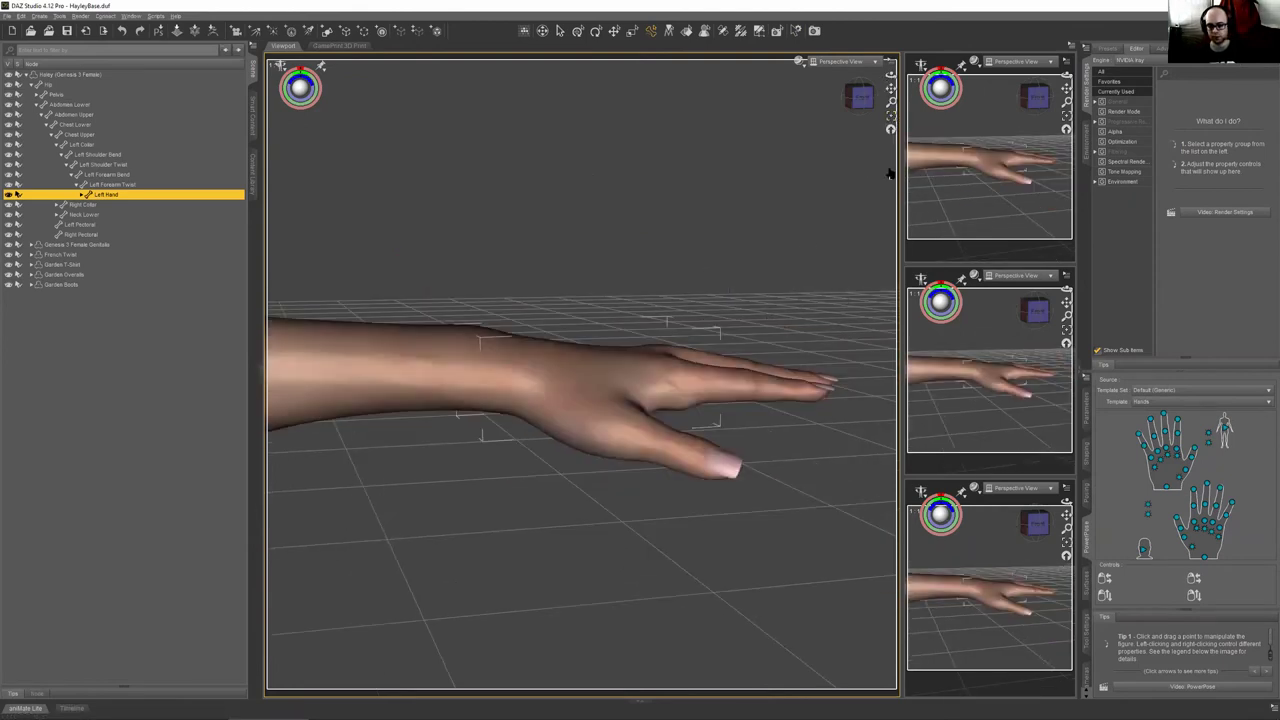
Try rotating the left hand from its wrist point in the PowerPose Hands template, undoing the rotation
{"action": "mouse_move", "coordinate": [1166, 488]}
{"action": "left_mouse_down"}
{"action": "mouse_move", "coordinate": [1160, 570]}
{"action": "mouse_move", "coordinate": [1147, 462]}
{"action": "mouse_move", "coordinate": [1140, 491]}
{"action": "mouse_move", "coordinate": [1146, 474]}
{"action": "mouse_move", "coordinate": [1167, 484]}
{"action": "left_mouse_up"}
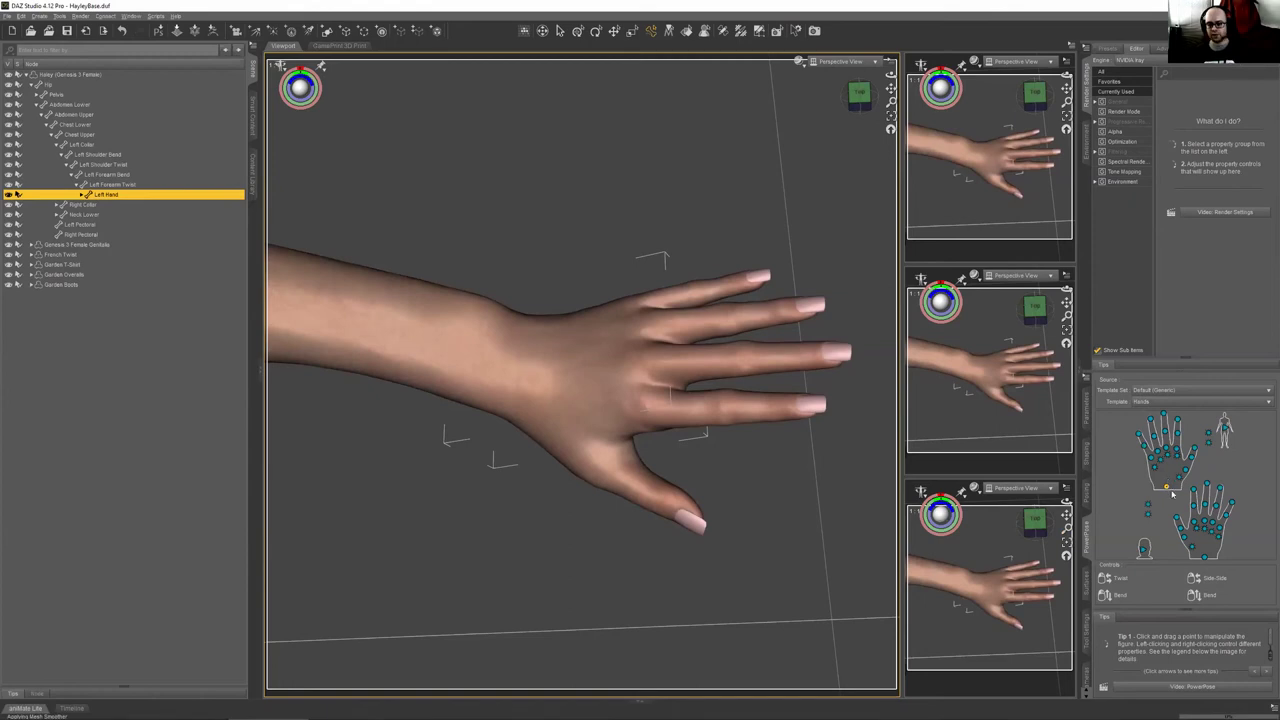
{"action": "key", "text": "ctrl+z"}
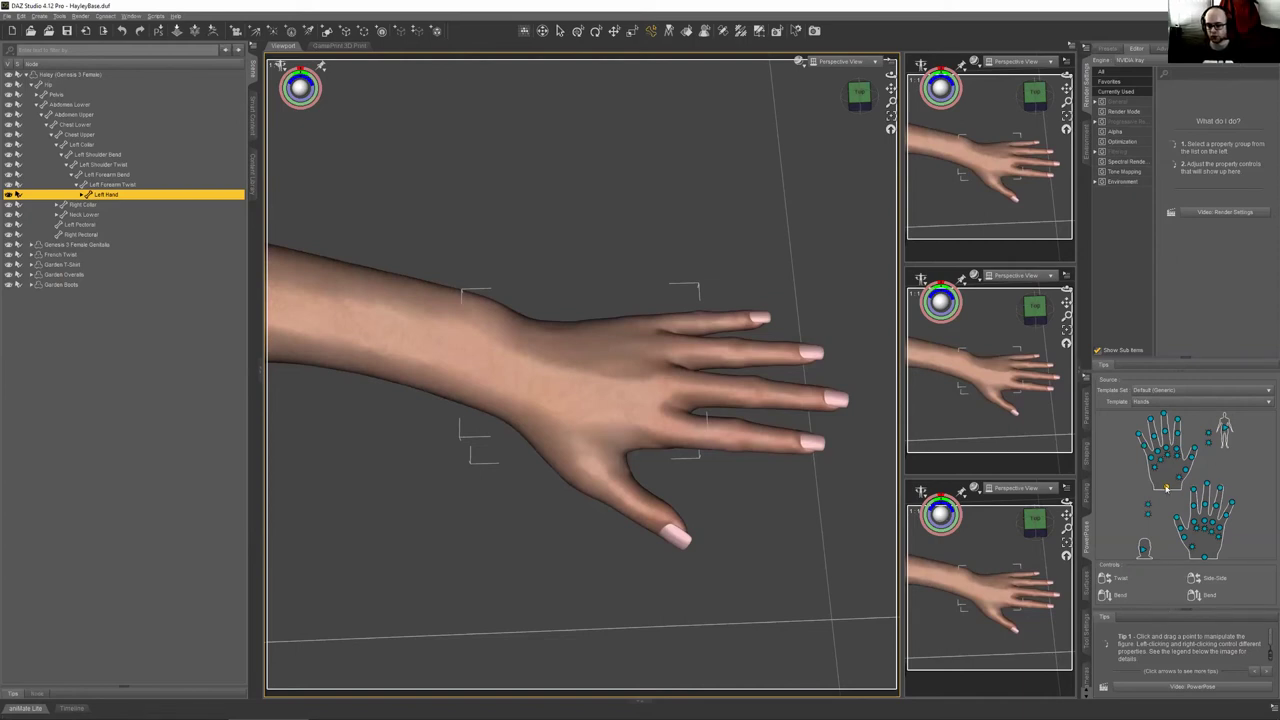
{"action": "mouse_move", "coordinate": [1166, 488]}
{"action": "left_mouse_down"}
{"action": "mouse_move", "coordinate": [1092, 490]}
{"action": "mouse_move", "coordinate": [1240, 485]}
{"action": "mouse_move", "coordinate": [1150, 485]}
{"action": "mouse_move", "coordinate": [1137, 440]}
{"action": "mouse_move", "coordinate": [1153, 502]}
{"action": "mouse_move", "coordinate": [1168, 500]}
{"action": "left_mouse_up"}
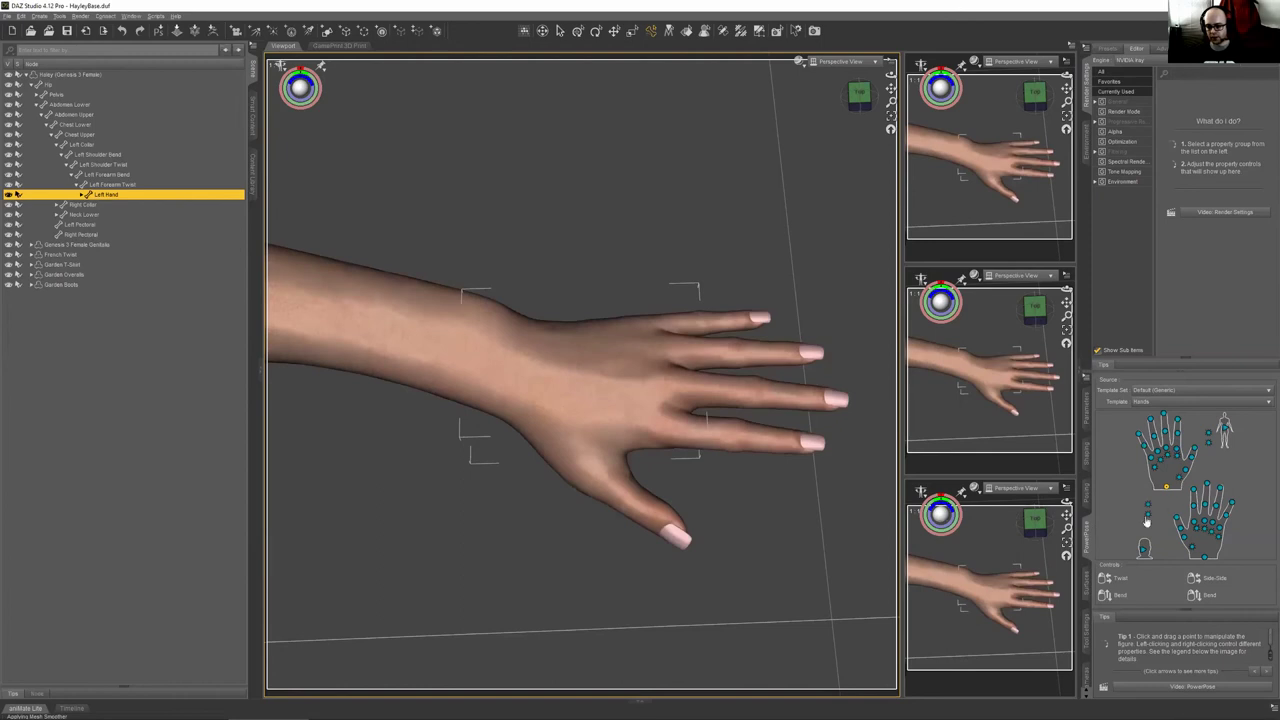
{"action": "left_click_drag", "start_coordinate": [1165, 487], "coordinate": [1172, 452]}
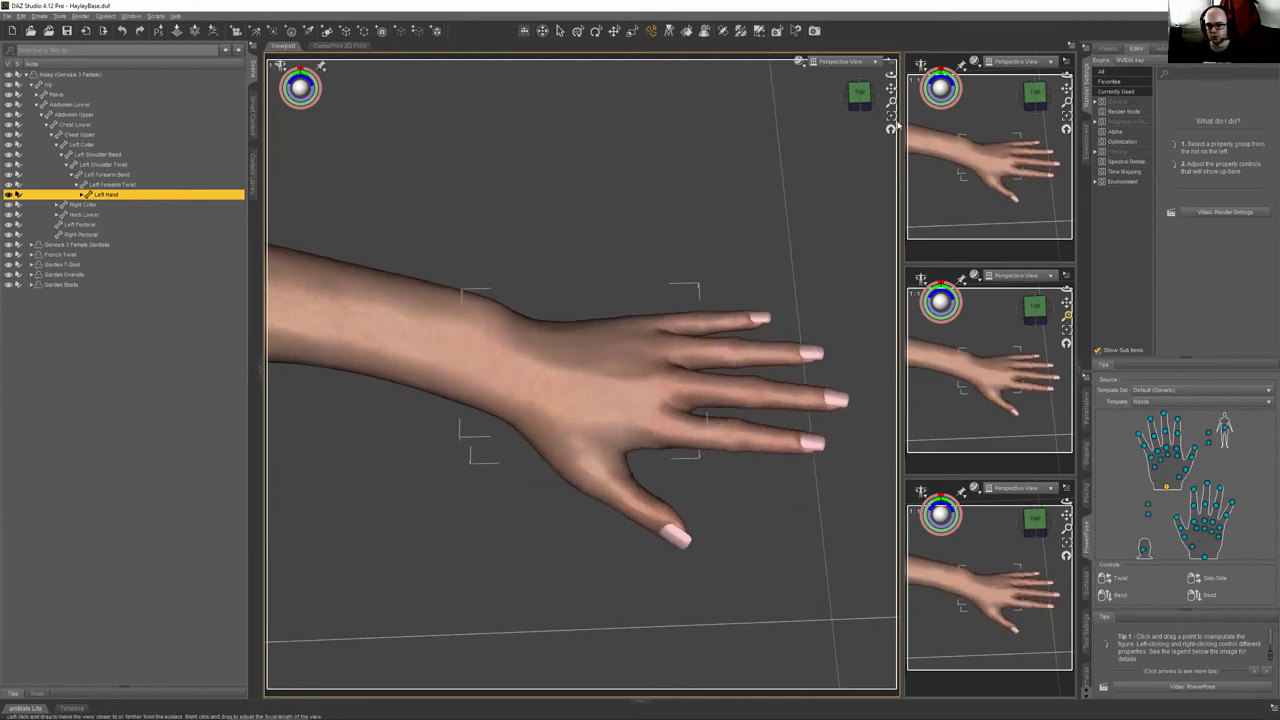
Curl the left index finger downward by bending its Left Index 2 and Left Index 3 joints in PowerPose
{"action": "left_click_drag", "start_coordinate": [891, 77], "coordinate": [870, 118]}
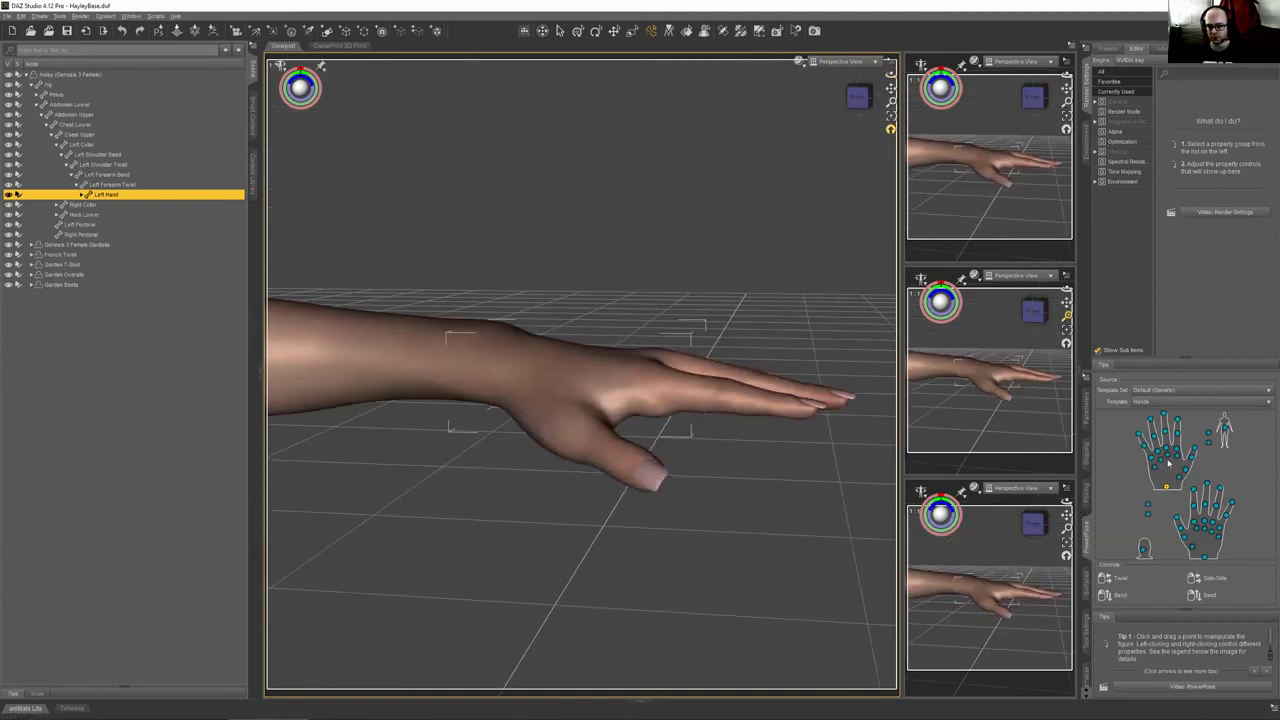
{"action": "mouse_move", "coordinate": [1177, 457]}
{"action": "left_mouse_down"}
{"action": "mouse_move", "coordinate": [1177, 442]}
{"action": "mouse_move", "coordinate": [1177, 475]}
{"action": "mouse_move", "coordinate": [1178, 440]}
{"action": "mouse_move", "coordinate": [1178, 462]}
{"action": "left_mouse_up"}
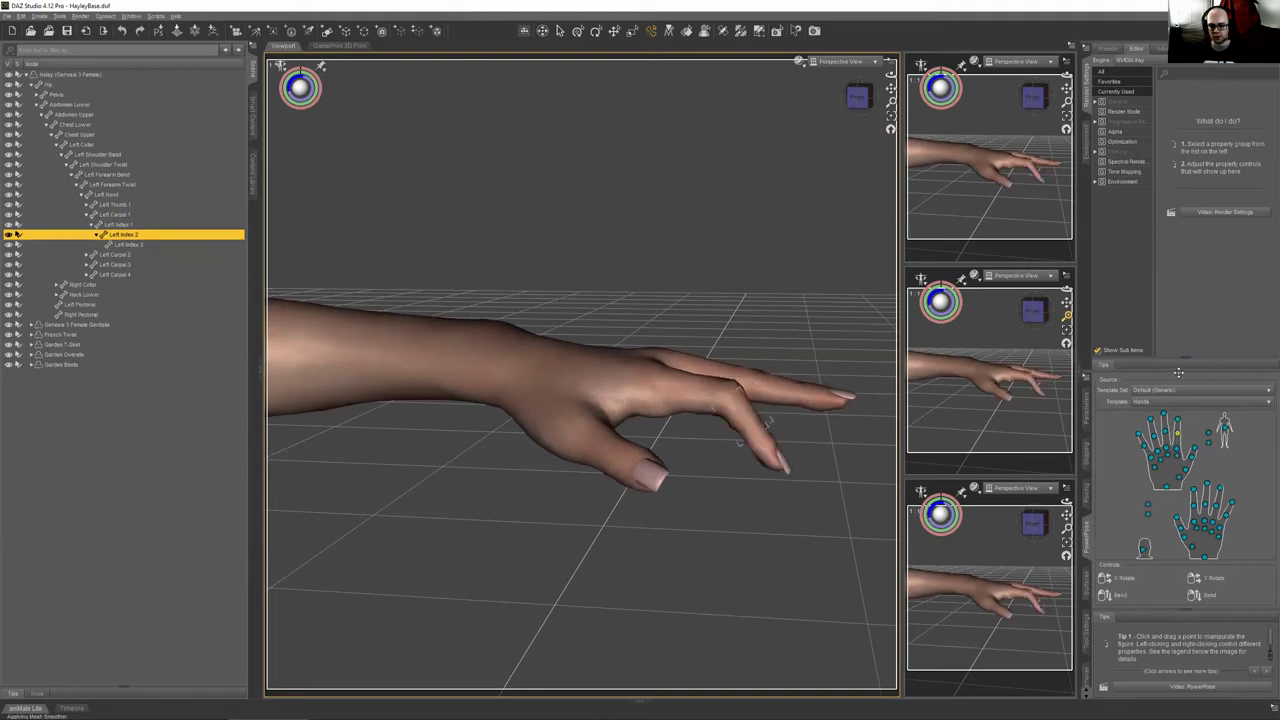
{"action": "left_click", "coordinate": [1178, 423]}
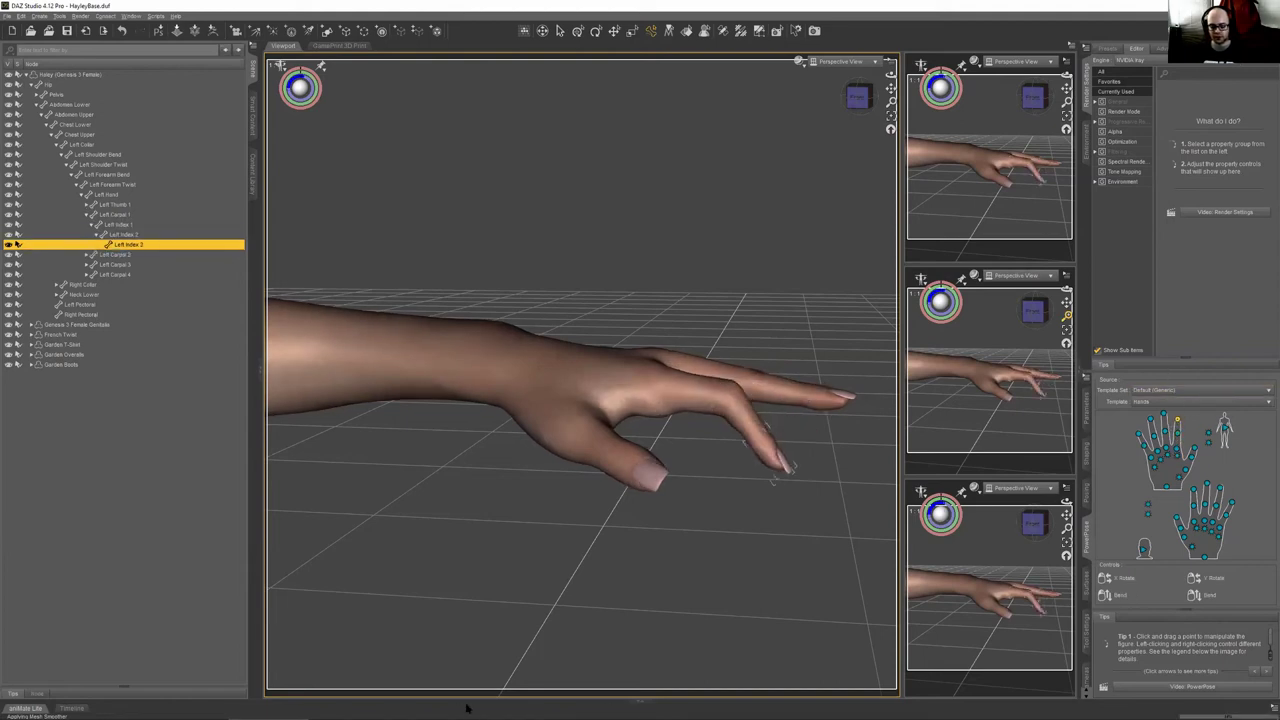
{"action": "mouse_move", "coordinate": [468, 708]}
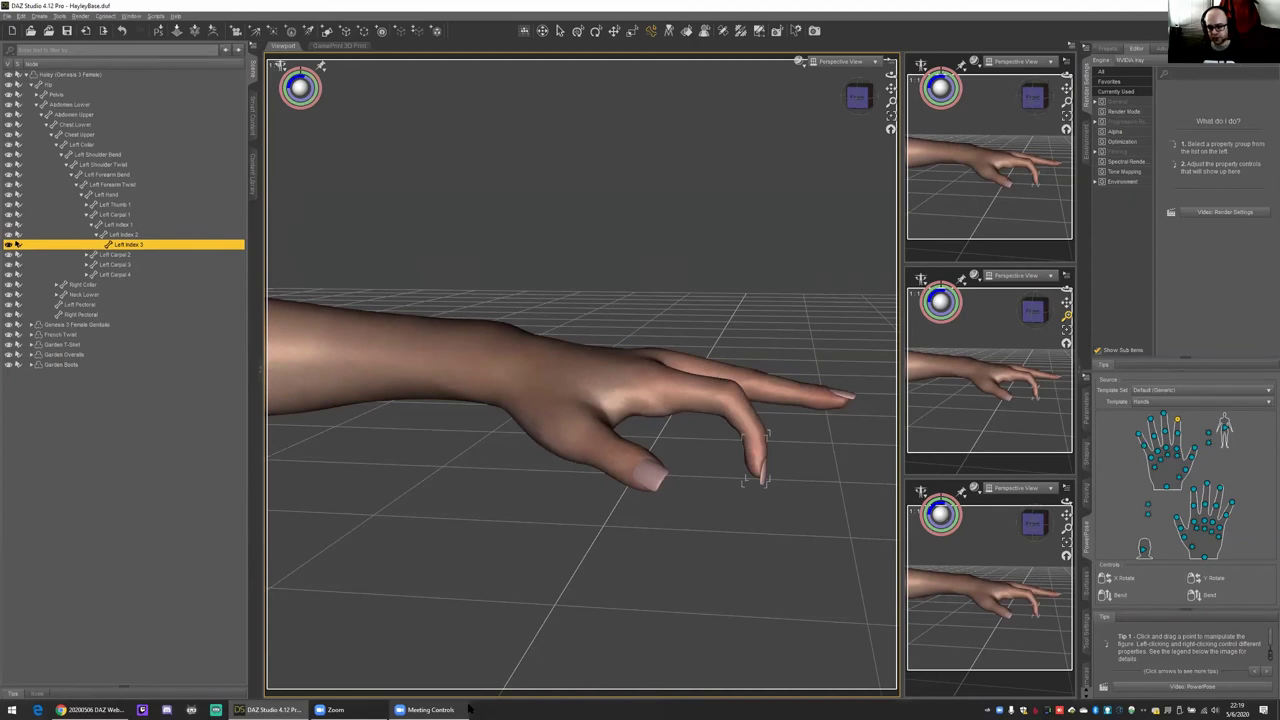
Straighten the left index finger, frame the whole Genesis 3 Female figure in the viewport, and switch PowerPose to the Body template
{"action": "left_click_drag", "start_coordinate": [1158, 493], "coordinate": [1267, 531]}
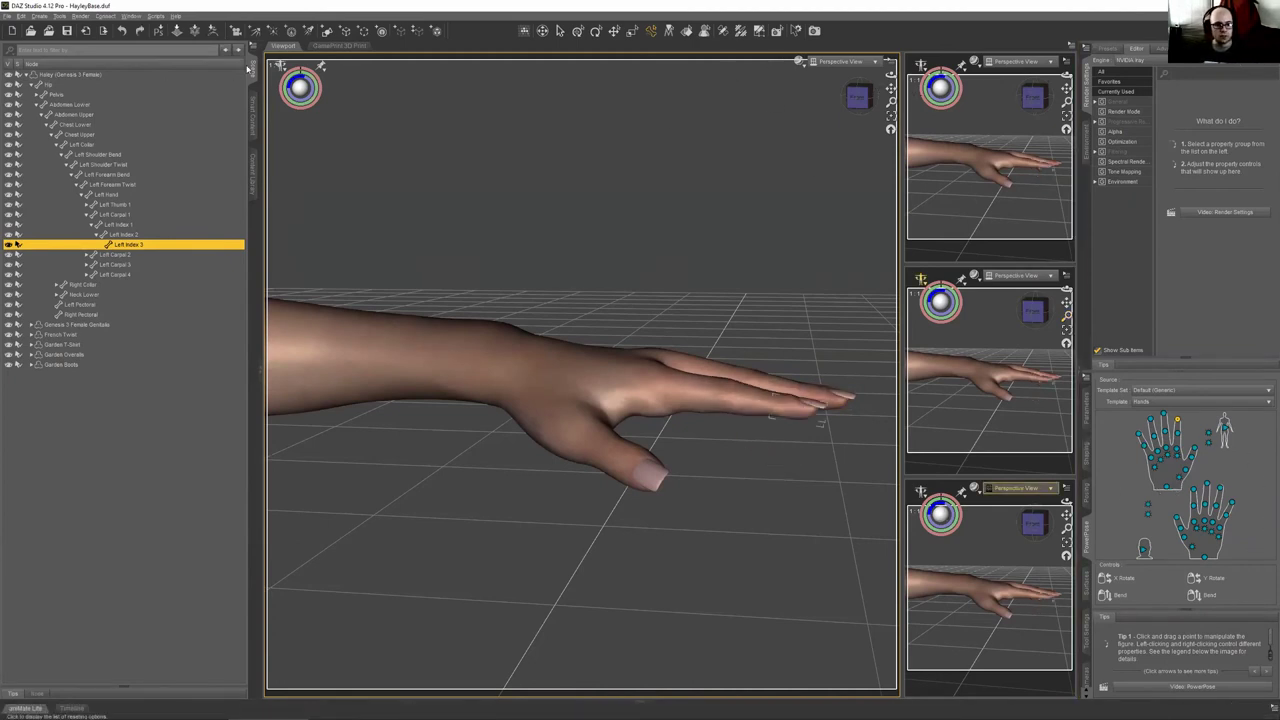
{"action": "left_click", "coordinate": [57, 76]}
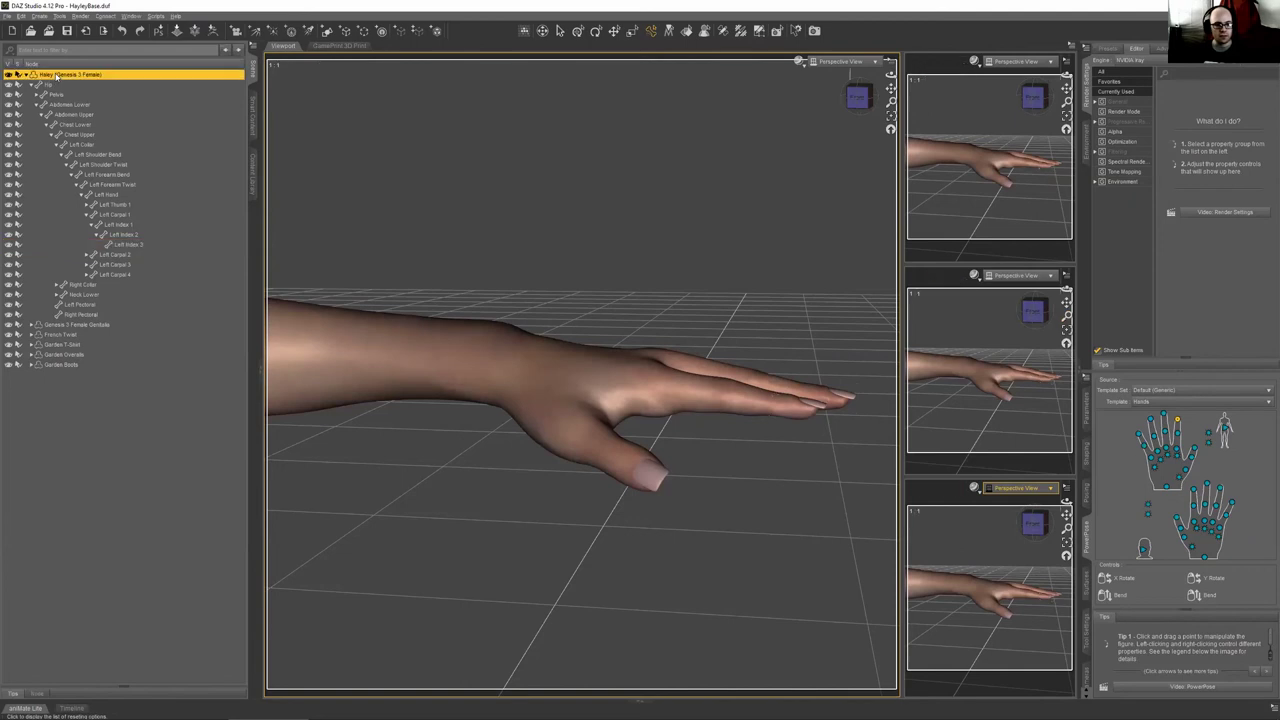
{"action": "left_click", "coordinate": [891, 116]}
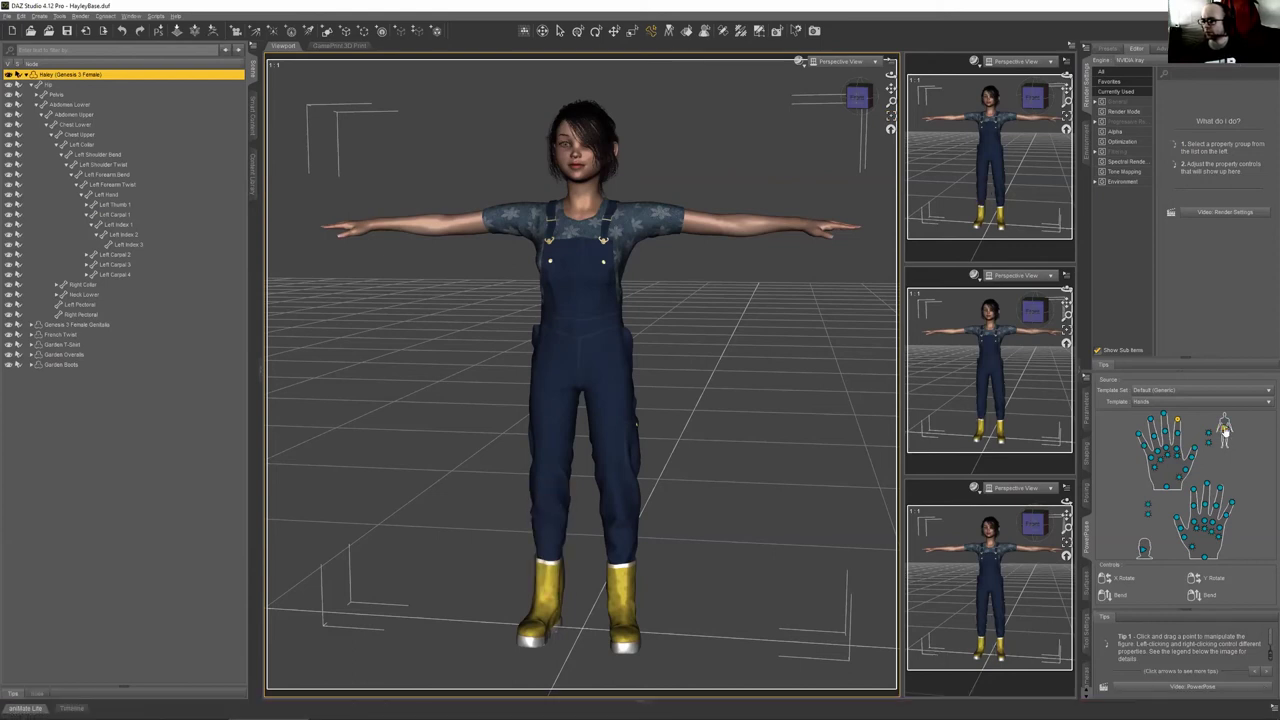
{"action": "left_click", "coordinate": [1226, 432]}
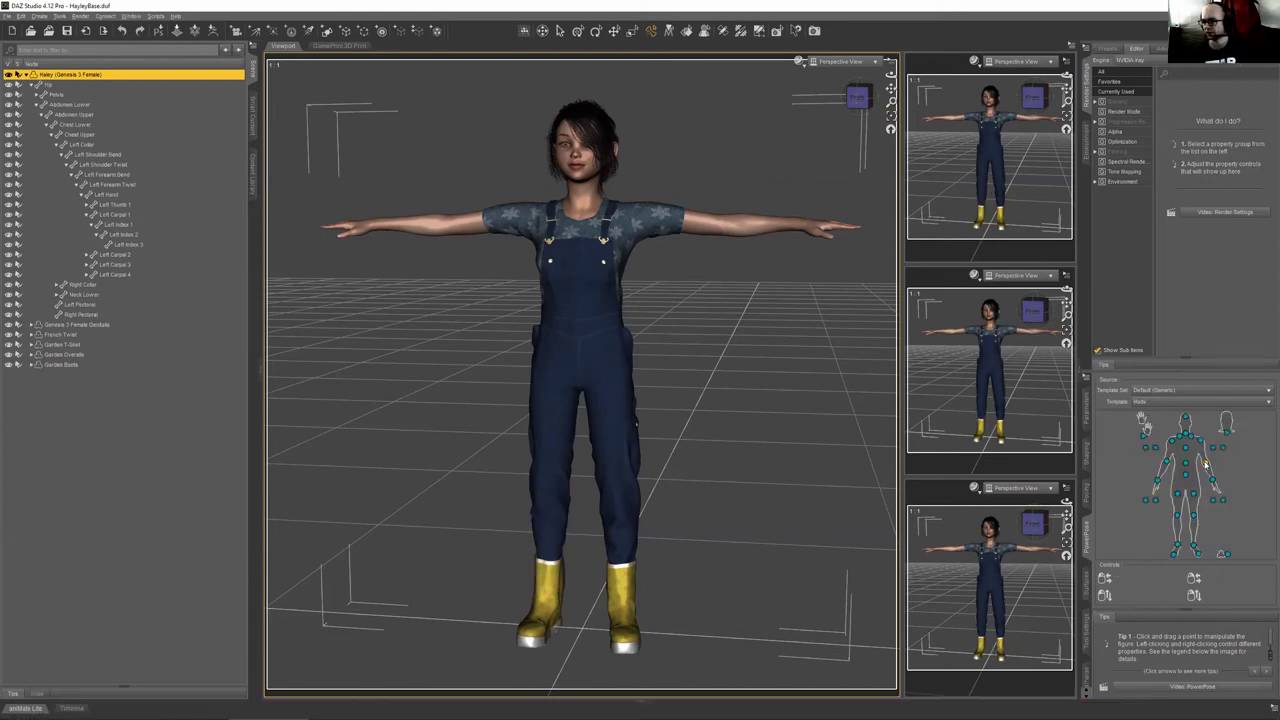
Try rotating the left forearm from its PowerPose body point, undoing the change
{"action": "left_click", "coordinate": [1207, 467]}
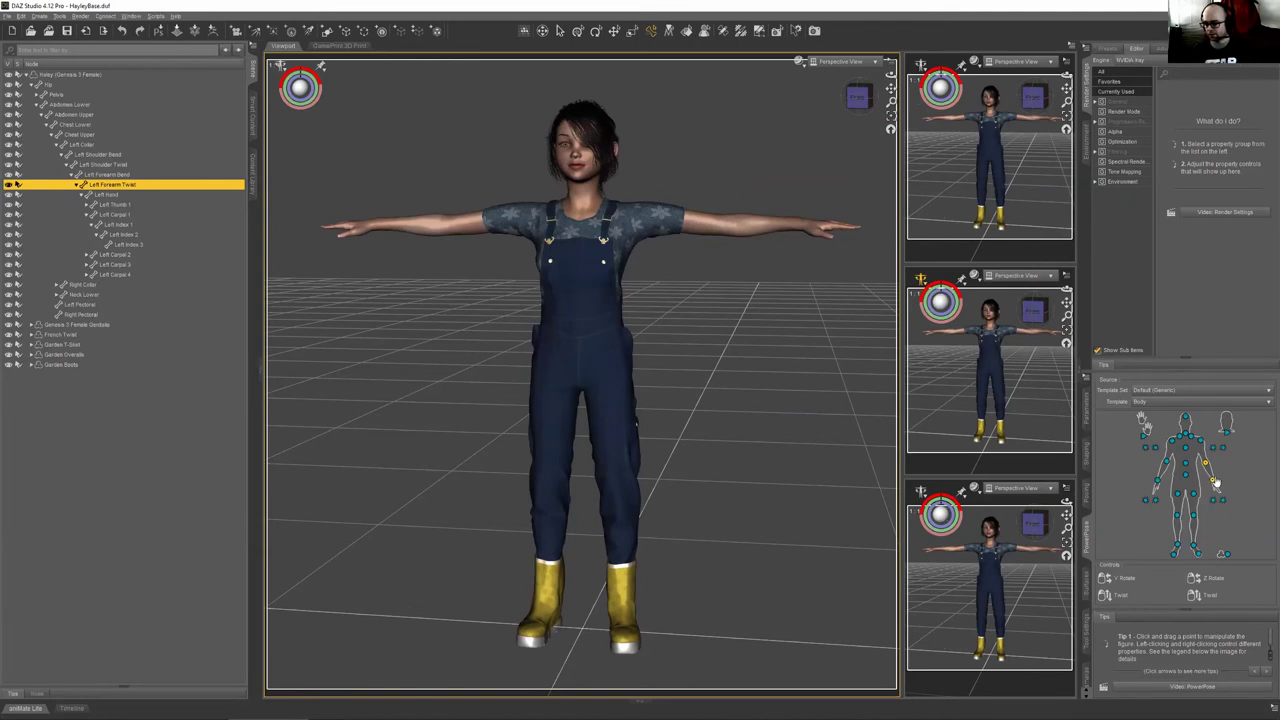
{"action": "left_click_drag", "start_coordinate": [1242, 515], "coordinate": [1131, 462]}
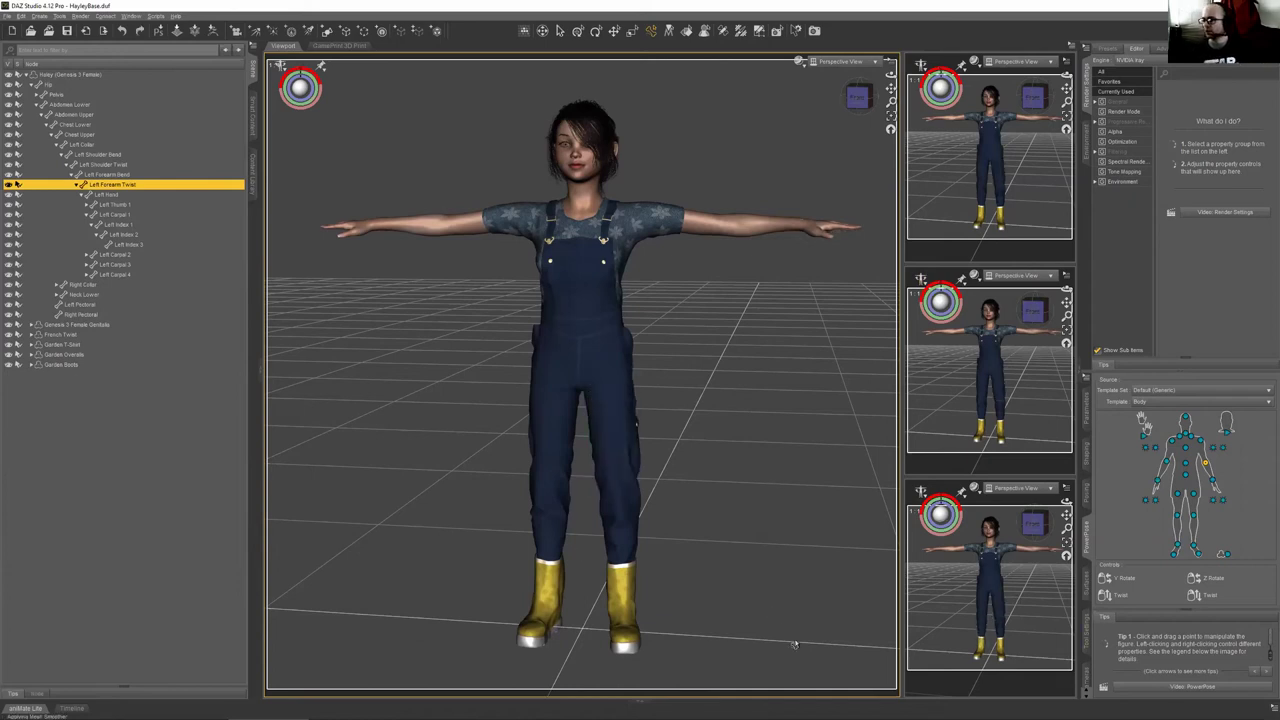
{"action": "key", "text": "ctrl+z"}
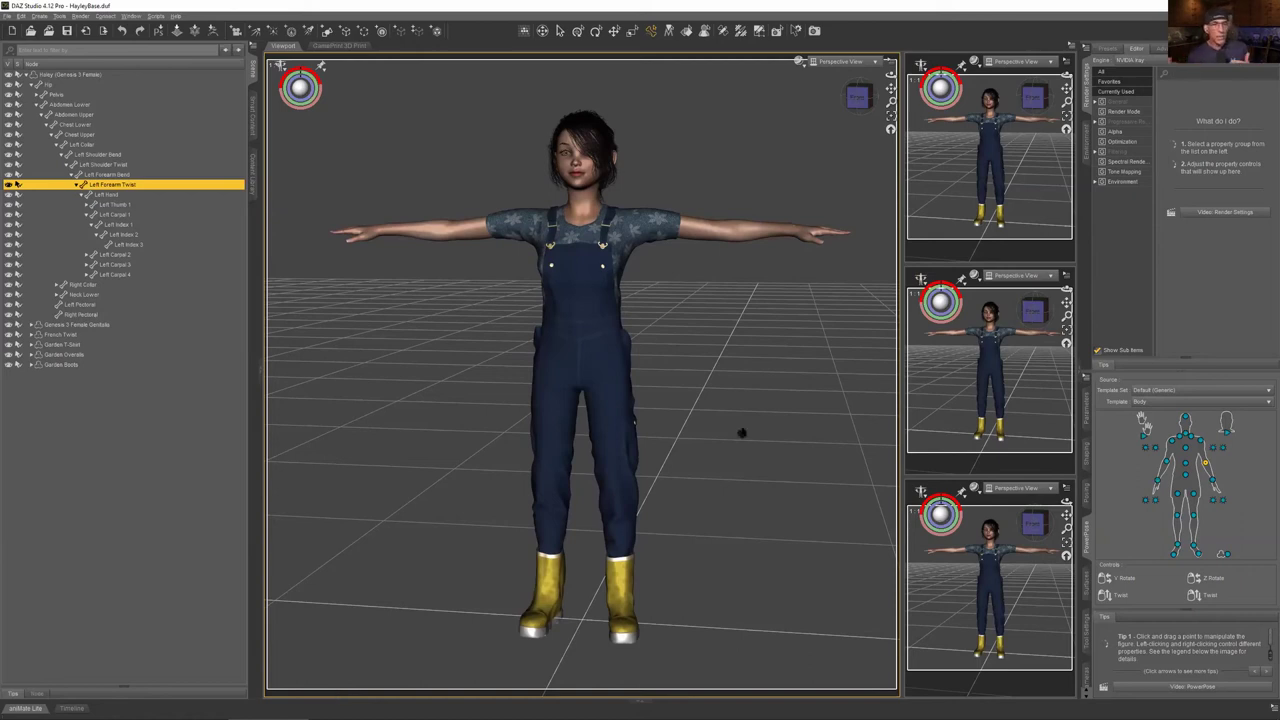
Collapse the scene hierarchy and select the Genesis 3 Female figure's root node
{"action": "right_click", "coordinate": [104, 162]}
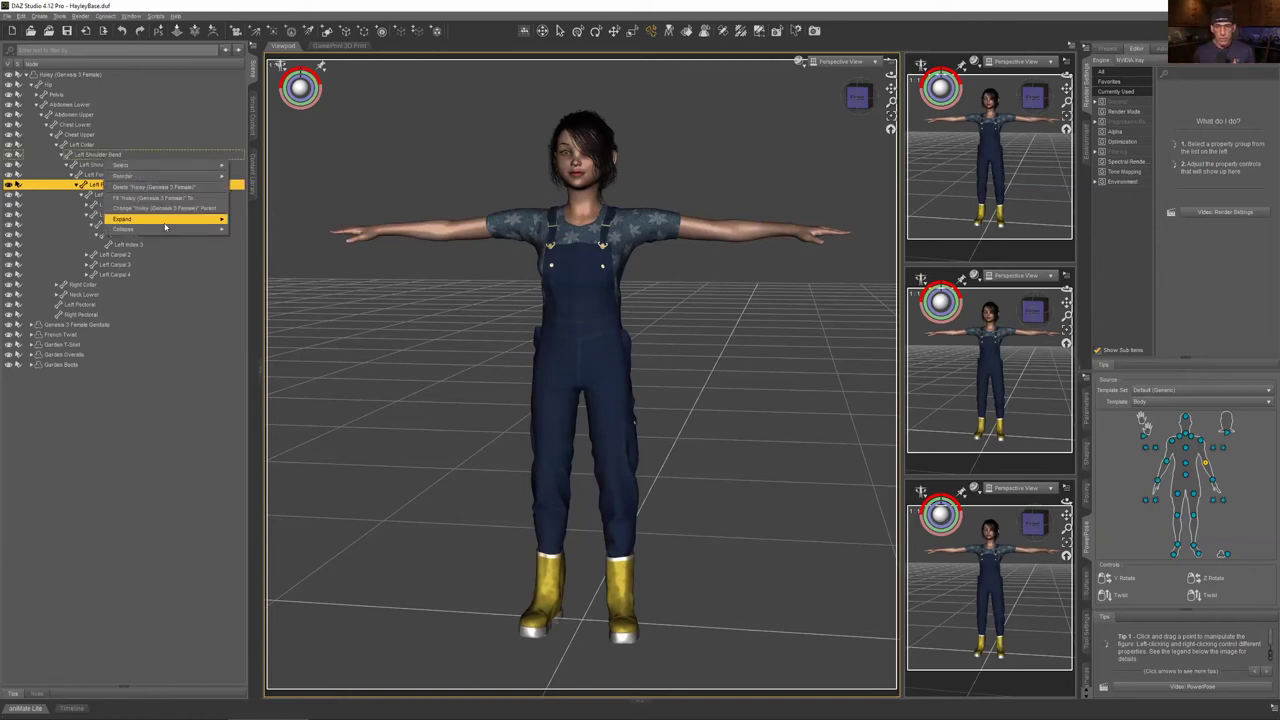
{"action": "left_click", "coordinate": [229, 233]}
{"action": "left_click", "coordinate": [92, 227]}
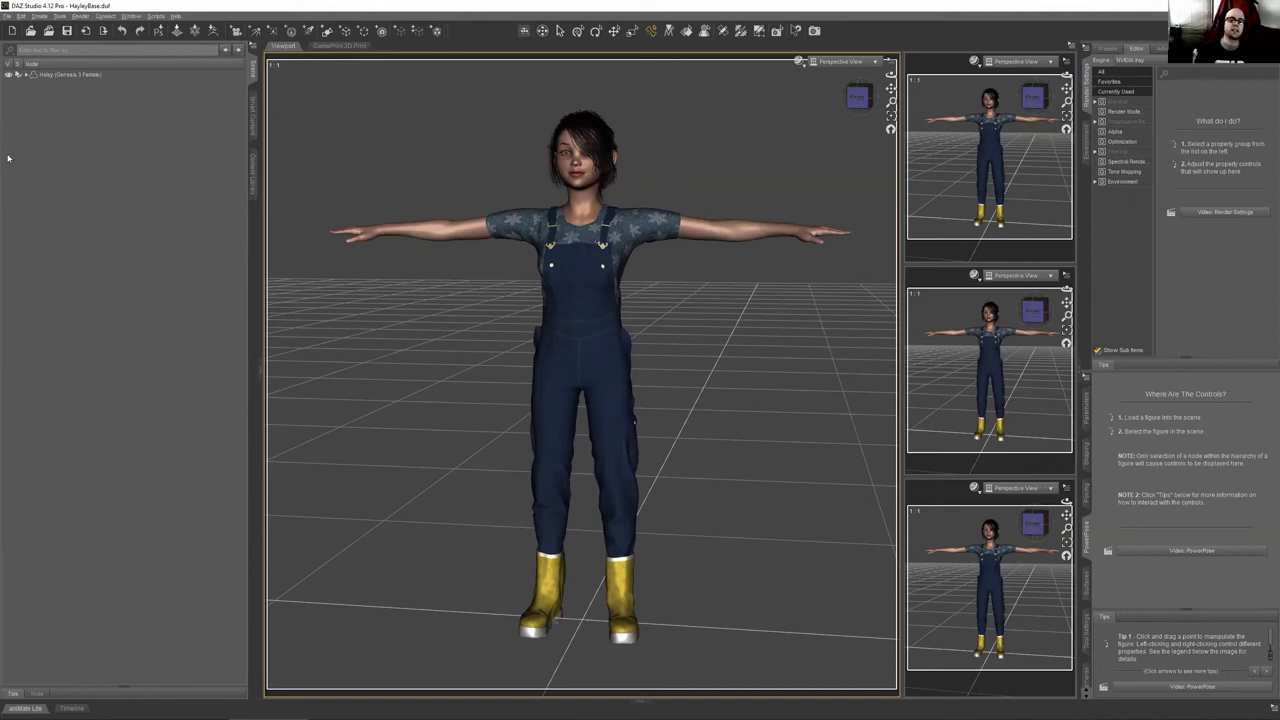
{"action": "left_click", "coordinate": [70, 75]}
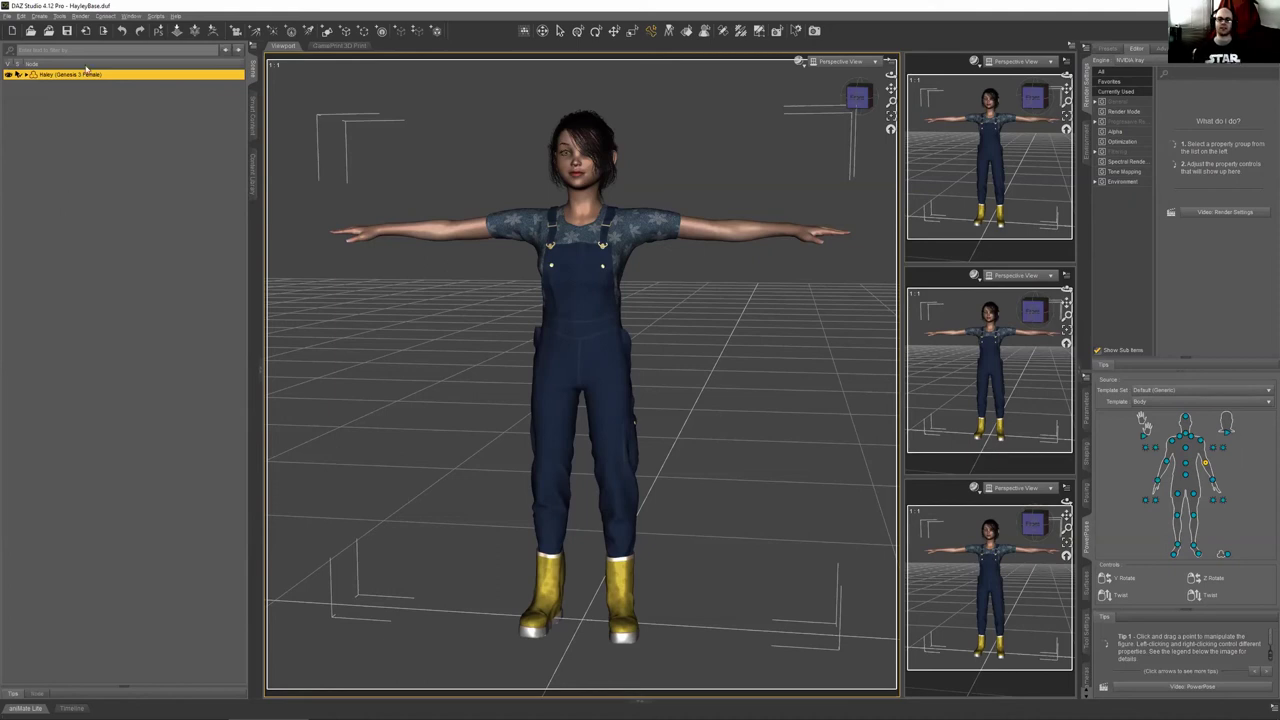
Show the Poses category in Smart Content and clear the Garden keyword filter
{"action": "left_click", "coordinate": [253, 118]}
{"action": "left_click", "coordinate": [5, 272]}
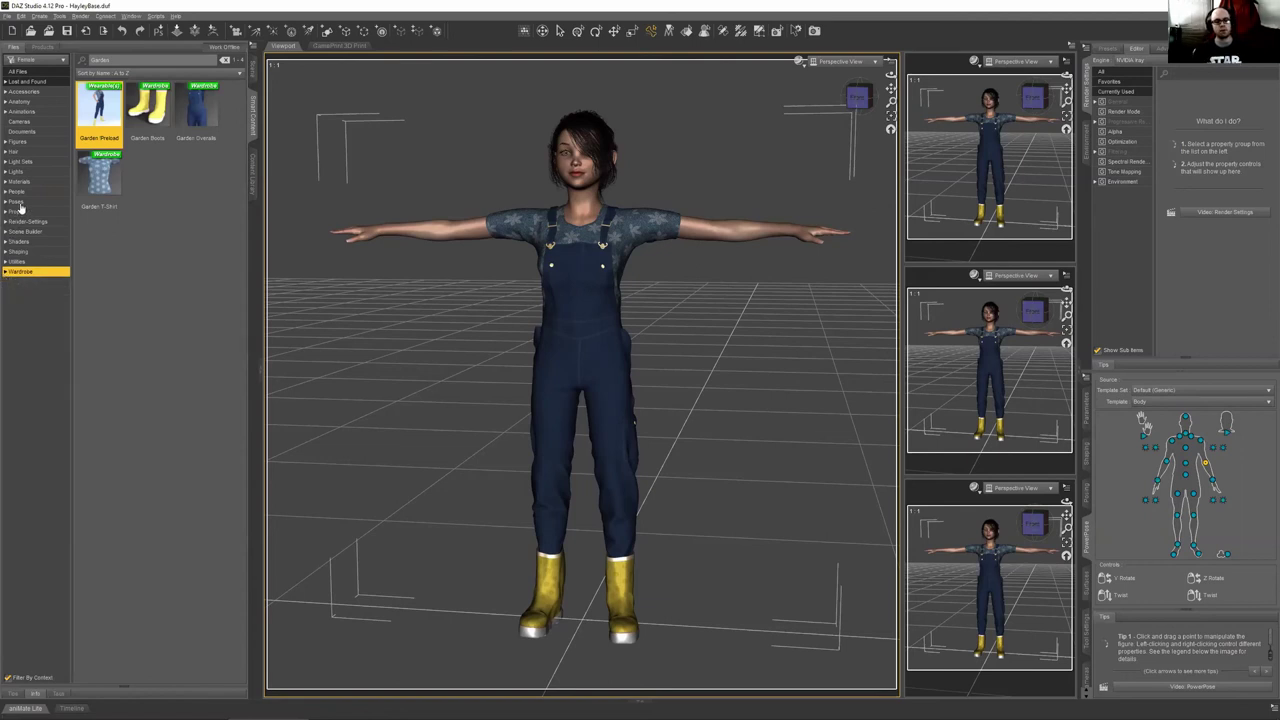
{"action": "left_click", "coordinate": [8, 202]}
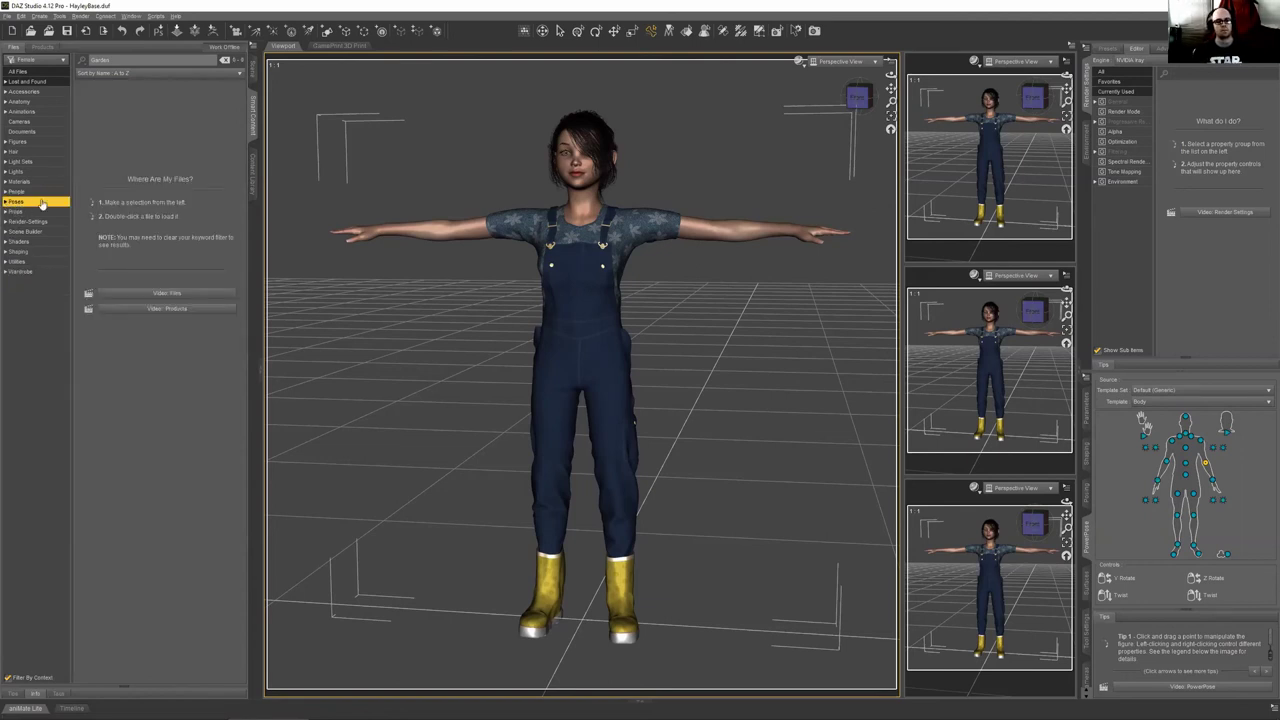
{"action": "left_click", "coordinate": [225, 60]}
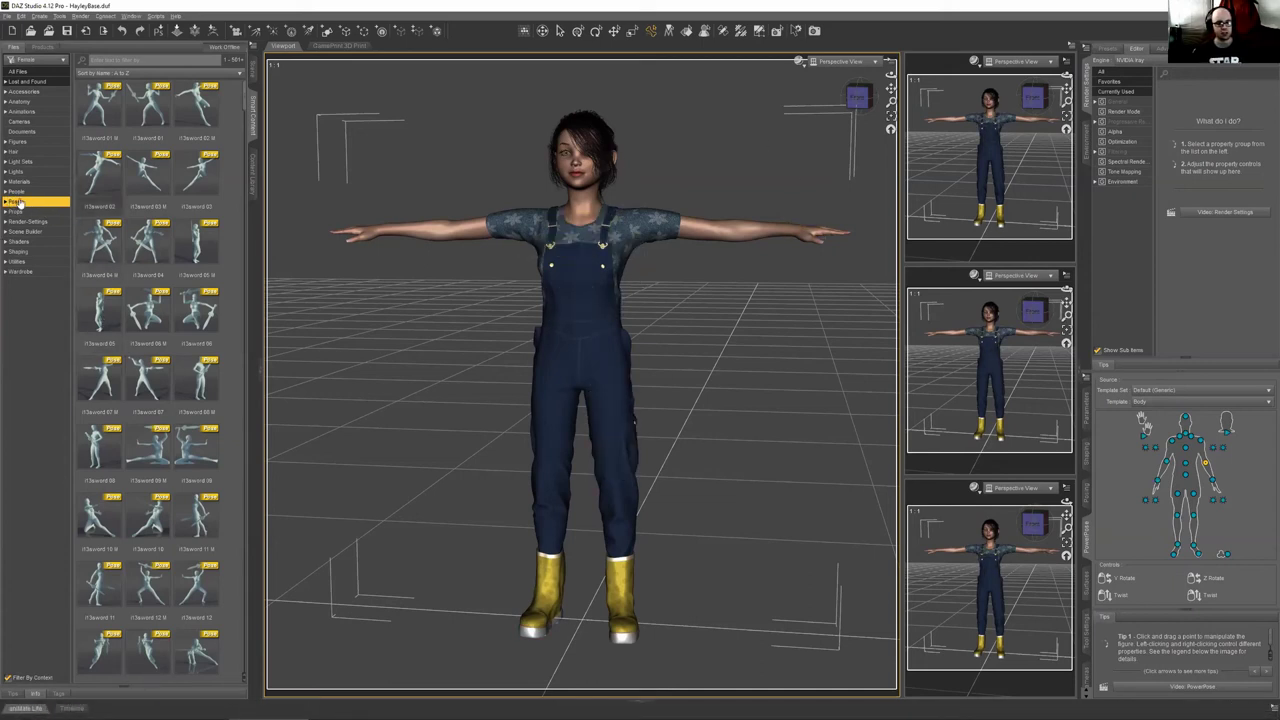
Apply the Amazon Queen Stand 06 pose to the figure
{"action": "scroll", "coordinate": [170, 280], "scroll_direction": "down", "scroll_amount": 10}
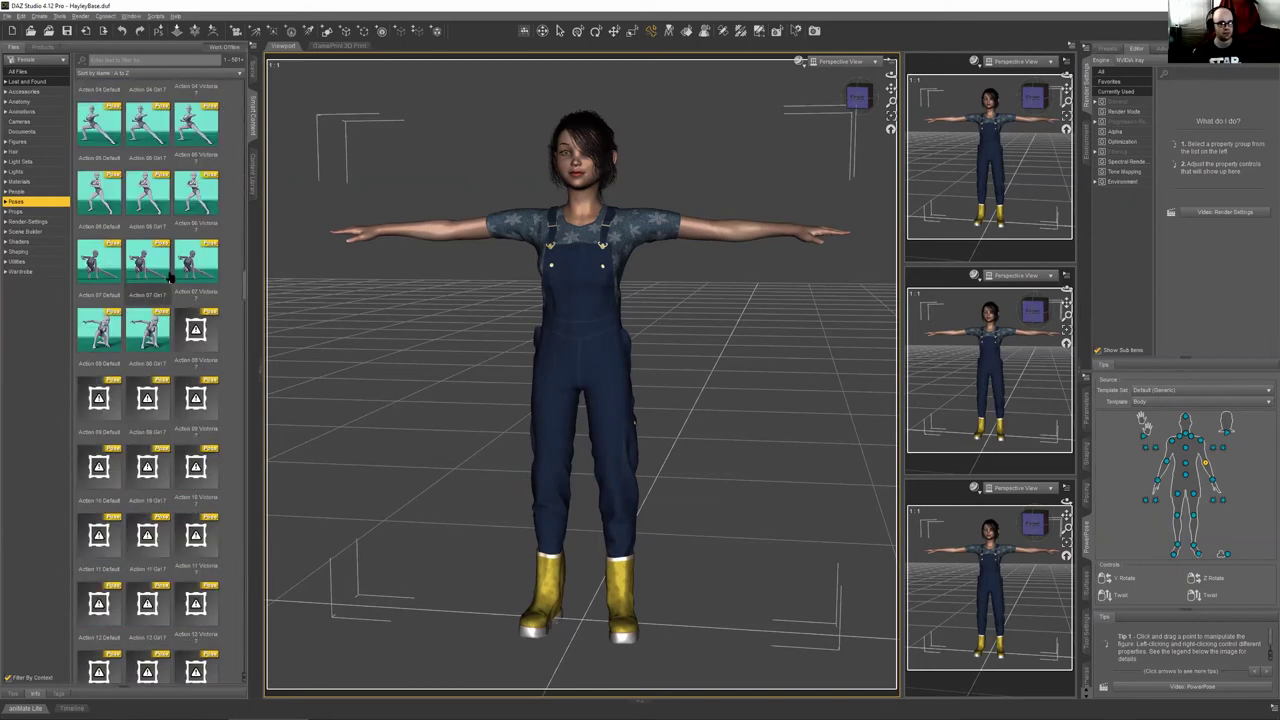
{"action": "scroll", "coordinate": [170, 256], "scroll_direction": "down", "scroll_amount": 5}
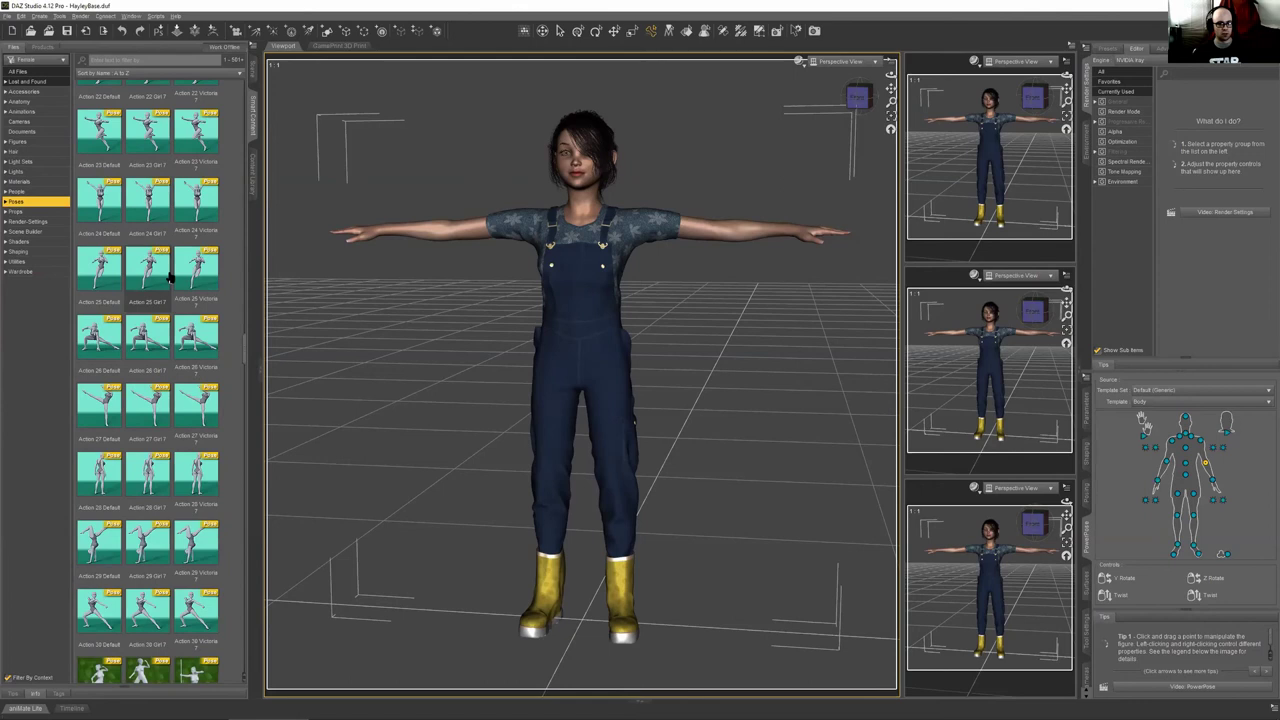
{"action": "scroll", "coordinate": [170, 277], "scroll_direction": "down", "scroll_amount": 5}
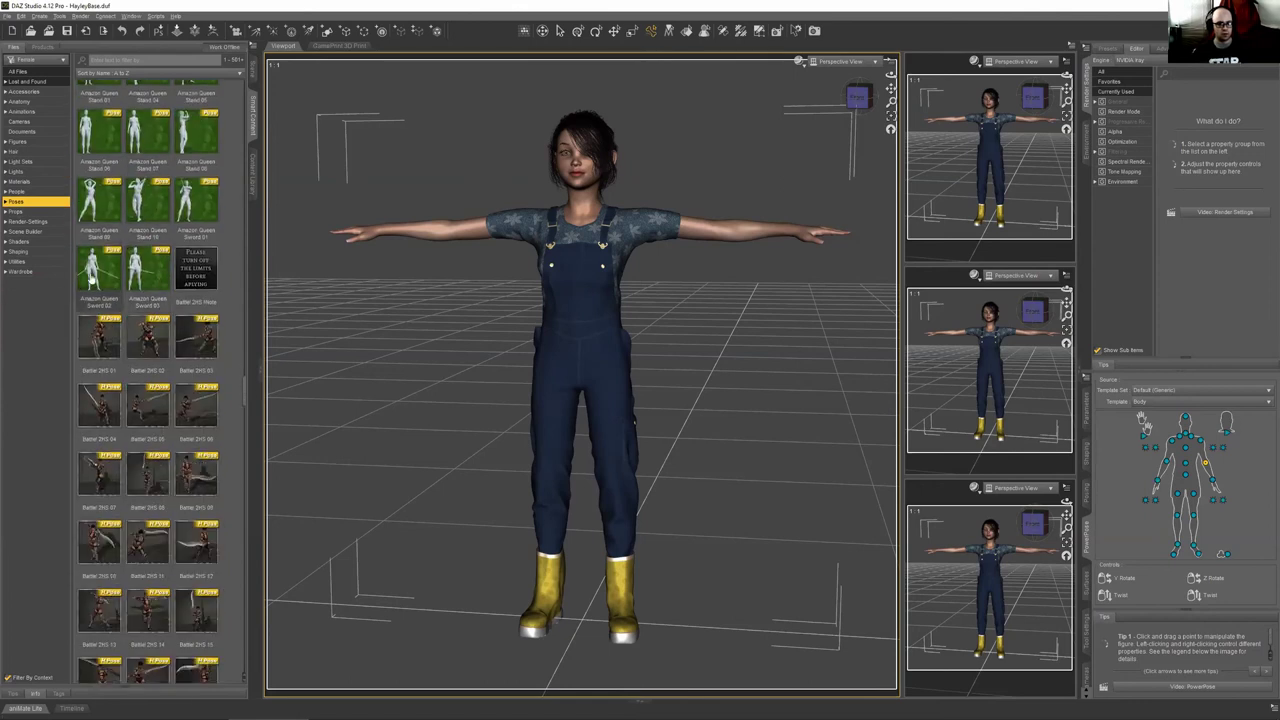
{"action": "double_click", "coordinate": [117, 146]}
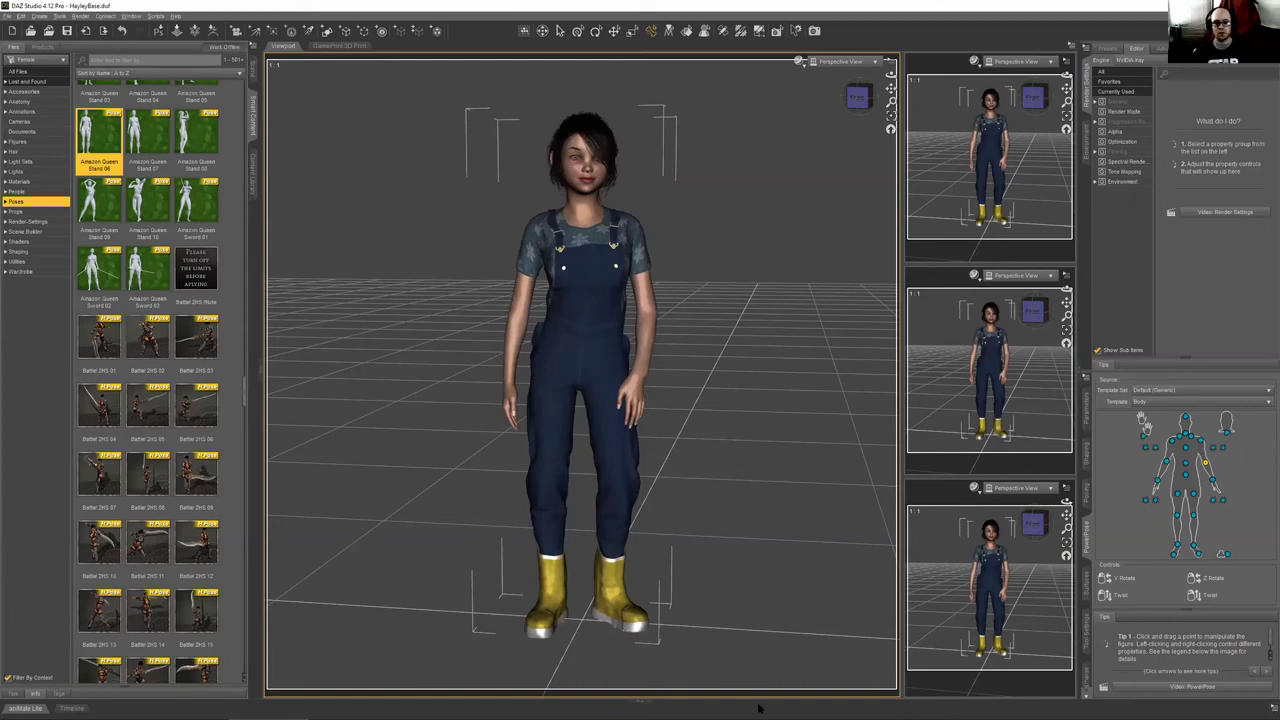
Browse the Action, Amazon Queen and Battle pose thumbnails around the applied pose
{"action": "scroll", "coordinate": [141, 334], "scroll_direction": "up", "scroll_amount": 5}
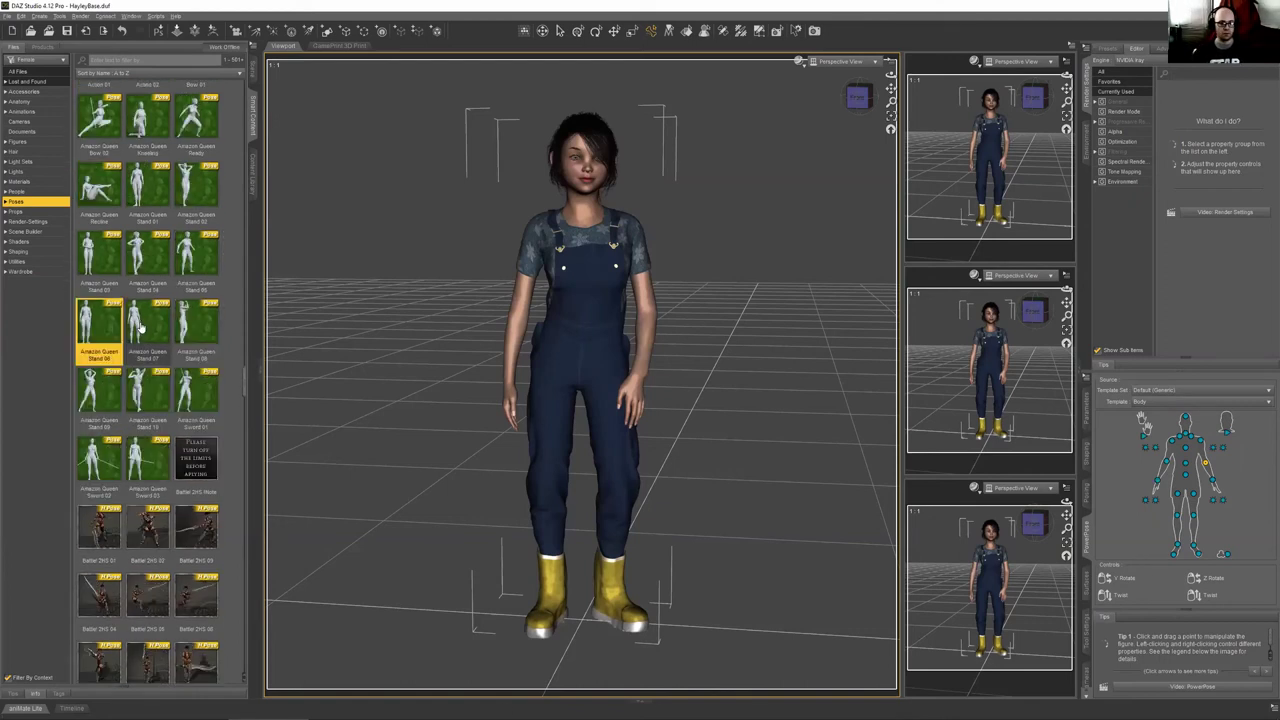
{"action": "scroll", "coordinate": [140, 334], "scroll_direction": "up", "scroll_amount": 2}
{"action": "mouse_move", "coordinate": [139, 359]}
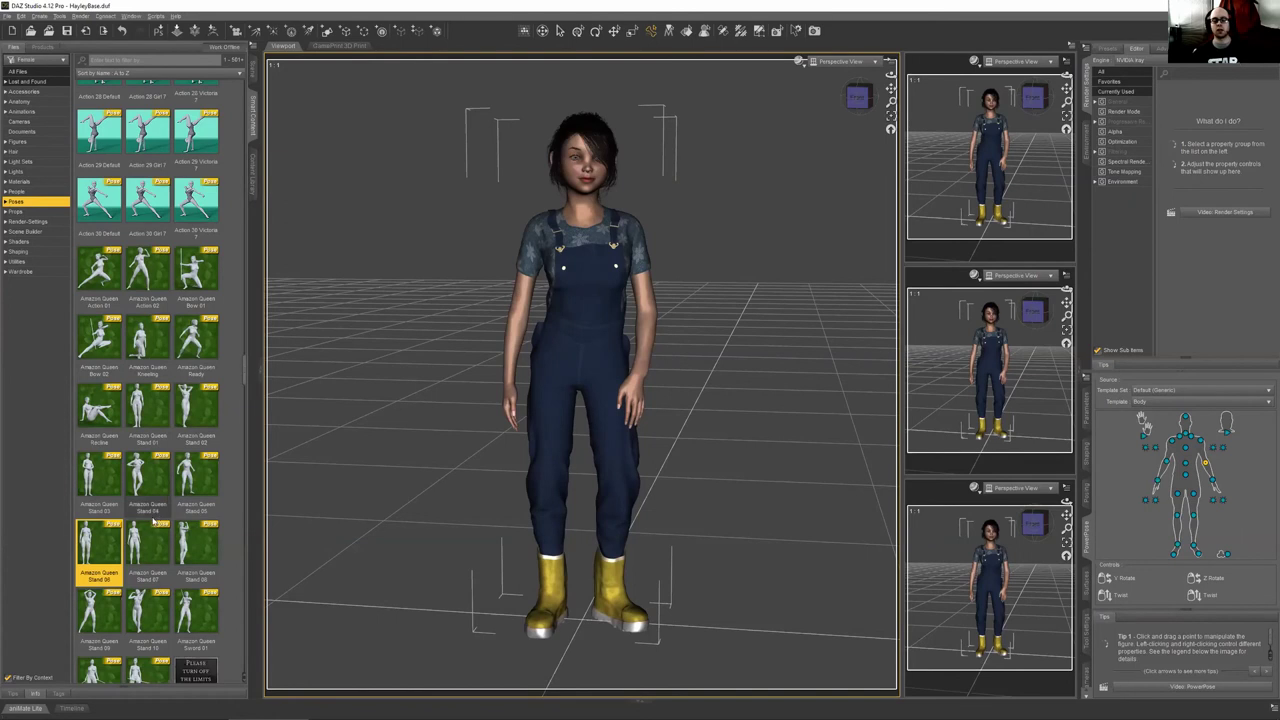
{"action": "scroll", "coordinate": [140, 400], "scroll_direction": "up", "scroll_amount": 4}
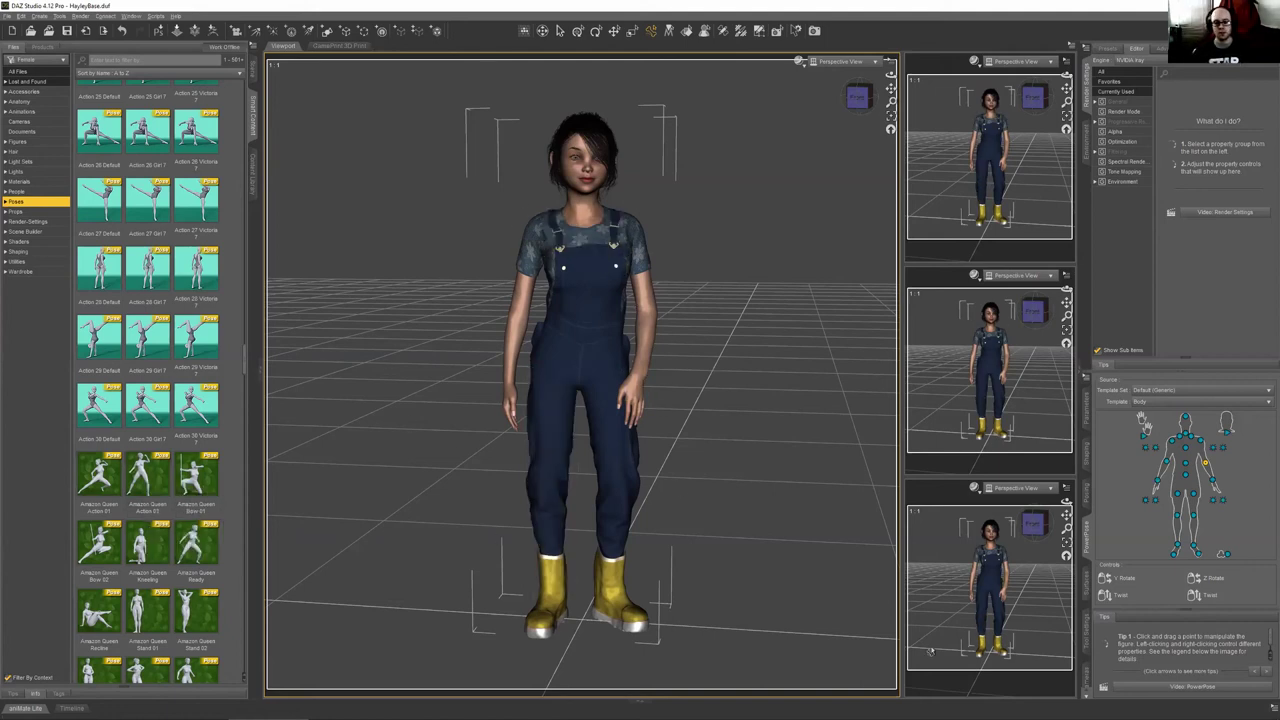
{"action": "scroll", "coordinate": [150, 355], "scroll_direction": "down", "scroll_amount": 4}
{"action": "scroll", "coordinate": [85, 185], "scroll_direction": "down", "scroll_amount": 5}
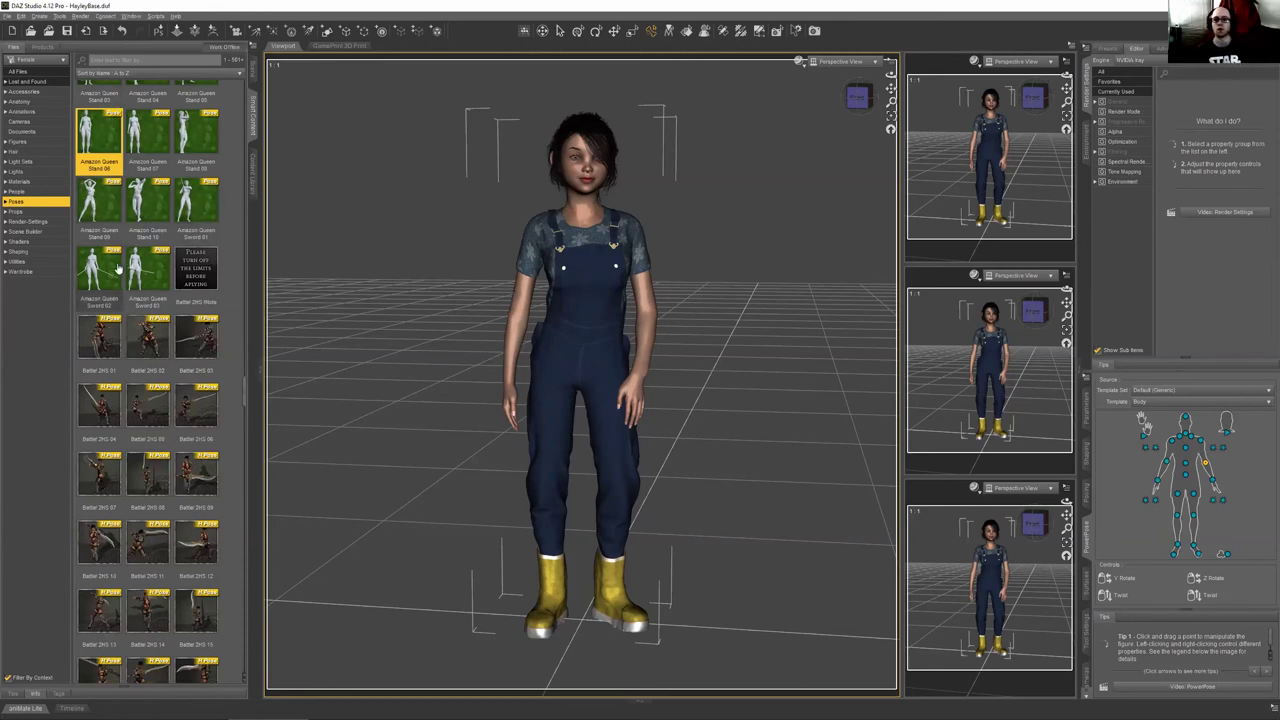
{"action": "mouse_move", "coordinate": [117, 268]}
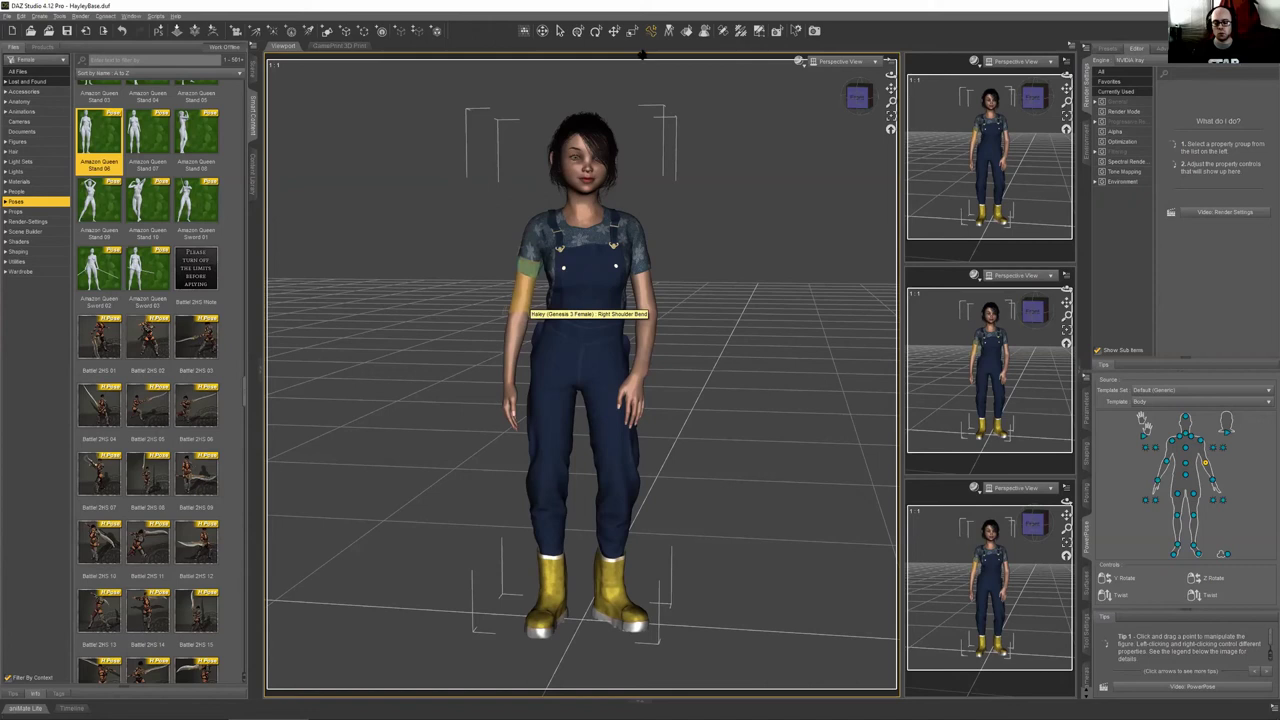
Try pulling both upper arms closer to the torso with the Shoulder Bend nodes' Bend parameter, undoing these edits and the applied pose
{"action": "left_click", "coordinate": [1187, 370]}
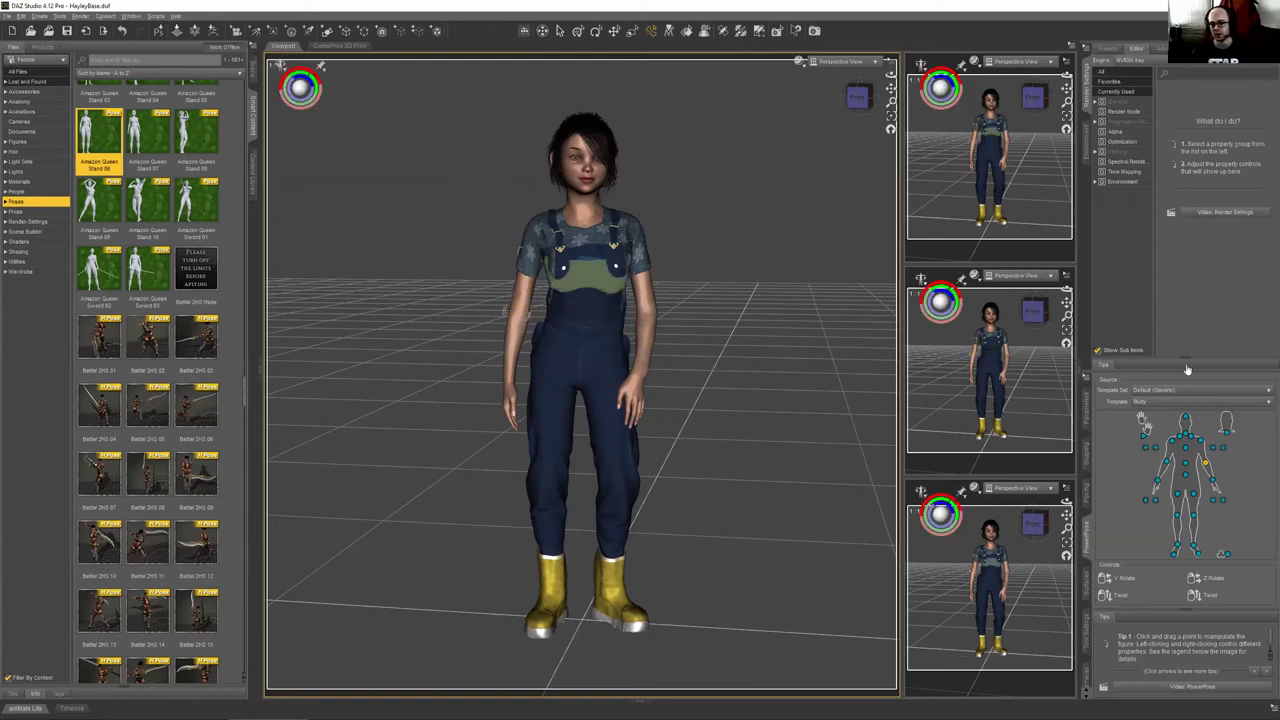
{"action": "left_click", "coordinate": [1086, 405]}
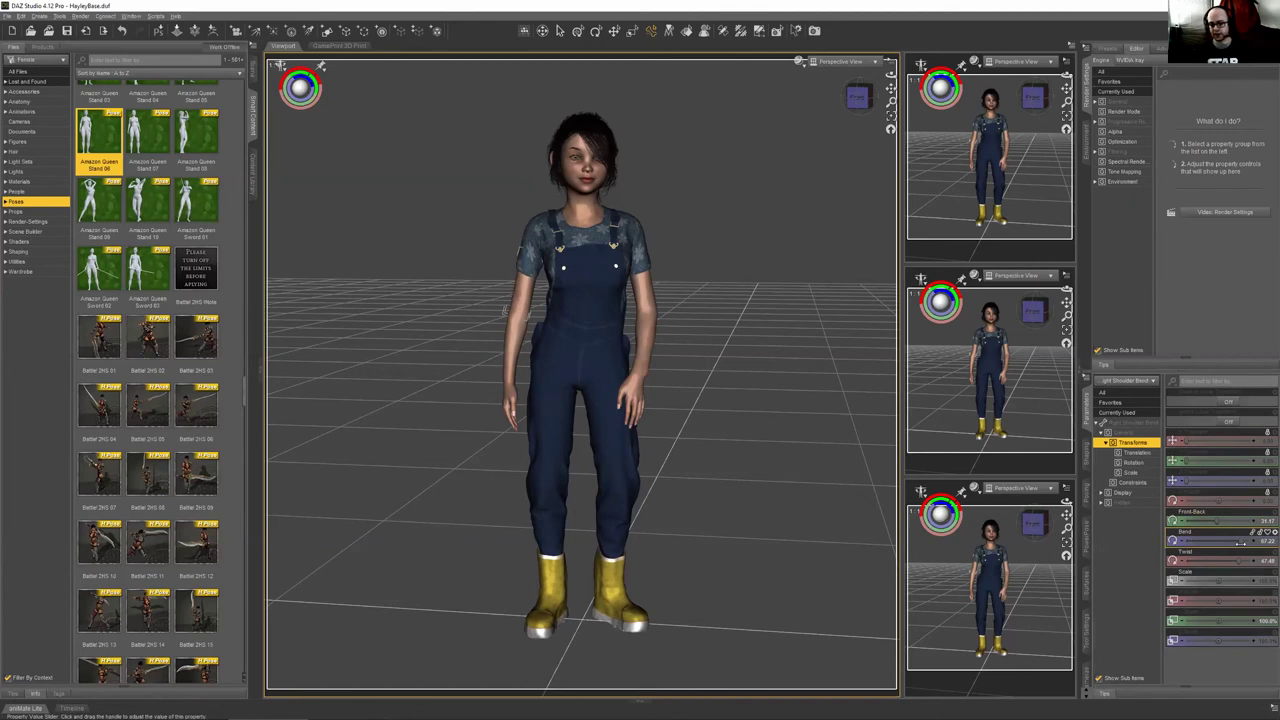
{"action": "left_click_drag", "start_coordinate": [1240, 540], "coordinate": [1234, 540]}
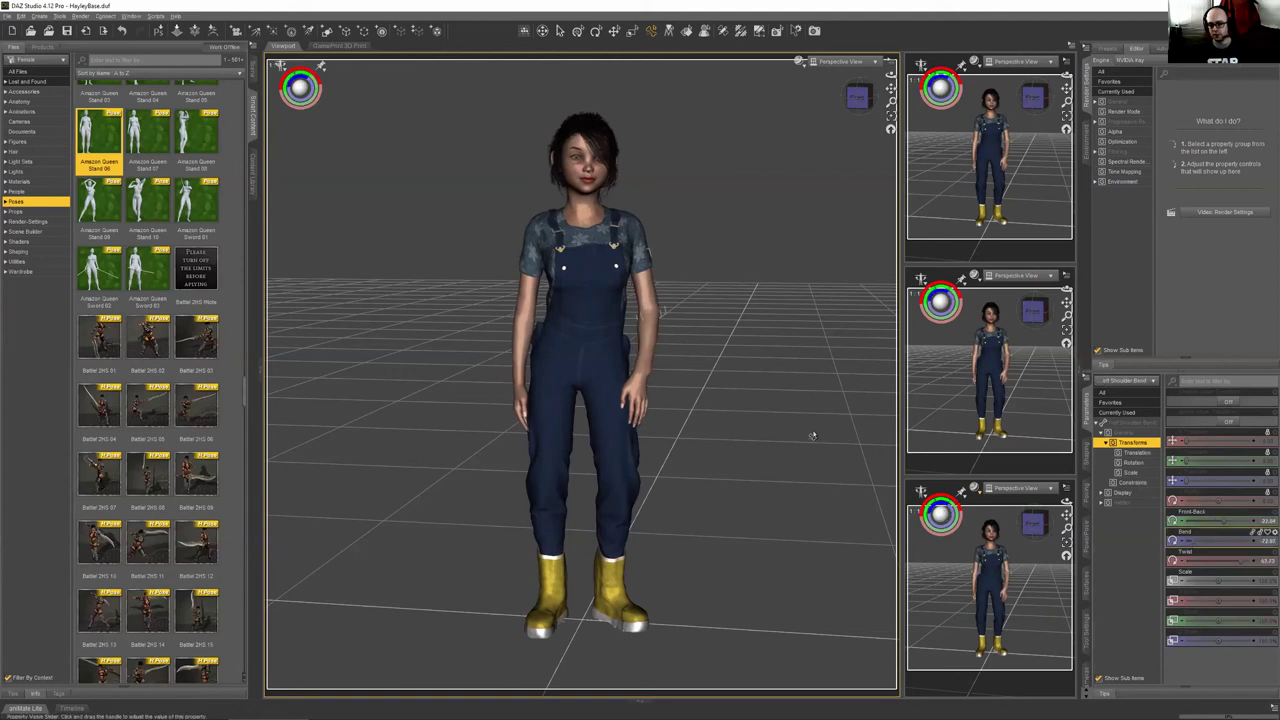
{"action": "left_click", "coordinate": [1190, 541]}
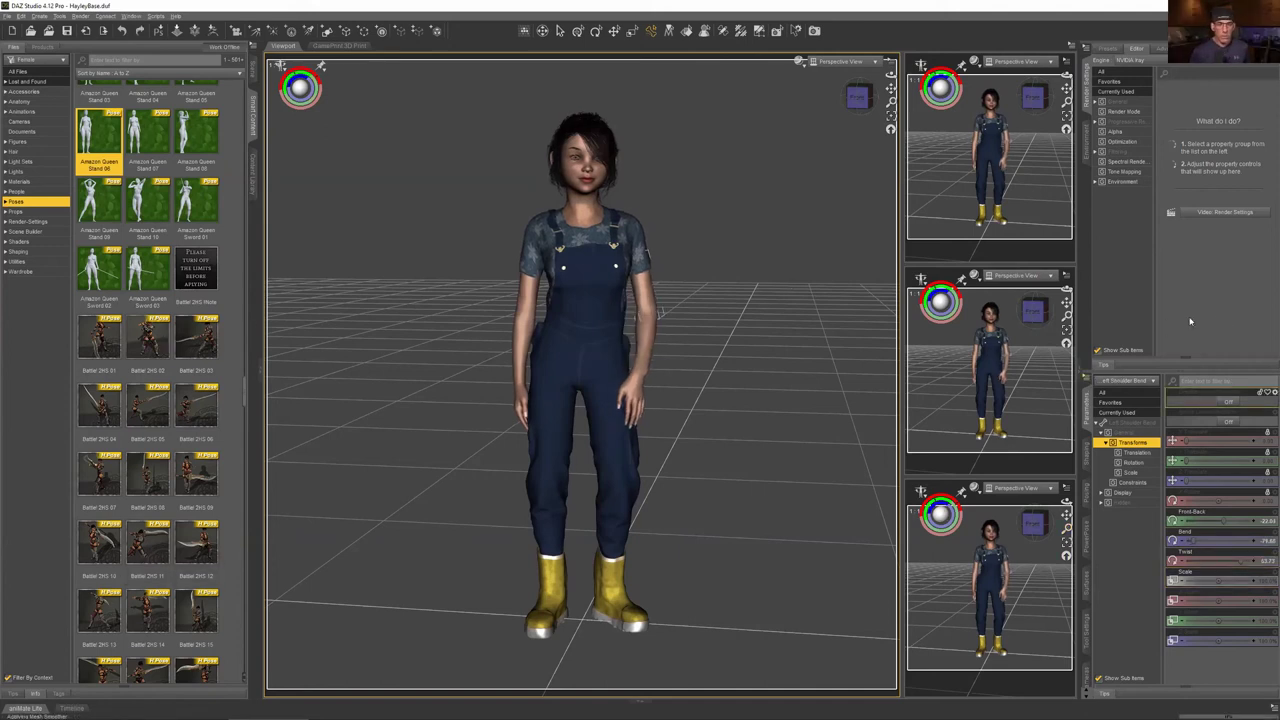
{"action": "key", "text": "ctrl+z"}
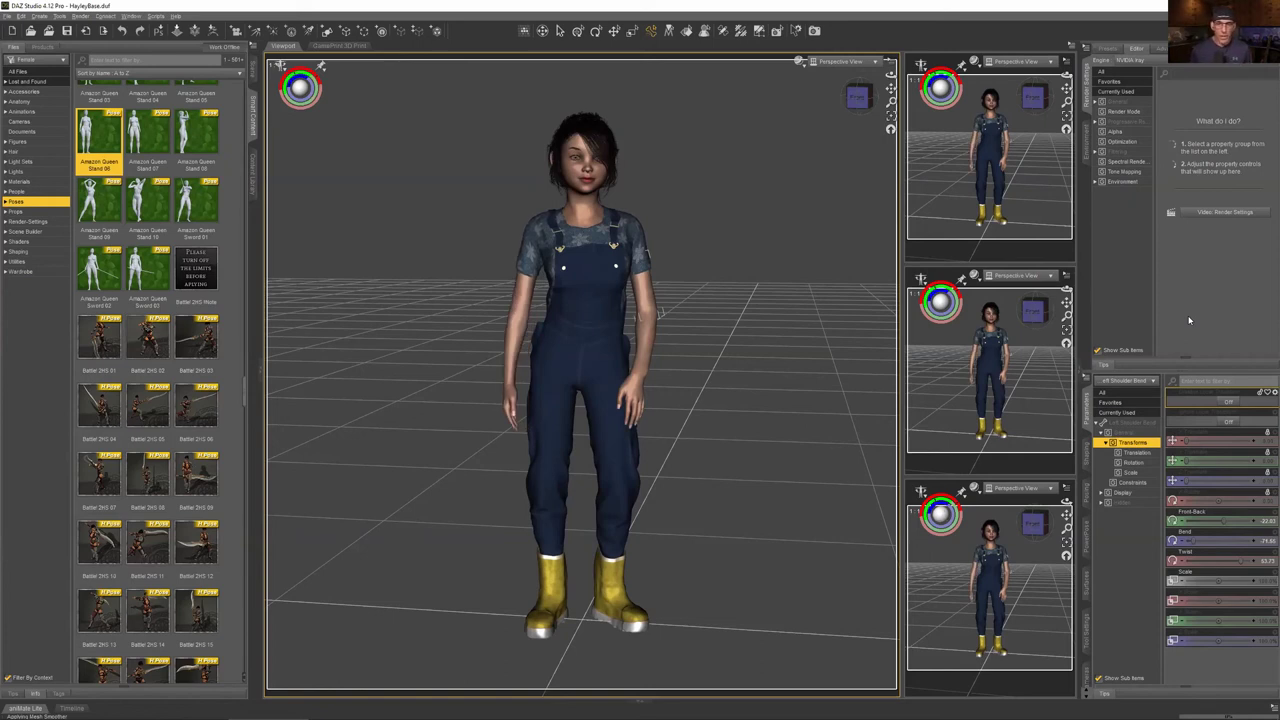
{"action": "key", "text": "ctrl+z"}
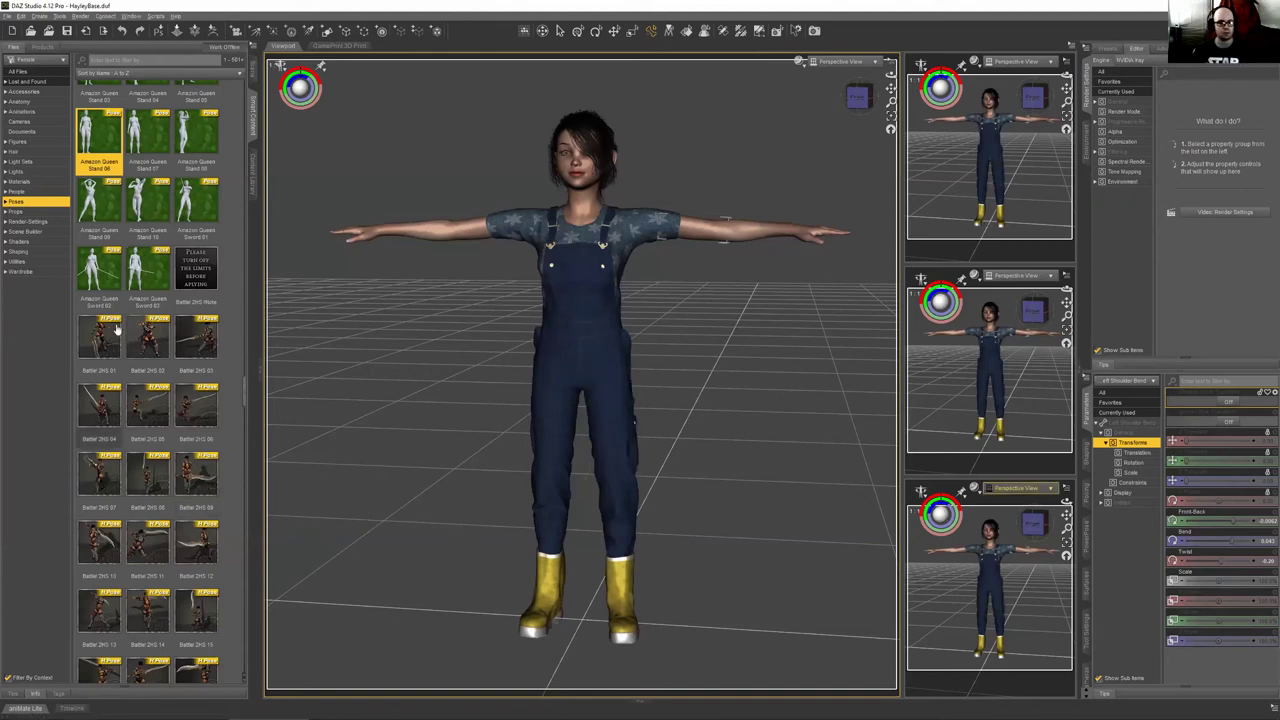
Look through the BFF pose thumbnails and review the By Function and By Region subcategories of Poses
{"action": "scroll", "coordinate": [172, 385], "scroll_direction": "down", "scroll_amount": 5}
{"action": "scroll", "coordinate": [172, 385], "scroll_direction": "down", "scroll_amount": 5}
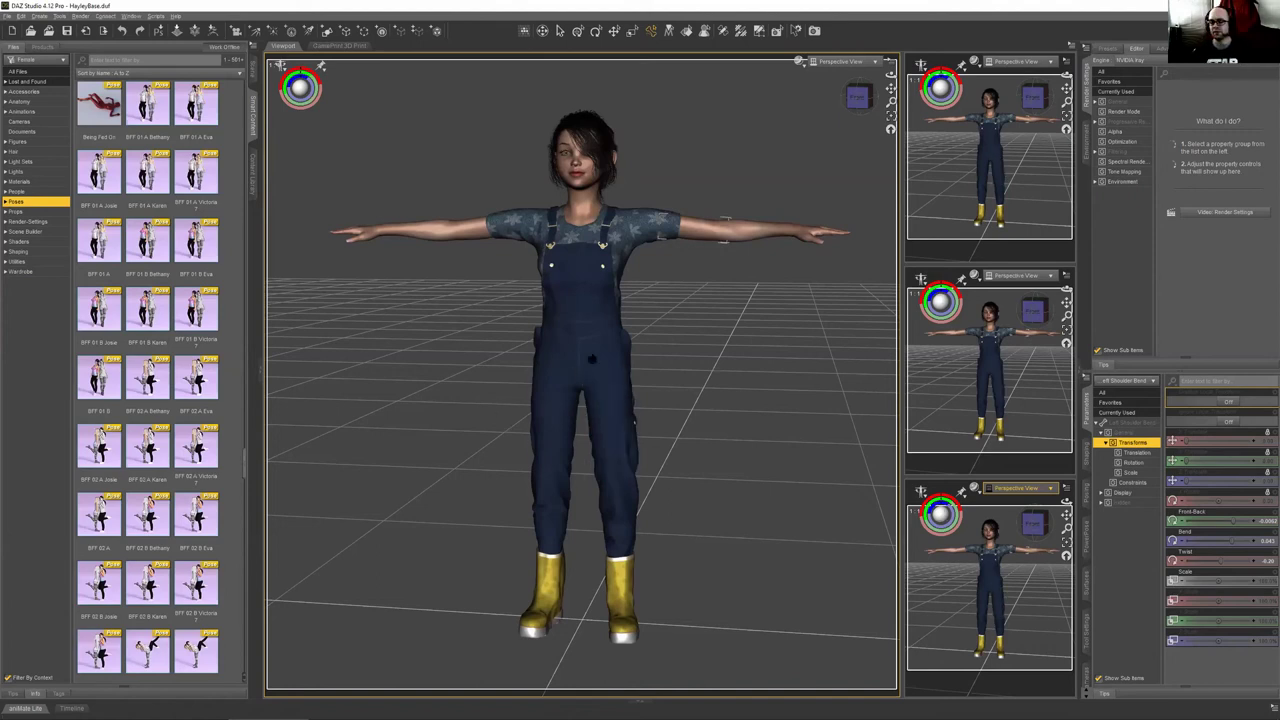
{"action": "scroll", "coordinate": [130, 218], "scroll_direction": "down", "scroll_amount": 5}
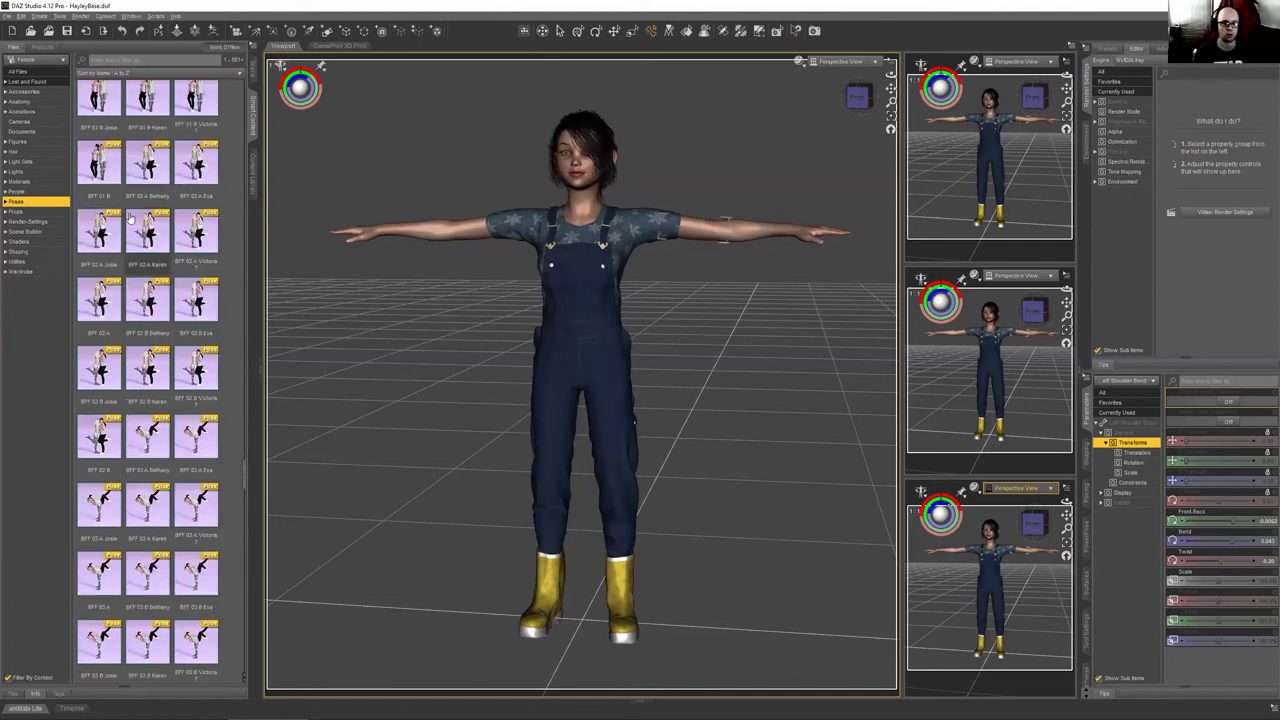
{"action": "scroll", "coordinate": [130, 218], "scroll_direction": "down", "scroll_amount": 20}
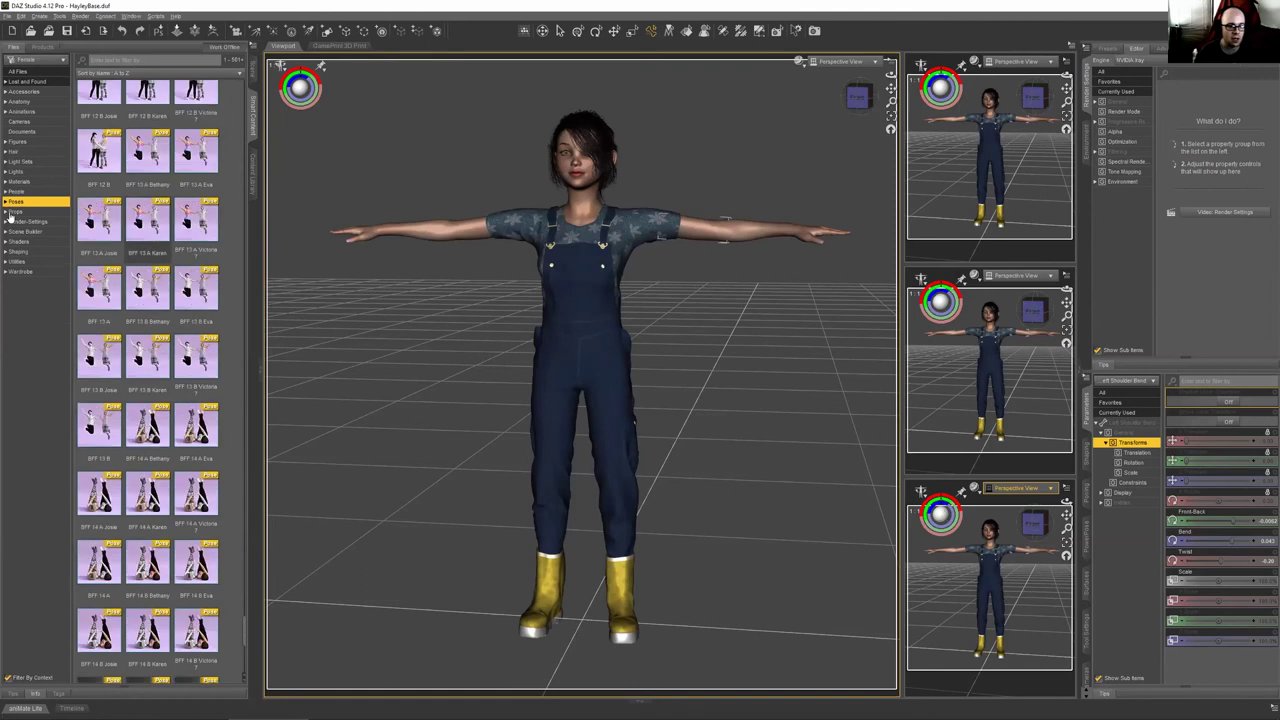
{"action": "left_click", "coordinate": [6, 203]}
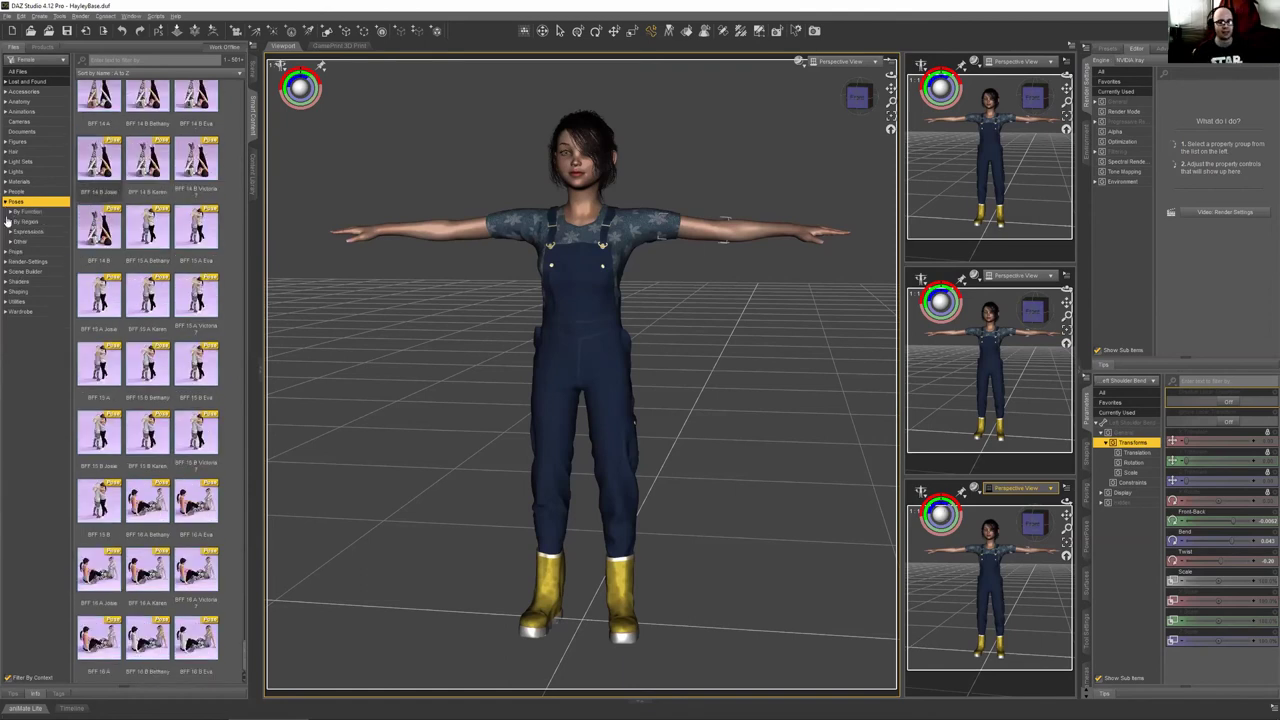
{"action": "left_click", "coordinate": [10, 213]}
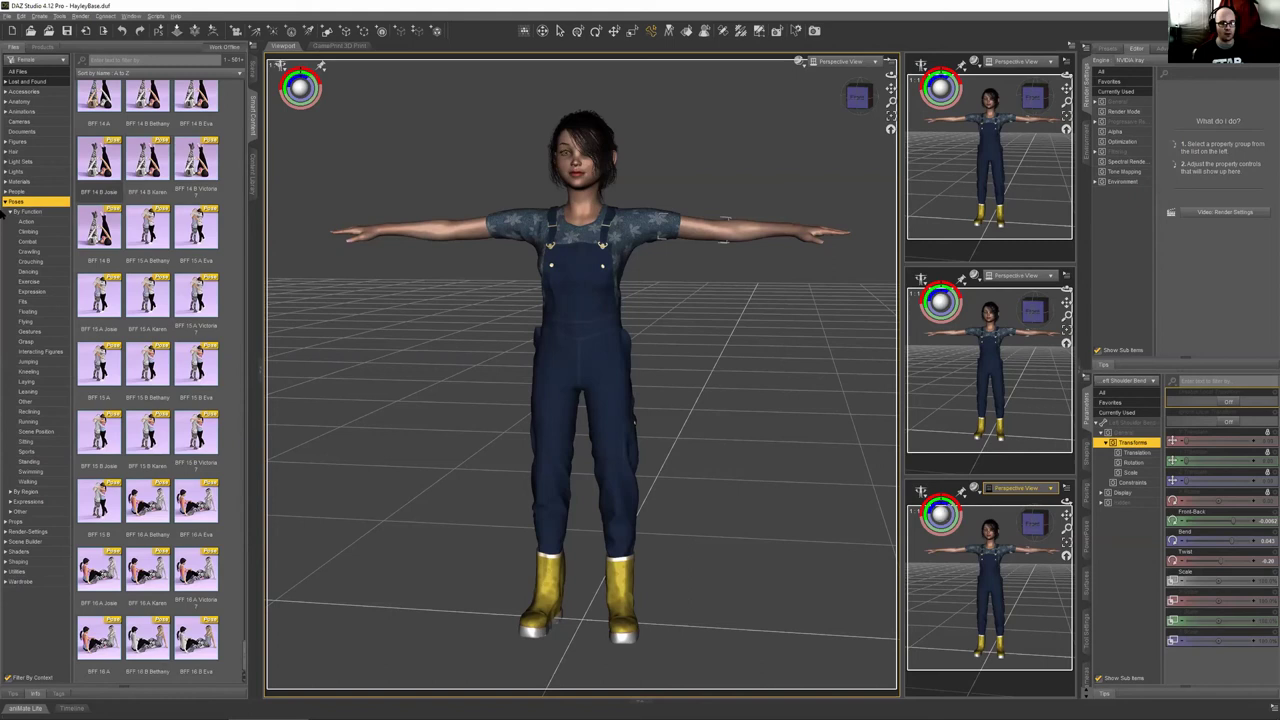
{"action": "left_click", "coordinate": [10, 212]}
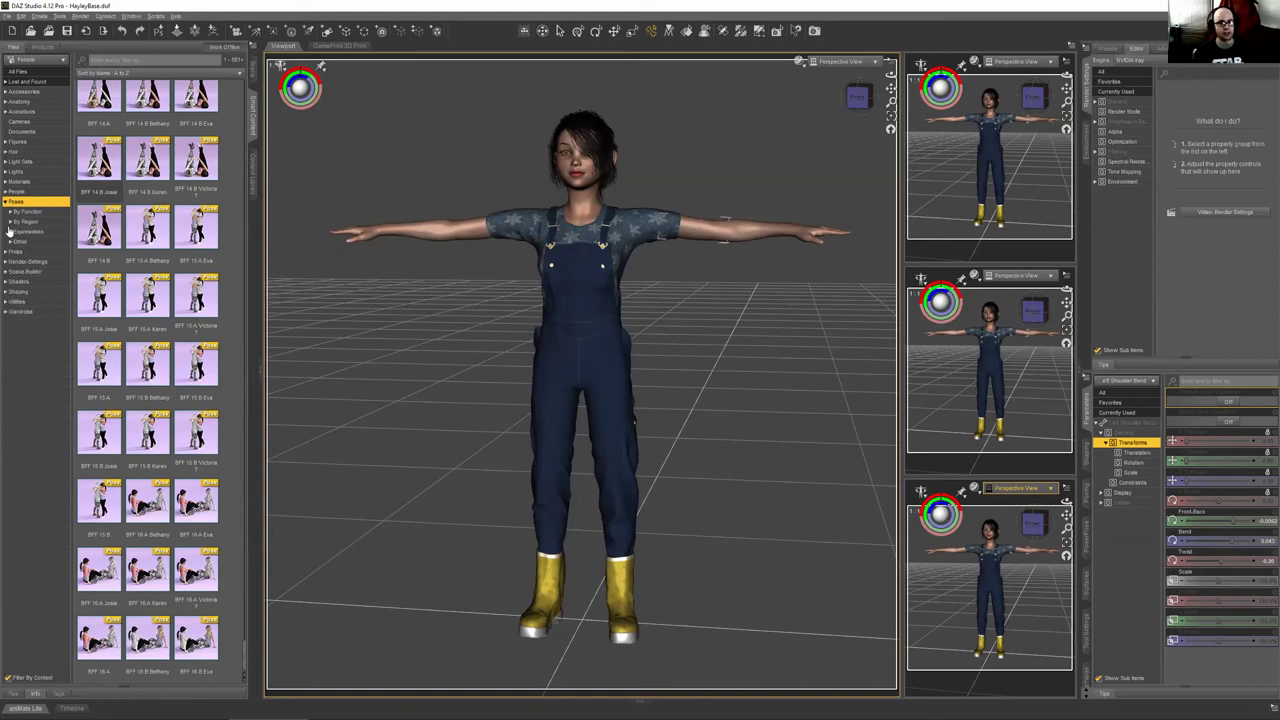
{"action": "left_click", "coordinate": [10, 222]}
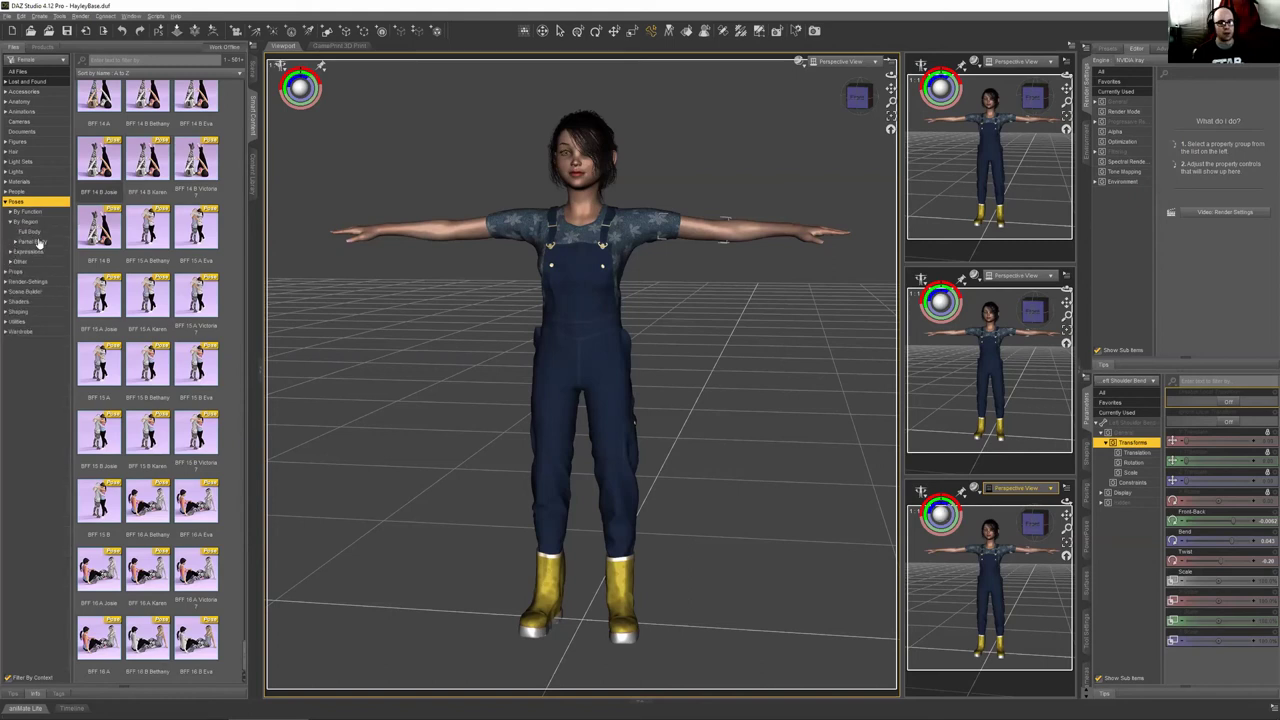
Select the Genesis 3 Female figure's root node and list its Partial Body poses under By Region
{"action": "left_click", "coordinate": [32, 242]}
{"action": "left_click", "coordinate": [15, 242]}
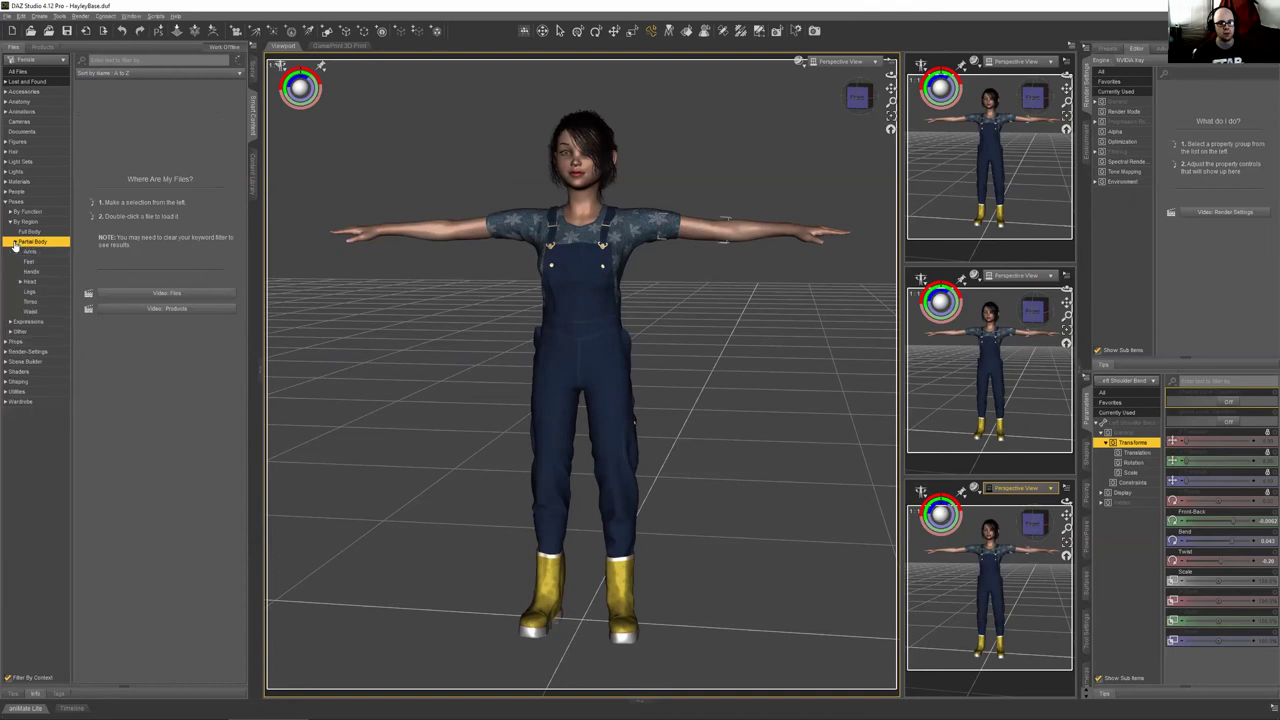
{"action": "left_click", "coordinate": [258, 73]}
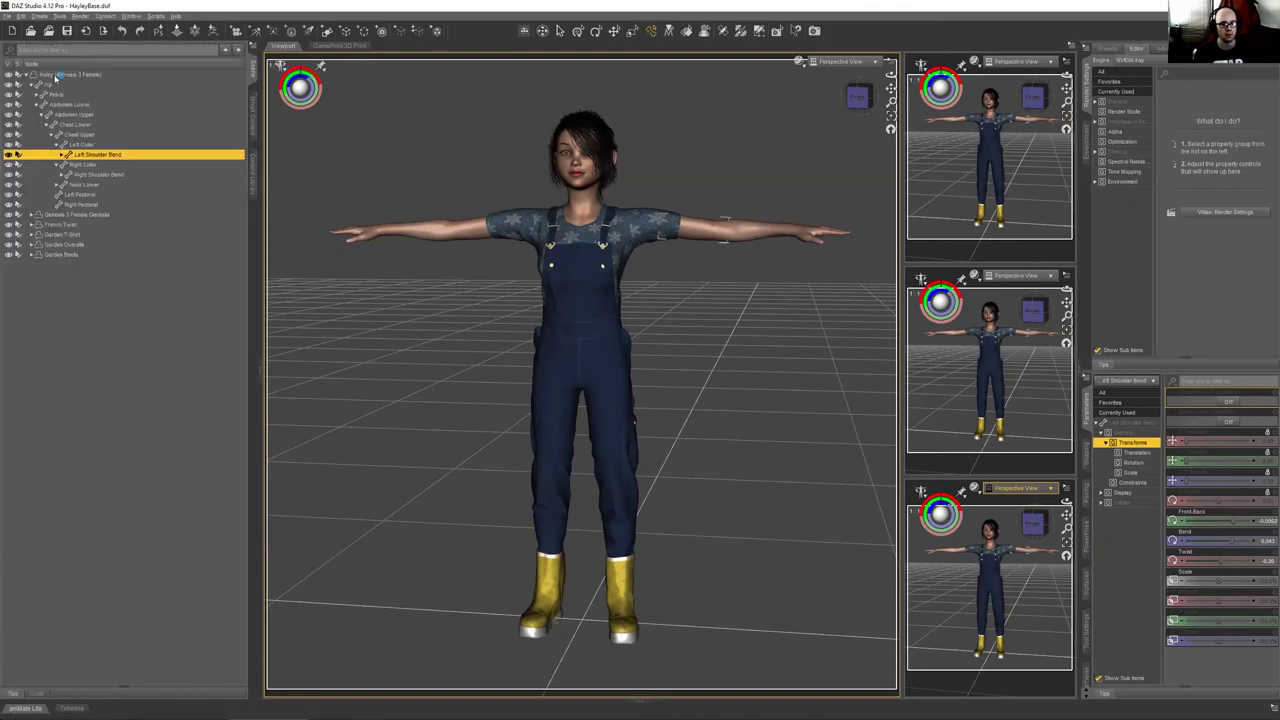
{"action": "left_click", "coordinate": [80, 74]}
{"action": "left_click", "coordinate": [253, 171]}
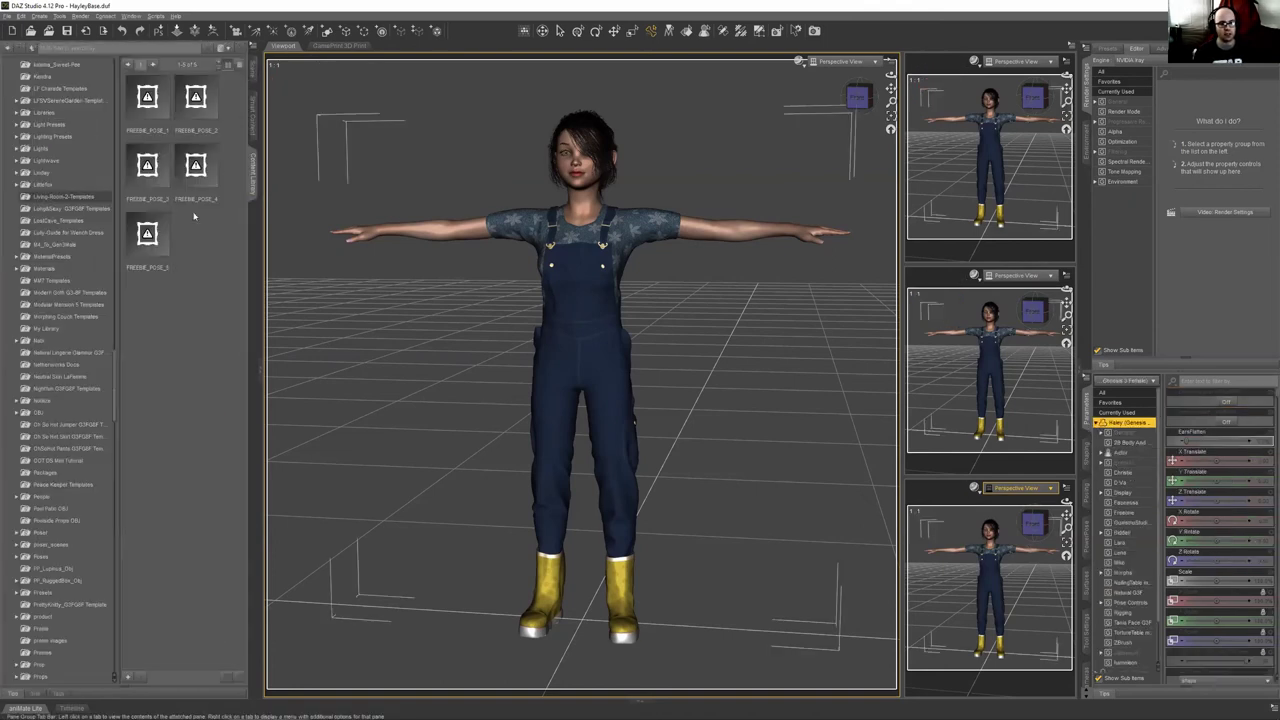
{"action": "left_click", "coordinate": [253, 100]}
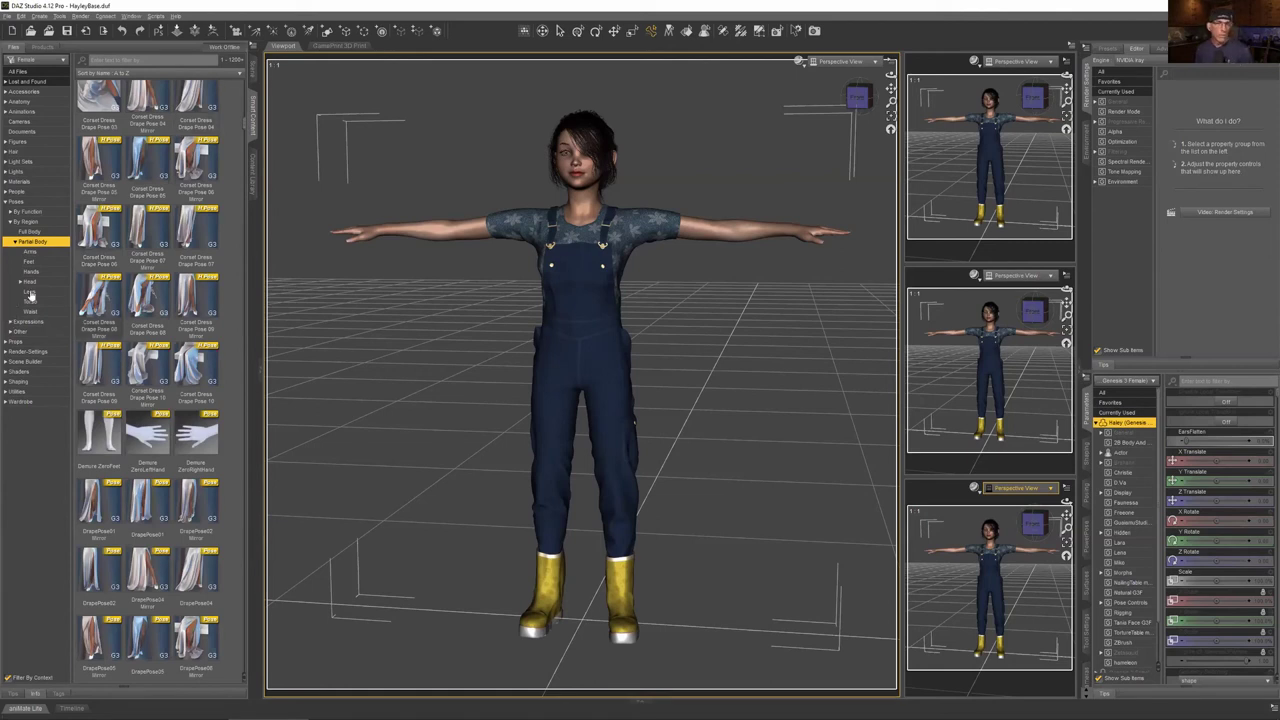
Apply the Set 22 G3F Left Arm partial pose from the Arms category to the figure
{"action": "left_click", "coordinate": [35, 252]}
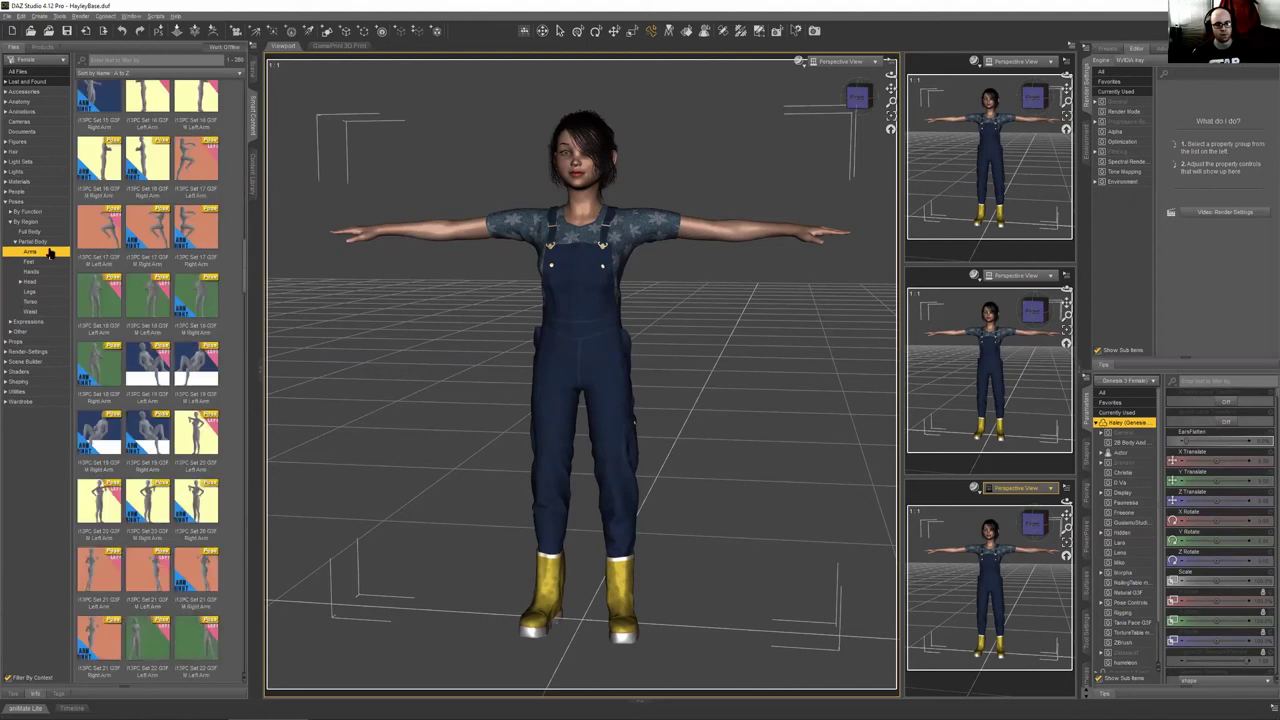
{"action": "scroll", "coordinate": [118, 335], "scroll_direction": "down", "scroll_amount": 5}
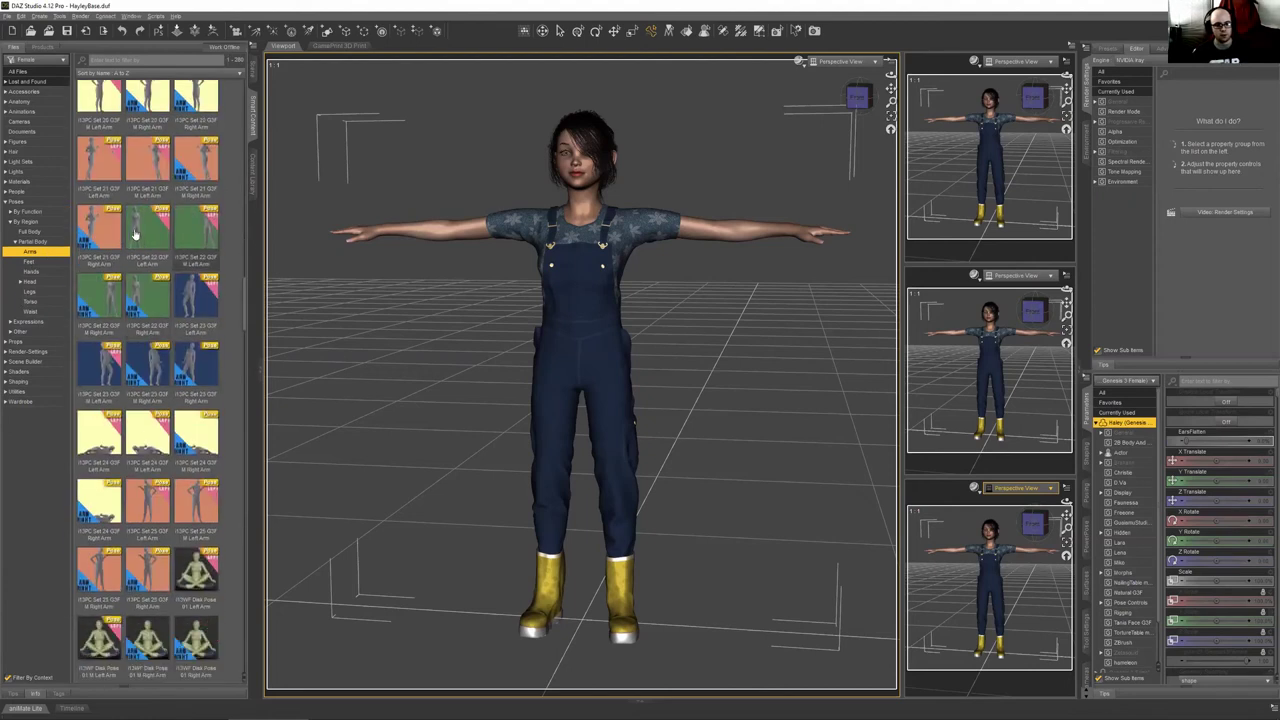
{"action": "double_click", "coordinate": [148, 236]}
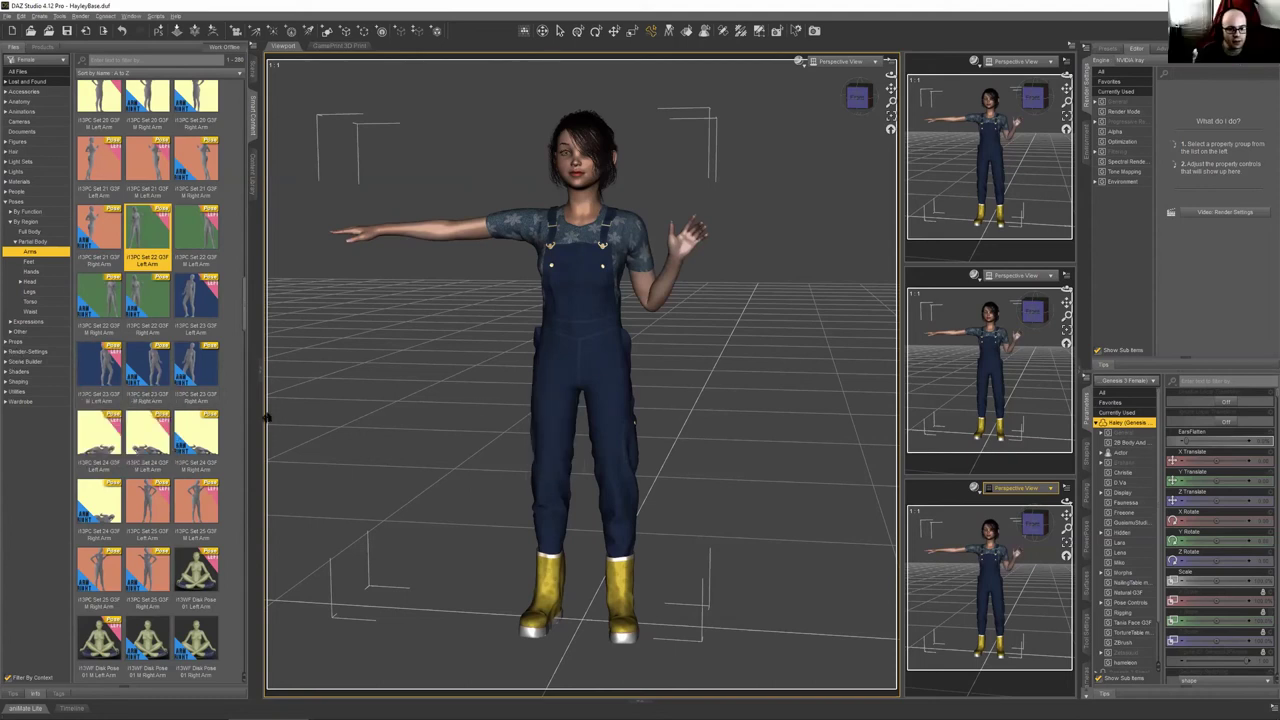
Browse the arm poses, try the Set 03 G3F M Right Arm pose on the figure, and undo it
{"action": "scroll", "coordinate": [183, 360], "scroll_direction": "down", "scroll_amount": 10}
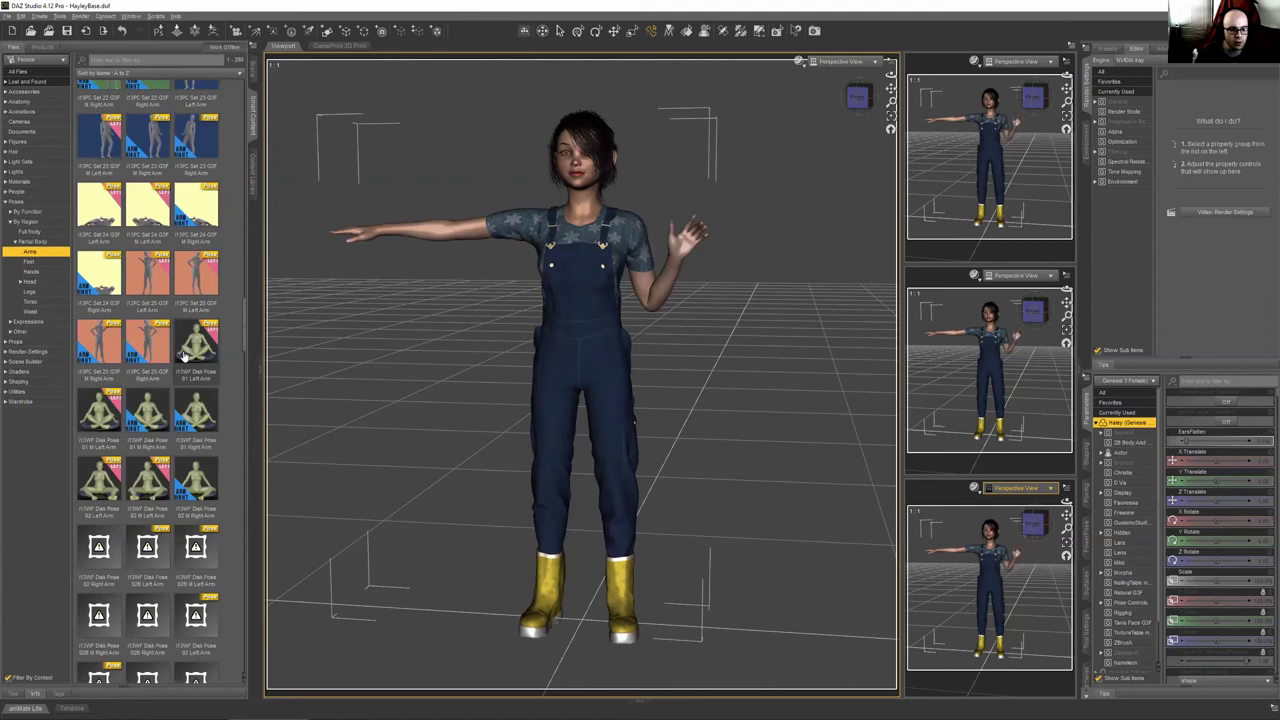
{"action": "scroll", "coordinate": [183, 360], "scroll_direction": "down", "scroll_amount": 3}
{"action": "scroll", "coordinate": [183, 360], "scroll_direction": "down", "scroll_amount": 6}
{"action": "scroll", "coordinate": [147, 378], "scroll_direction": "up", "scroll_amount": 15}
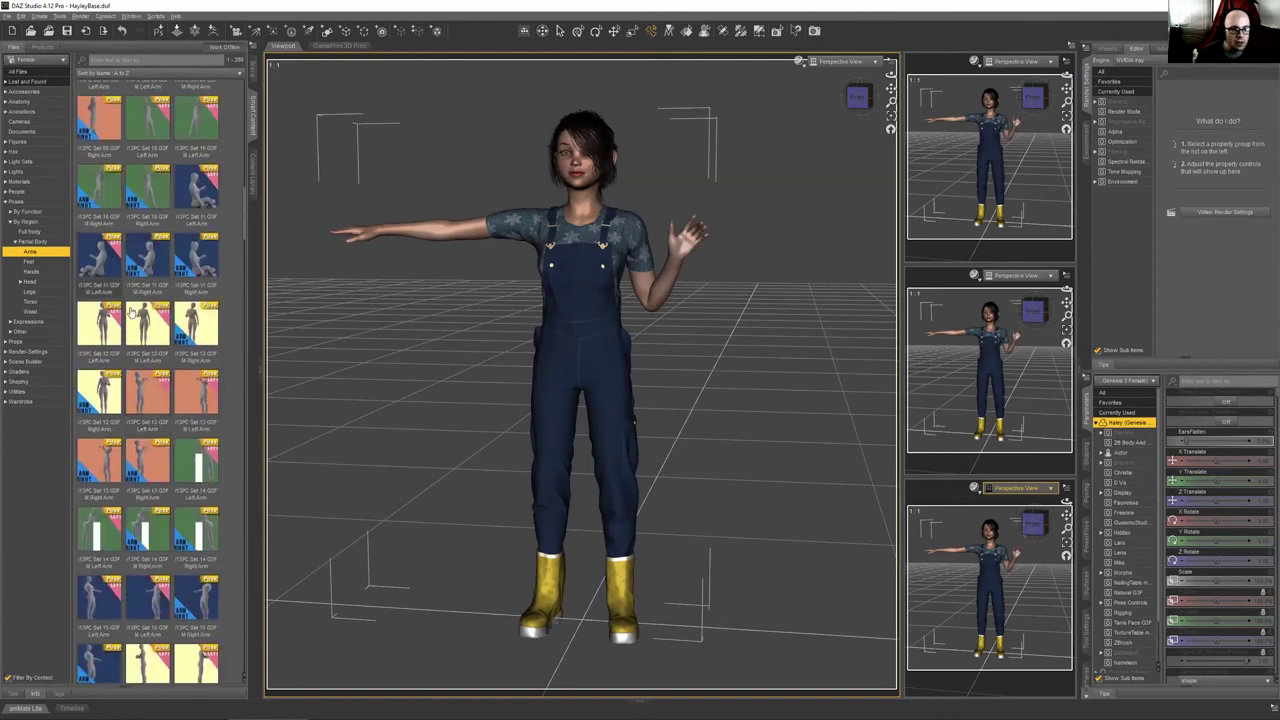
{"action": "scroll", "coordinate": [100, 195], "scroll_direction": "up", "scroll_amount": 10}
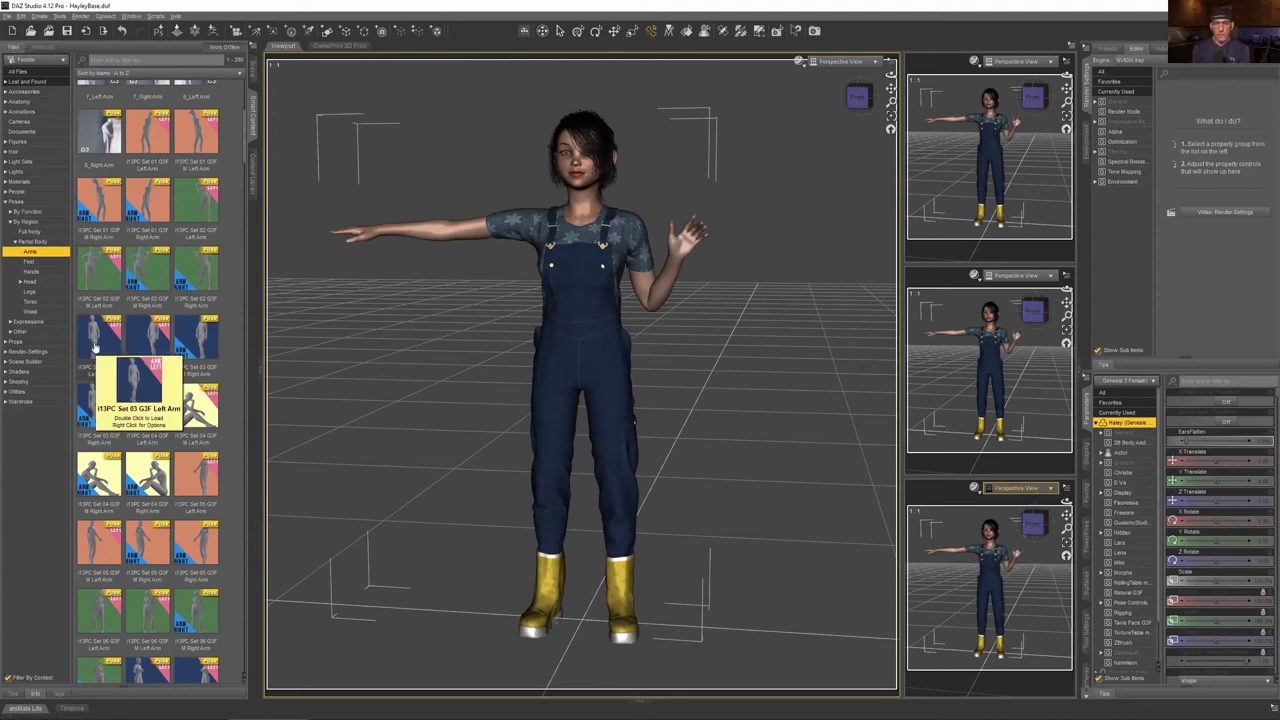
{"action": "double_click", "coordinate": [196, 340]}
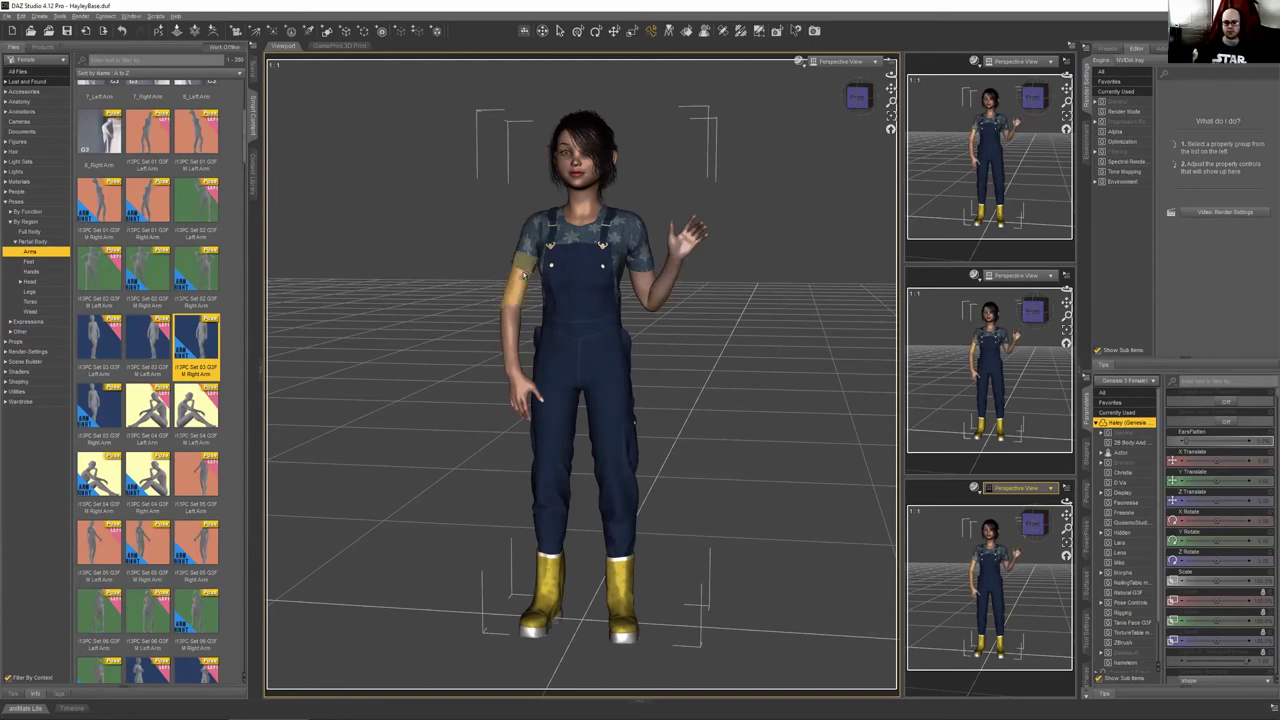
{"action": "left_click", "coordinate": [522, 272]}
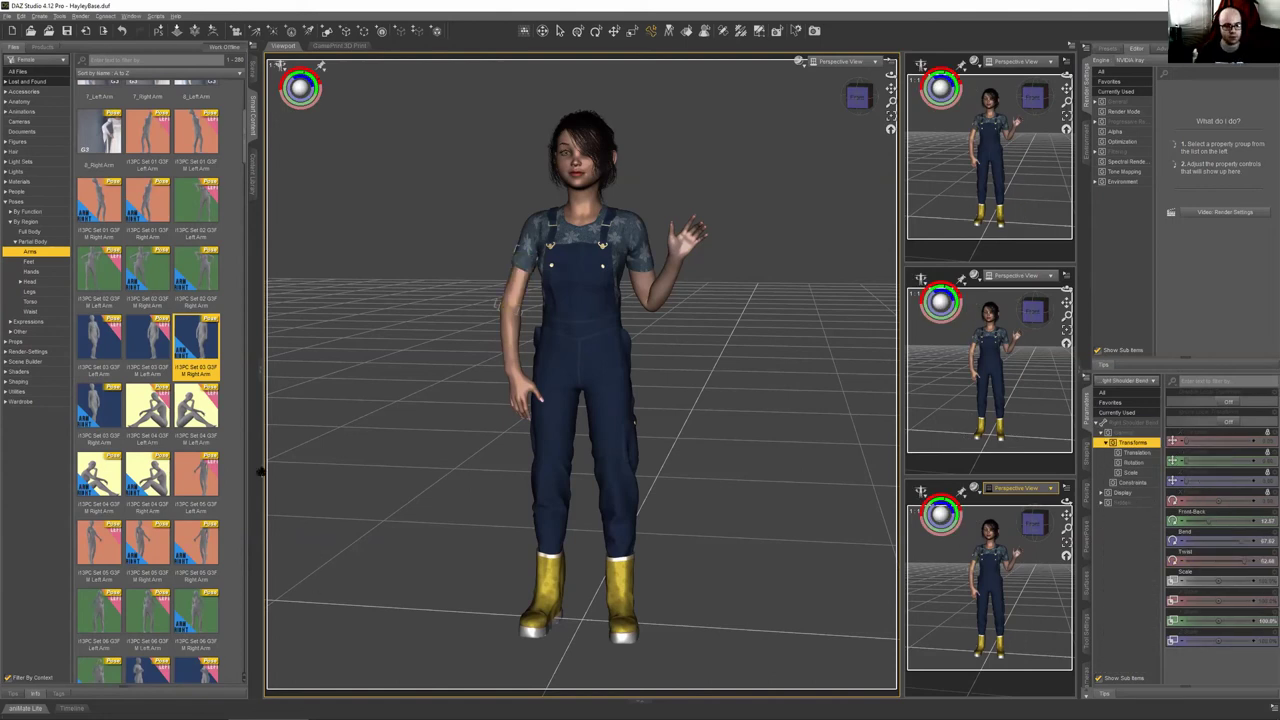
{"action": "key", "text": "ctrl+z"}
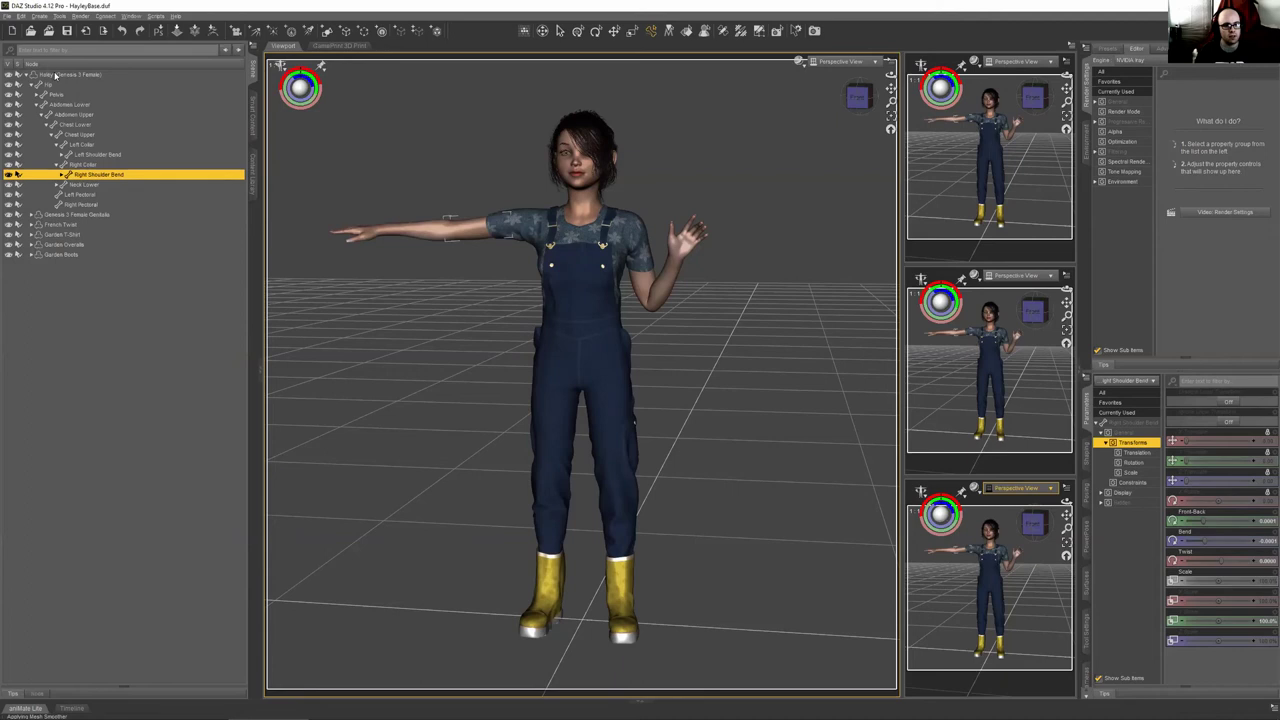
Reselect the whole figure, try a Right Arm pose with the hand raised to the head, and undo both applied arm poses
{"action": "left_click", "coordinate": [57, 75]}
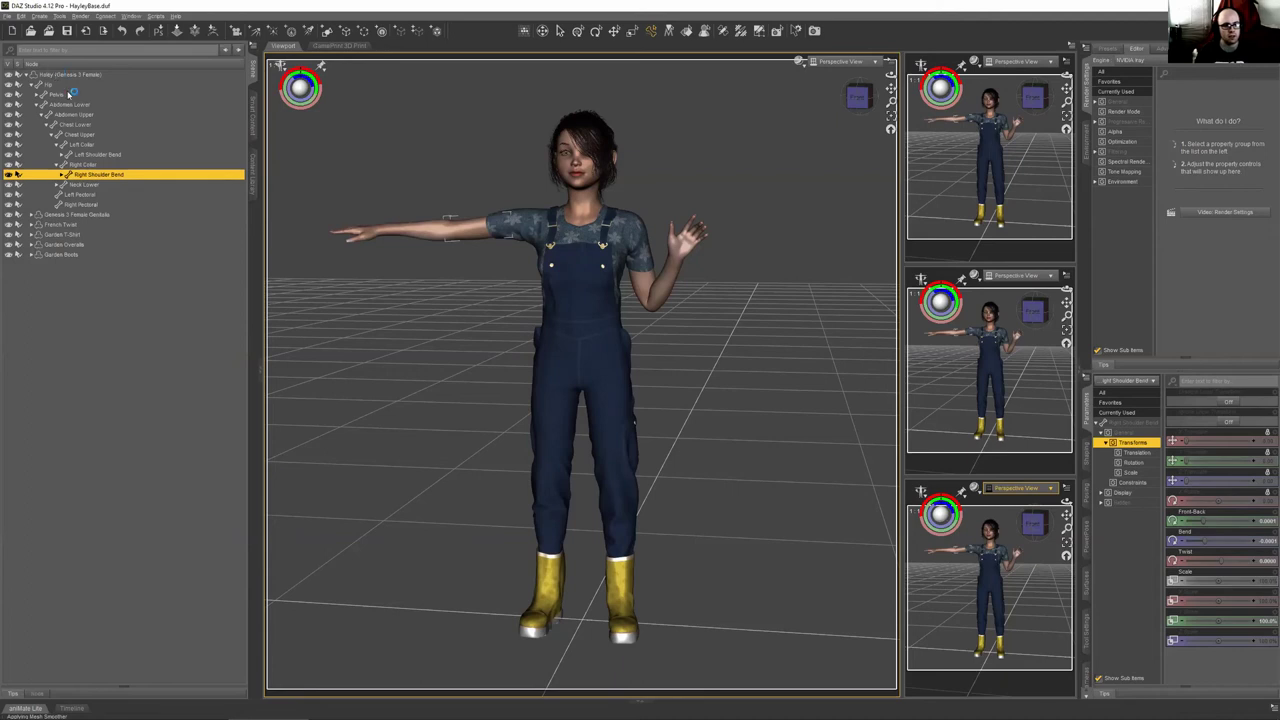
{"action": "left_click", "coordinate": [251, 130]}
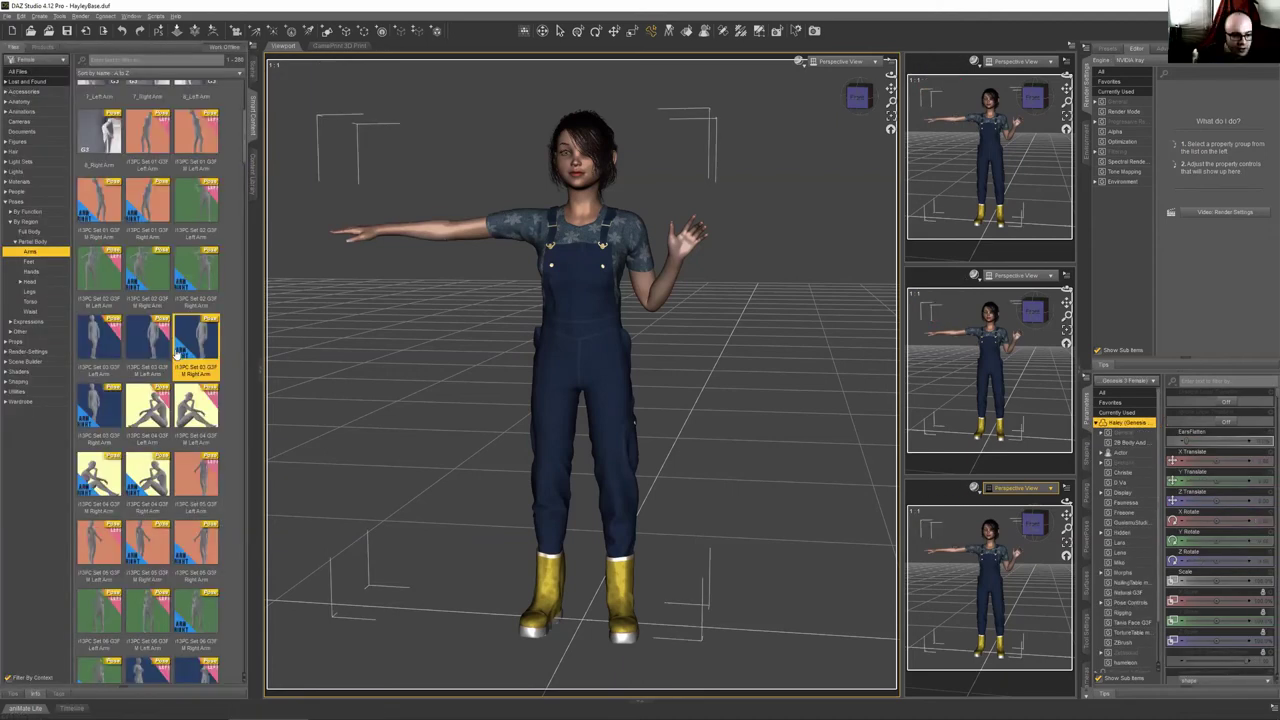
{"action": "scroll", "coordinate": [177, 352], "scroll_direction": "down", "scroll_amount": 5}
{"action": "scroll", "coordinate": [155, 338], "scroll_direction": "down", "scroll_amount": 6}
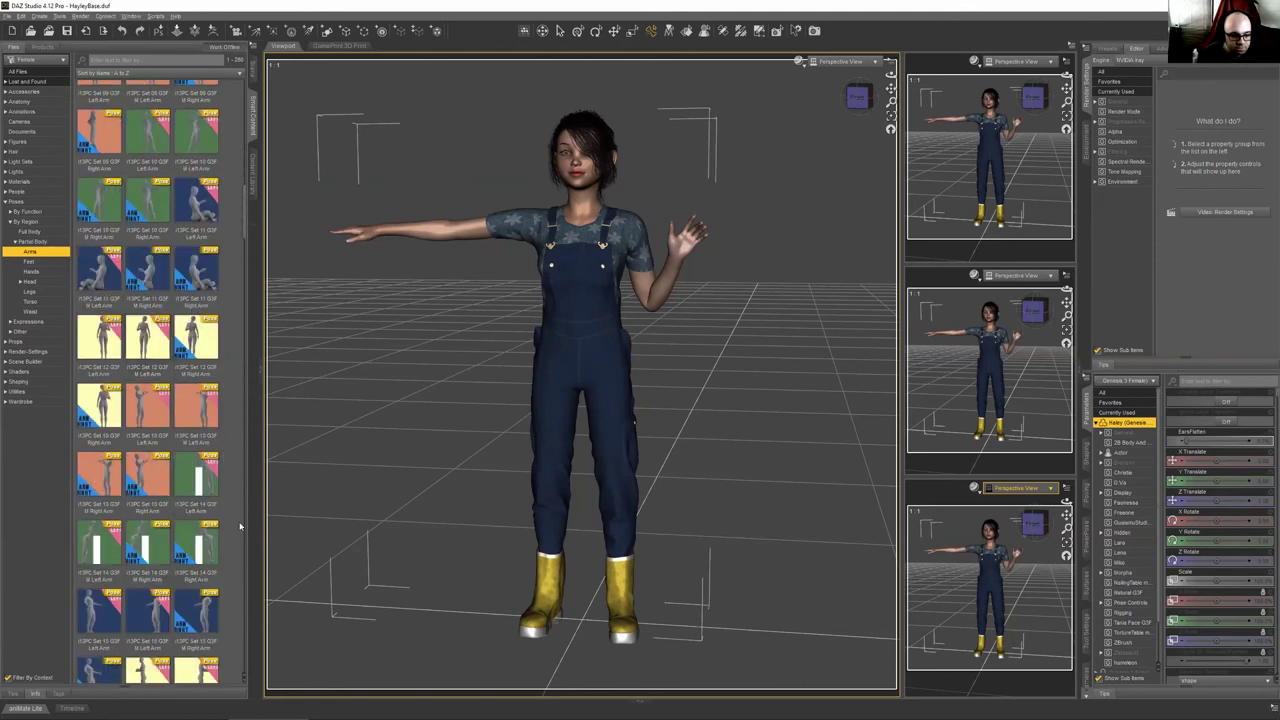
{"action": "scroll", "coordinate": [205, 548], "scroll_direction": "down", "scroll_amount": 8}
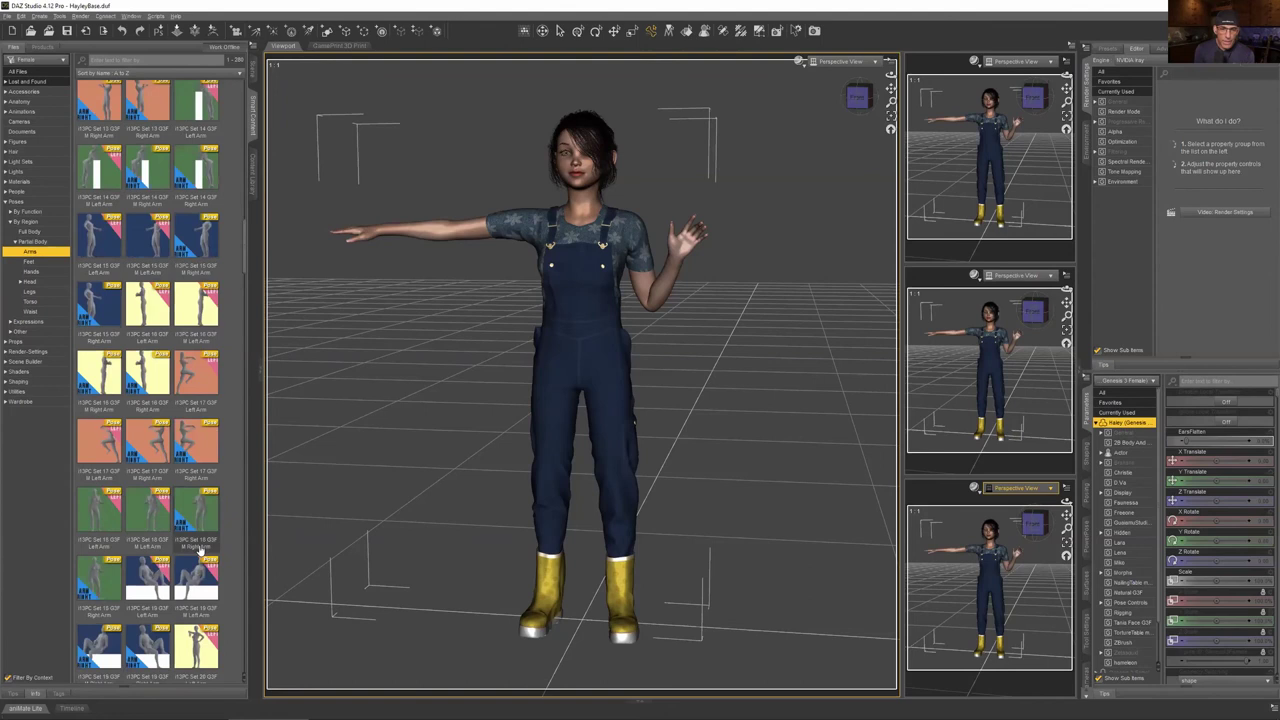
{"action": "scroll", "coordinate": [104, 400], "scroll_direction": "down", "scroll_amount": 6}
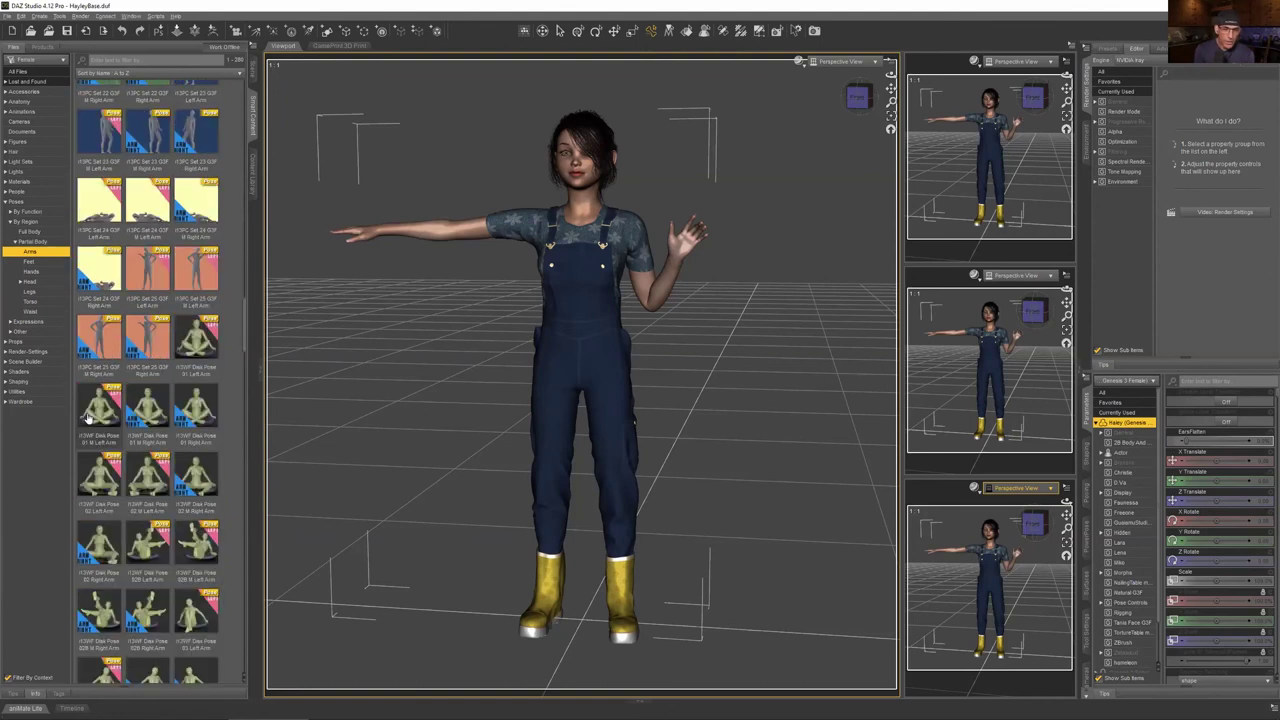
{"action": "scroll", "coordinate": [152, 422], "scroll_direction": "down", "scroll_amount": 10}
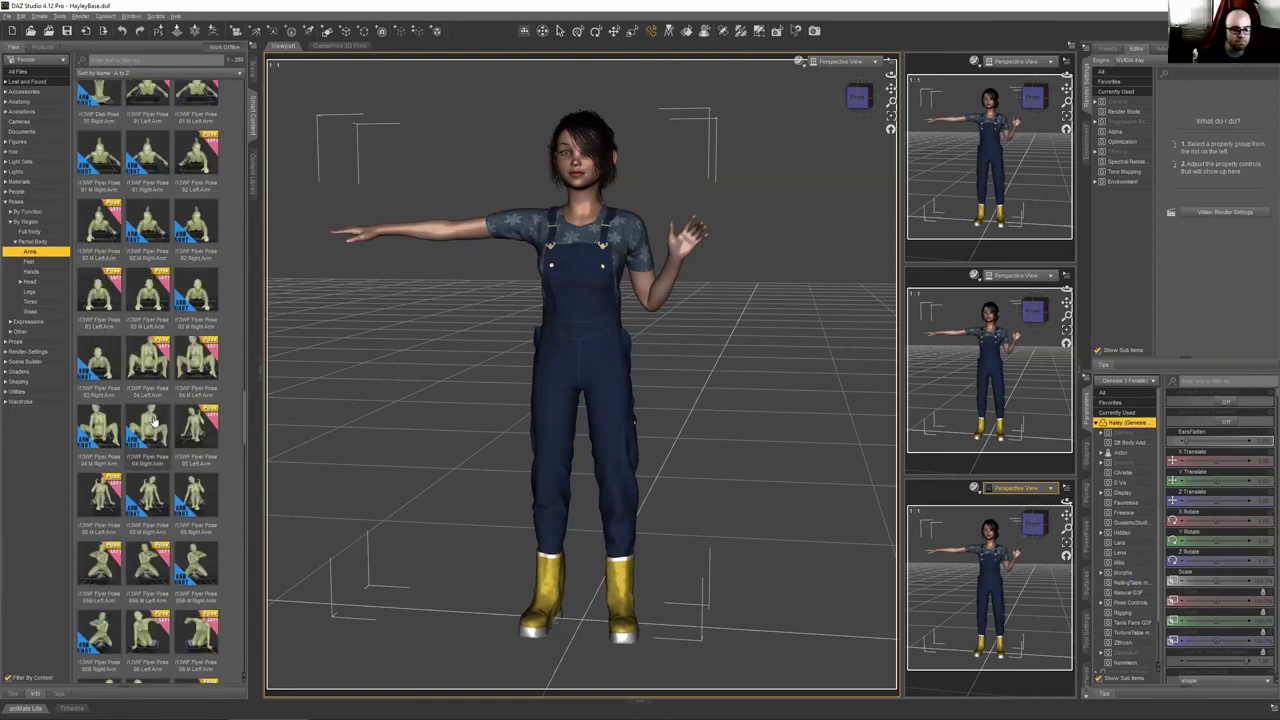
{"action": "scroll", "coordinate": [152, 422], "scroll_direction": "down", "scroll_amount": 7}
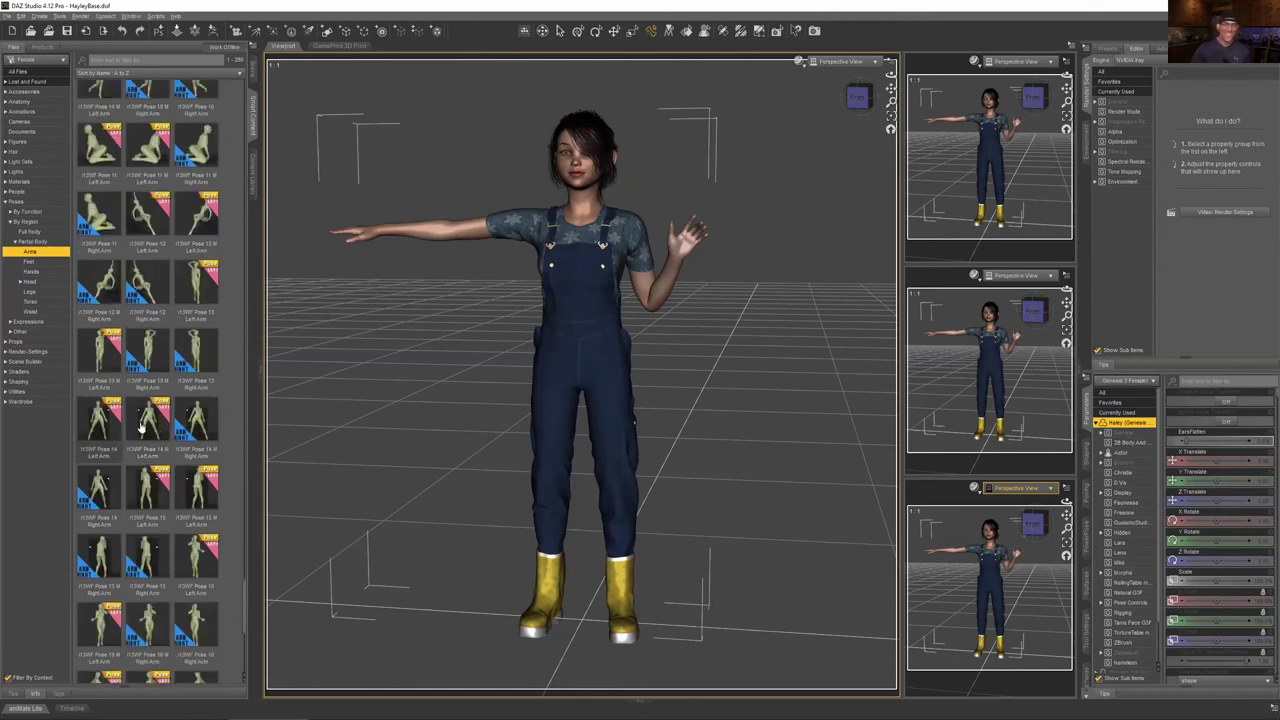
{"action": "scroll", "coordinate": [140, 447], "scroll_direction": "down", "scroll_amount": 5}
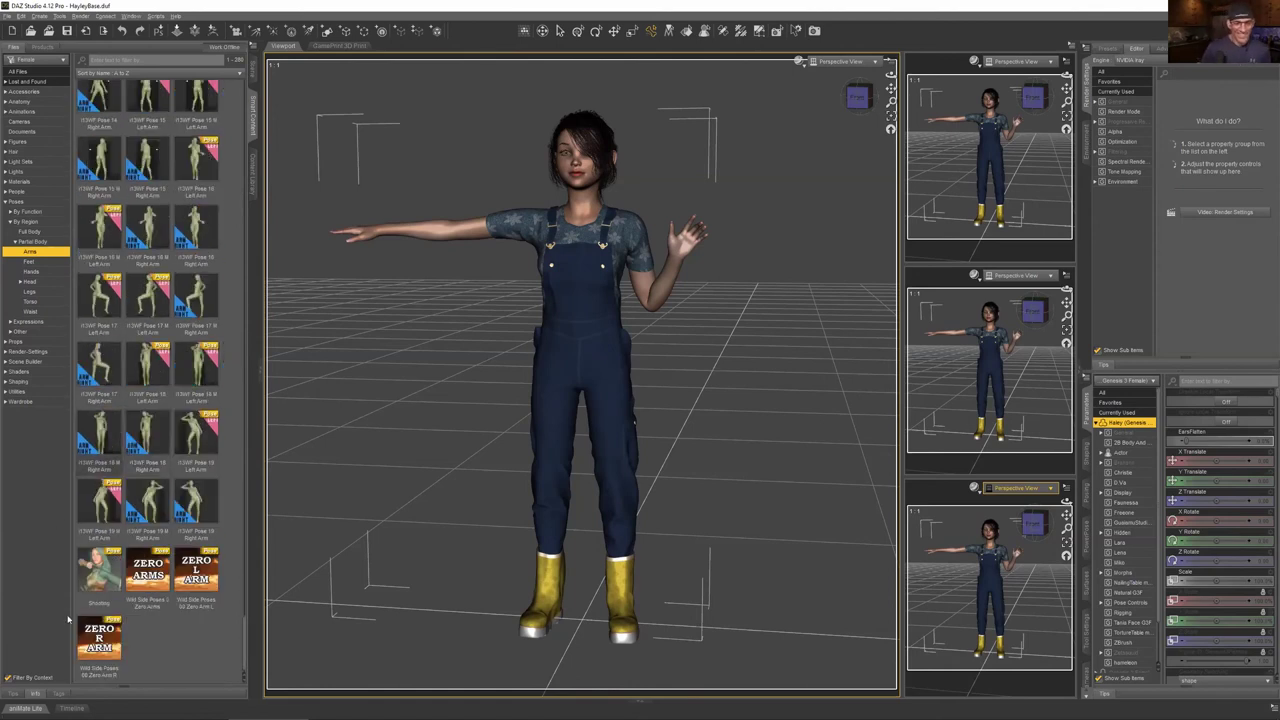
{"action": "double_click", "coordinate": [175, 525]}
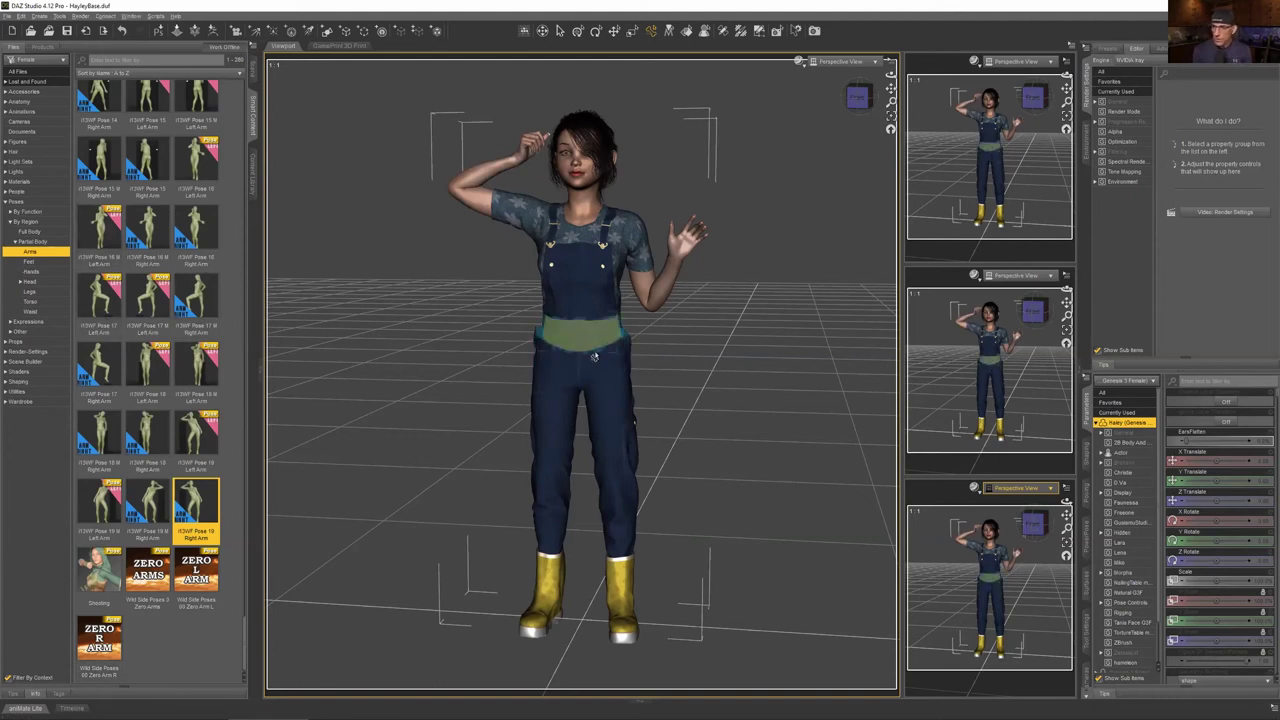
{"action": "key", "text": "ctrl+z"}
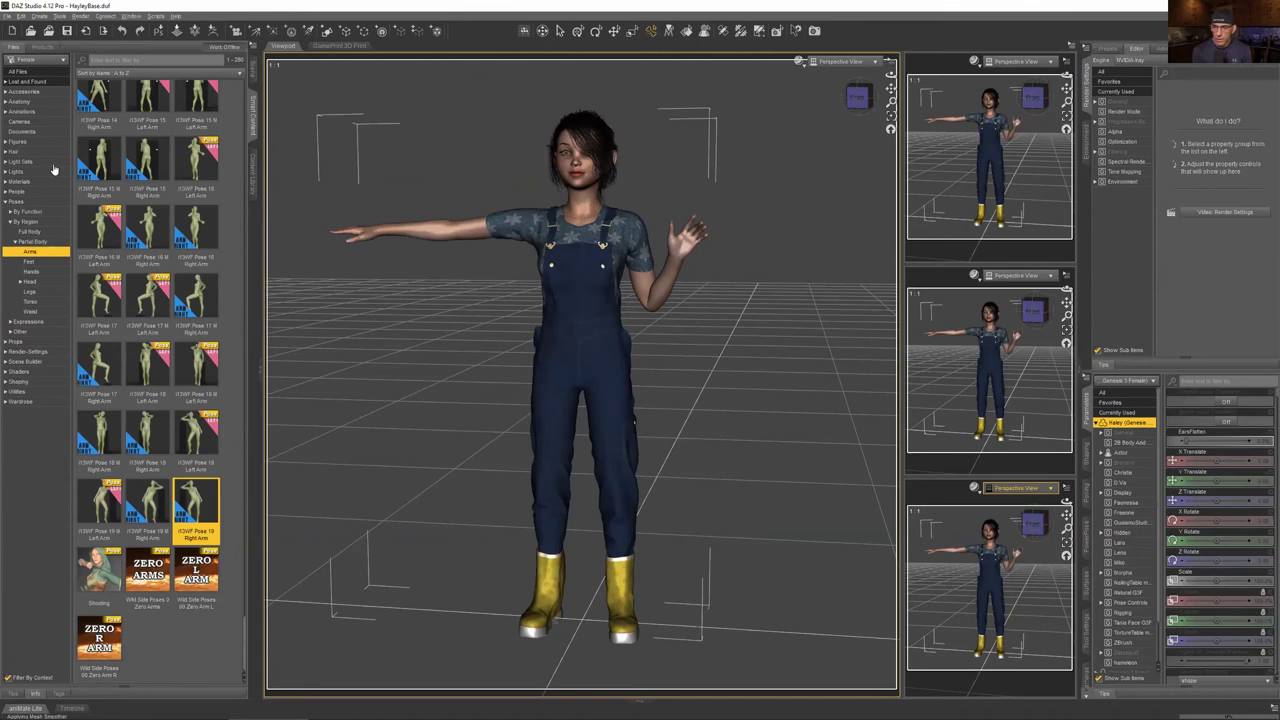
{"action": "key", "text": "ctrl+z"}
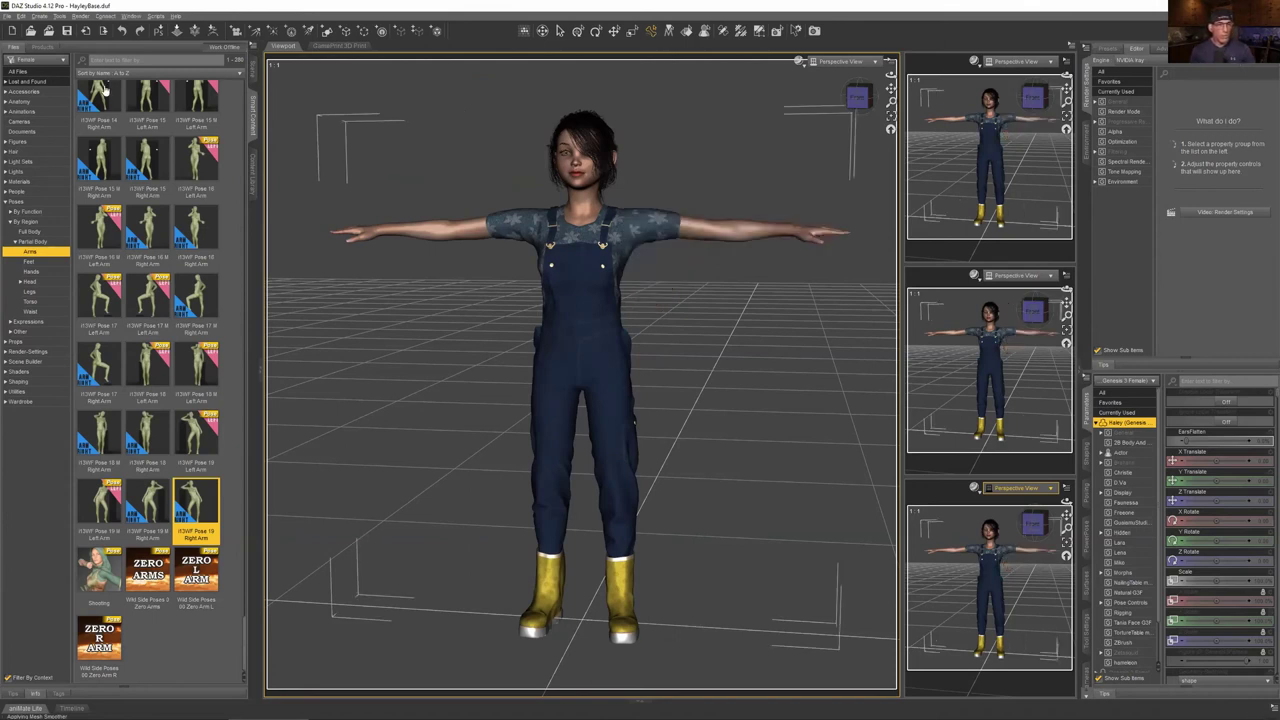
List the Standing poses under the By Function pose categories
{"action": "left_click", "coordinate": [9, 222]}
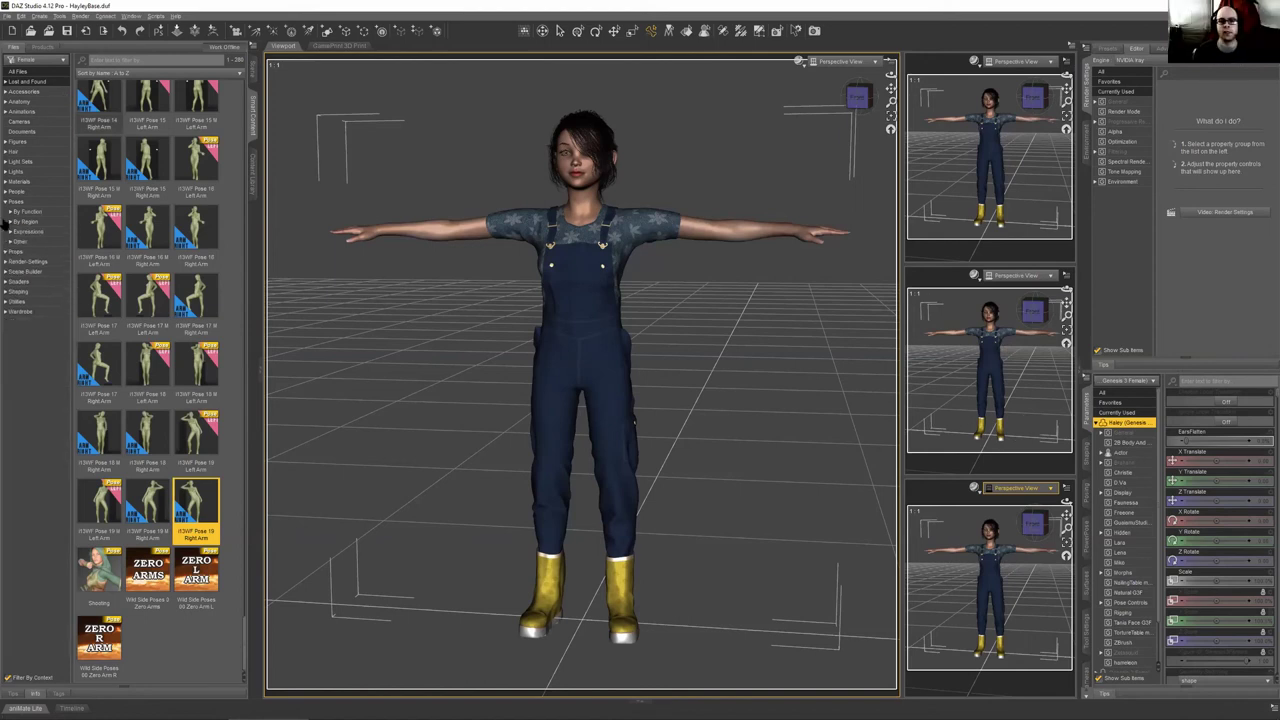
{"action": "mouse_move", "coordinate": [150, 120]}
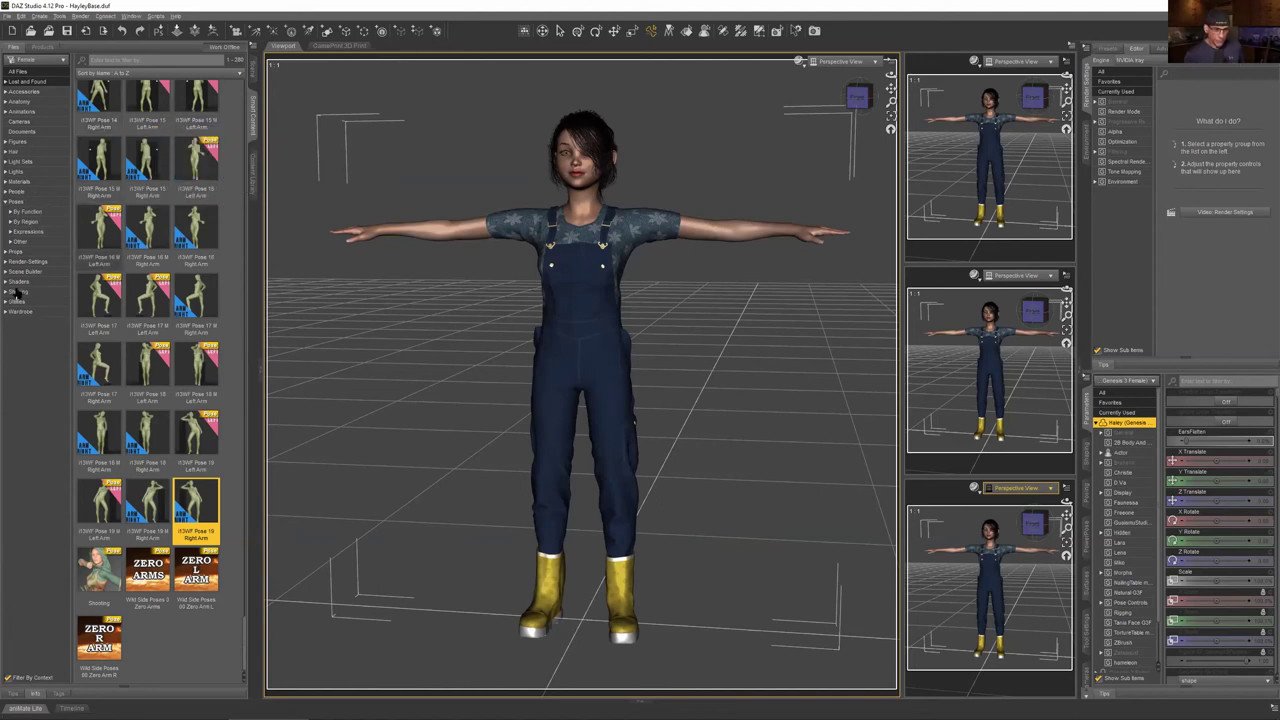
{"action": "left_click", "coordinate": [10, 216]}
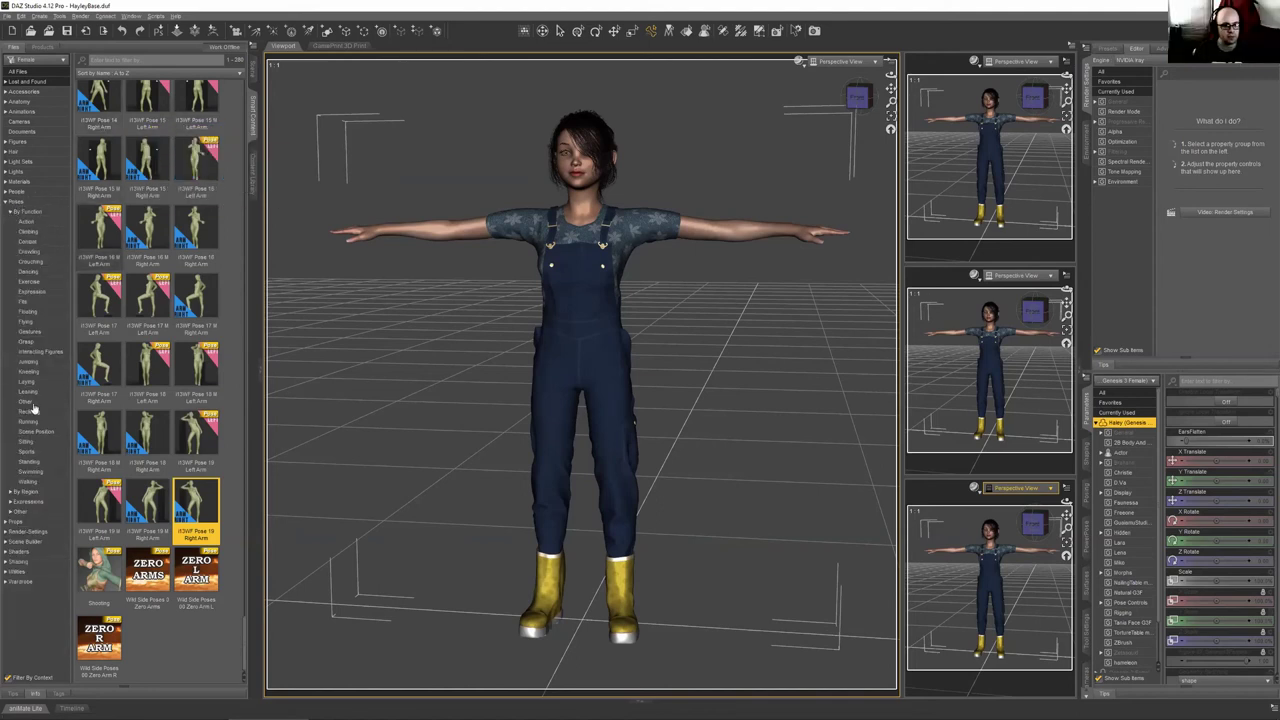
{"action": "left_click", "coordinate": [30, 461]}
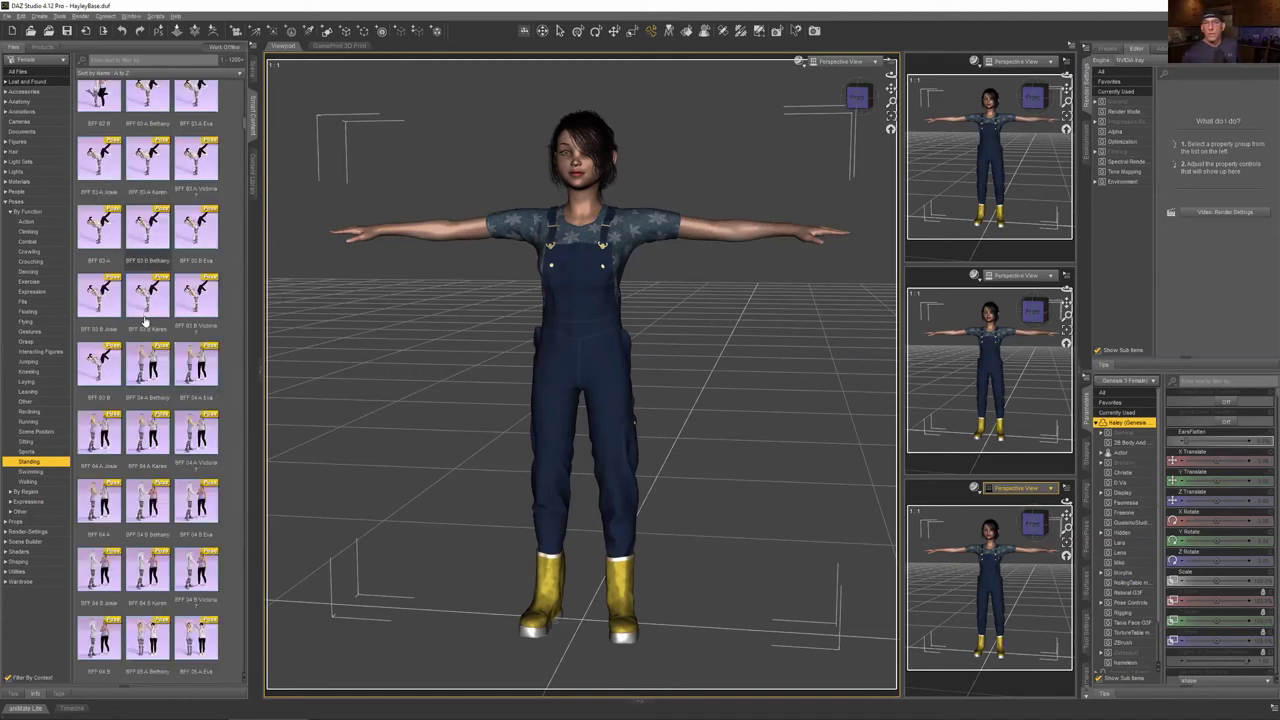
Find the i13SC 12 full-body pose among the Standing poses and apply it to the figure
{"action": "scroll", "coordinate": [146, 320], "scroll_direction": "down", "scroll_amount": 10}
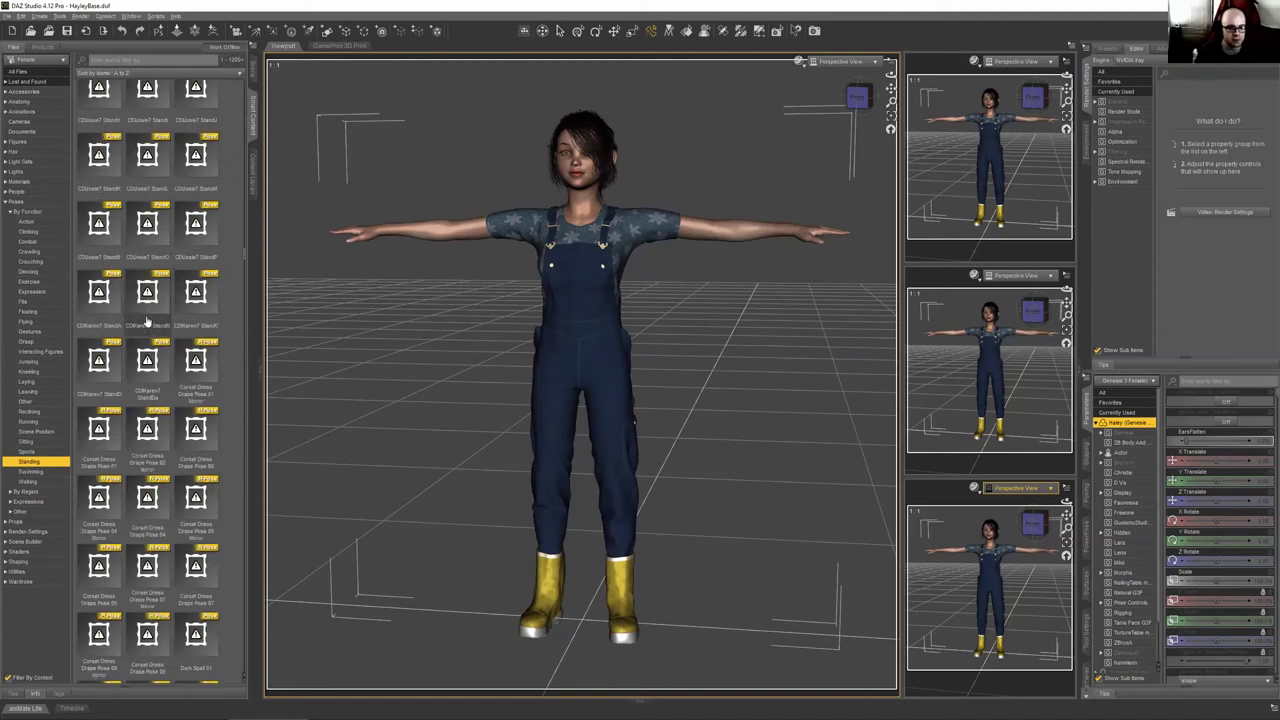
{"action": "scroll", "coordinate": [146, 310], "scroll_direction": "down", "scroll_amount": 8}
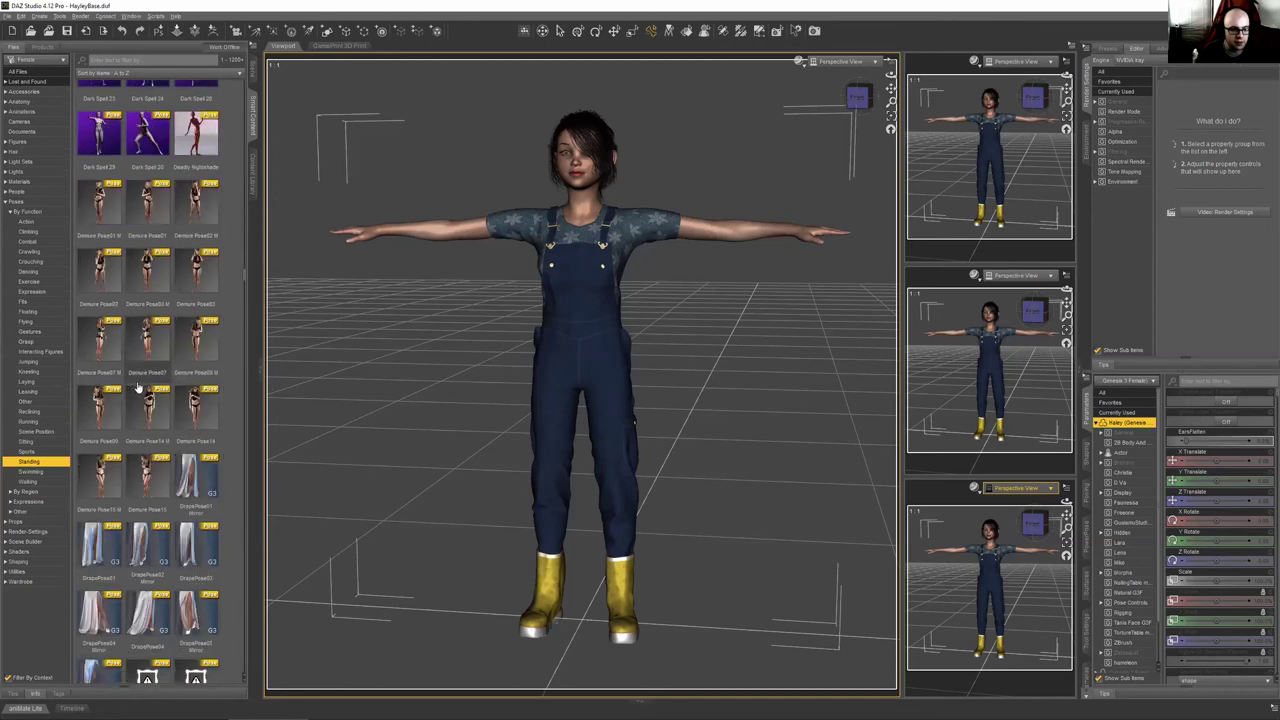
{"action": "scroll", "coordinate": [138, 385], "scroll_direction": "down", "scroll_amount": 6}
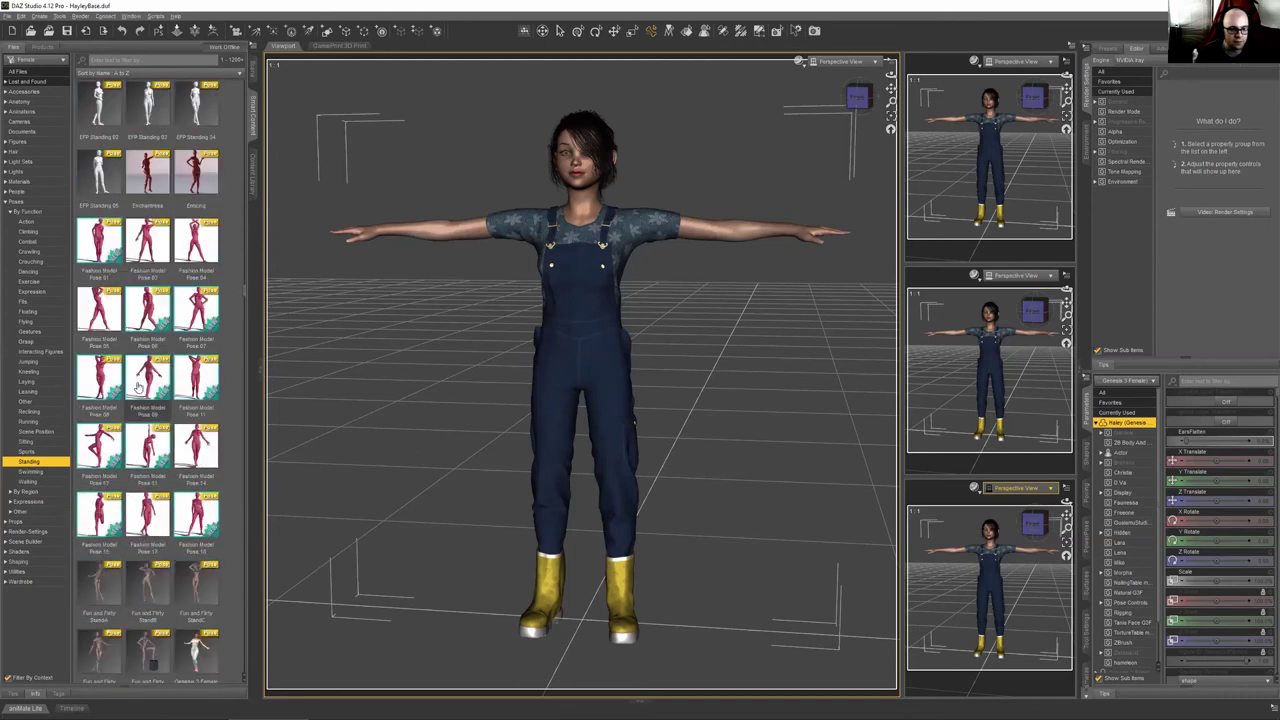
{"action": "scroll", "coordinate": [138, 387], "scroll_direction": "down", "scroll_amount": 6}
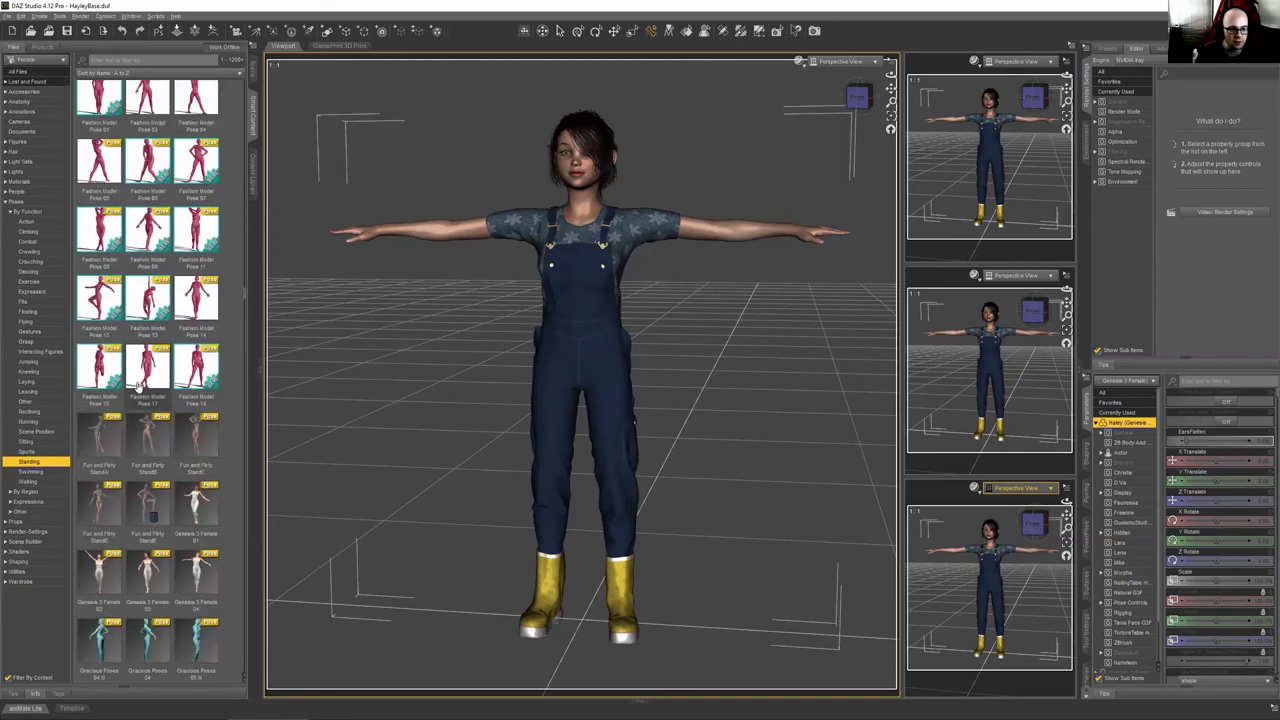
{"action": "scroll", "coordinate": [133, 346], "scroll_direction": "down", "scroll_amount": 8}
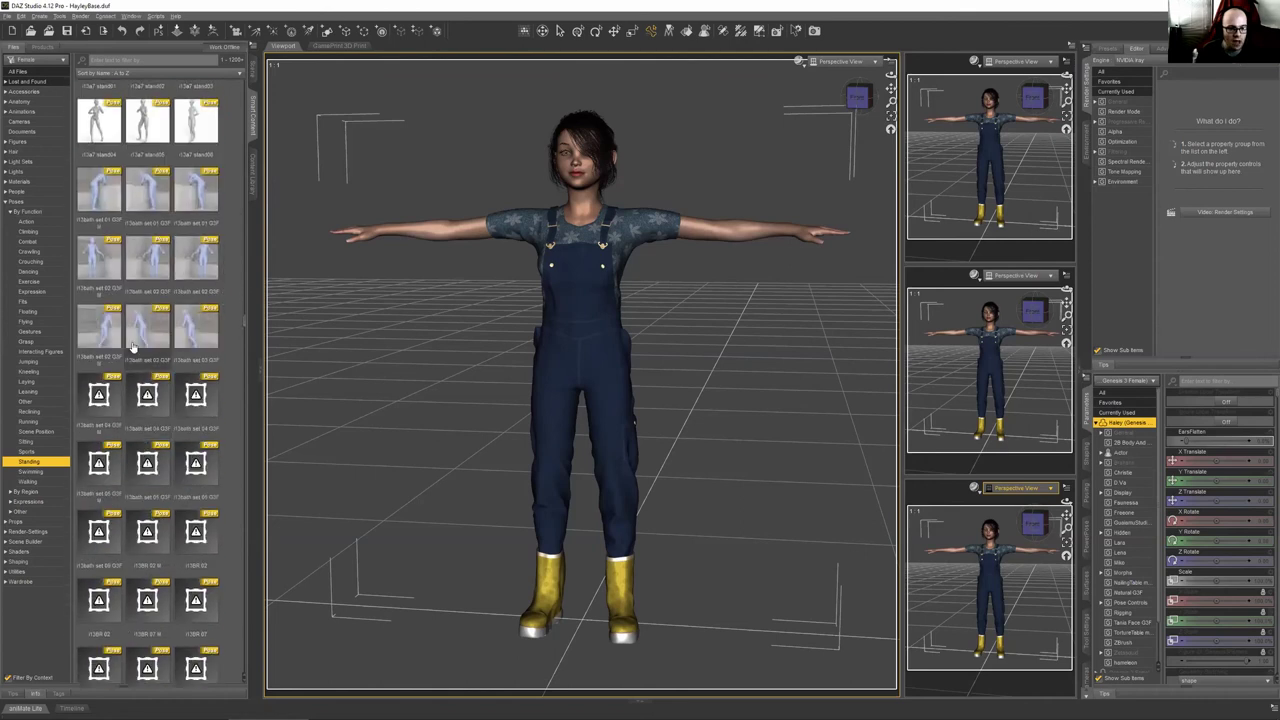
{"action": "scroll", "coordinate": [133, 346], "scroll_direction": "down", "scroll_amount": 8}
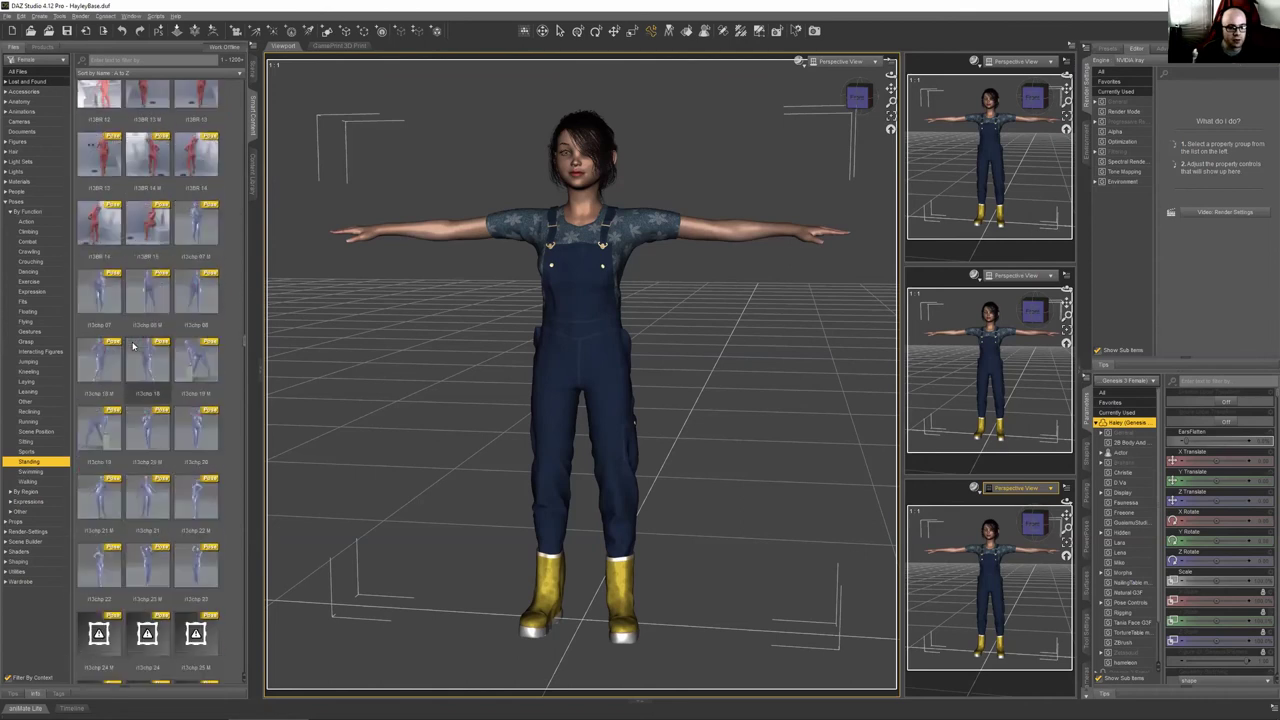
{"action": "scroll", "coordinate": [133, 346], "scroll_direction": "down", "scroll_amount": 8}
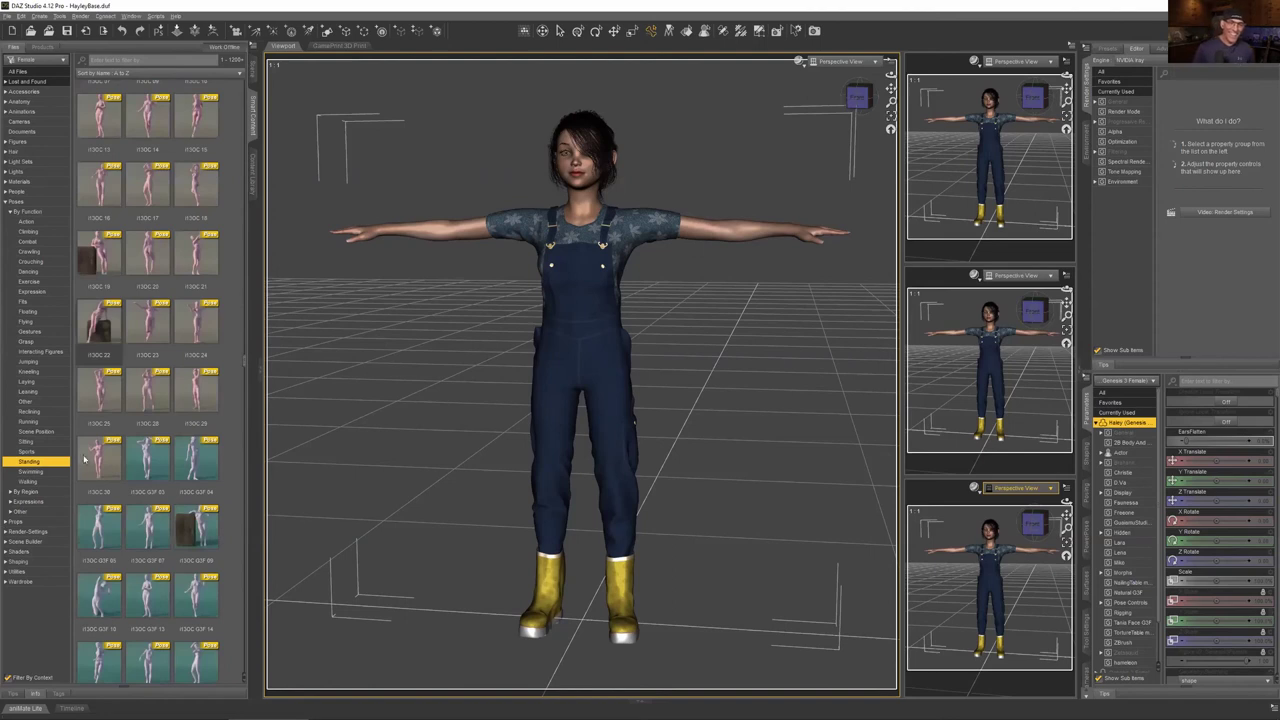
{"action": "scroll", "coordinate": [196, 410], "scroll_direction": "down", "scroll_amount": 3}
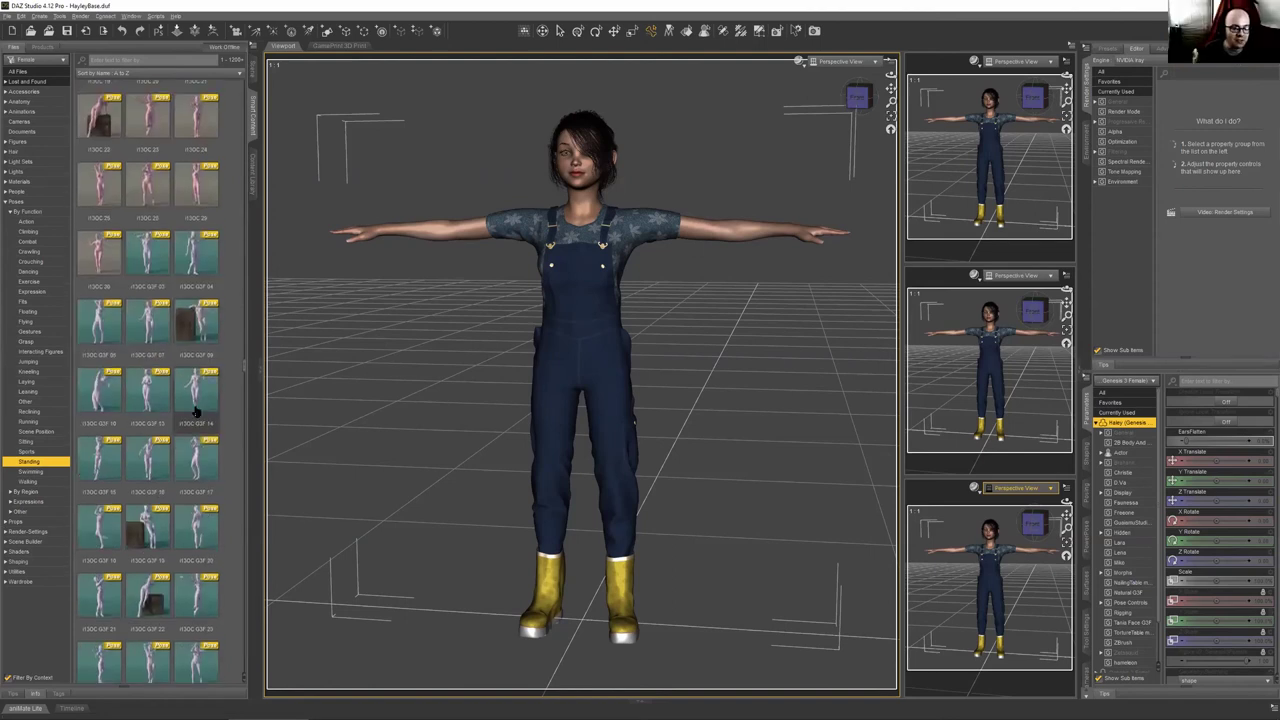
{"action": "scroll", "coordinate": [196, 410], "scroll_direction": "down", "scroll_amount": 3}
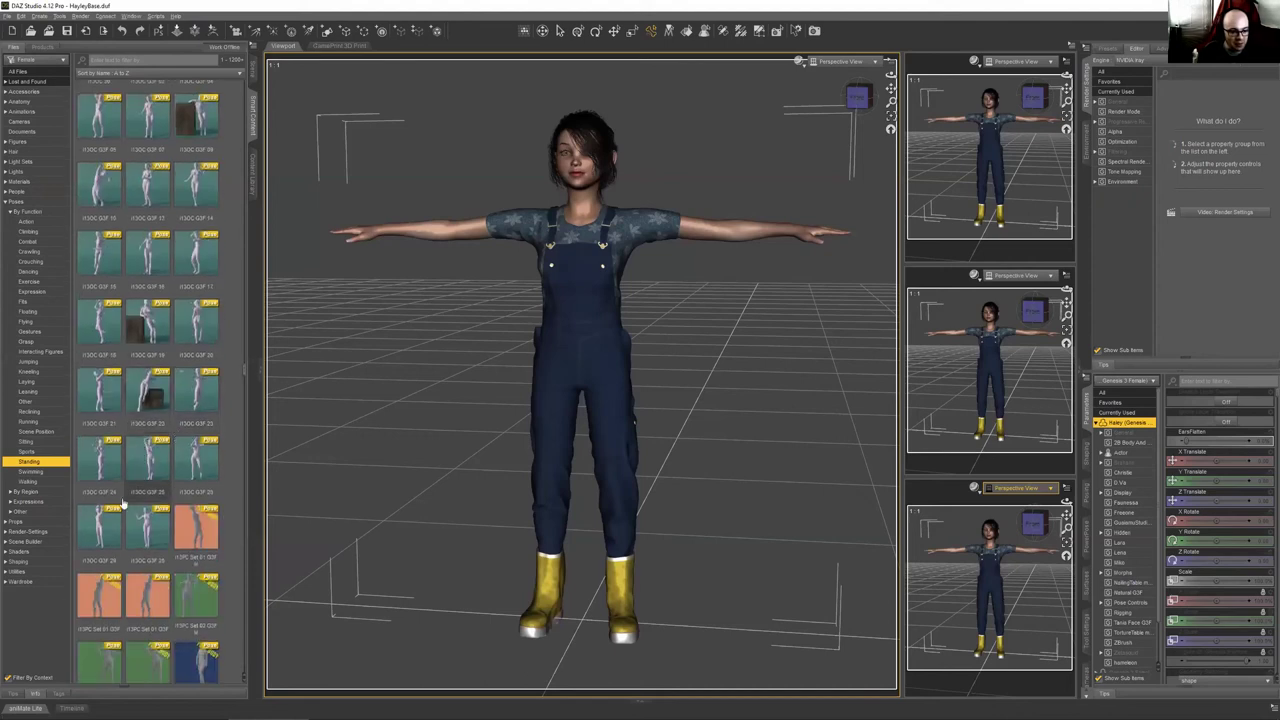
{"action": "scroll", "coordinate": [141, 460], "scroll_direction": "down", "scroll_amount": 6}
{"action": "scroll", "coordinate": [141, 460], "scroll_direction": "down", "scroll_amount": 9}
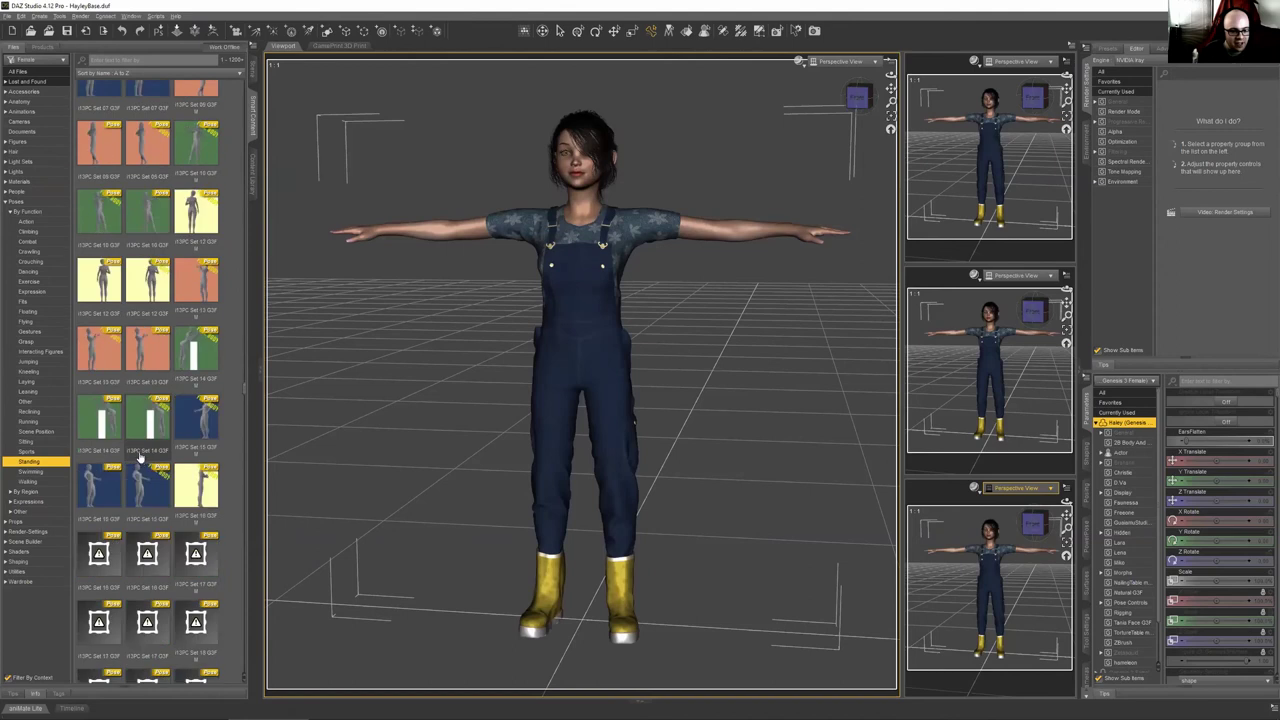
{"action": "scroll", "coordinate": [137, 444], "scroll_direction": "down", "scroll_amount": 7}
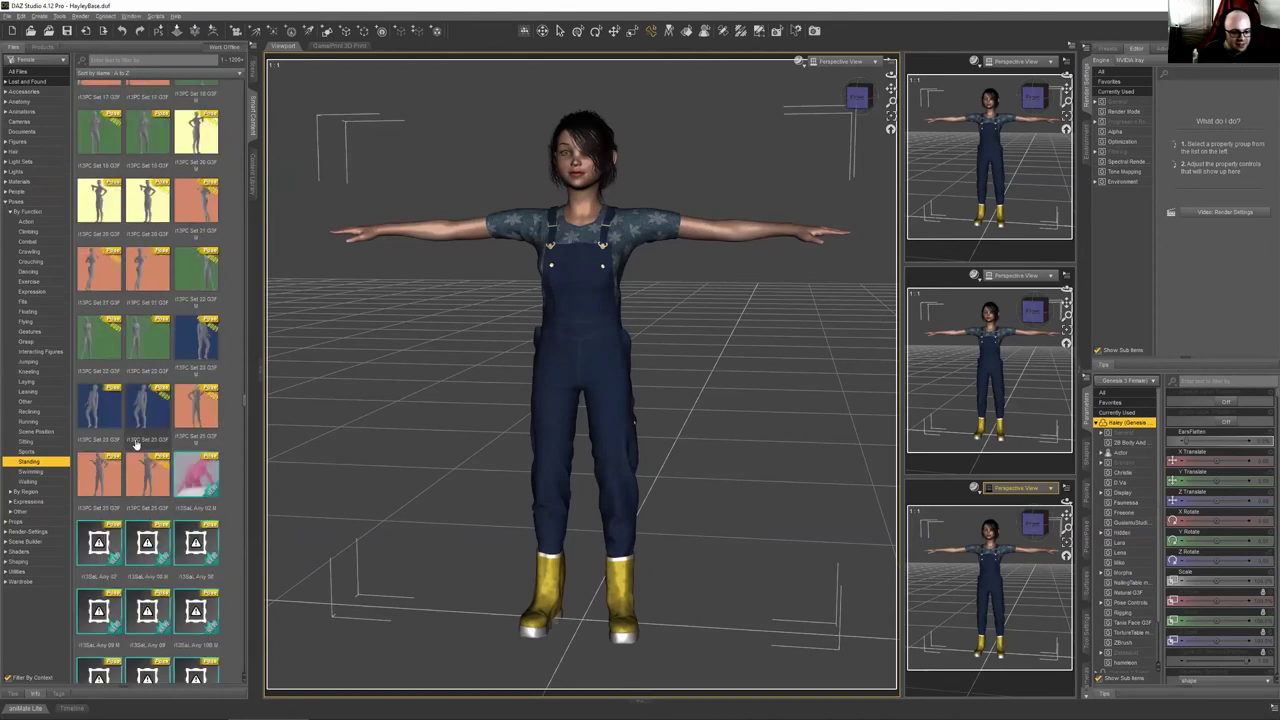
{"action": "scroll", "coordinate": [137, 444], "scroll_direction": "down", "scroll_amount": 8}
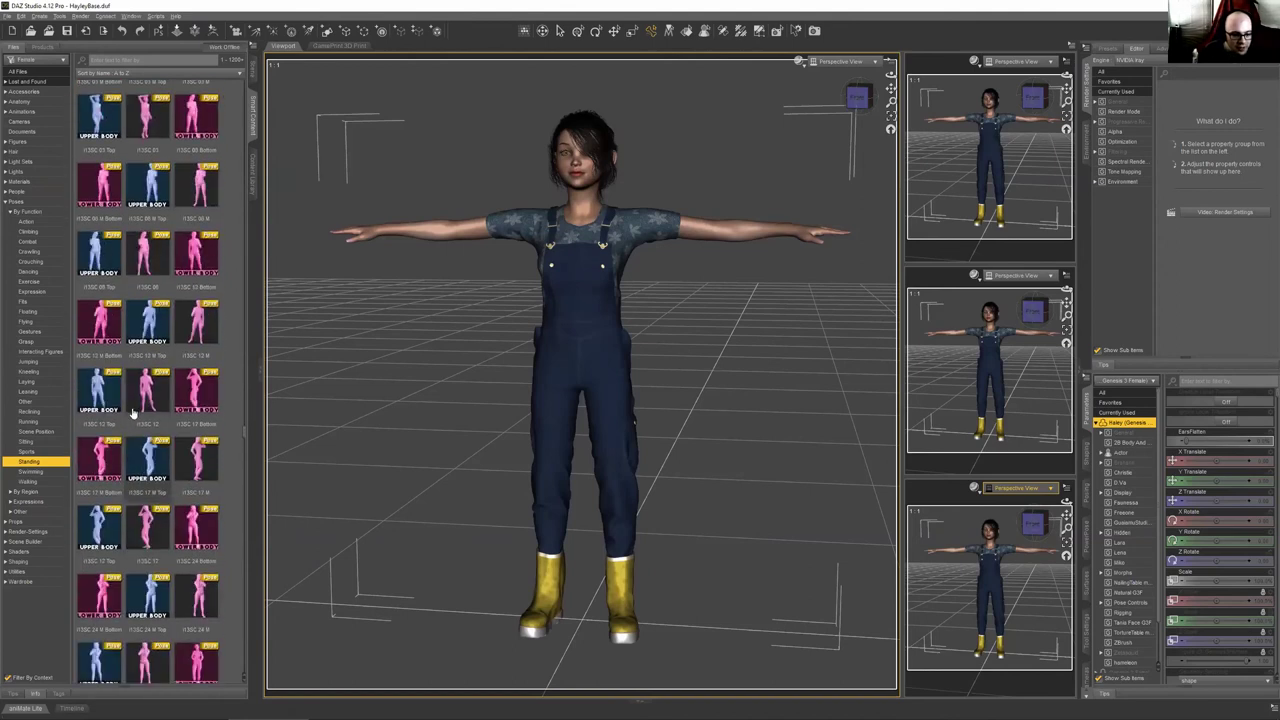
{"action": "double_click", "coordinate": [150, 392]}
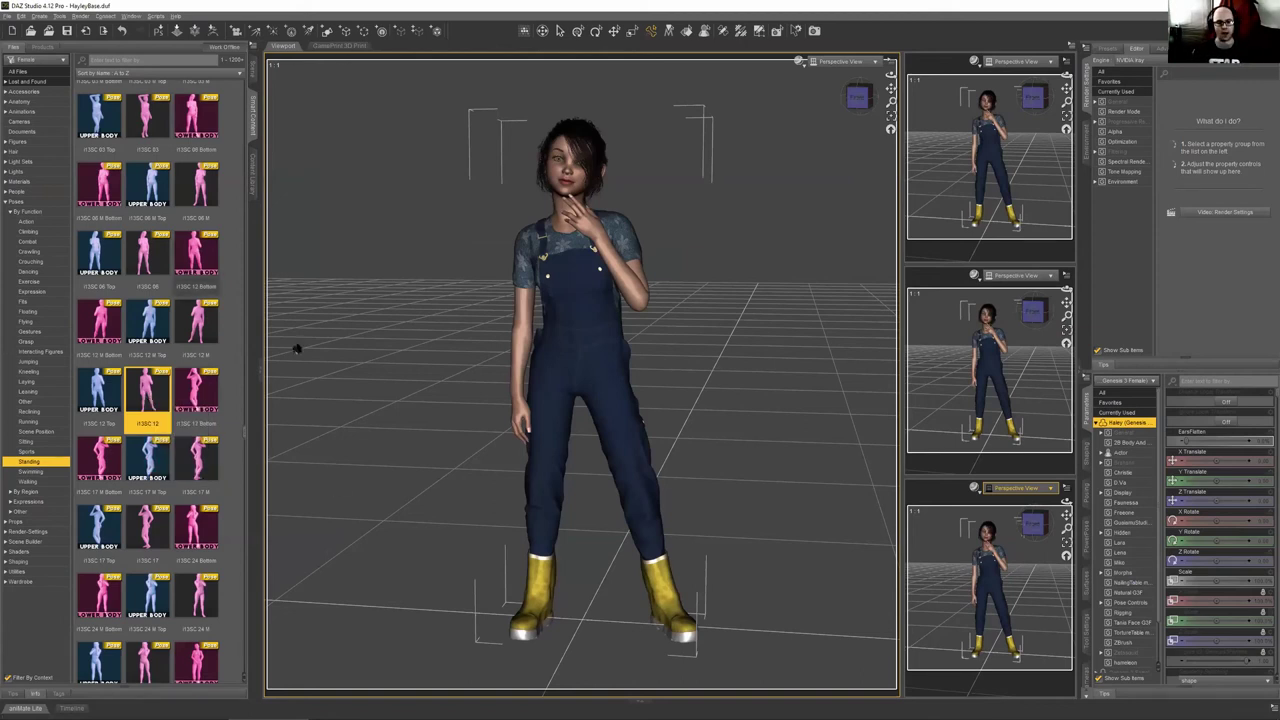
Clear the selection and collapse the entire scene hierarchy down to the Genesis 3 Female figure's root node
{"action": "left_click", "coordinate": [251, 72]}
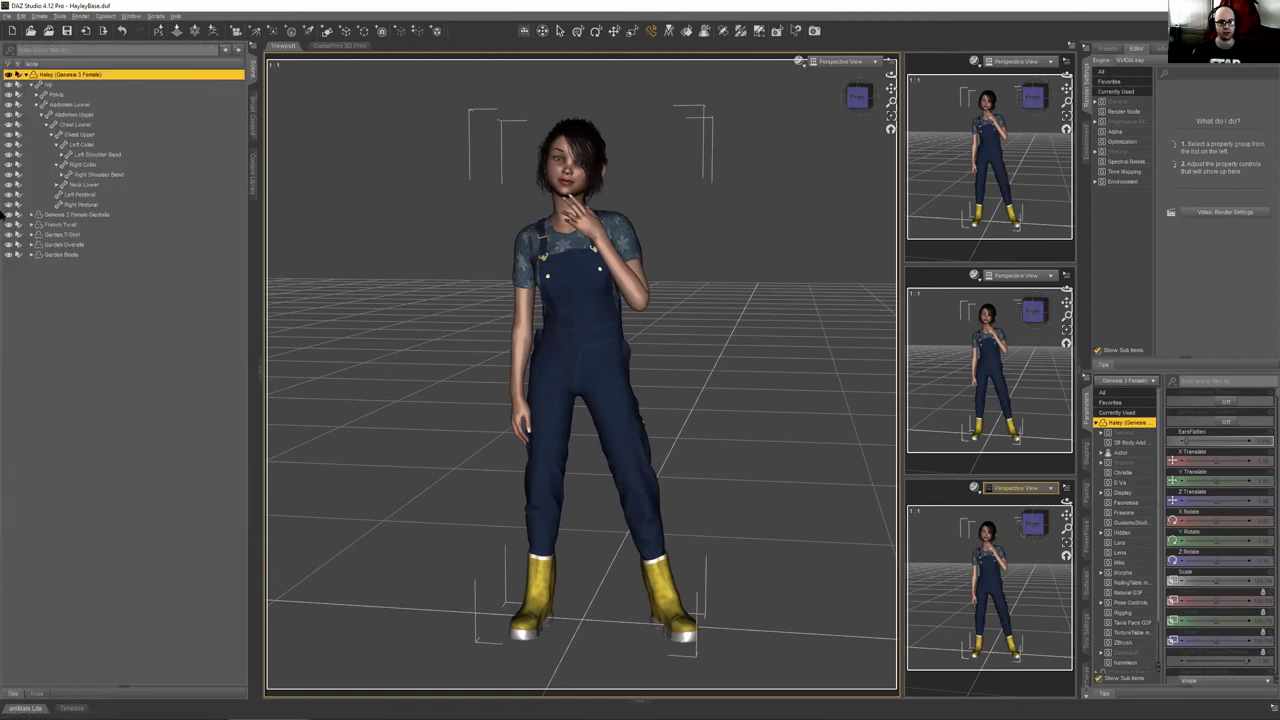
{"action": "right_click", "coordinate": [68, 80]}
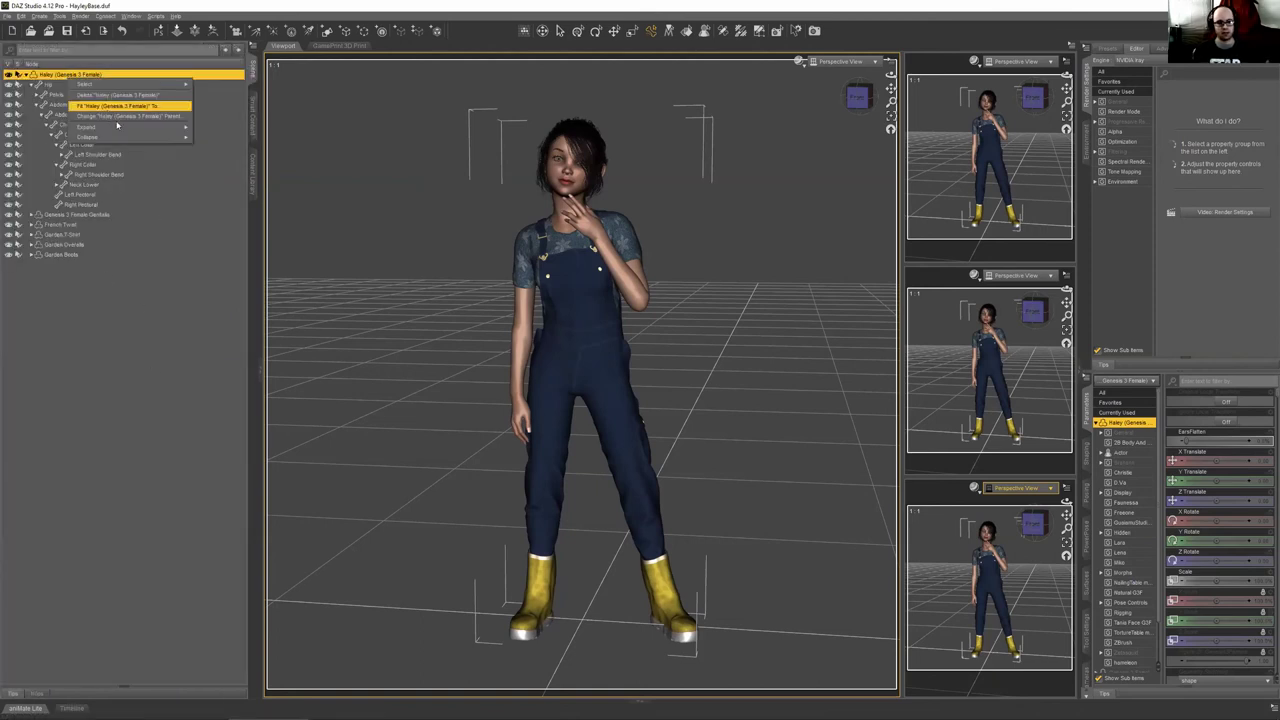
{"action": "mouse_move", "coordinate": [120, 136]}
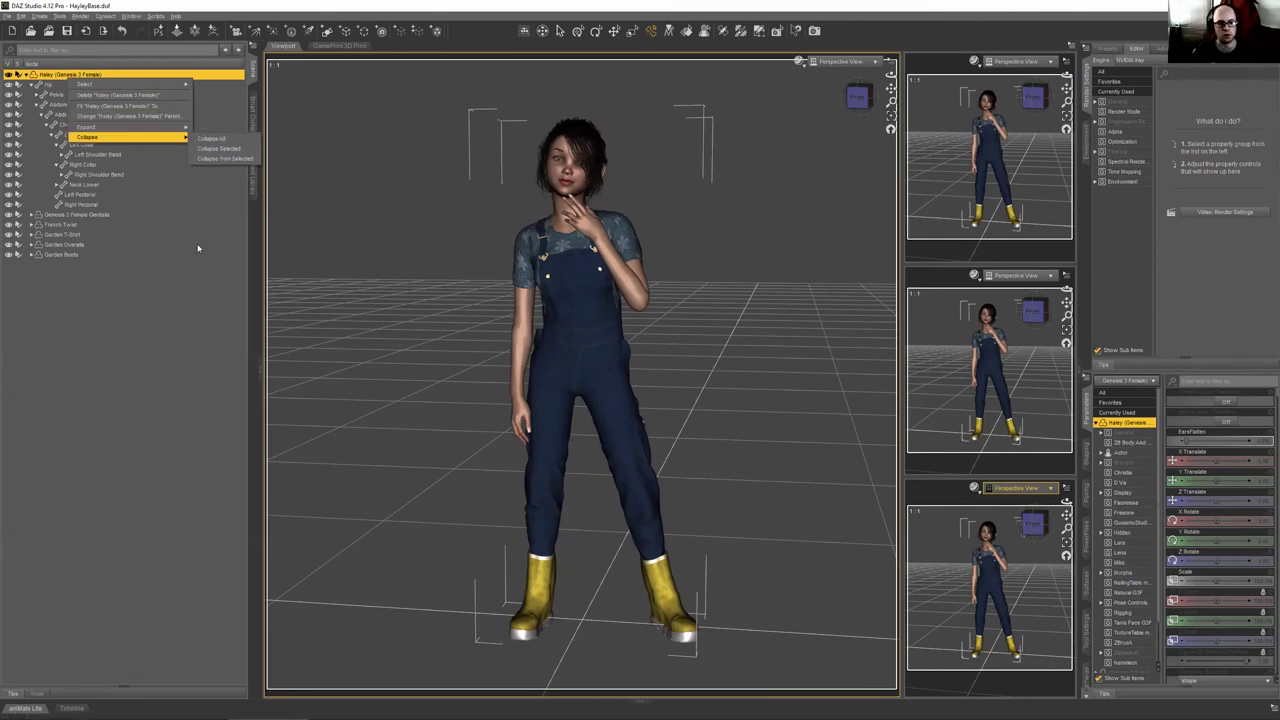
{"action": "left_click", "coordinate": [186, 354]}
{"action": "left_click", "coordinate": [252, 178]}
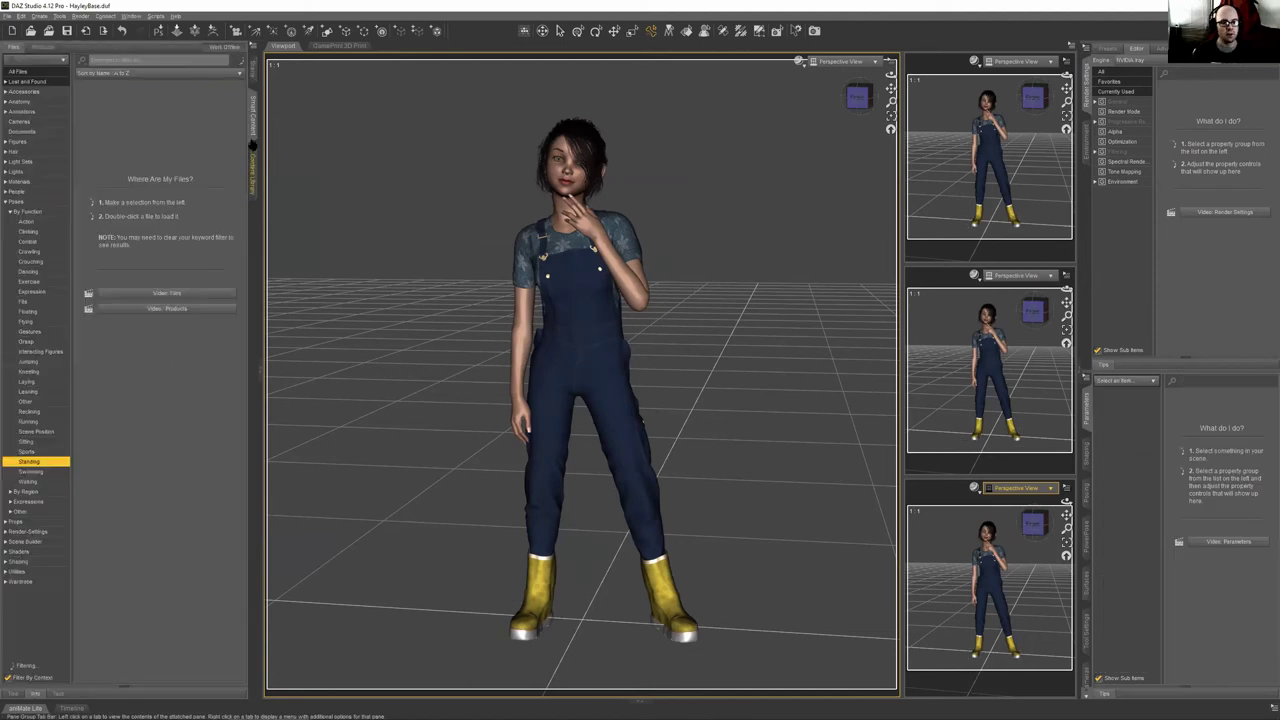
{"action": "left_click", "coordinate": [253, 72]}
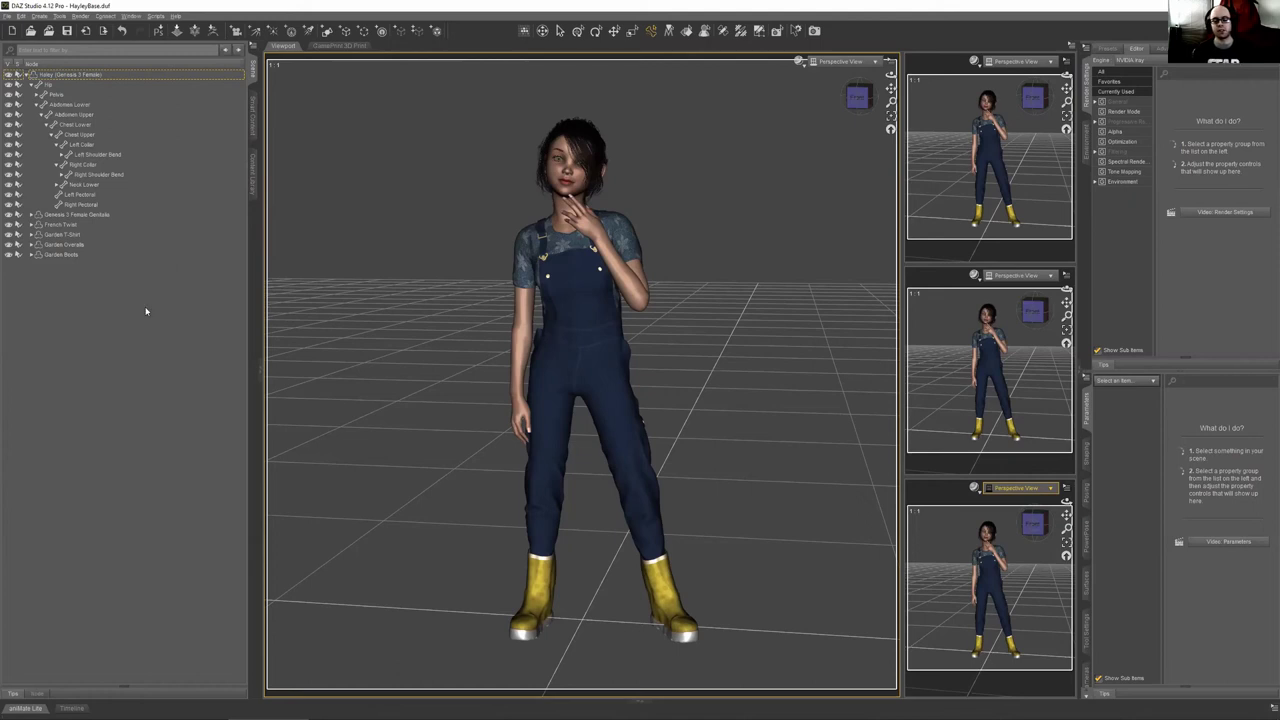
{"action": "right_click", "coordinate": [63, 115]}
{"action": "left_click", "coordinate": [215, 186]}
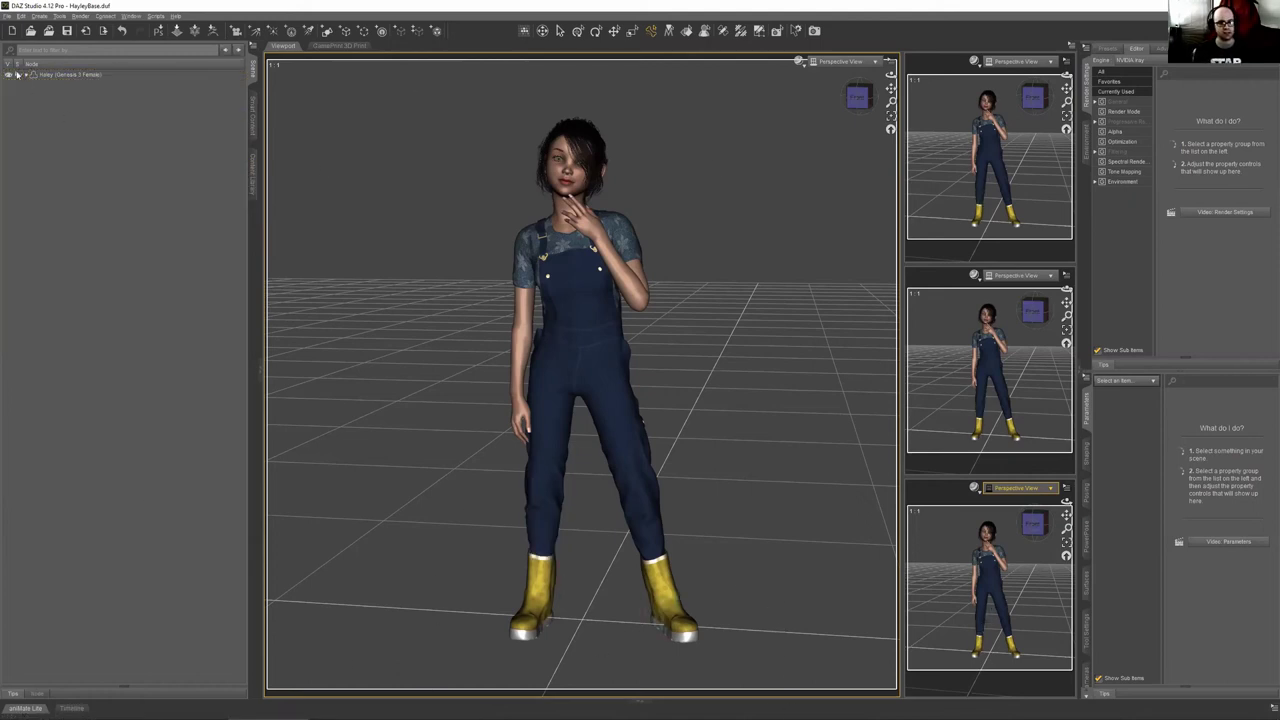
Select the figure's pelvis, expand the hierarchy from it, and select every bone from the Pelvis through the Right Heel
{"action": "left_click", "coordinate": [582, 366]}
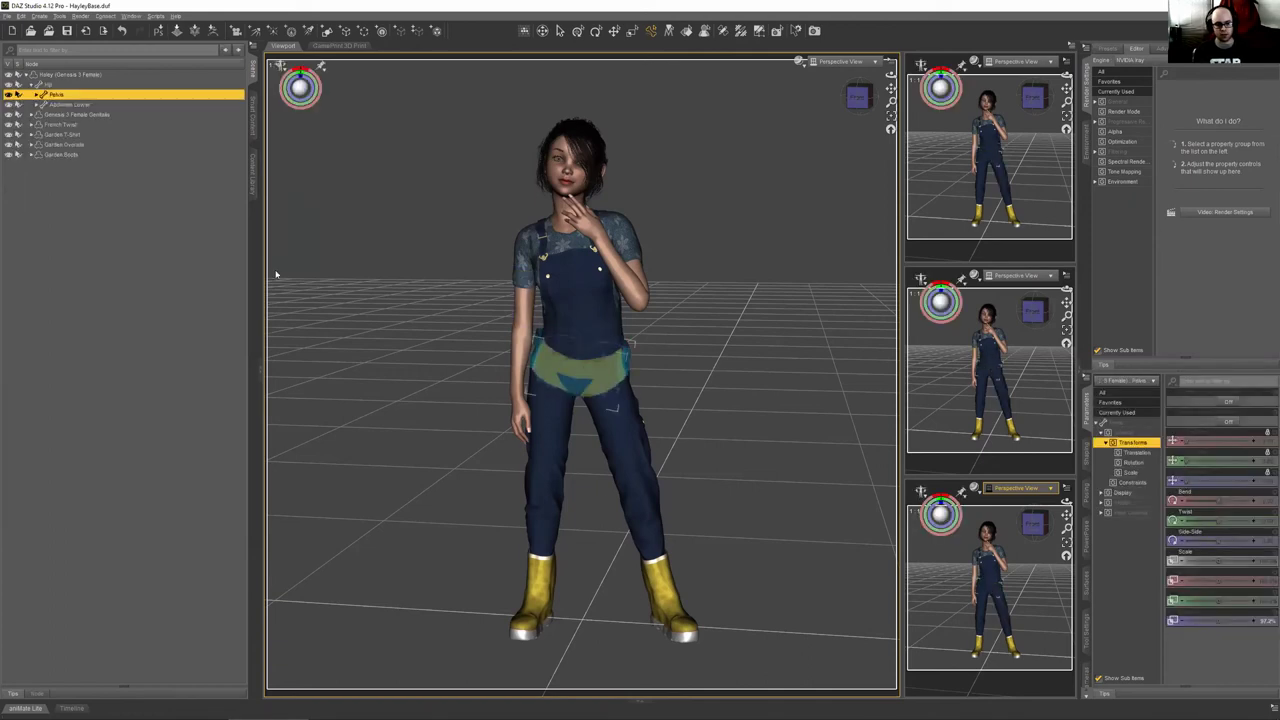
{"action": "right_click", "coordinate": [115, 97]}
{"action": "mouse_move", "coordinate": [225, 158]}
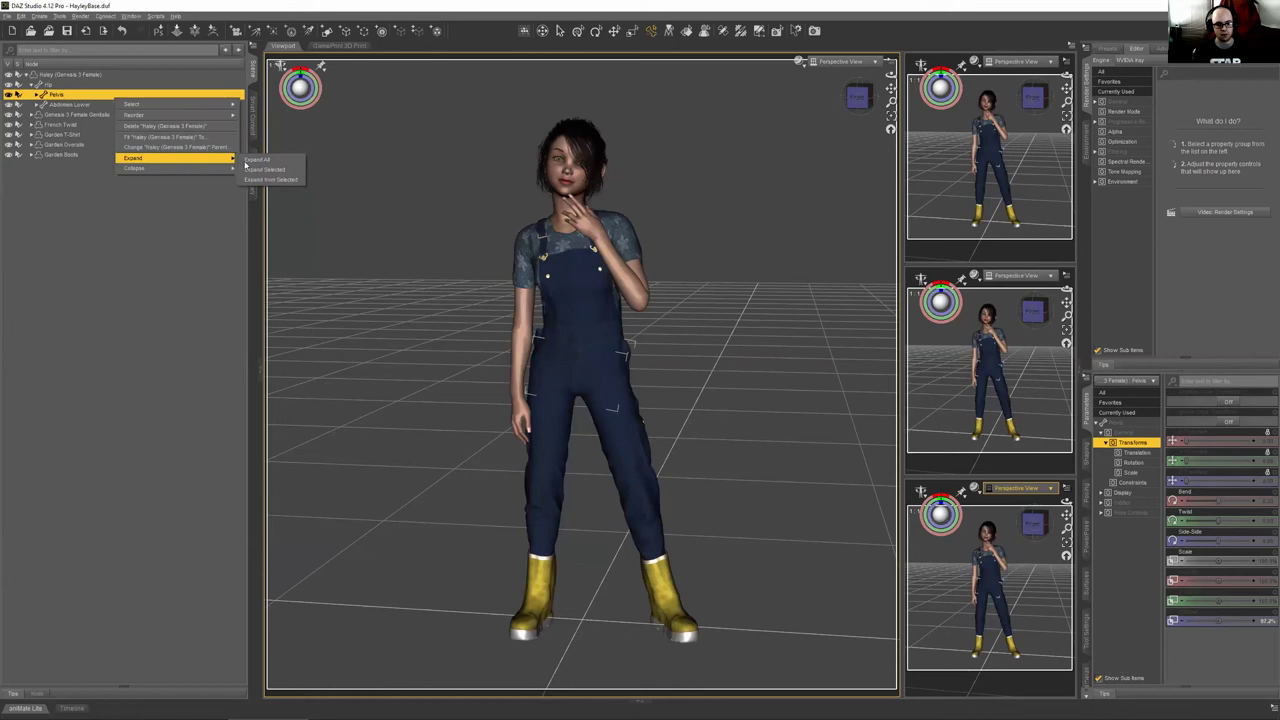
{"action": "left_click", "coordinate": [282, 180]}
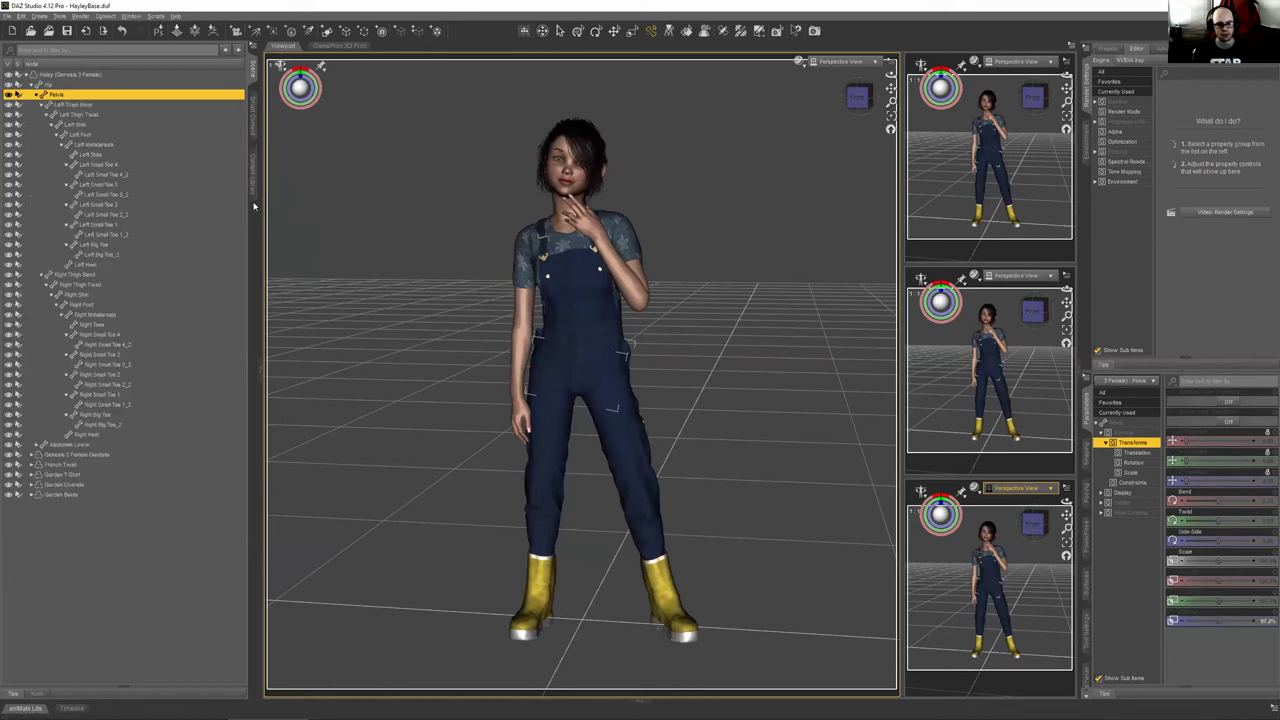
{"action": "left_click", "coordinate": [204, 435], "text": "shift"}
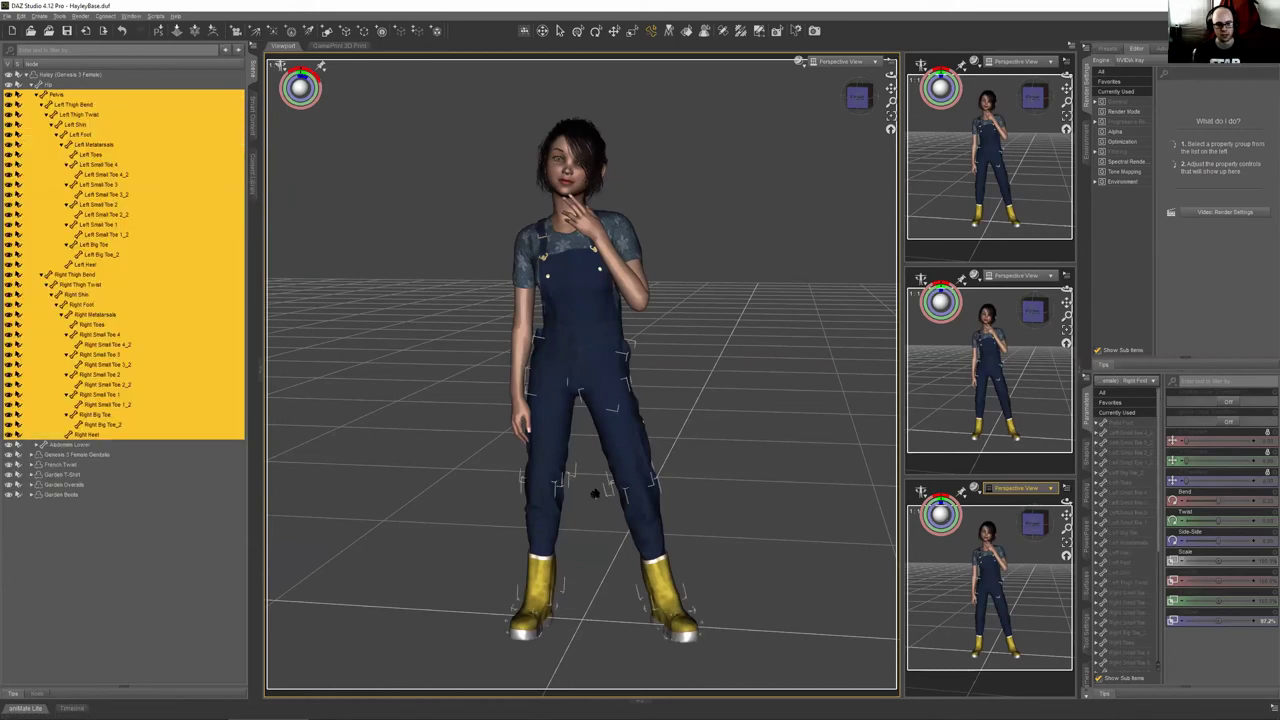
Examine the figure Zero commands available for the selected lower-body bones, and leave without applying any
{"action": "left_click", "coordinate": [18, 17]}
{"action": "mouse_move", "coordinate": [30, 118]}
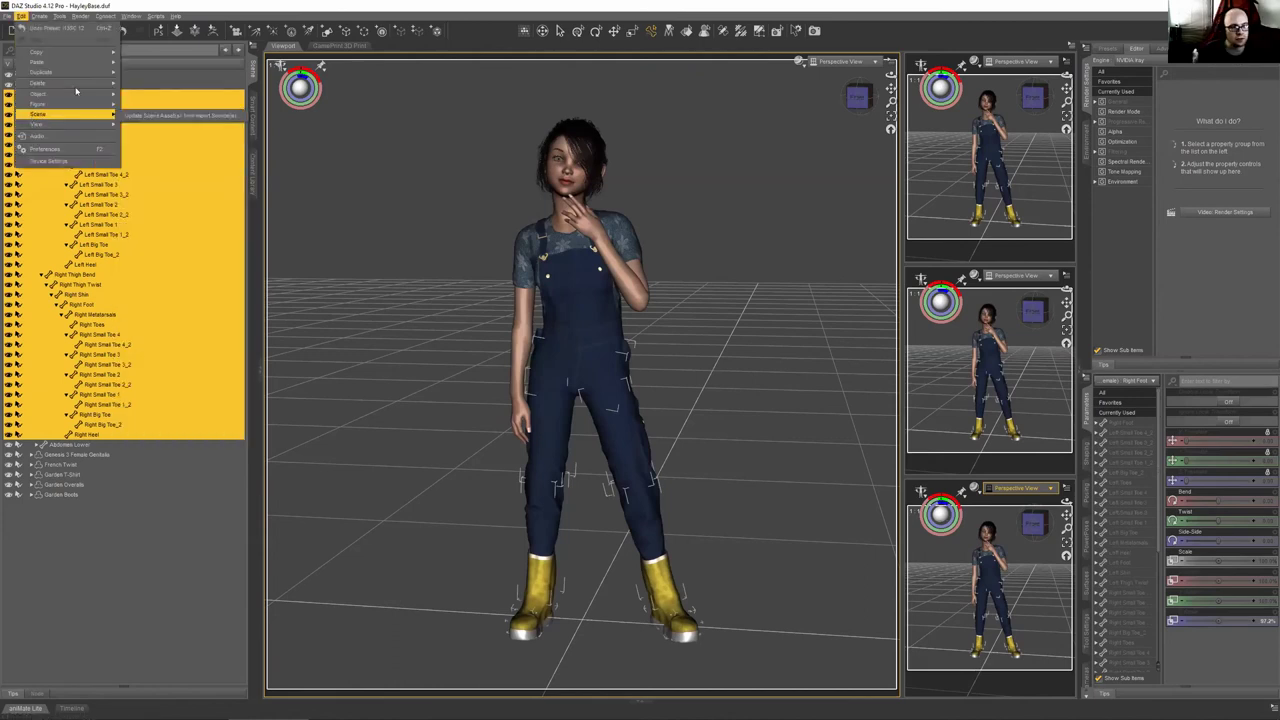
{"action": "mouse_move", "coordinate": [78, 96]}
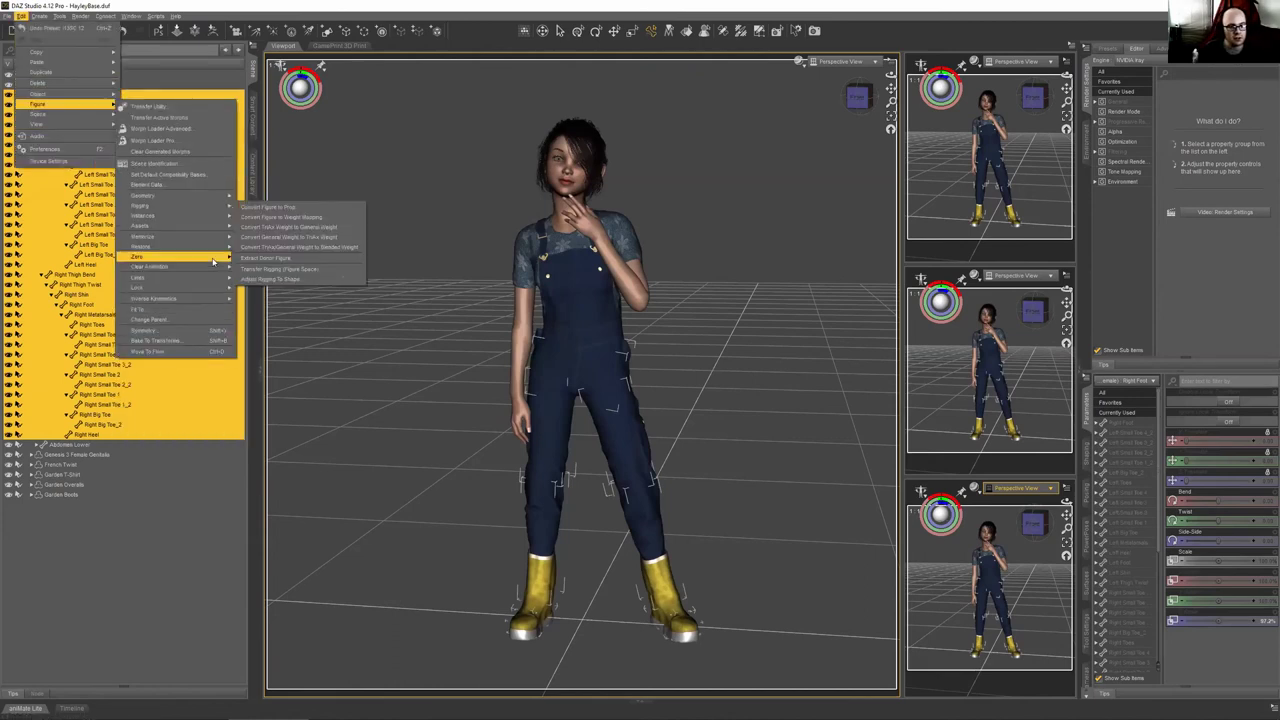
{"action": "mouse_move", "coordinate": [200, 257]}
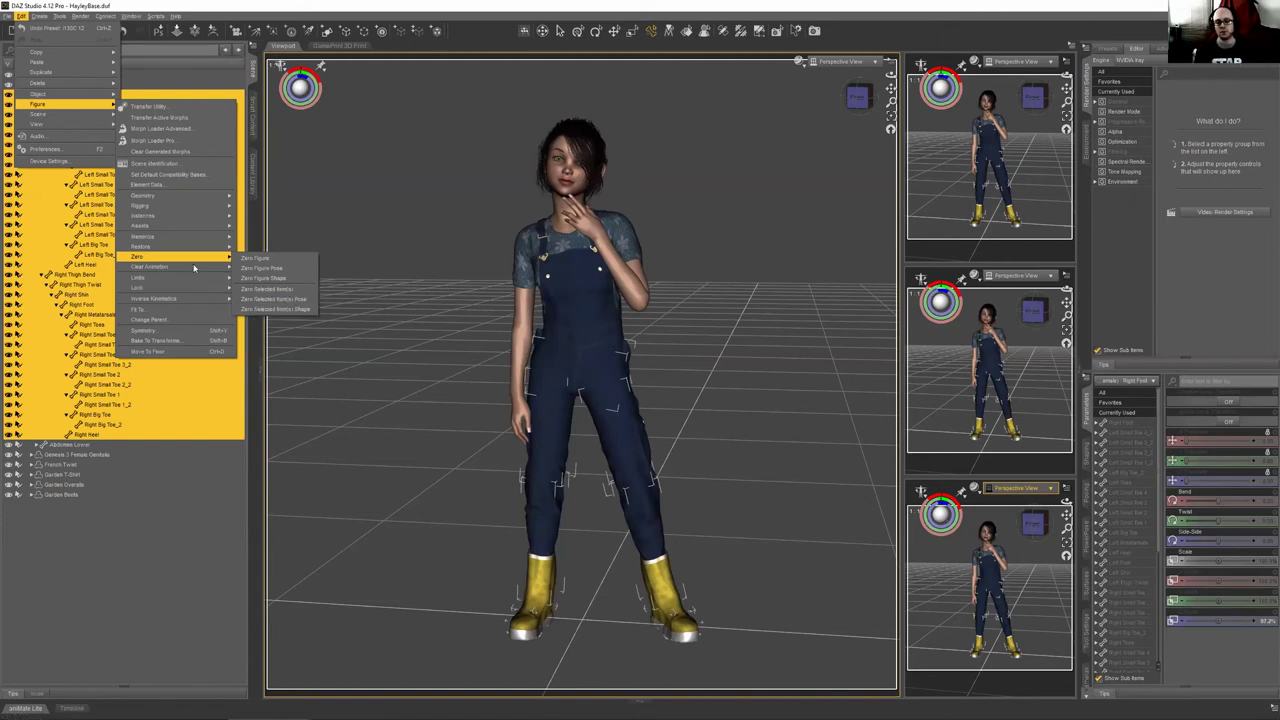
{"action": "mouse_move", "coordinate": [180, 281]}
{"action": "mouse_move", "coordinate": [175, 258]}
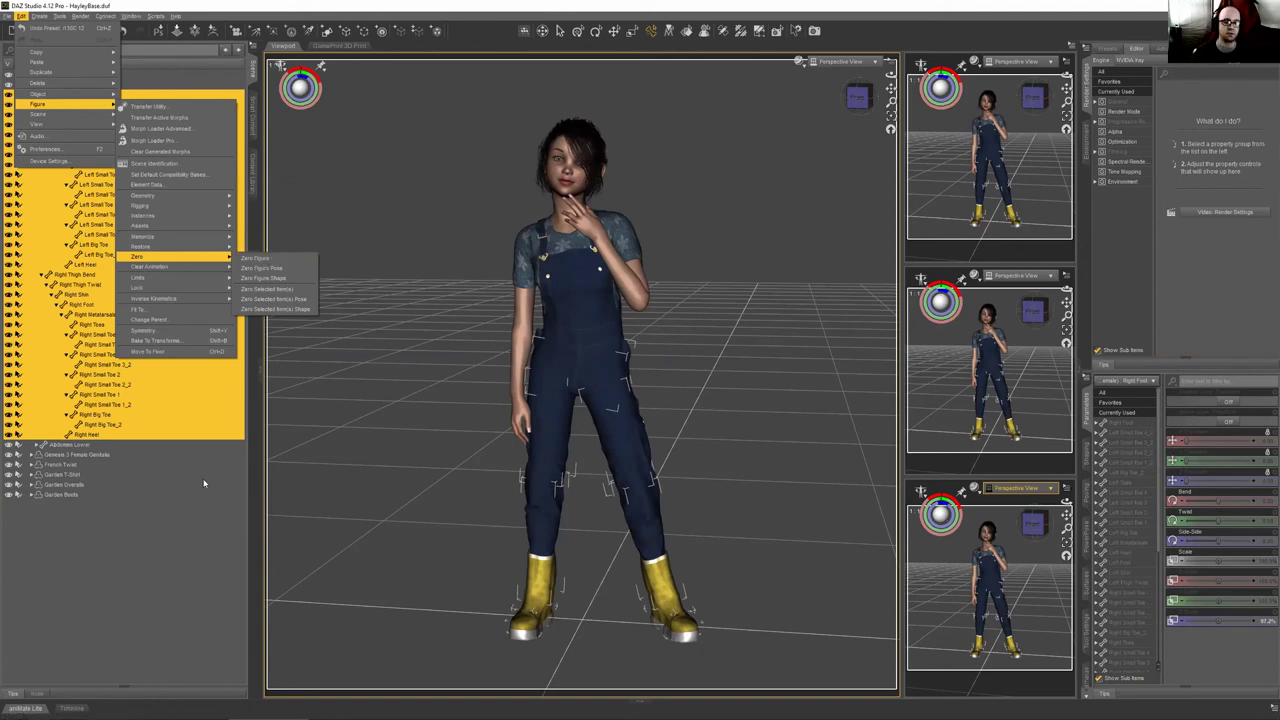
{"action": "left_click", "coordinate": [164, 575]}
Collapse the expanded pelvis and leg bones back to the figure's root node
{"action": "right_click", "coordinate": [94, 137]}
{"action": "mouse_move", "coordinate": [173, 192]}
{"action": "key", "text": "Return"}
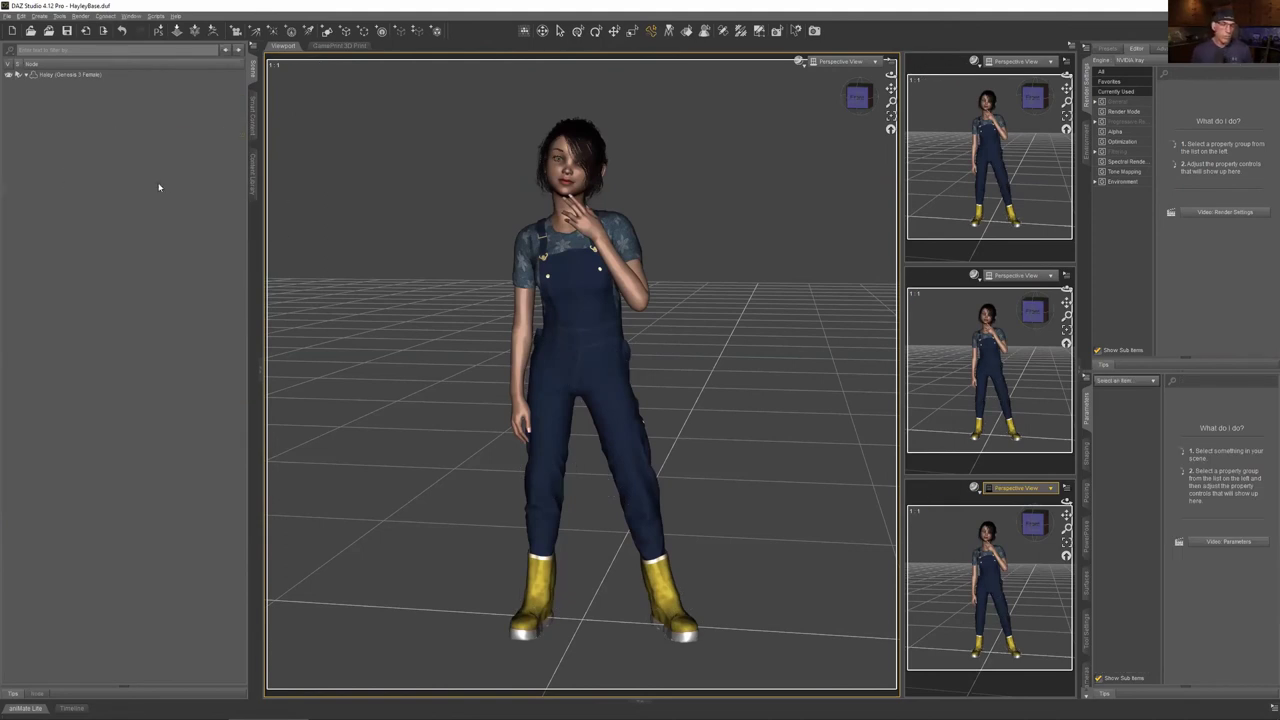
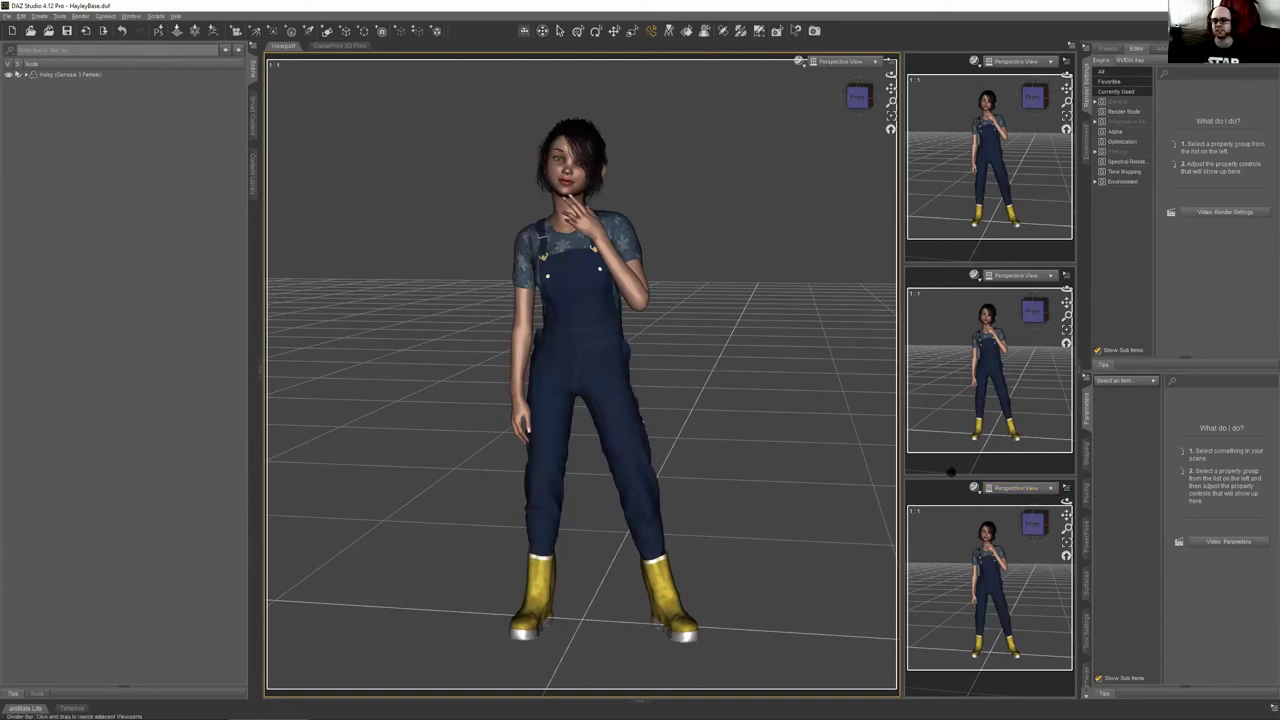
Browse the Environments content for the figure's scene and load the Backyard Pergola Preload Iray set
{"action": "left_click", "coordinate": [254, 118]}
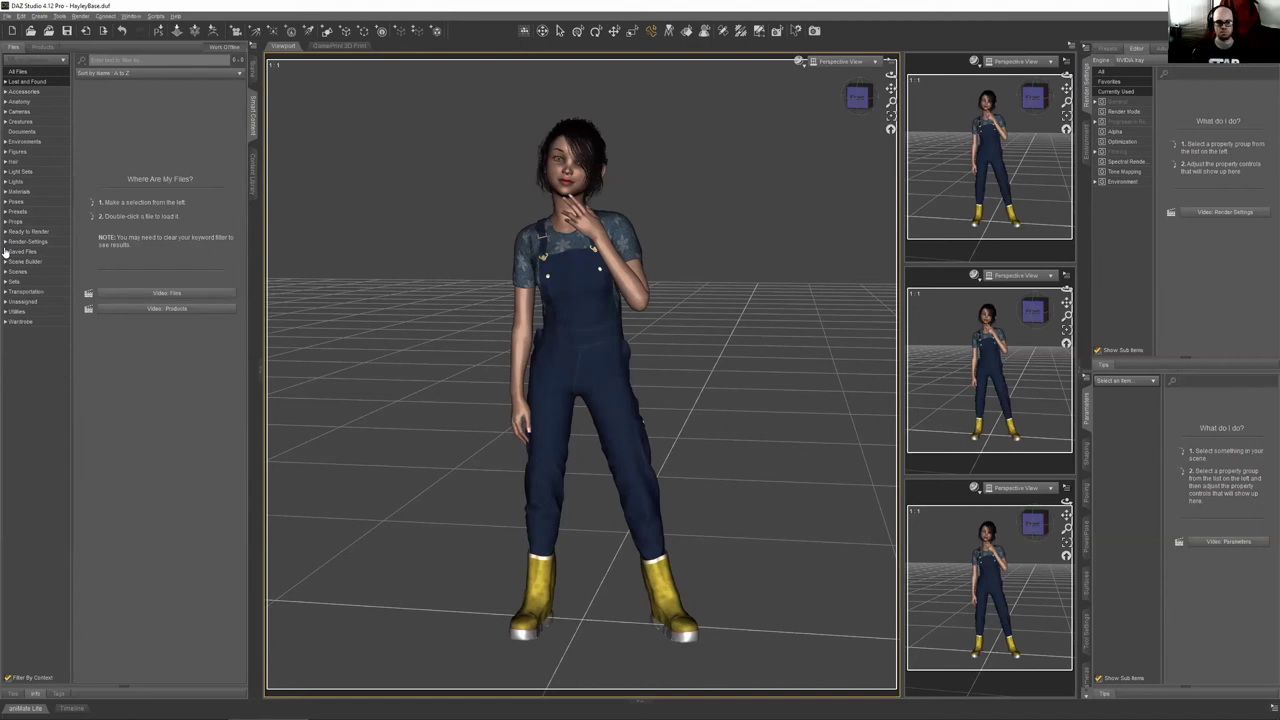
{"action": "left_click", "coordinate": [36, 141]}
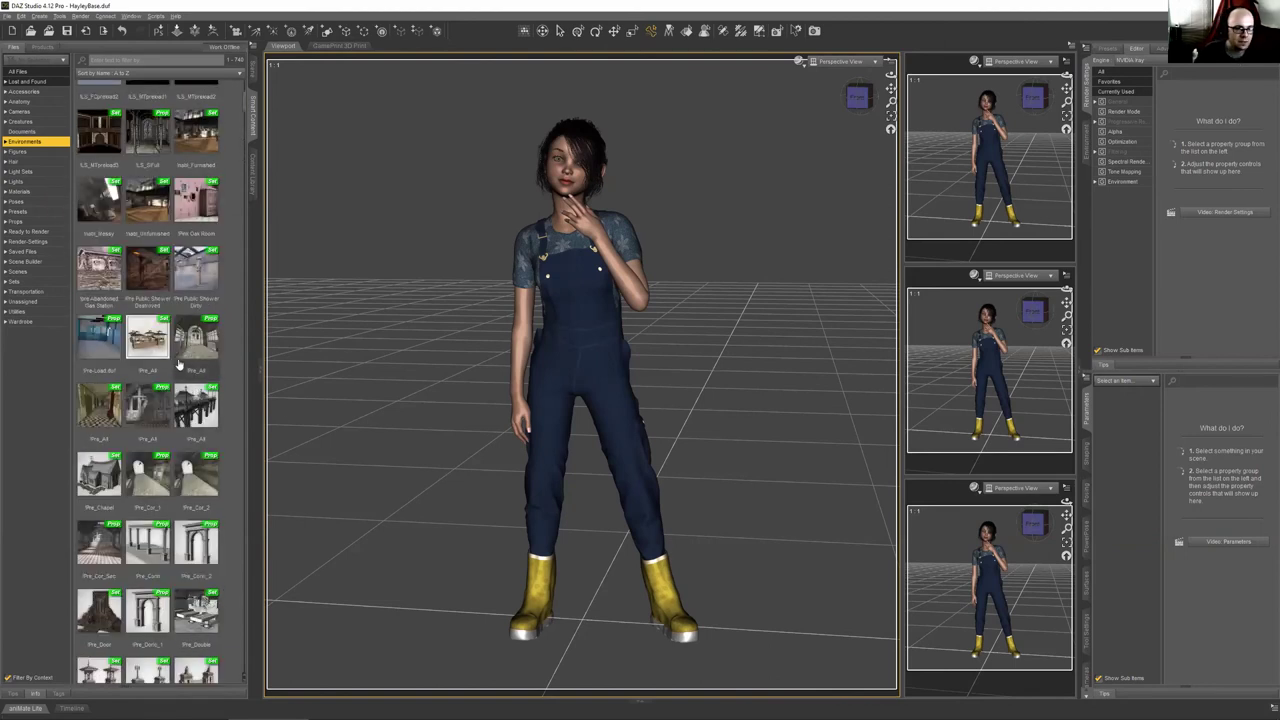
{"action": "scroll", "coordinate": [176, 277], "scroll_direction": "up", "scroll_amount": 1}
{"action": "scroll", "coordinate": [176, 277], "scroll_direction": "up", "scroll_amount": 4}
{"action": "scroll", "coordinate": [176, 277], "scroll_direction": "down", "scroll_amount": 9}
{"action": "scroll", "coordinate": [176, 288], "scroll_direction": "down", "scroll_amount": 8}
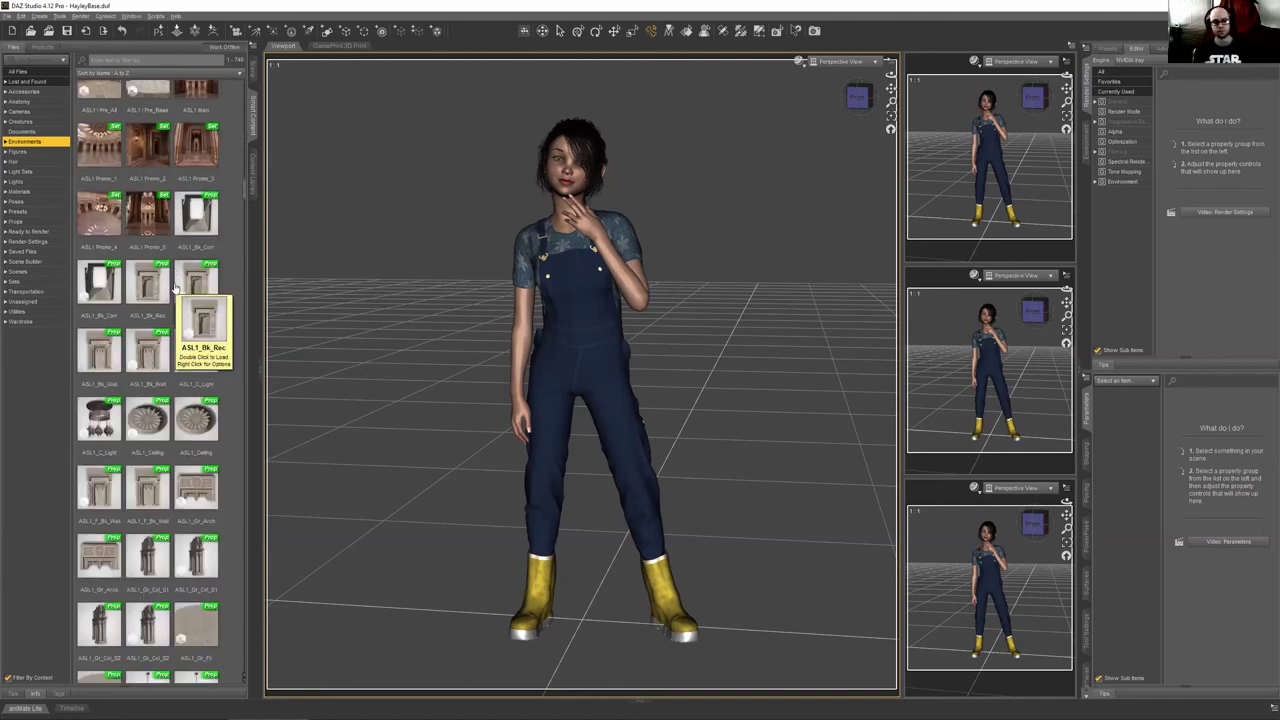
{"action": "scroll", "coordinate": [176, 287], "scroll_direction": "down", "scroll_amount": 8}
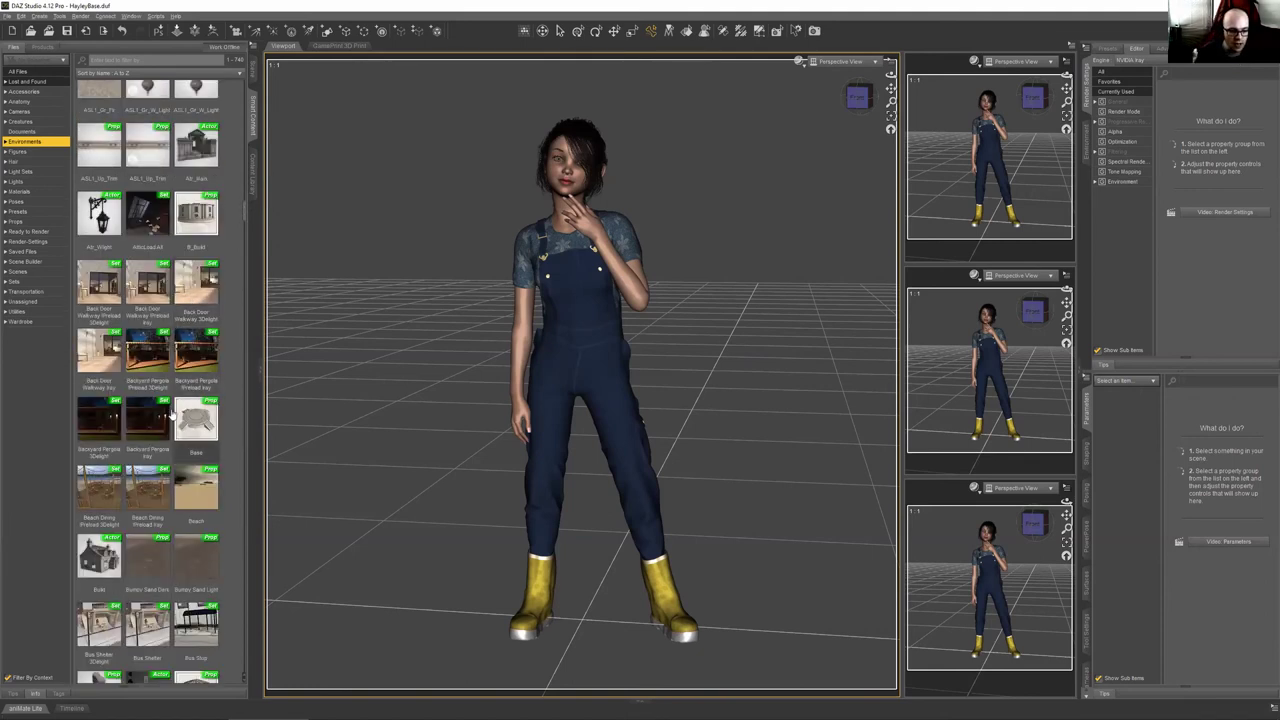
{"action": "scroll", "coordinate": [150, 388], "scroll_direction": "down", "scroll_amount": 4}
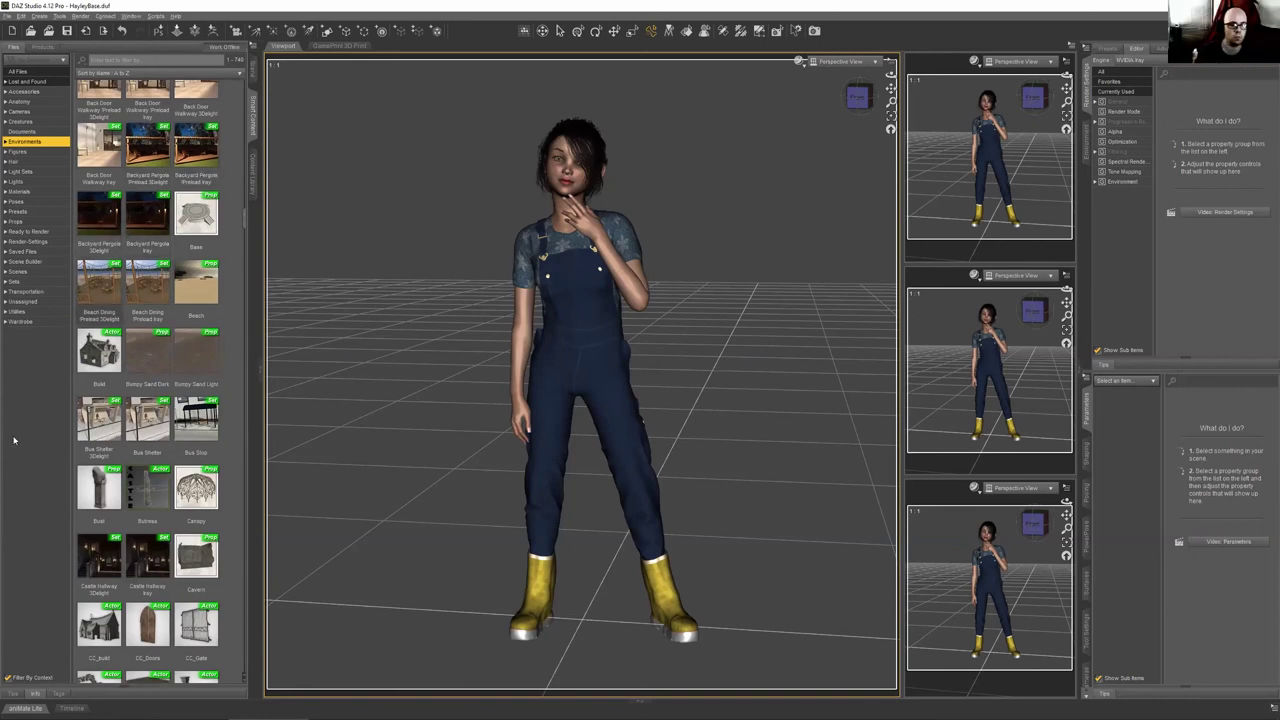
{"action": "double_click", "coordinate": [197, 152]}
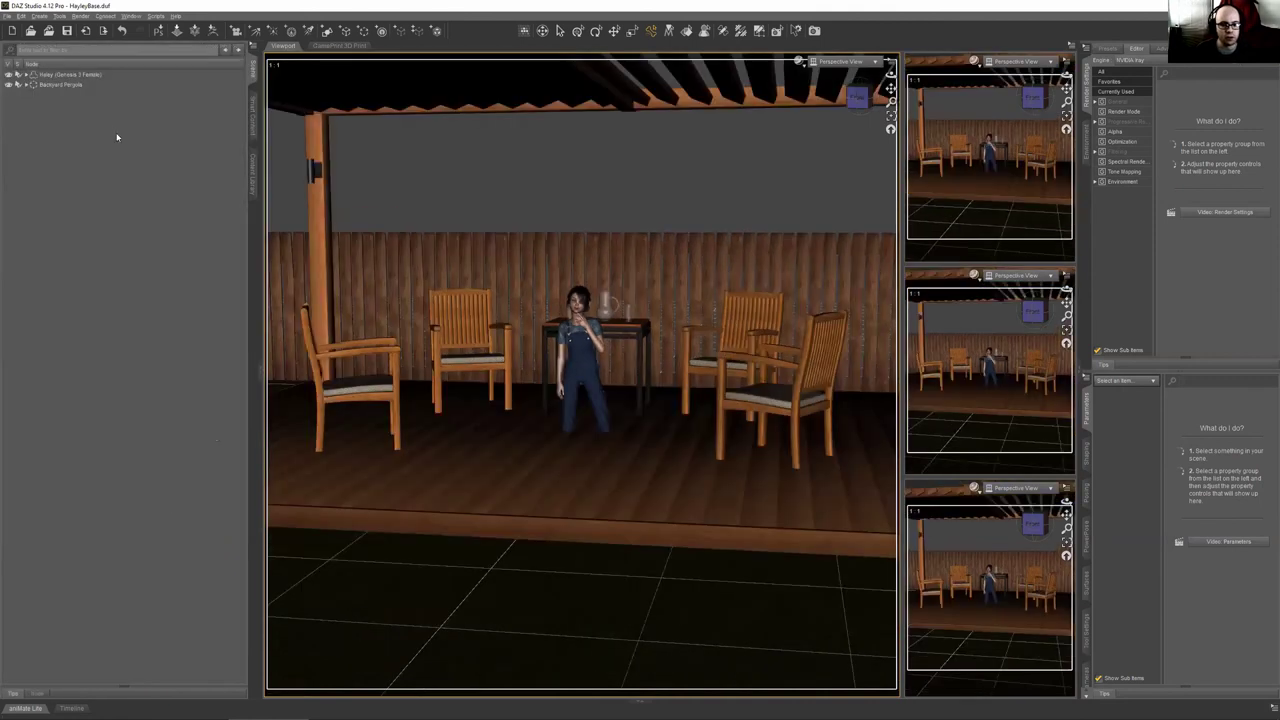
Inspect the parts grouped under Backyard Pergola and frame the whole set in the main view
{"action": "left_click", "coordinate": [26, 85]}
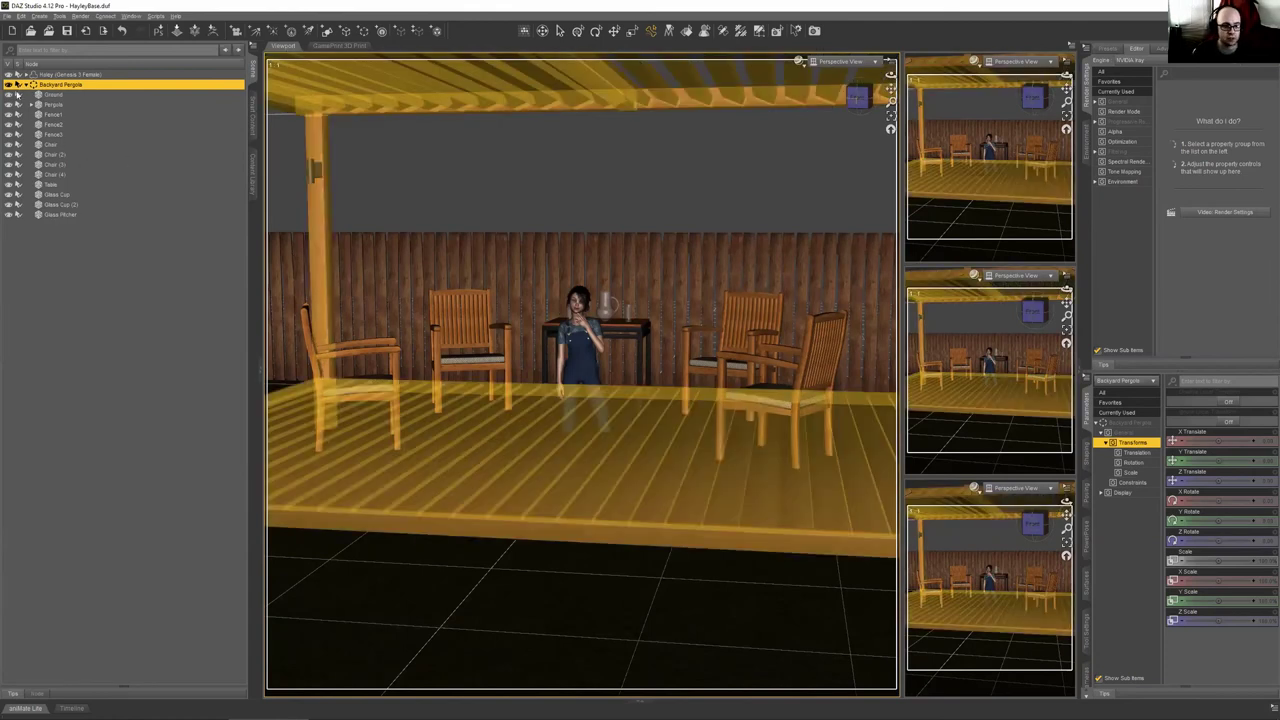
{"action": "left_click", "coordinate": [26, 85]}
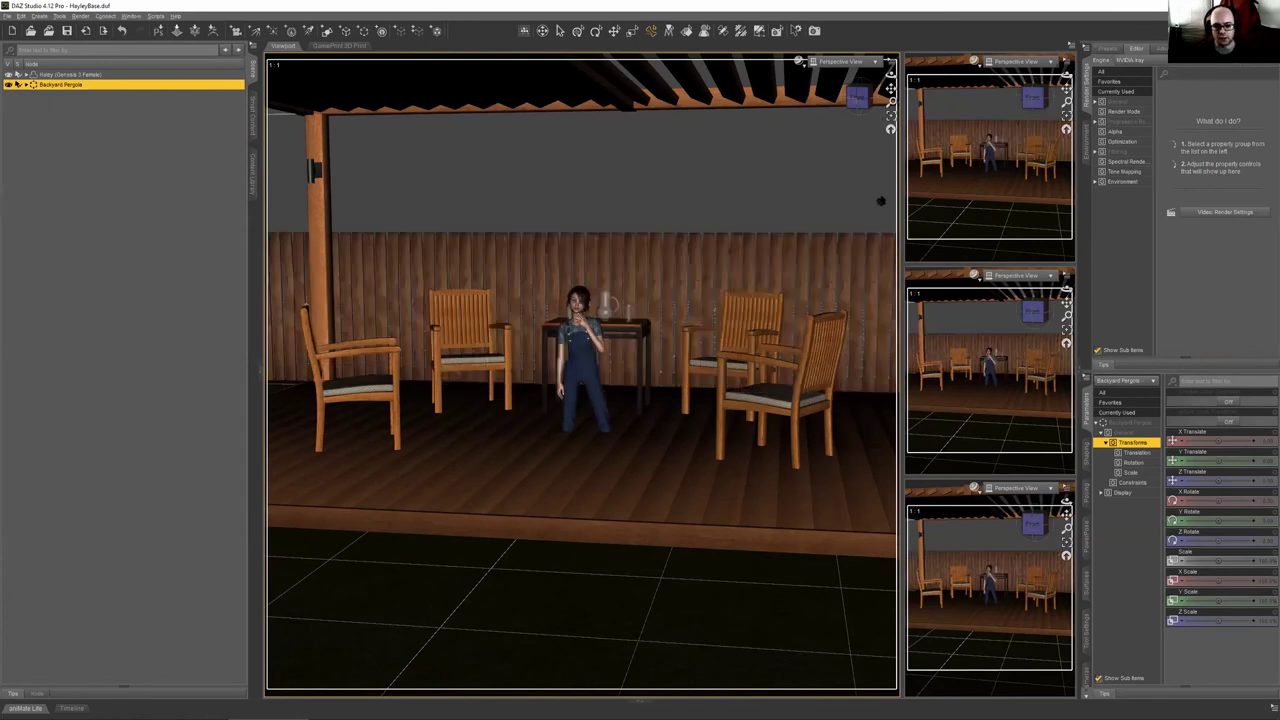
{"action": "key", "text": "ctrl+f"}
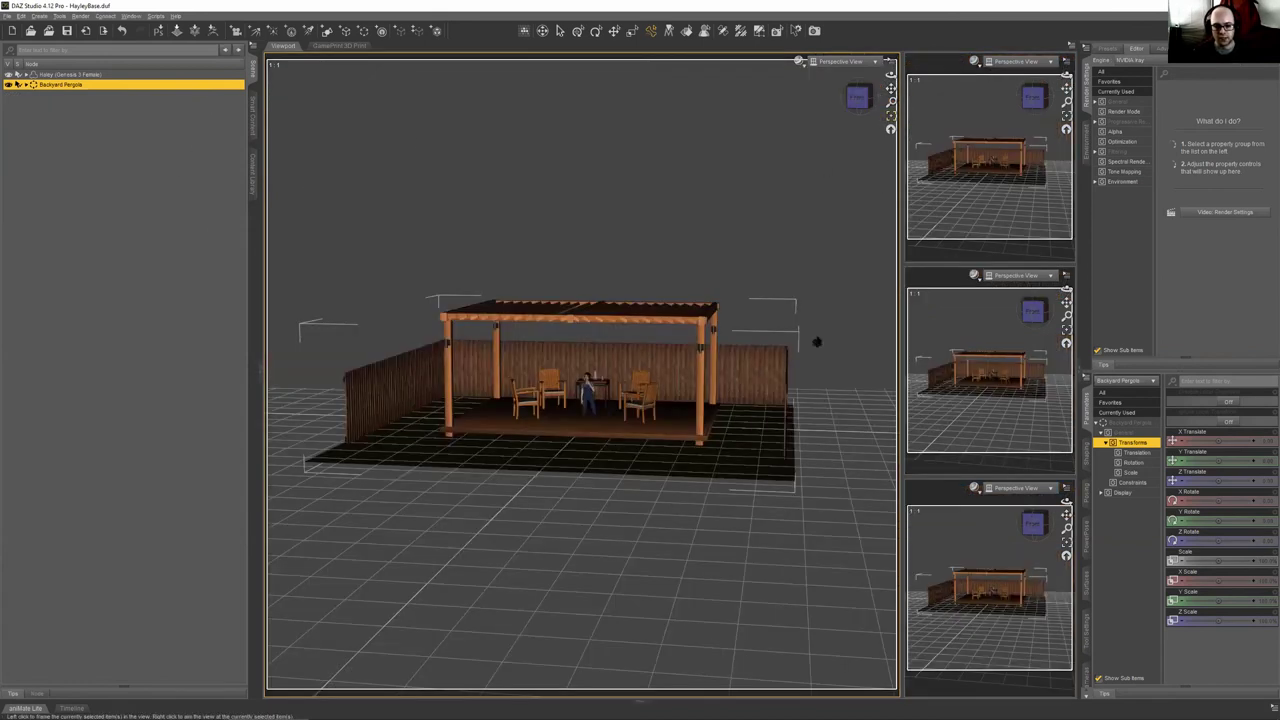
{"action": "key", "text": "ctrl+f"}
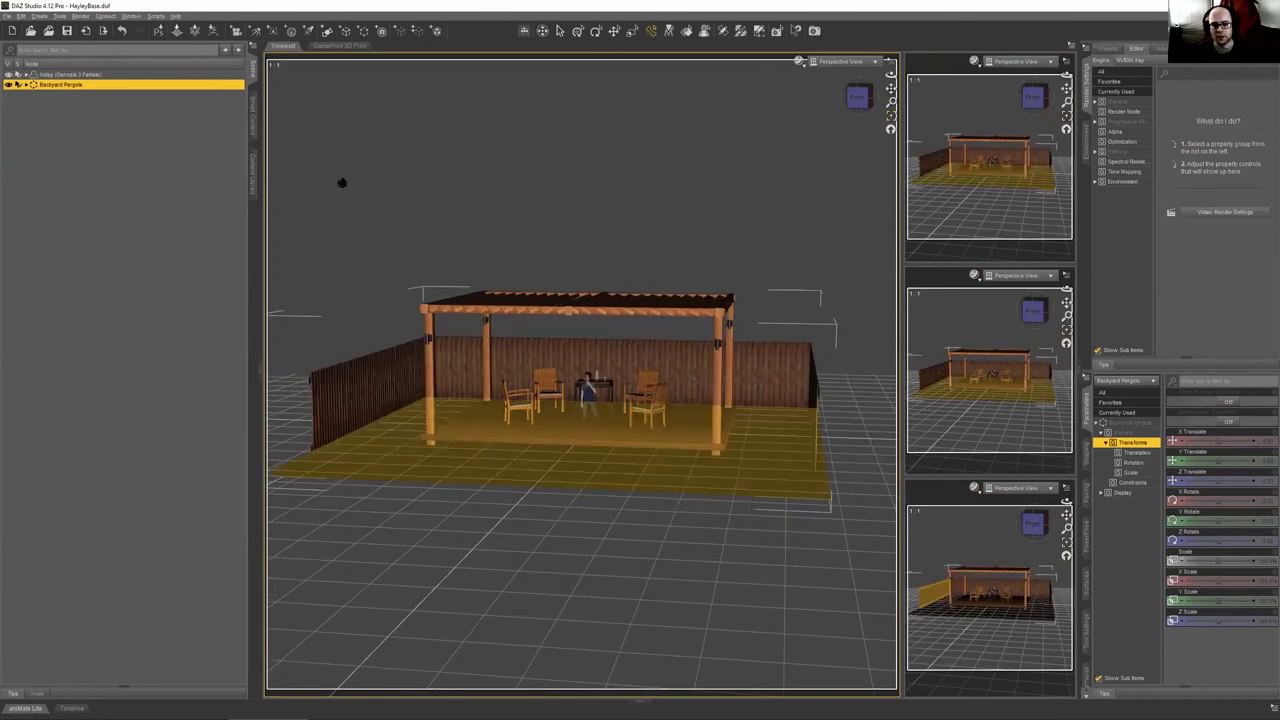
Hide the Backyard Pergola set and frame the Genesis 3 Female figure alone in the main view
{"action": "left_click", "coordinate": [93, 78]}
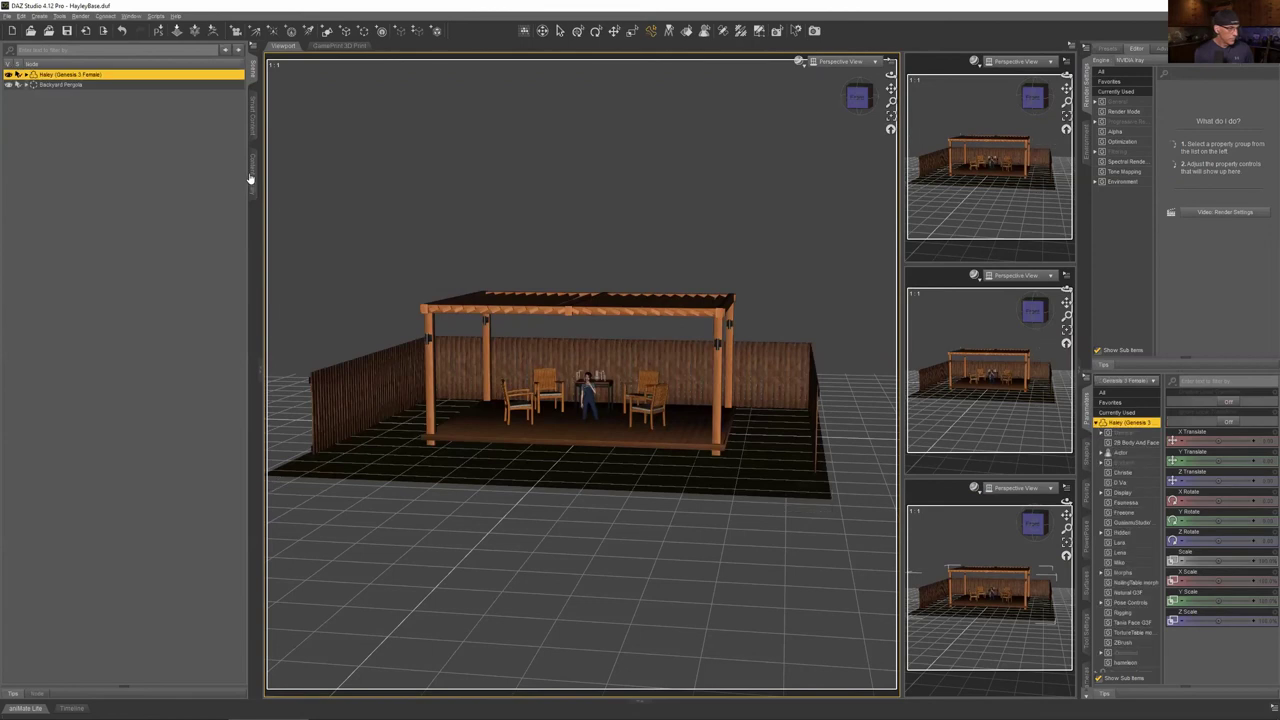
{"action": "left_click", "coordinate": [251, 165]}
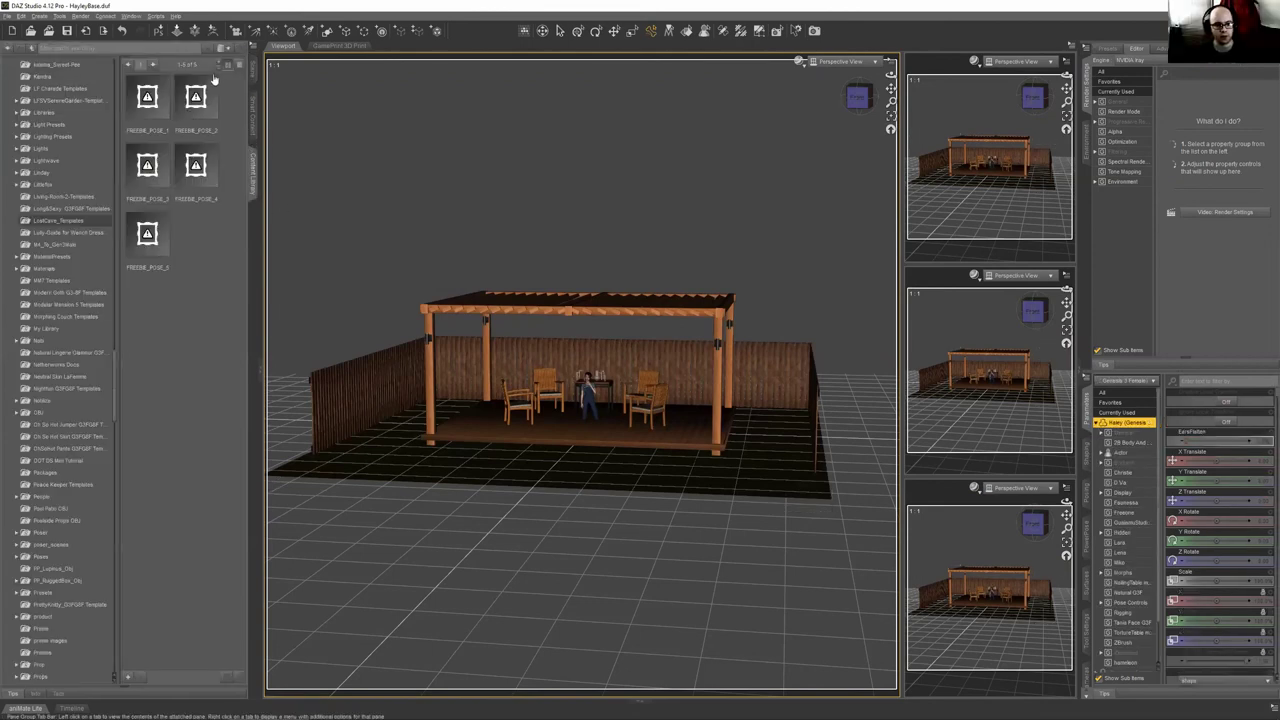
{"action": "left_click", "coordinate": [252, 70]}
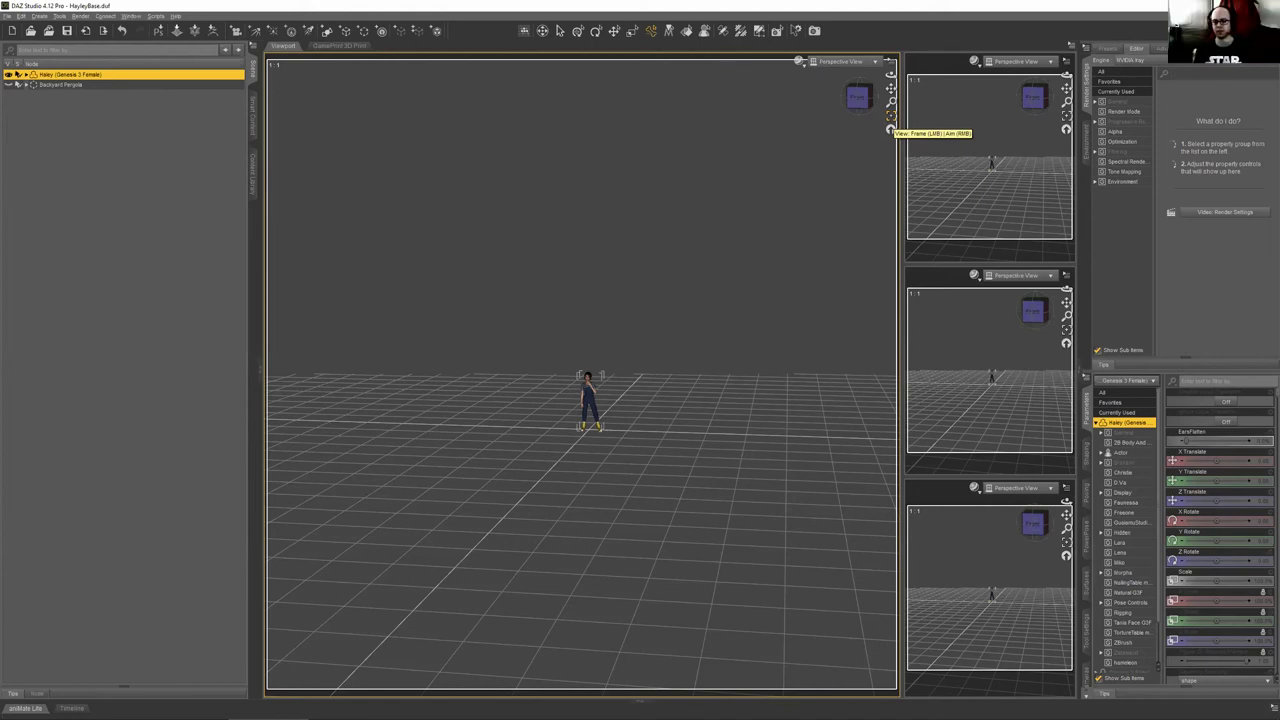
{"action": "left_click_drag", "start_coordinate": [891, 101], "coordinate": [870, 103]}
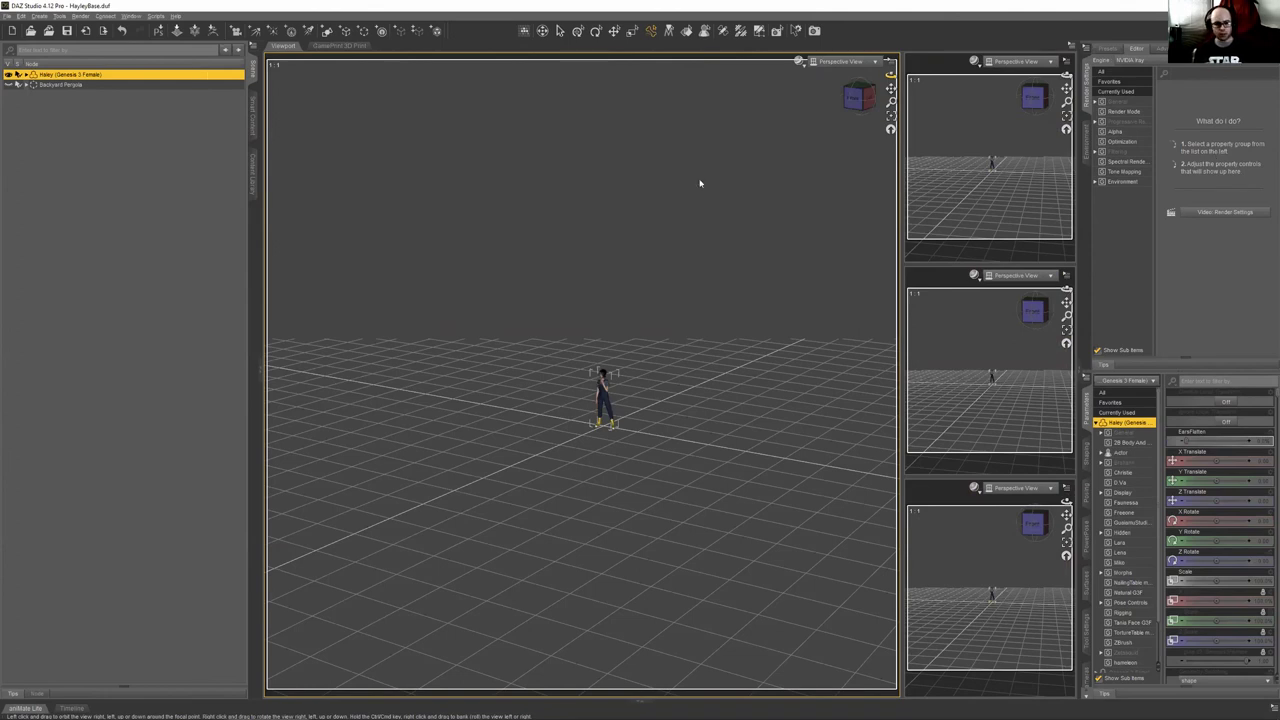
{"action": "left_click_drag", "start_coordinate": [881, 125], "coordinate": [868, 126]}
{"action": "left_click_drag", "start_coordinate": [889, 76], "coordinate": [876, 78]}
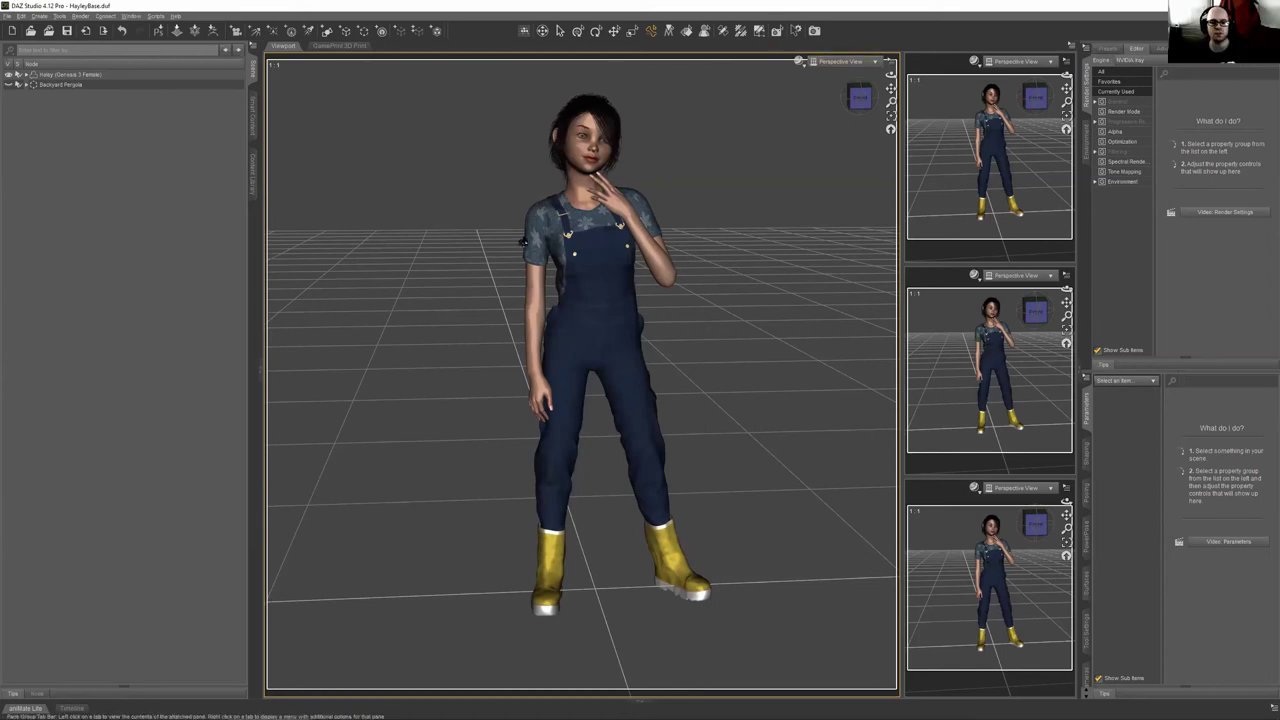
Preview the figure in the NVIDIA Iray draw style and examine the Environment render settings, including Draw Dome
{"action": "left_click", "coordinate": [799, 62]}
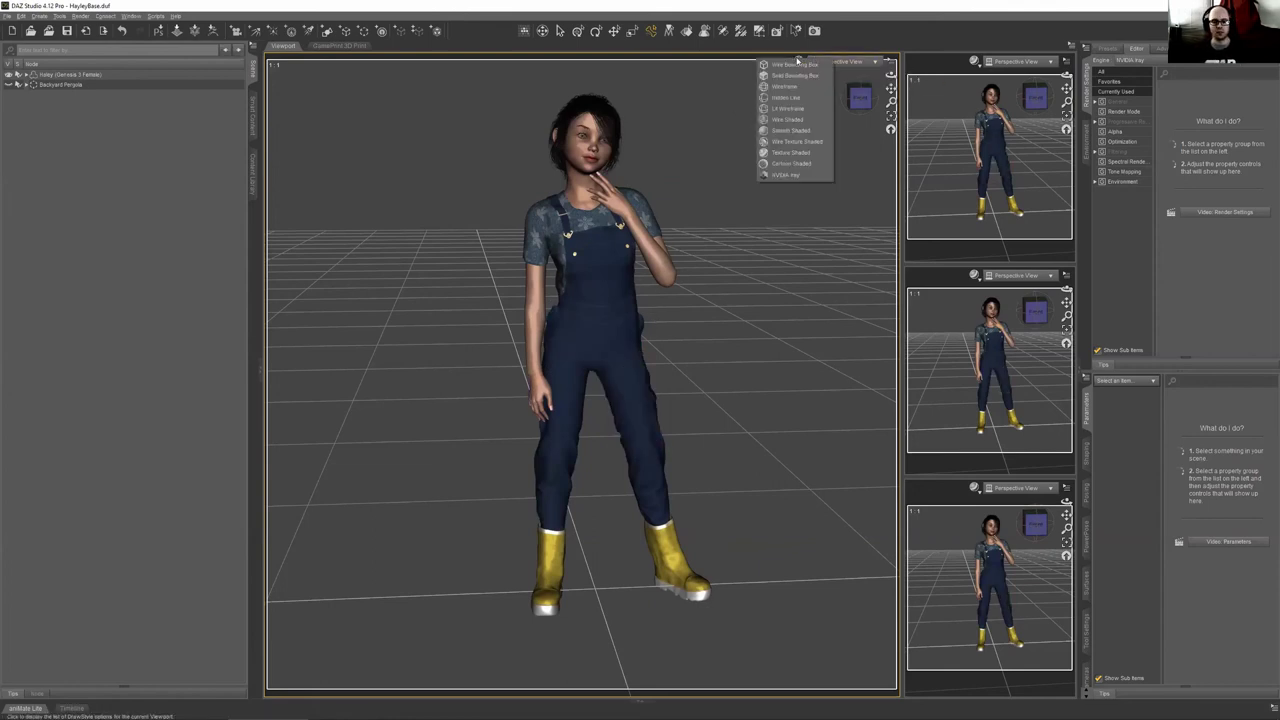
{"action": "left_click", "coordinate": [798, 177]}
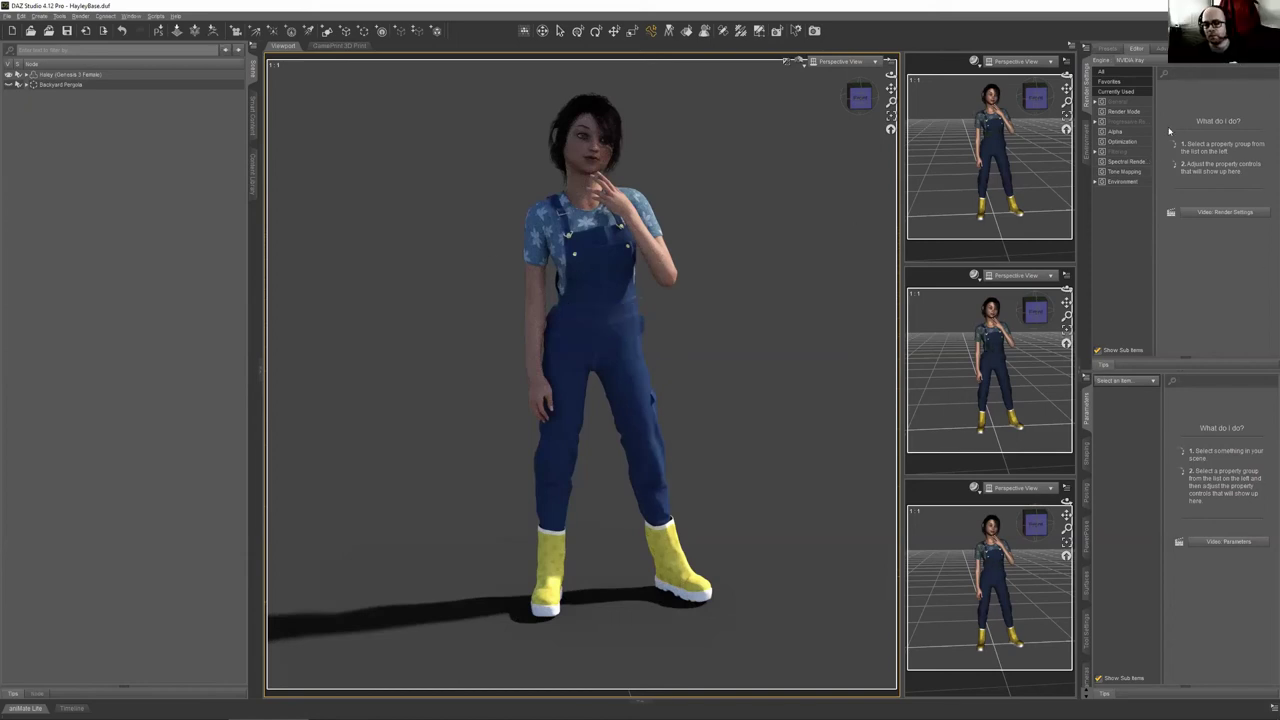
{"action": "left_click", "coordinate": [1140, 102]}
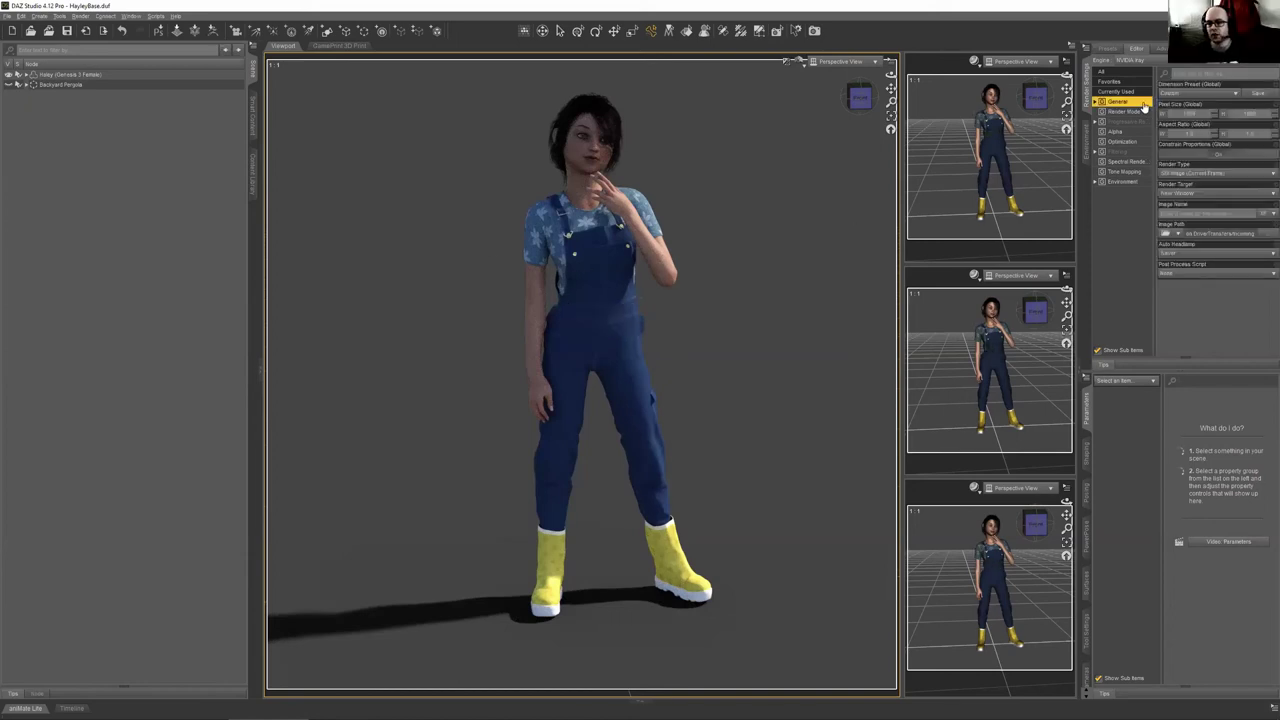
{"action": "left_click", "coordinate": [1138, 182]}
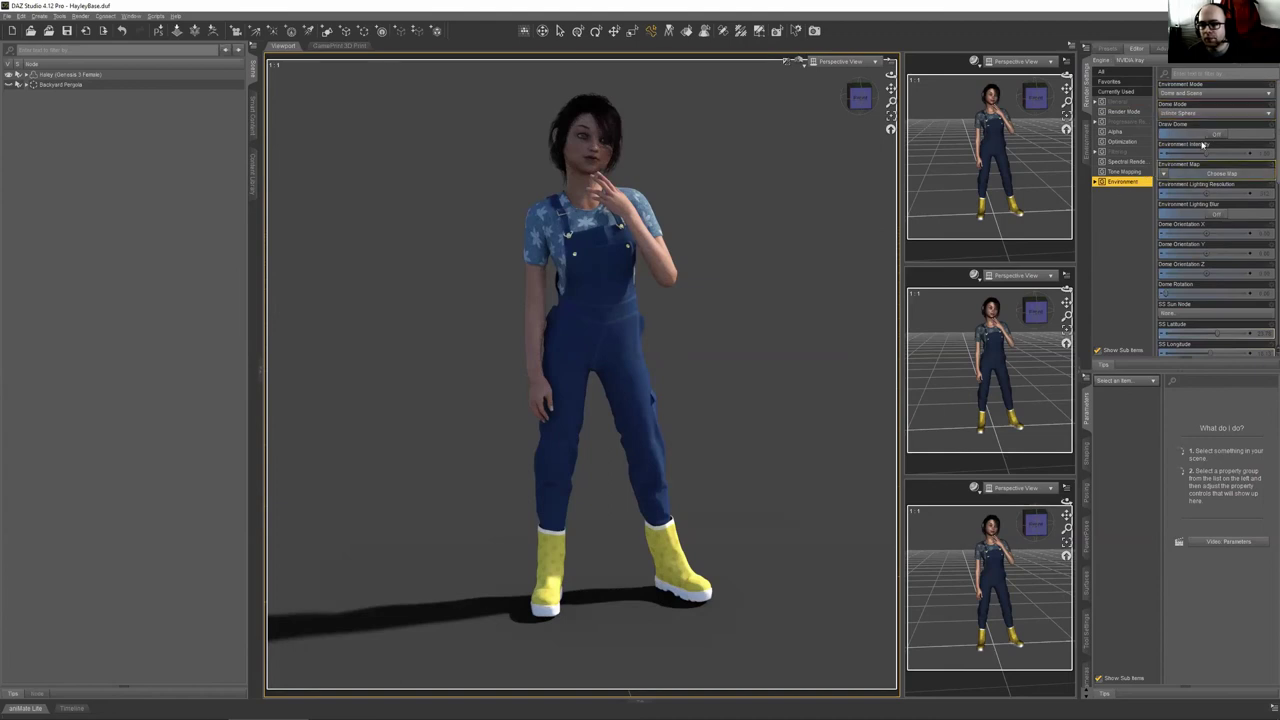
{"action": "left_click", "coordinate": [1216, 138]}
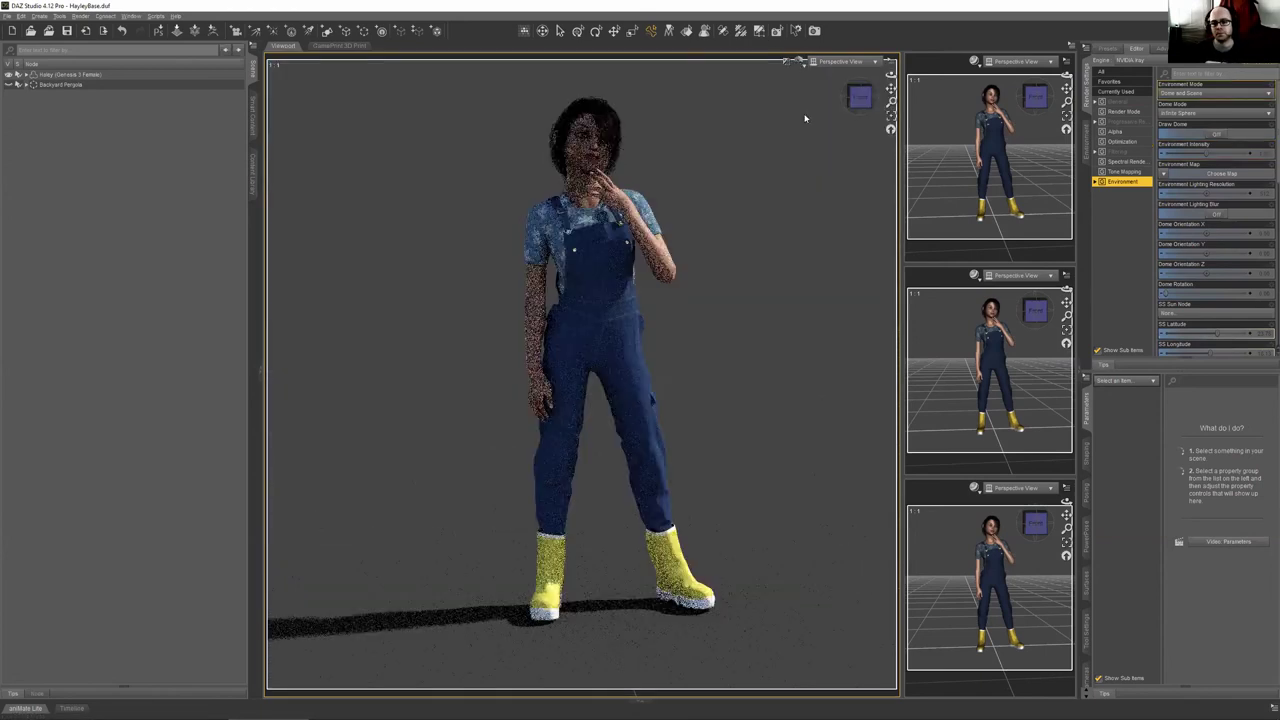
Show the Backyard Pergola again and raise the Genesis 3 Female figure to a Y Translate of about 29, onto the deck
{"action": "left_click", "coordinate": [9, 85]}
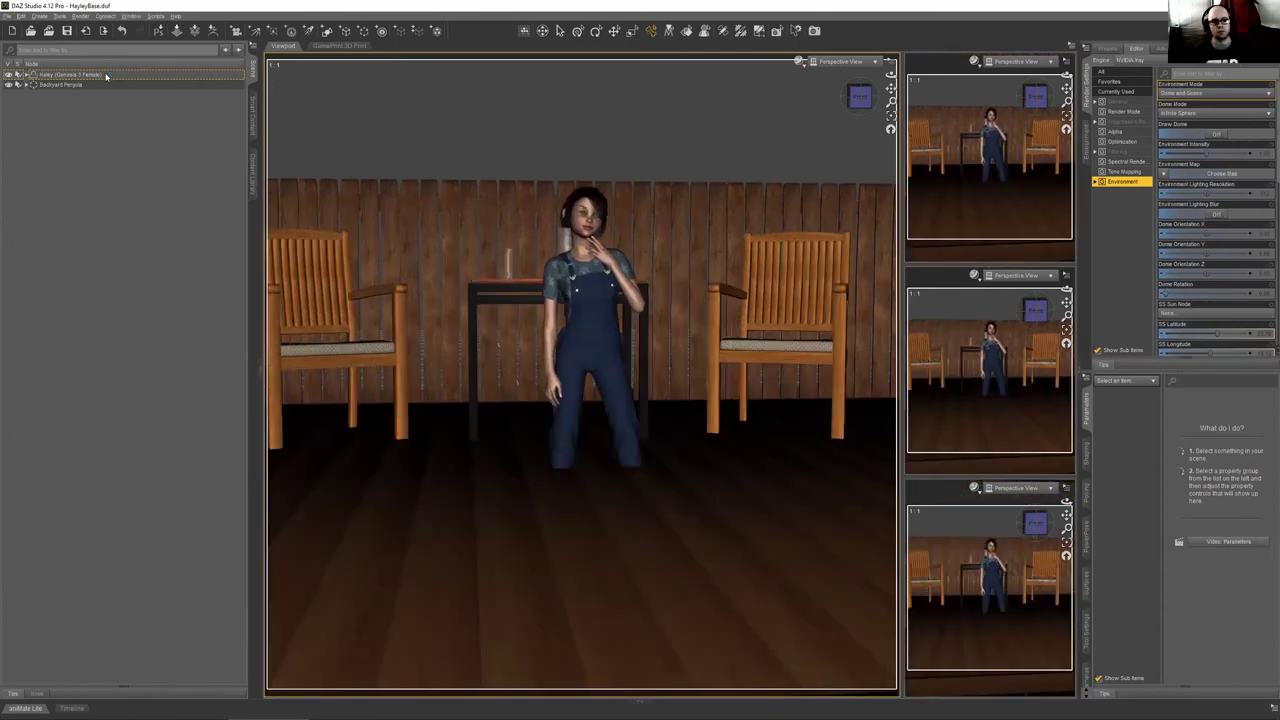
{"action": "left_click", "coordinate": [106, 76]}
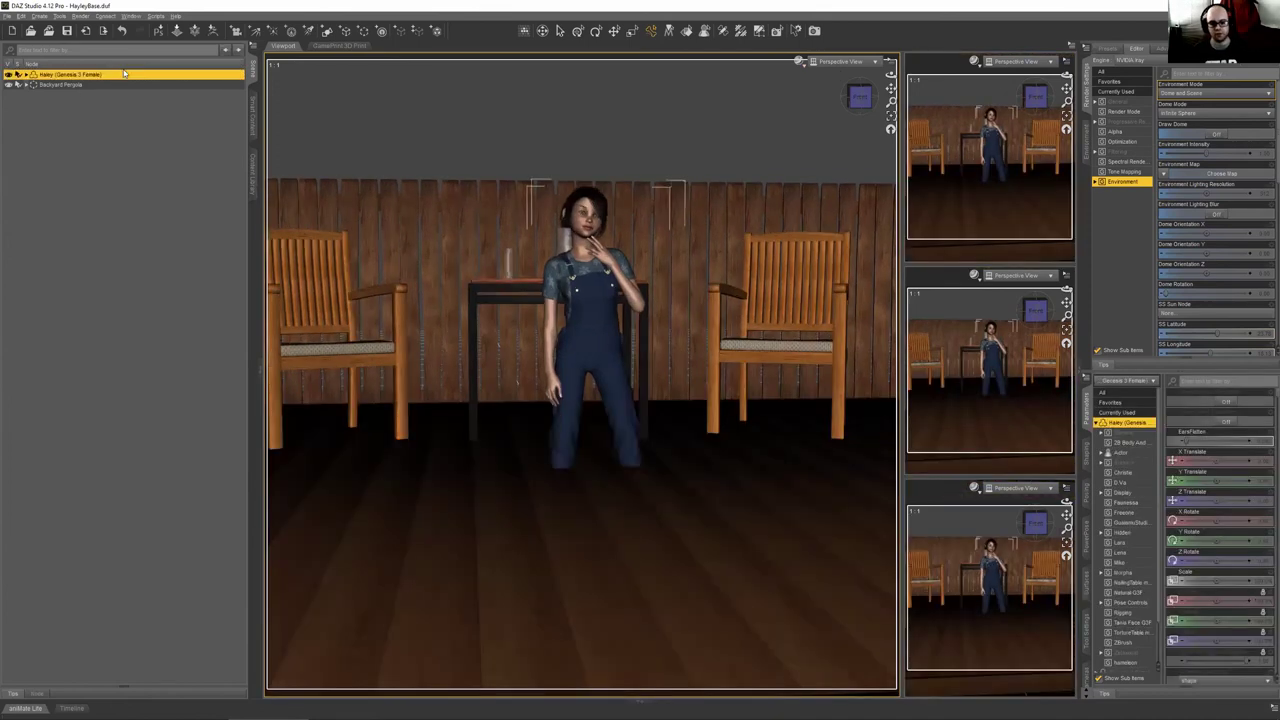
{"action": "scroll", "coordinate": [1191, 360], "scroll_direction": "down", "scroll_amount": 1}
{"action": "left_click_drag", "start_coordinate": [1205, 481], "coordinate": [1251, 481]}
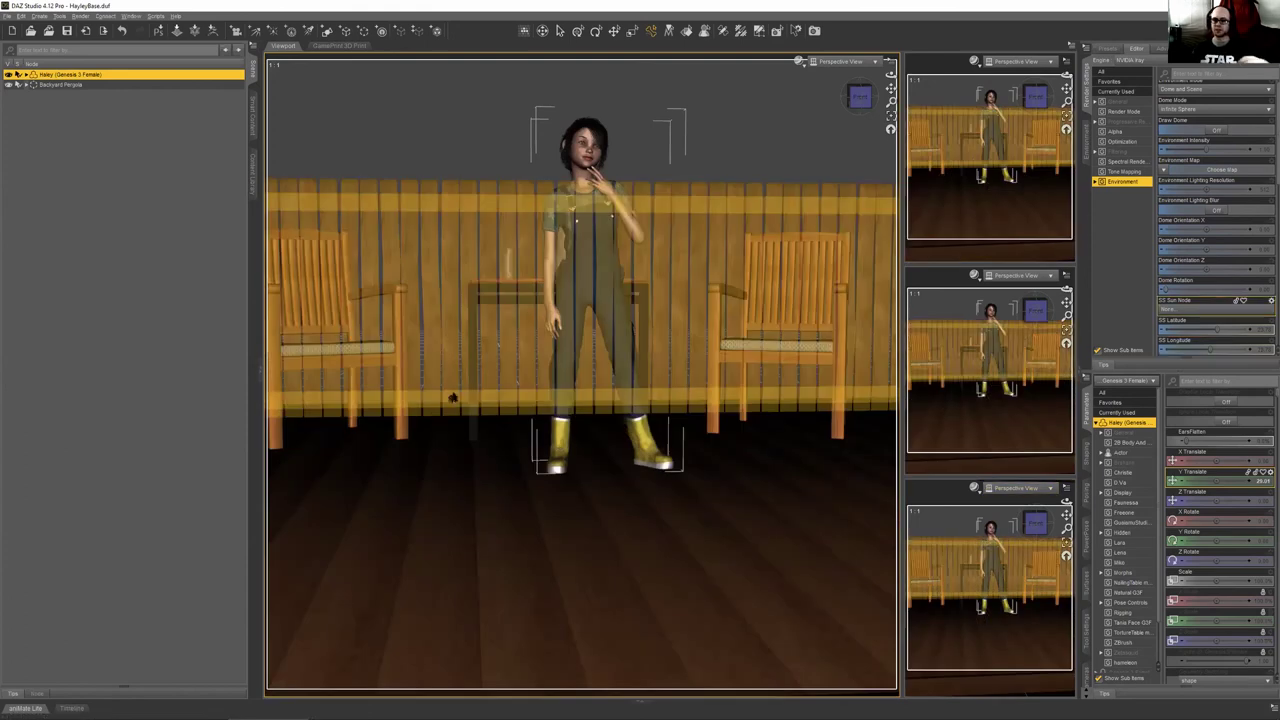
Check up close how the figure's boots meet the deck, and return to a view of the full figure
{"action": "scroll", "coordinate": [581, 372], "scroll_direction": "up", "scroll_amount": 5}
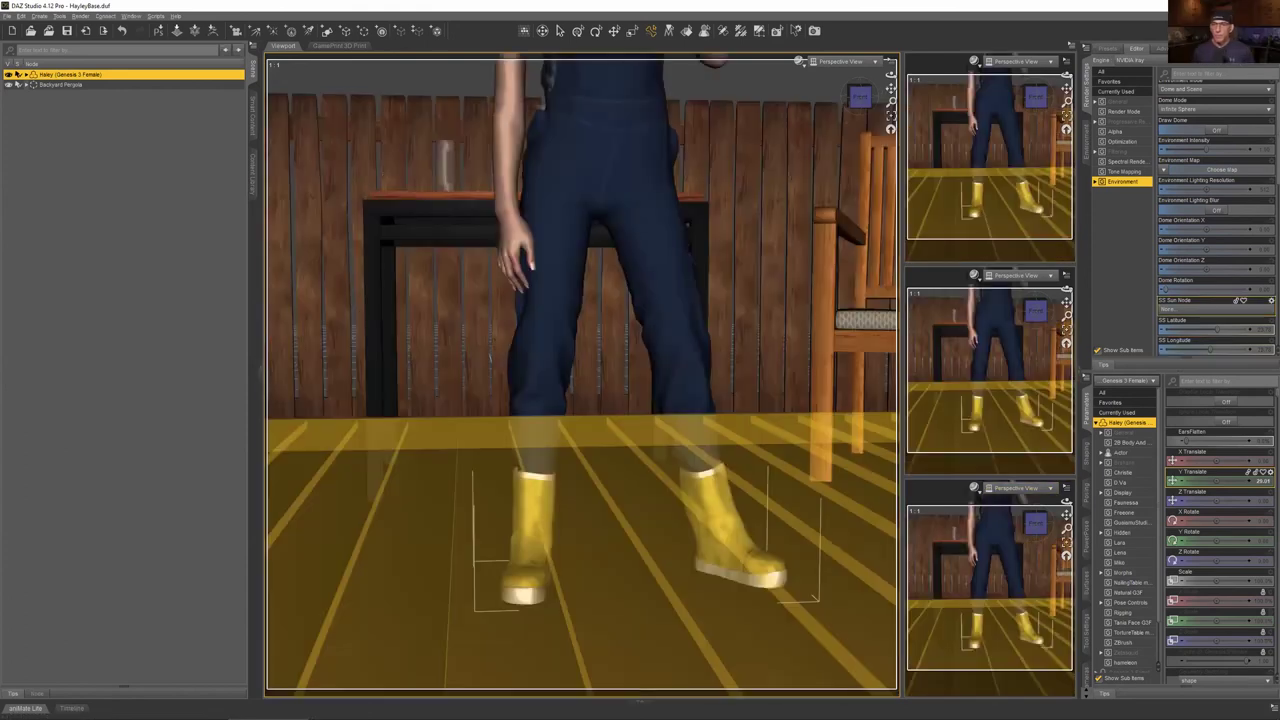
{"action": "right_click_drag", "start_coordinate": [890, 88], "coordinate": [890, 104]}
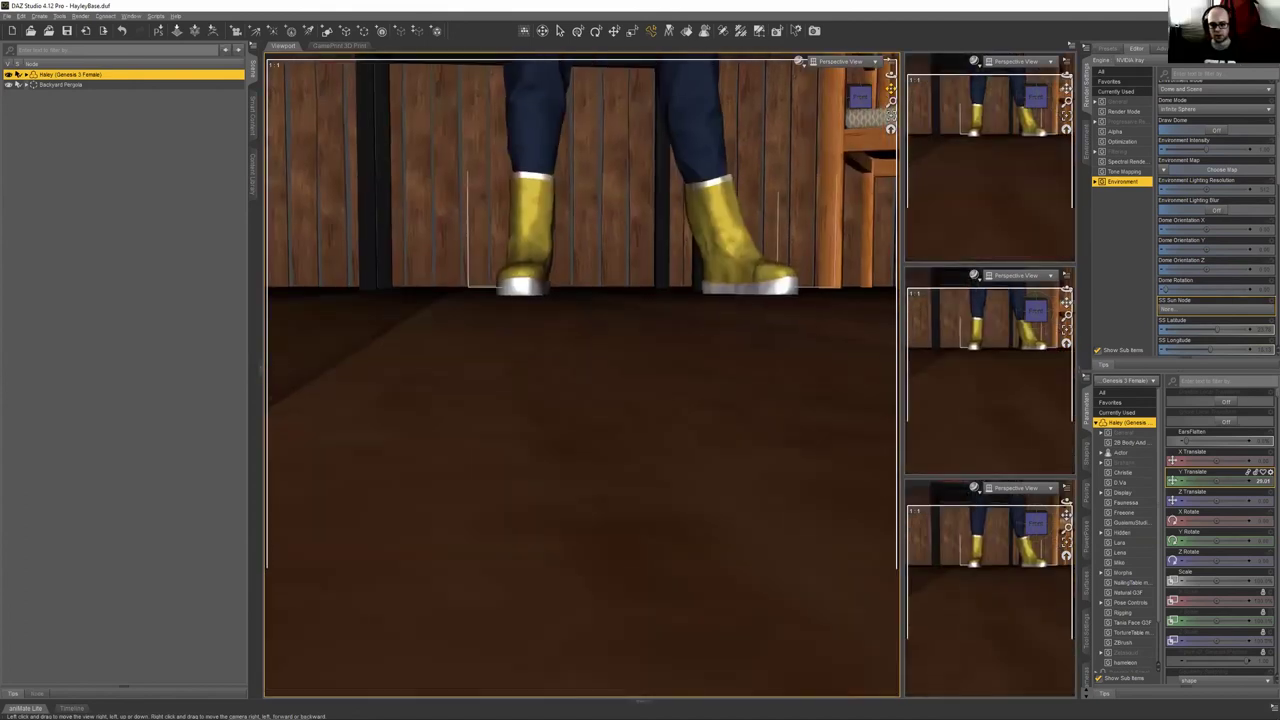
{"action": "key", "text": "ctrl+z"}
{"action": "key", "text": "ctrl+z"}
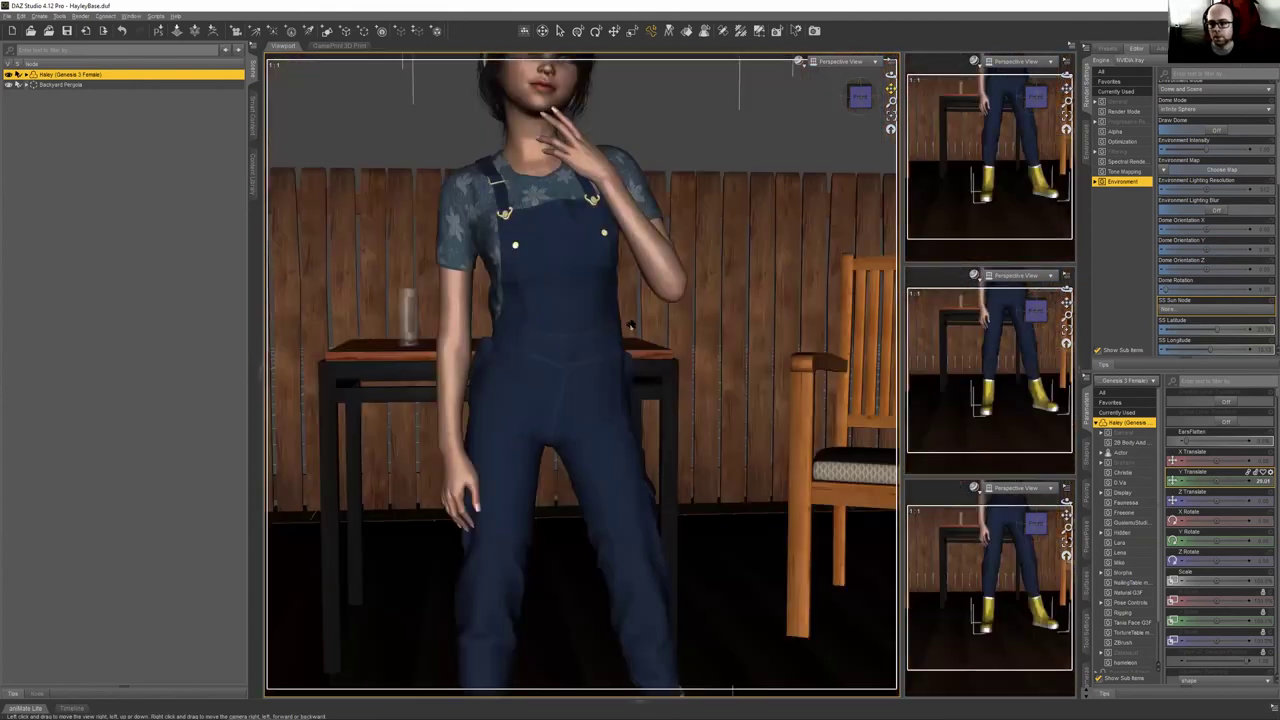
{"action": "key", "text": "ctrl+z"}
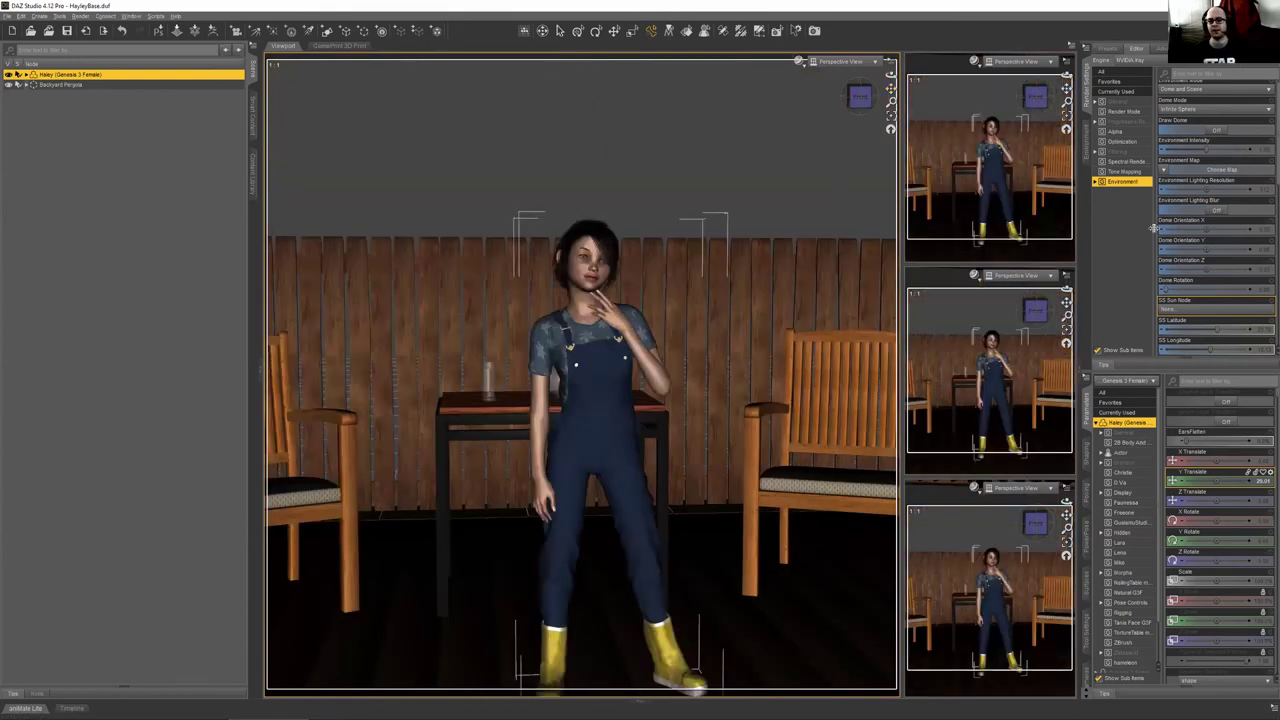
{"action": "key", "text": "ctrl+z"}
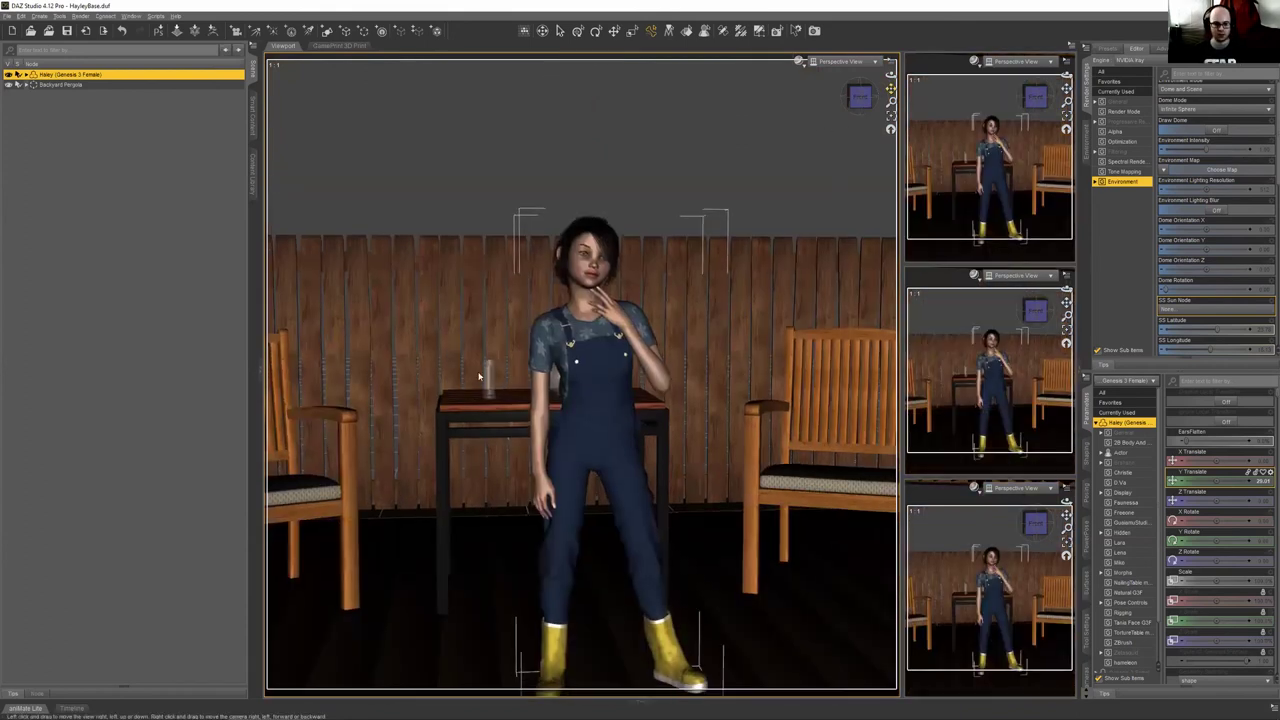
{"action": "key", "text": "ctrl+z"}
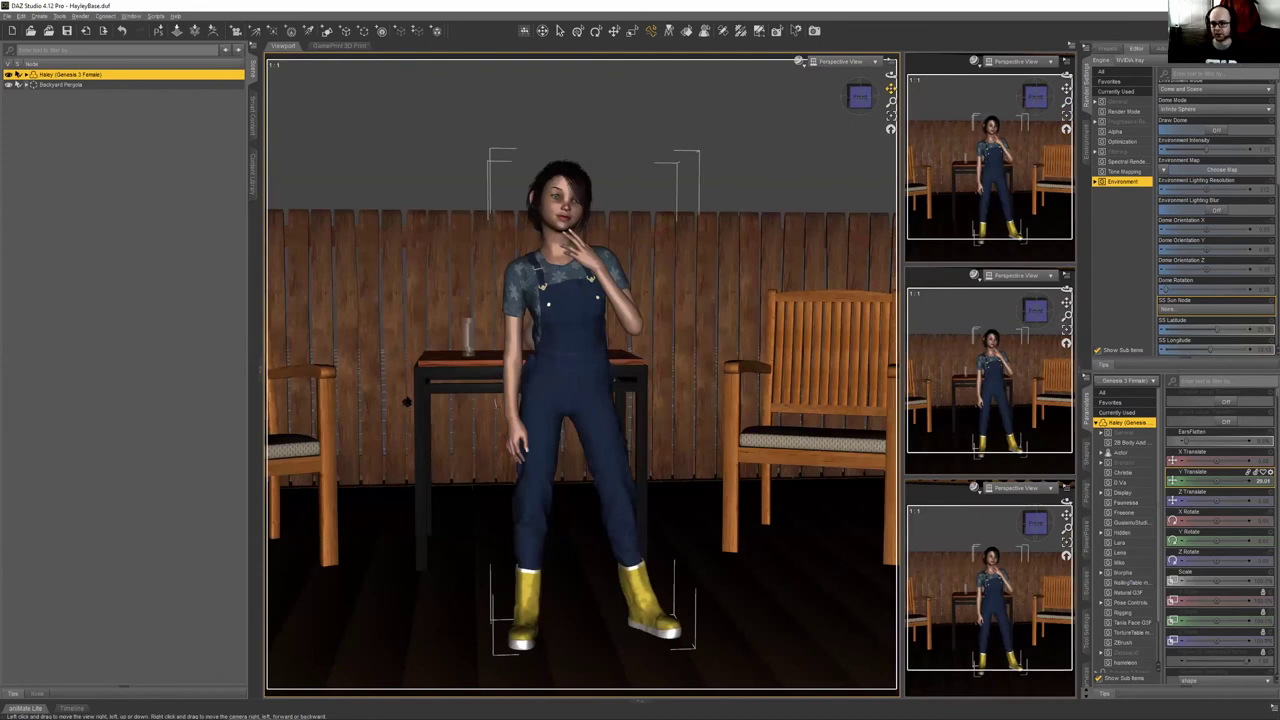
{"action": "key", "text": "ctrl+z"}
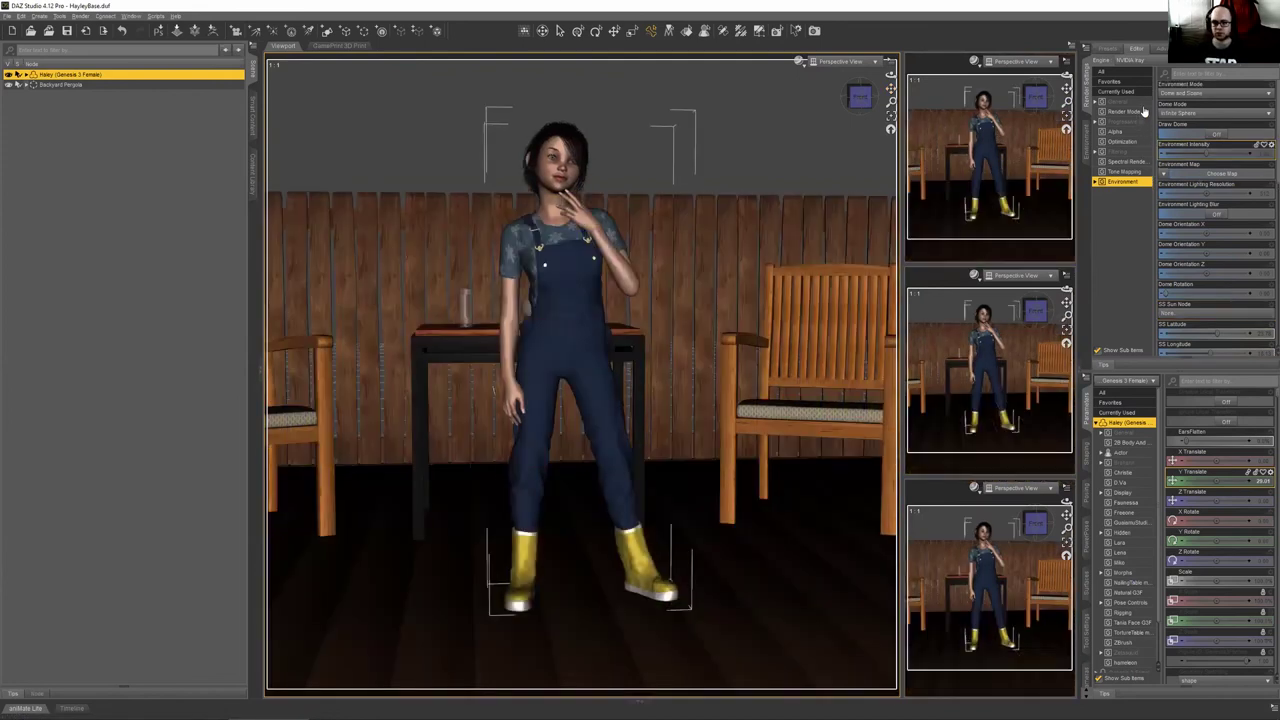
Set the render dimension preset to 4000x6000 and frame the figure closer within the portrait format
{"action": "left_click", "coordinate": [1120, 102]}
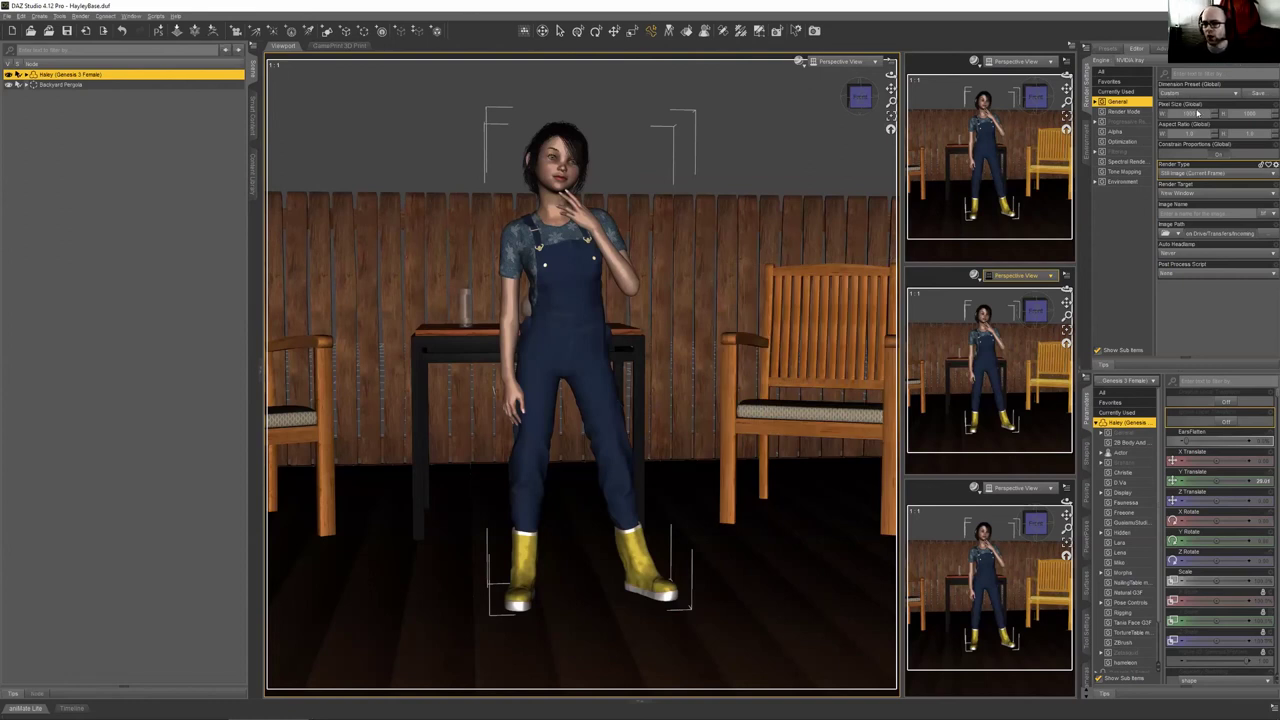
{"action": "left_click", "coordinate": [1200, 93]}
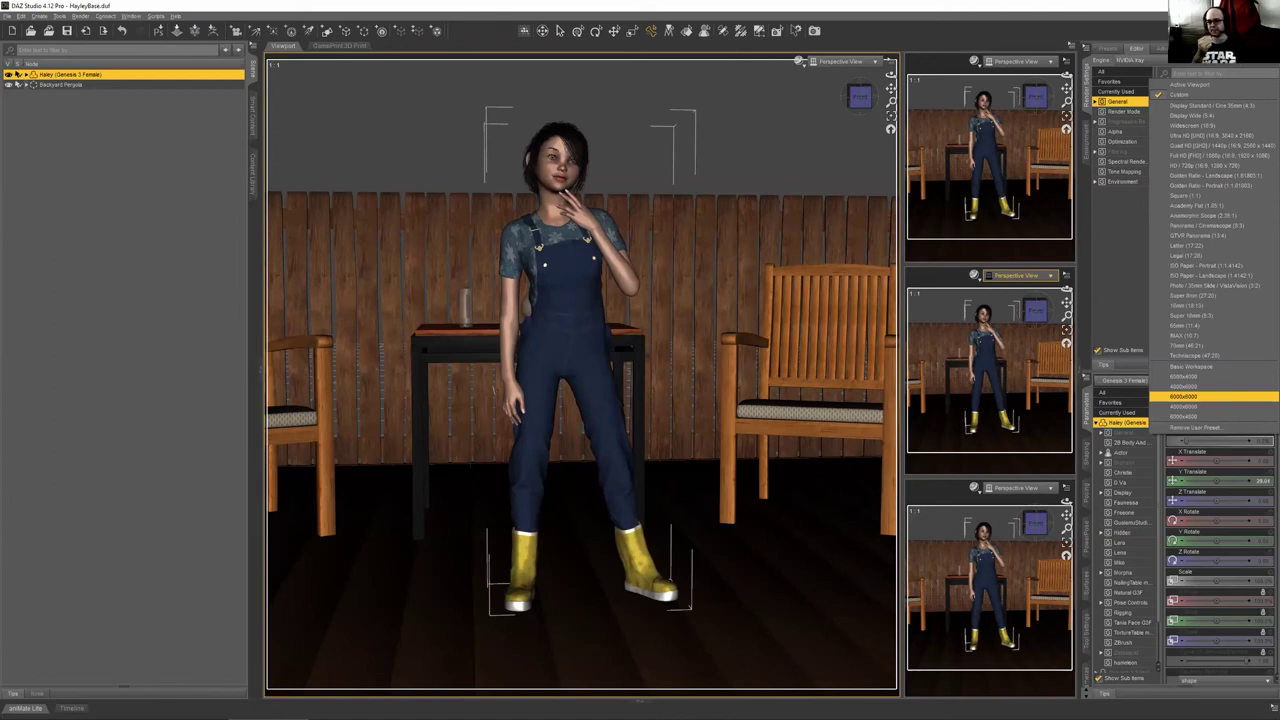
{"action": "left_click", "coordinate": [1200, 396]}
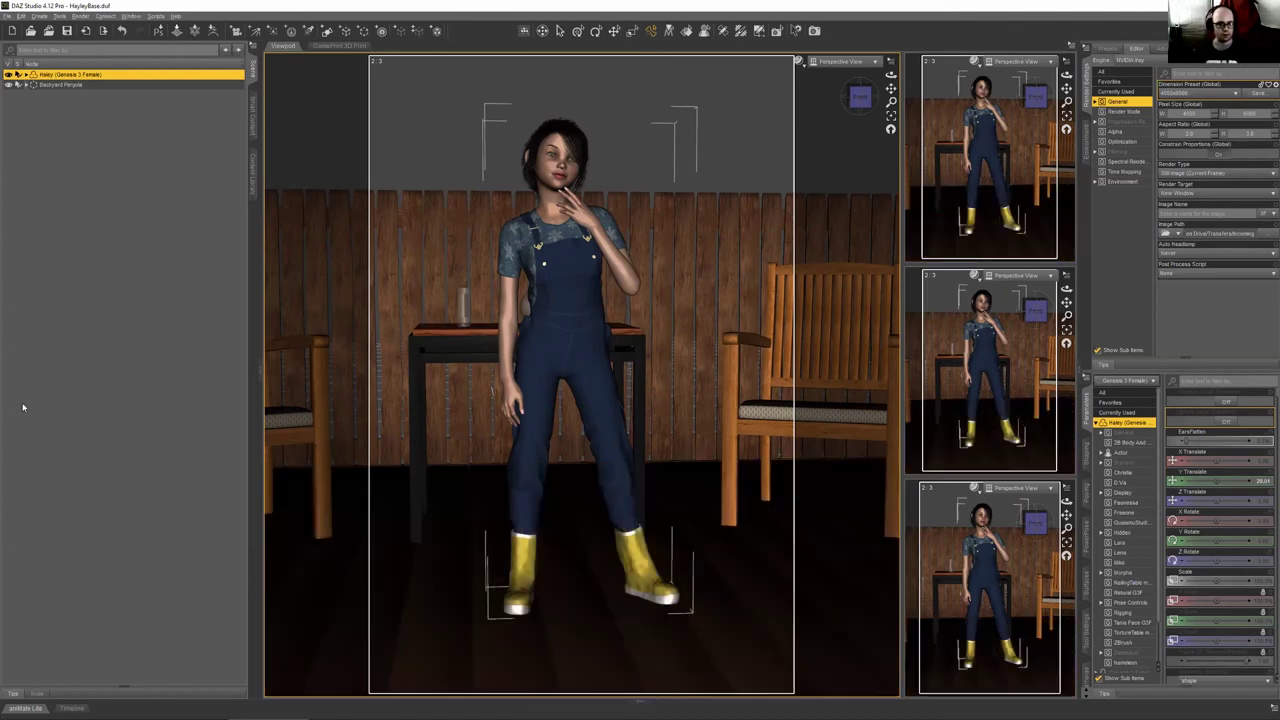
{"action": "left_click", "coordinate": [235, 31]}
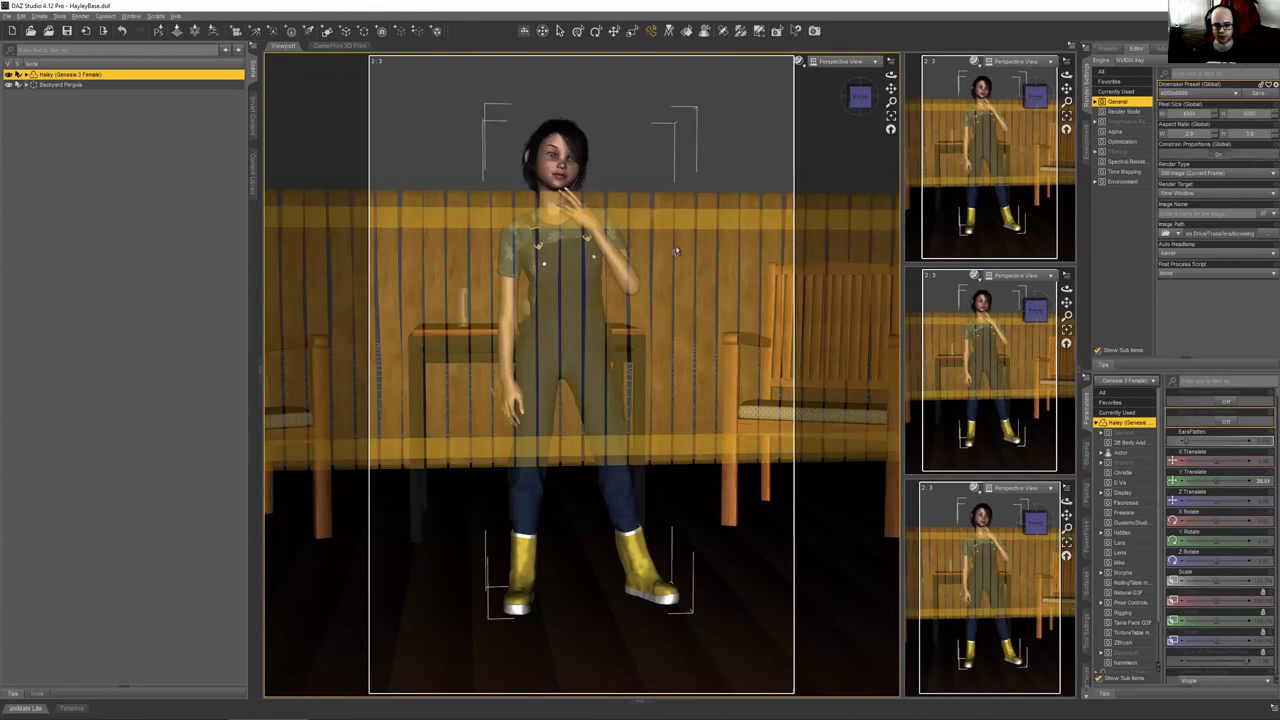
{"action": "scroll", "coordinate": [679, 227], "scroll_direction": "up", "scroll_amount": 3}
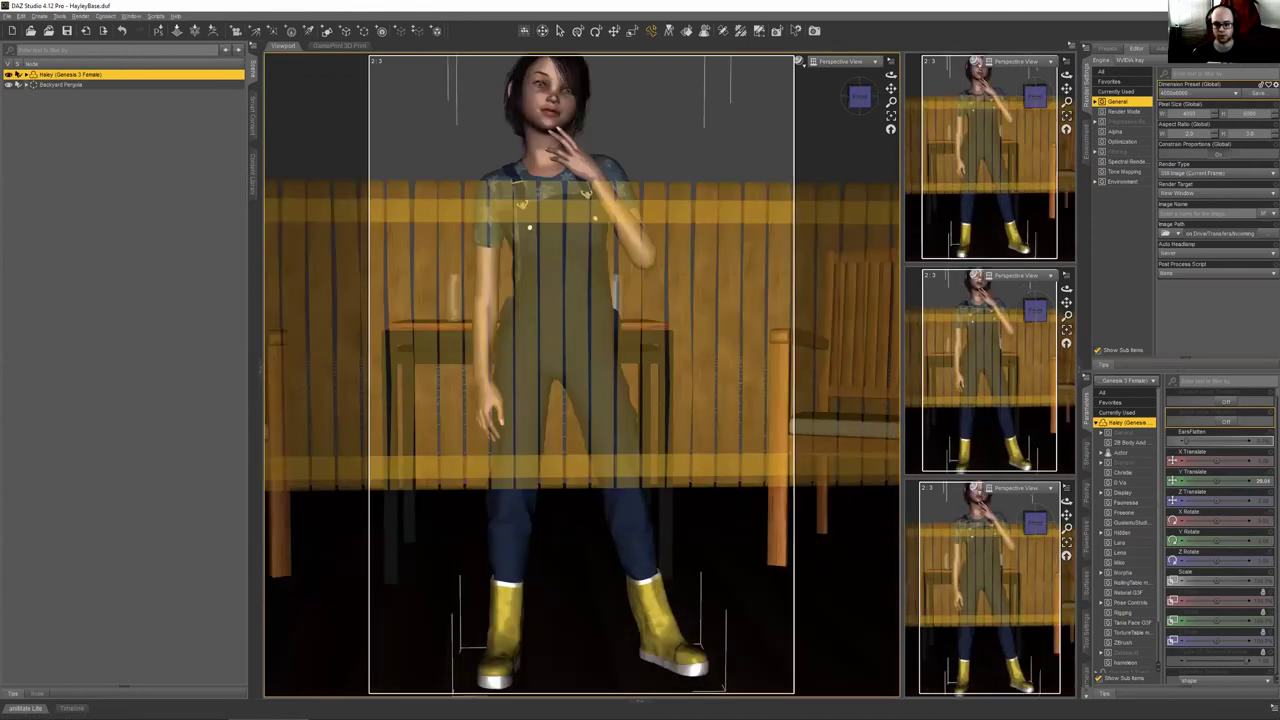
Frame the figure from the thighs up and create a new camera that copies the active Perspective View
{"action": "scroll", "coordinate": [884, 98], "scroll_direction": "up", "scroll_amount": 3}
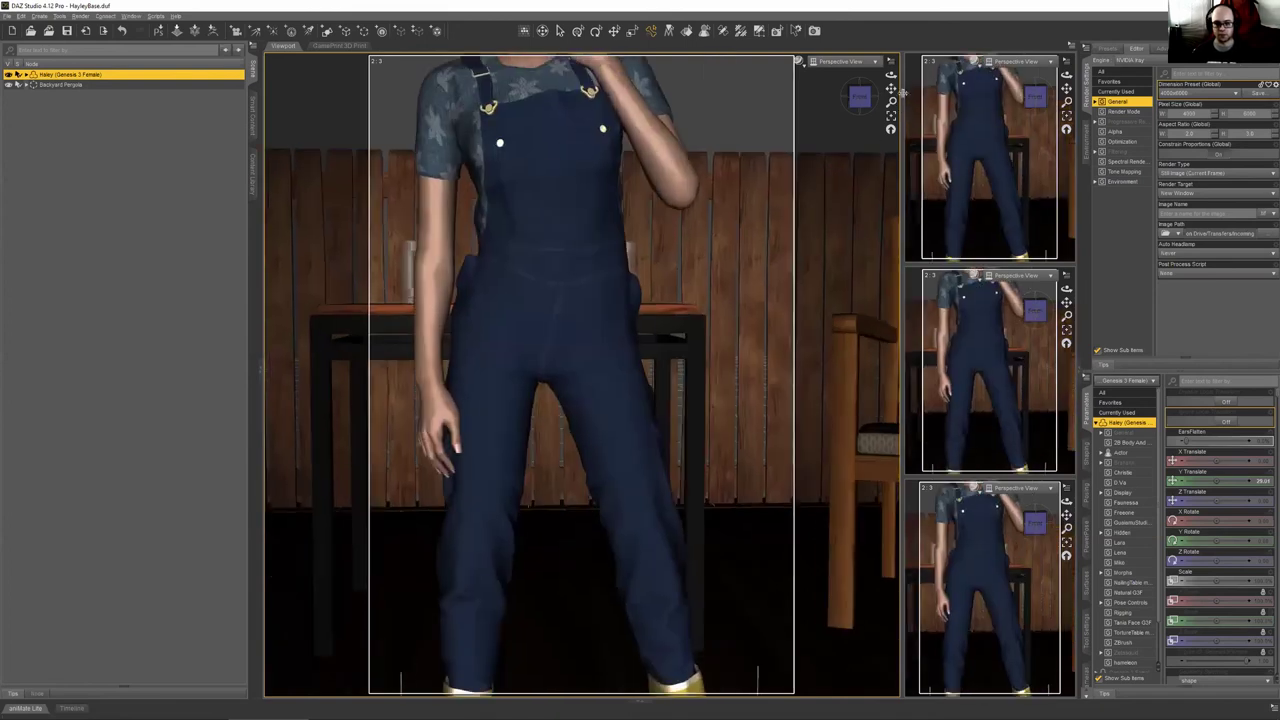
{"action": "mouse_move", "coordinate": [891, 76]}
{"action": "left_mouse_down"}
{"action": "mouse_move", "coordinate": [891, 90]}
{"action": "mouse_move", "coordinate": [891, 76]}
{"action": "left_mouse_up"}
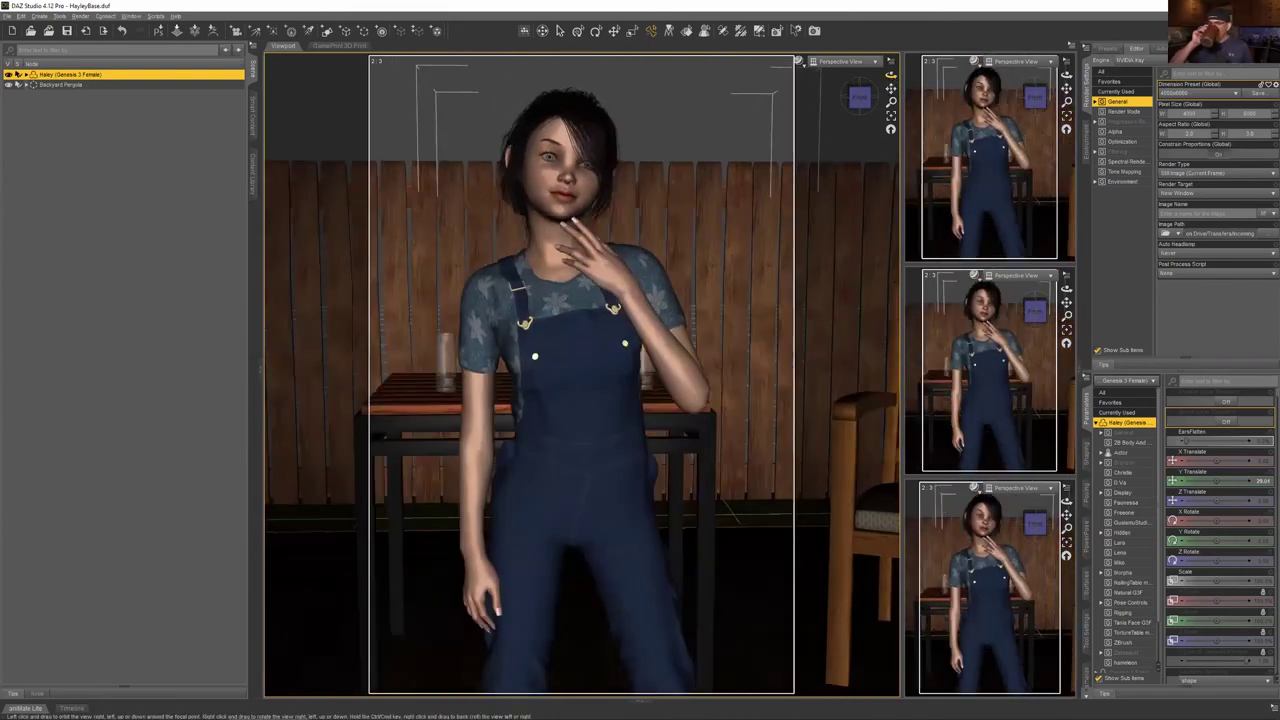
{"action": "left_click", "coordinate": [380, 32]}
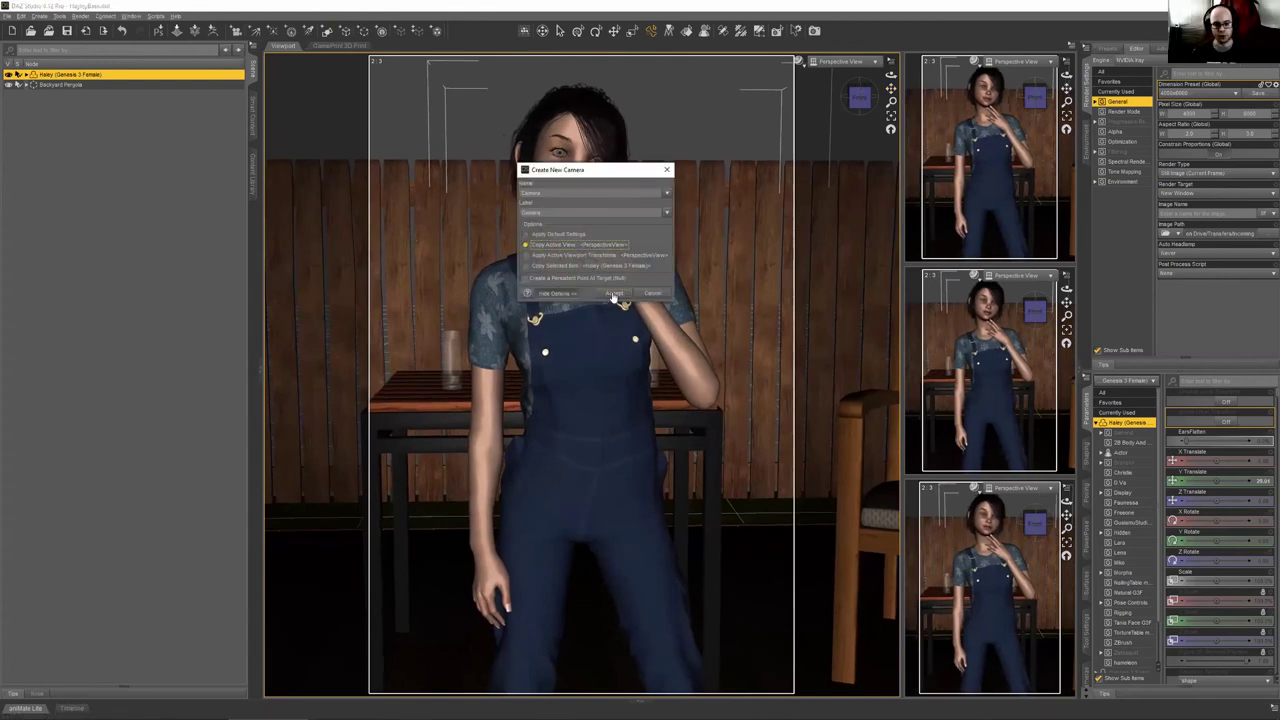
{"action": "left_click", "coordinate": [613, 293]}
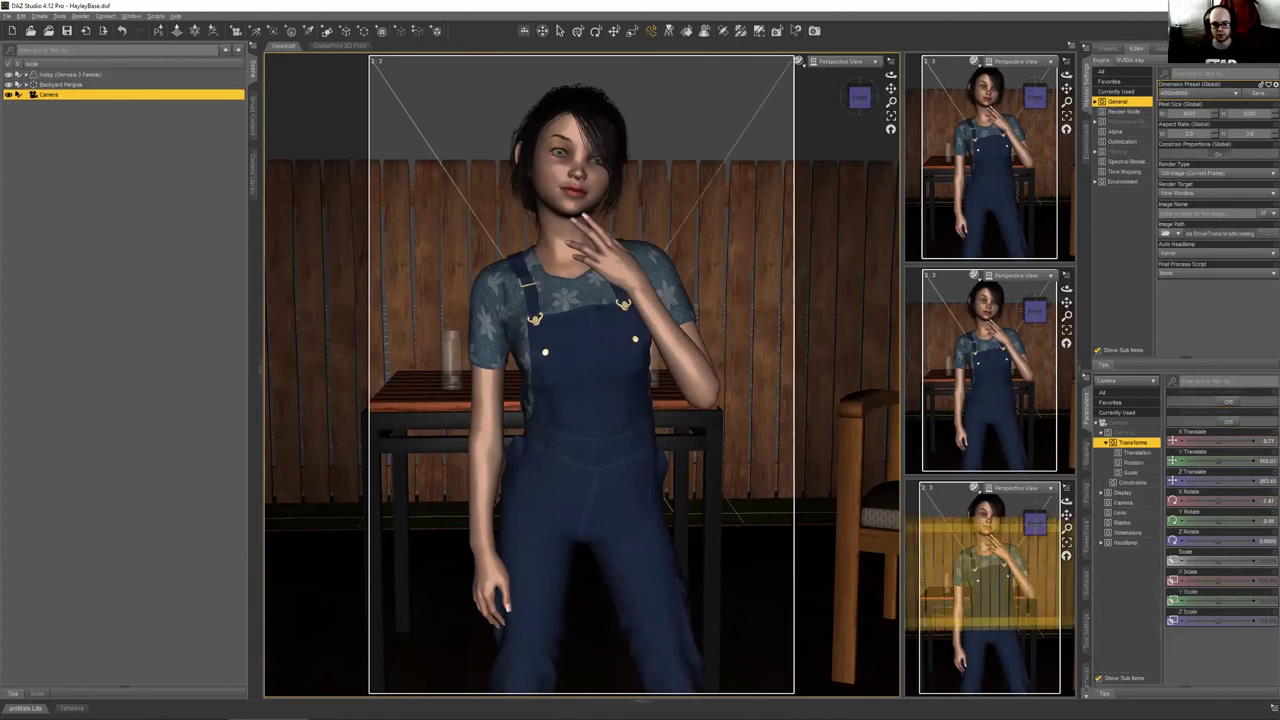
Check where the new camera stands on the deck and look at the figure through it
{"action": "left_click", "coordinate": [890, 95]}
{"action": "left_click_drag", "start_coordinate": [890, 88], "coordinate": [32, 609]}
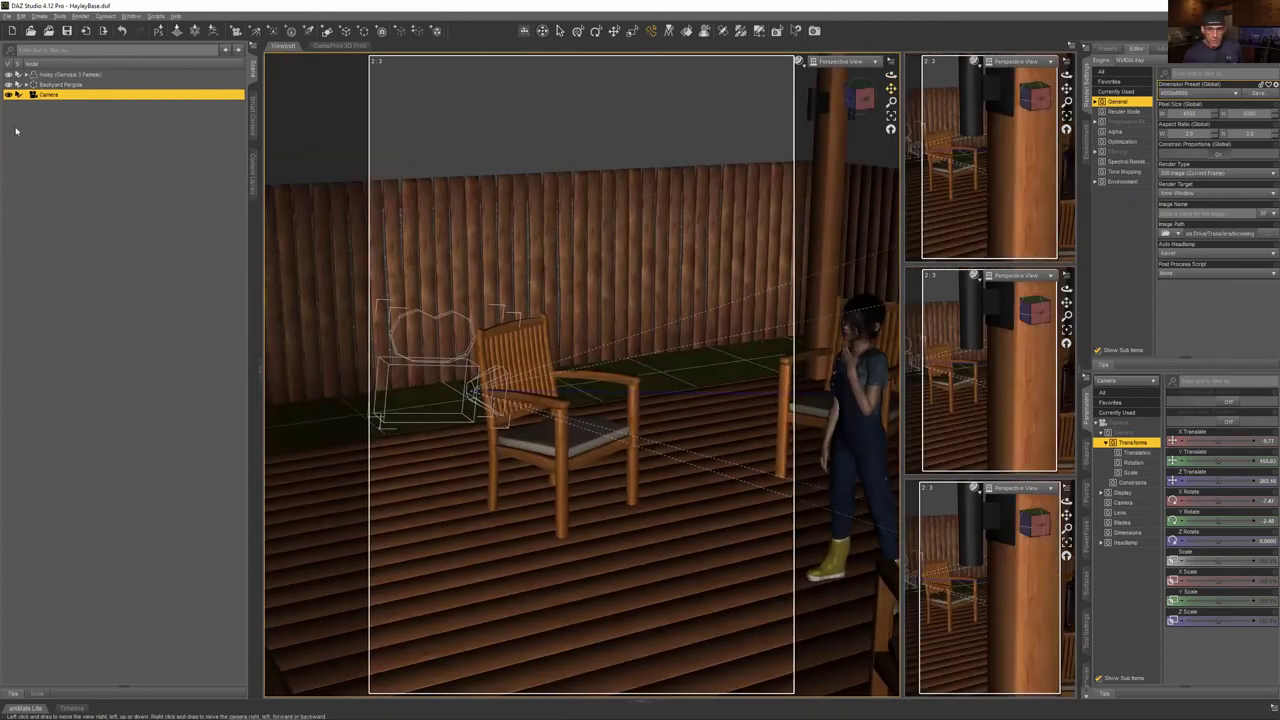
{"action": "key", "text": "ctrl+z"}
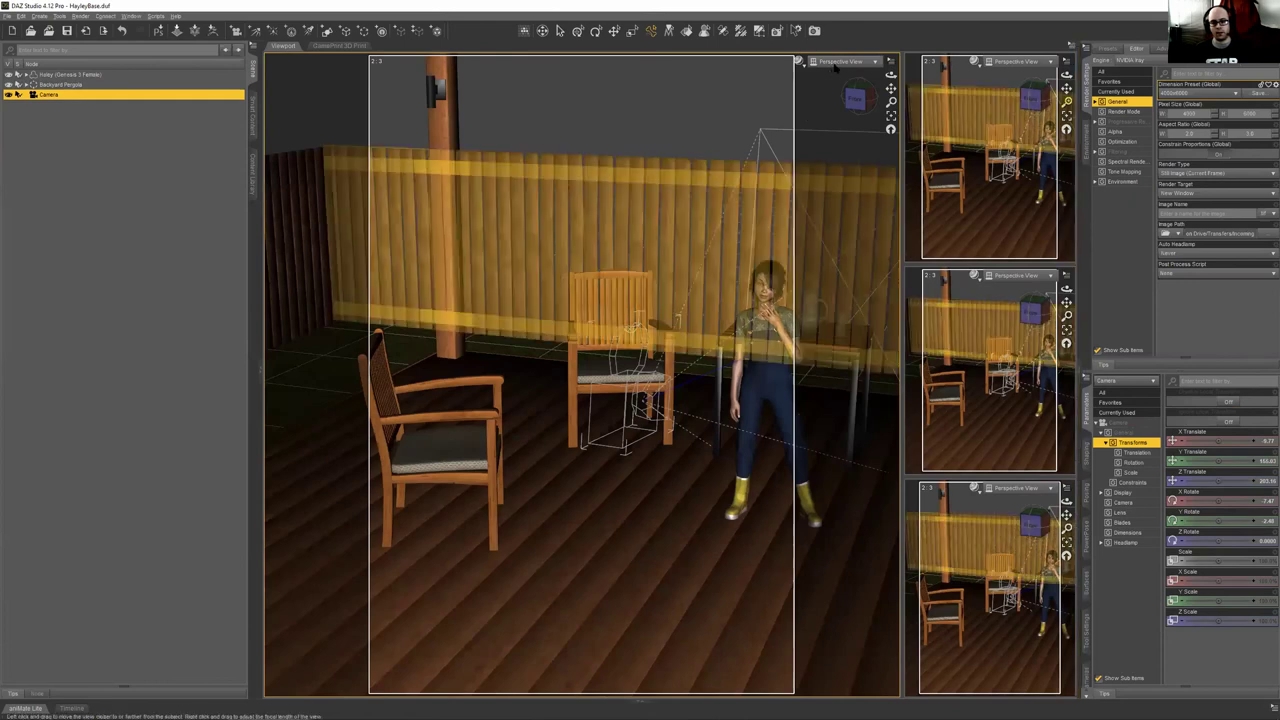
{"action": "left_click", "coordinate": [836, 64]}
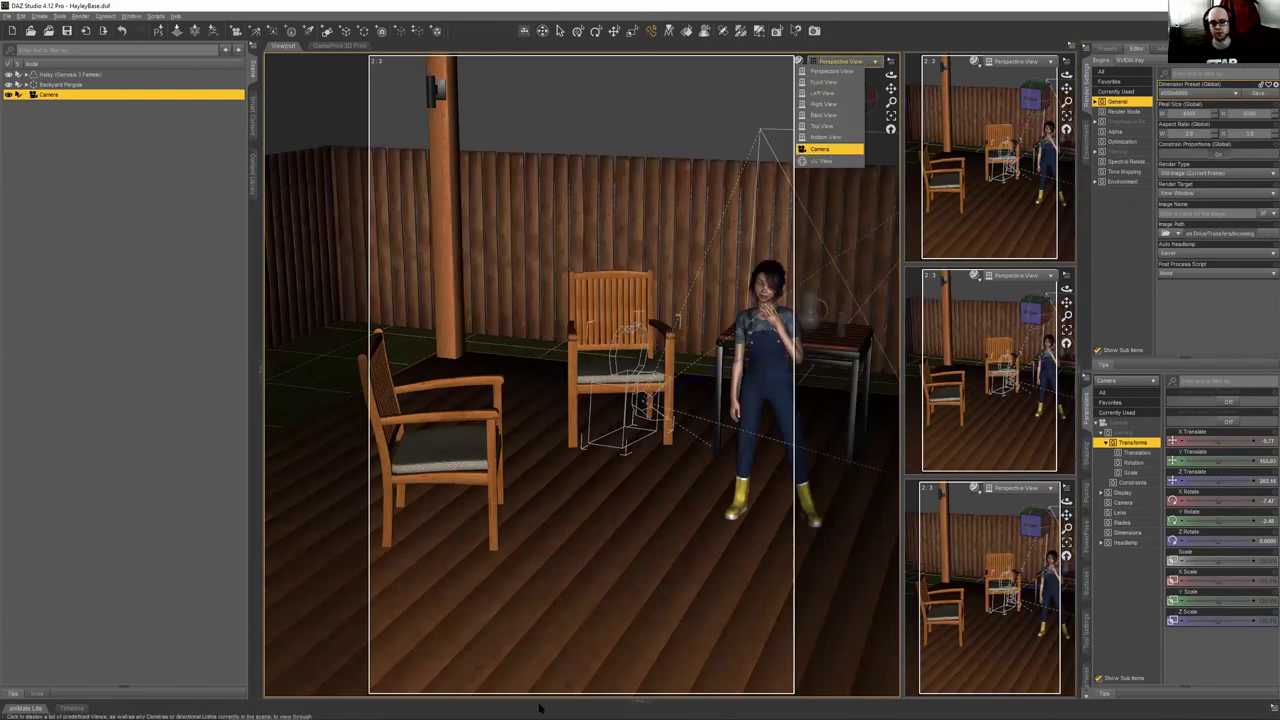
{"action": "left_click", "coordinate": [826, 152]}
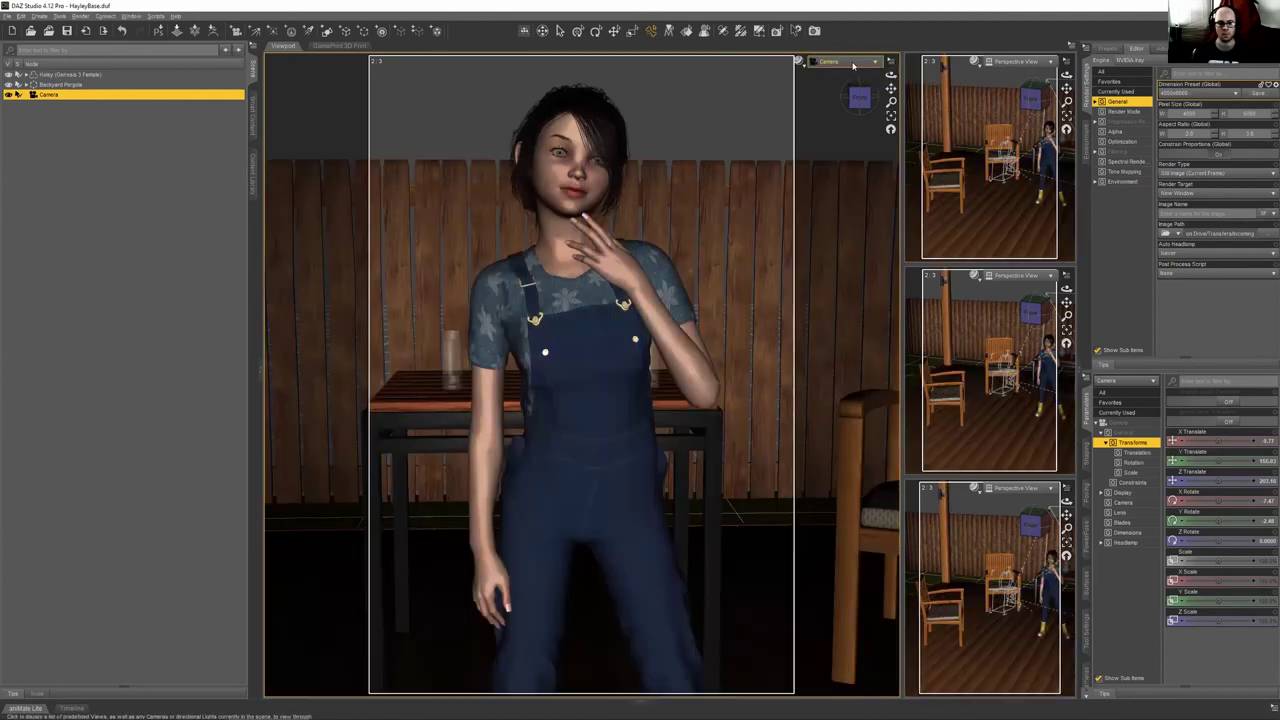
Return to the Perspective View and examine the camera's position and view cone relative to the figure
{"action": "left_click", "coordinate": [853, 66]}
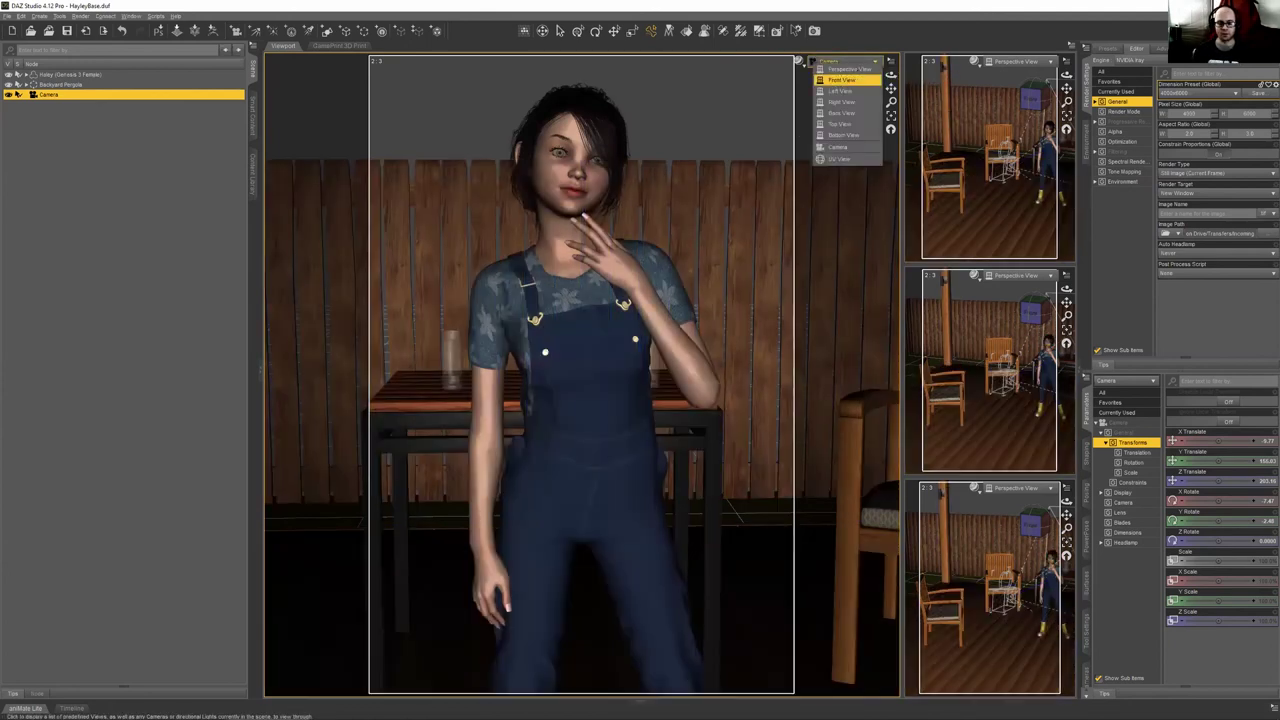
{"action": "left_click", "coordinate": [845, 68]}
{"action": "left_click_drag", "start_coordinate": [625, 350], "coordinate": [297, 254], "text": "alt"}
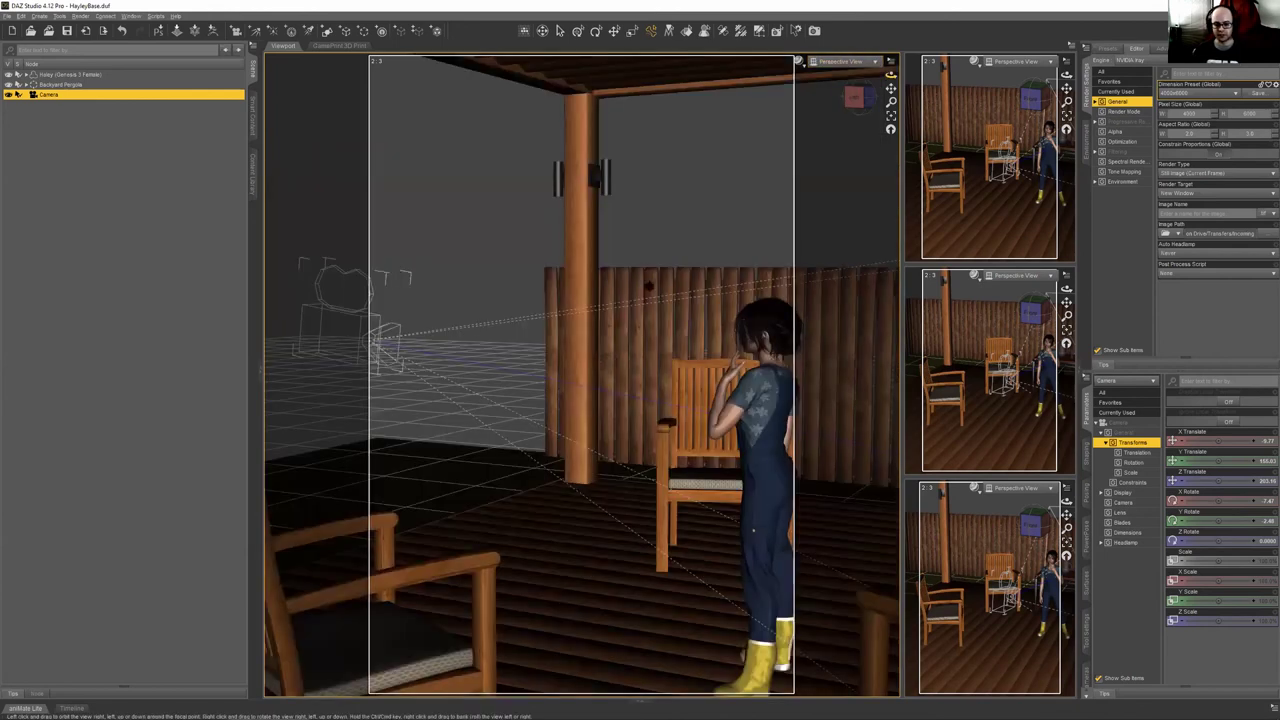
{"action": "scroll", "coordinate": [410, 134], "scroll_direction": "up", "scroll_amount": 2}
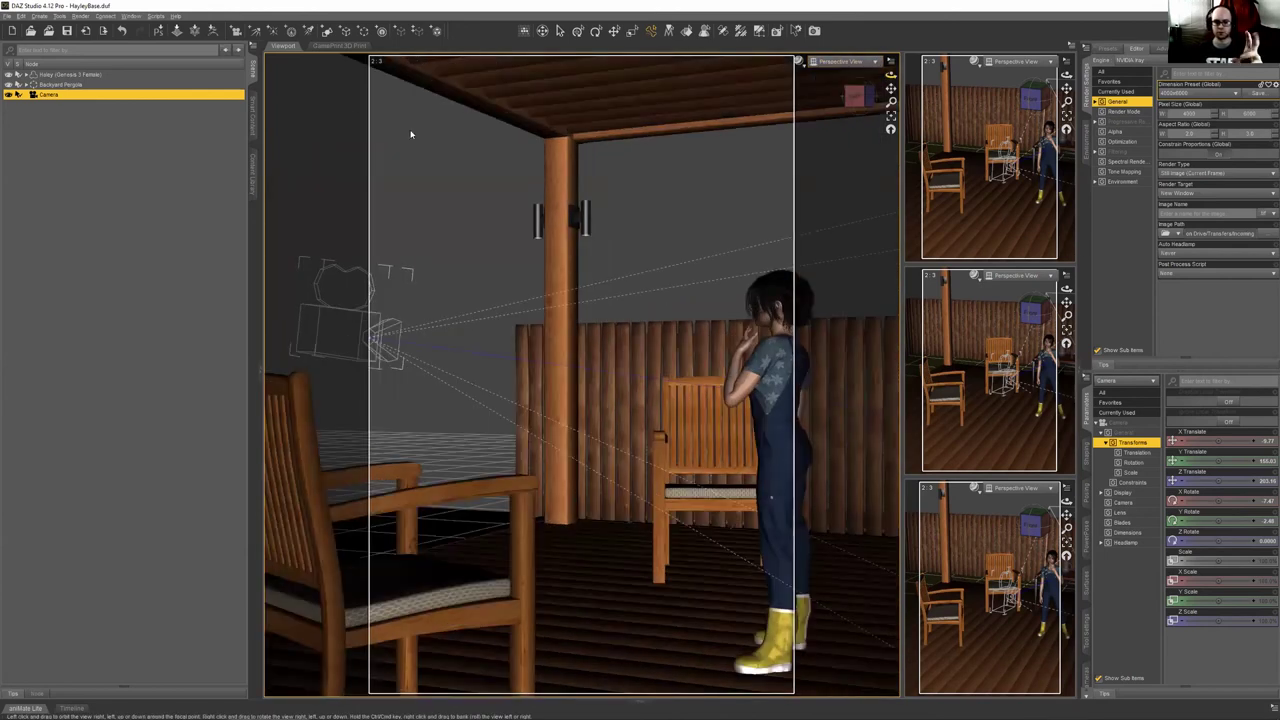
{"action": "key", "text": "ctrl+z"}
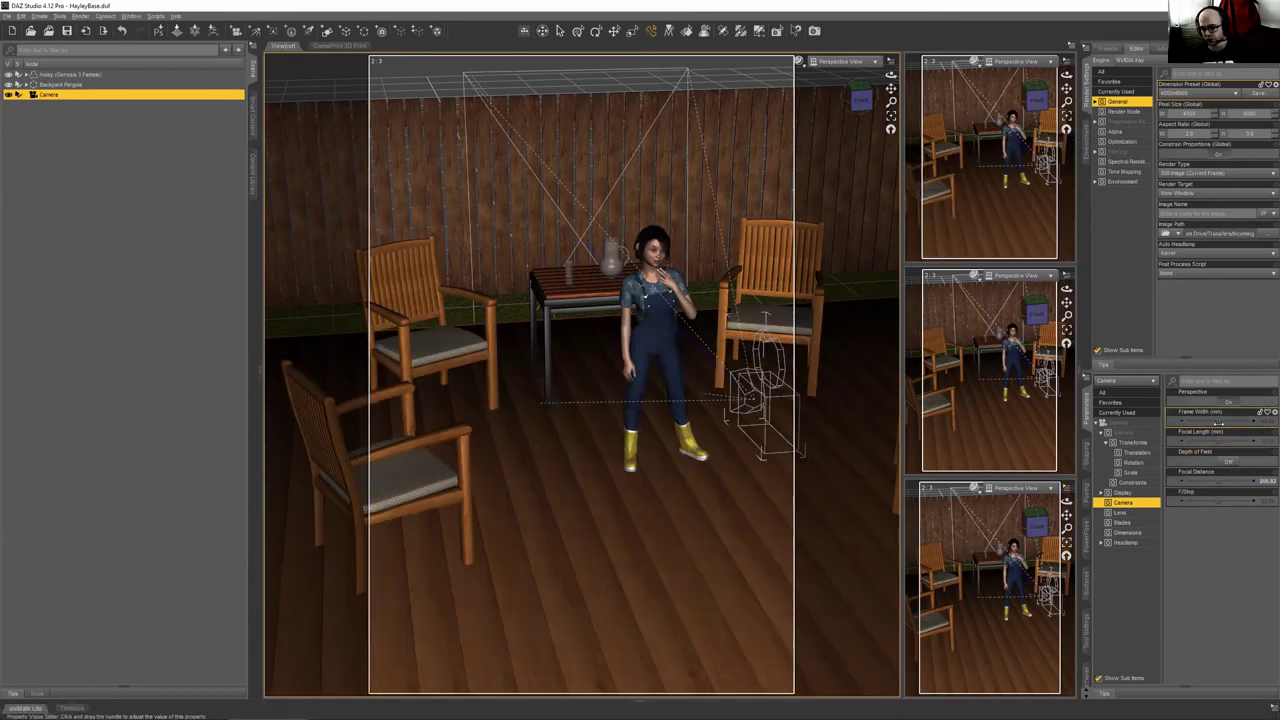
Turn on the camera's Depth of Field and try different Focal Distances around the figure, seen from the side
{"action": "left_click_drag", "start_coordinate": [1220, 418], "coordinate": [1220, 441]}
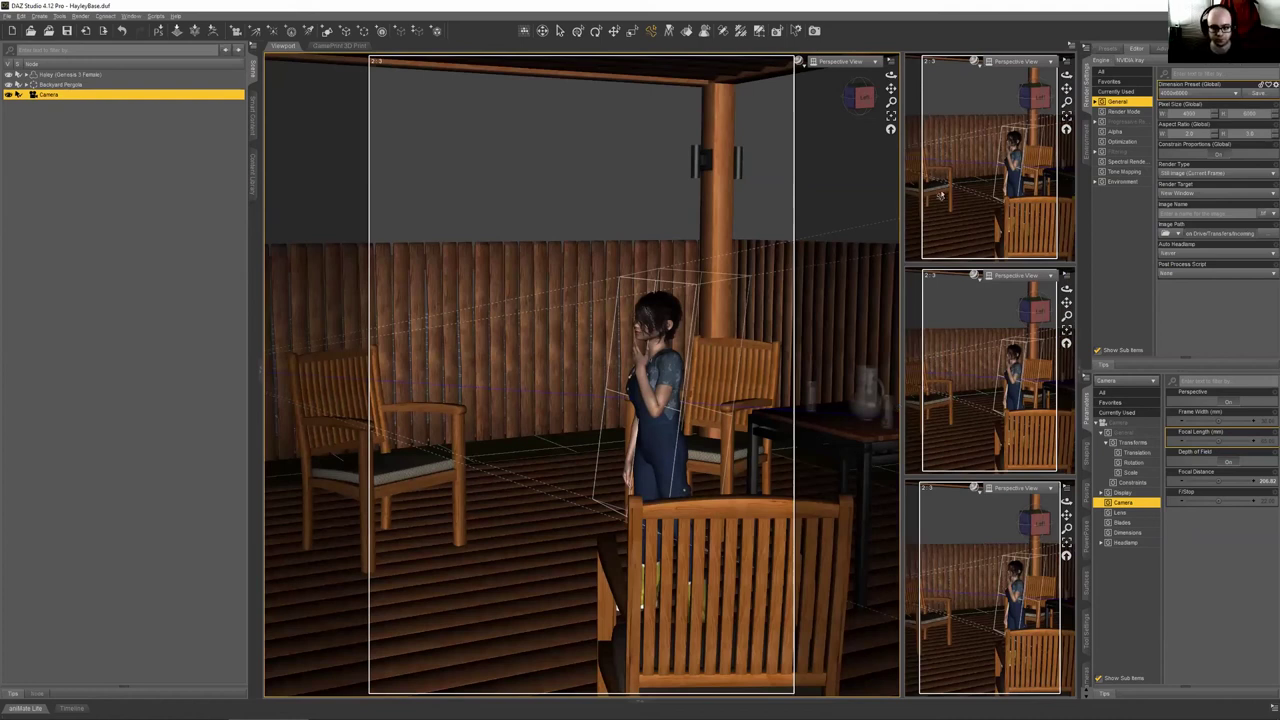
{"action": "left_click_drag", "start_coordinate": [616, 605], "coordinate": [641, 600]}
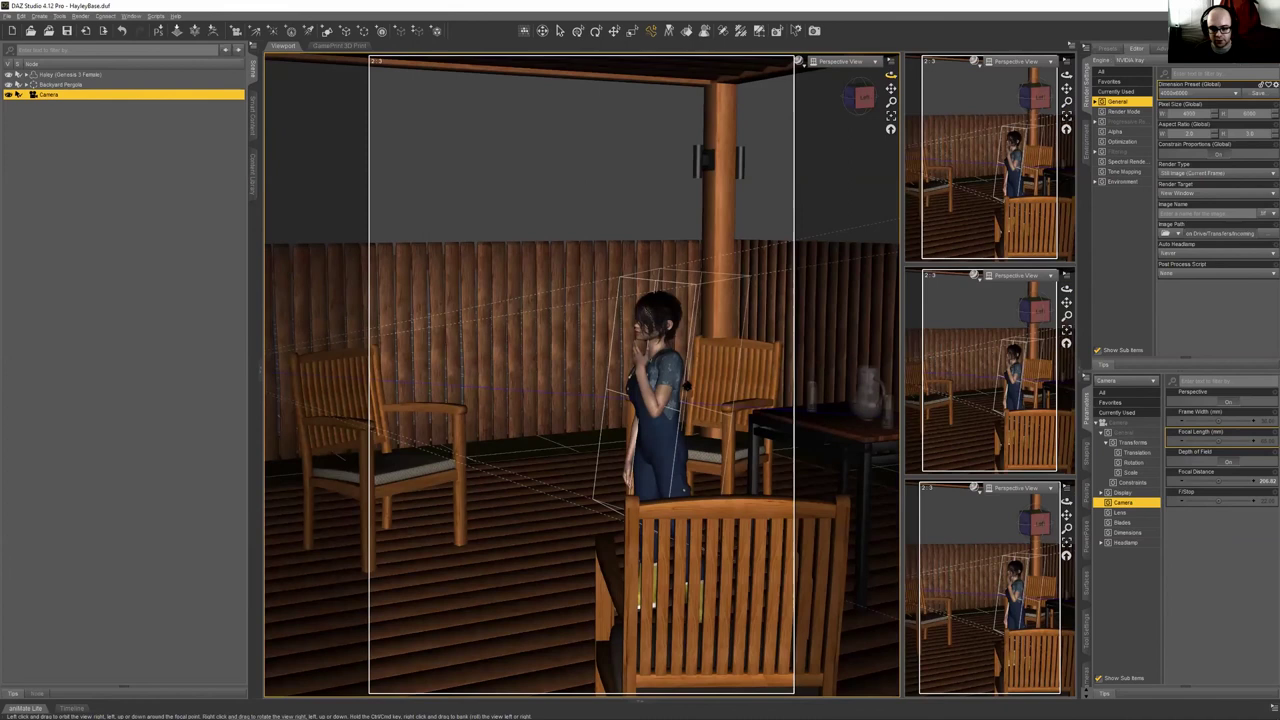
{"action": "left_click_drag", "start_coordinate": [688, 386], "coordinate": [775, 468]}
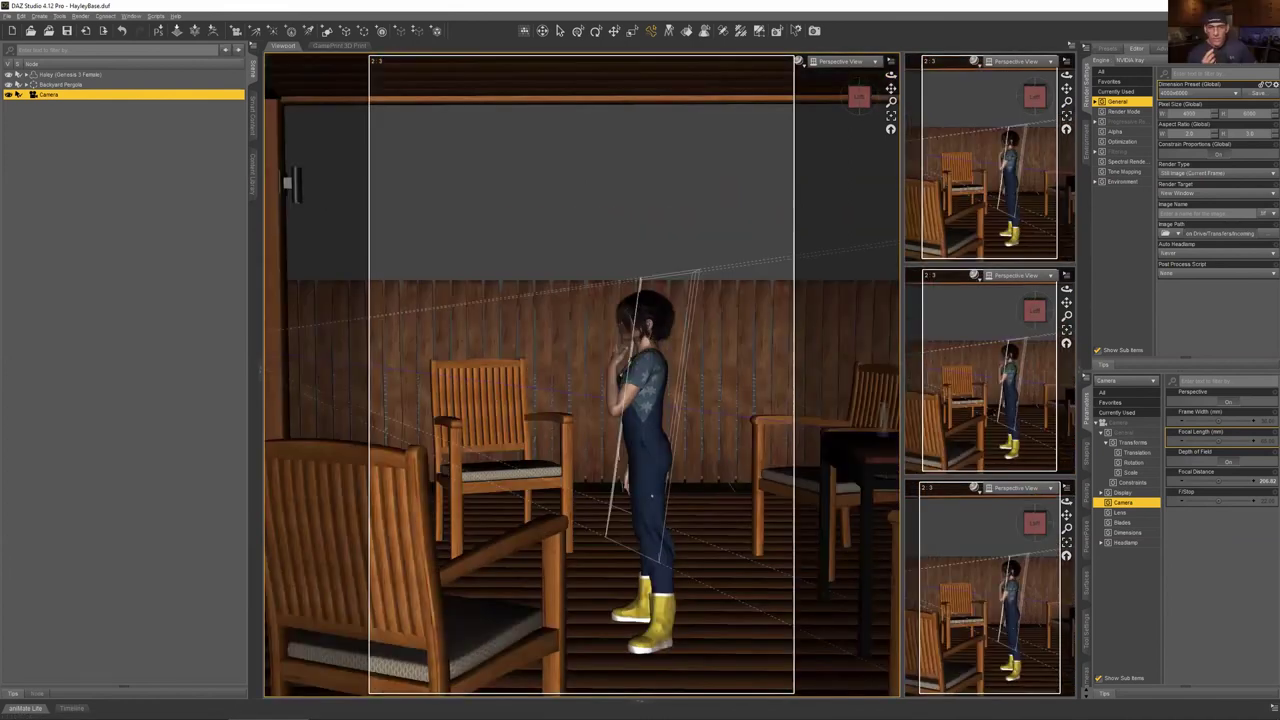
{"action": "left_click", "coordinate": [1182, 505]}
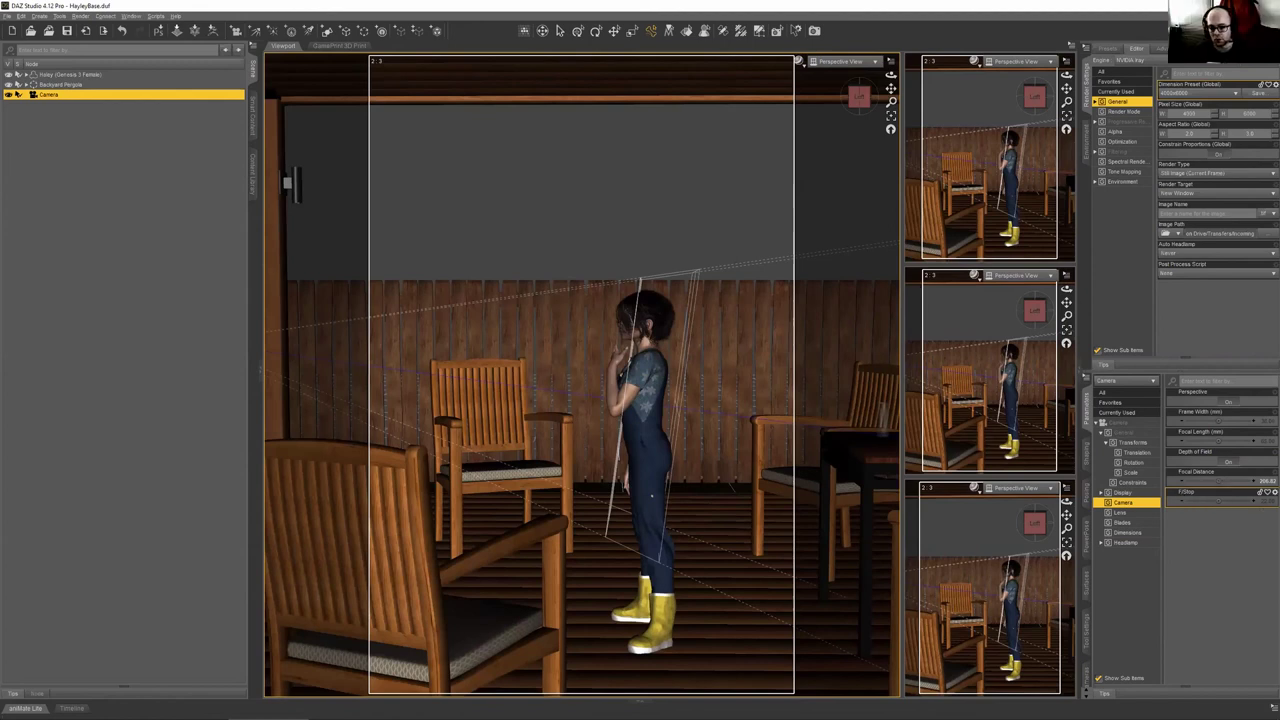
{"action": "left_click_drag", "start_coordinate": [1215, 481], "coordinate": [1220, 480]}
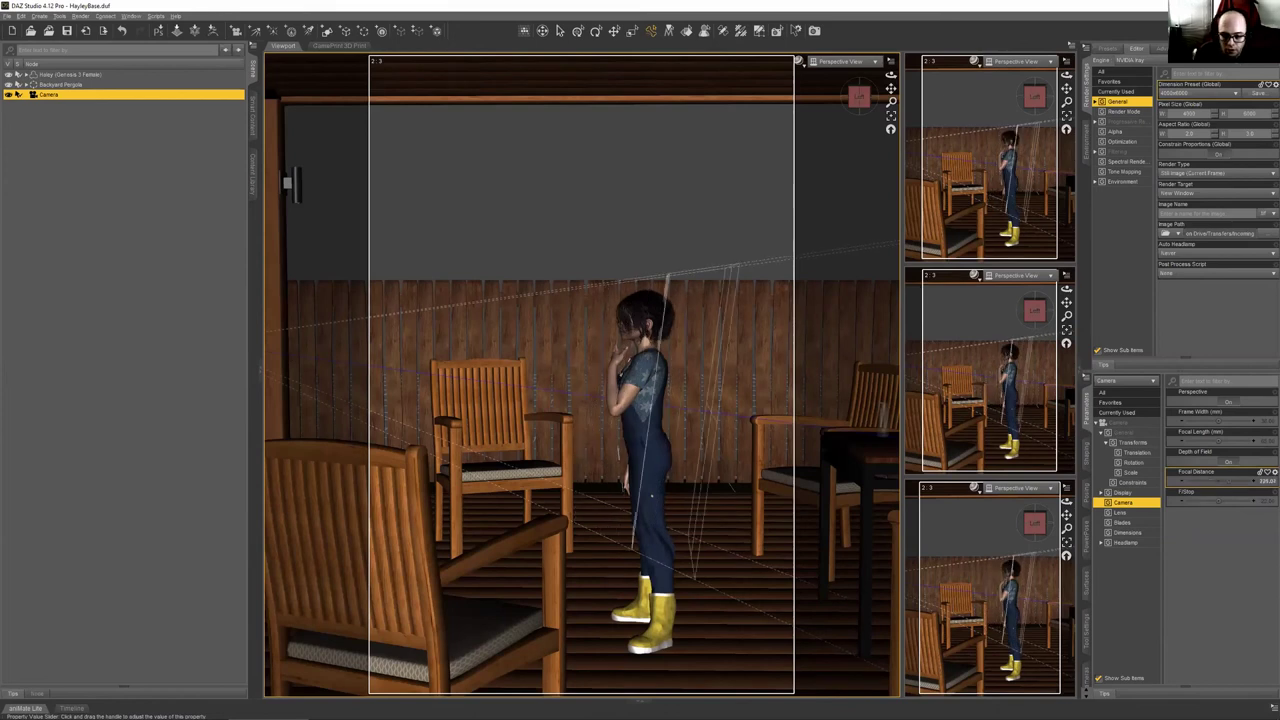
{"action": "left_click_drag", "start_coordinate": [1220, 480], "coordinate": [1212, 480]}
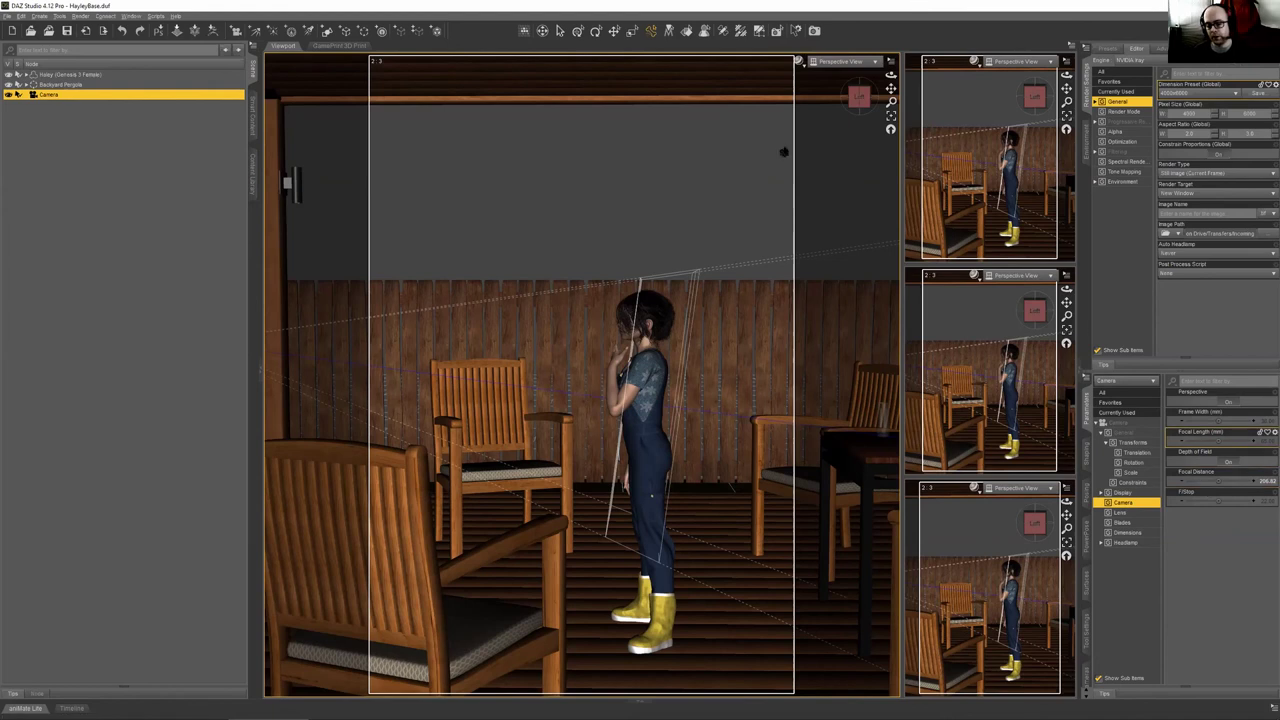
Examine the camera's Lens and Blades settings
{"action": "left_click", "coordinate": [1138, 513]}
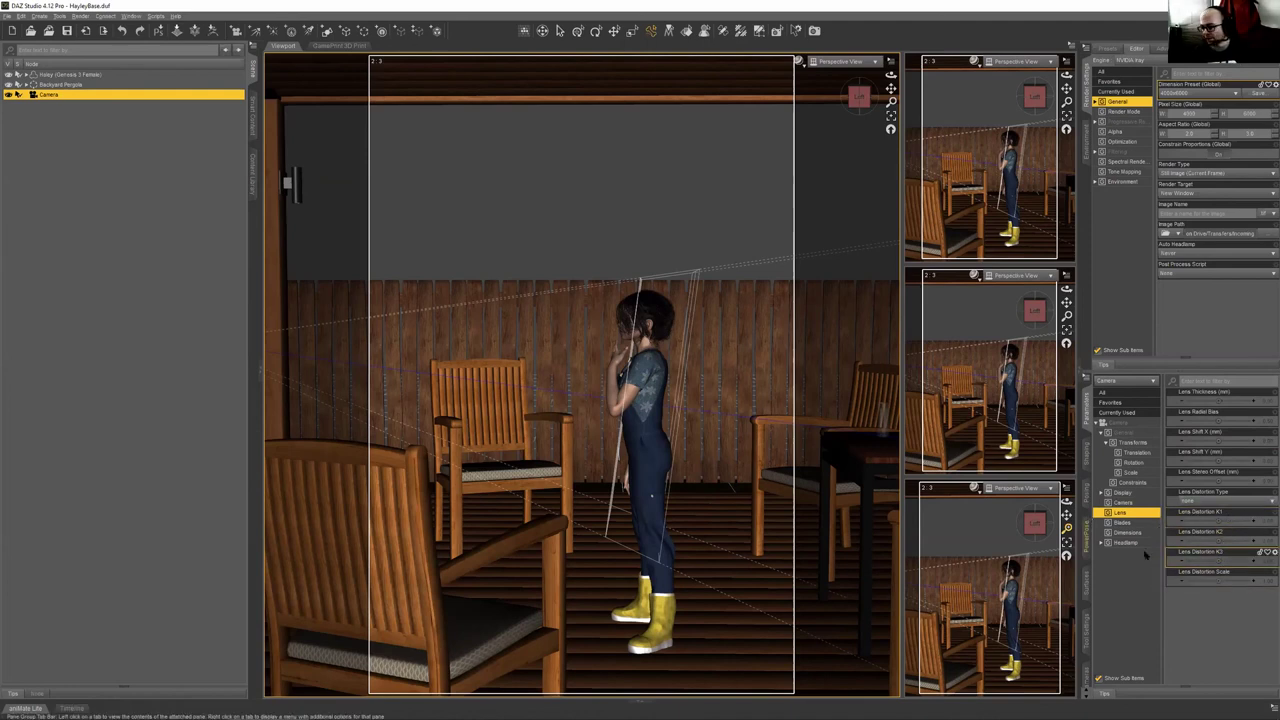
{"action": "left_click", "coordinate": [1122, 522]}
{"action": "left_click", "coordinate": [124, 297]}
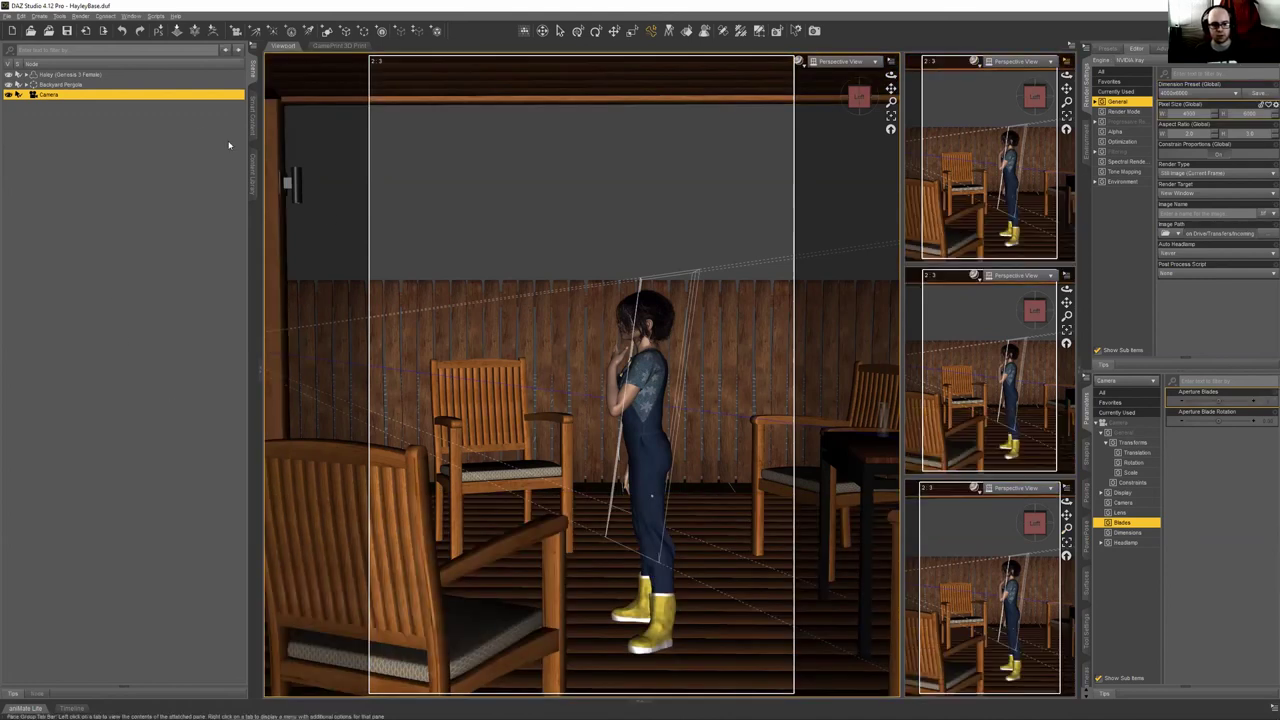
Replace the basic camera with the scripted IGPT 85mm F1.2 35mm Camera and look at the figure through it
{"action": "left_click", "coordinate": [164, 95]}
{"action": "key", "text": "Delete"}
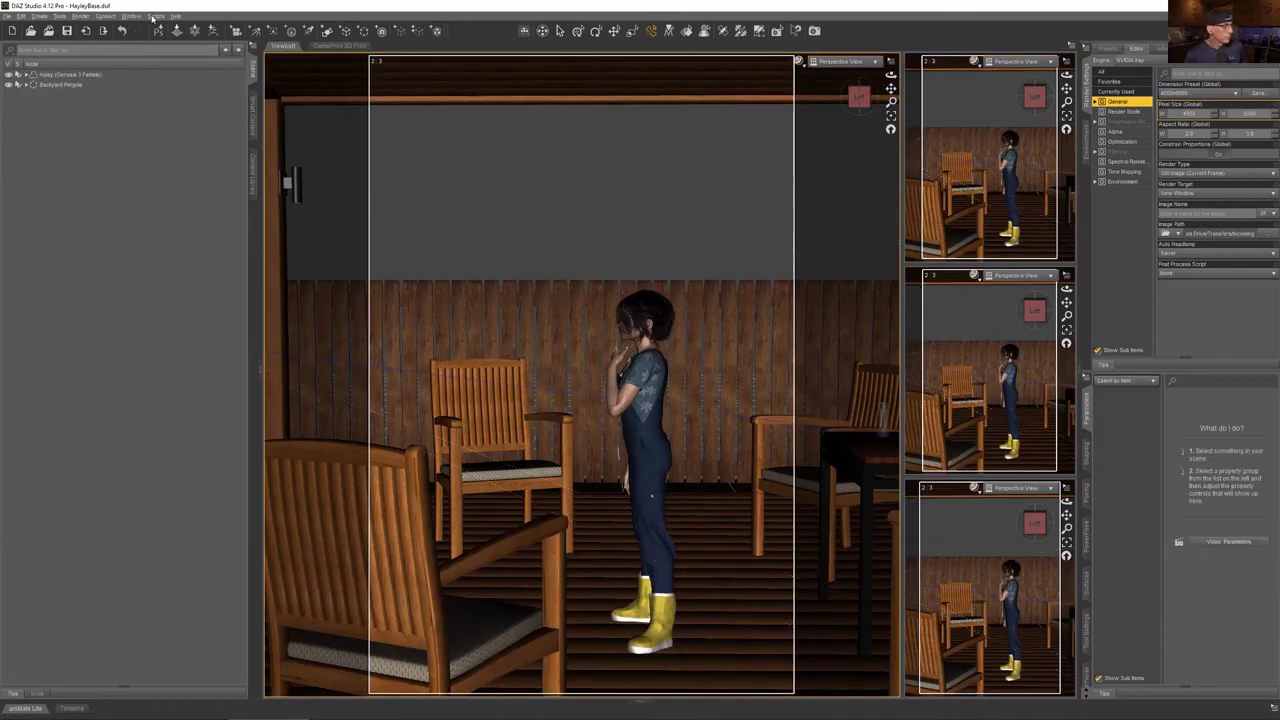
{"action": "left_click", "coordinate": [155, 16]}
{"action": "mouse_move", "coordinate": [180, 27]}
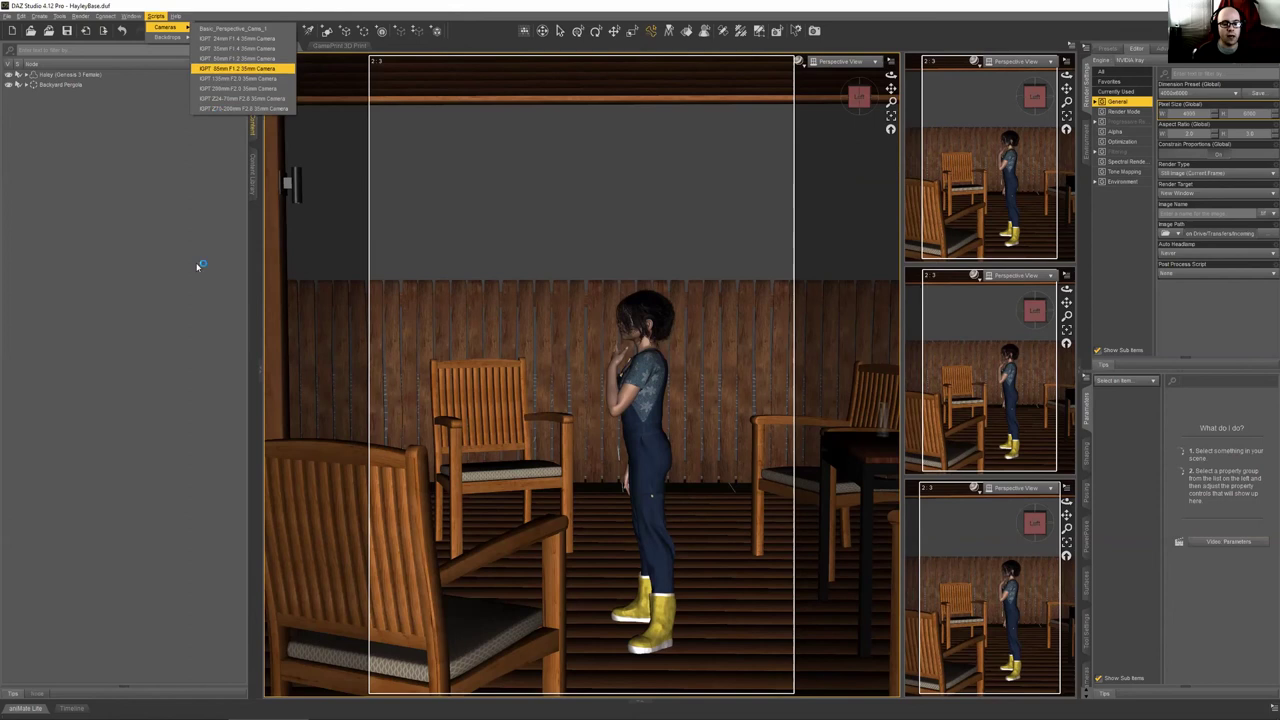
{"action": "left_click", "coordinate": [238, 70]}
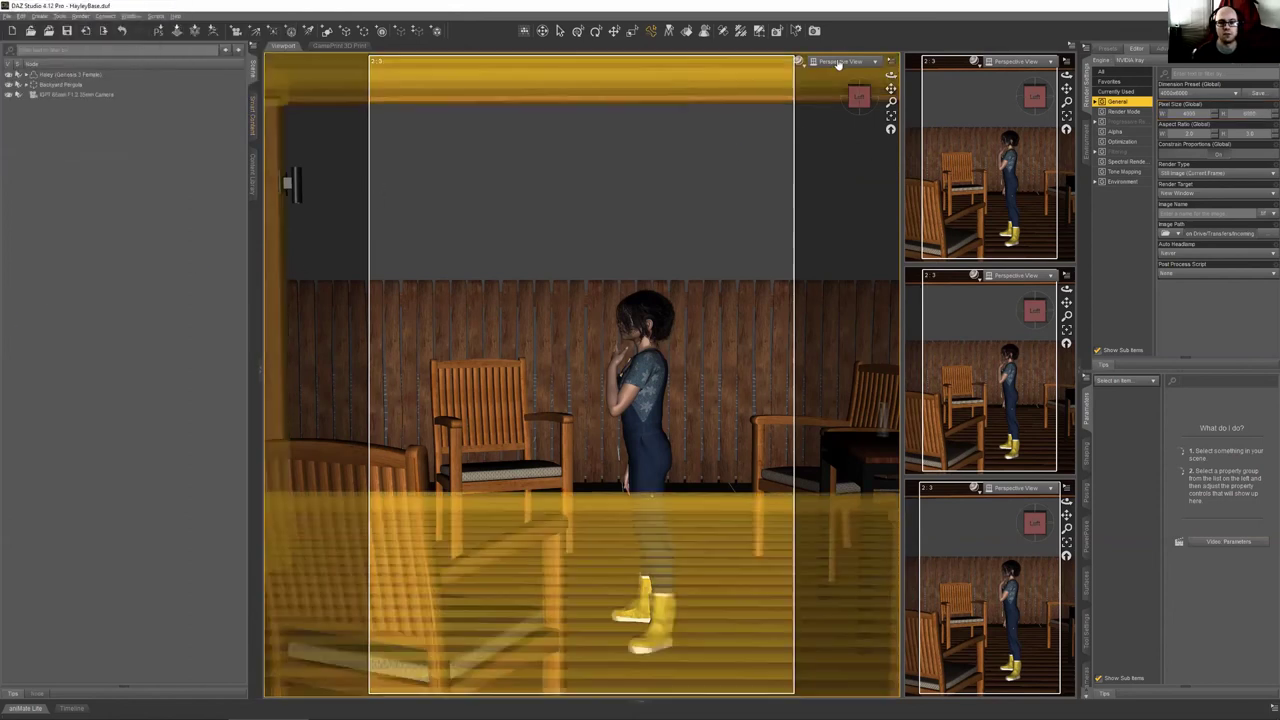
{"action": "left_click", "coordinate": [845, 61]}
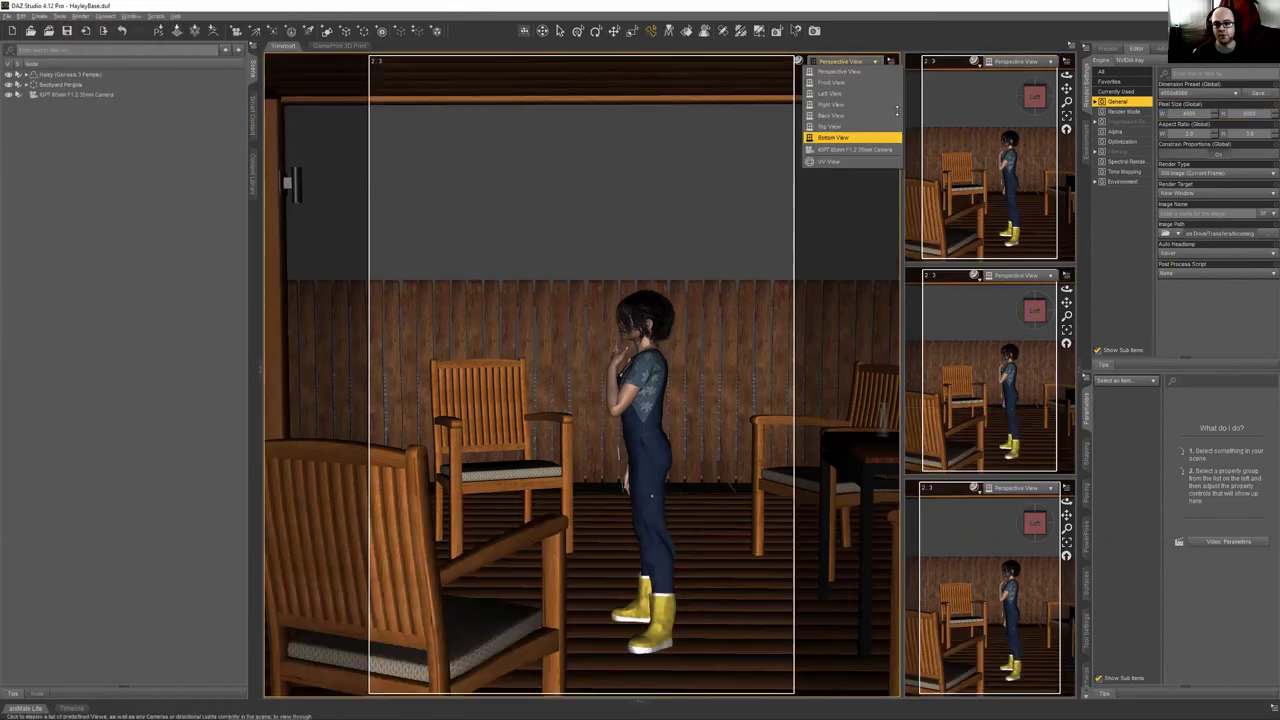
{"action": "left_click", "coordinate": [850, 149]}
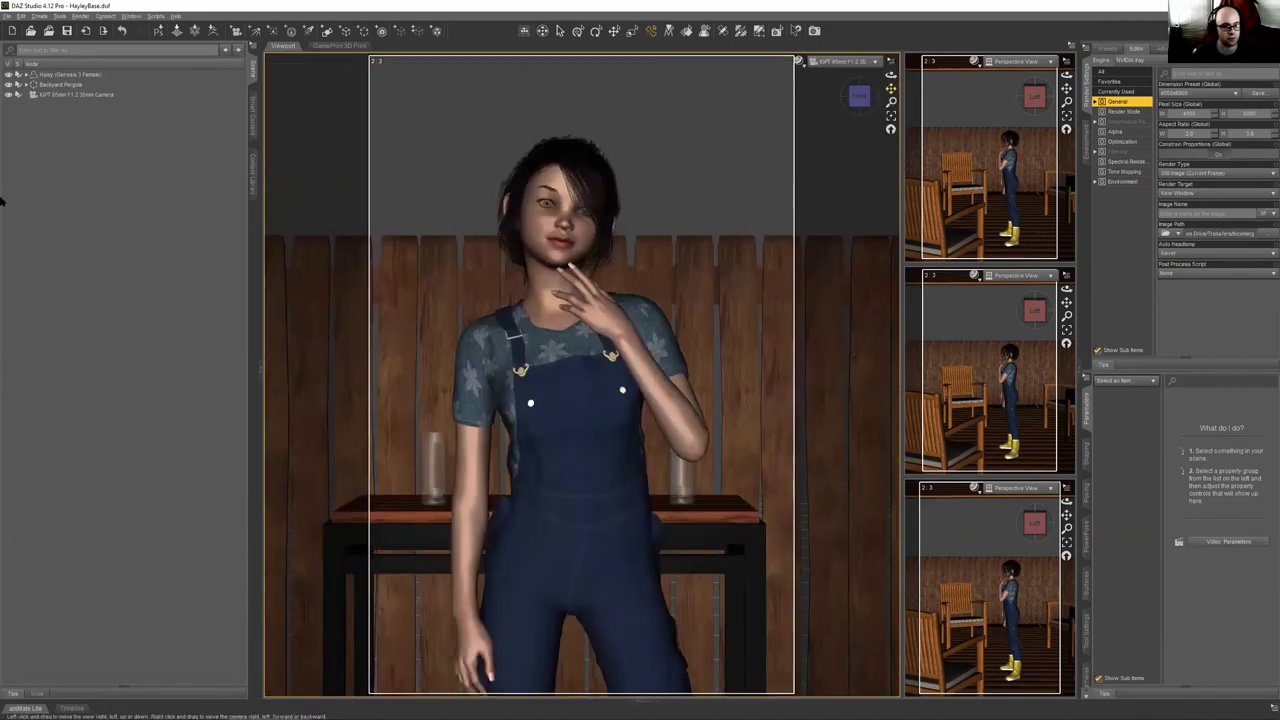
Adjust the IGPT camera's Focal Distance to focus at the figure's face and set its 35mm Equivalent F/Stop to 5.6
{"action": "left_click", "coordinate": [93, 95]}
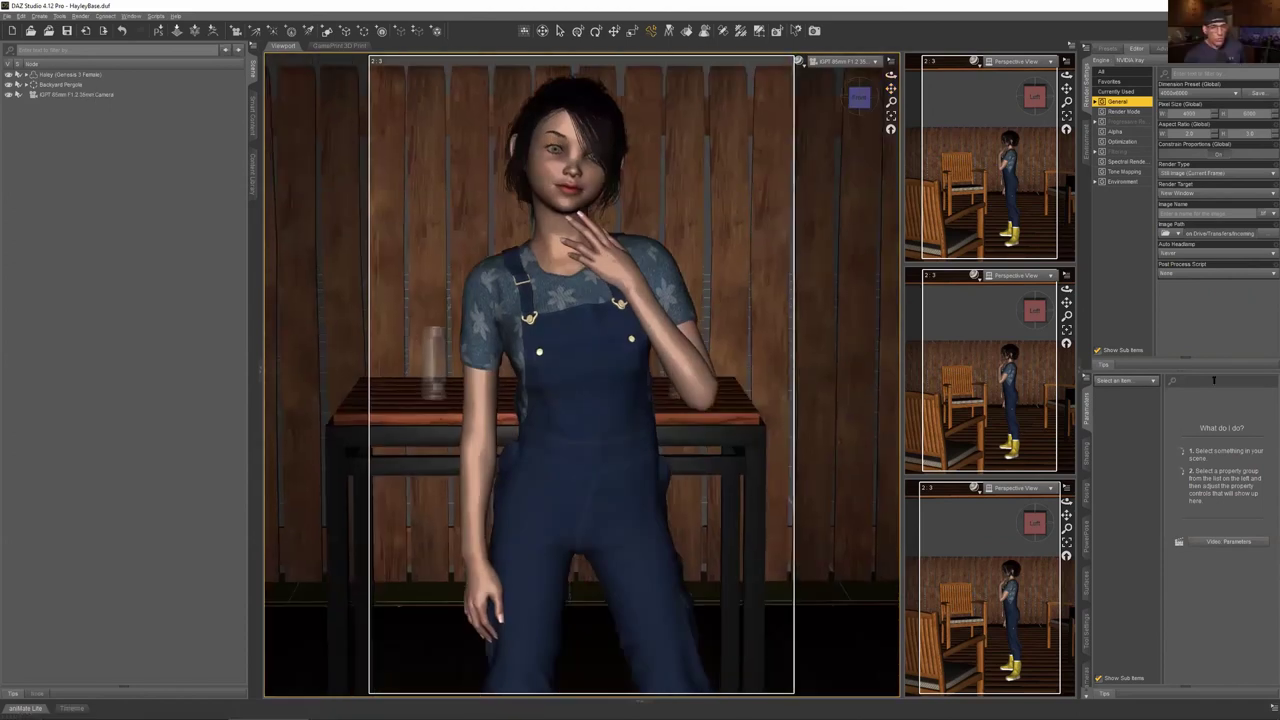
{"action": "left_click", "coordinate": [1124, 453]}
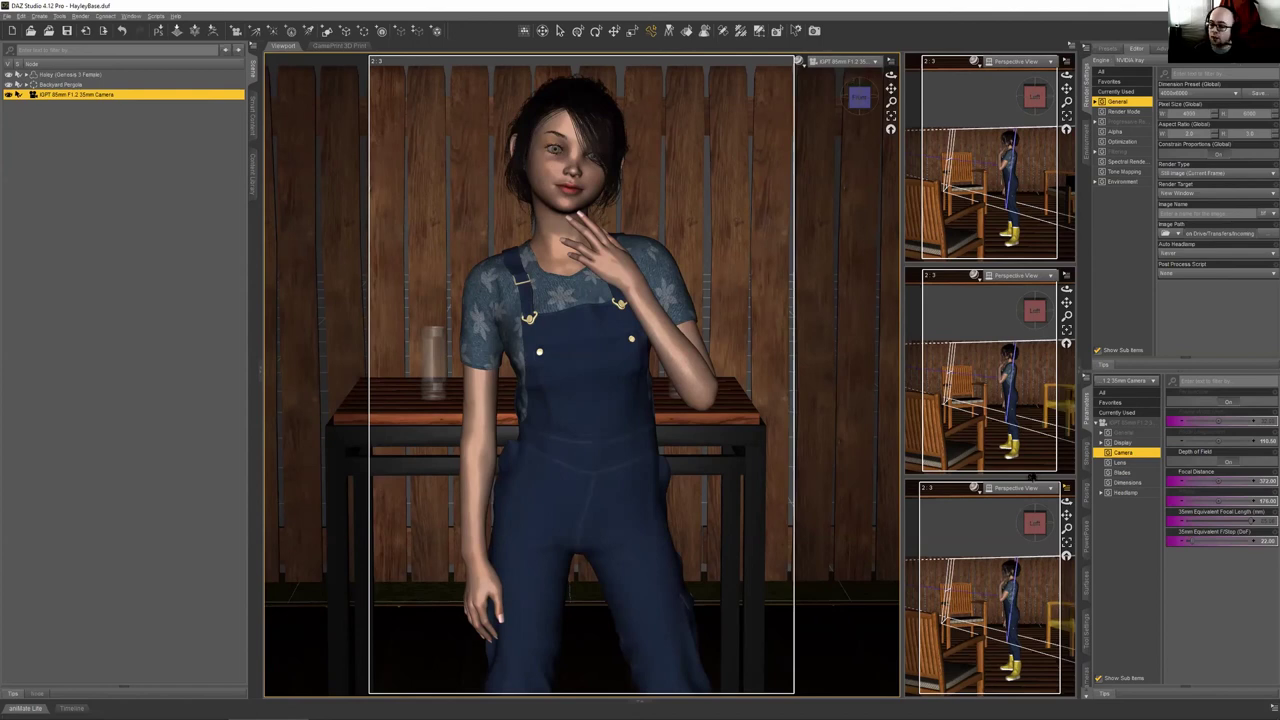
{"action": "key", "text": "ctrl+shift+p"}
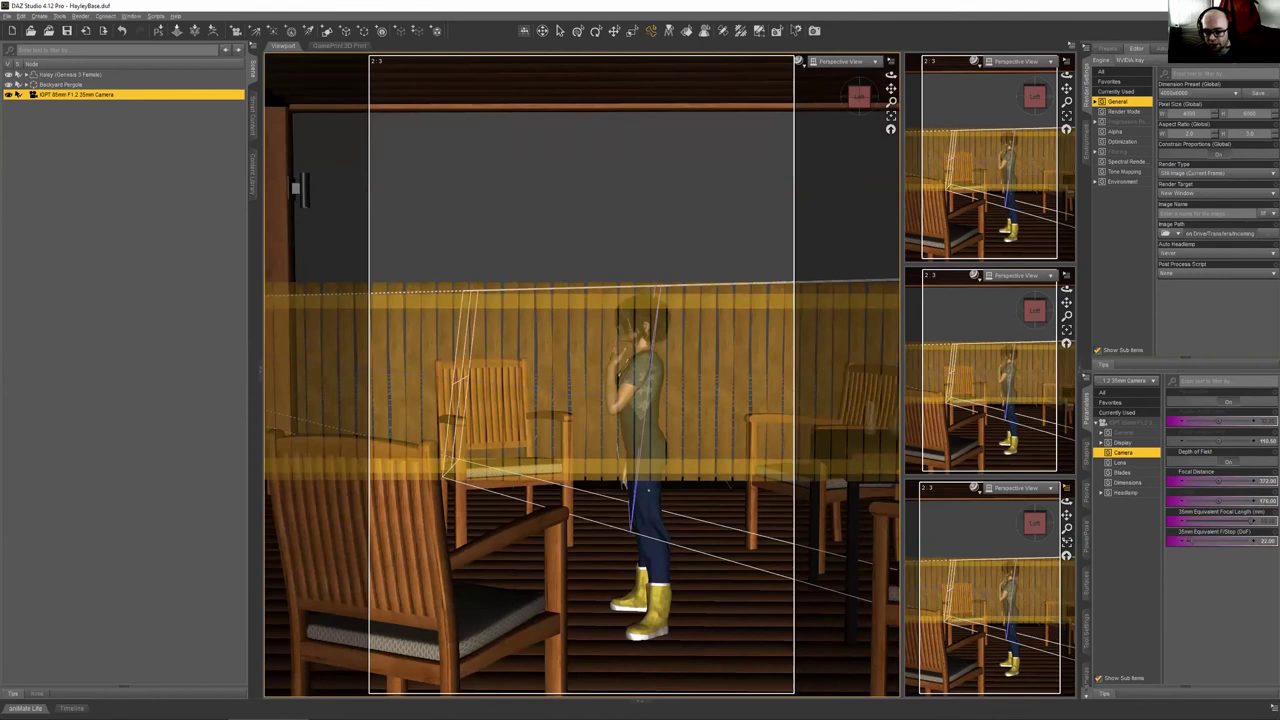
{"action": "scroll", "coordinate": [729, 334], "scroll_direction": "up", "scroll_amount": 2}
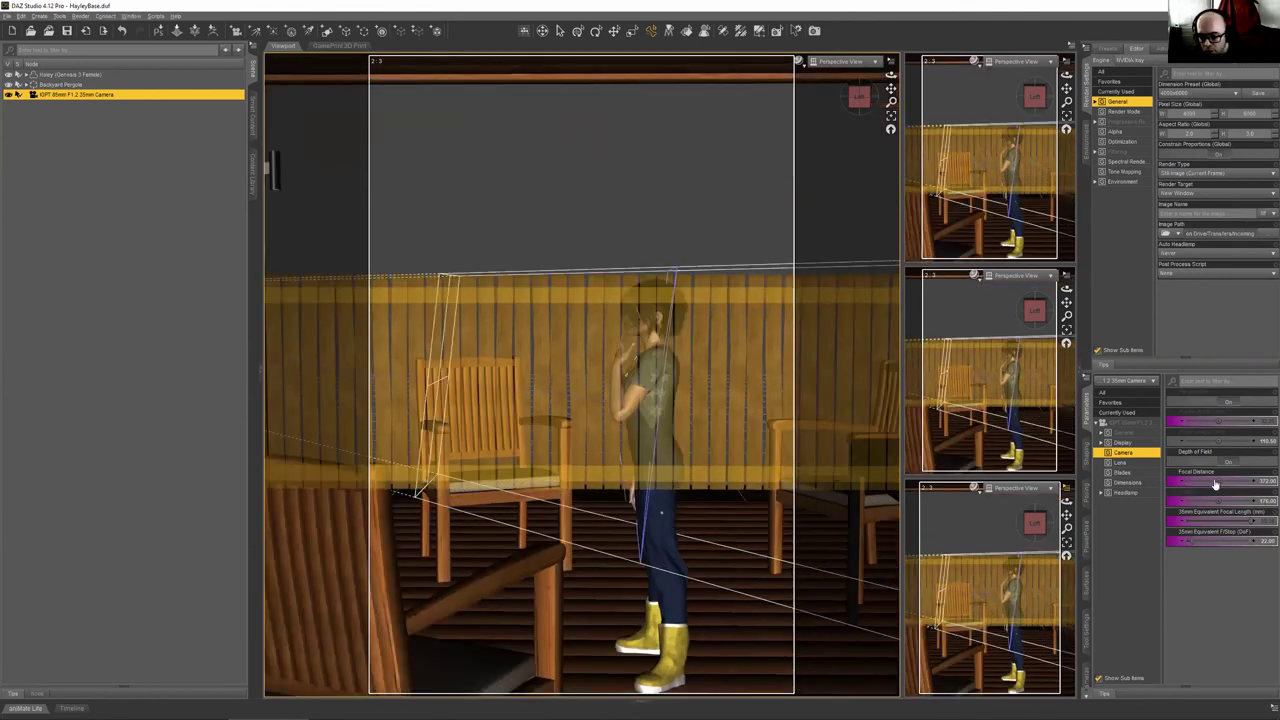
{"action": "left_click_drag", "start_coordinate": [1215, 481], "coordinate": [1232, 481]}
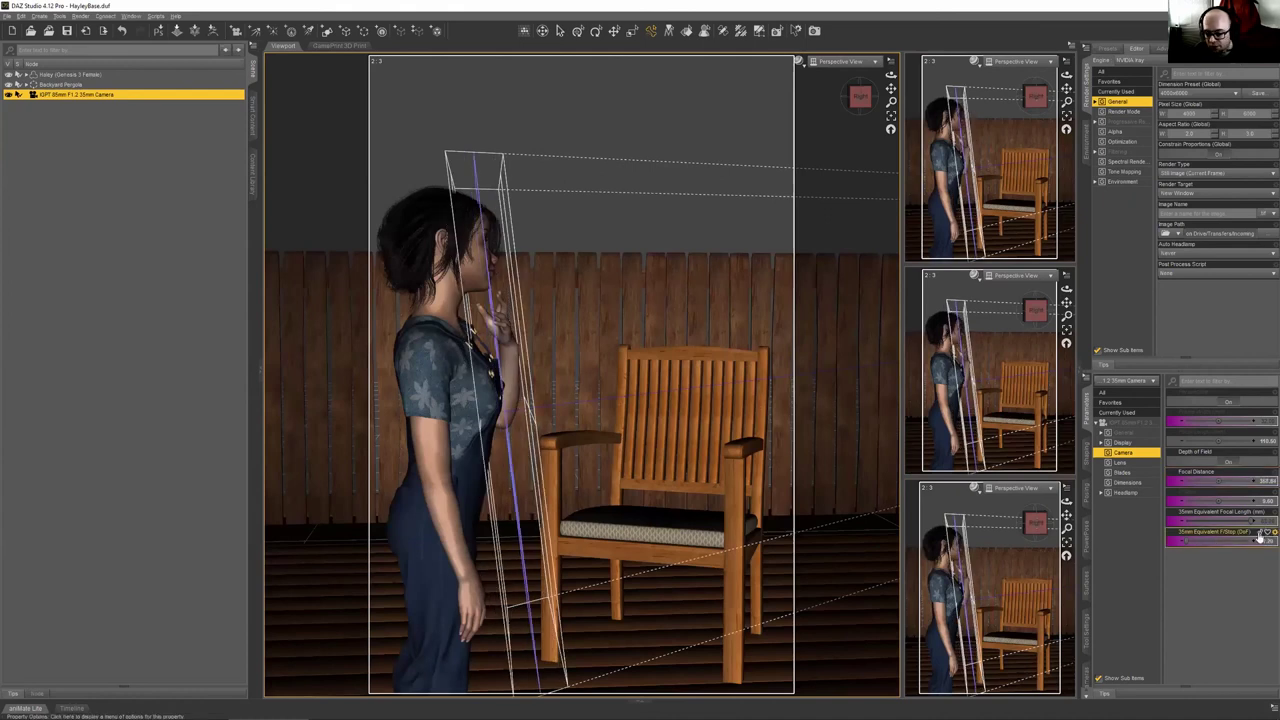
{"action": "left_click", "coordinate": [1265, 540]}
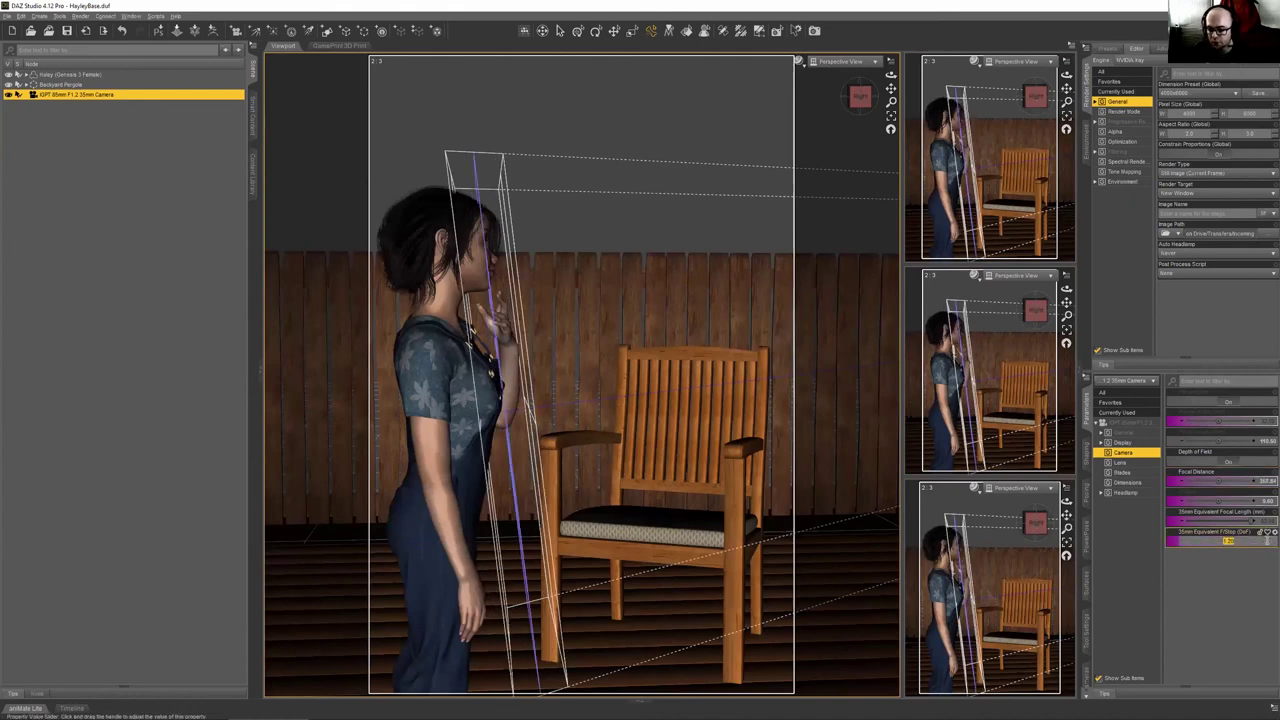
{"action": "key", "text": "Return"}
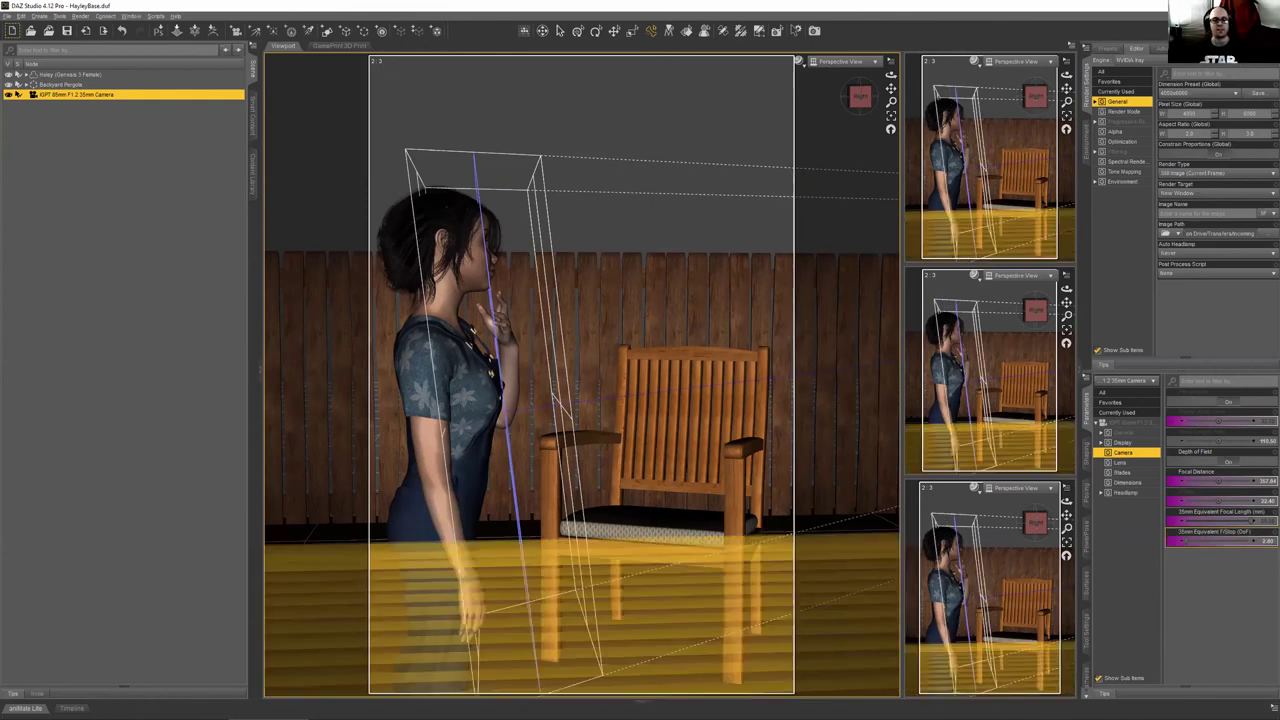
Look through the IGPT 85mm camera and preview its depth of field in the NVIDIA Iray draw style
{"action": "left_click", "coordinate": [848, 65]}
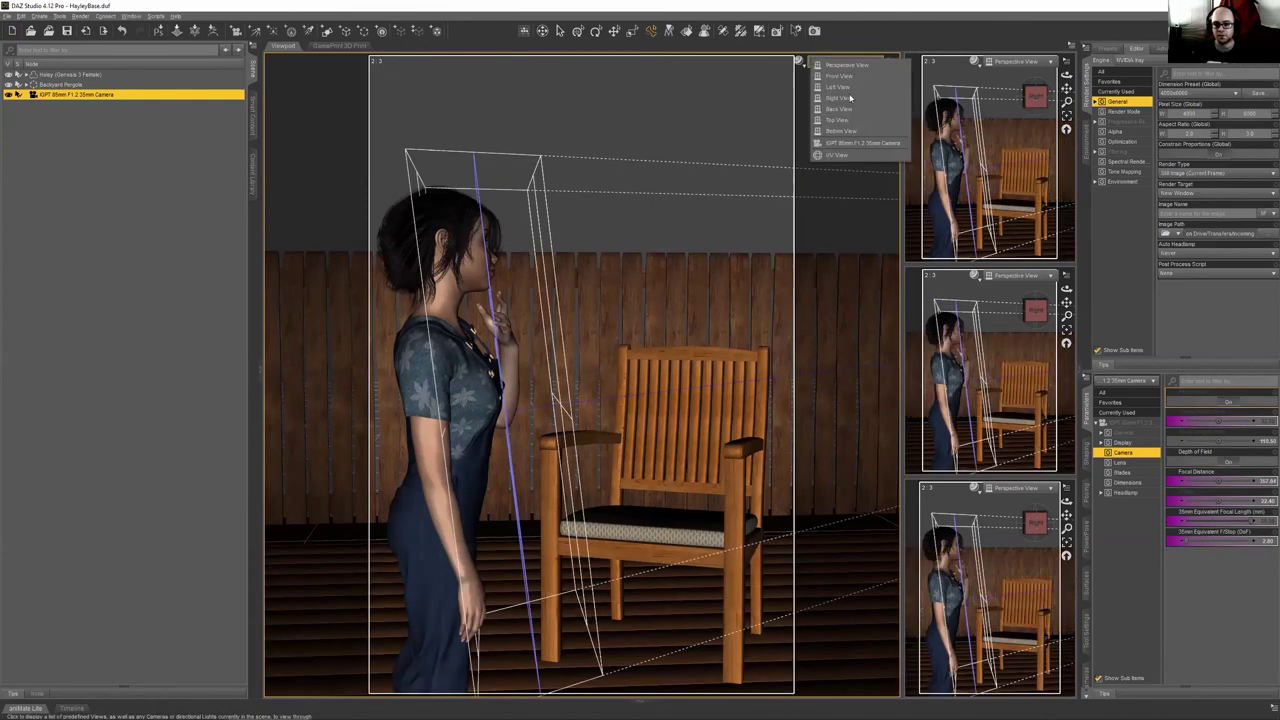
{"action": "left_click", "coordinate": [860, 143]}
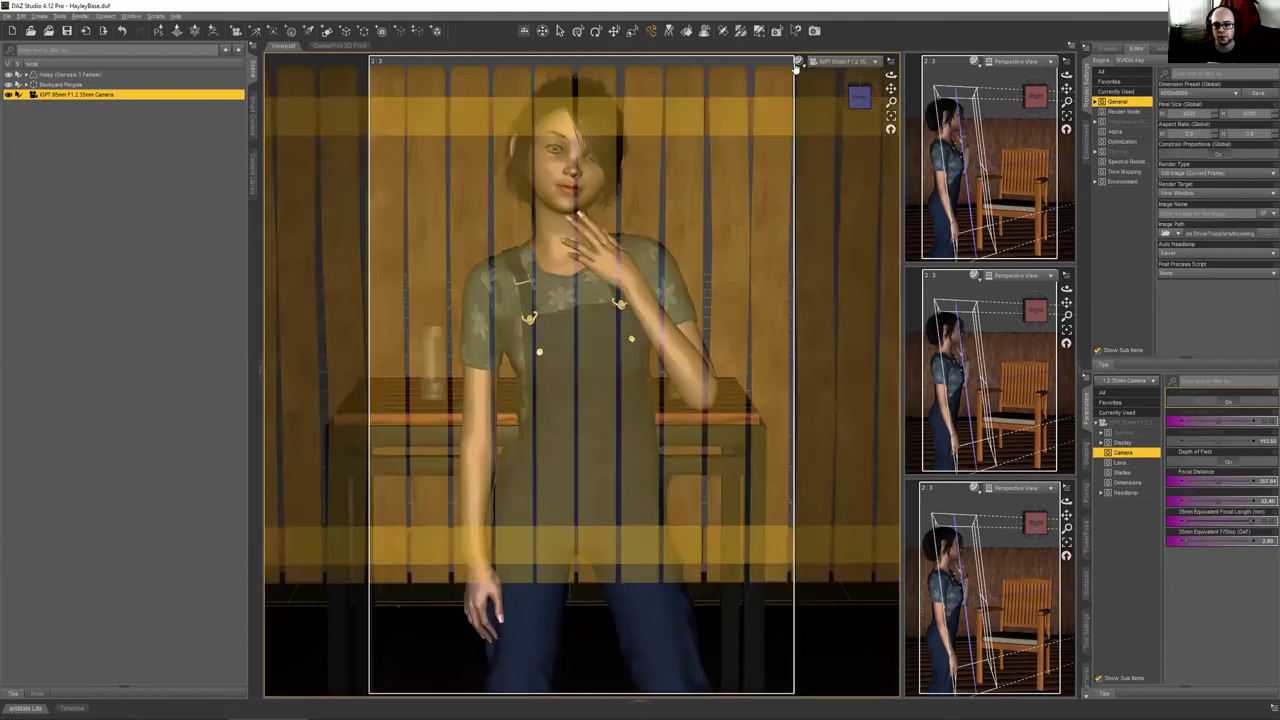
{"action": "left_click", "coordinate": [797, 62]}
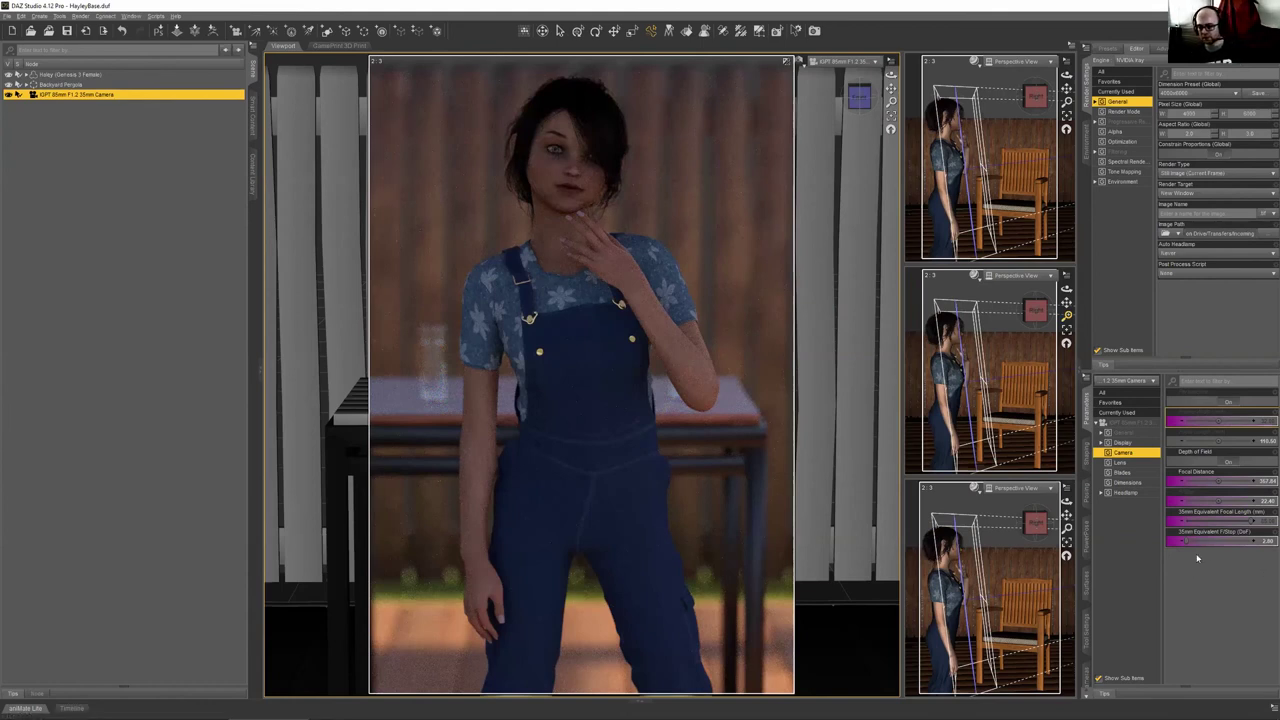
Try a 35mm Equivalent F/Stop of 1 on the IGPT 85mm camera, and undo the change
{"action": "left_click", "coordinate": [1256, 538]}
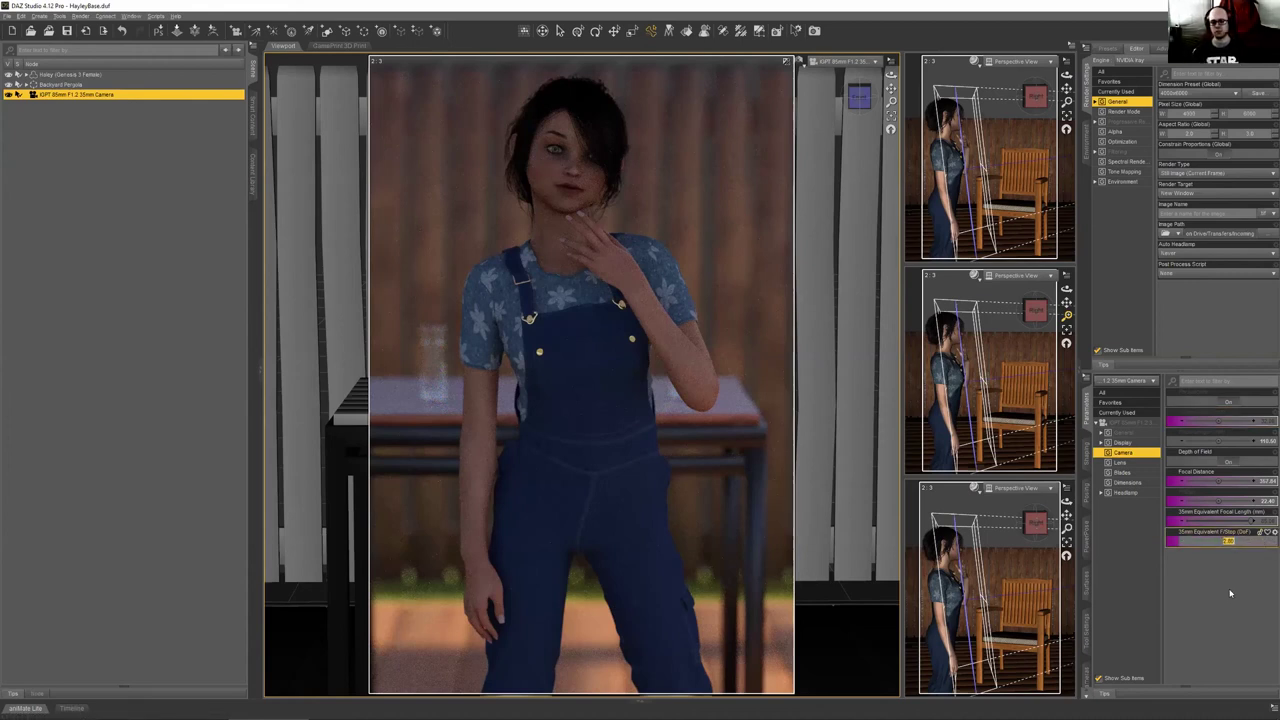
{"action": "type", "text": "1"}
{"action": "key", "text": "Return"}
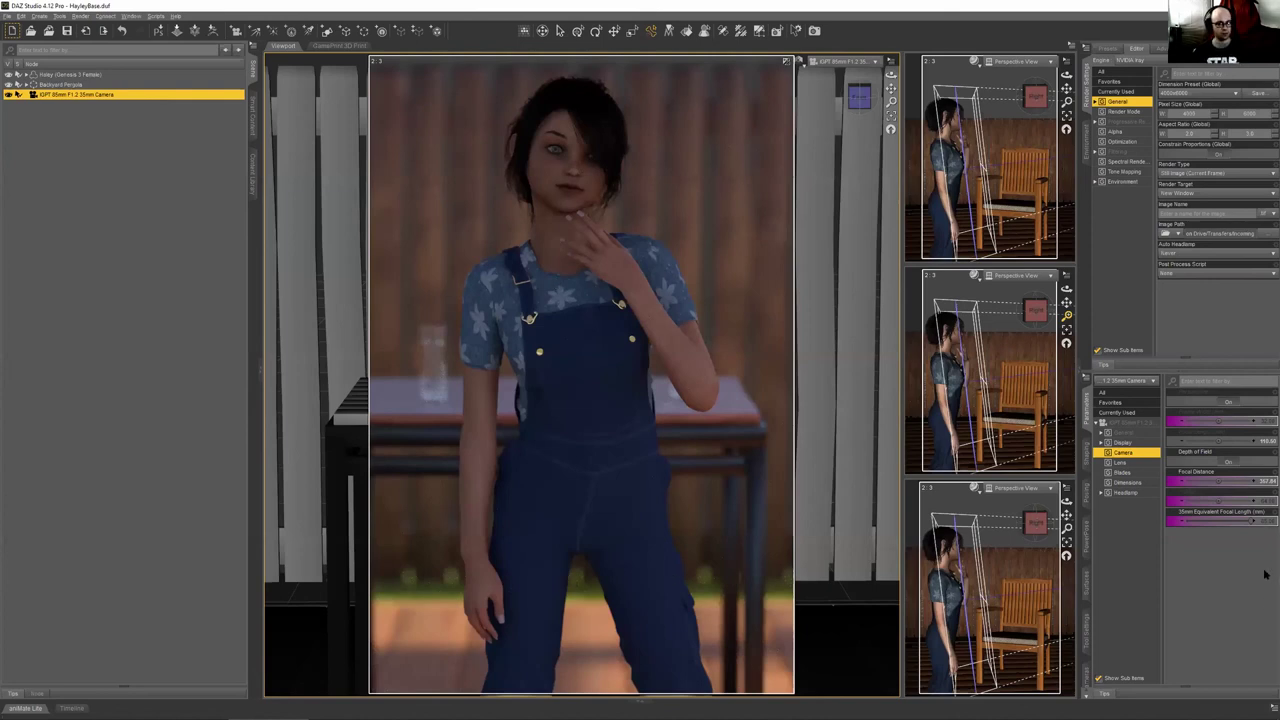
{"action": "key", "text": "ctrl+z"}
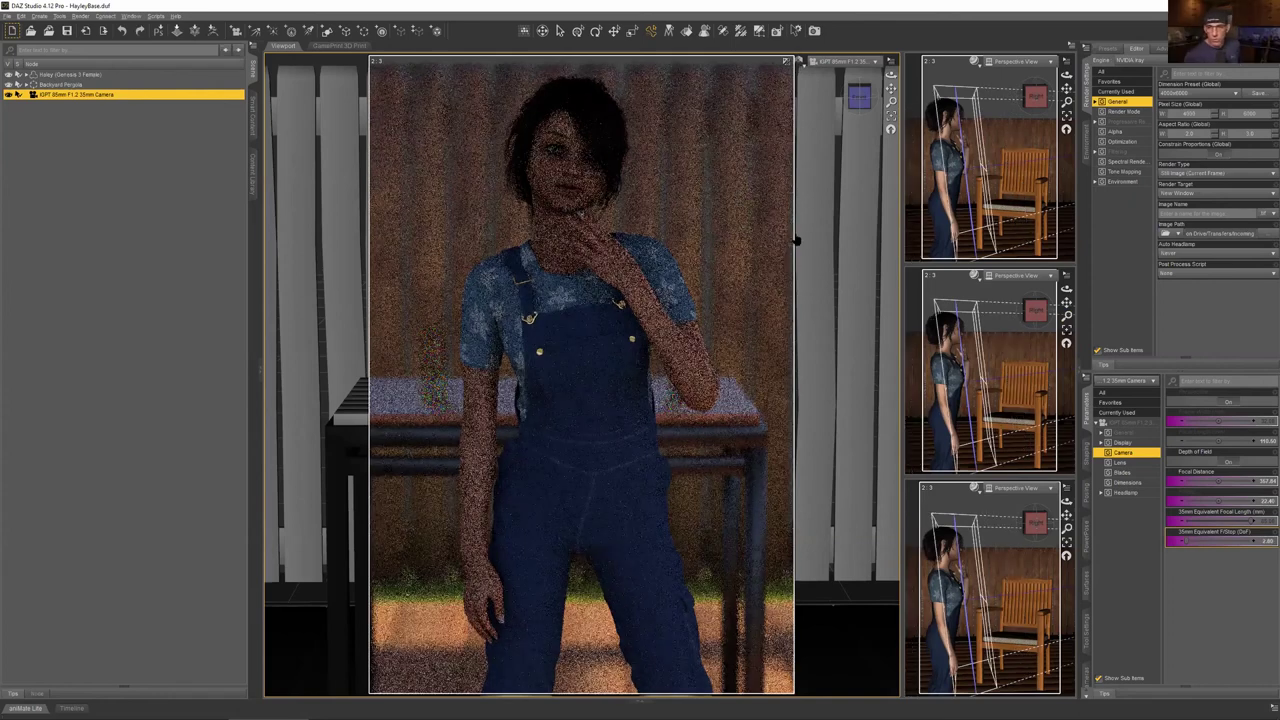
Bring up the Content Library and switch the main viewport from the camera to Perspective View
{"action": "left_click", "coordinate": [787, 62]}
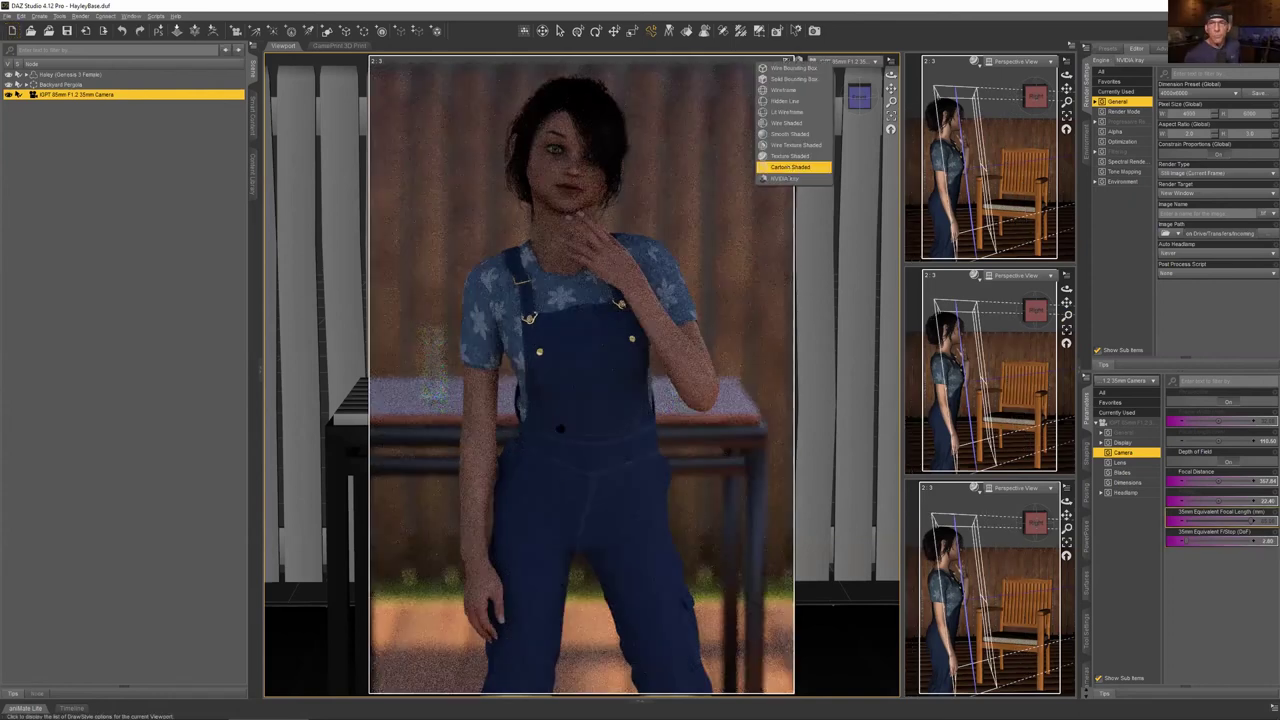
{"action": "left_click", "coordinate": [760, 63]}
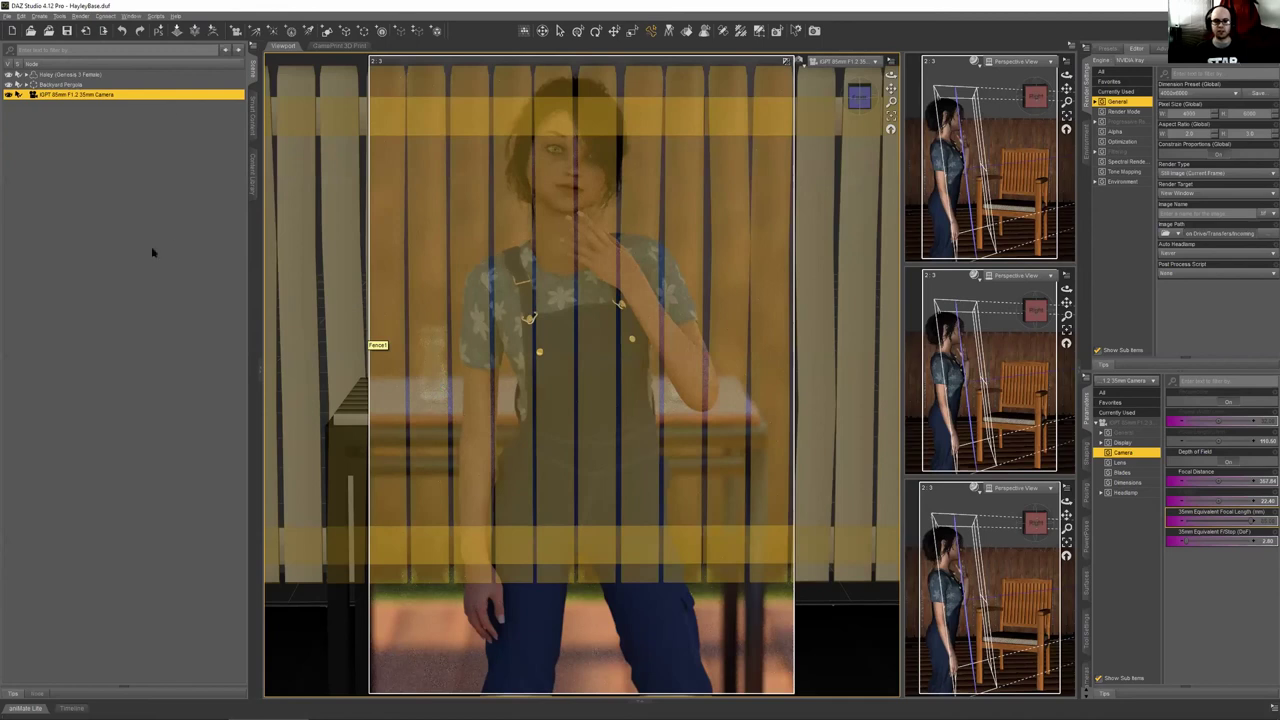
{"action": "left_click", "coordinate": [253, 172]}
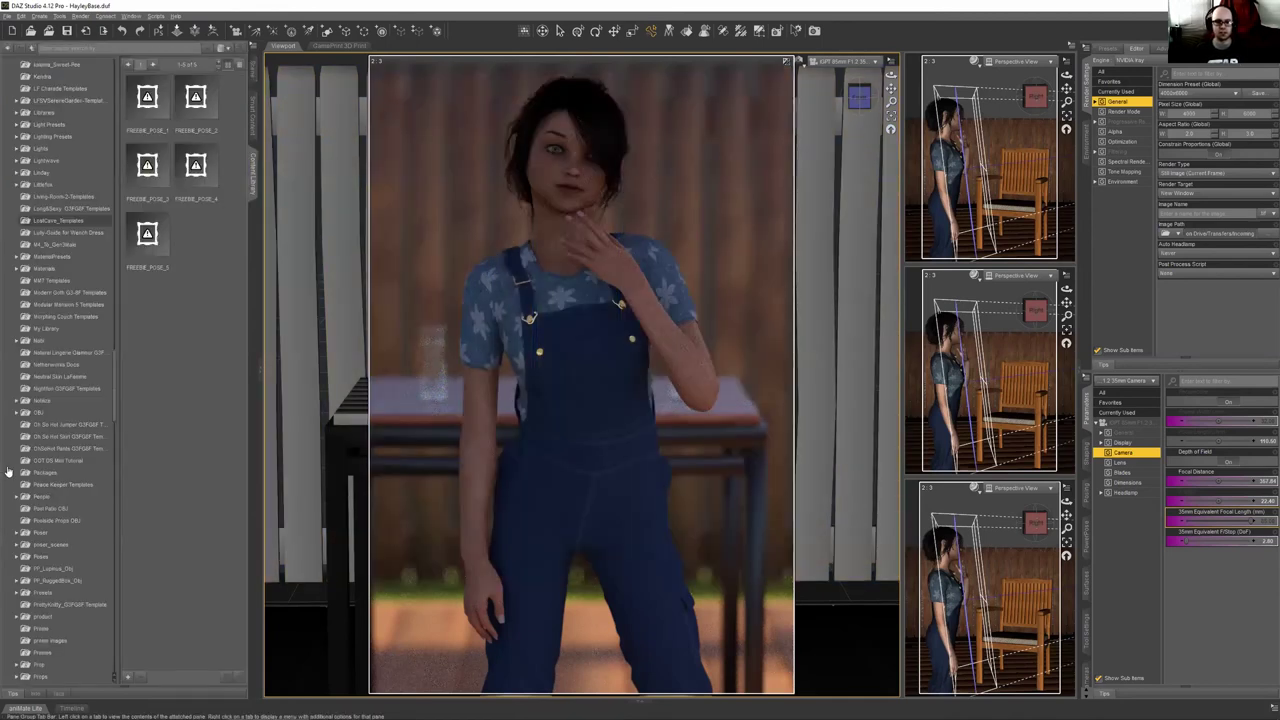
{"action": "left_click", "coordinate": [253, 118]}
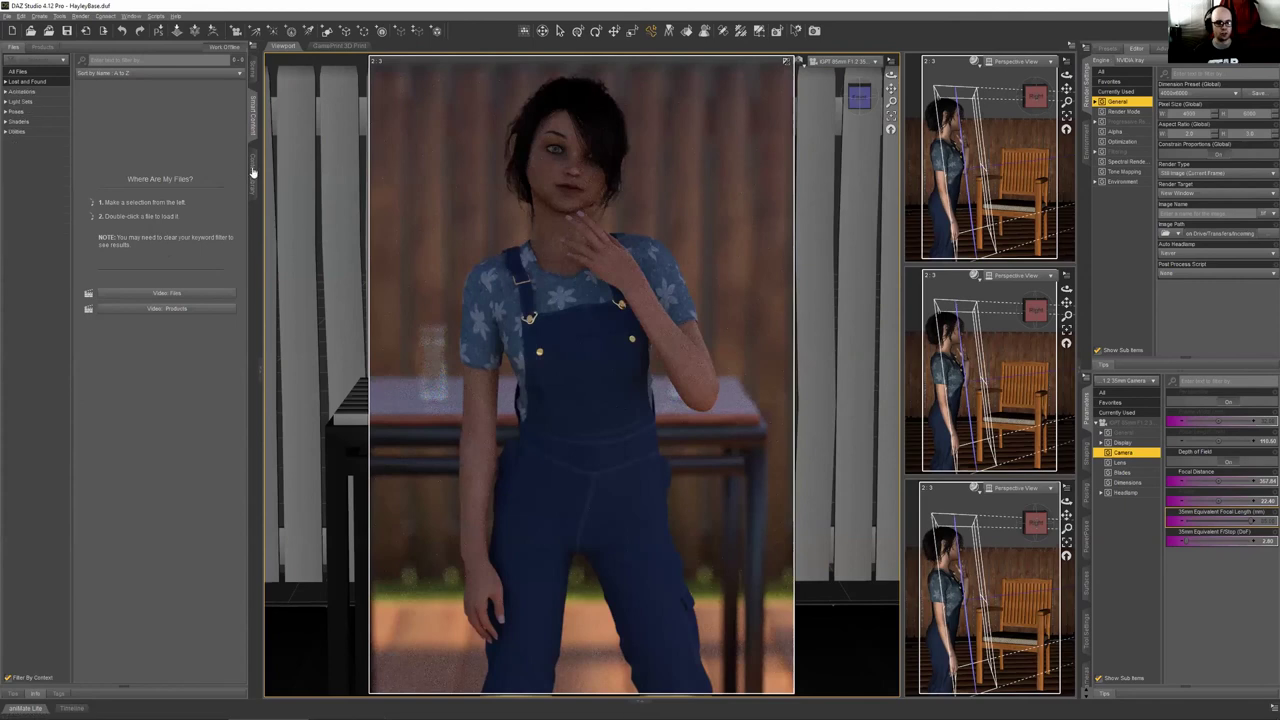
{"action": "left_click", "coordinate": [253, 172]}
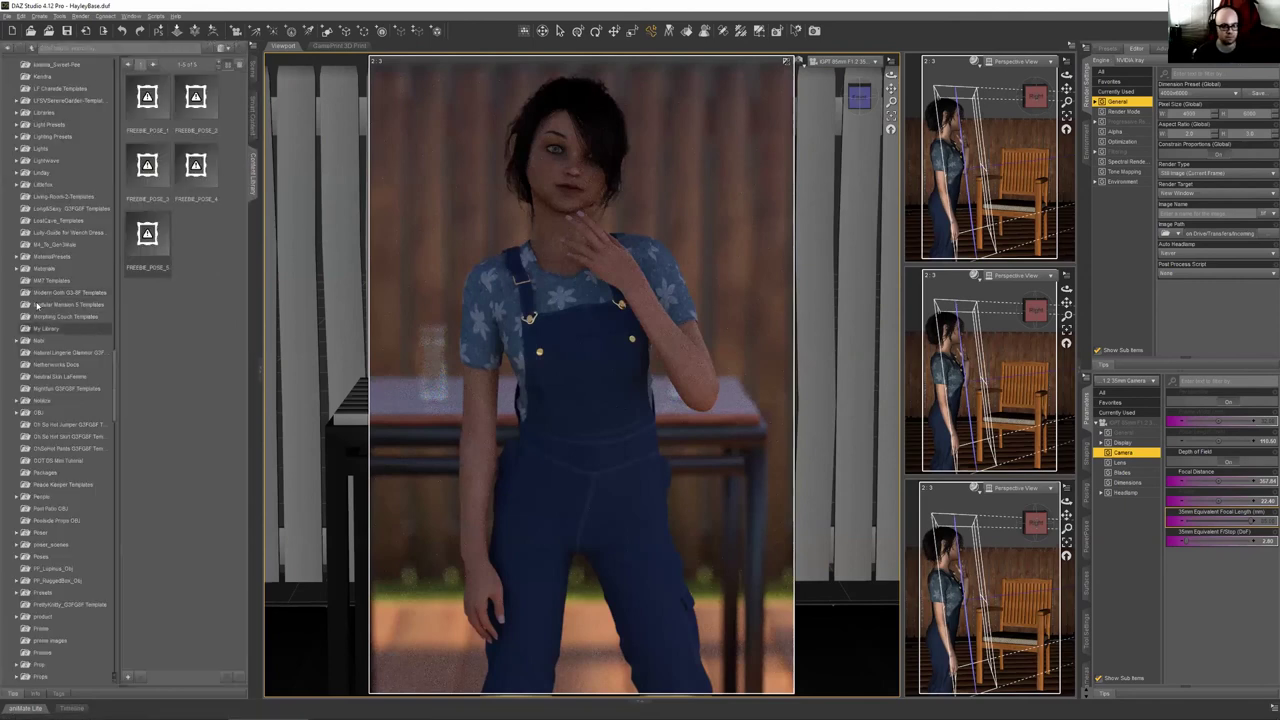
{"action": "scroll", "coordinate": [60, 205], "scroll_direction": "up", "scroll_amount": 2}
{"action": "left_click", "coordinate": [845, 63]}
{"action": "left_click", "coordinate": [710, 238]}
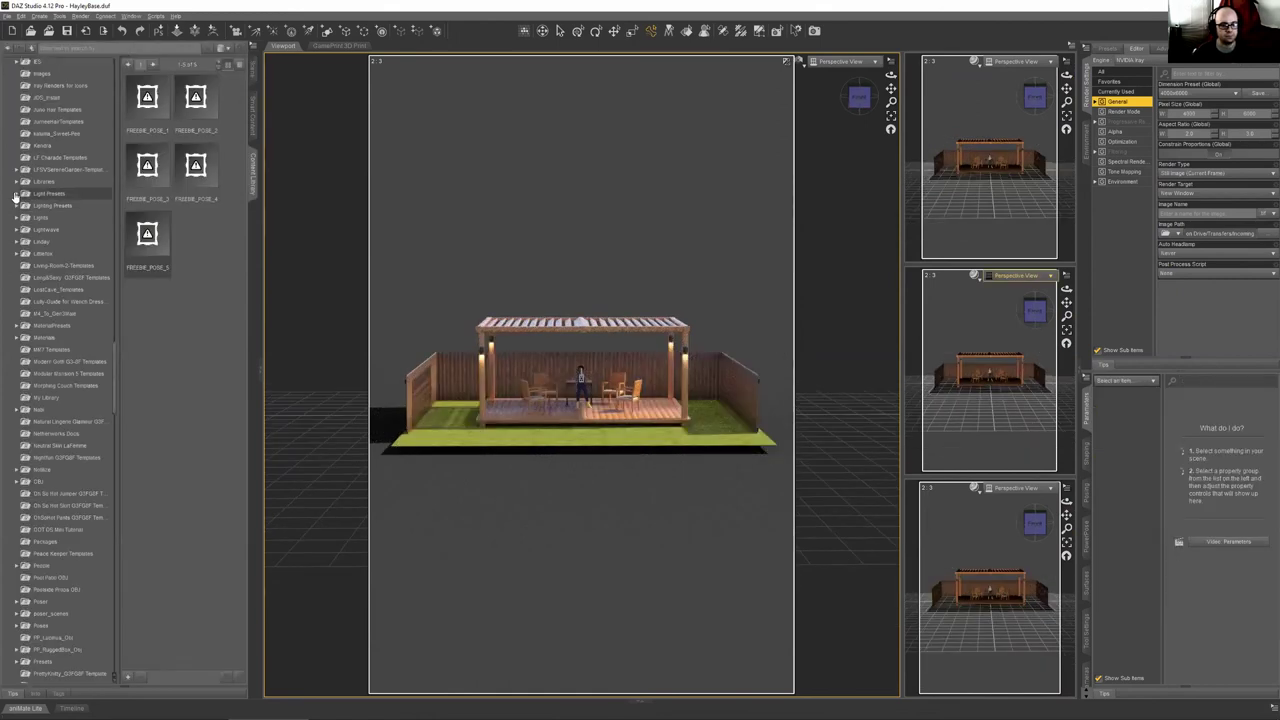
Load the DTSoI-SunnyI sky from Light Presets > DimensionTheory > Skies Of iRadiance into the scene
{"action": "left_click", "coordinate": [15, 195]}
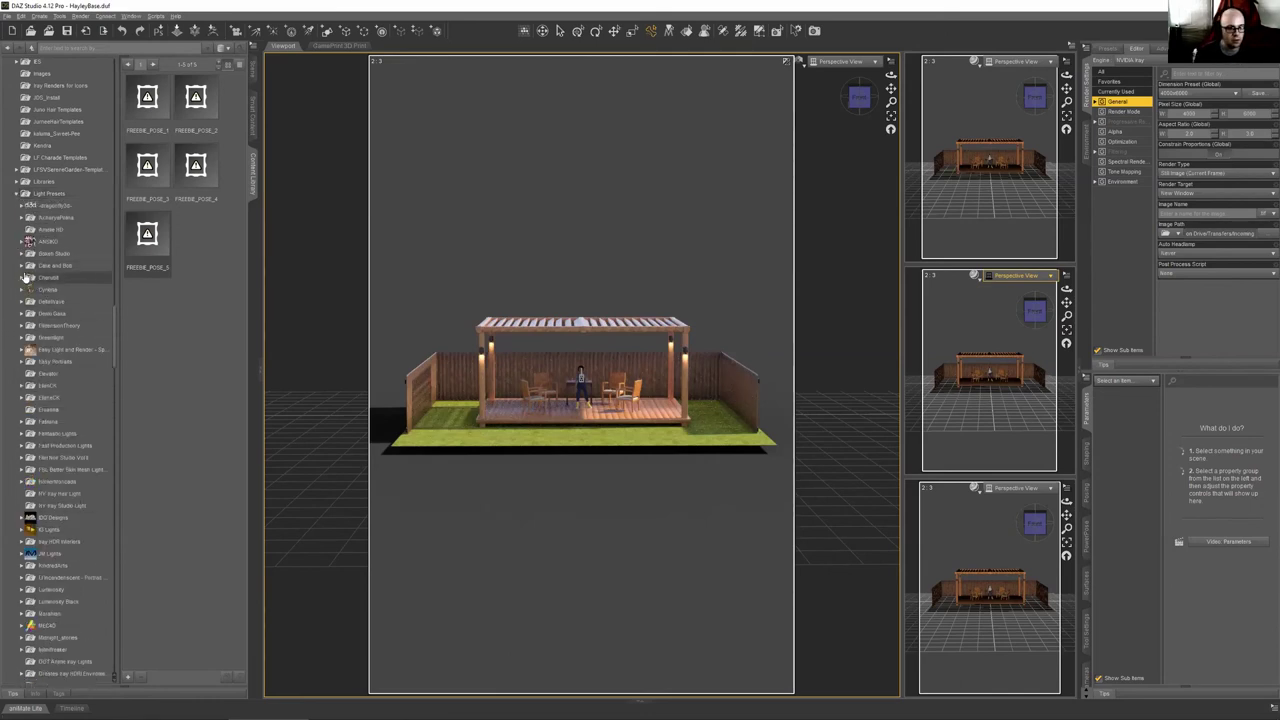
{"action": "left_click", "coordinate": [21, 327]}
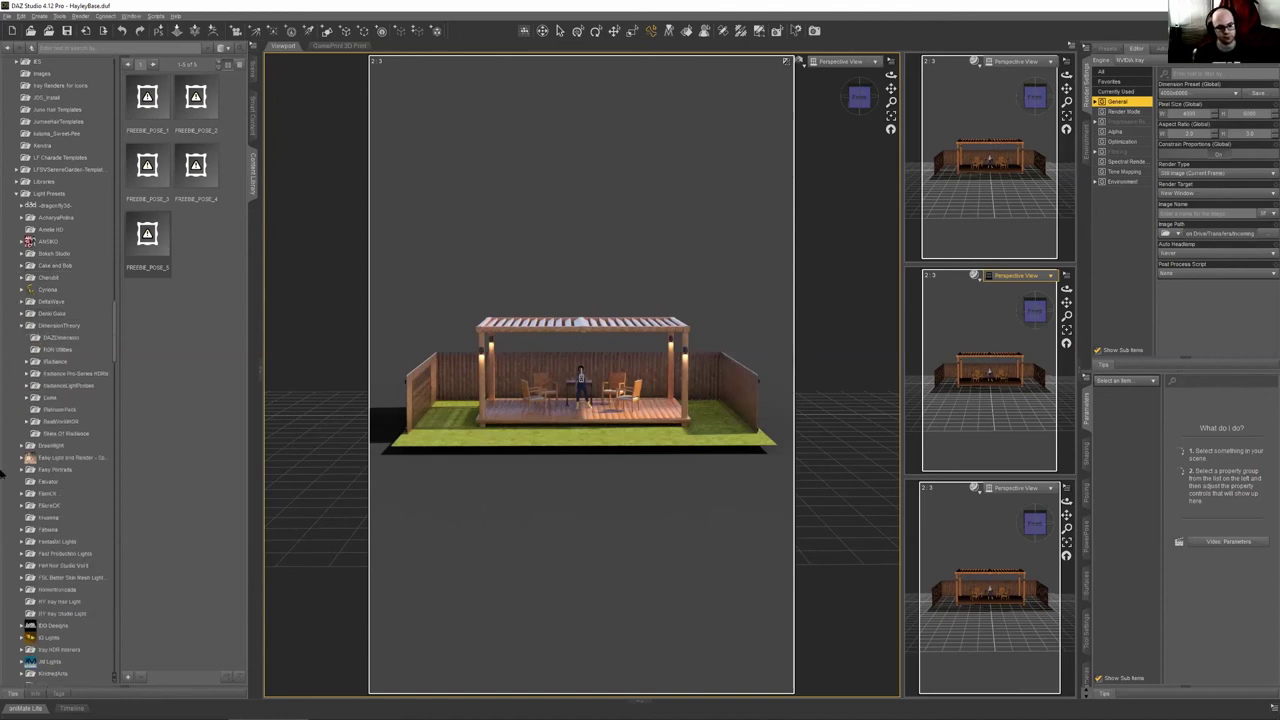
{"action": "left_click", "coordinate": [45, 433]}
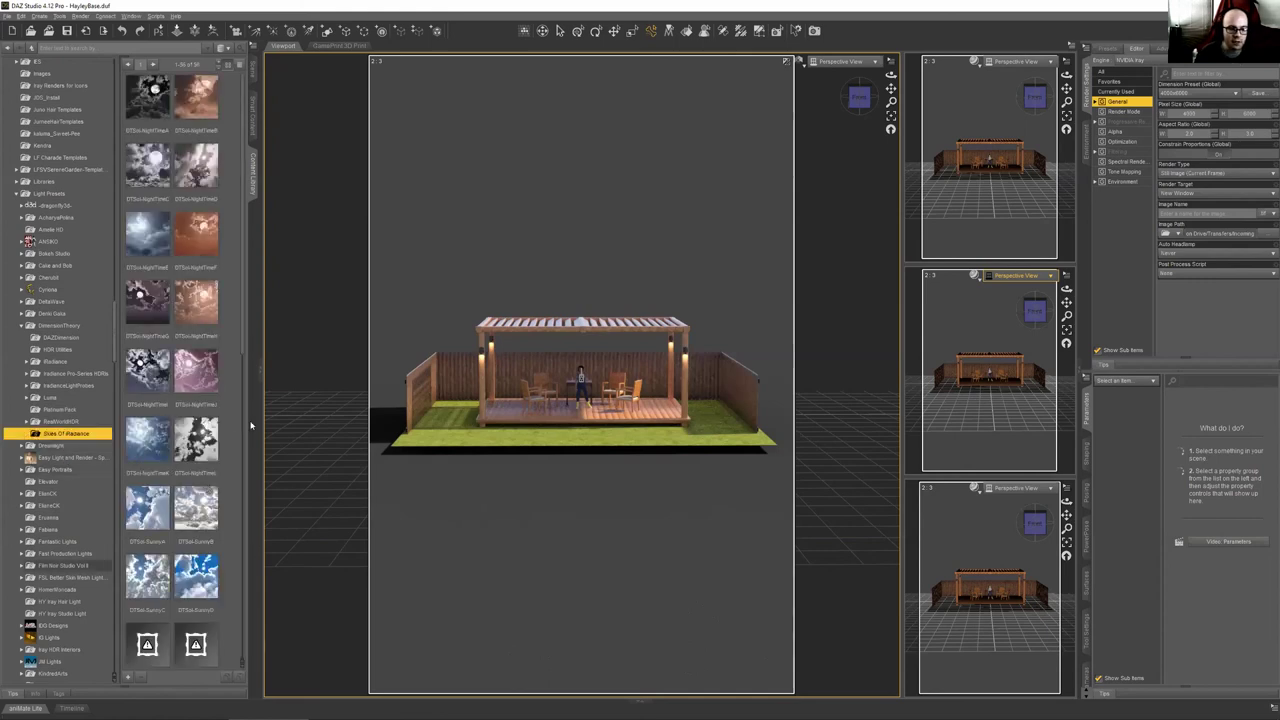
{"action": "scroll", "coordinate": [207, 432], "scroll_direction": "down", "scroll_amount": 6}
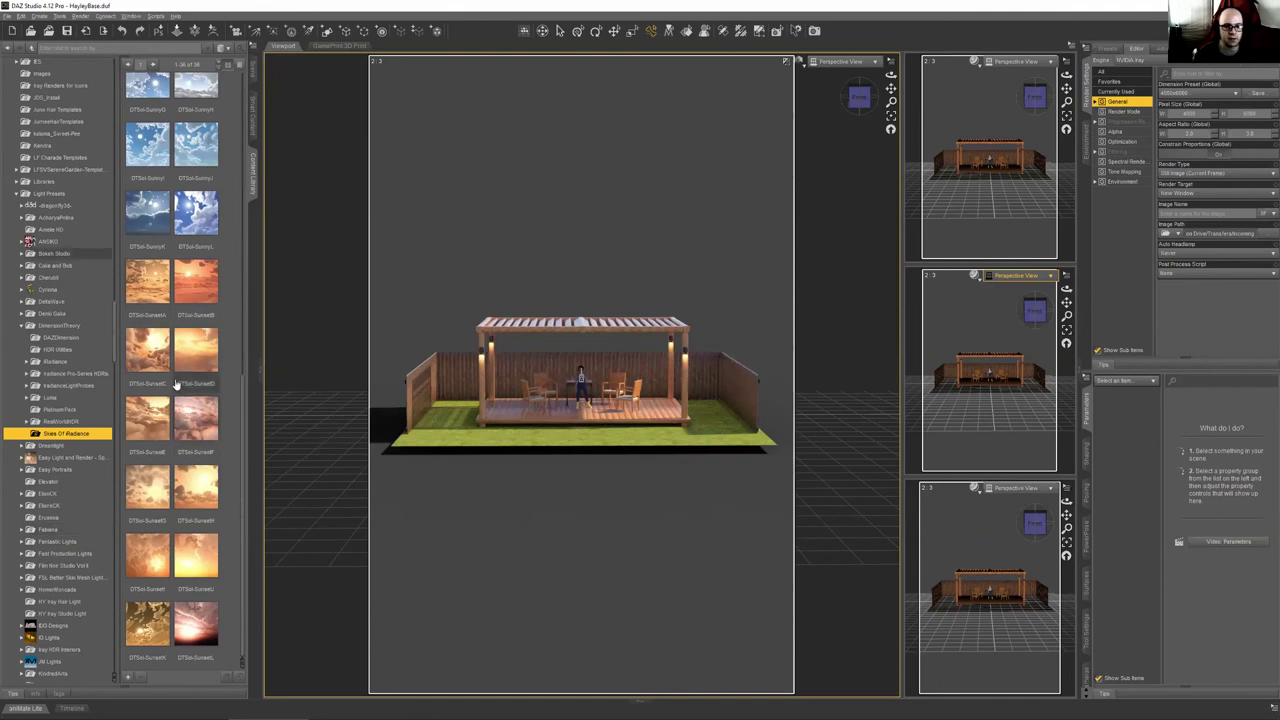
{"action": "scroll", "coordinate": [143, 456], "scroll_direction": "up", "scroll_amount": 3}
{"action": "scroll", "coordinate": [143, 456], "scroll_direction": "up", "scroll_amount": 2}
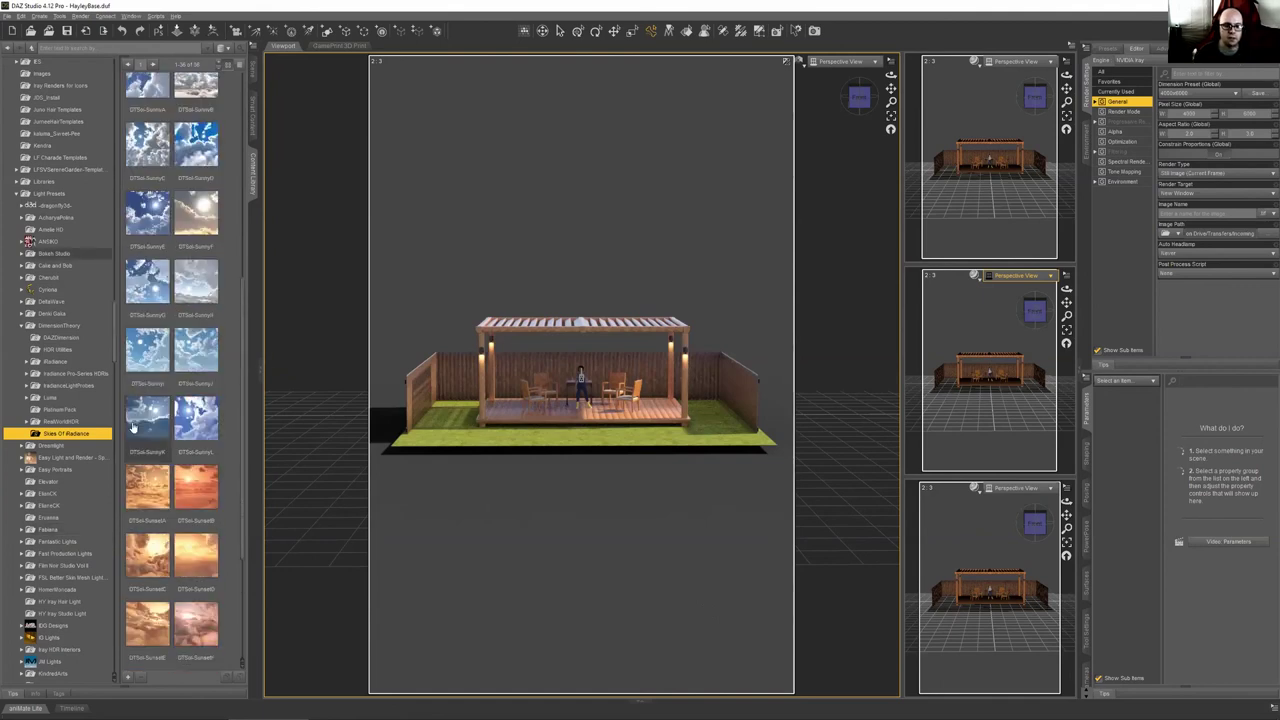
{"action": "double_click", "coordinate": [148, 373]}
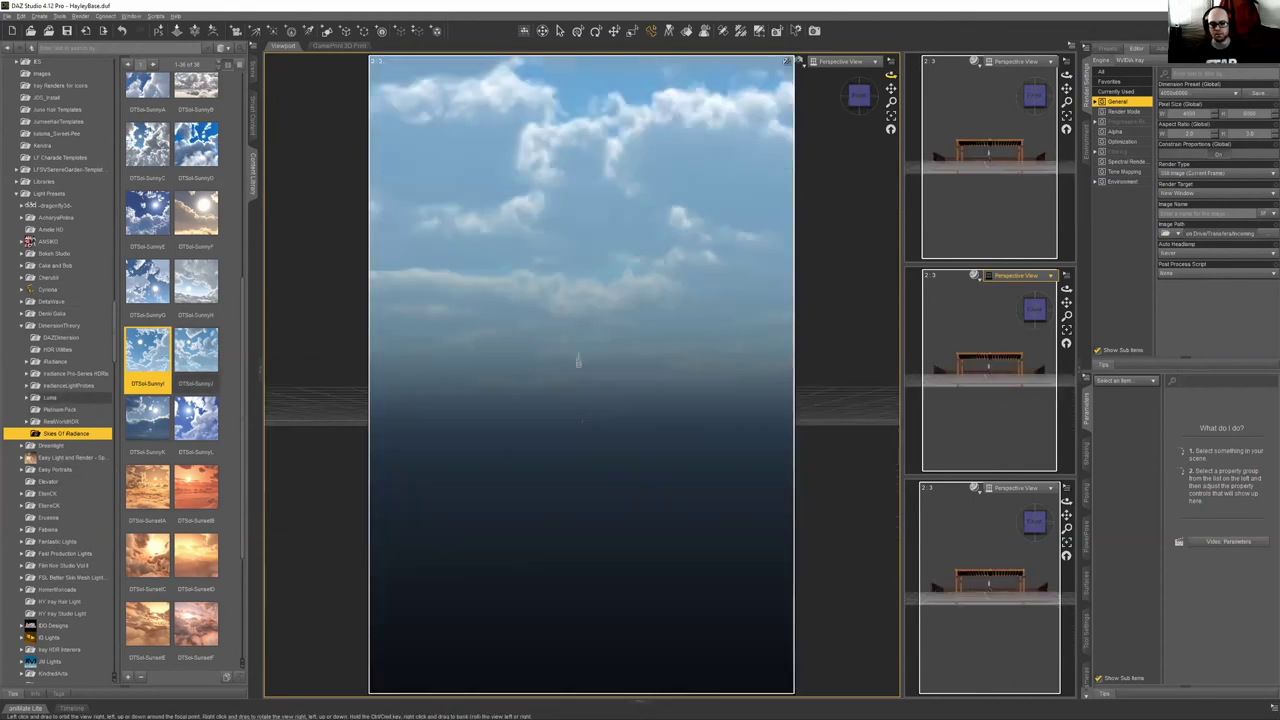
Examine the pergola under the loaded sky from another angle and through the IGPT 85mm F1.2 35mm Camera
{"action": "left_click", "coordinate": [1183, 243]}
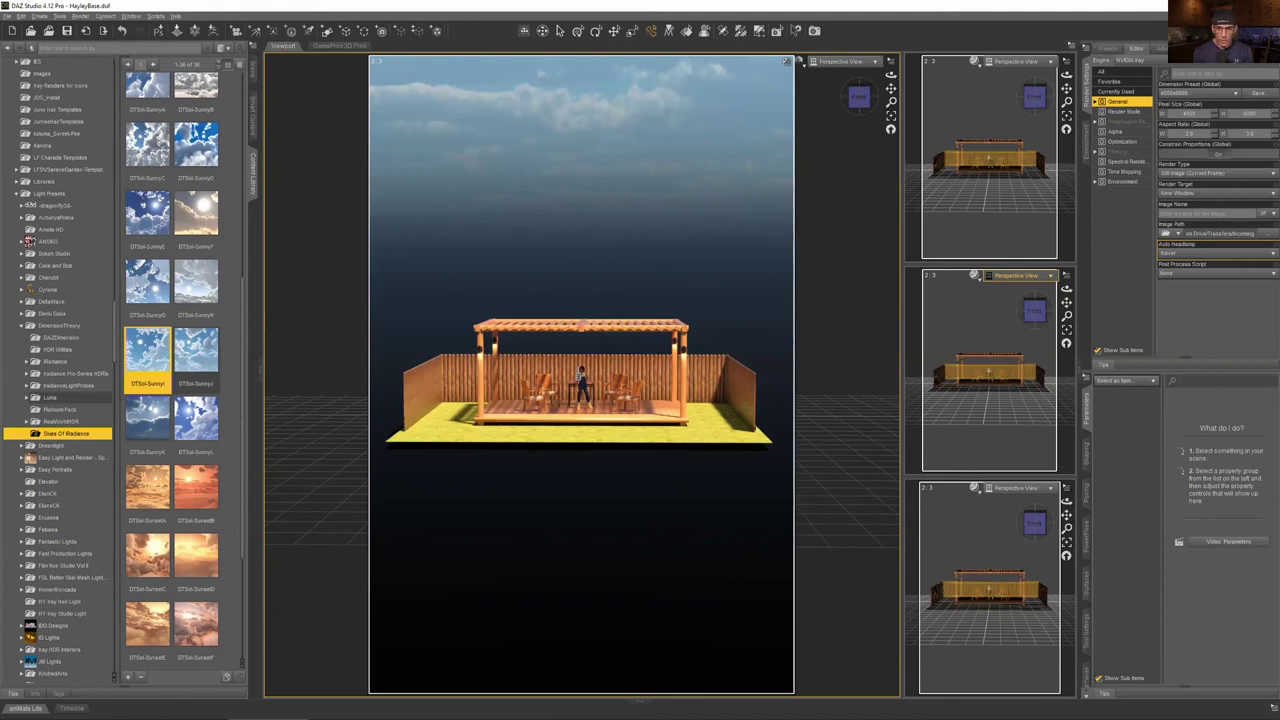
{"action": "left_click_drag", "start_coordinate": [890, 75], "coordinate": [845, 66]}
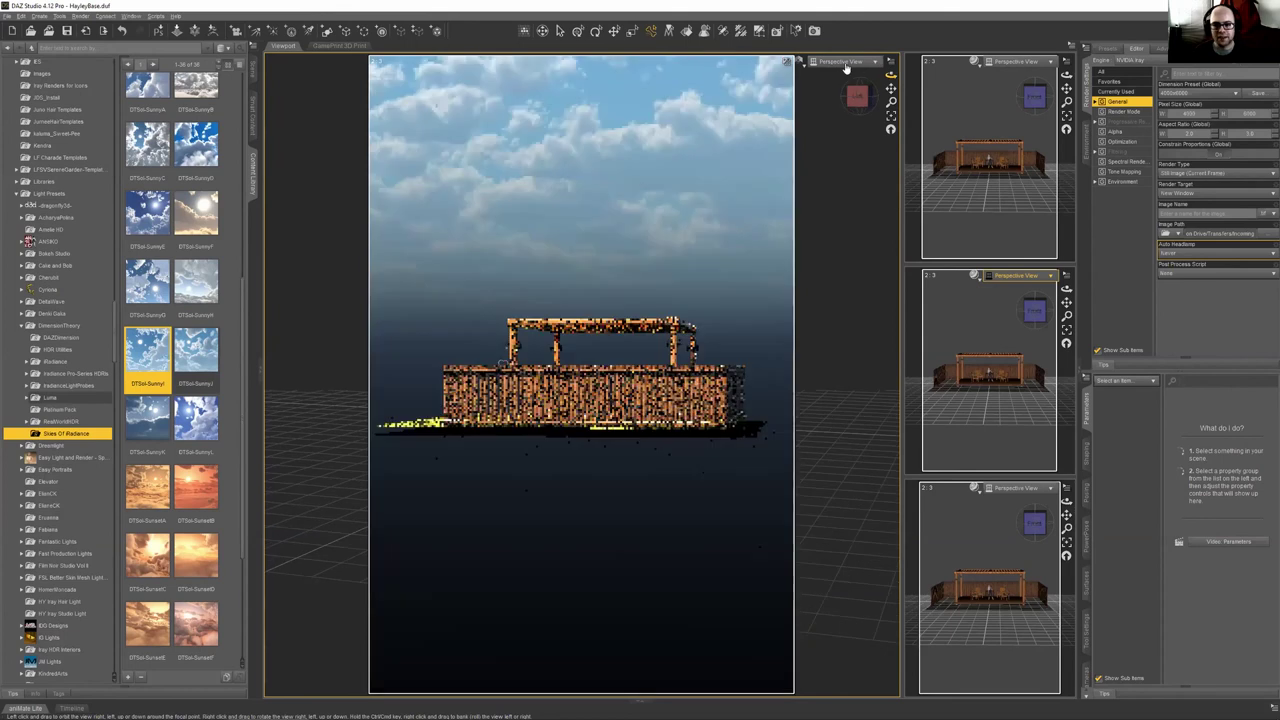
{"action": "key", "text": "ctrl+z"}
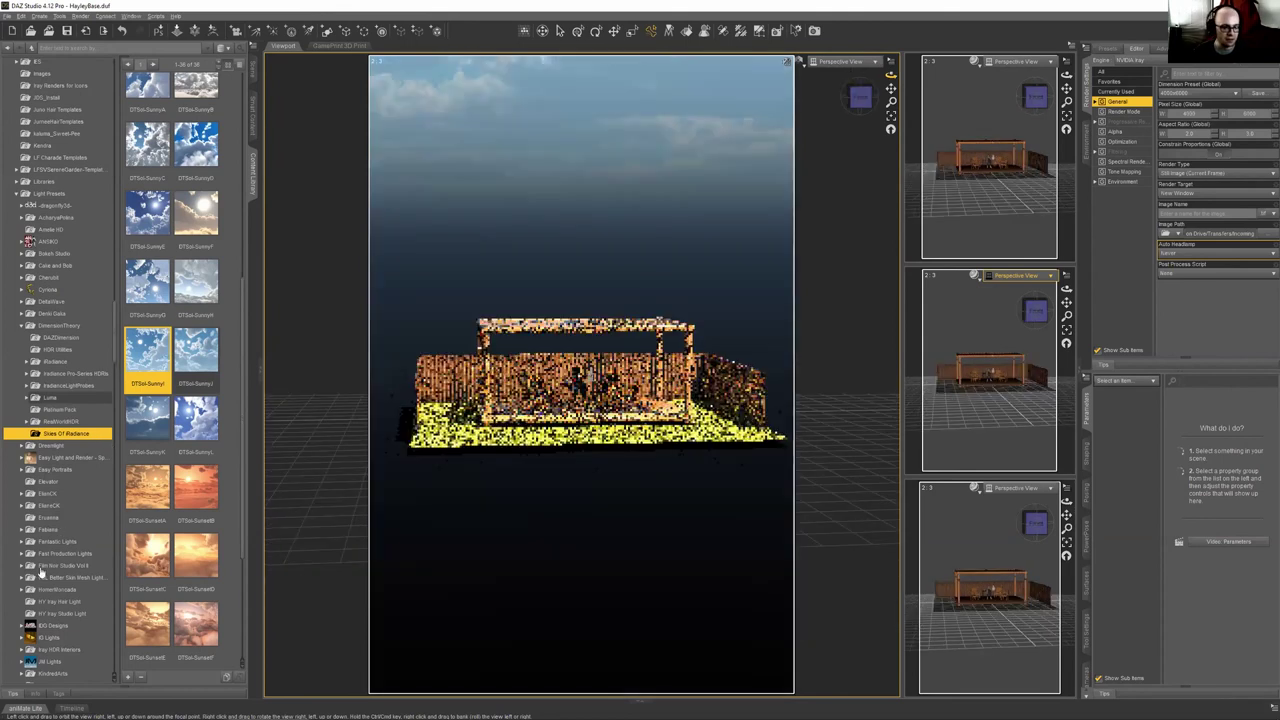
{"action": "key", "text": "ctrl+z"}
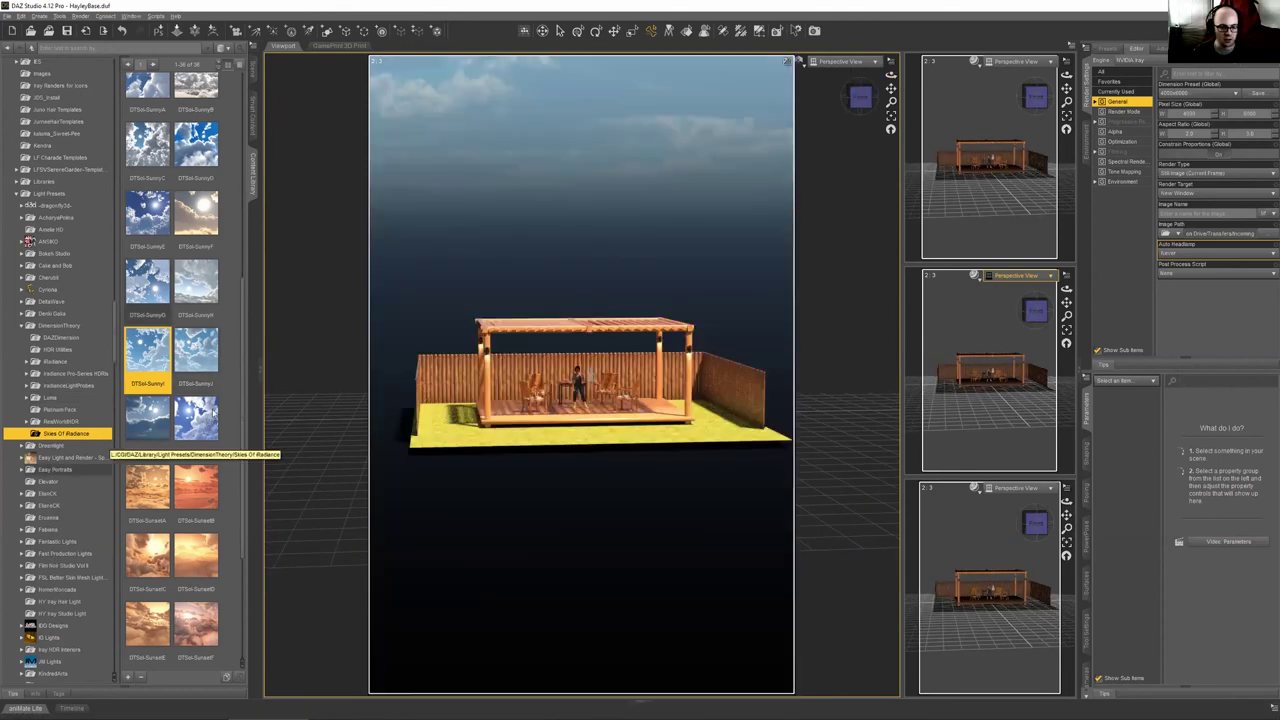
{"action": "left_click", "coordinate": [840, 61]}
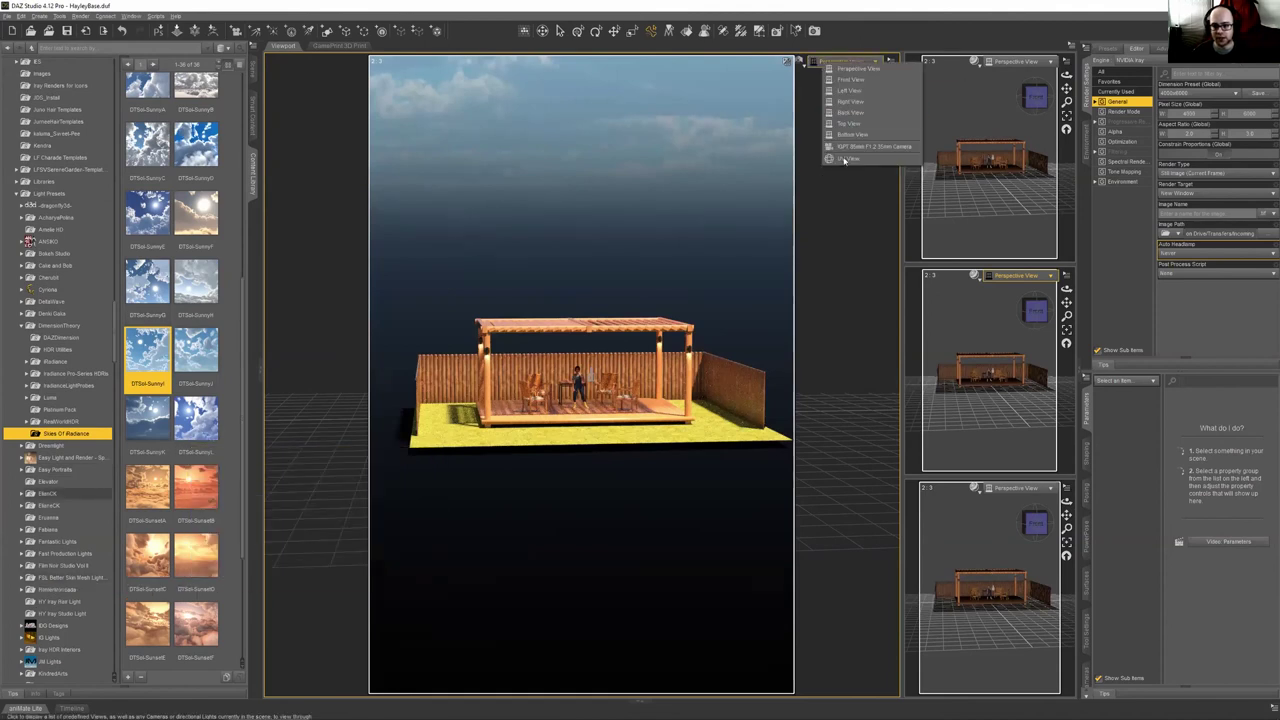
{"action": "left_click", "coordinate": [851, 147]}
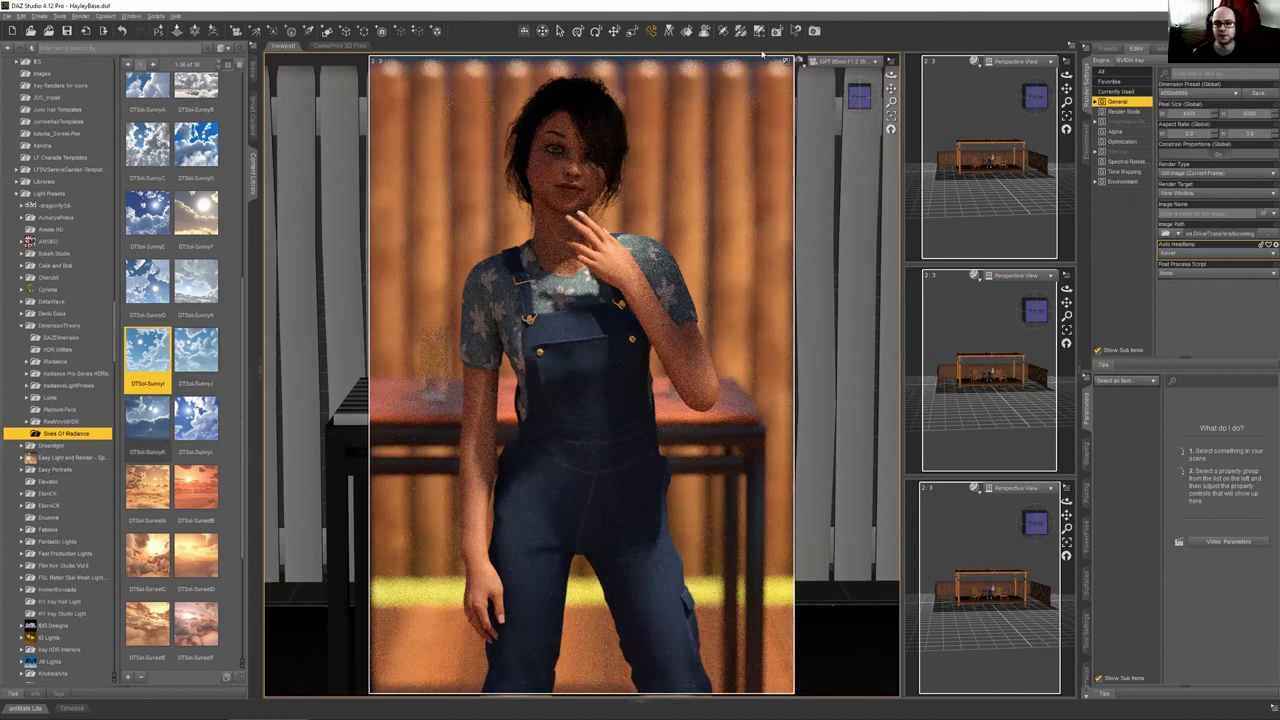
Delete the Backyard Pergola from the scene and frame the Genesis 3 Female figure in Perspective View
{"action": "left_click", "coordinate": [255, 74]}
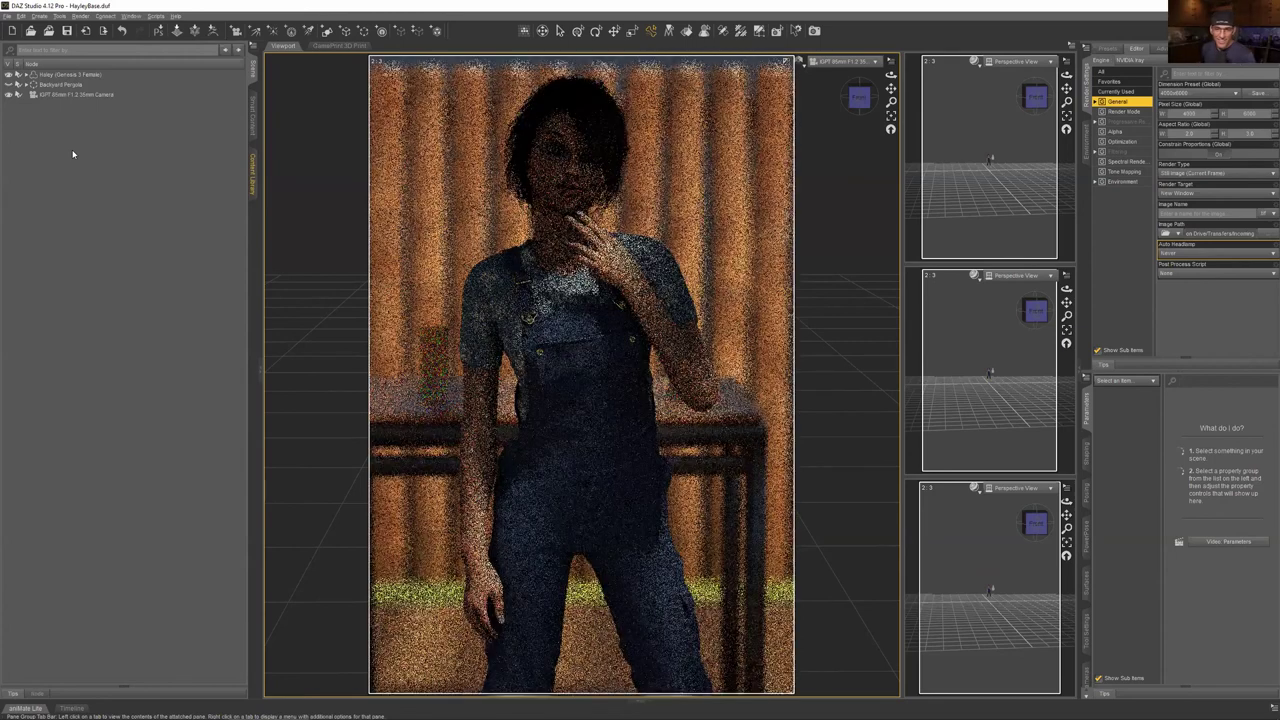
{"action": "key", "text": "Delete"}
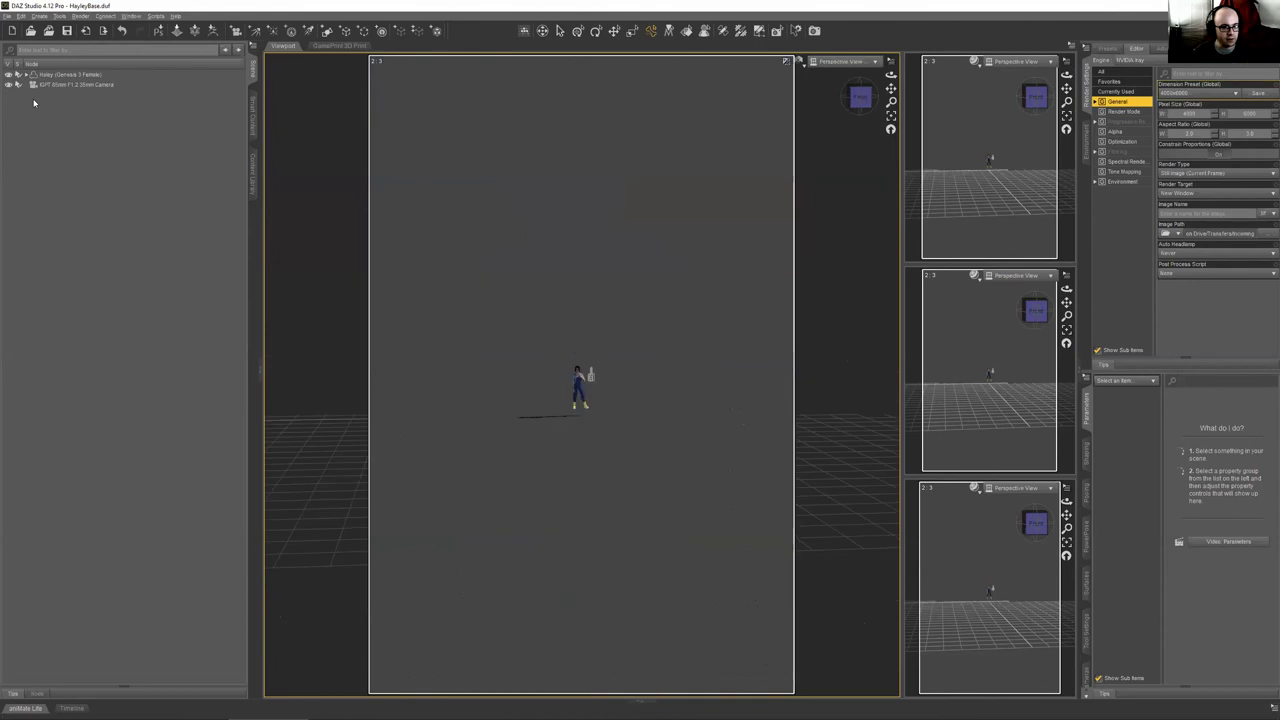
{"action": "left_click", "coordinate": [72, 75]}
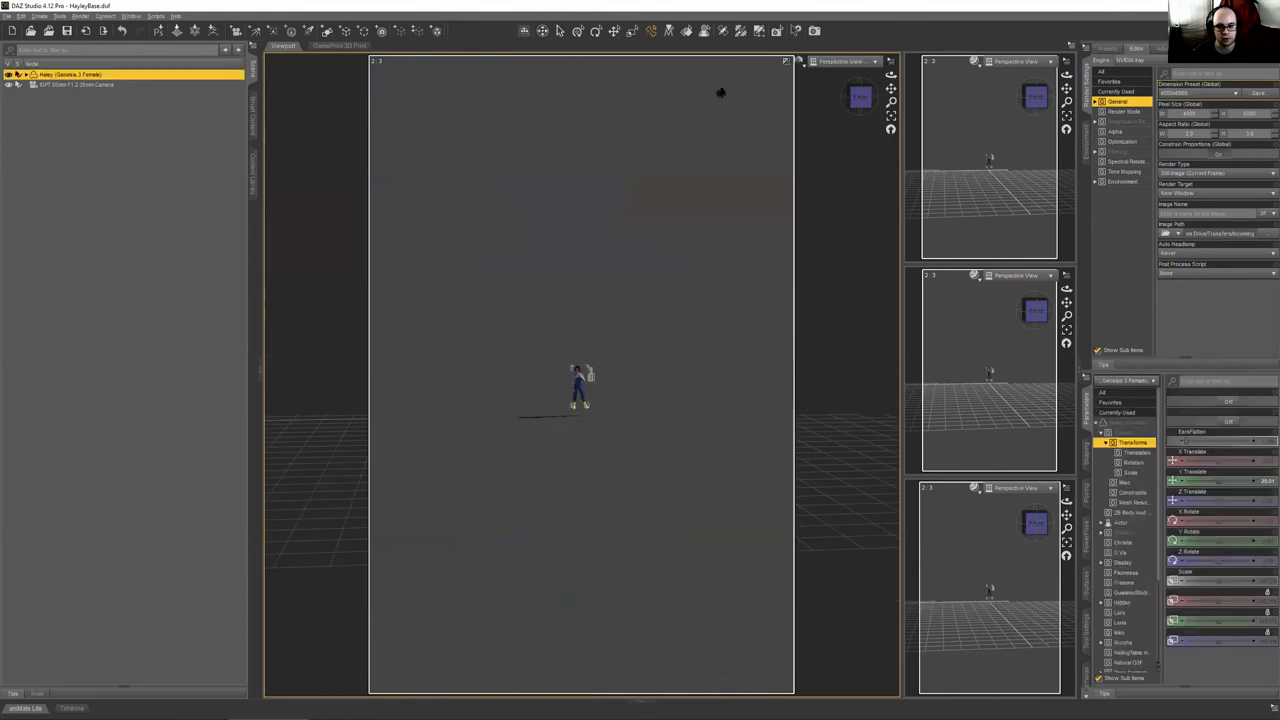
{"action": "key", "text": "ctrl+f"}
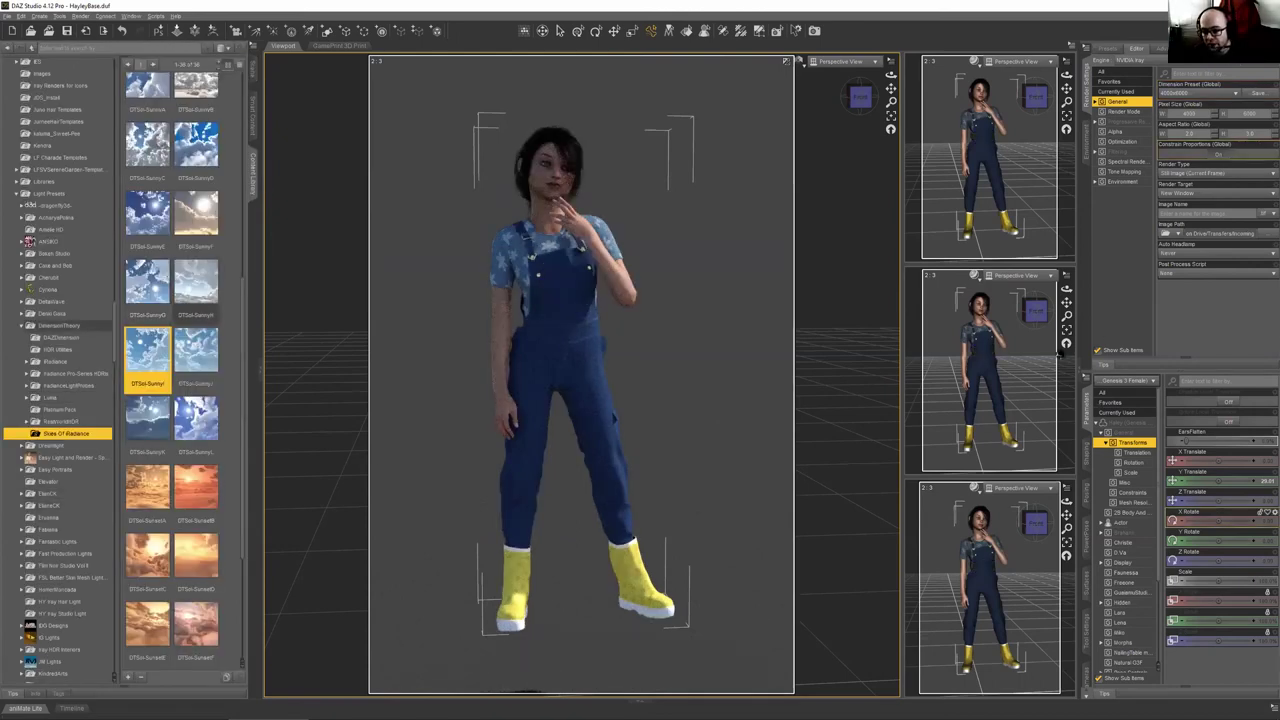
Turn off Depth of Field on the IGPT 85mm camera and load the DTHDR-ParkB environment from the RealWorldHDR light presets
{"action": "left_click", "coordinate": [258, 80]}
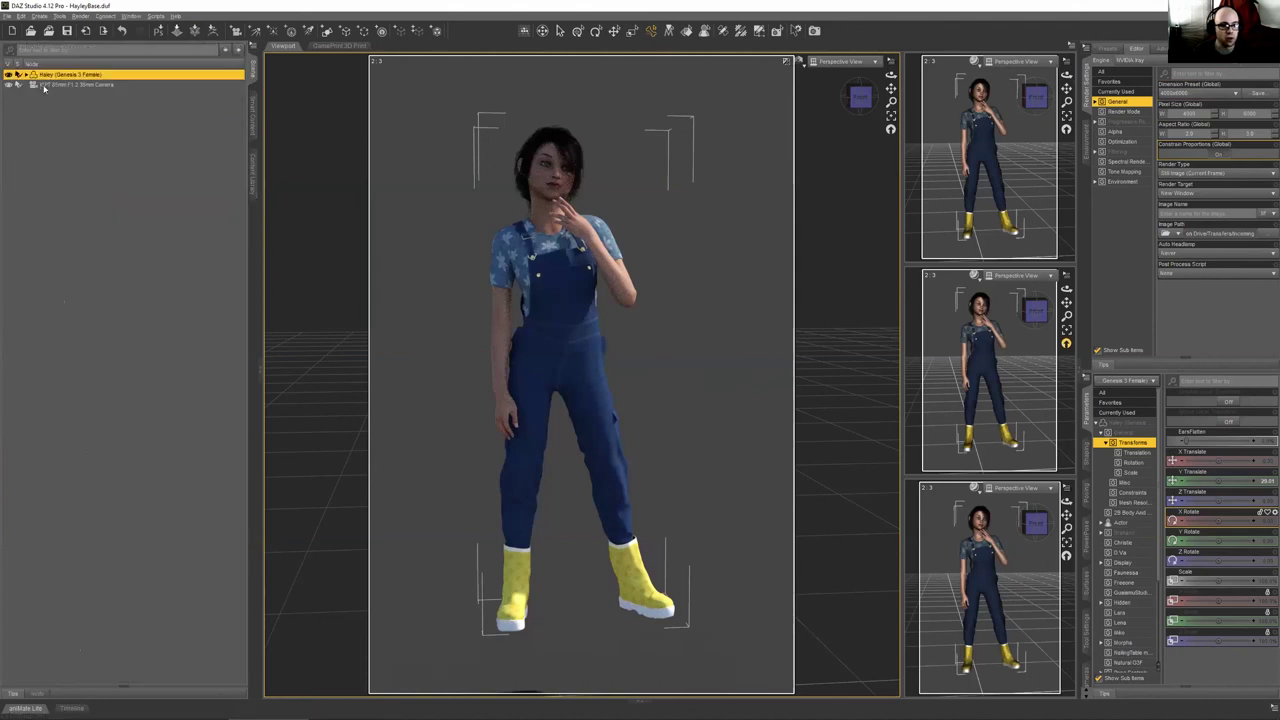
{"action": "left_click", "coordinate": [60, 85]}
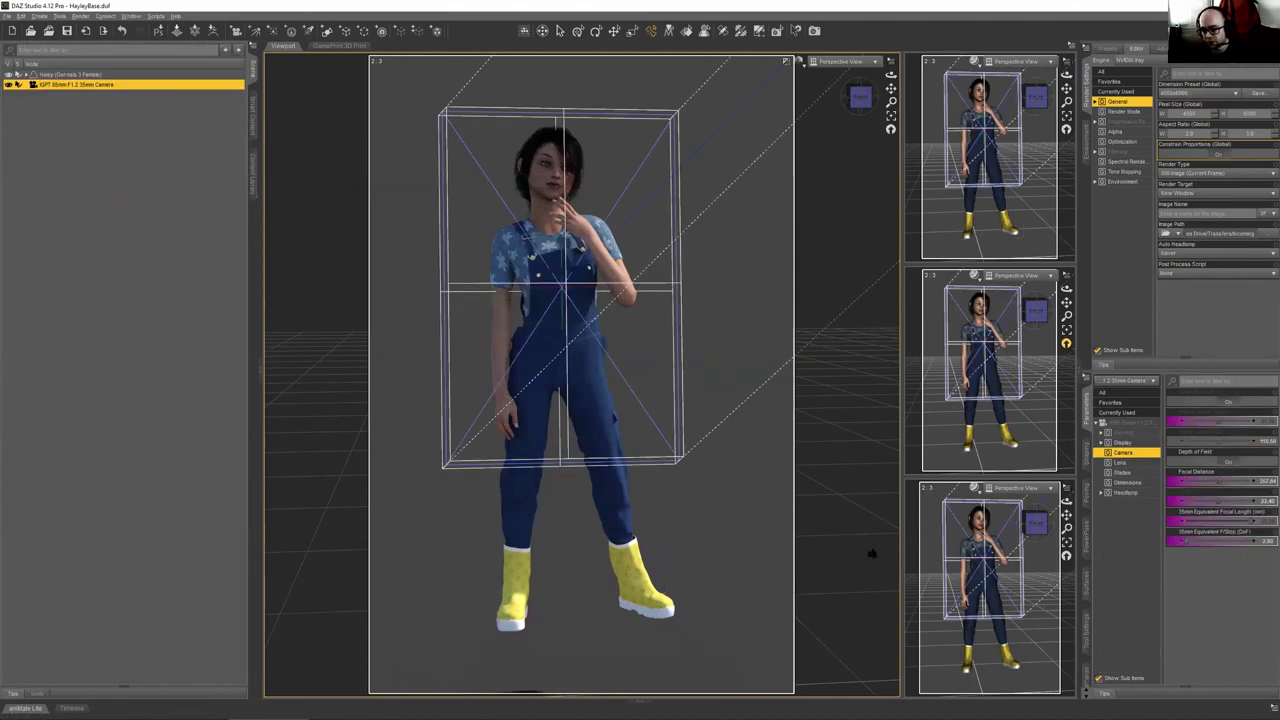
{"action": "left_click", "coordinate": [253, 172]}
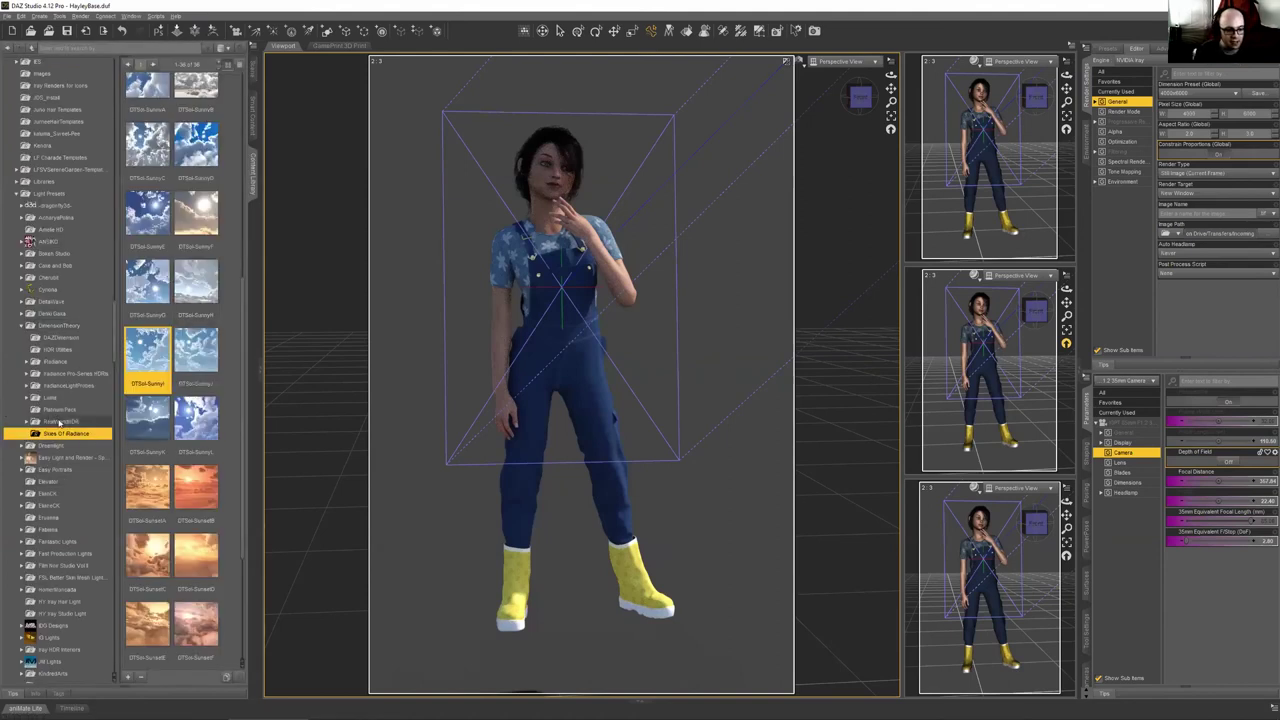
{"action": "left_click", "coordinate": [60, 421]}
{"action": "double_click", "coordinate": [197, 422]}
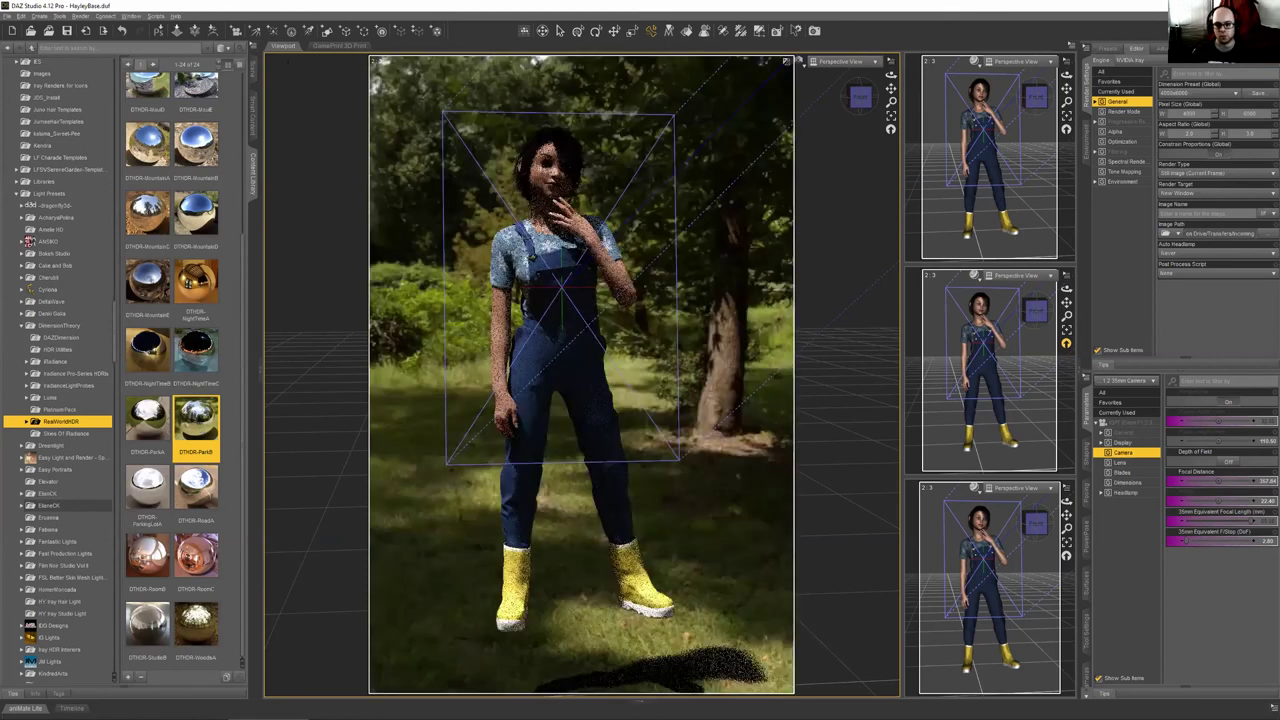
Lower the Genesis 3 Female figure onto the park's grass and view it through the IGPT 85mm camera
{"action": "left_click", "coordinate": [786, 62]}
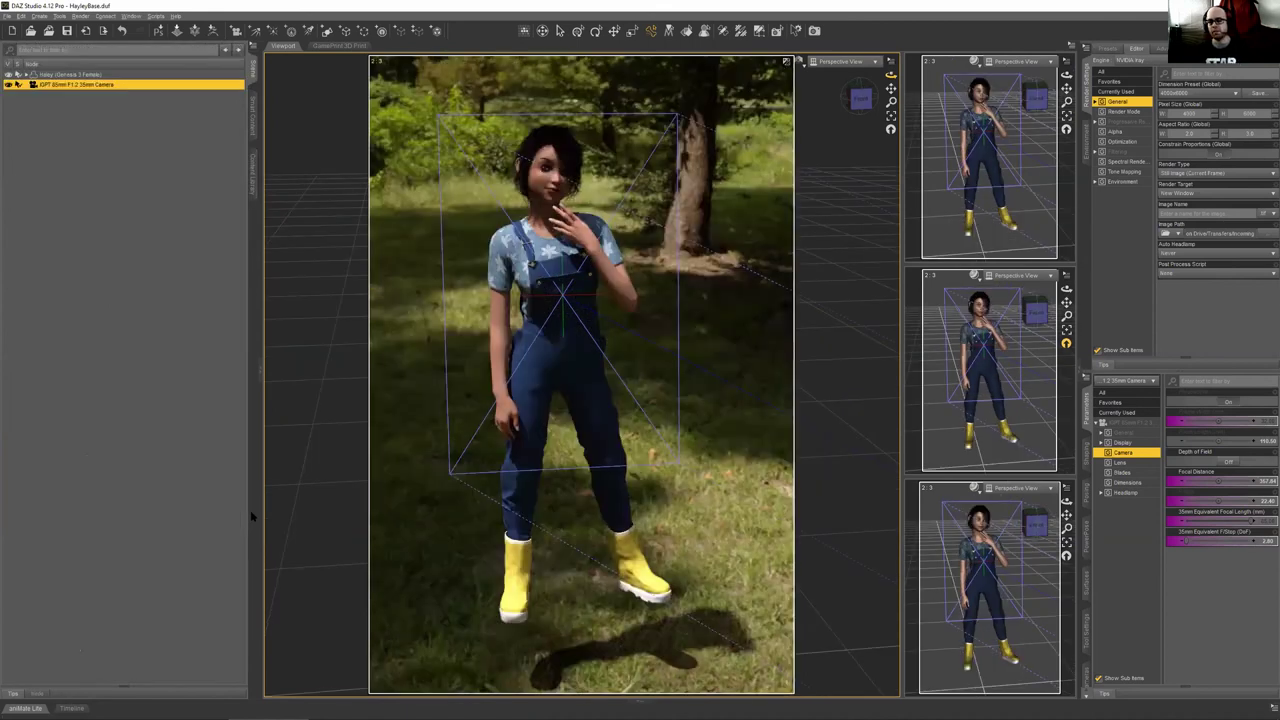
{"action": "key", "text": "Up"}
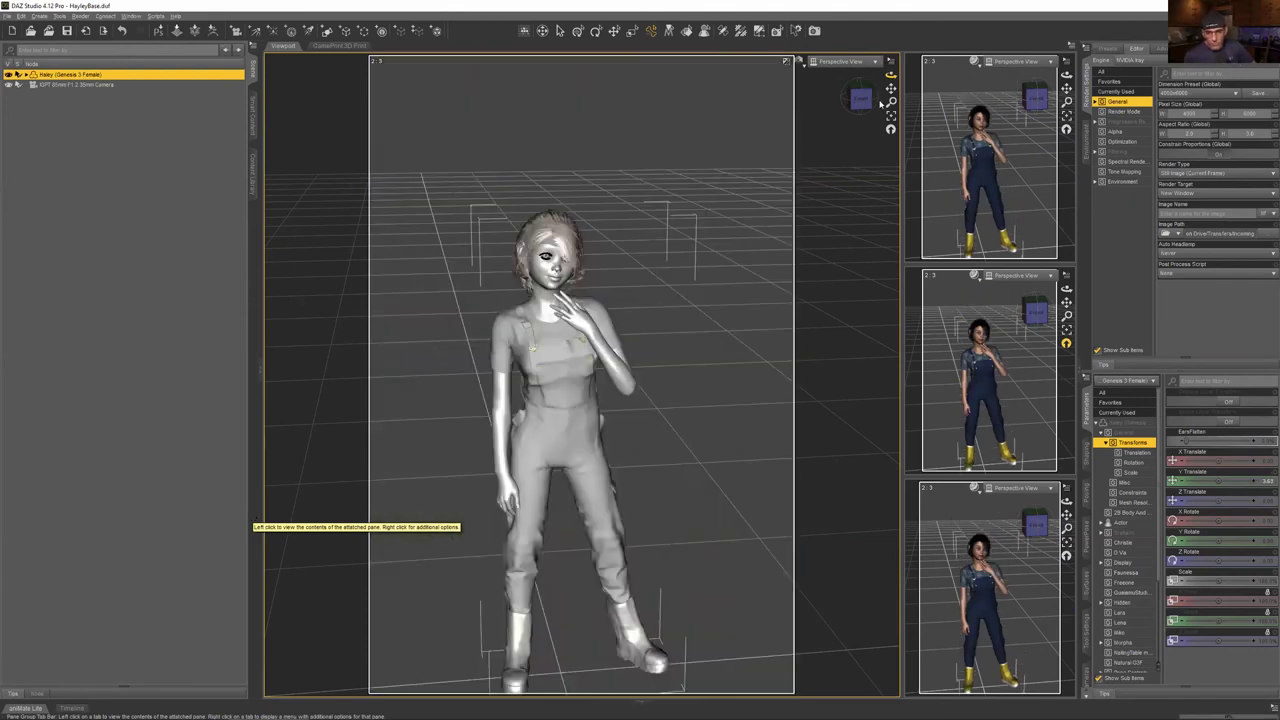
{"action": "left_click_drag", "start_coordinate": [890, 88], "coordinate": [884, 66]}
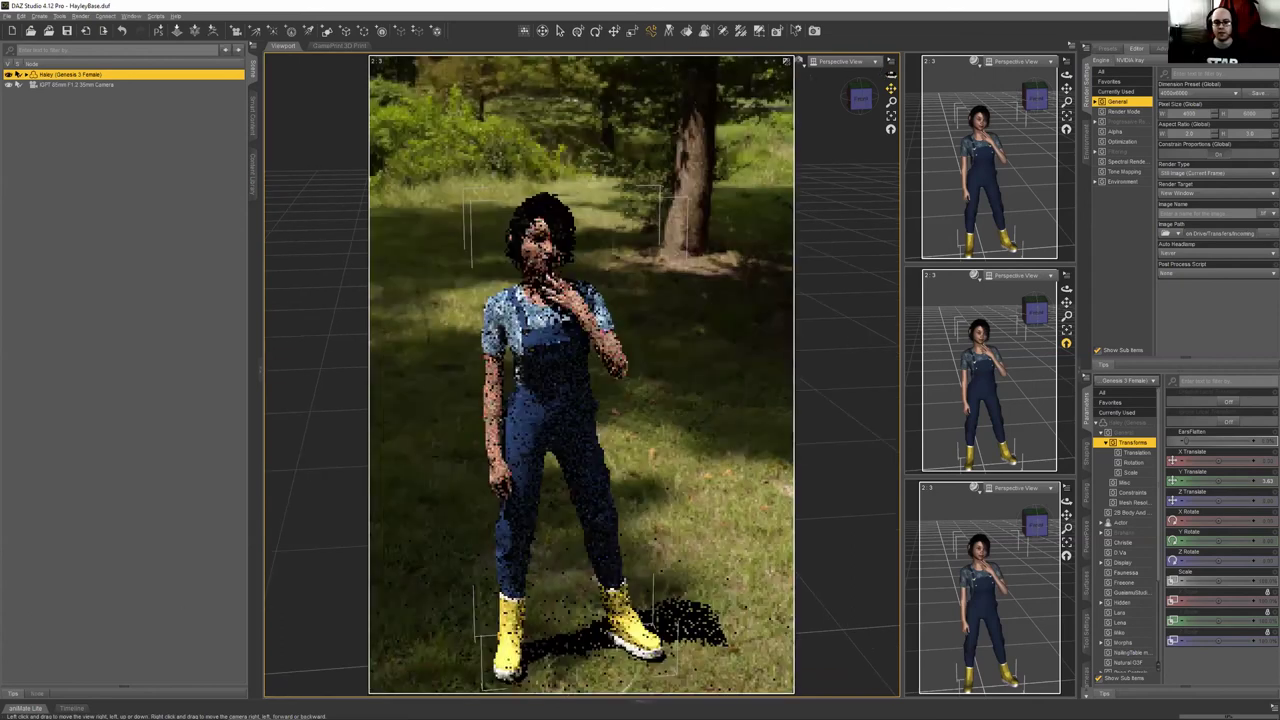
{"action": "left_click_drag", "start_coordinate": [890, 76], "coordinate": [880, 75]}
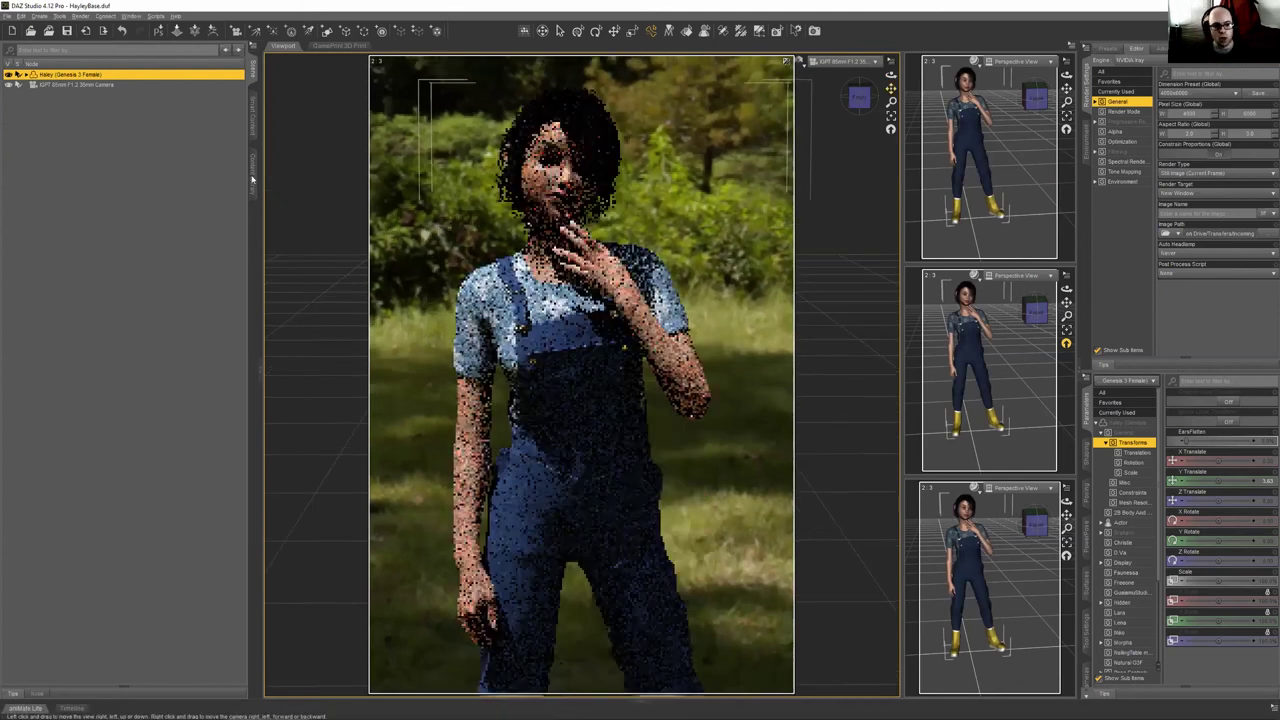
Turn on Depth of Field for the IGPT 85mm F1.2 35mm Camera and reframe it on the whole figure
{"action": "left_click", "coordinate": [75, 84]}
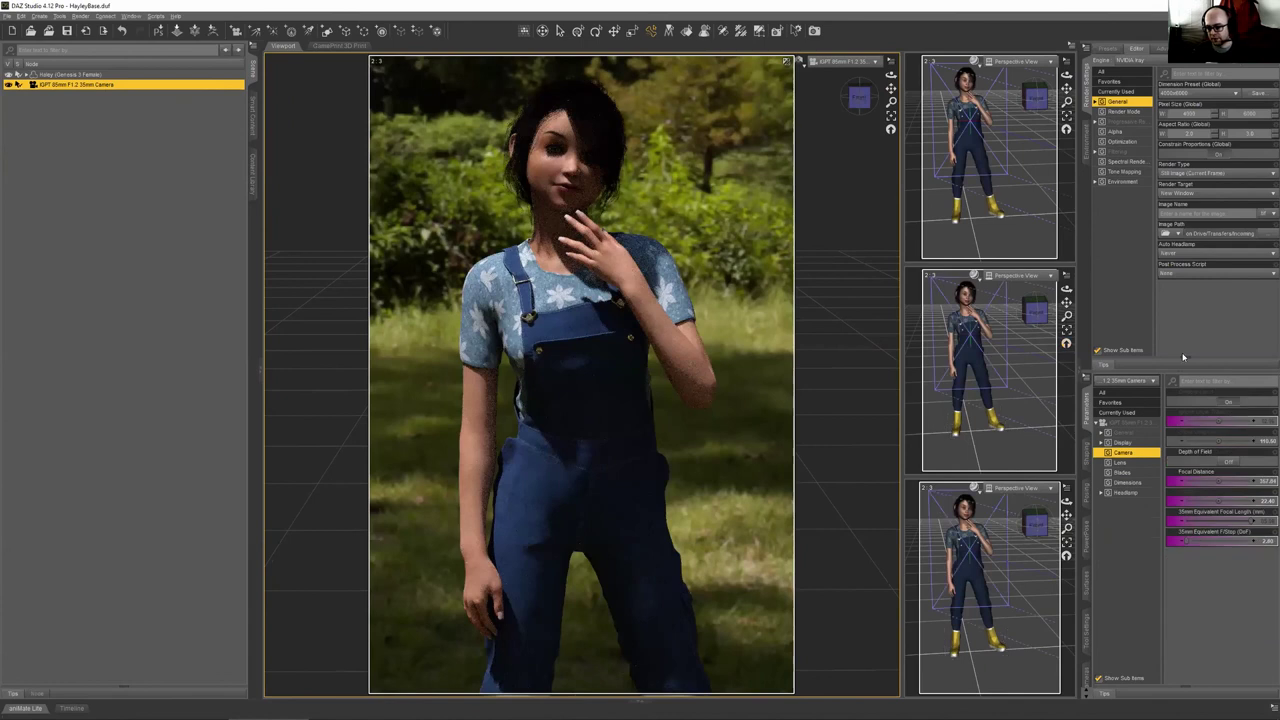
{"action": "left_click", "coordinate": [1229, 462]}
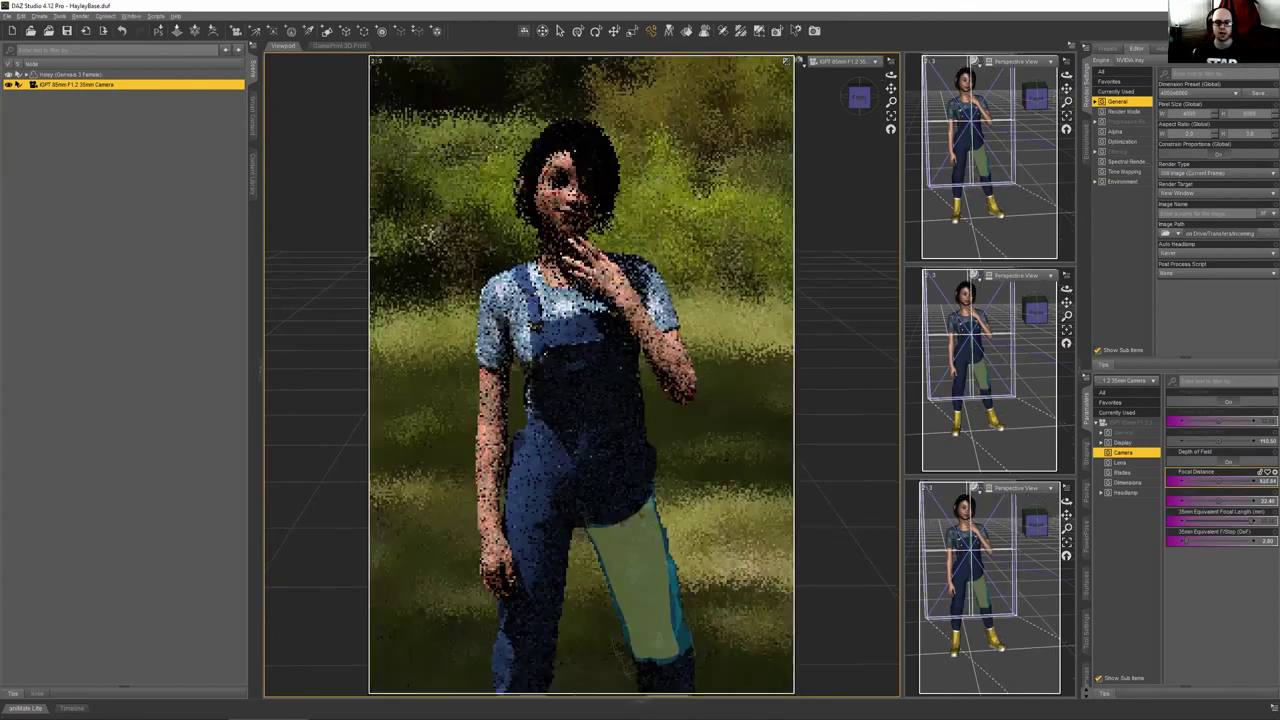
{"action": "right_click_drag", "start_coordinate": [891, 88], "coordinate": [891, 96]}
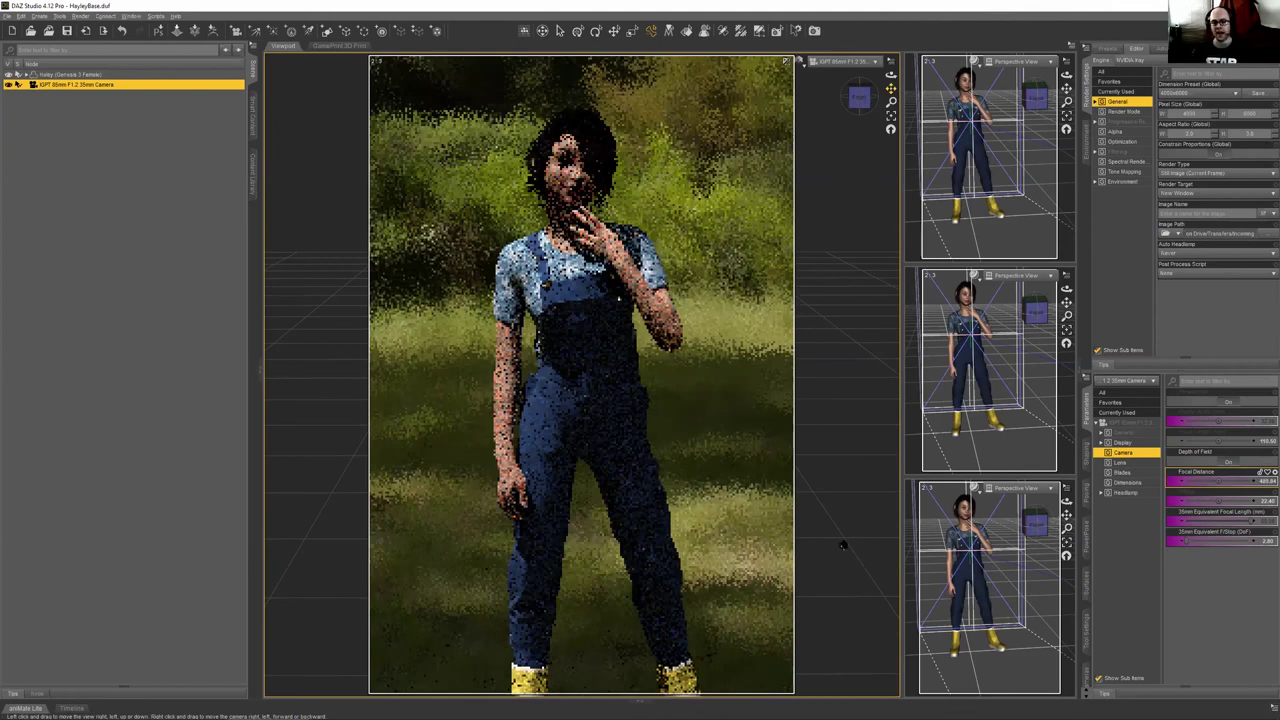
{"action": "right_click_drag", "start_coordinate": [843, 545], "coordinate": [771, 534]}
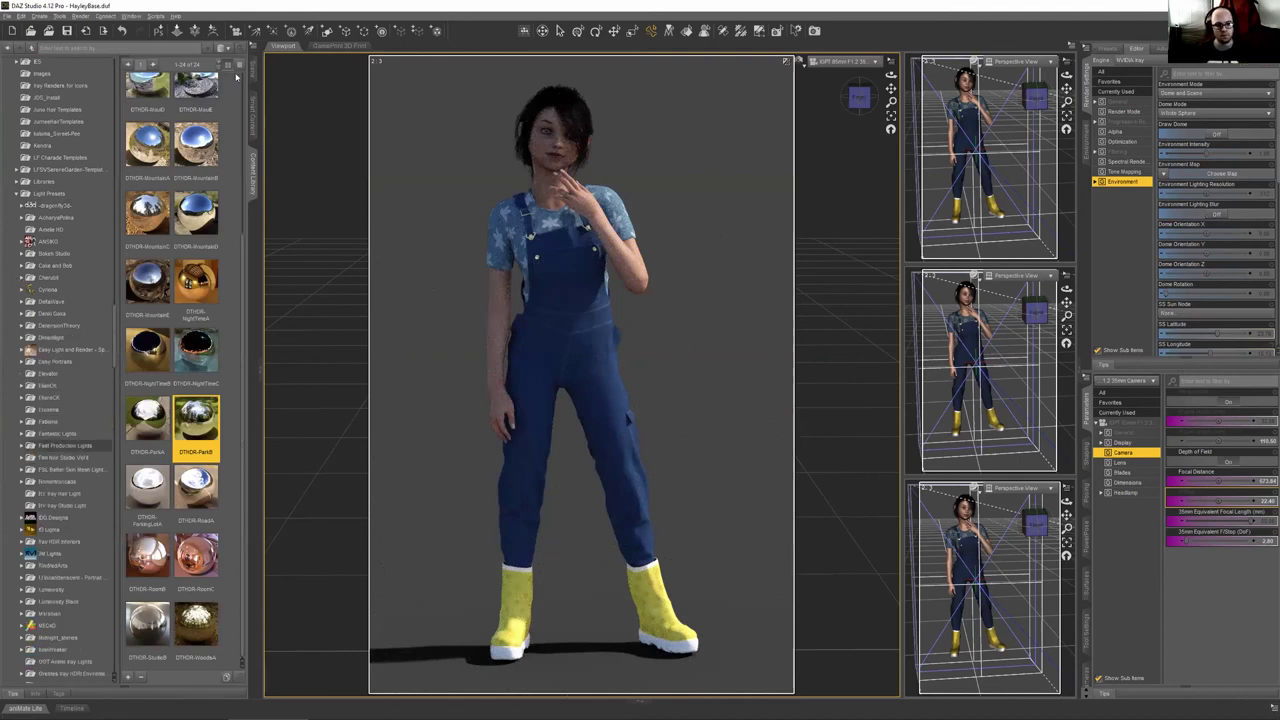
Clear the scene selection, switch the viewport out of Iray preview and reframe the camera on the figure from head to thighs
{"action": "left_click", "coordinate": [252, 105]}
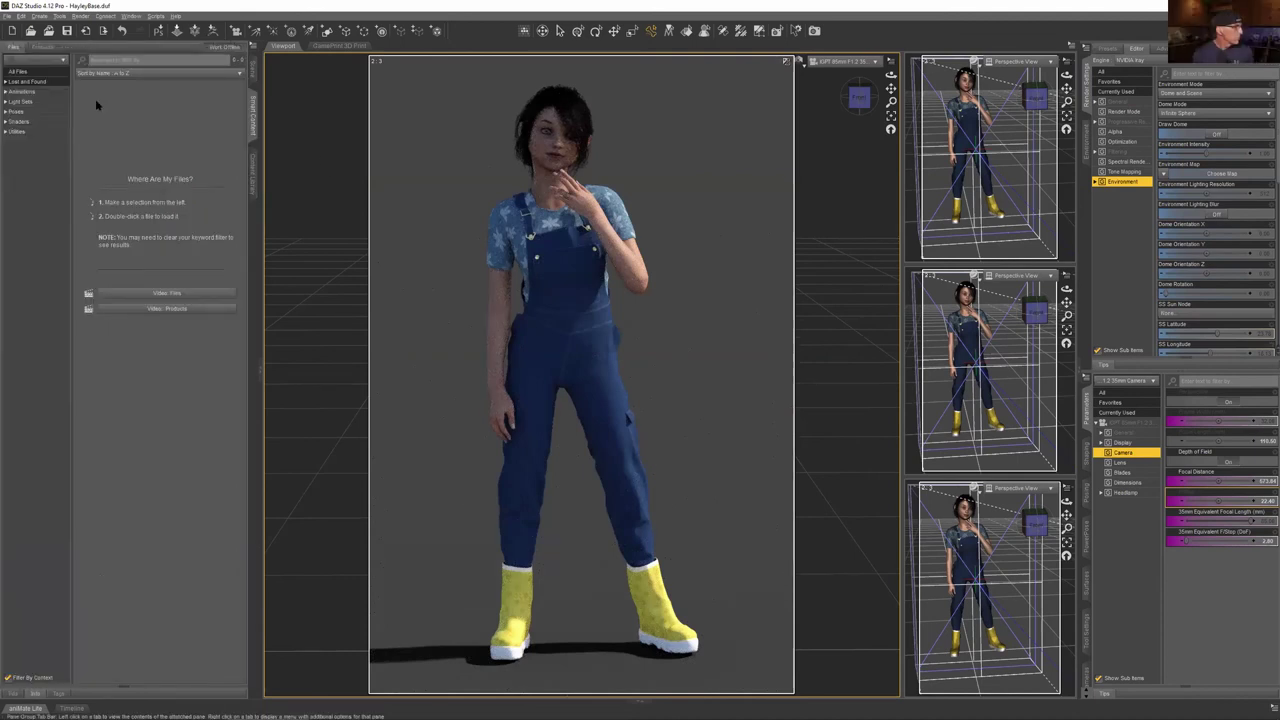
{"action": "left_click", "coordinate": [255, 72]}
{"action": "left_click", "coordinate": [777, 51]}
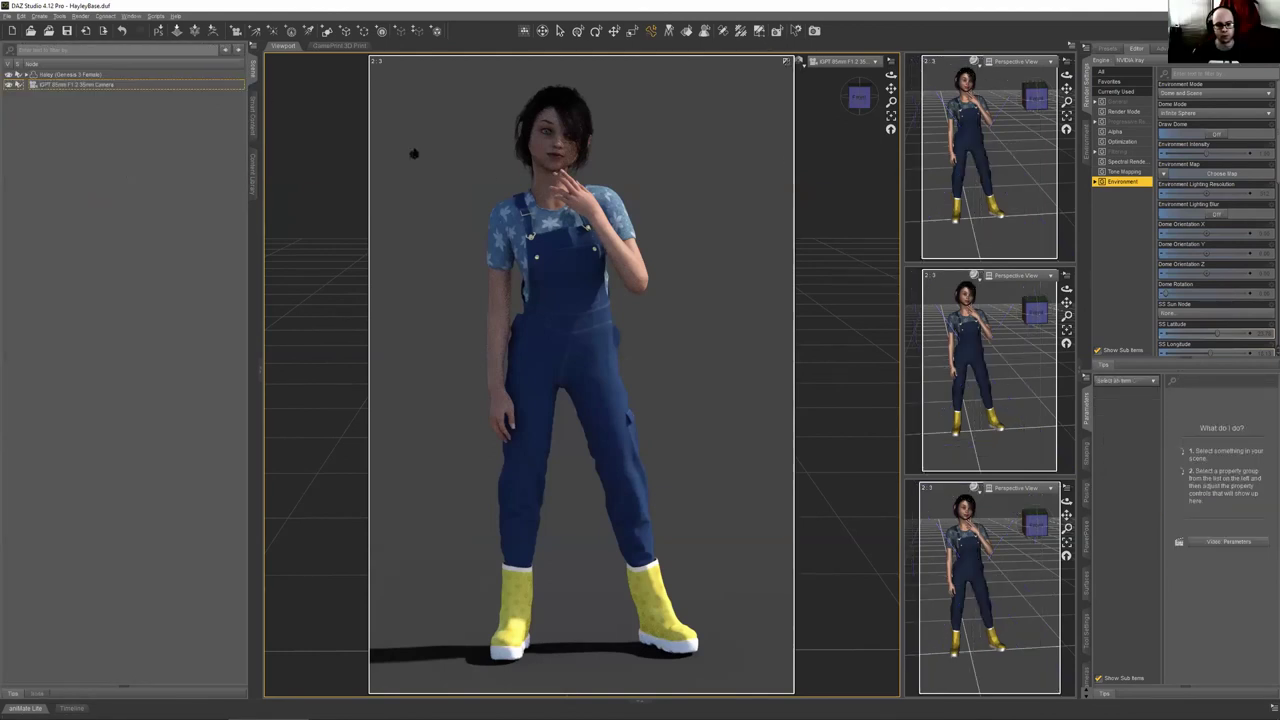
{"action": "key", "text": "ctrl+4"}
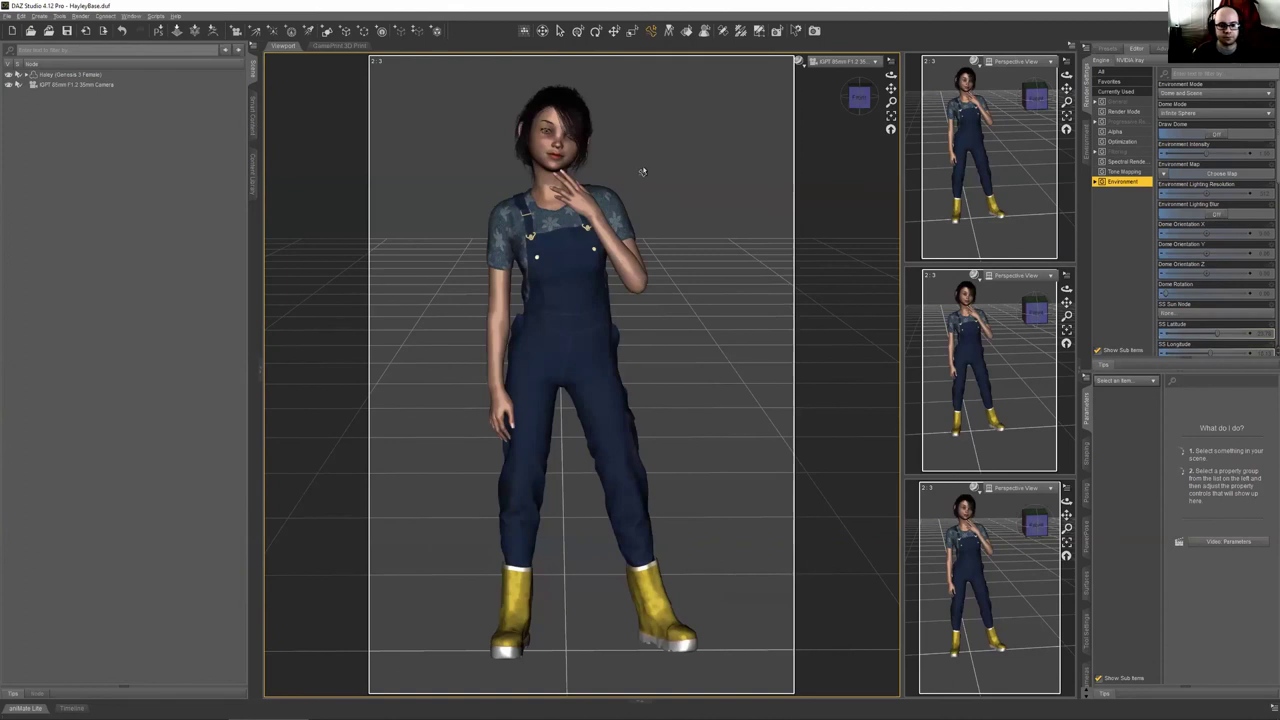
{"action": "scroll", "coordinate": [643, 172], "scroll_direction": "up", "scroll_amount": 5}
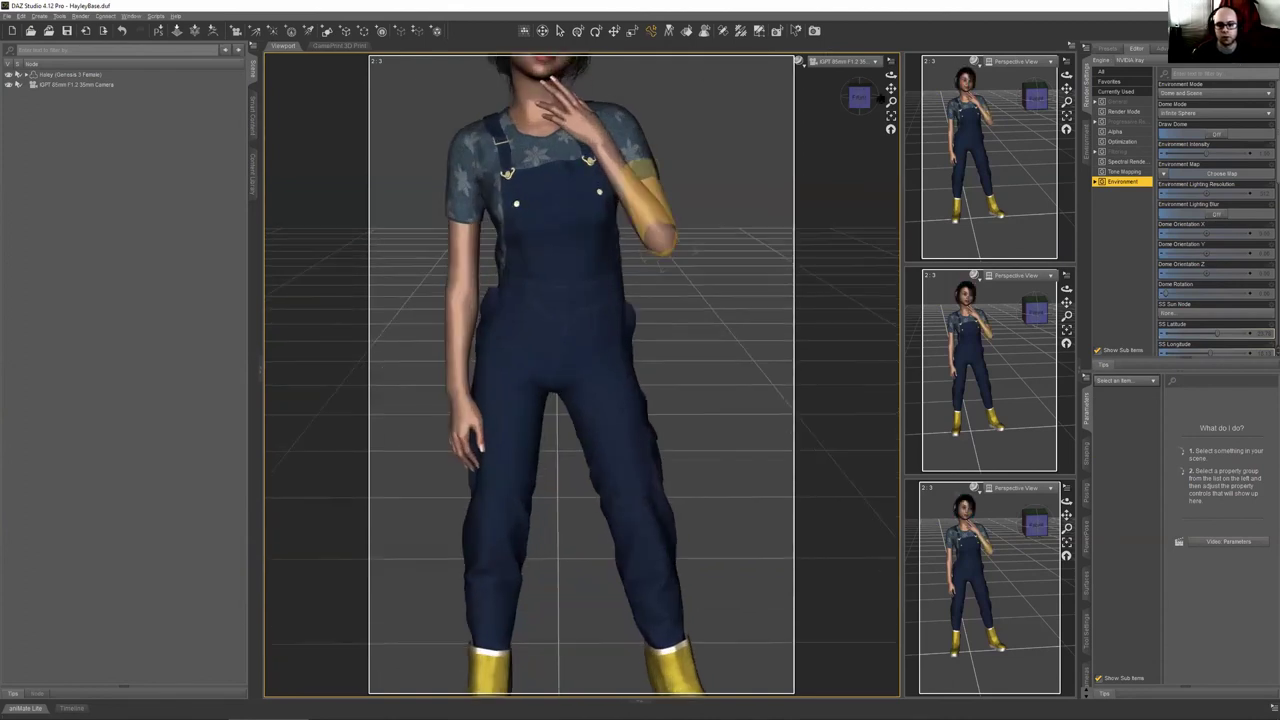
{"action": "left_click_drag", "start_coordinate": [891, 88], "coordinate": [891, 136]}
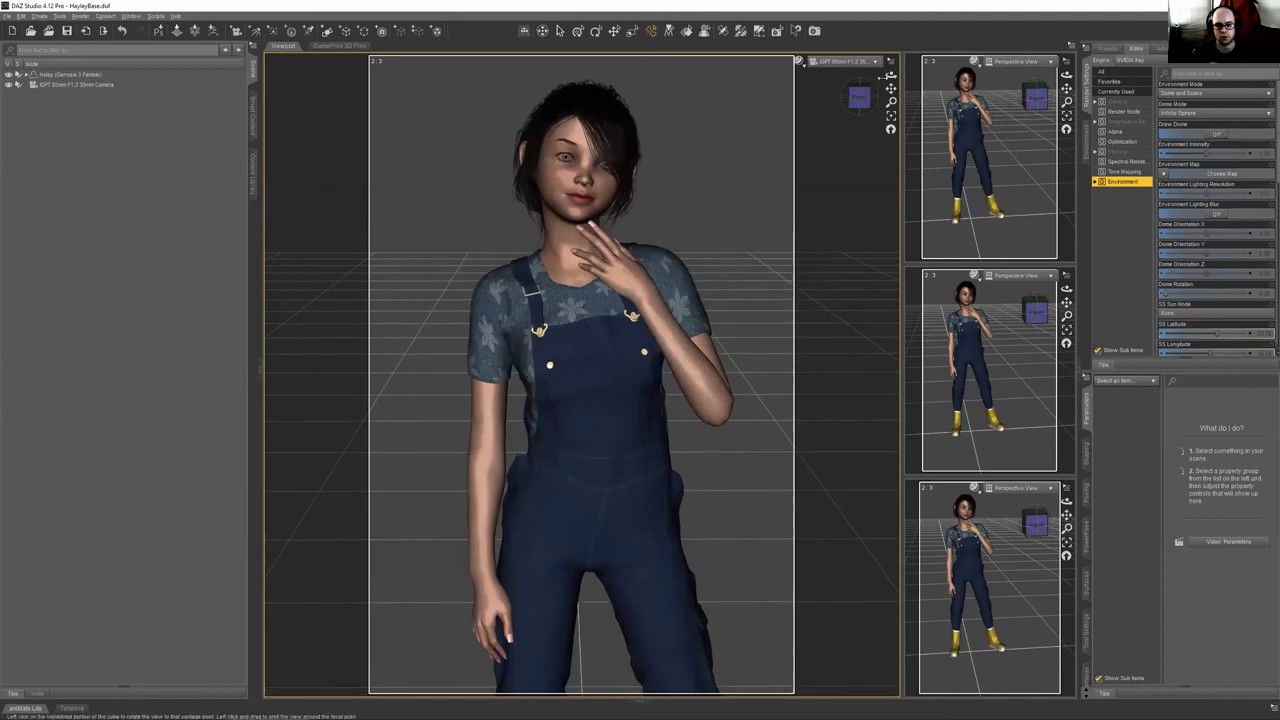
{"action": "left_click", "coordinate": [889, 76]}
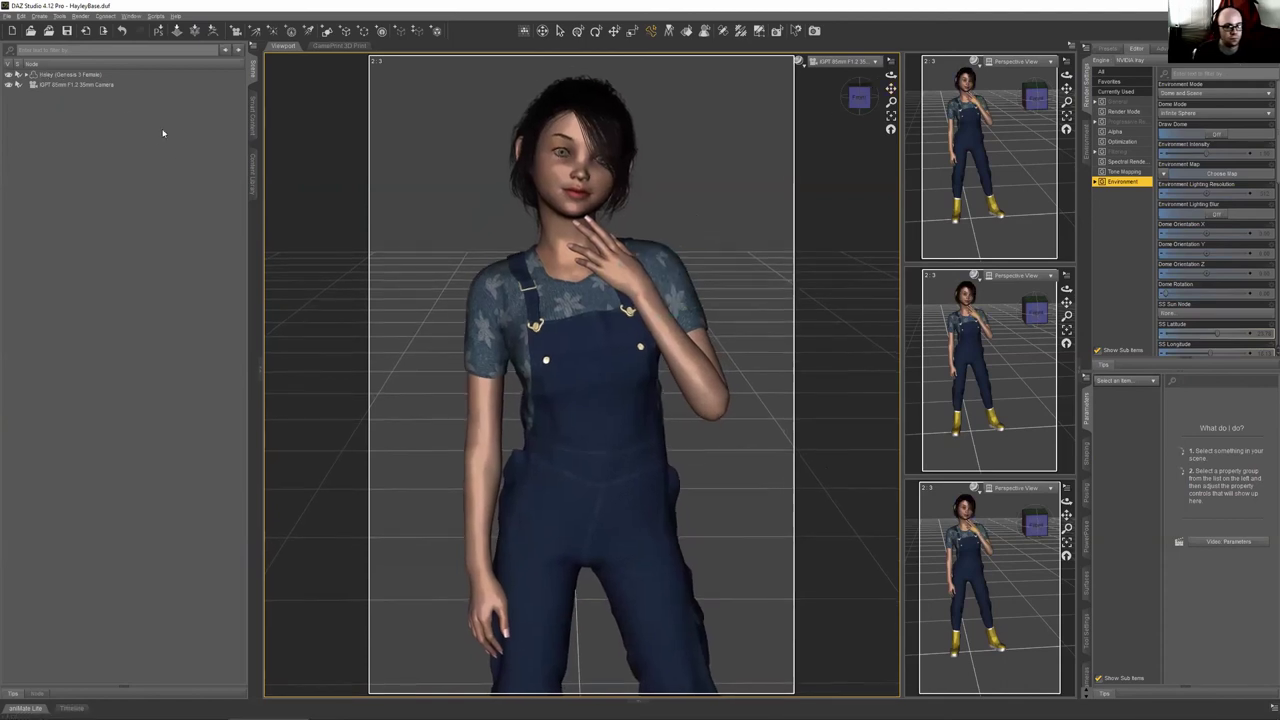
Load the Backyard Pergola Preload Iray set from the Environments content
{"action": "left_click", "coordinate": [253, 110]}
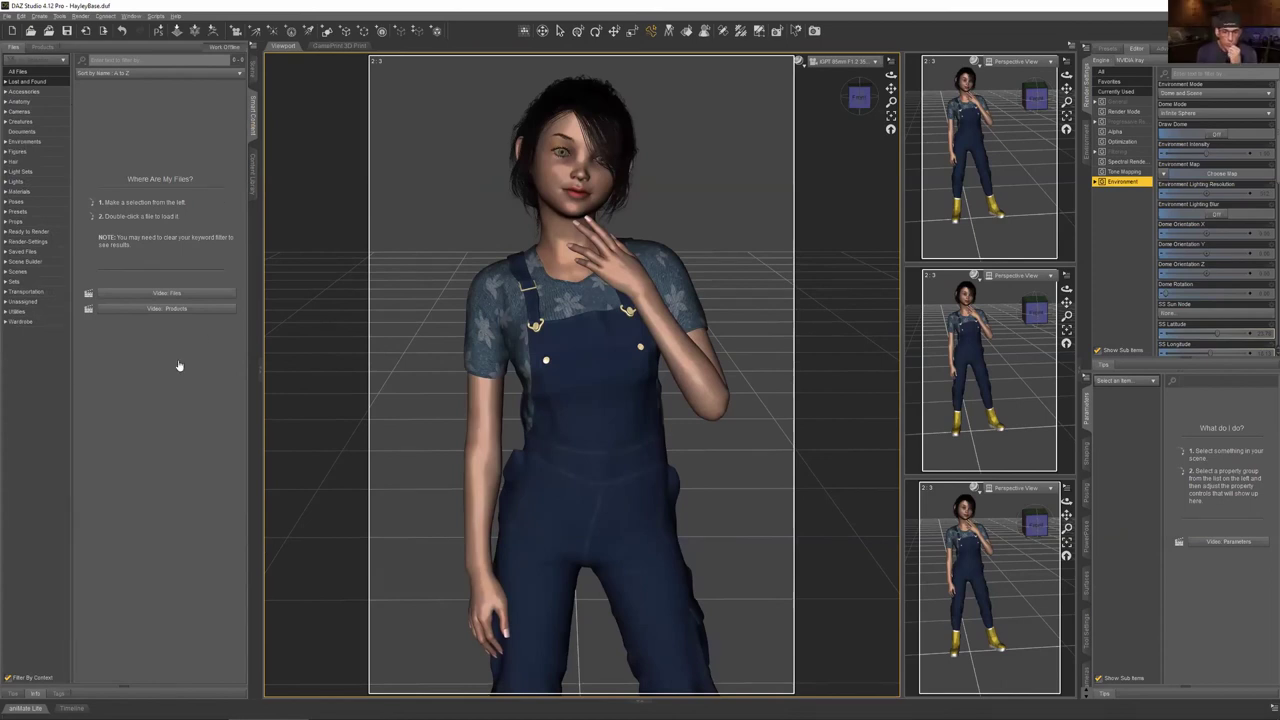
{"action": "left_click", "coordinate": [55, 141]}
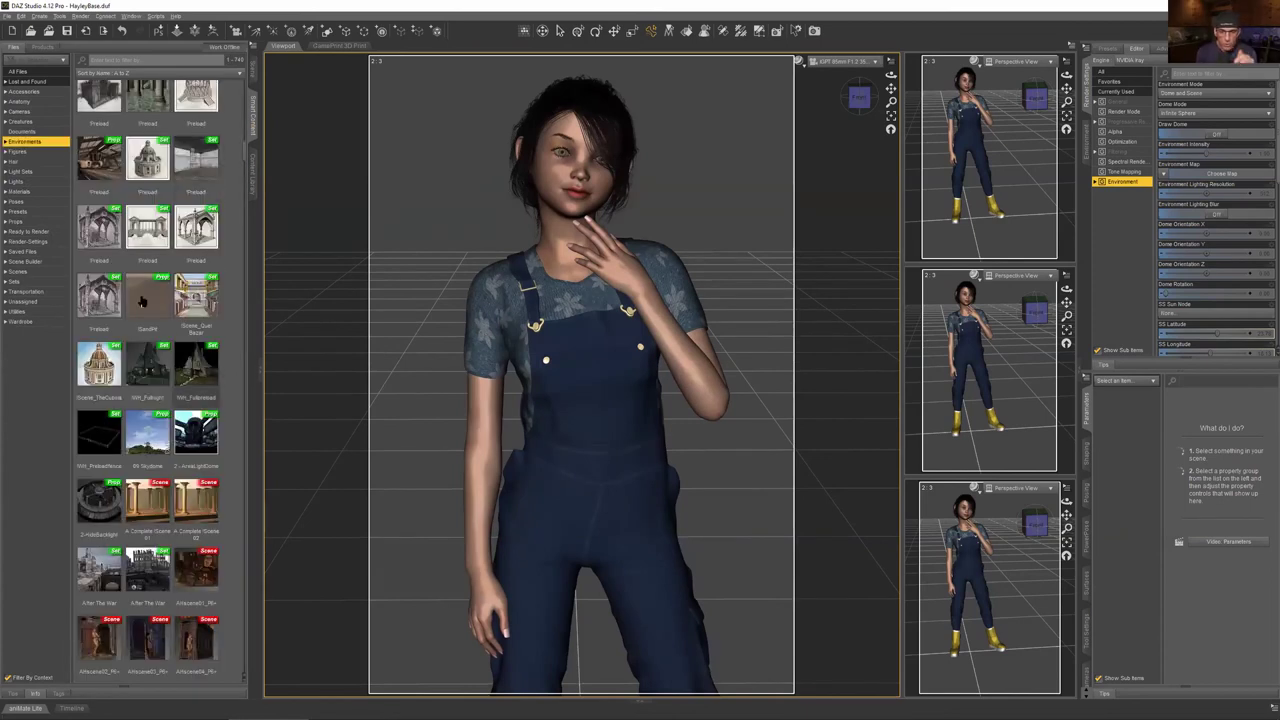
{"action": "scroll", "coordinate": [143, 300], "scroll_direction": "down", "scroll_amount": 5}
{"action": "scroll", "coordinate": [143, 300], "scroll_direction": "down", "scroll_amount": 15}
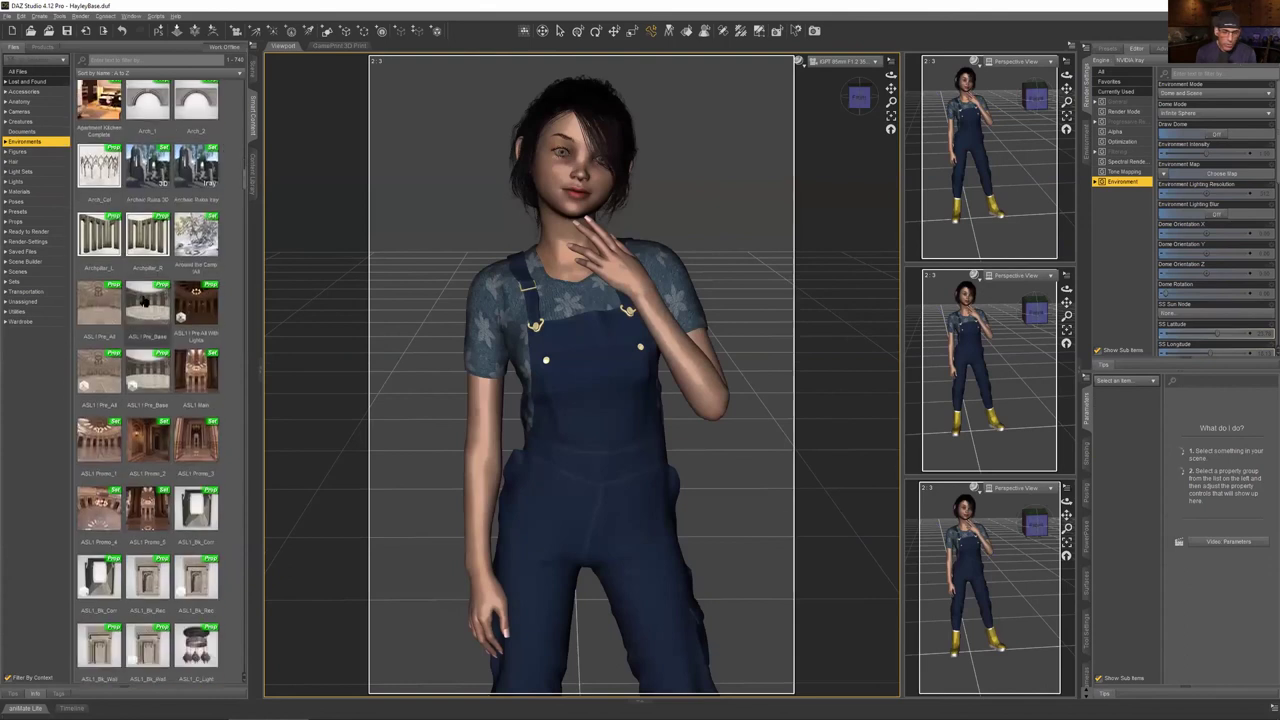
{"action": "mouse_move", "coordinate": [145, 298]}
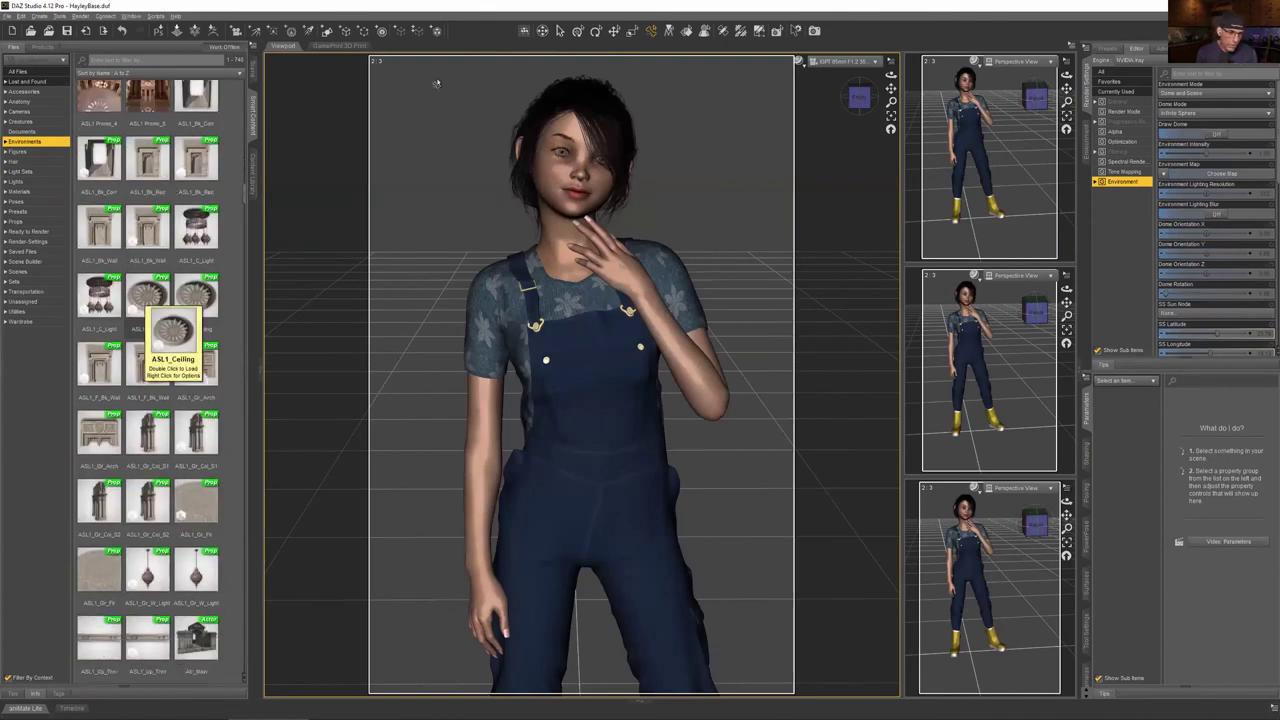
{"action": "double_click", "coordinate": [199, 254]}
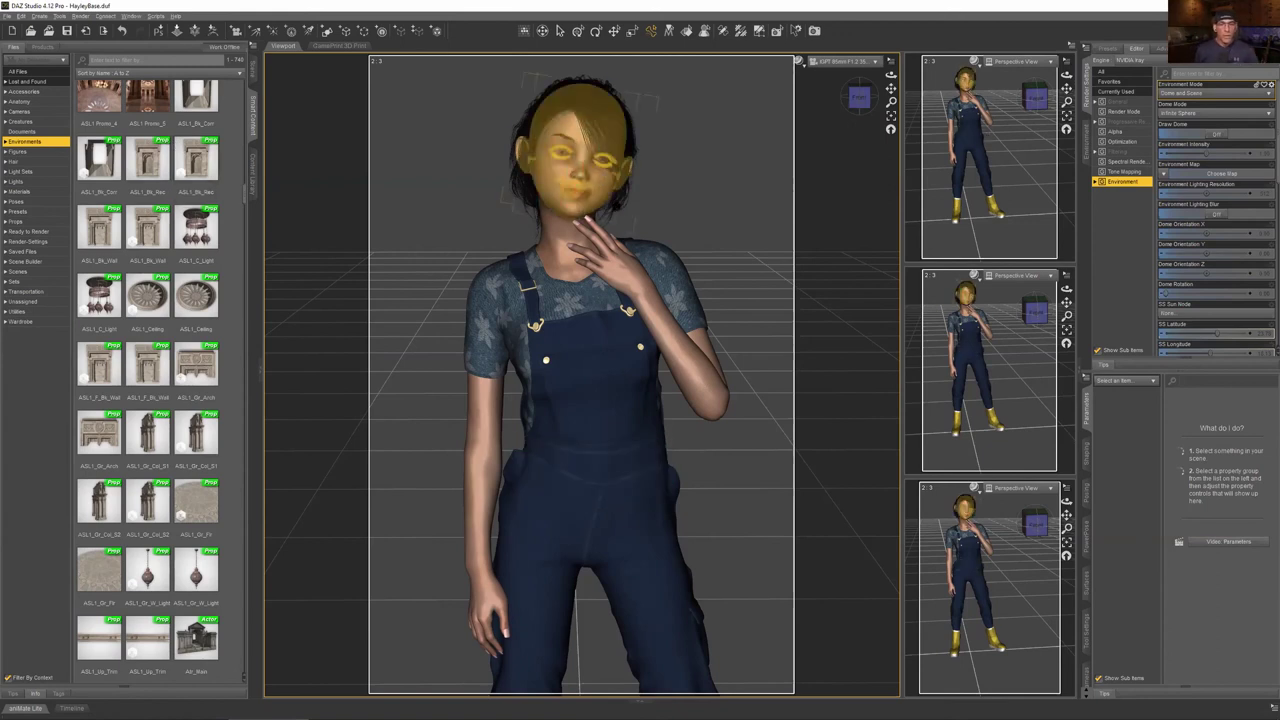
{"action": "scroll", "coordinate": [168, 357], "scroll_direction": "up", "scroll_amount": 5}
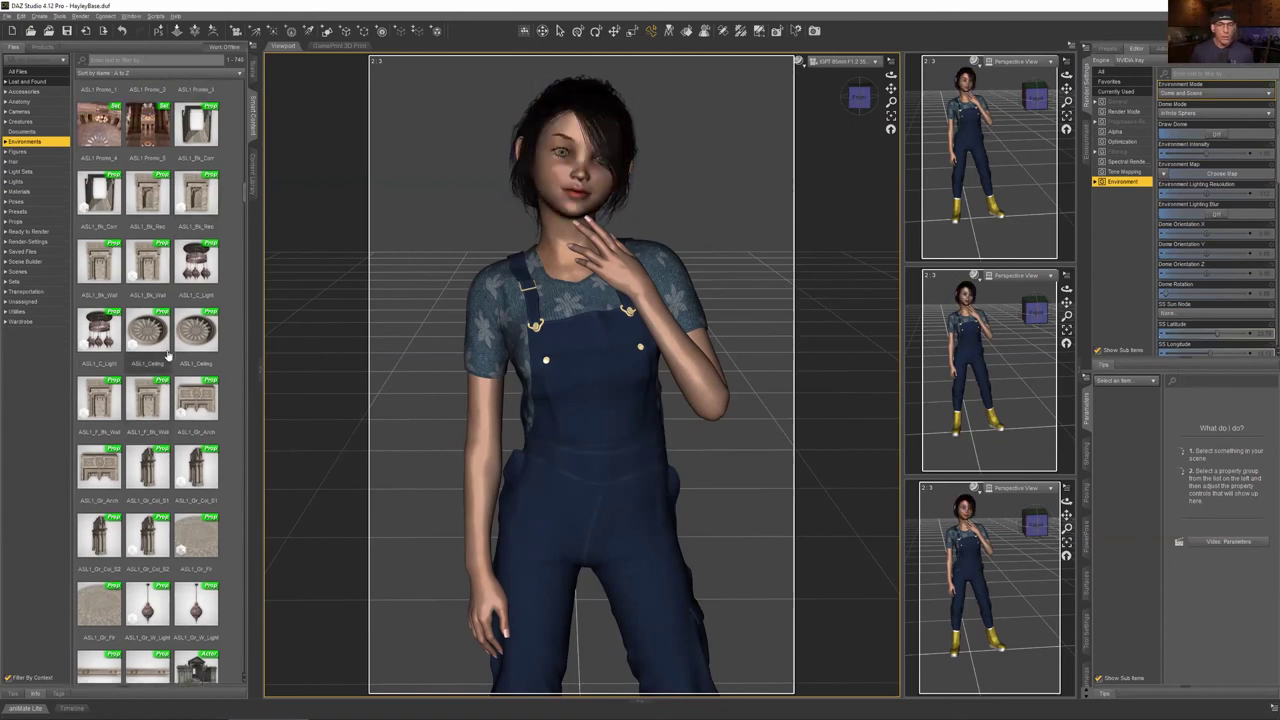
{"action": "scroll", "coordinate": [168, 355], "scroll_direction": "up", "scroll_amount": 3}
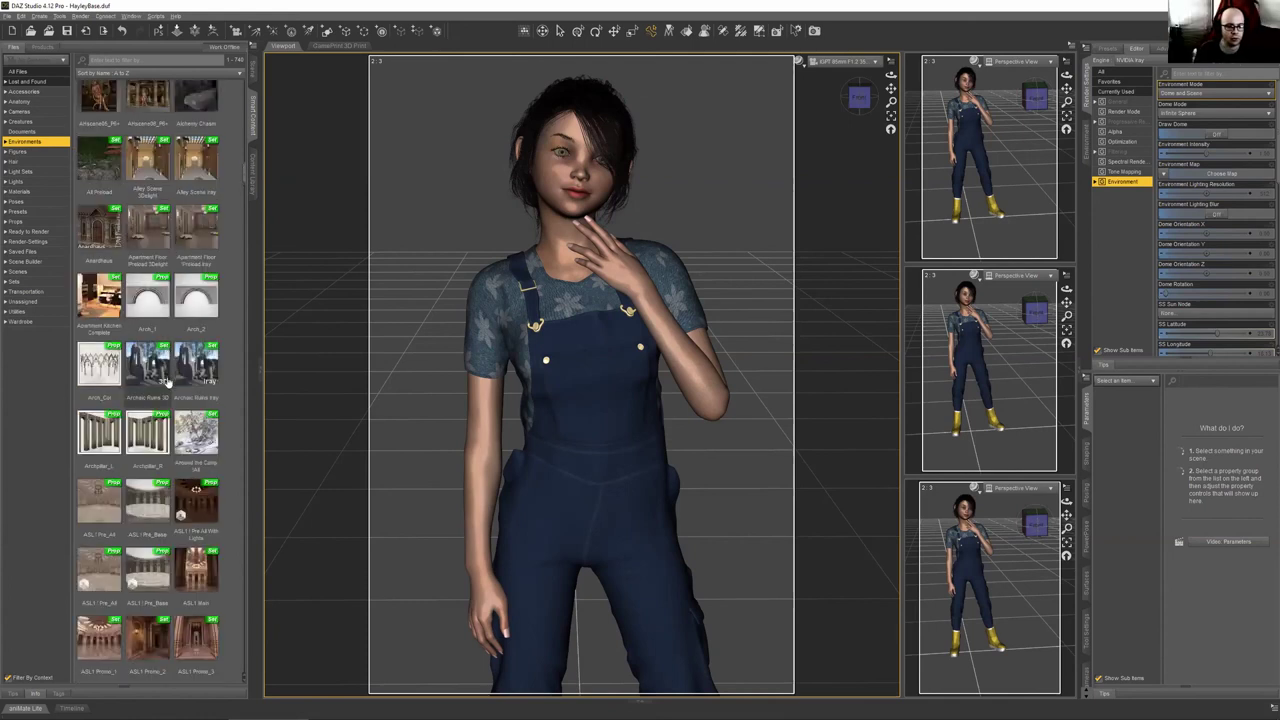
{"action": "scroll", "coordinate": [168, 378], "scroll_direction": "down", "scroll_amount": 10}
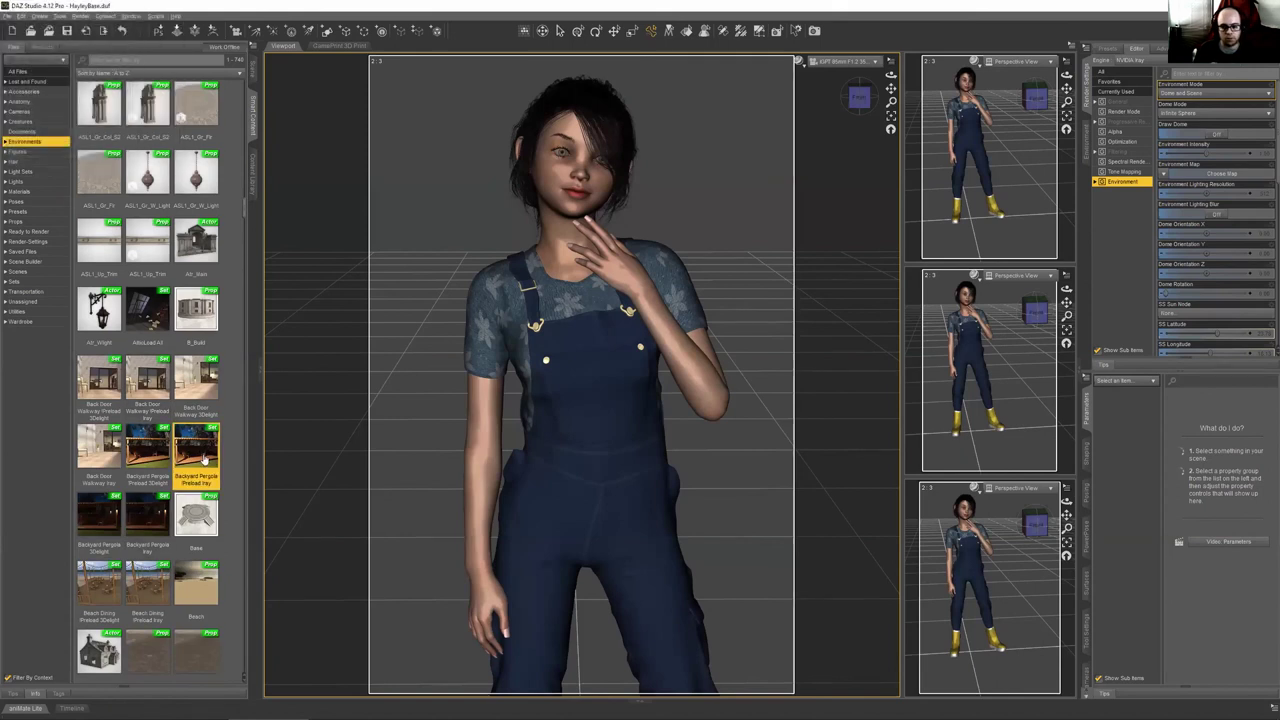
{"action": "double_click", "coordinate": [203, 456]}
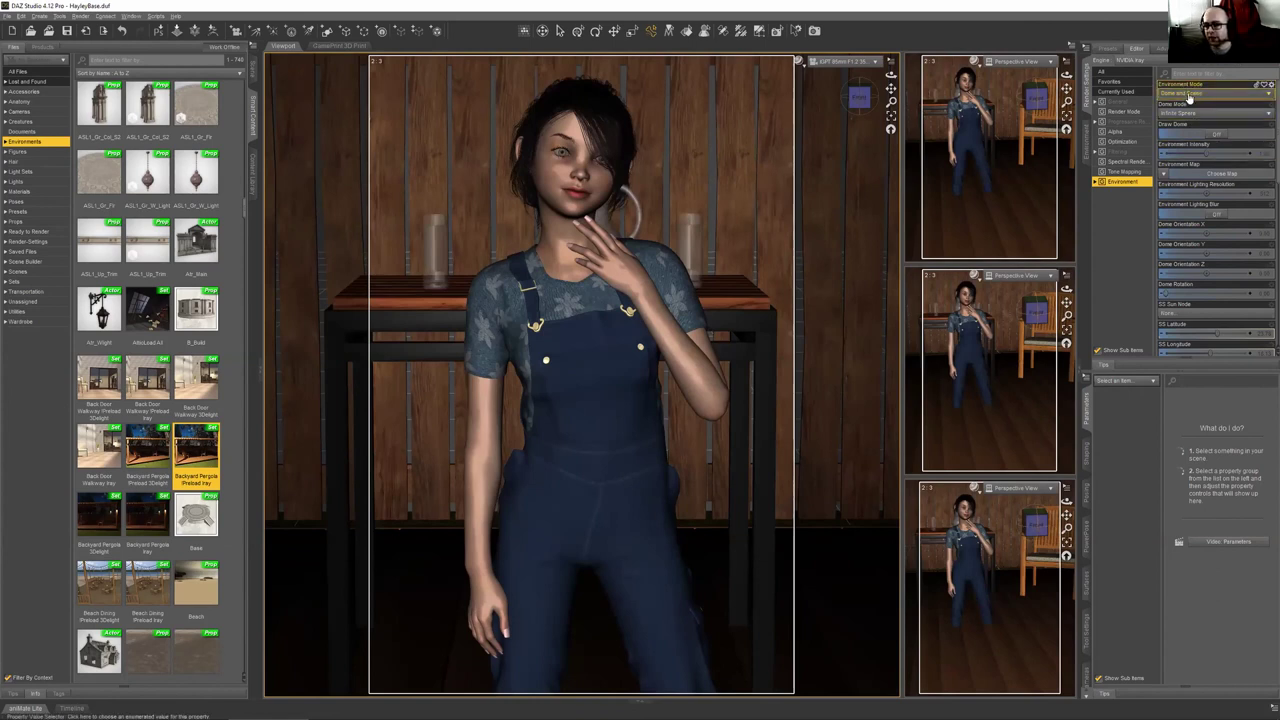
Preview the pergola scene in NVIDIA Iray through the IGPT 85mm camera, keeping the environment mode at Dome and Scene
{"action": "left_click", "coordinate": [1188, 96]}
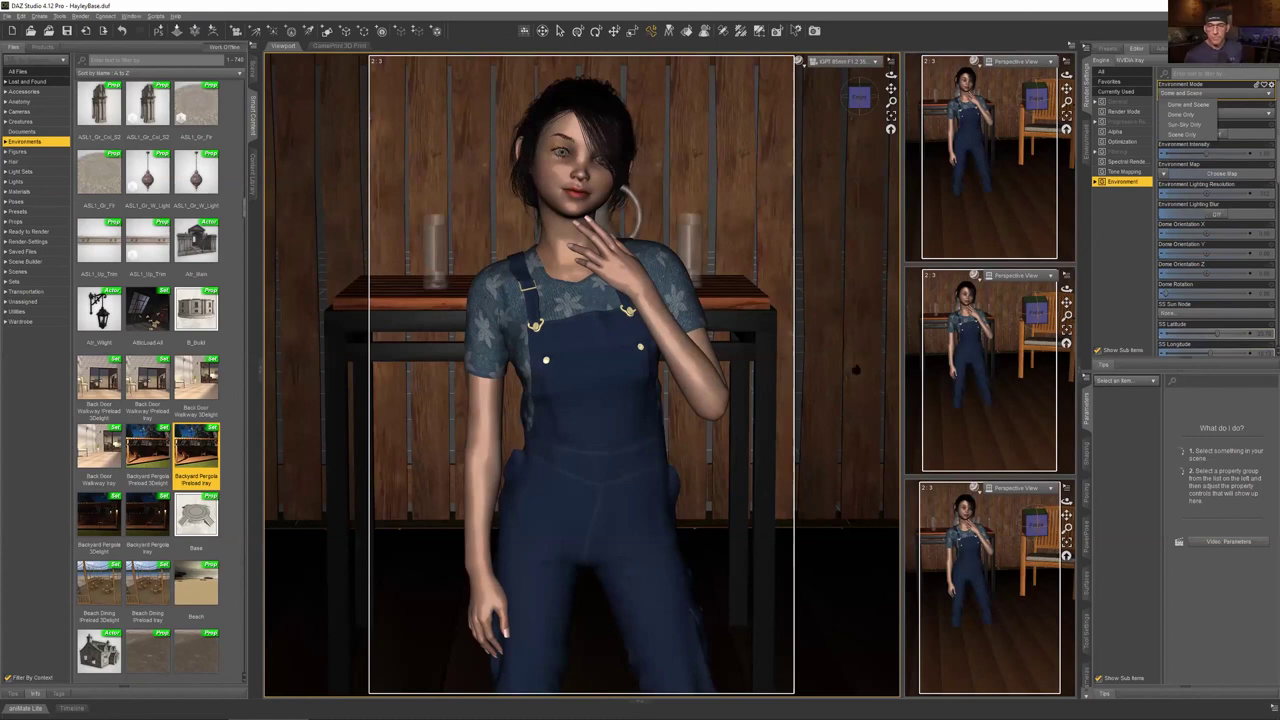
{"action": "left_click", "coordinate": [856, 370]}
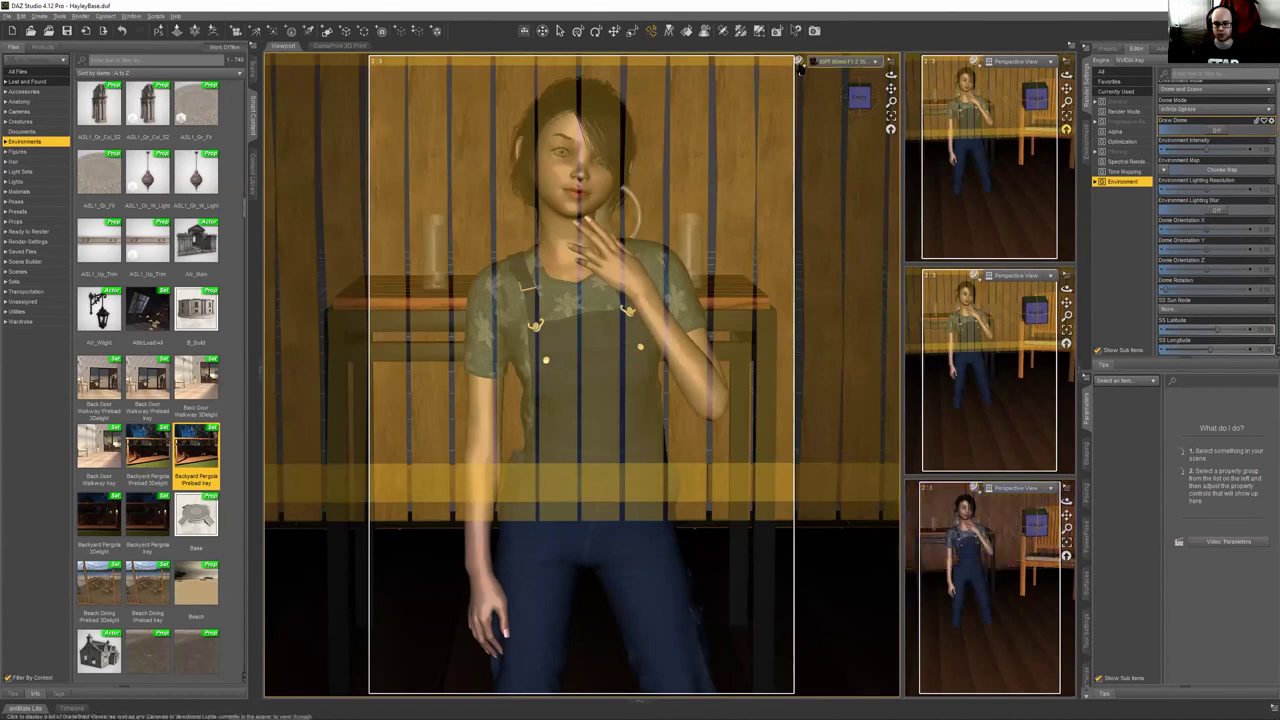
{"action": "left_click", "coordinate": [801, 66]}
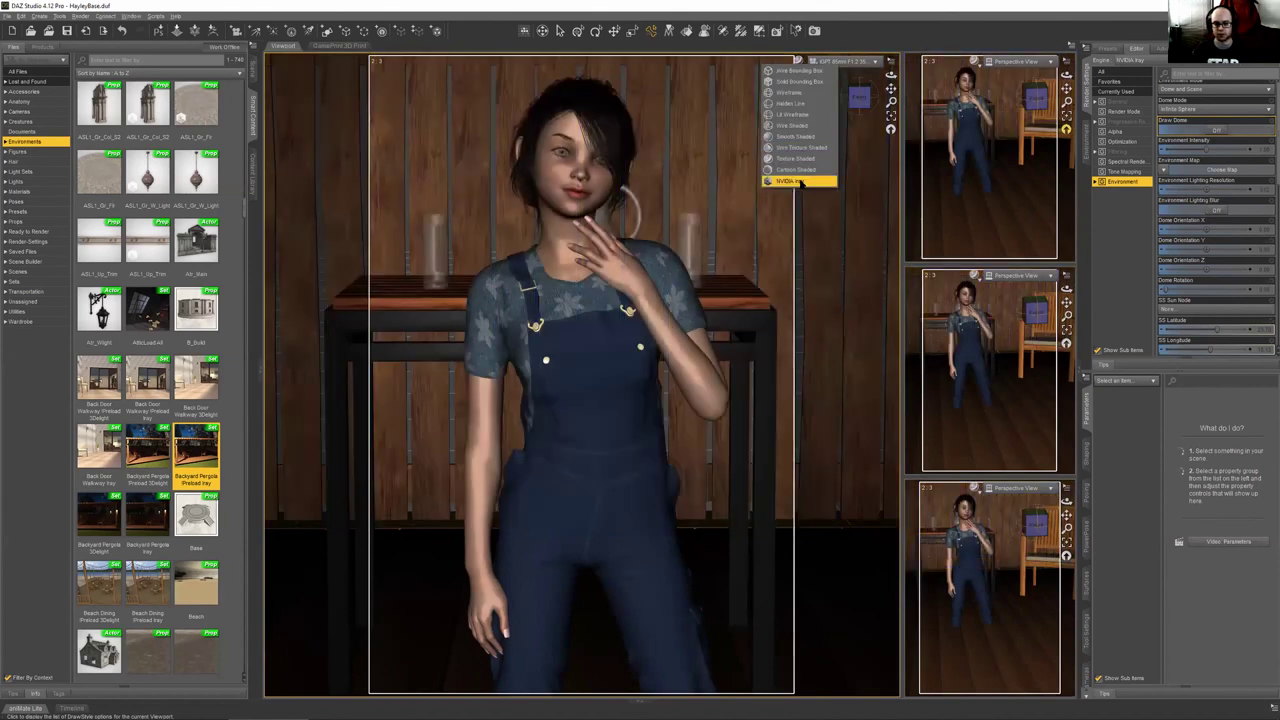
{"action": "left_click", "coordinate": [795, 181]}
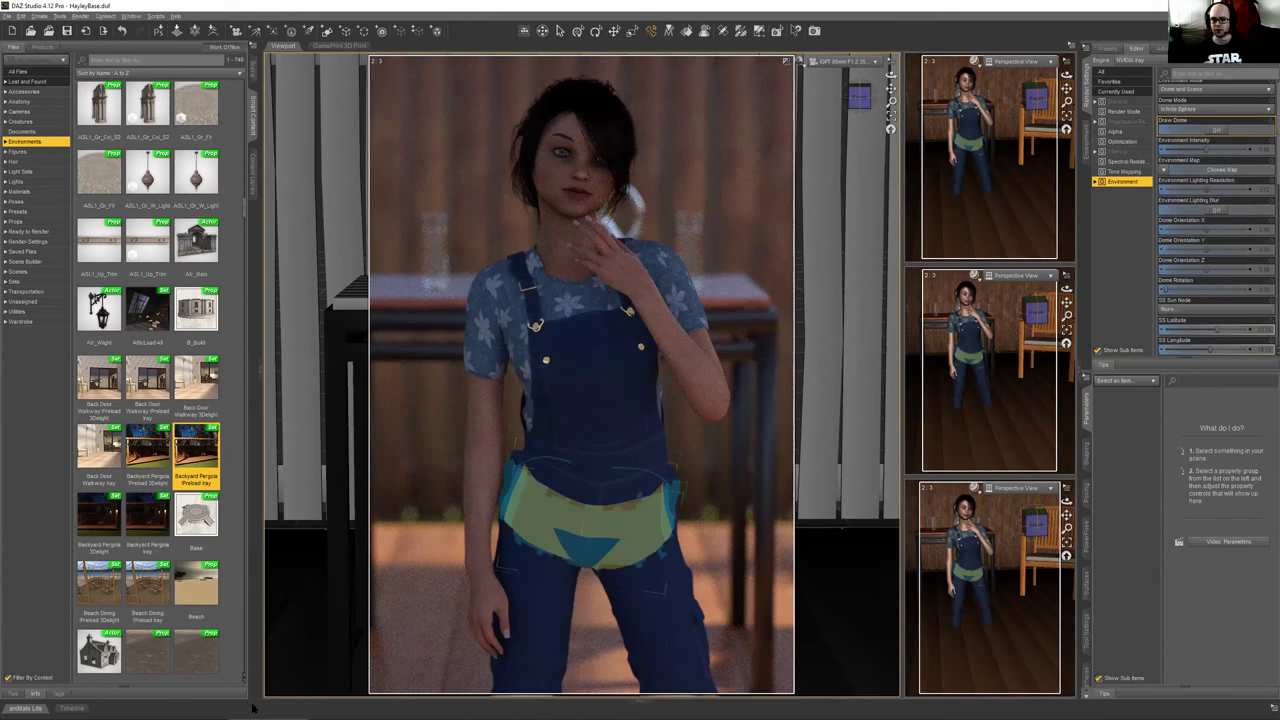
Return the viewport to Texture Shaded and look down on the figure from above in Perspective View
{"action": "mouse_move", "coordinate": [336, 705]}
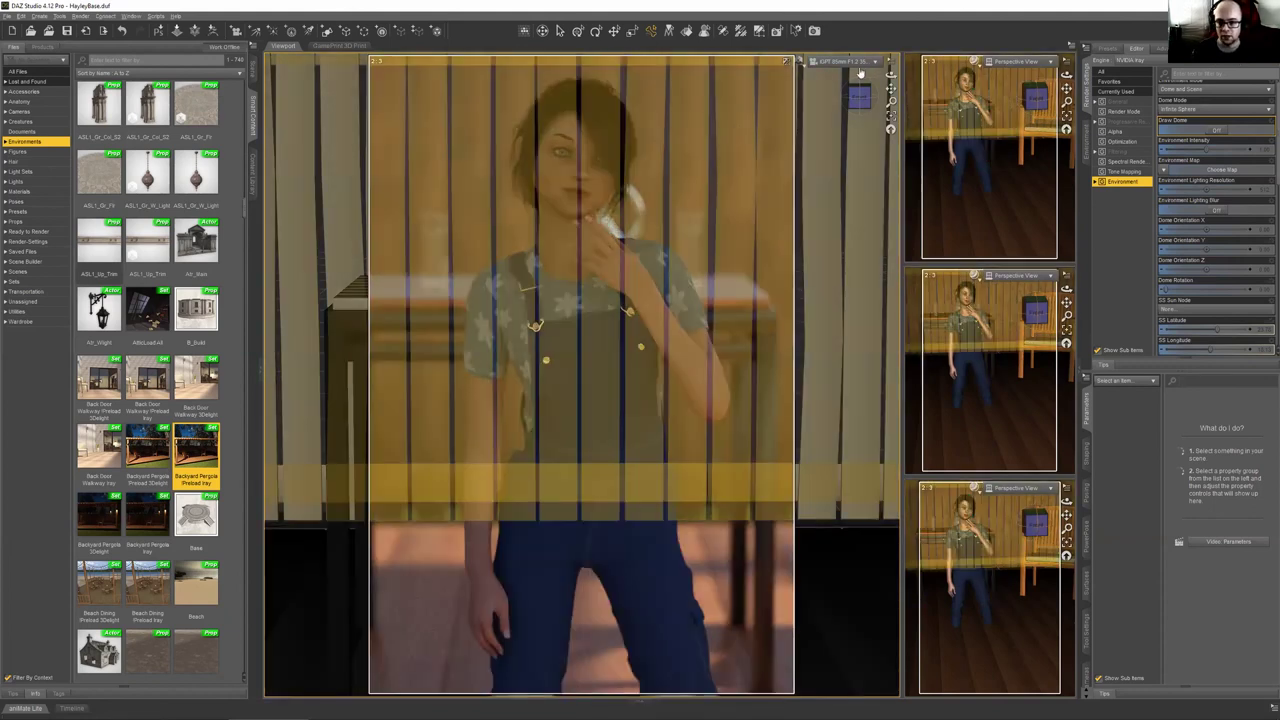
{"action": "left_click", "coordinate": [843, 61]}
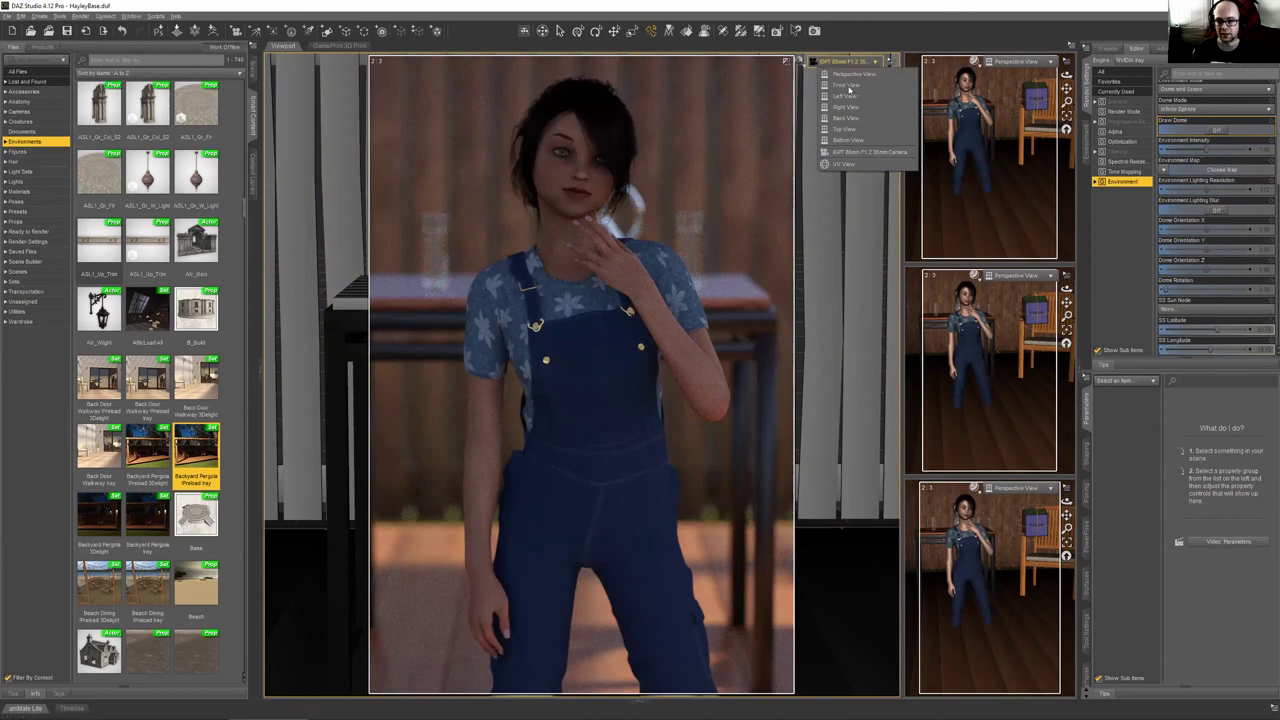
{"action": "left_click", "coordinate": [803, 63]}
{"action": "left_click", "coordinate": [802, 62]}
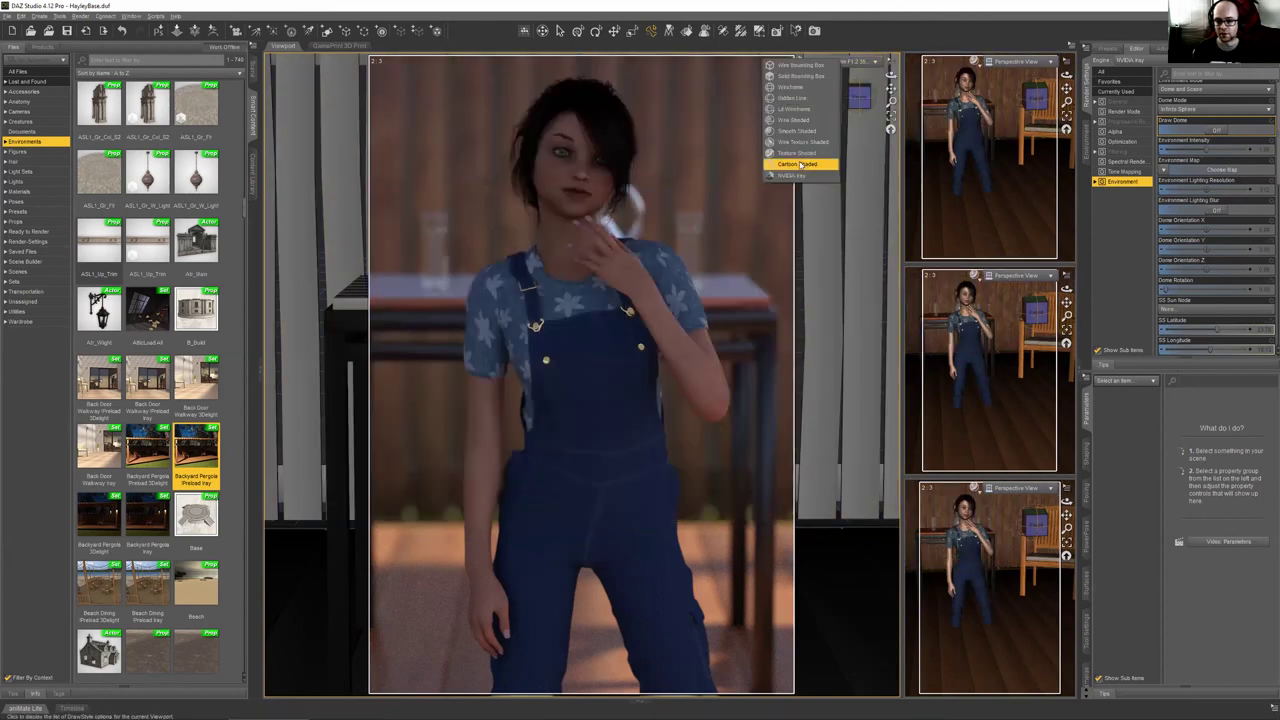
{"action": "left_click", "coordinate": [790, 176]}
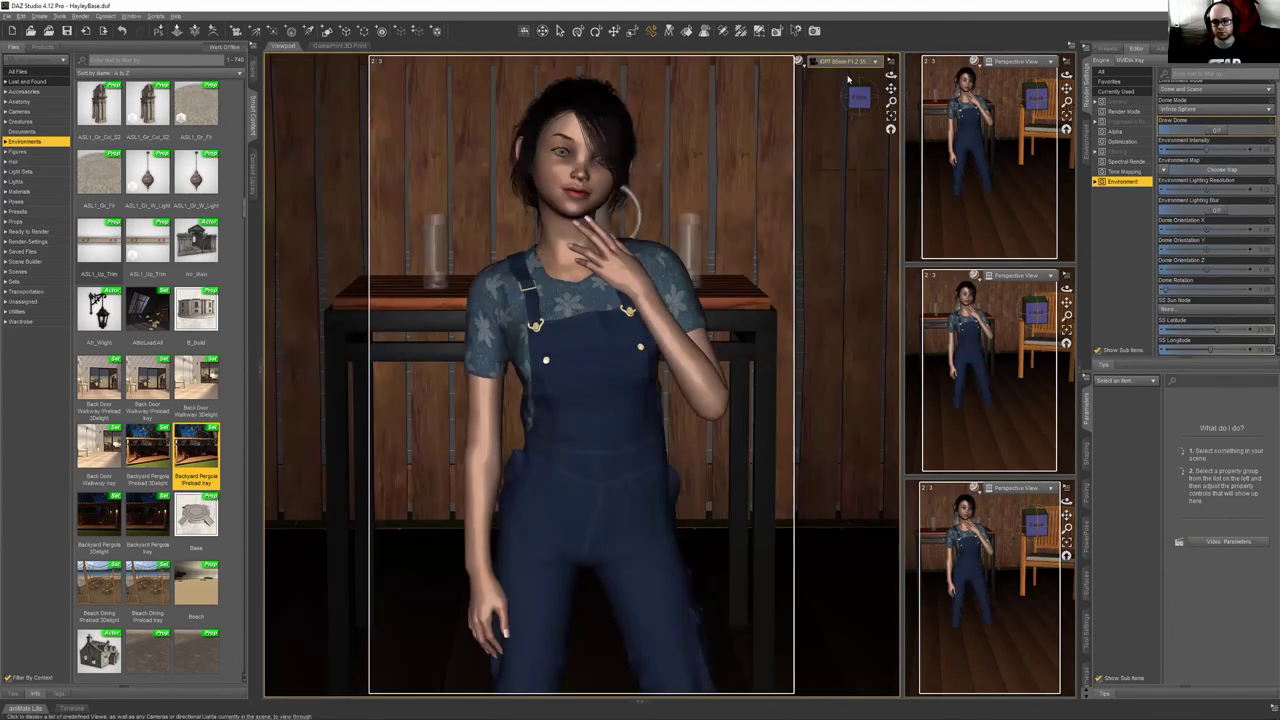
{"action": "left_click", "coordinate": [845, 62]}
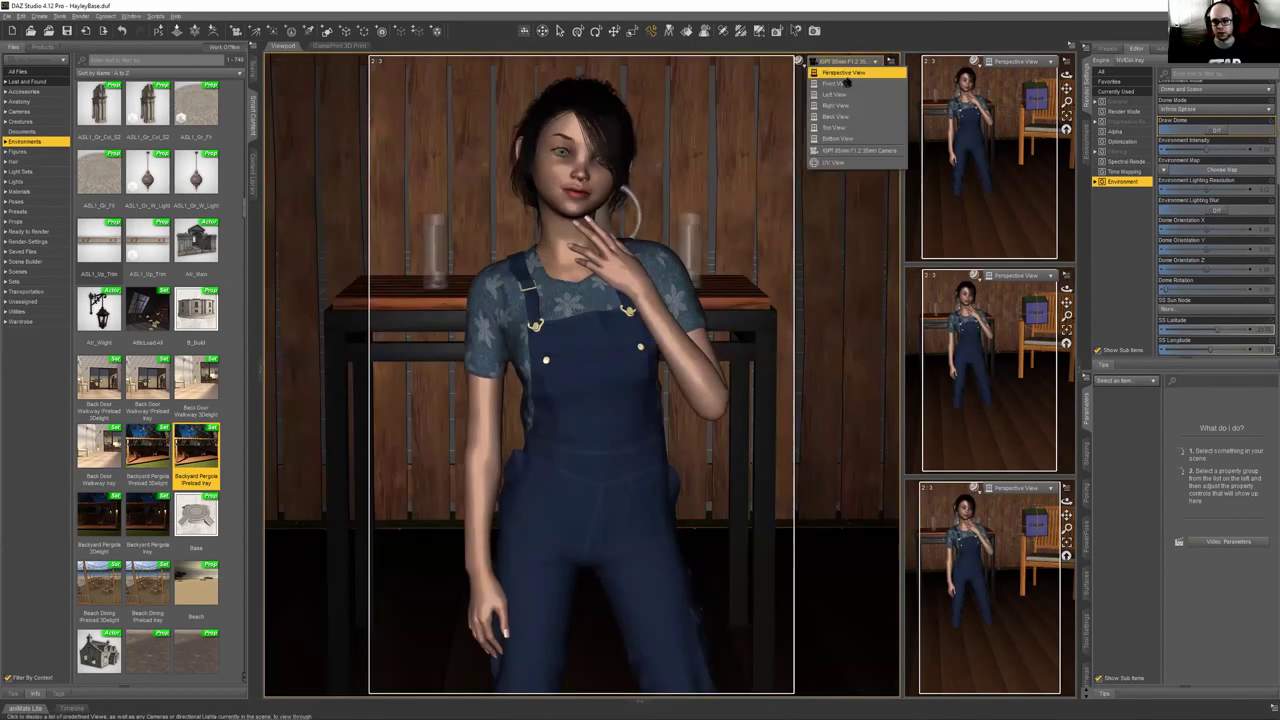
{"action": "left_click", "coordinate": [843, 72]}
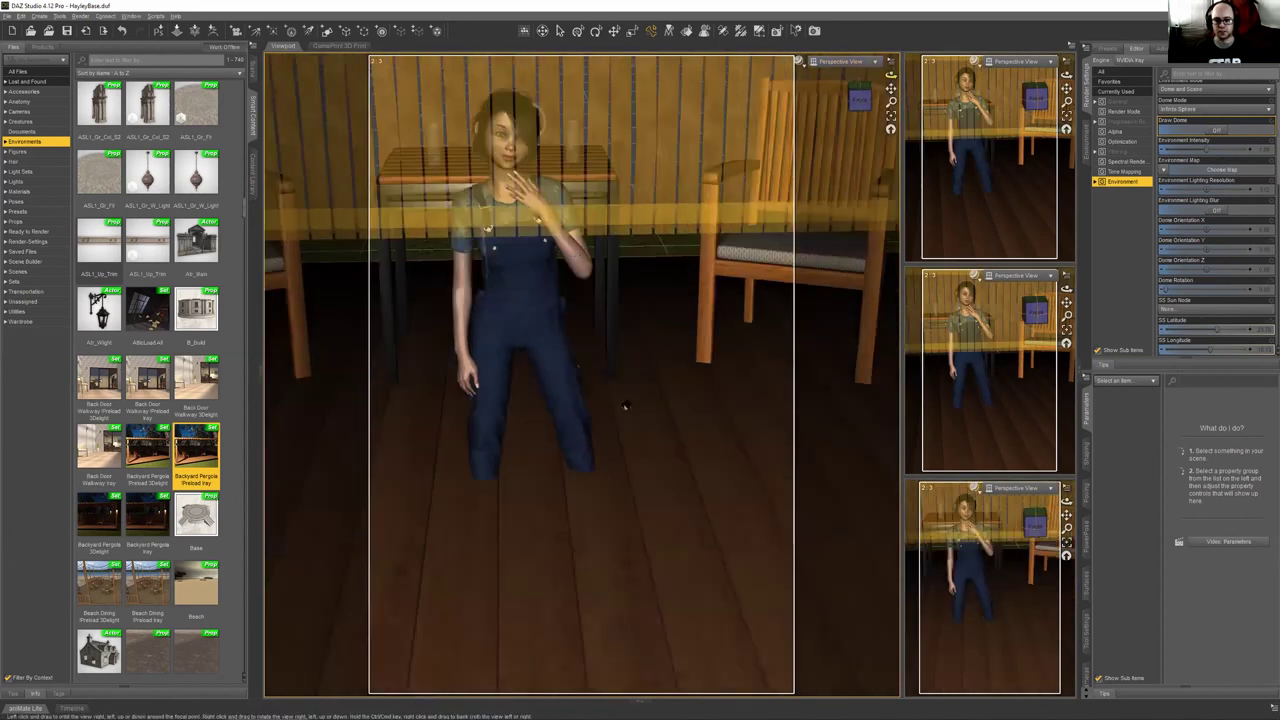
{"action": "left_click_drag", "start_coordinate": [858, 97], "coordinate": [891, 104]}
{"action": "left_click_drag", "start_coordinate": [891, 101], "coordinate": [891, 110]}
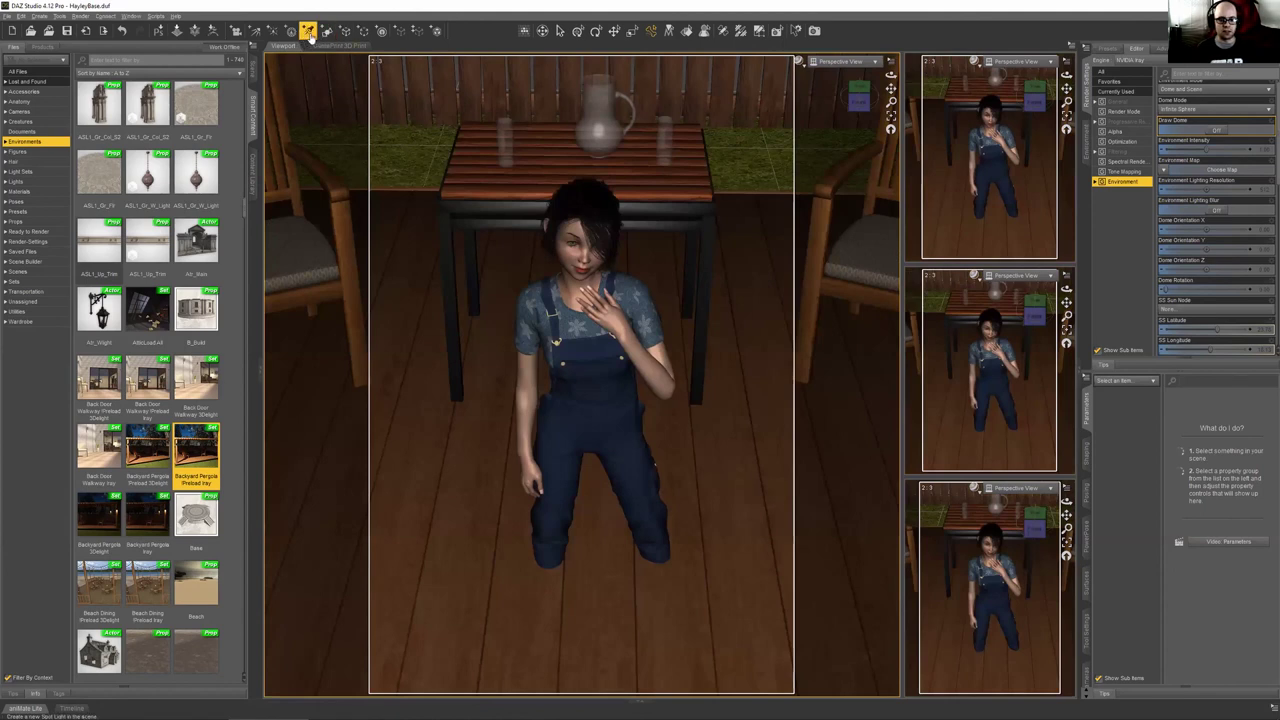
Create a new spotlight that takes the active Perspective View's transforms, and inspect its placement from the figure's side
{"action": "left_click", "coordinate": [255, 33]}
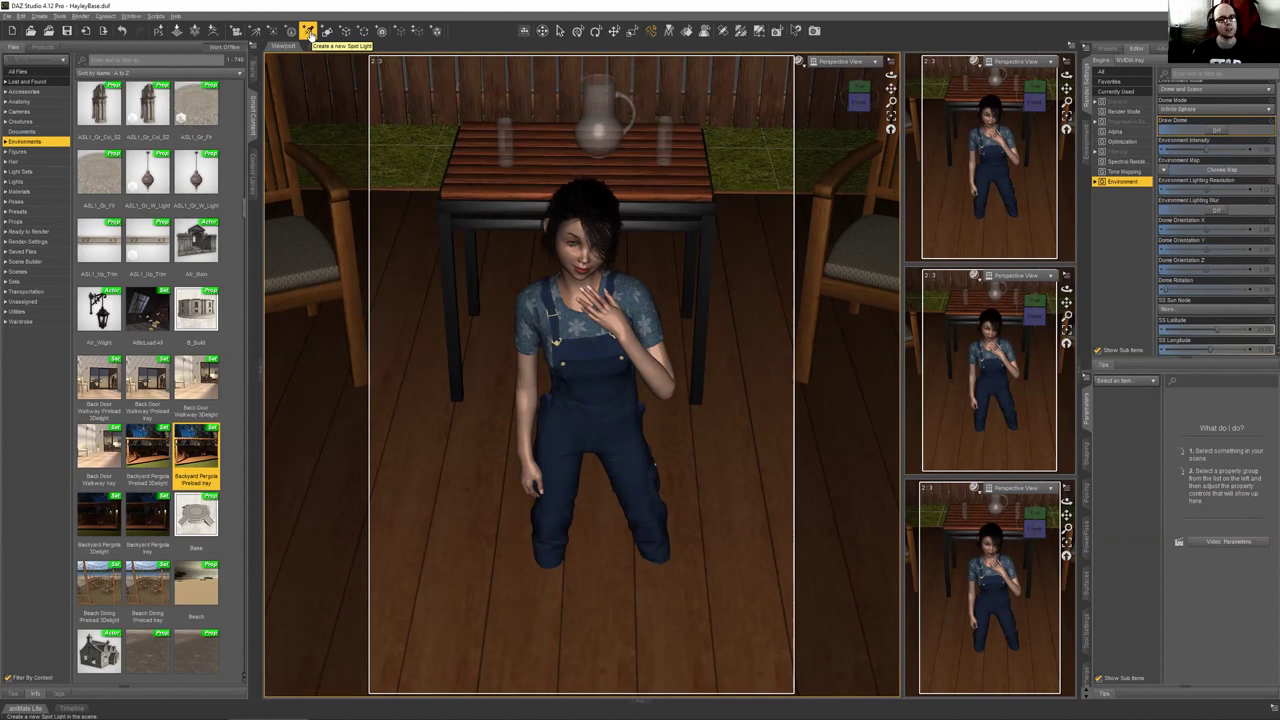
{"action": "left_click", "coordinate": [309, 32]}
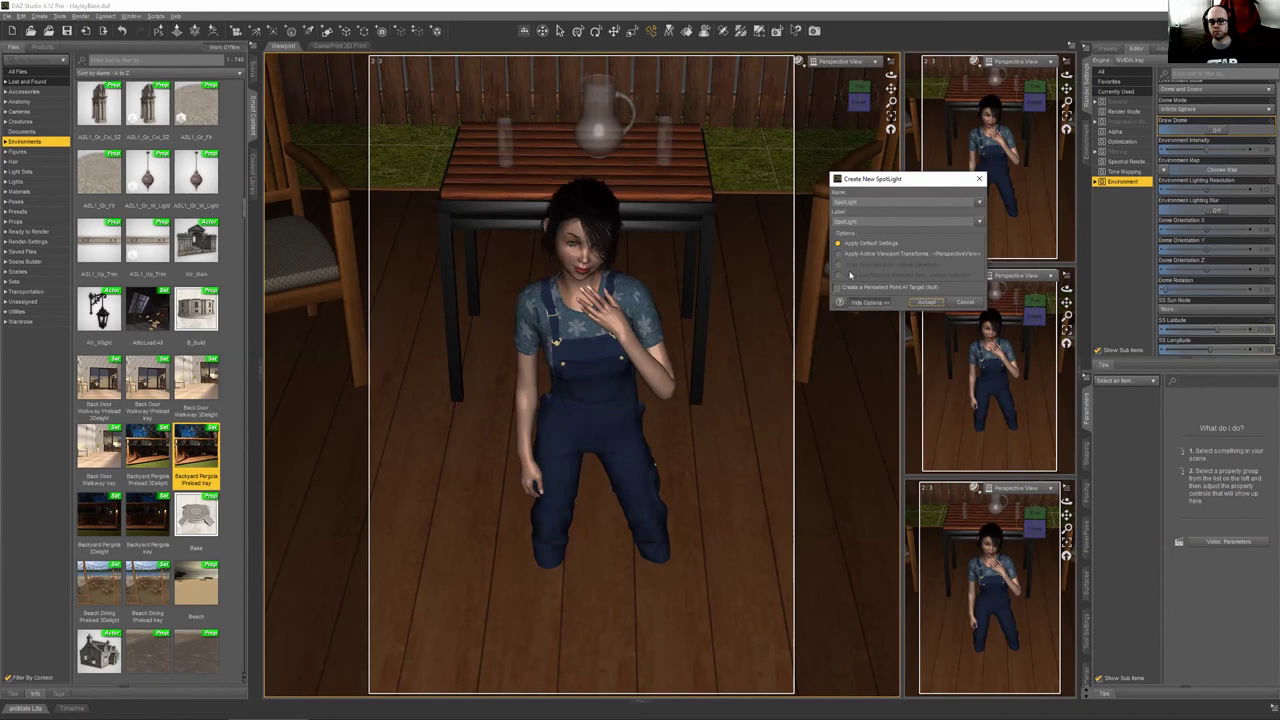
{"action": "left_click", "coordinate": [903, 257]}
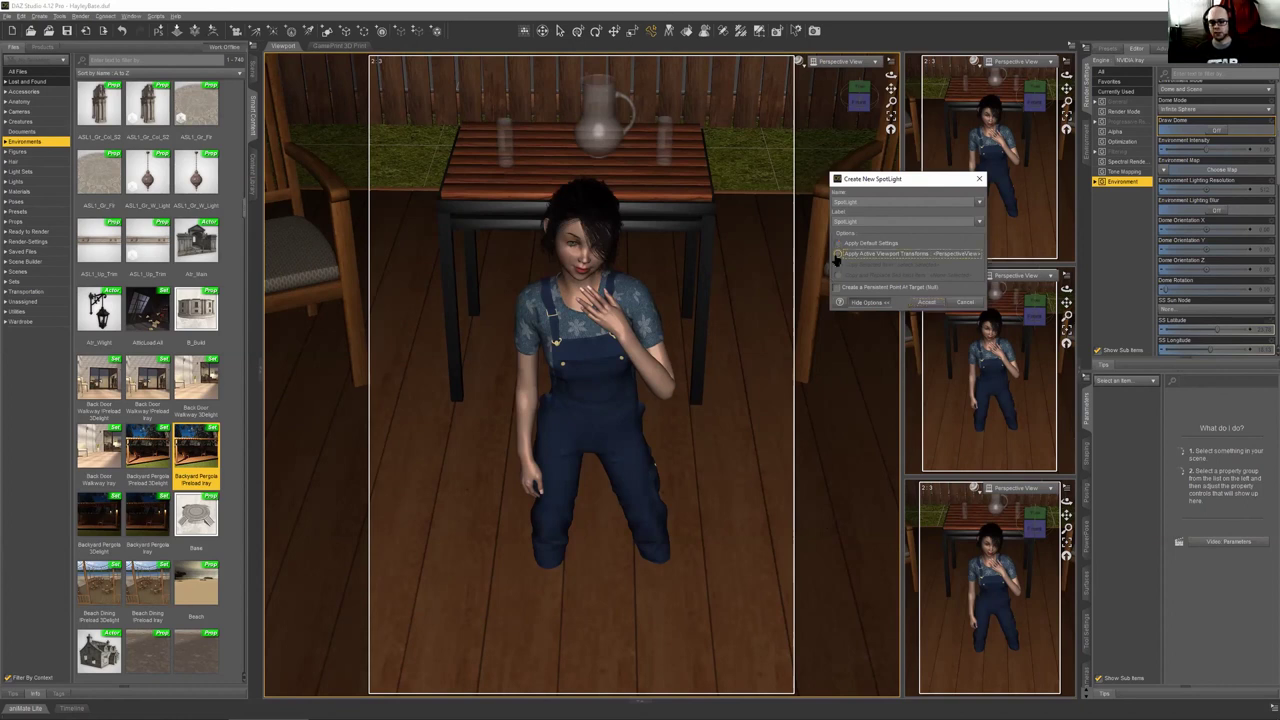
{"action": "left_click", "coordinate": [926, 303]}
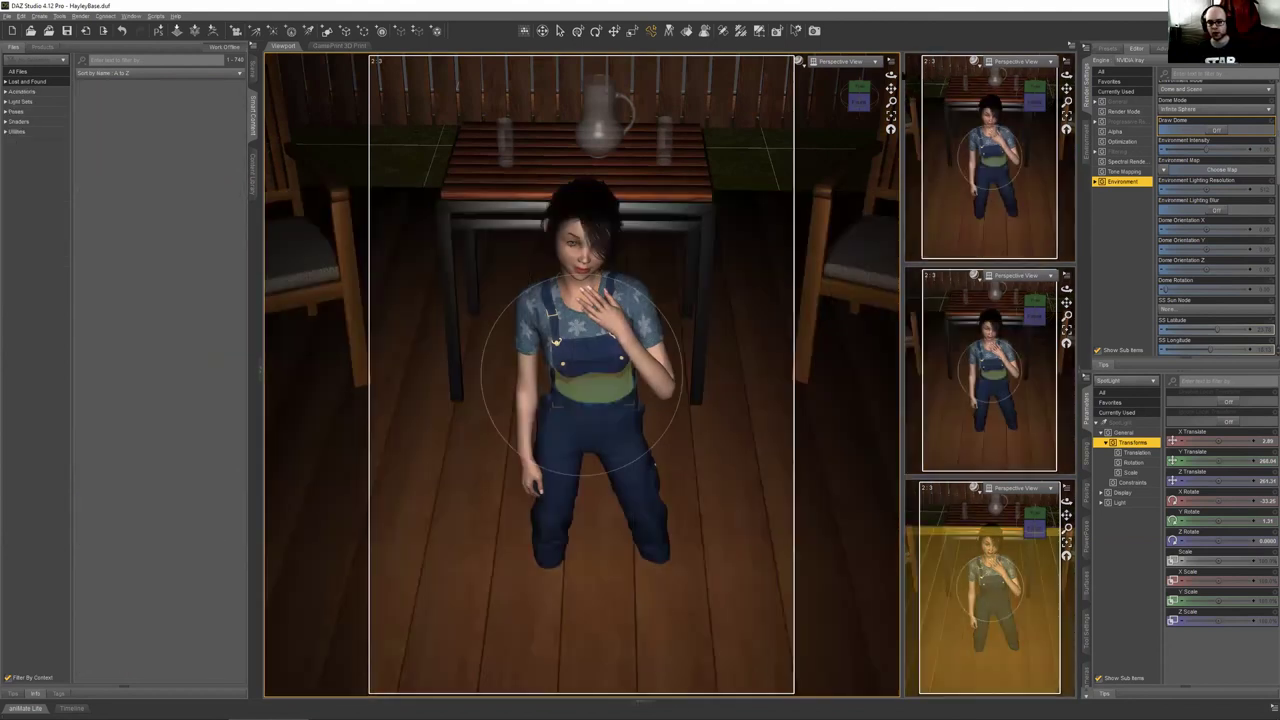
{"action": "left_click_drag", "start_coordinate": [891, 101], "coordinate": [891, 75]}
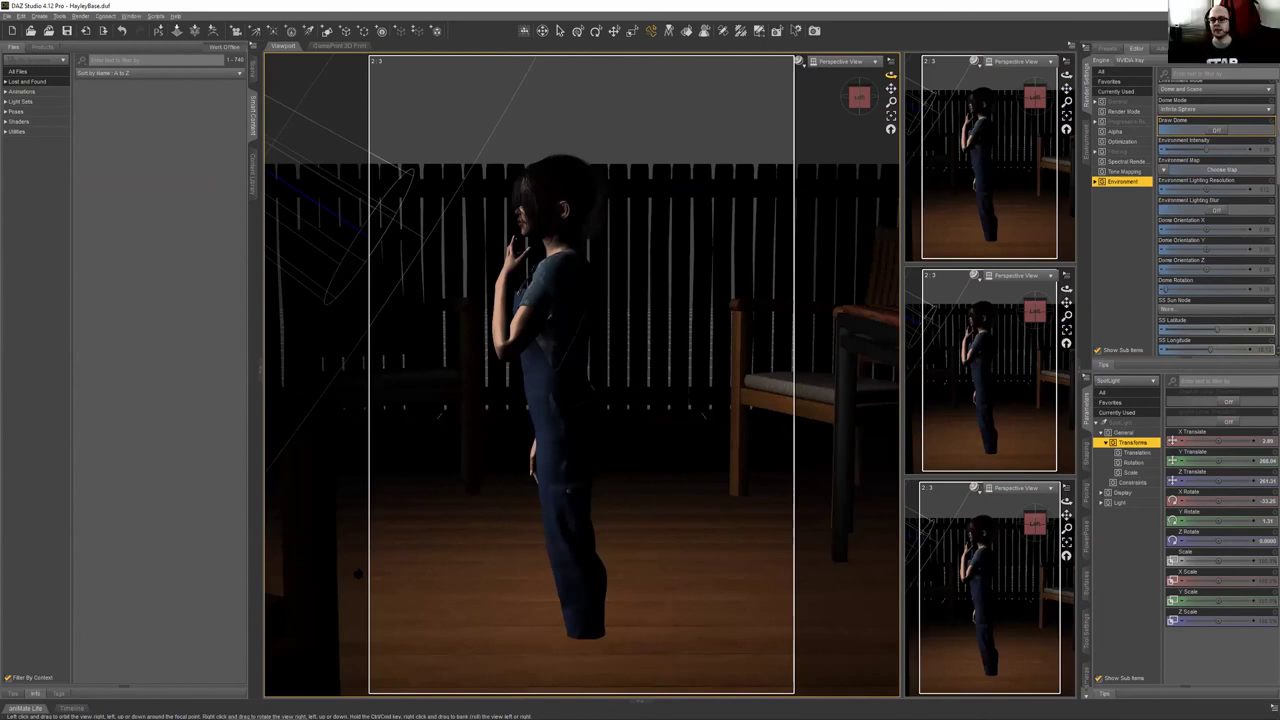
Look through the spotlight, adjust its aim down at the figure, and return to the IGPT 85mm camera view
{"action": "key", "text": "ctrl+z"}
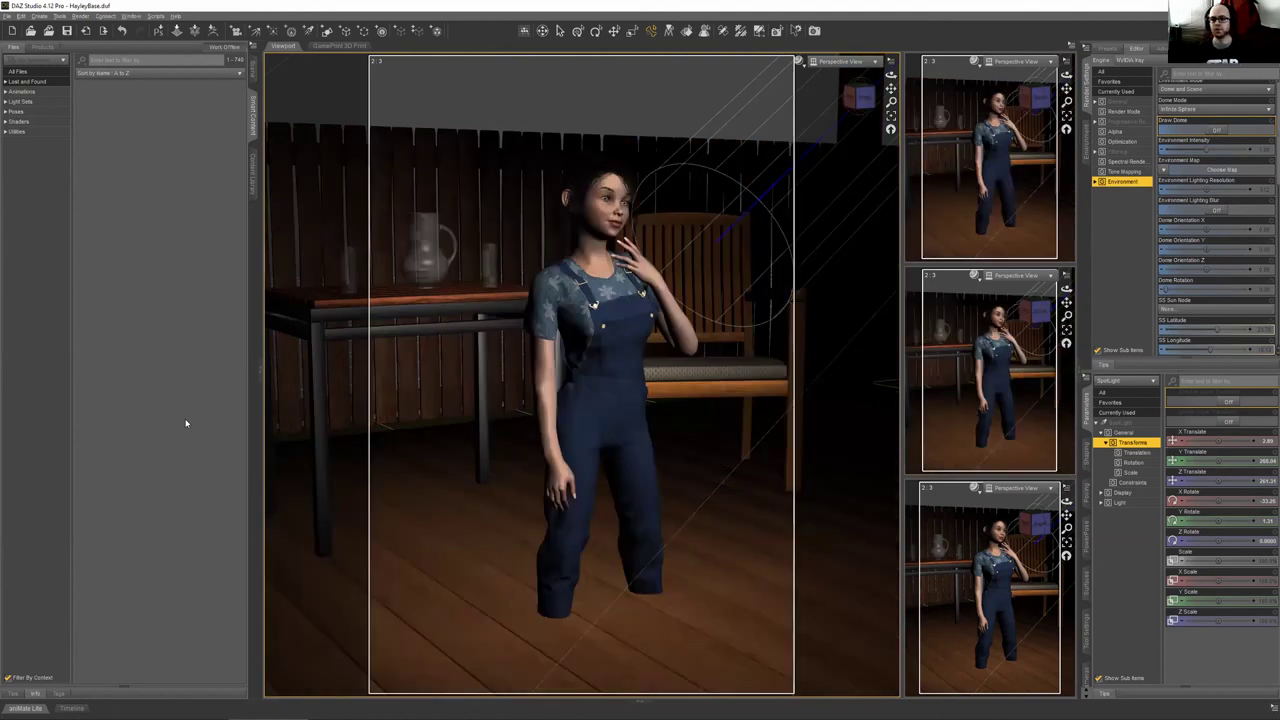
{"action": "left_click", "coordinate": [857, 66]}
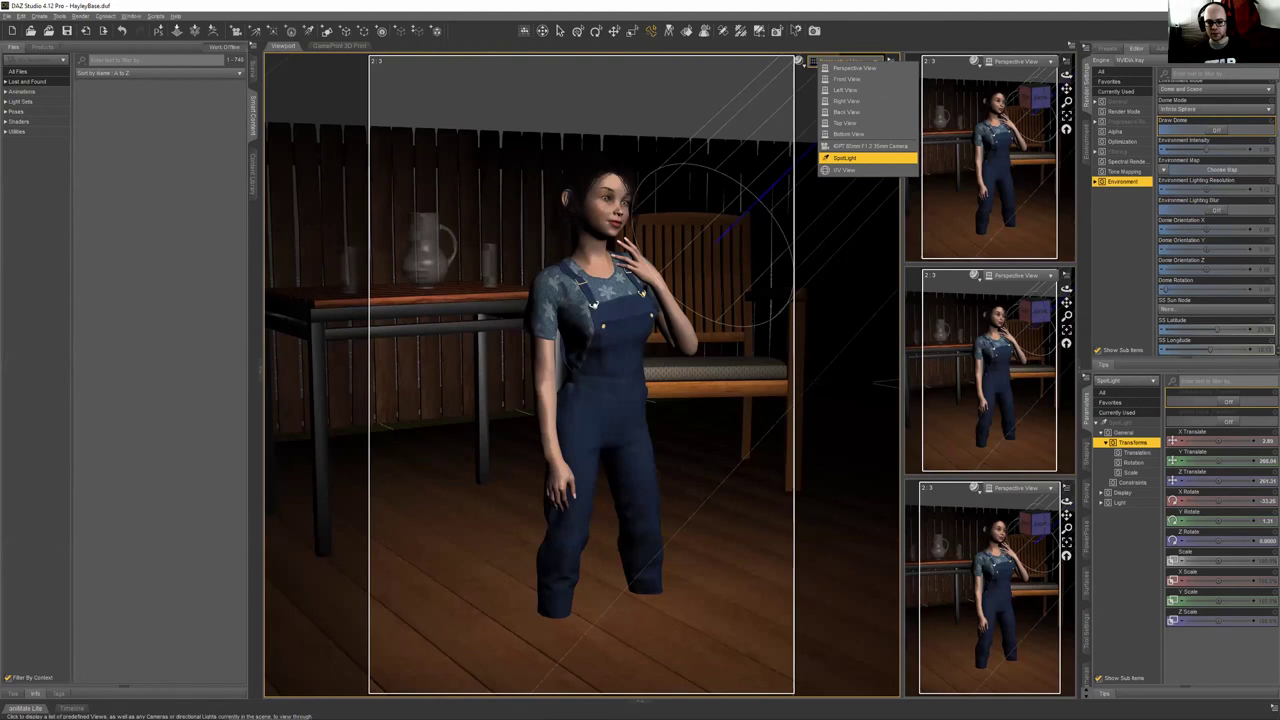
{"action": "left_click", "coordinate": [845, 158]}
{"action": "left_click_drag", "start_coordinate": [890, 88], "coordinate": [812, 96]}
{"action": "left_click", "coordinate": [830, 62]}
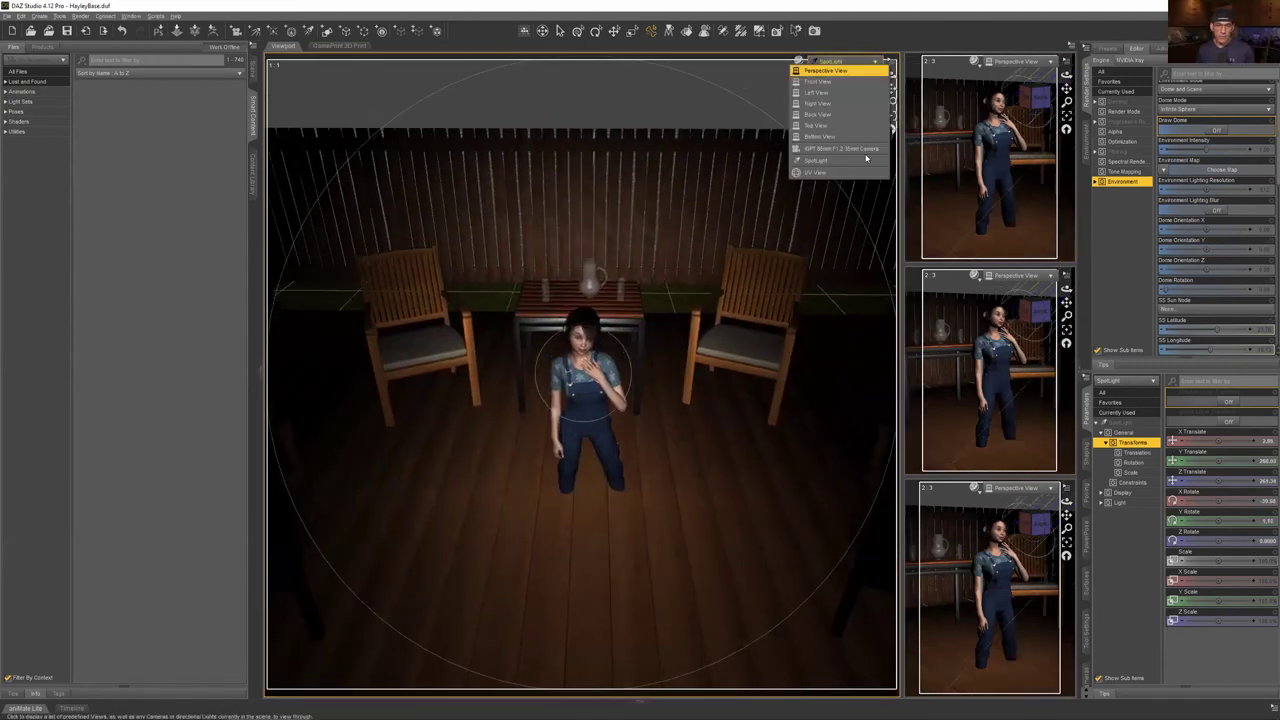
{"action": "left_click", "coordinate": [838, 148]}
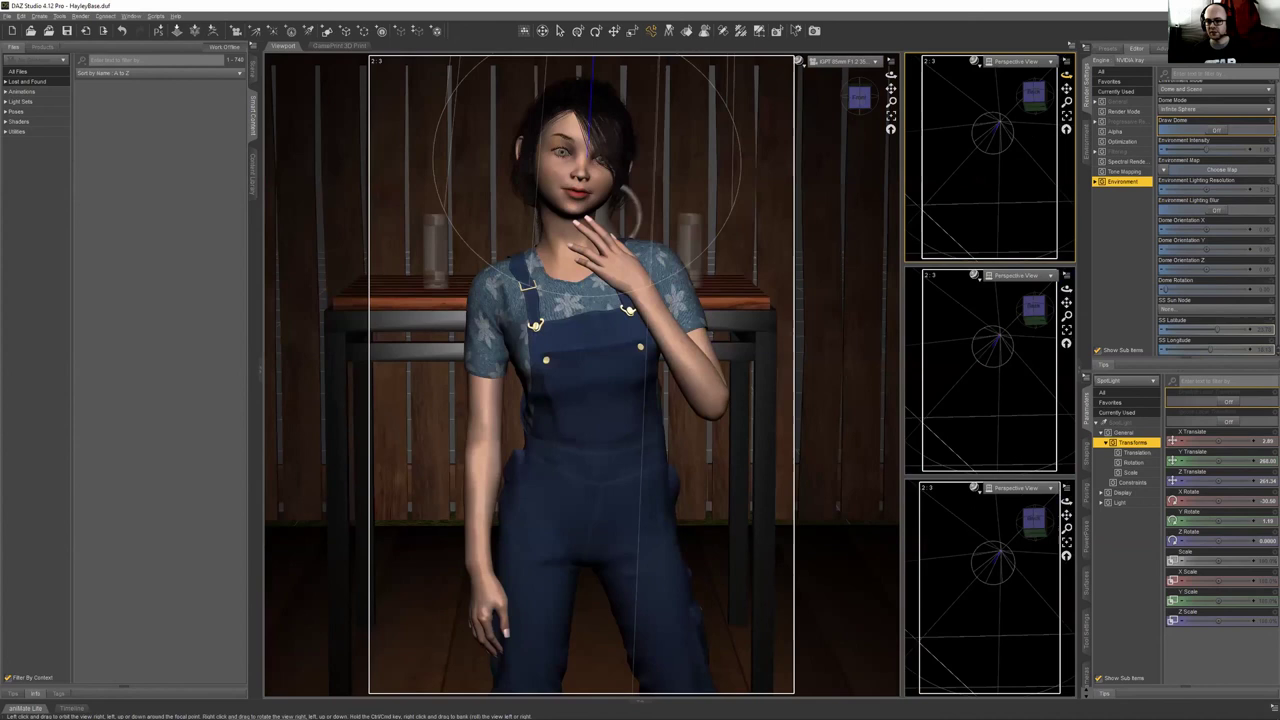
Preview the camera view in NVIDIA Iray and raise the spotlight's luminous flux to 150000 lumens
{"action": "left_click_drag", "start_coordinate": [1063, 78], "coordinate": [1045, 90]}
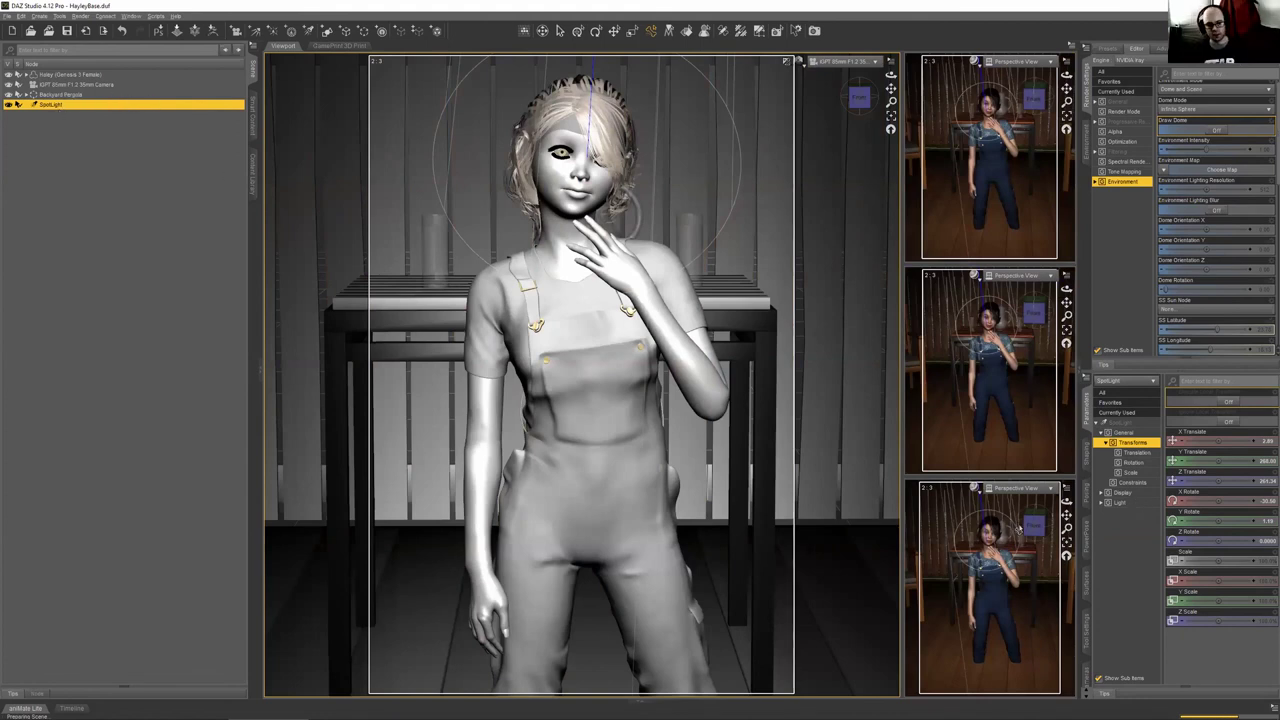
{"action": "left_click", "coordinate": [1131, 506]}
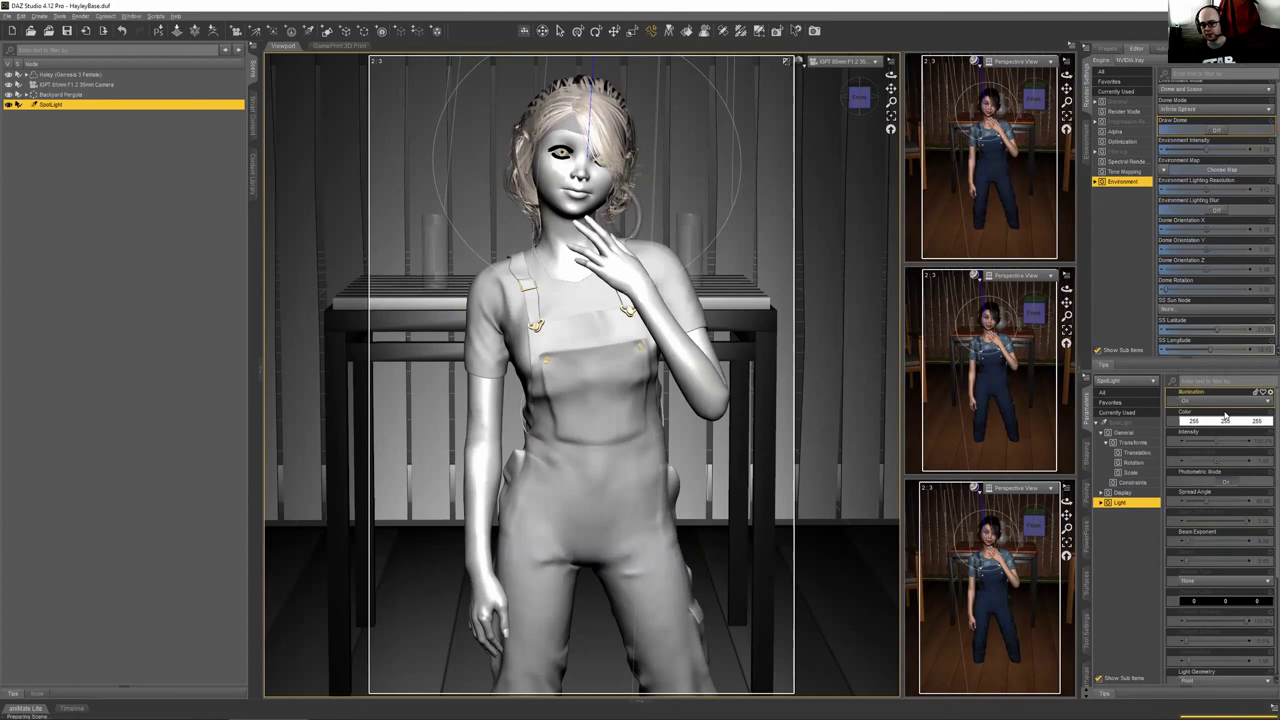
{"action": "scroll", "coordinate": [1195, 445], "scroll_direction": "down", "scroll_amount": 2}
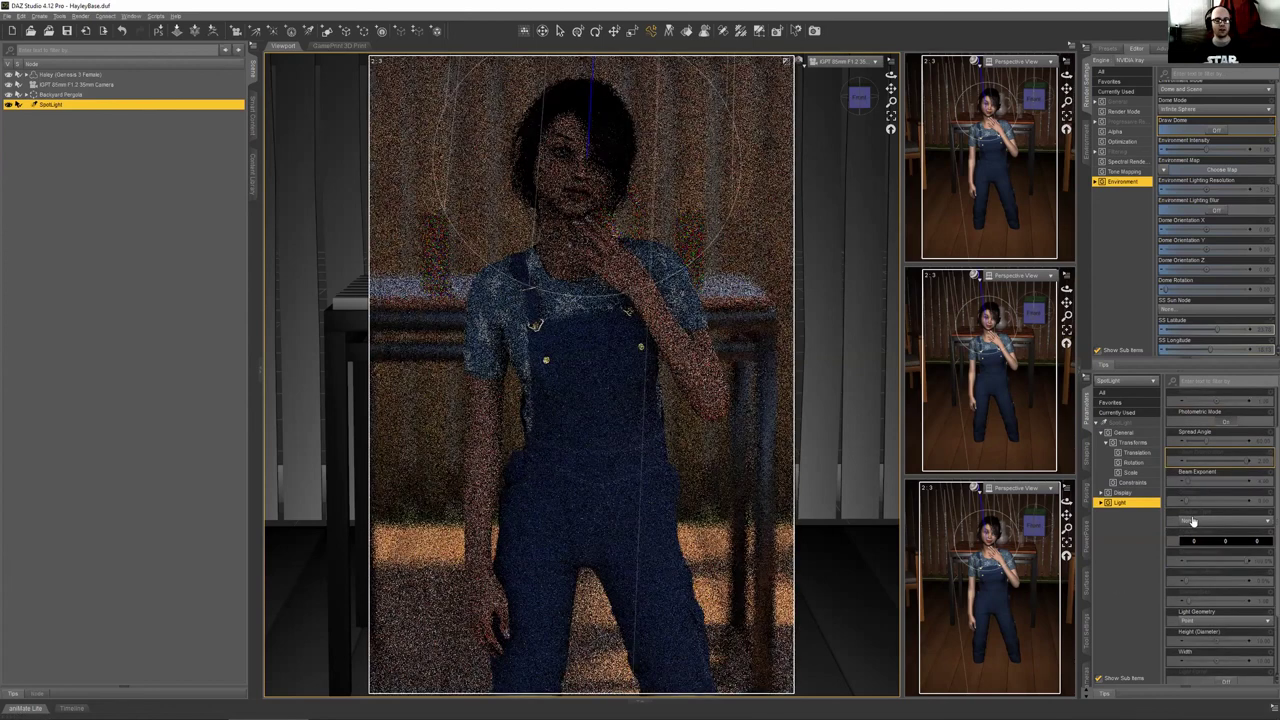
{"action": "scroll", "coordinate": [1192, 521], "scroll_direction": "up", "scroll_amount": 3}
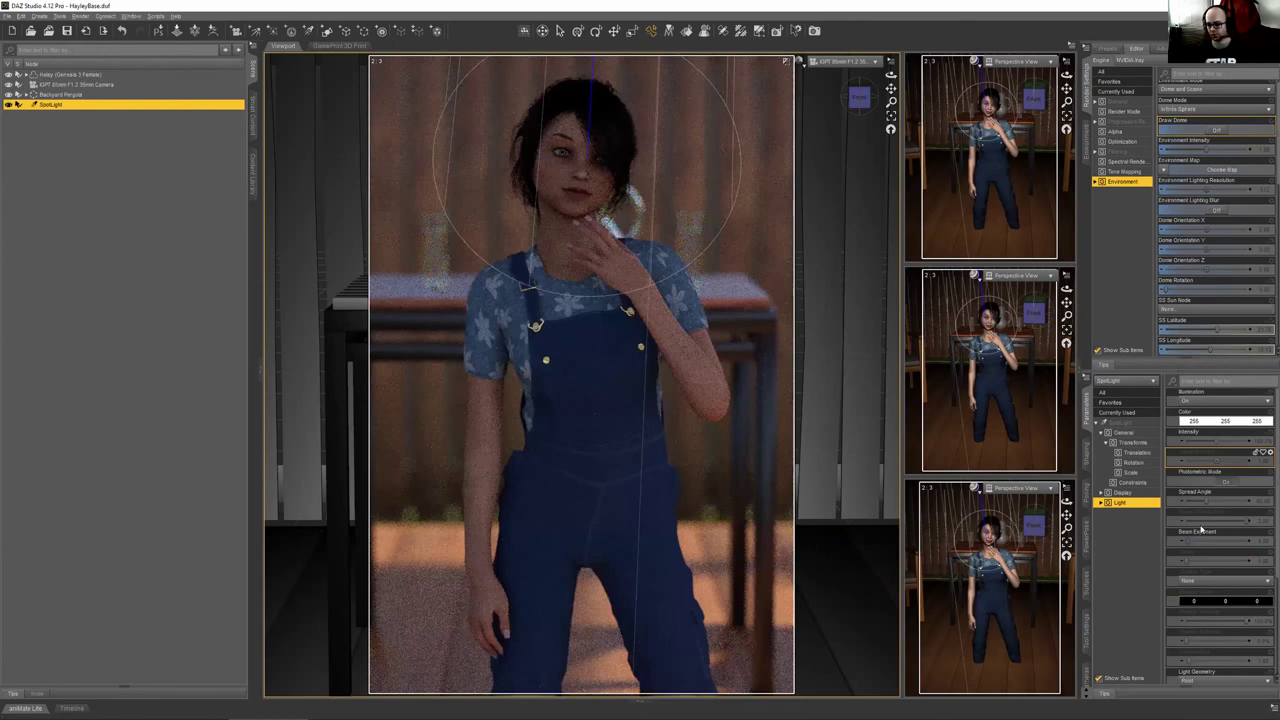
{"action": "scroll", "coordinate": [1200, 535], "scroll_direction": "down", "scroll_amount": 3}
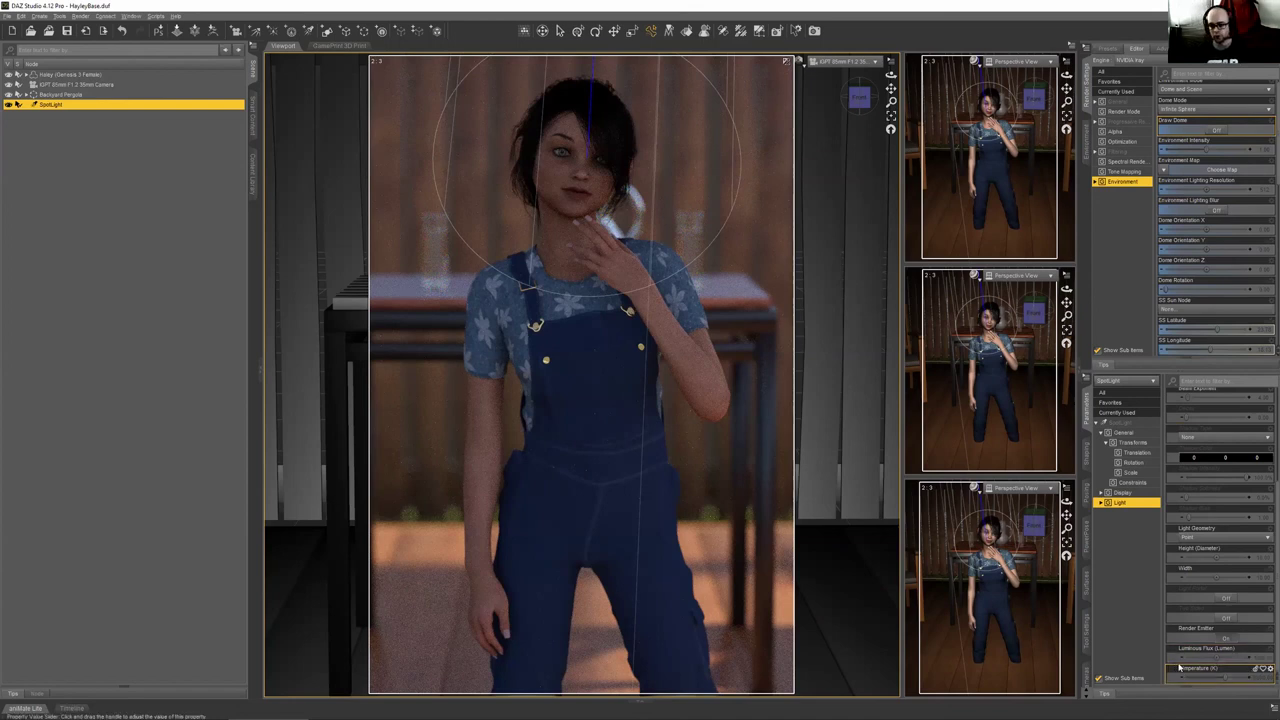
{"action": "mouse_move", "coordinate": [936, 712]}
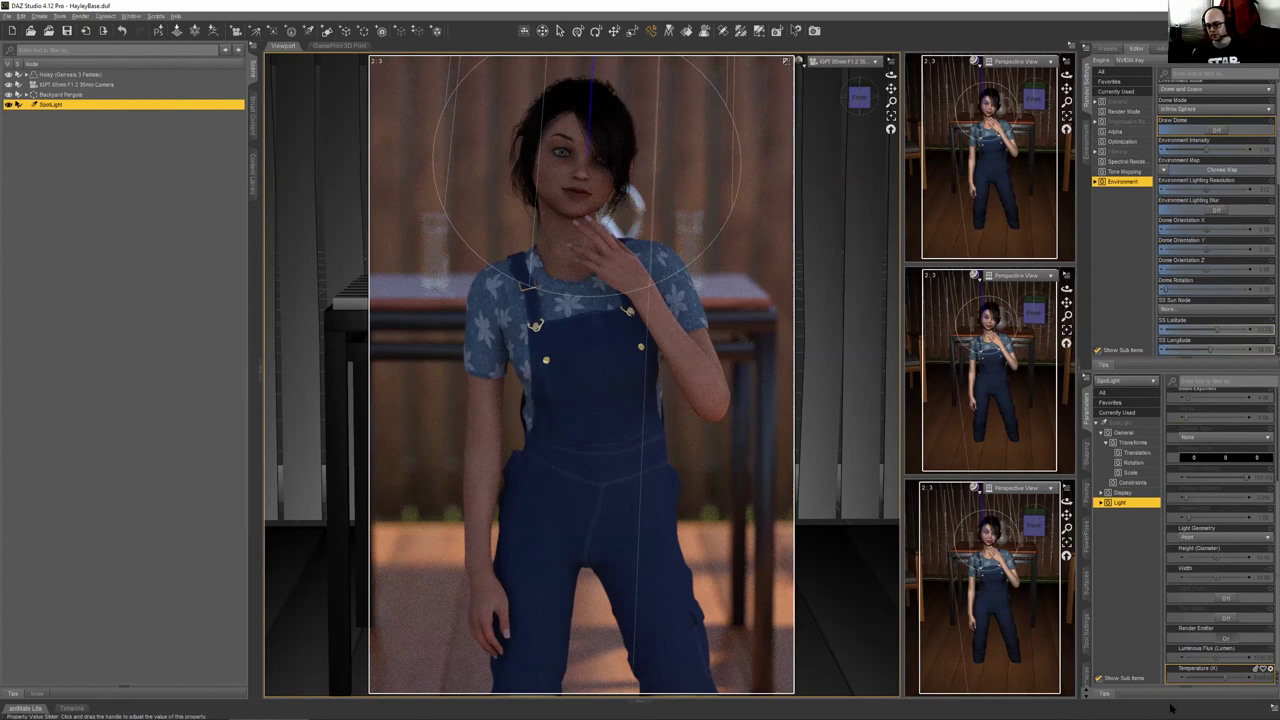
{"action": "left_click", "coordinate": [1228, 657]}
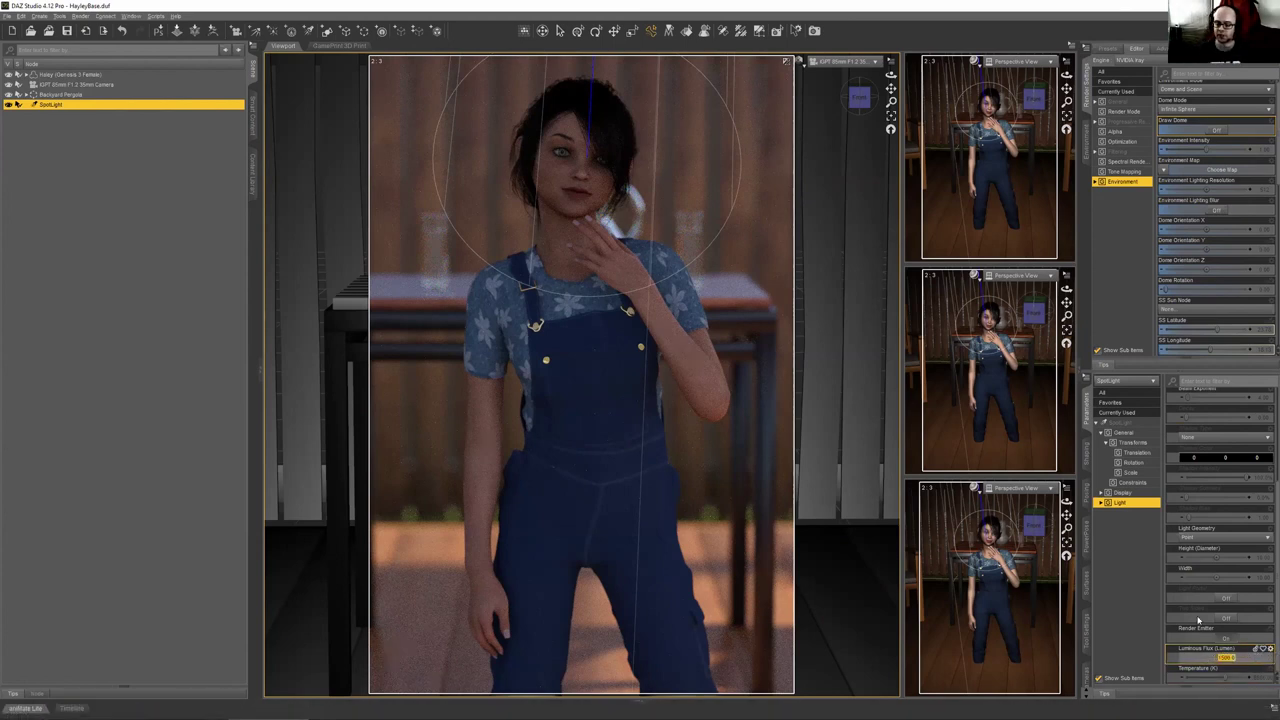
{"action": "key", "text": "BackSpace"}
{"action": "type", "text": "1000"}
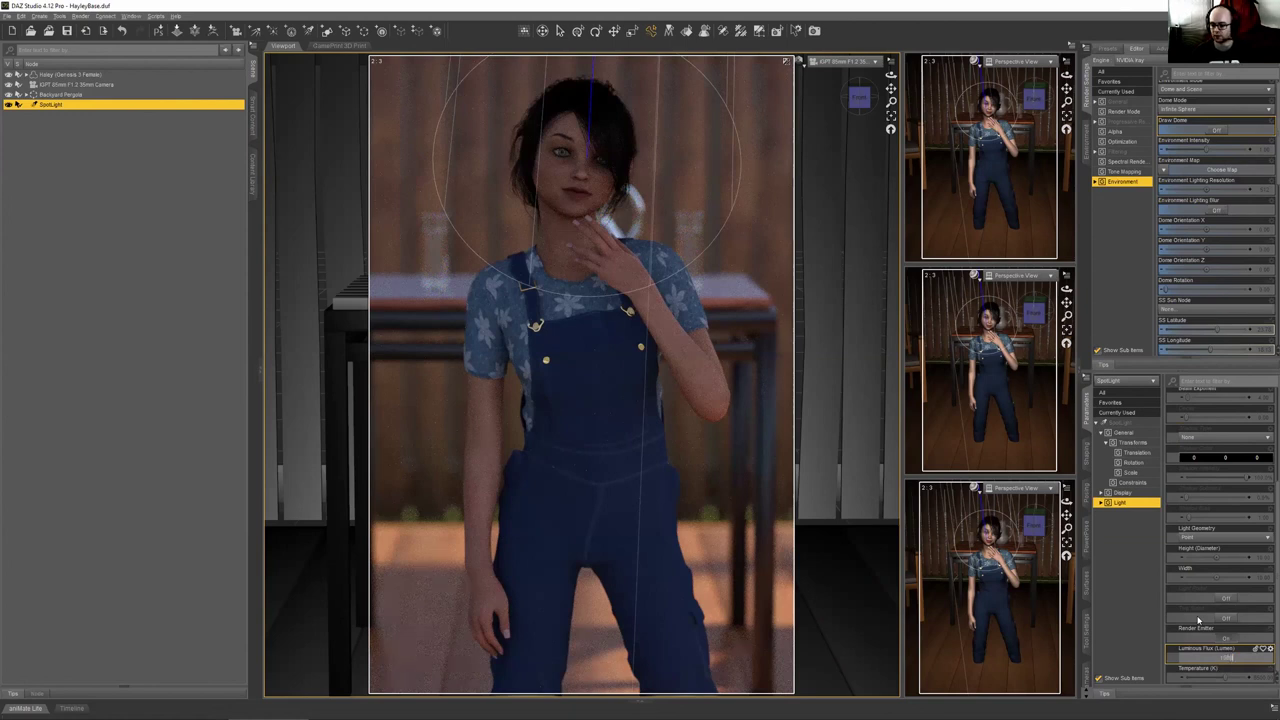
{"action": "key", "text": "Return"}
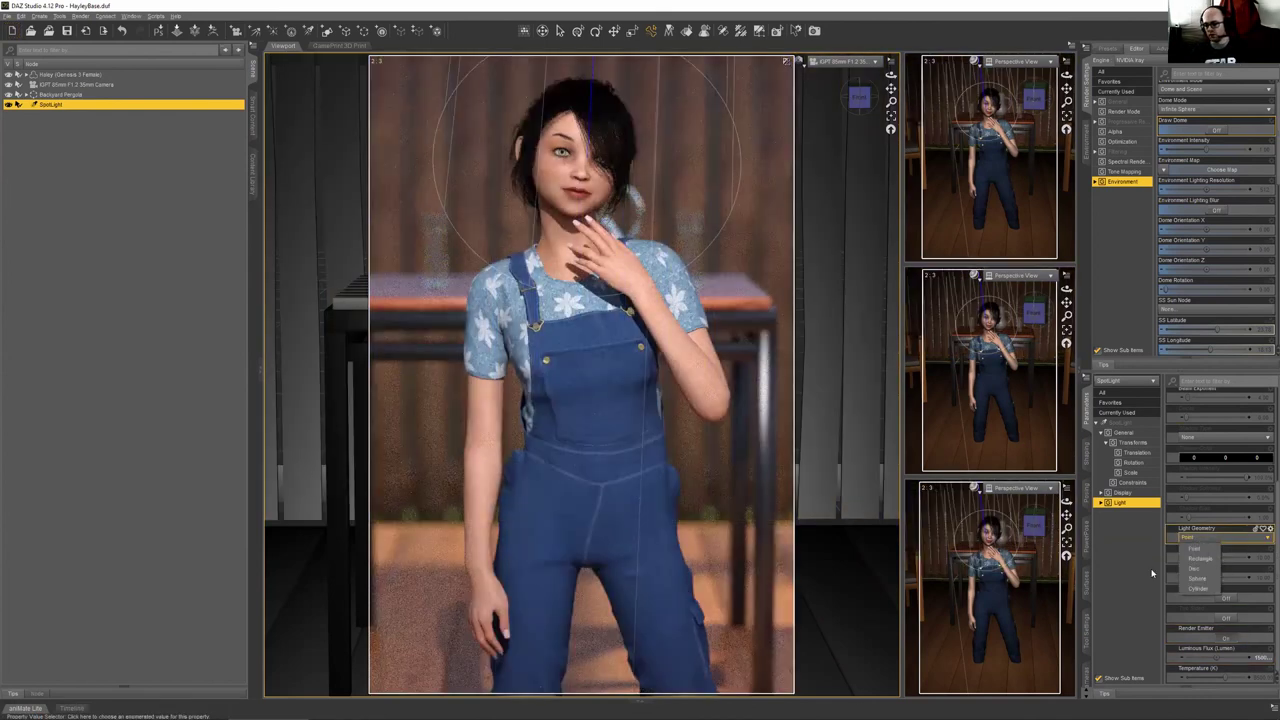
Set the spotlight's light geometry to Rectangle with height and width 100, and raise its luminous flux further
{"action": "left_click", "coordinate": [1196, 538]}
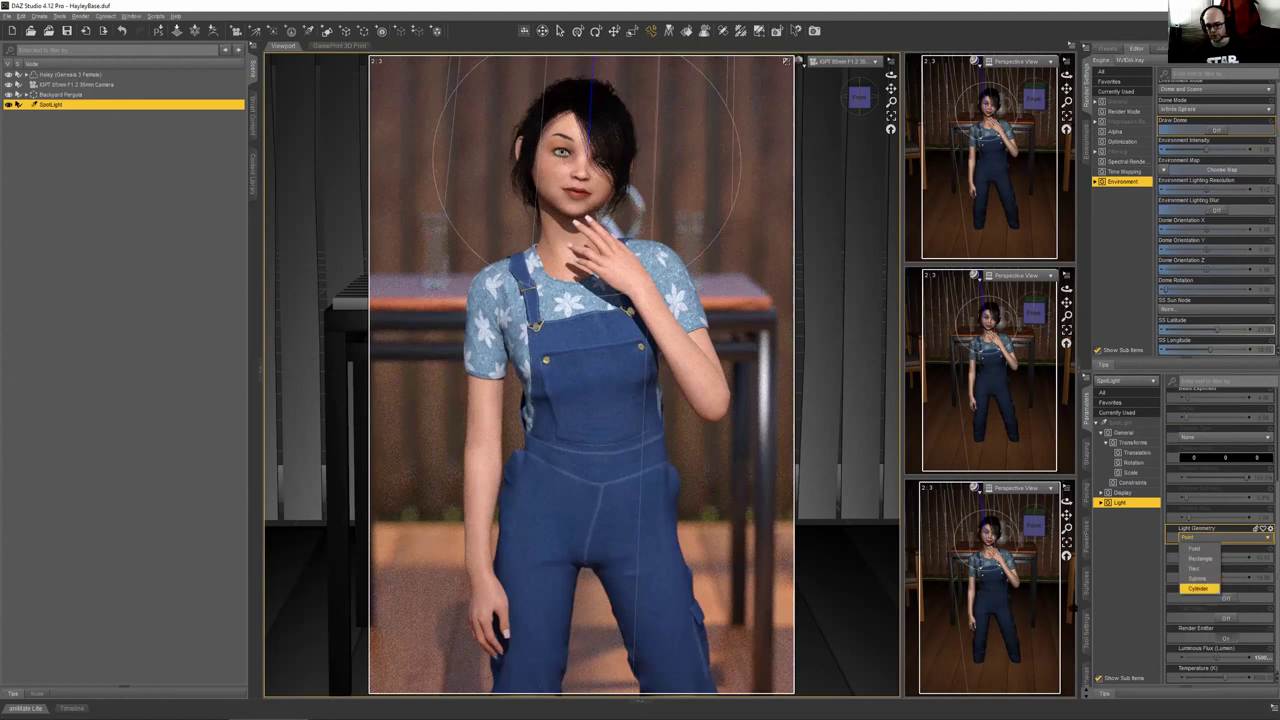
{"action": "left_click", "coordinate": [1210, 558]}
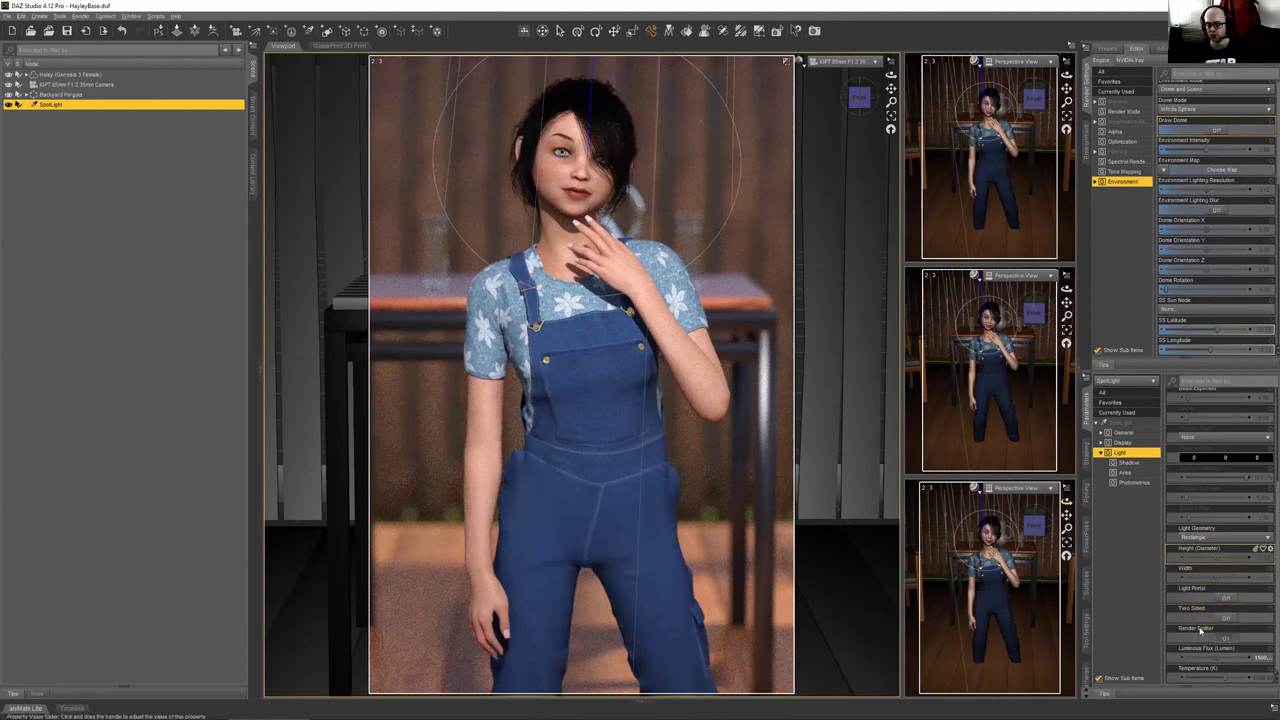
{"action": "left_click", "coordinate": [1258, 574]}
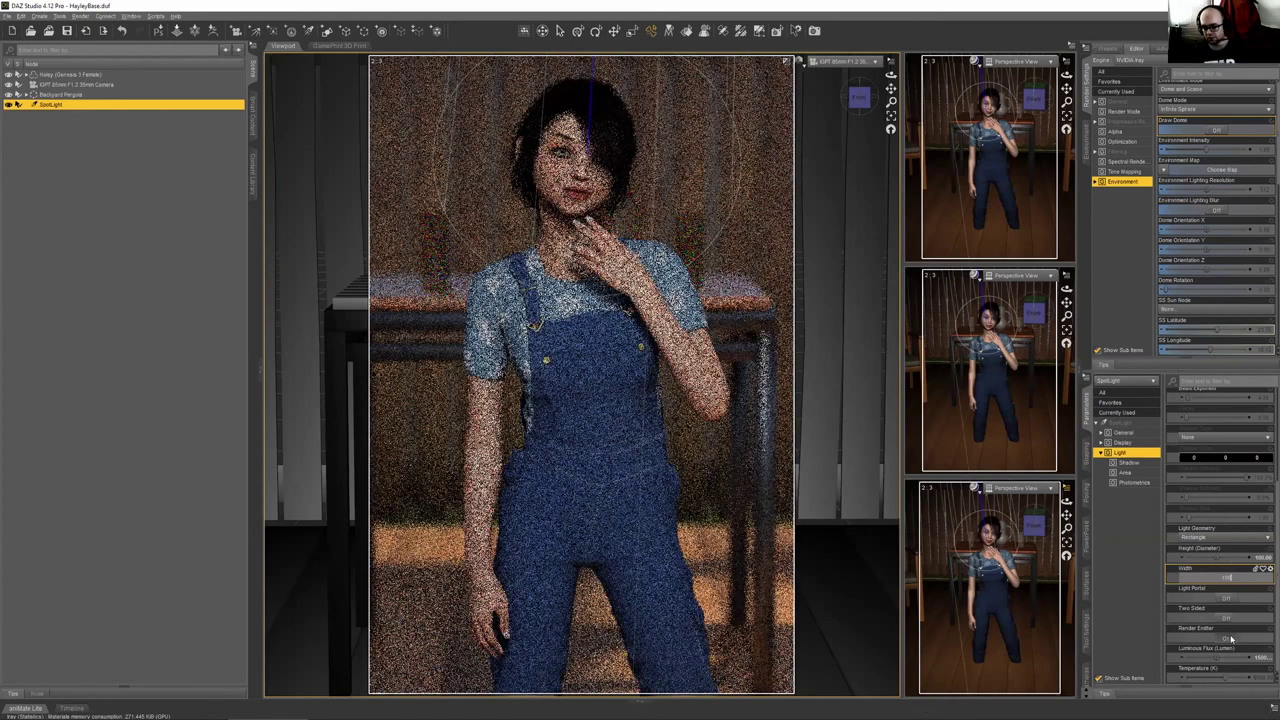
{"action": "key", "text": "Return"}
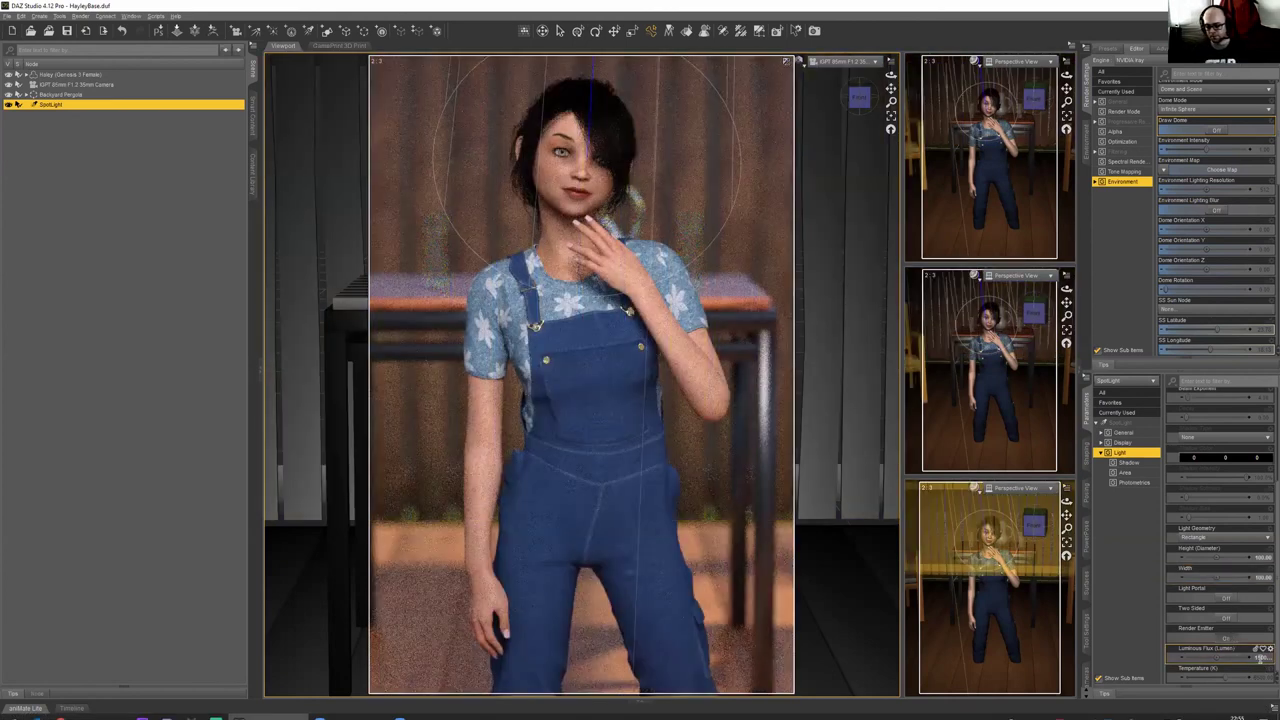
{"action": "left_click", "coordinate": [1256, 656]}
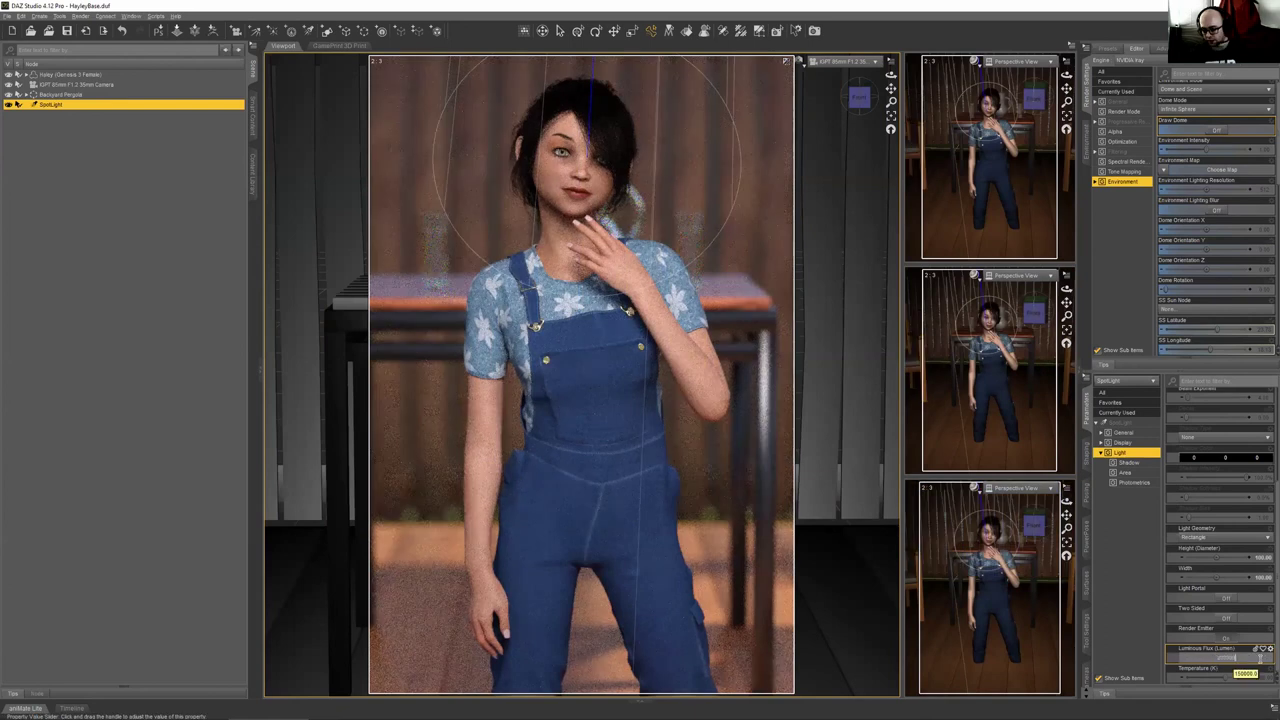
{"action": "key", "text": "Return"}
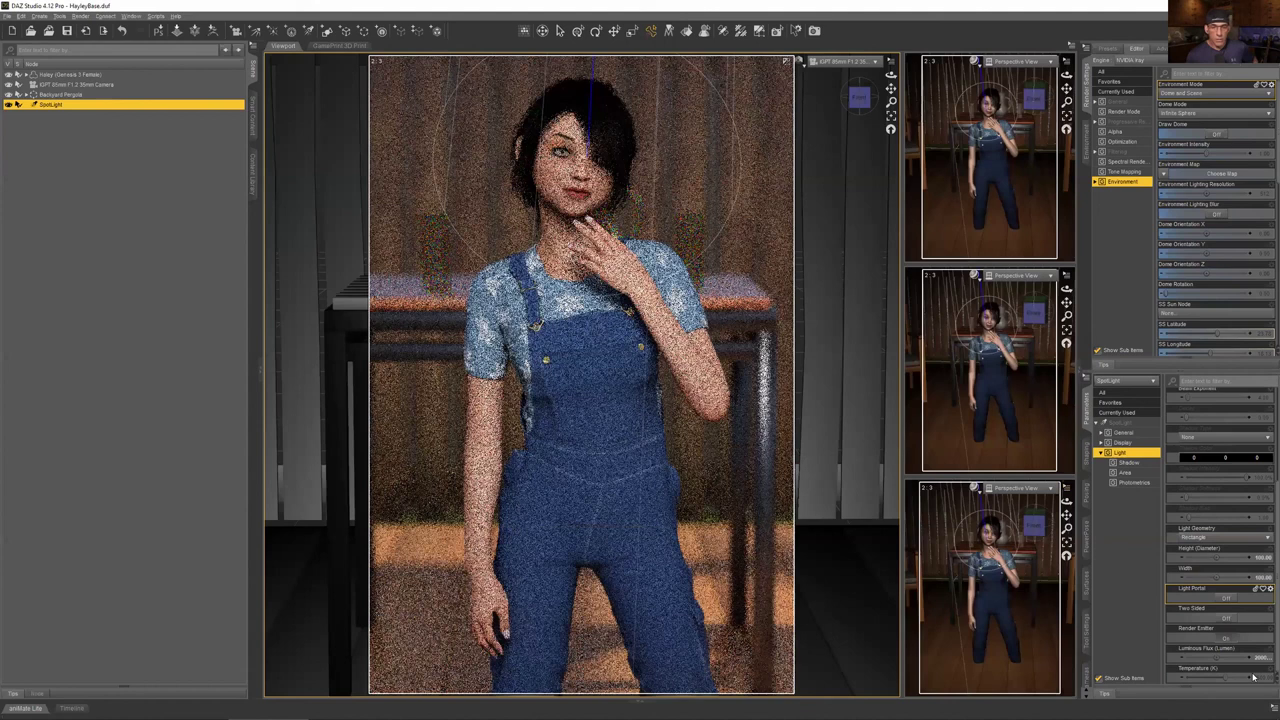
{"action": "left_click", "coordinate": [1253, 678]}
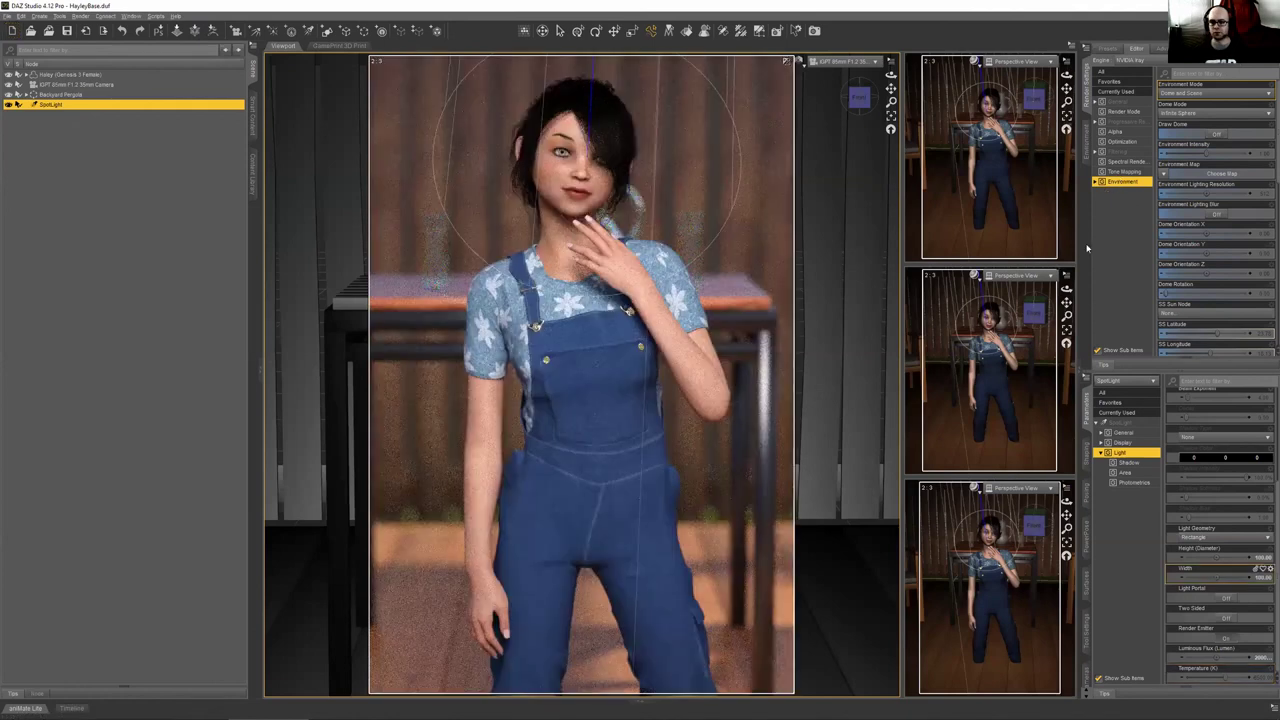
Adjust the tone mapping shutter speed and F/Stop, and try a different Crush Blacks value
{"action": "left_click", "coordinate": [1122, 171]}
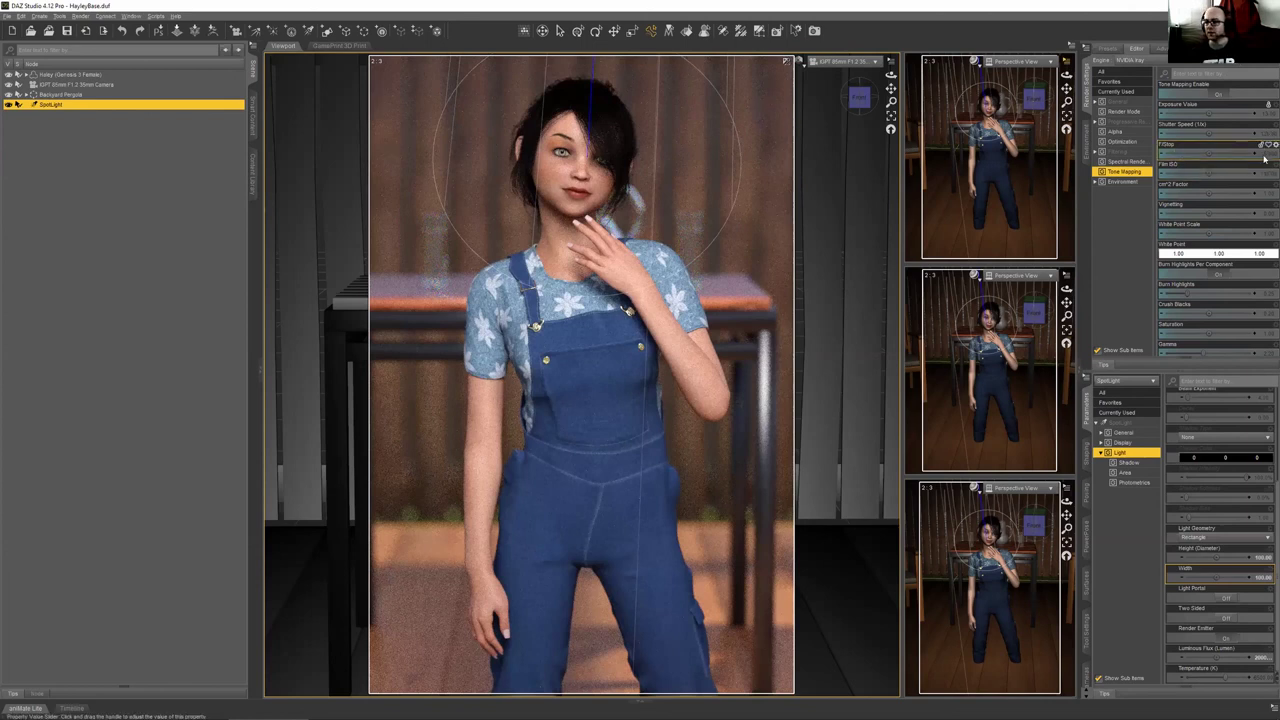
{"action": "mouse_move", "coordinate": [1179, 163]}
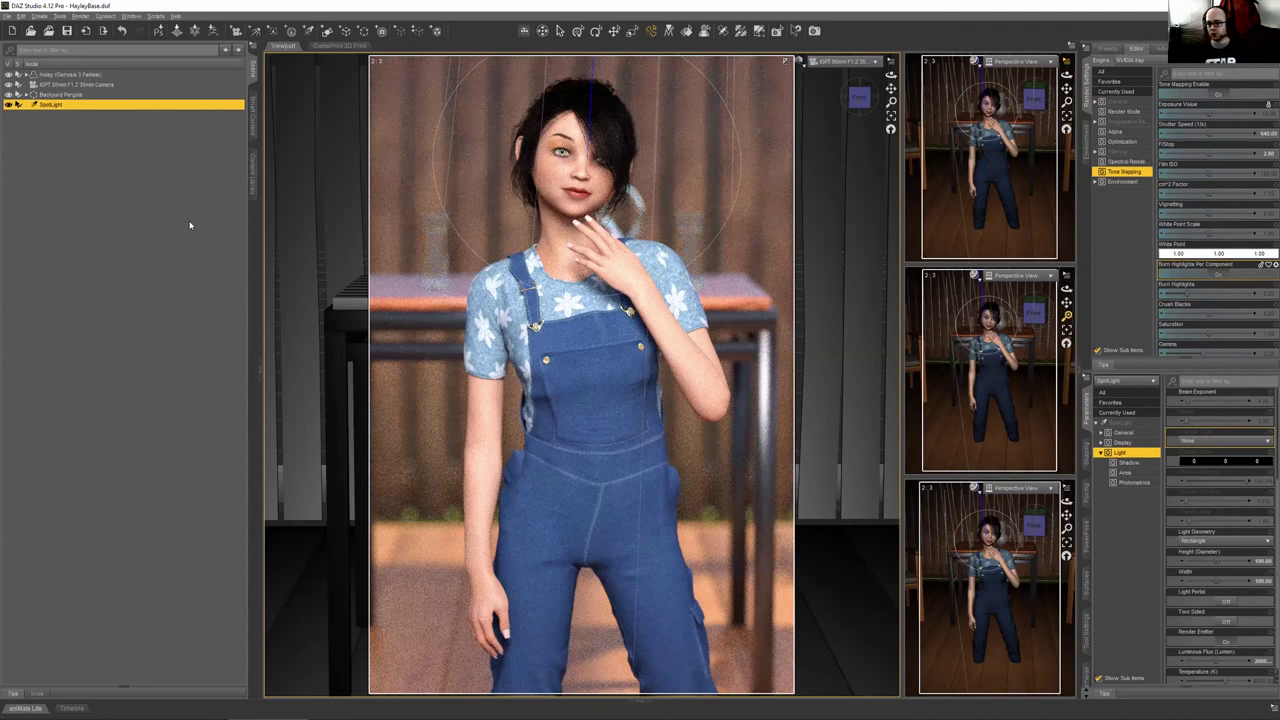
{"action": "left_click", "coordinate": [1245, 318]}
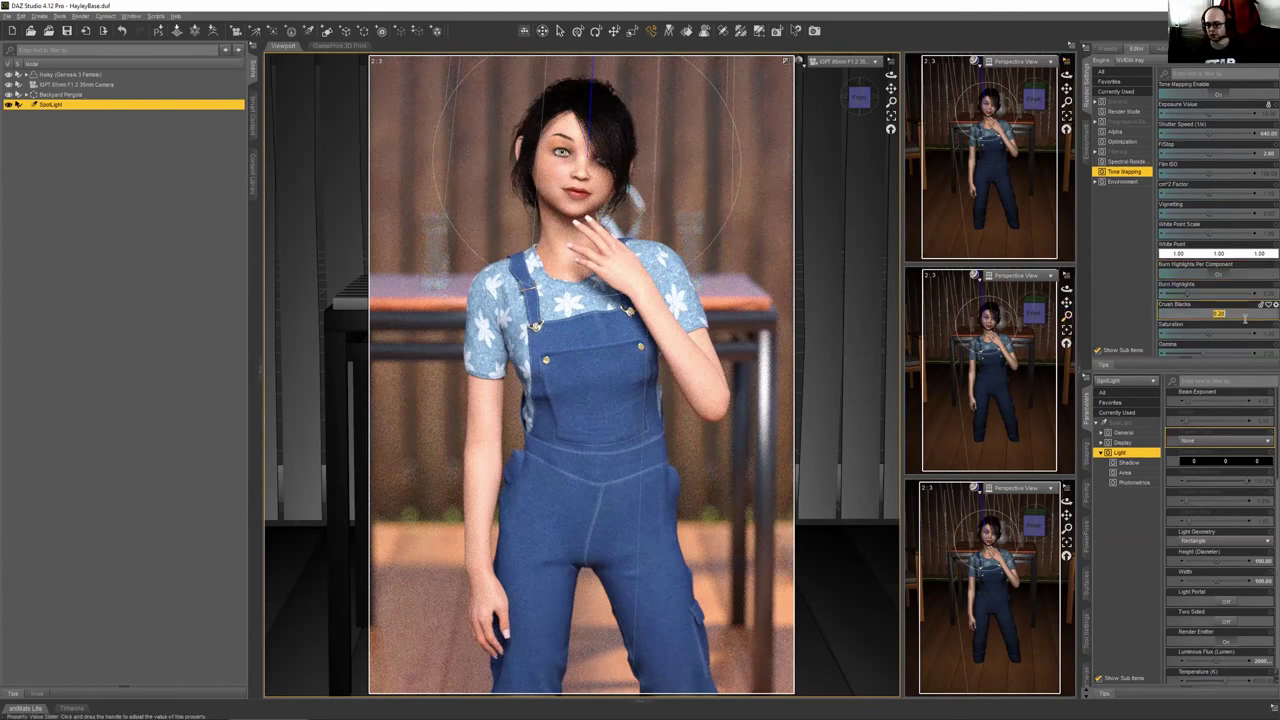
{"action": "key", "text": "Return"}
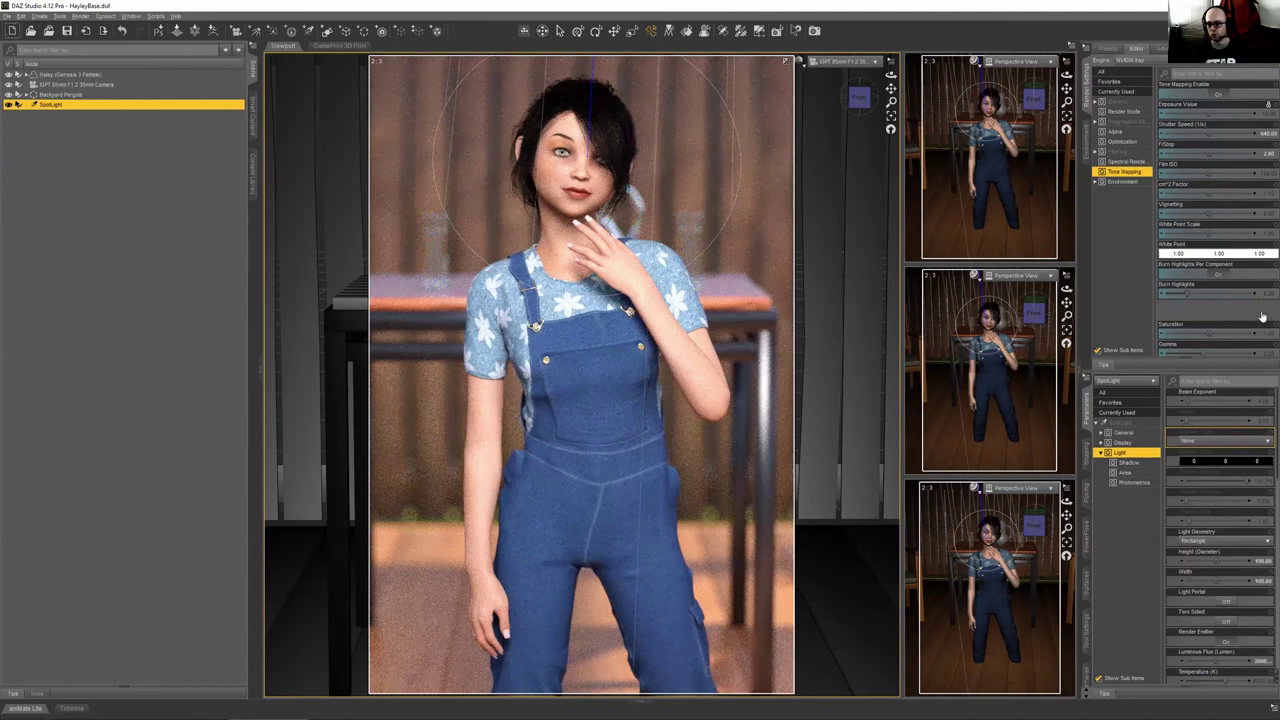
{"action": "left_click", "coordinate": [1265, 307]}
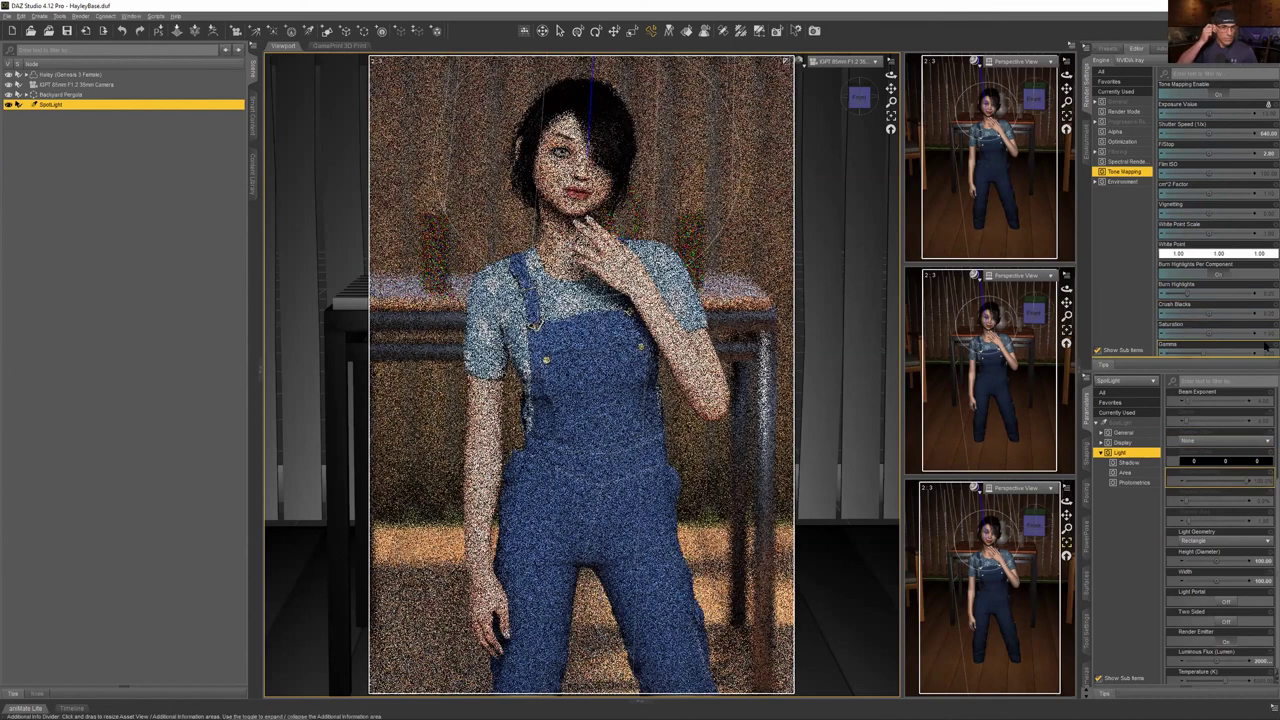
Try a black-and-white tone mapping look with saturation 0 and a higher Film ISO, and undo it
{"action": "left_click", "coordinate": [1203, 268]}
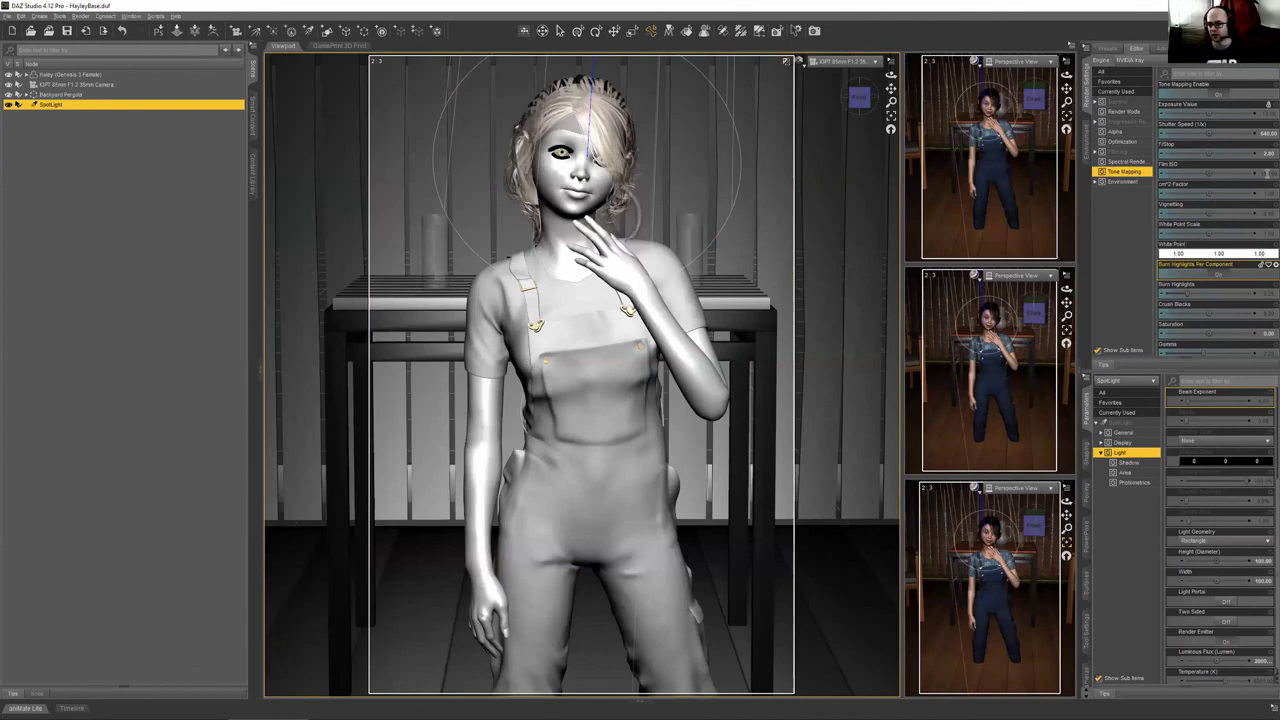
{"action": "left_click", "coordinate": [1262, 174]}
{"action": "type", "text": "500"}
{"action": "key", "text": "Return"}
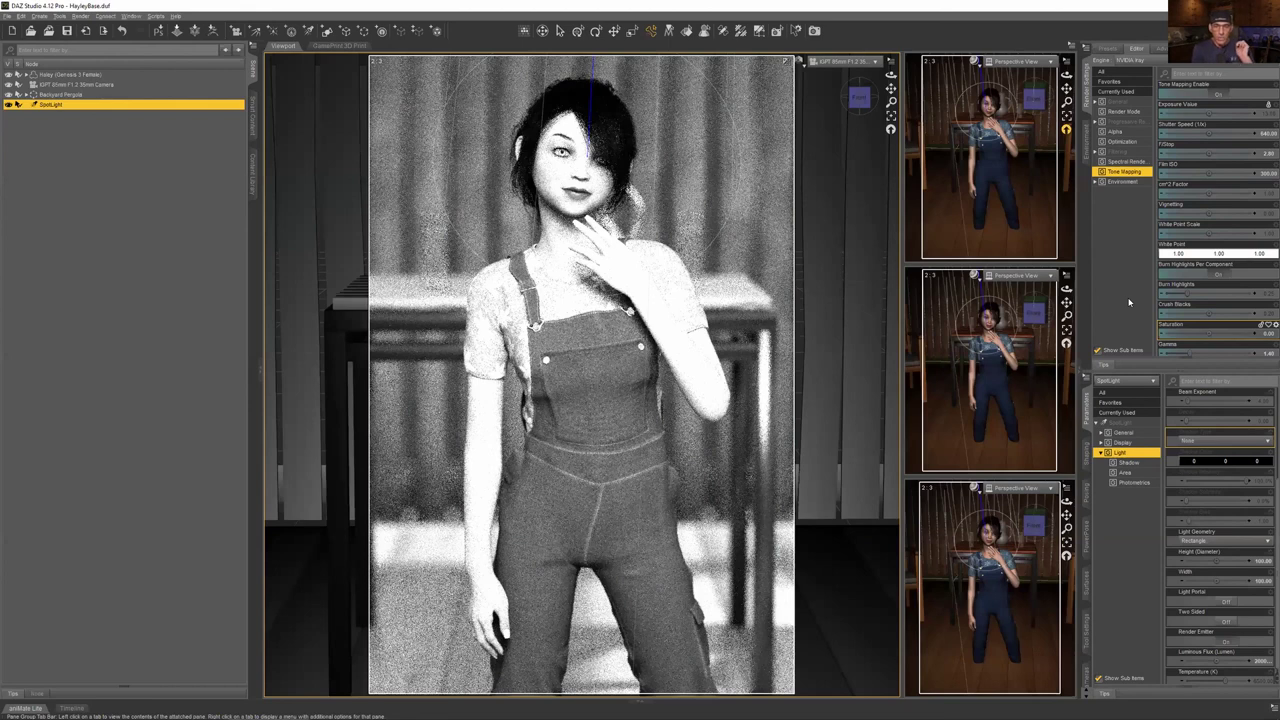
{"action": "key", "text": "ctrl+z"}
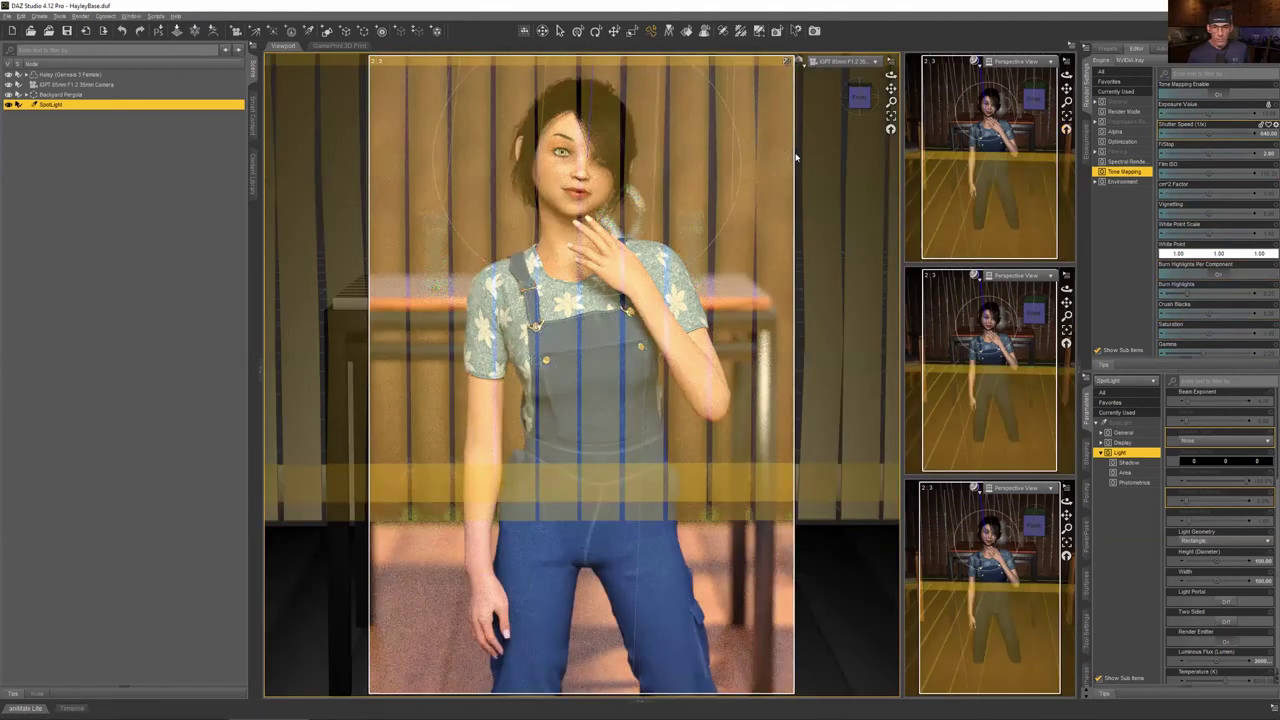
Return the viewport to Texture Shaded, and open the folder choice for the render's image path without picking one
{"action": "left_click", "coordinate": [788, 62]}
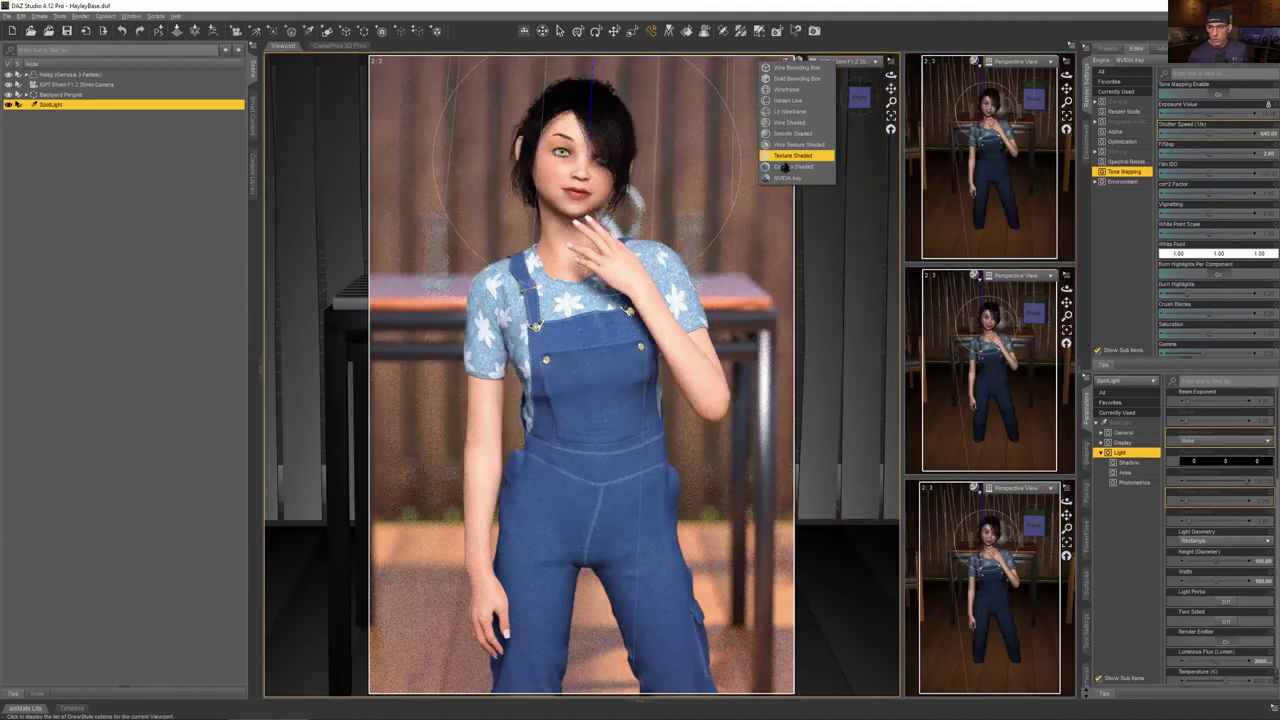
{"action": "left_click", "coordinate": [786, 167]}
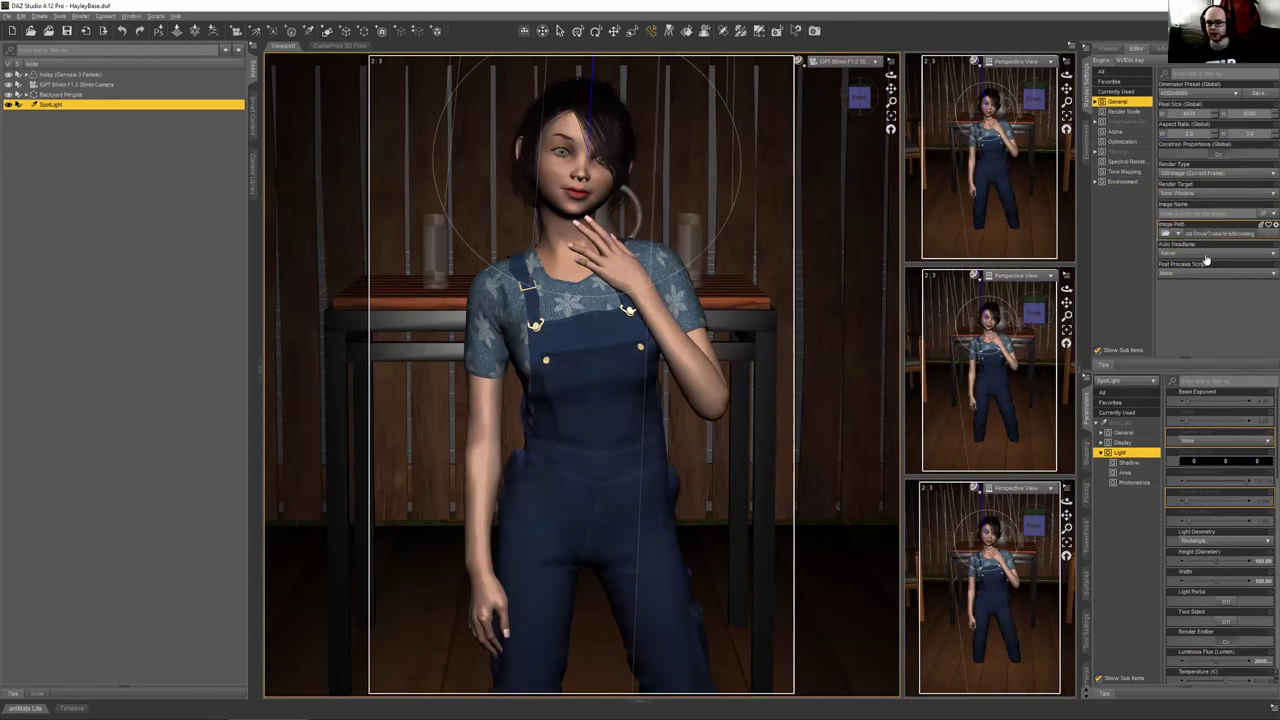
{"action": "left_click", "coordinate": [1265, 240]}
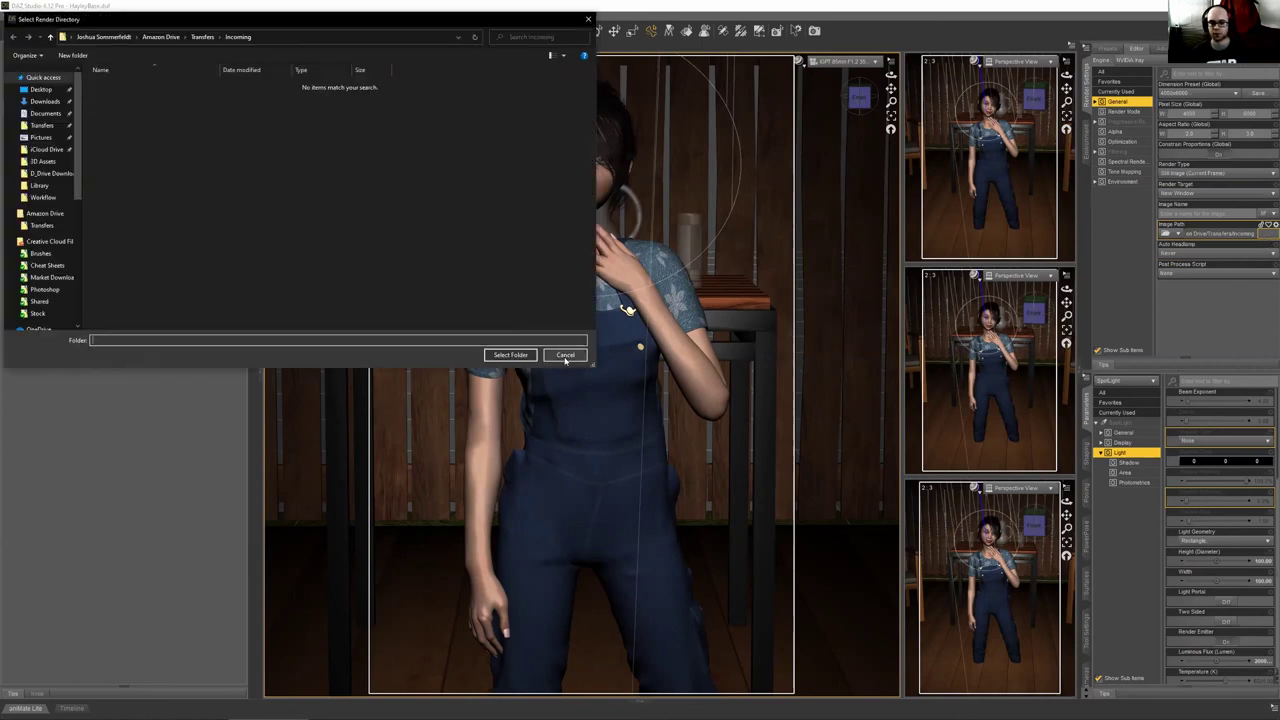
{"action": "left_click", "coordinate": [565, 355]}
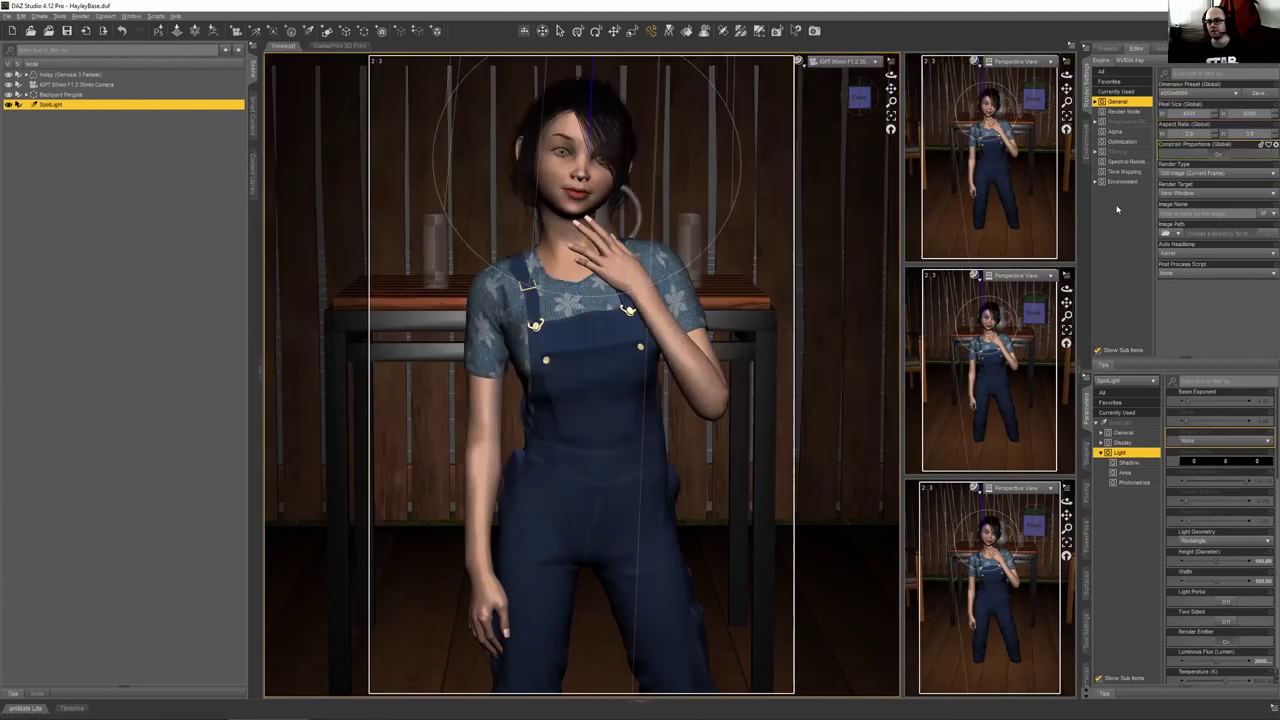
Set the progressive rendering converged ratio to 99% and the rendering quality to 3
{"action": "left_click", "coordinate": [1126, 122]}
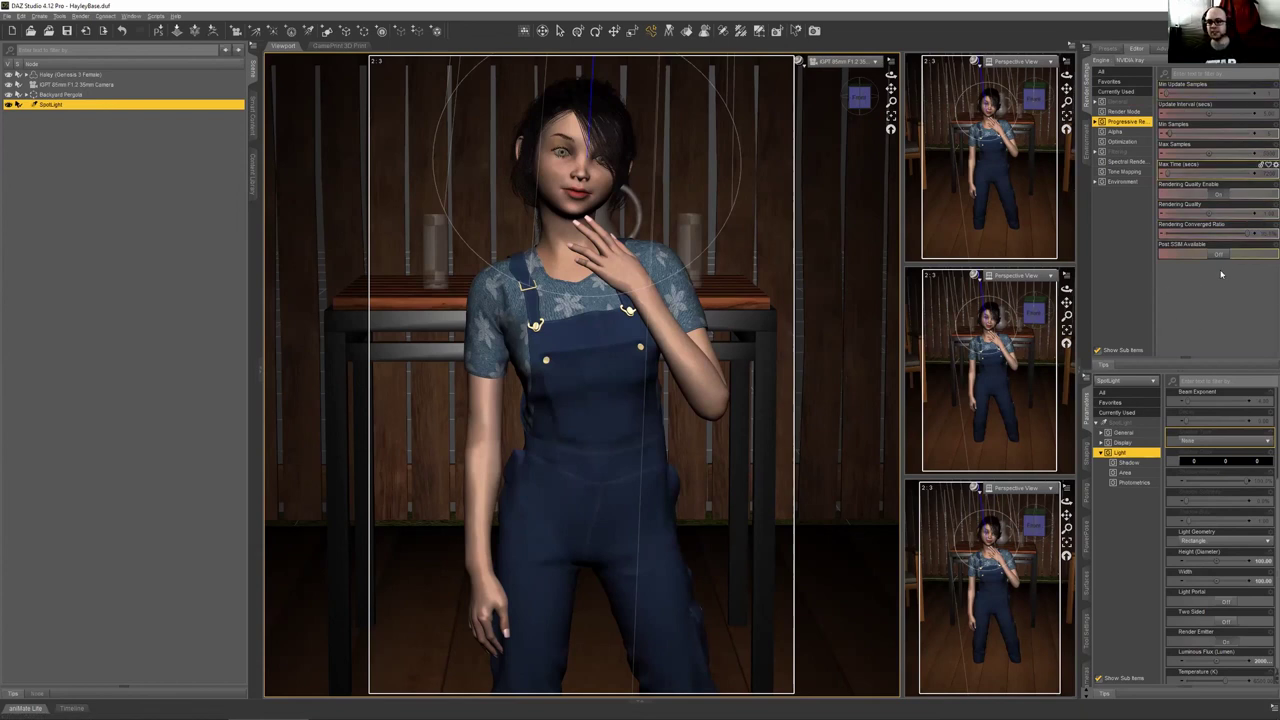
{"action": "left_click", "coordinate": [1265, 235]}
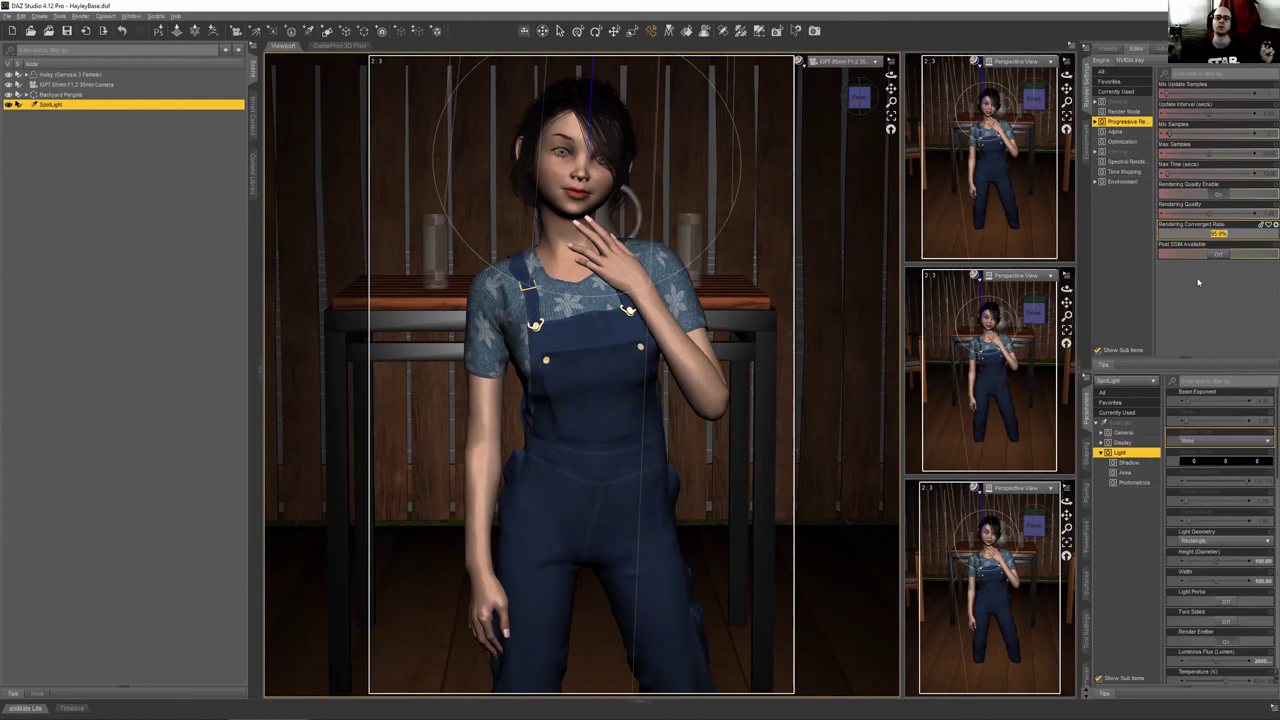
{"action": "type", "text": "99"}
{"action": "key", "text": "Return"}
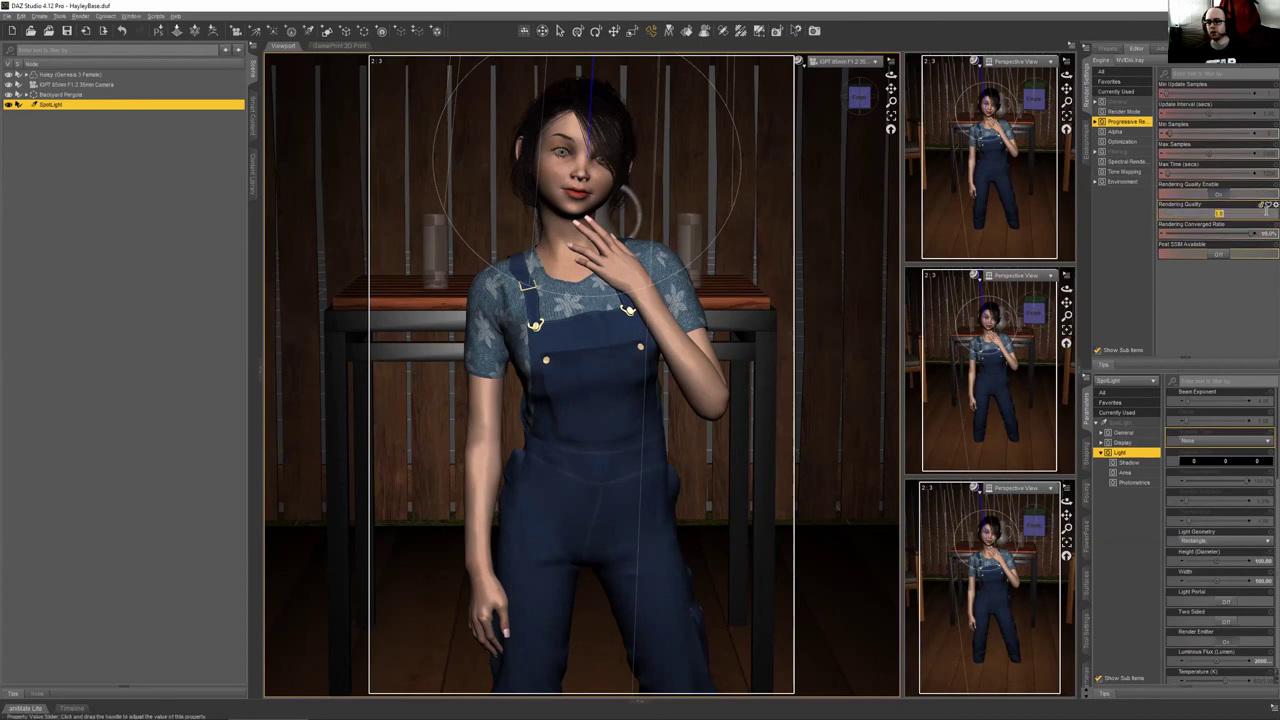
{"action": "type", "text": "3"}
{"action": "key", "text": "Return"}
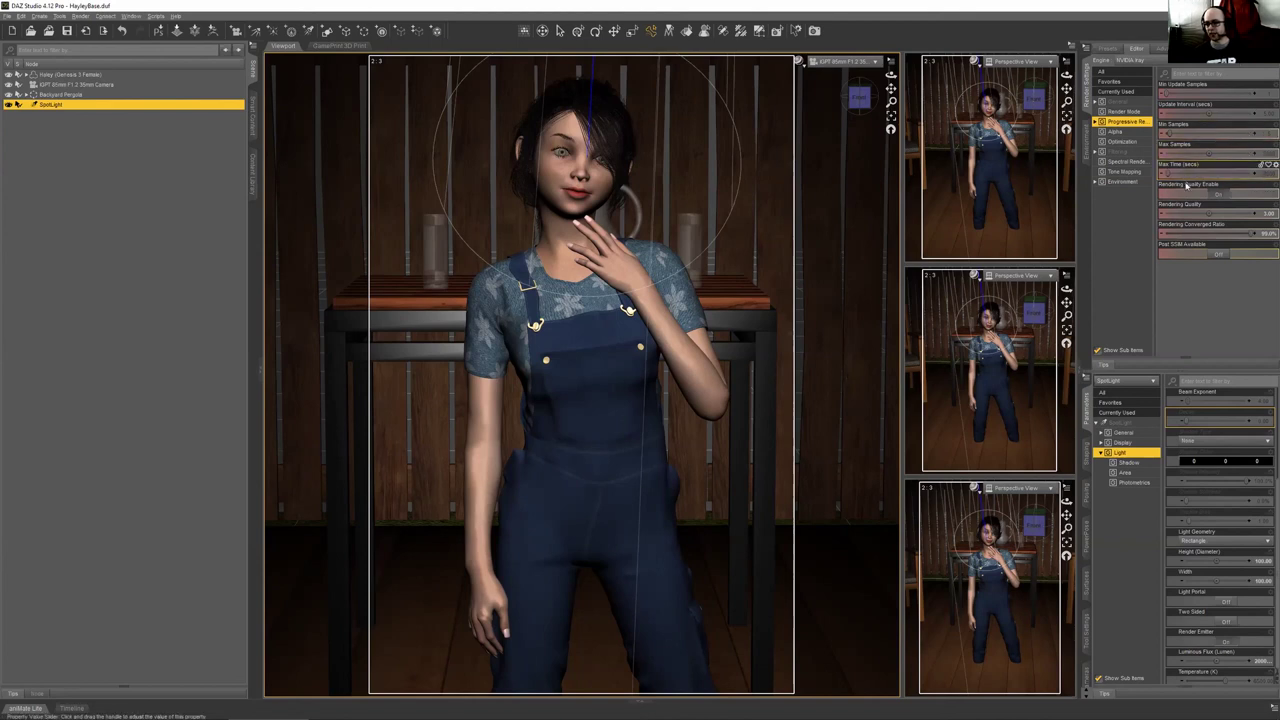
Raise the progressive rendering's maximum time and set its maximum samples to 100000
{"action": "left_click", "coordinate": [1261, 152]}
{"action": "key", "text": "BackSpace"}
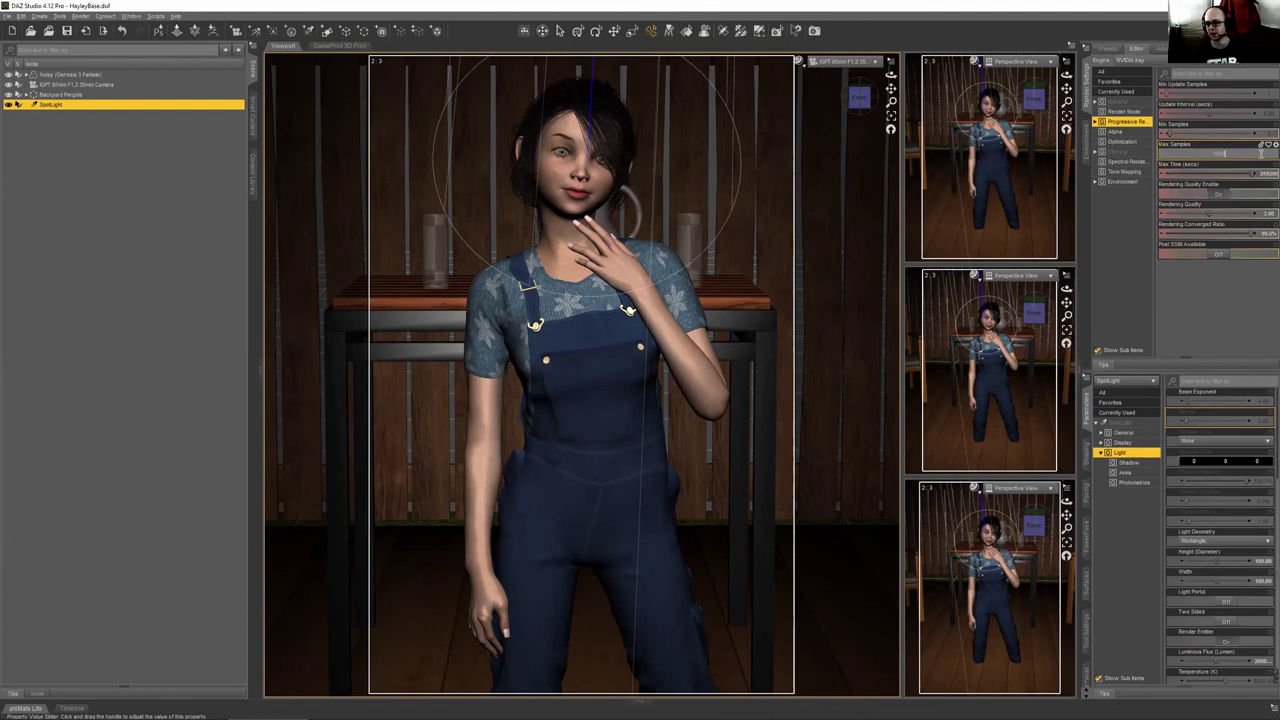
{"action": "type", "text": "100000"}
{"action": "key", "text": "Return"}
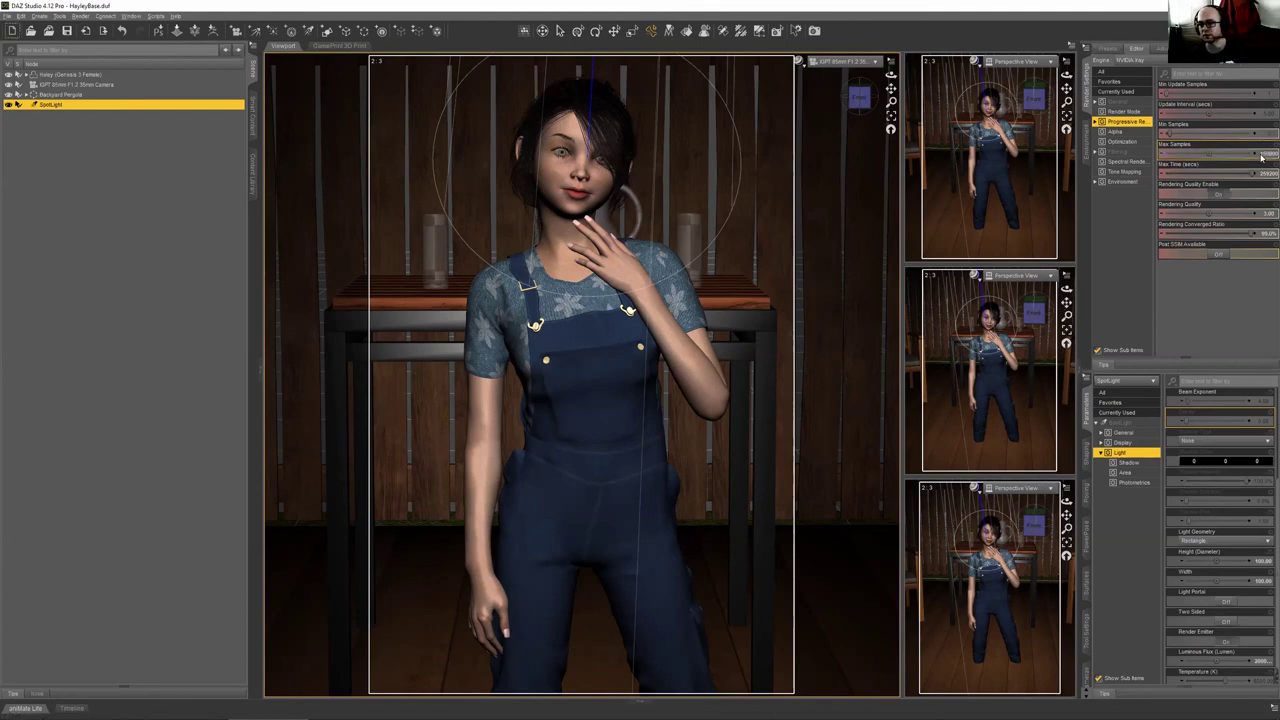